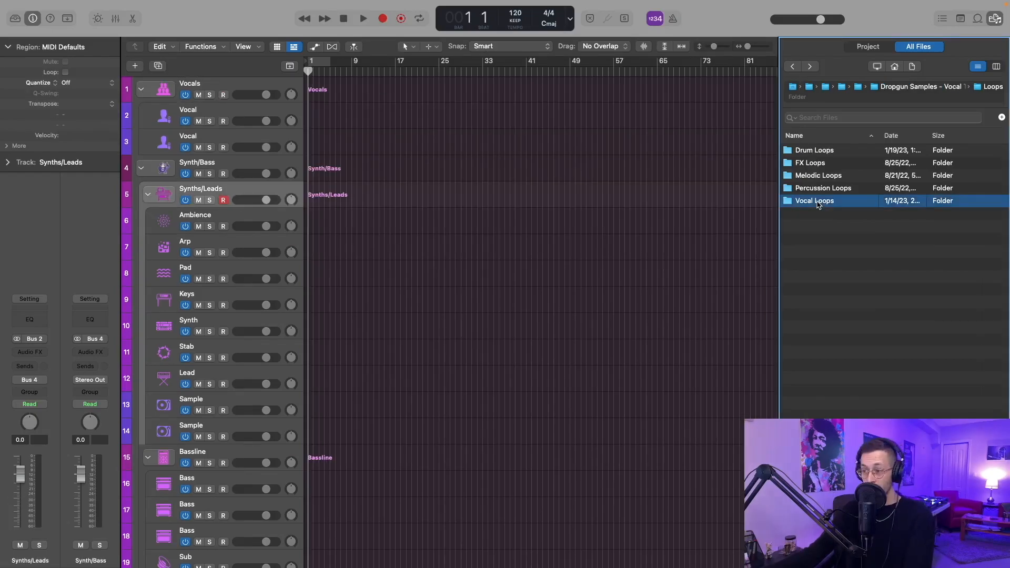
# - Place DS_VTH_126_vocal_hook_female_loop_lights_chorus_stack_dry_Fmin from the Lights vocal loops at bar 33 on the first Vocal track
pyautogui.doubleClick(819, 201)
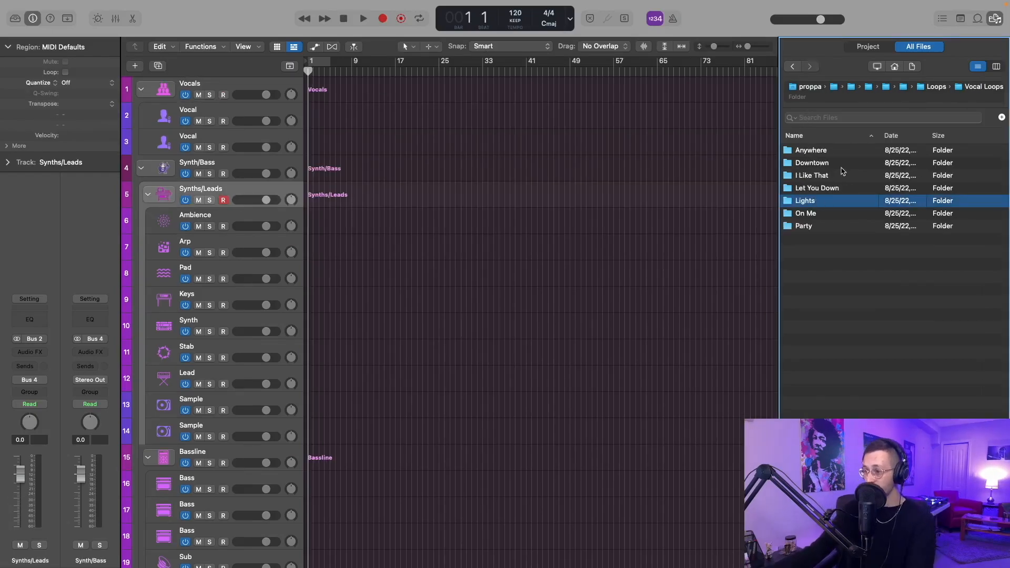
pyautogui.click(821, 150)
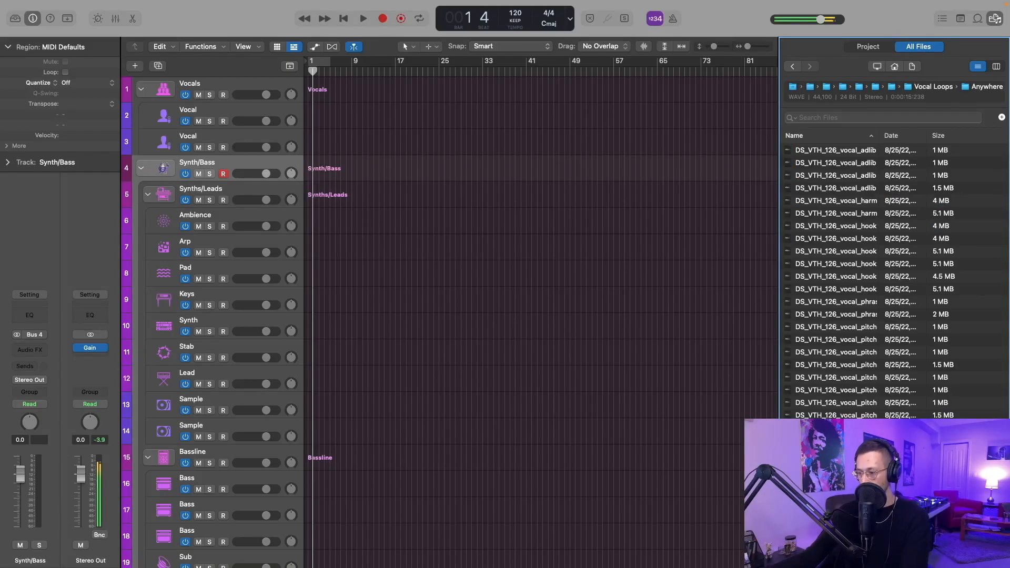
pyautogui.click(829, 264)
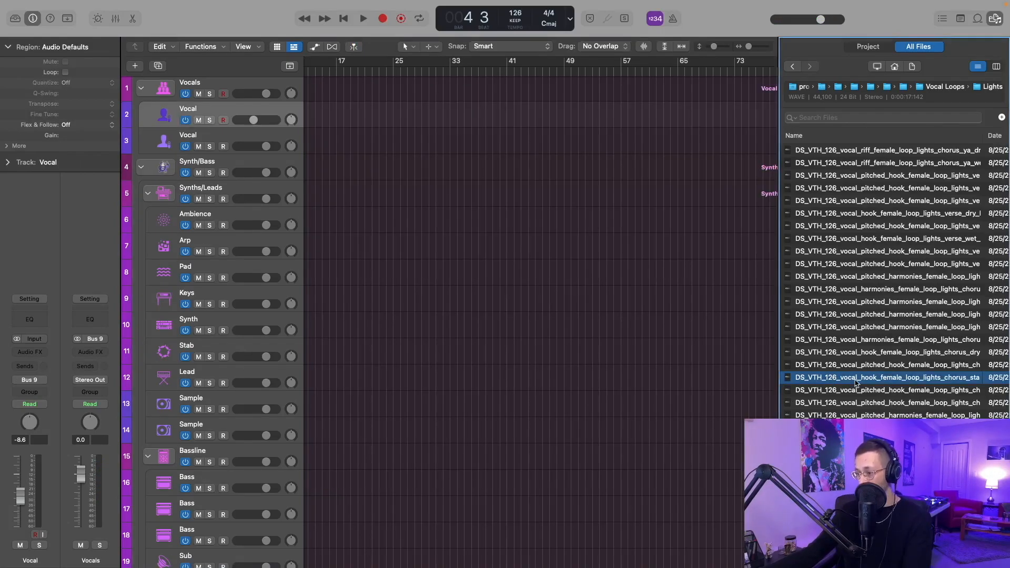
pyautogui.moveTo(842, 378); pyautogui.dragTo(447, 110)
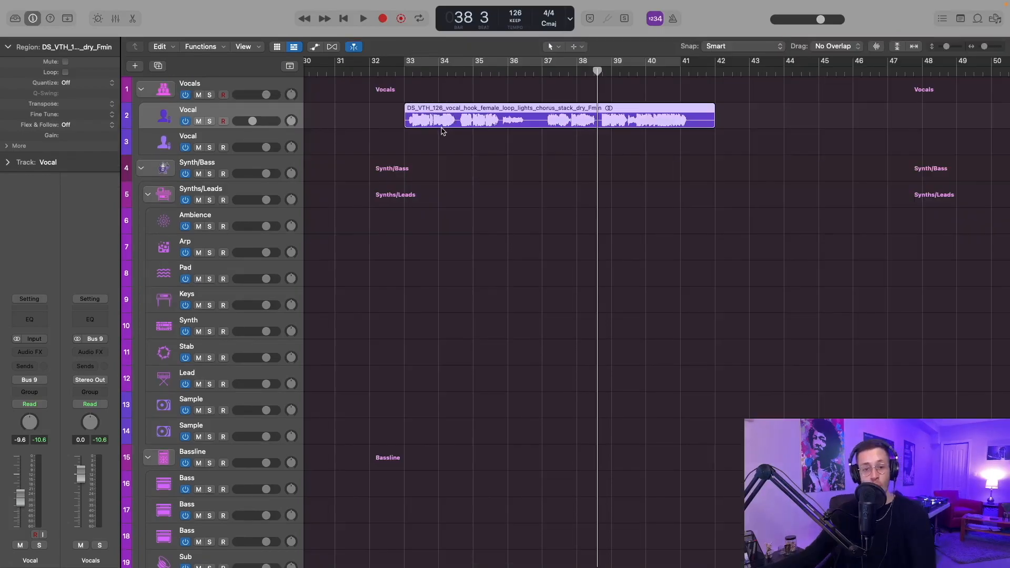
# - Shift the vocal region to start slightly before bar 33, enable the metronome, and play it to check the timing
pyautogui.moveTo(464, 120); pyautogui.dragTo(456, 123)
pyautogui.scroll(-1, 455, 124)
pyautogui.scroll(2, 456, 124)
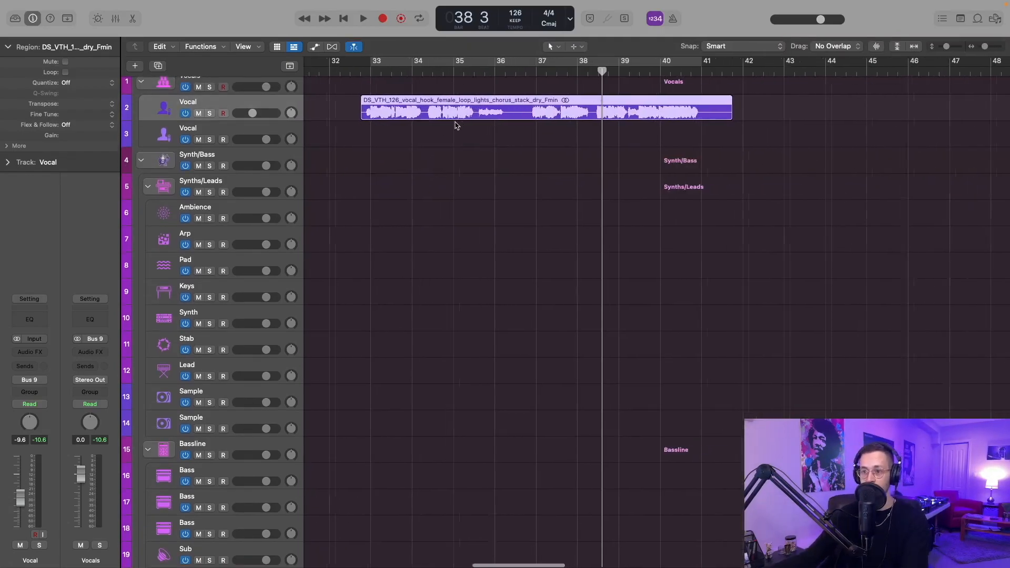
pyautogui.hscroll(-3, 456, 125)
pyautogui.click(421, 69)
pyautogui.click(678, 21)
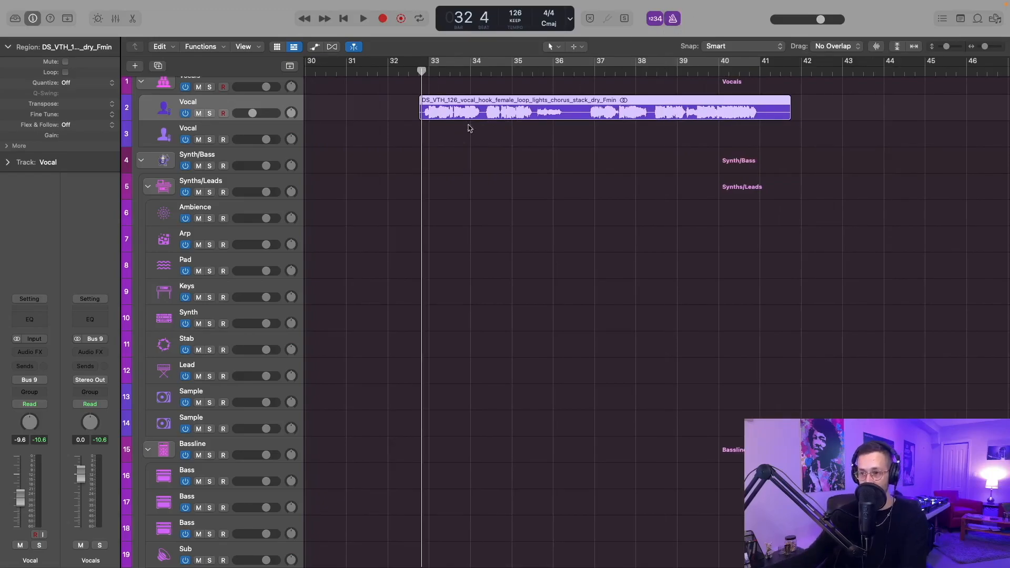
pyautogui.press('space')
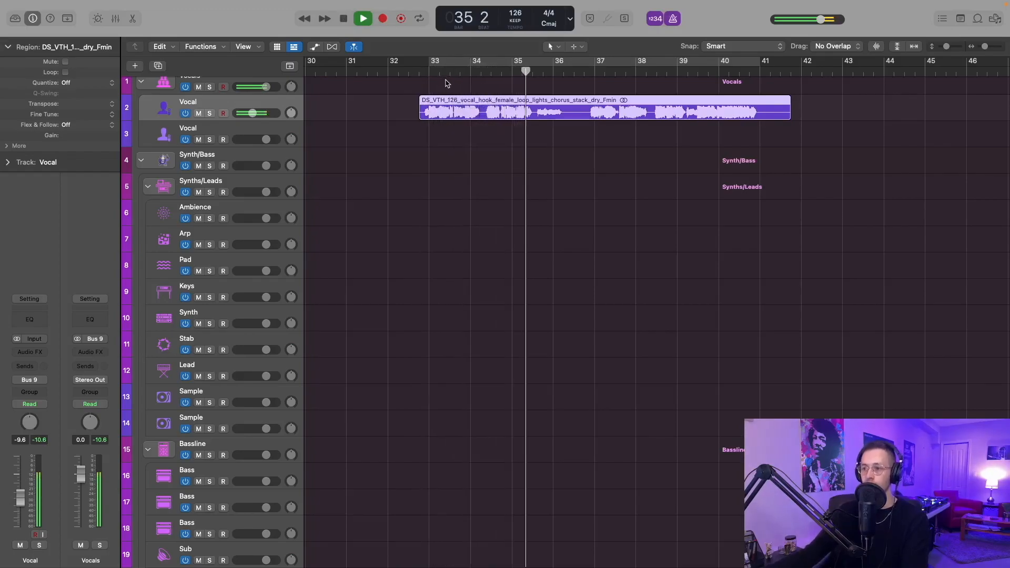
pyautogui.press('space')
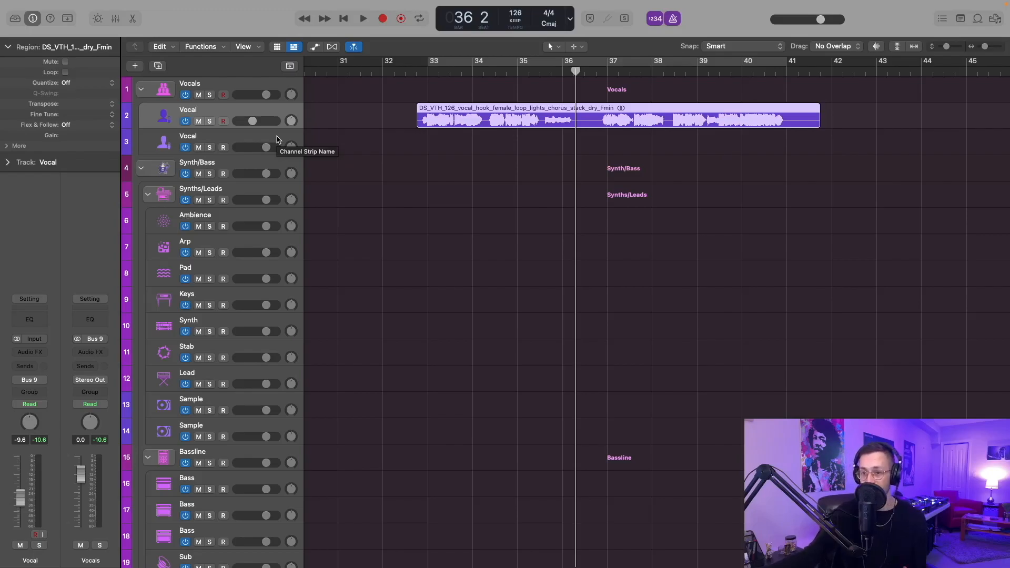
# - Select the Vocals stack and open the Gain plug-in on the stereo output
pyautogui.click(228, 85)
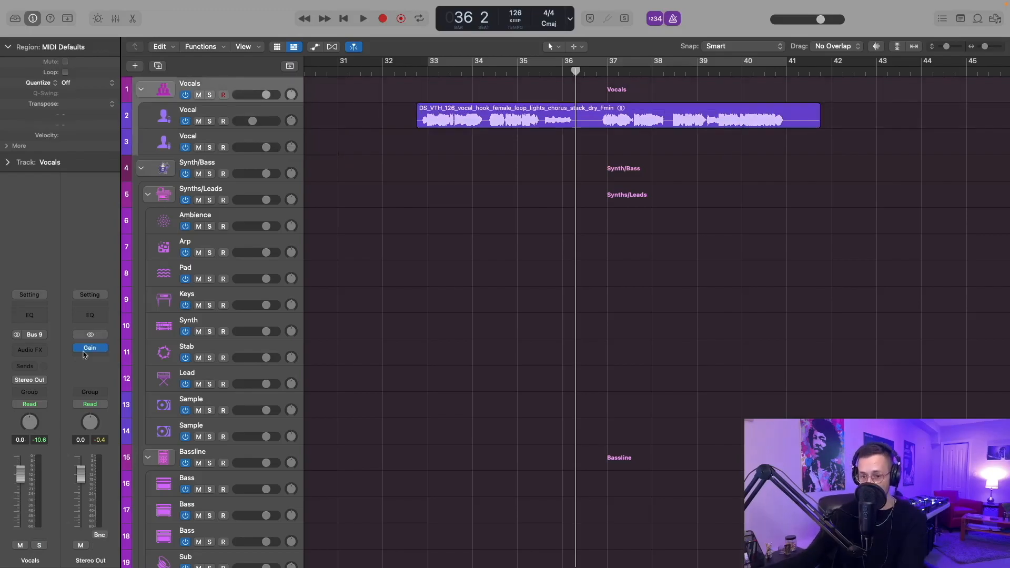
pyautogui.click(91, 349)
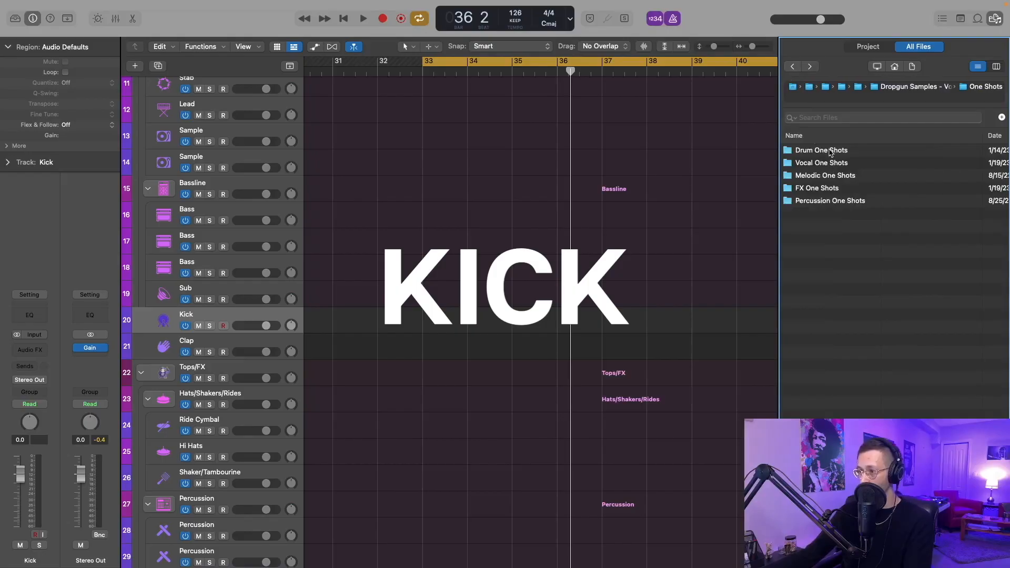
# - Audition the kick one-shots in the Kicks folder of the Drum One Shots
pyautogui.click(832, 154)
pyautogui.doubleClick(832, 154)
pyautogui.doubleClick(826, 214)
pyautogui.click(863, 154)
pyautogui.press('Down')
pyautogui.press('Down')
pyautogui.press('Down')
pyautogui.press('Down')
pyautogui.press('Down')
pyautogui.press('Down')
pyautogui.press('Down')
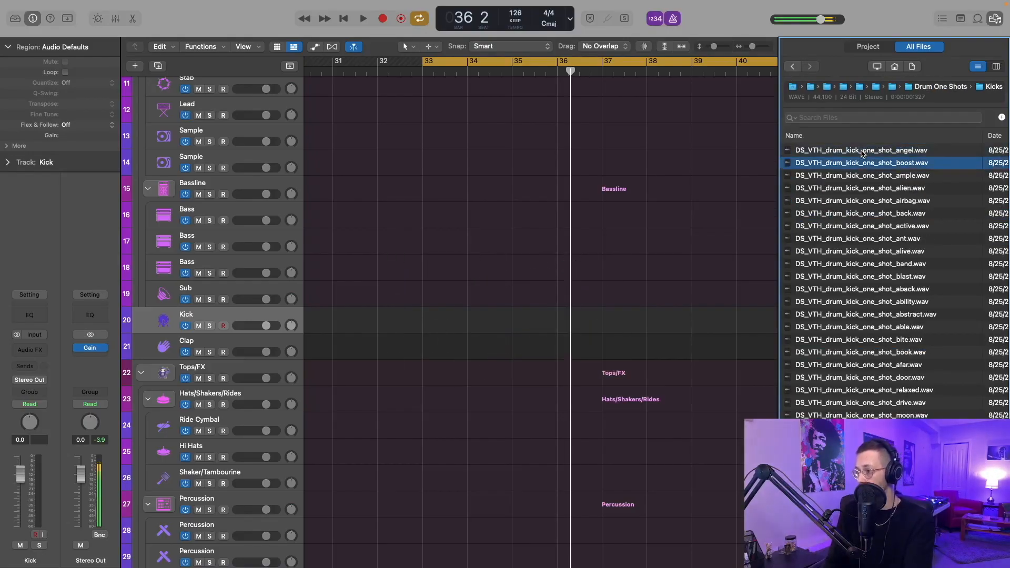
pyautogui.press('Down')
pyautogui.press('Down')
pyautogui.press('Down')
pyautogui.press('Down')
pyautogui.press('Down')
pyautogui.press('Down')
pyautogui.press('Down')
pyautogui.press('Down')
pyautogui.press('Down')
pyautogui.press('Down')
pyautogui.press('Down')
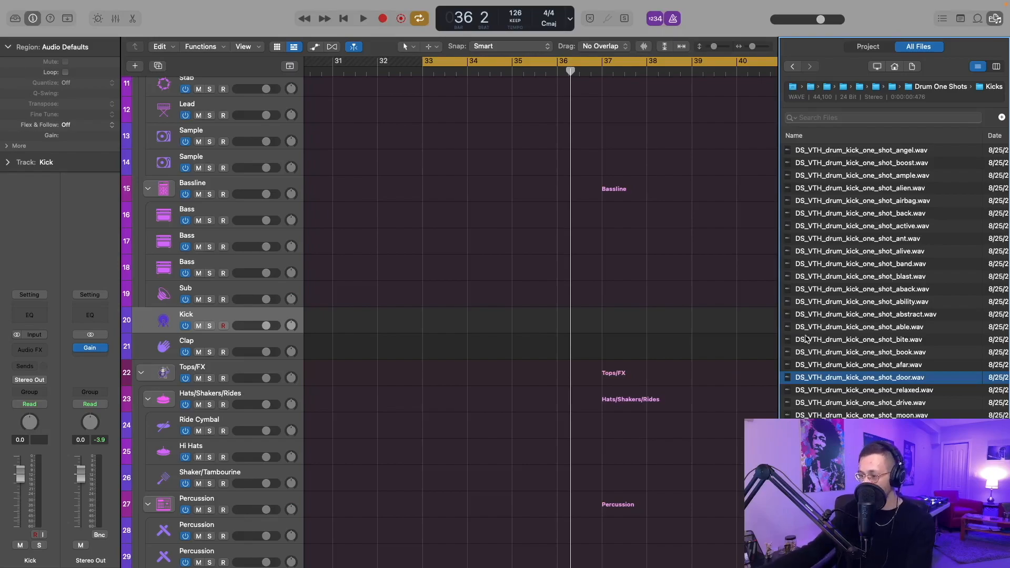
# - Place the chosen kick one-shot at bar 33 on the Kick track and duplicate it on every beat through bar 40
pyautogui.moveTo(820, 355); pyautogui.dragTo(439, 324)
pyautogui.press('super+a')
pyautogui.moveTo(426, 318); pyautogui.dragTo(448, 316)
pyautogui.press('super+a')
pyautogui.moveTo(424, 317); pyautogui.dragTo(469, 316)
pyautogui.press('super+a')
pyautogui.moveTo(424, 317); pyautogui.dragTo(513, 318)
pyautogui.press('super+a')
pyautogui.moveTo(424, 317); pyautogui.dragTo(606, 318)
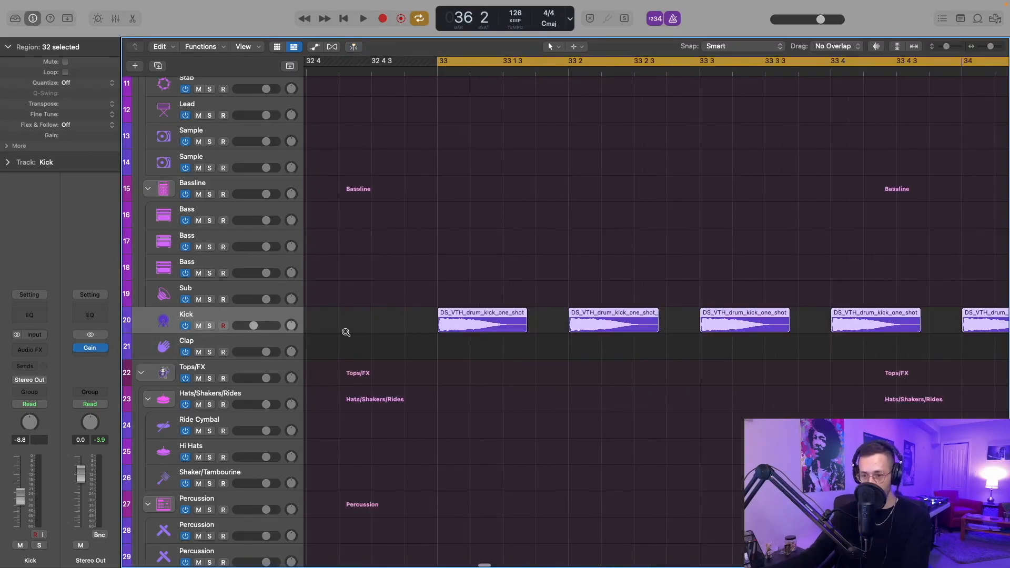
# - Give all the kick regions a fade-out of 221 with curve 11, and listen to the result
pyautogui.scroll(-1, 346, 332)
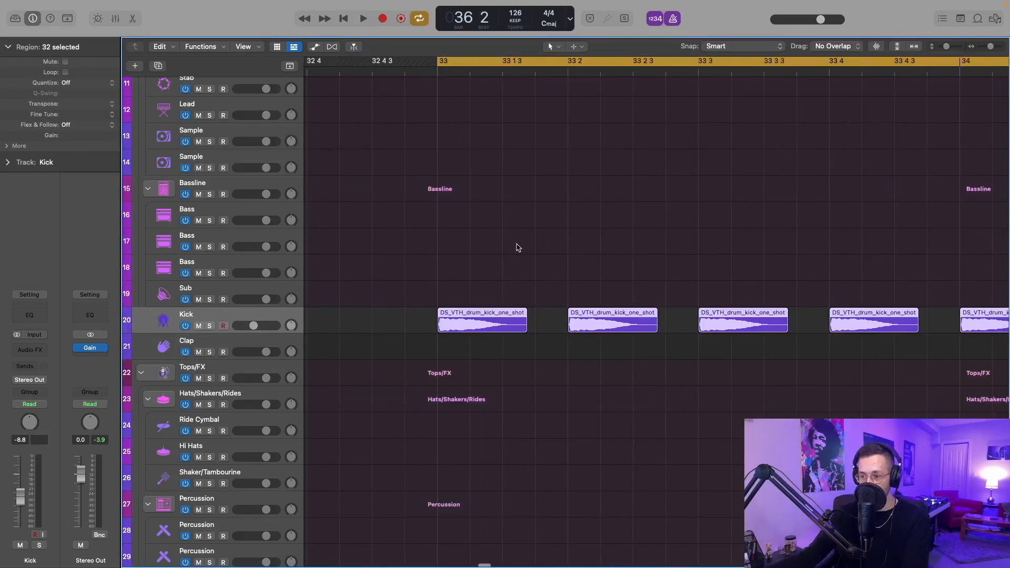
pyautogui.click(13, 146)
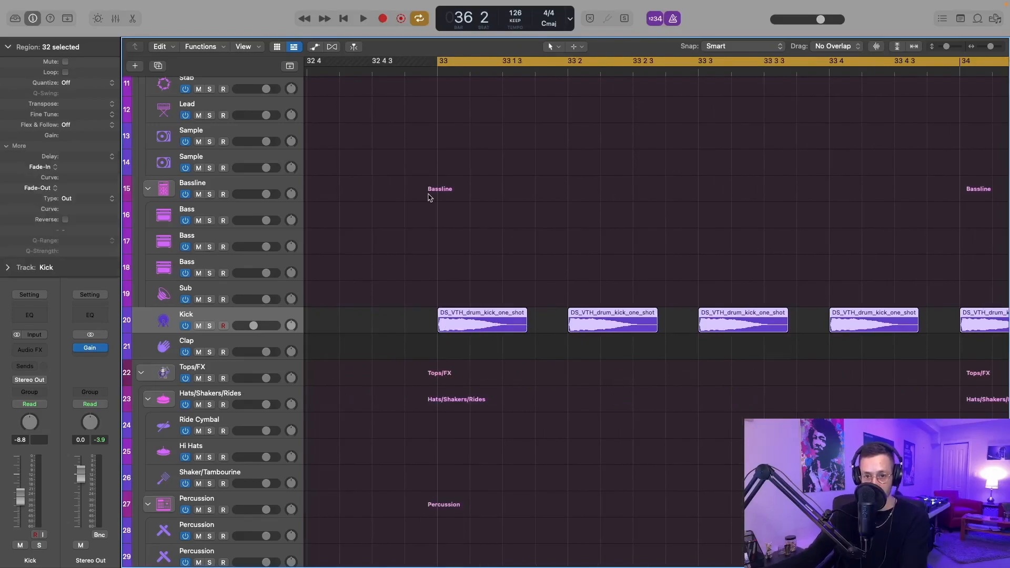
pyautogui.moveTo(72, 190); pyautogui.dragTo(316, 203)
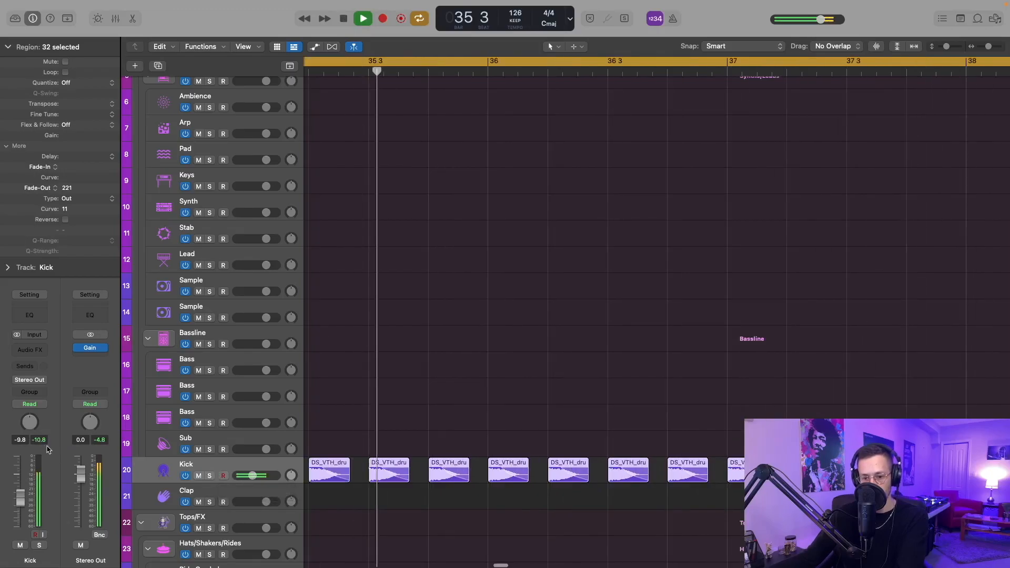
pyautogui.press('space')
pyautogui.scroll(-5, 522, 485)
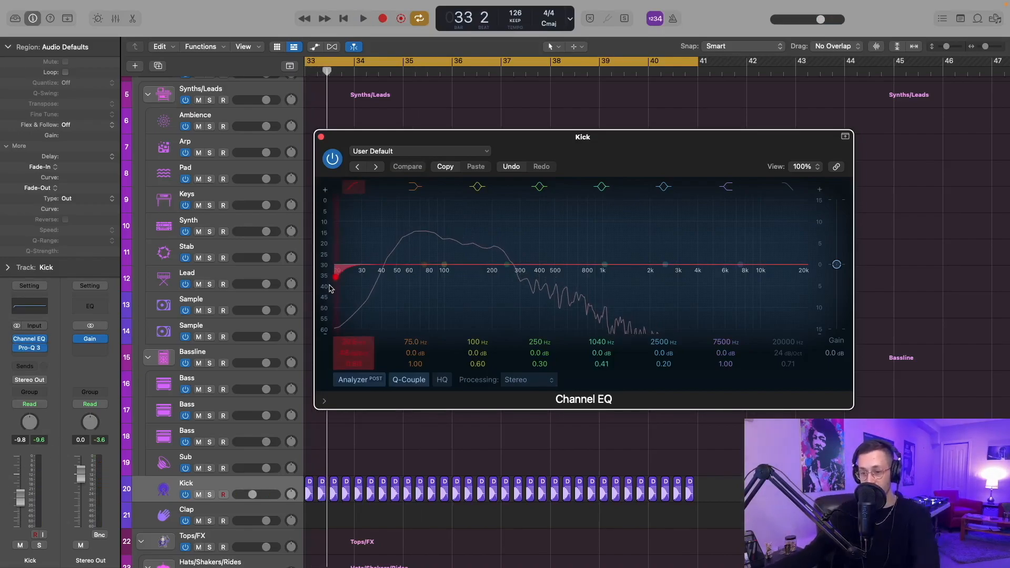
# - Try the kick's Channel EQ low cut at 27.8 Hz, switch that band off, and slightly adjust the 1040 Hz band
pyautogui.moveTo(335, 278); pyautogui.dragTo(357, 281)
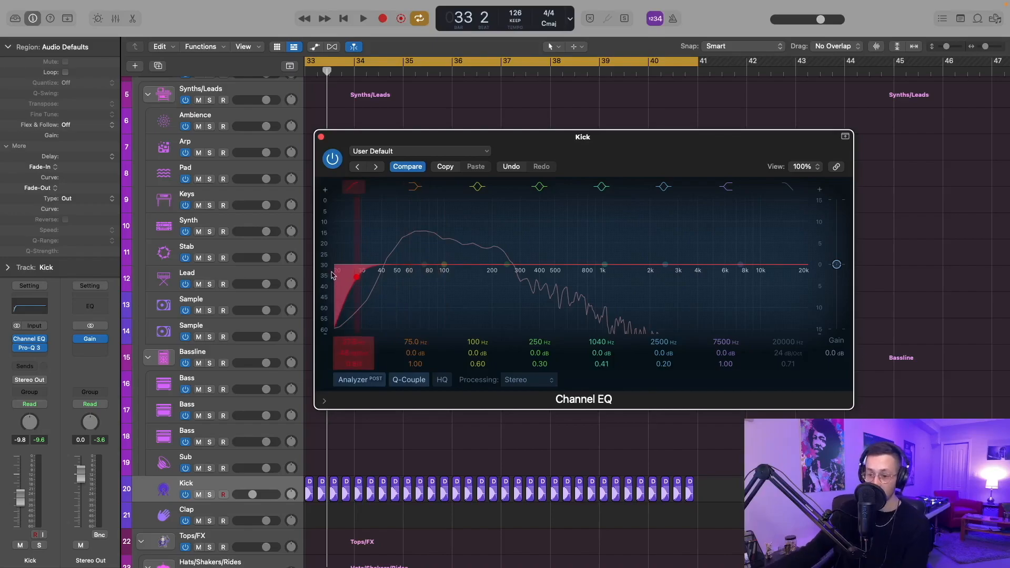
pyautogui.click(355, 190)
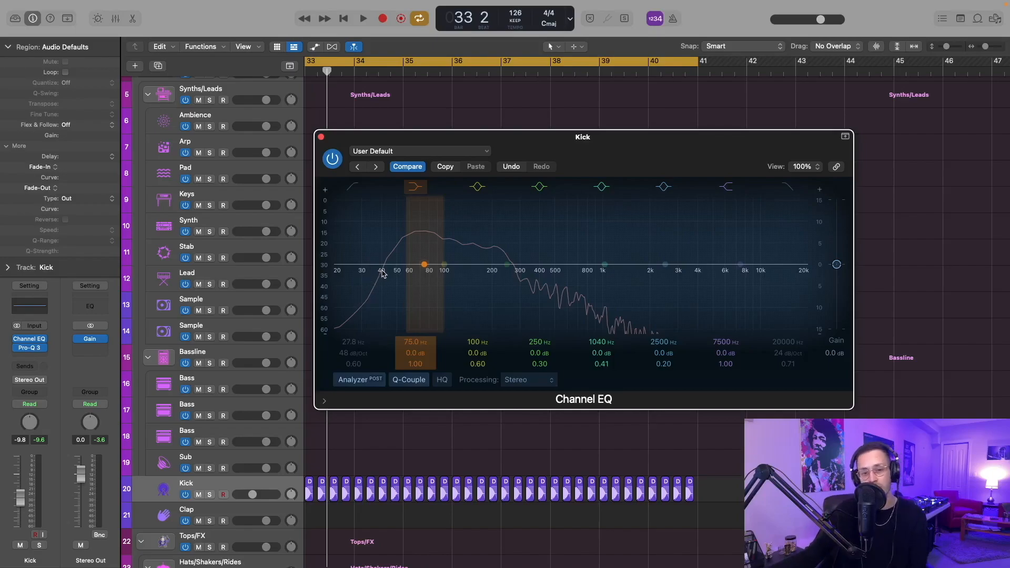
pyautogui.press('space')
pyautogui.moveTo(605, 265); pyautogui.dragTo(611, 261)
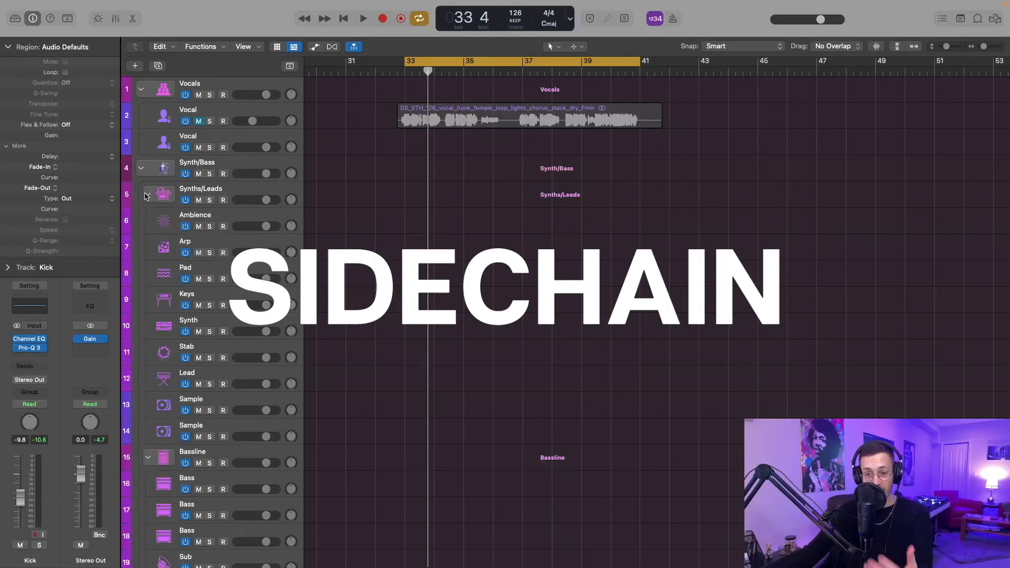
# - Collapse the Synths/Leads, Bassline, Hats/Shakers/Rides, Percussion and FX/Transitions track stacks
pyautogui.click(149, 219)
pyautogui.click(148, 326)
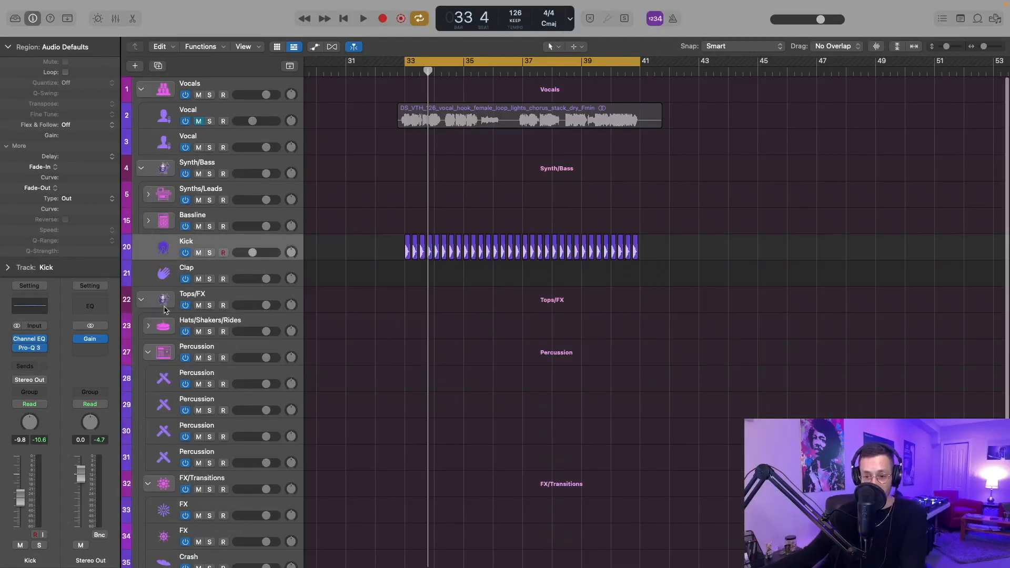
pyautogui.click(158, 356)
pyautogui.click(154, 379)
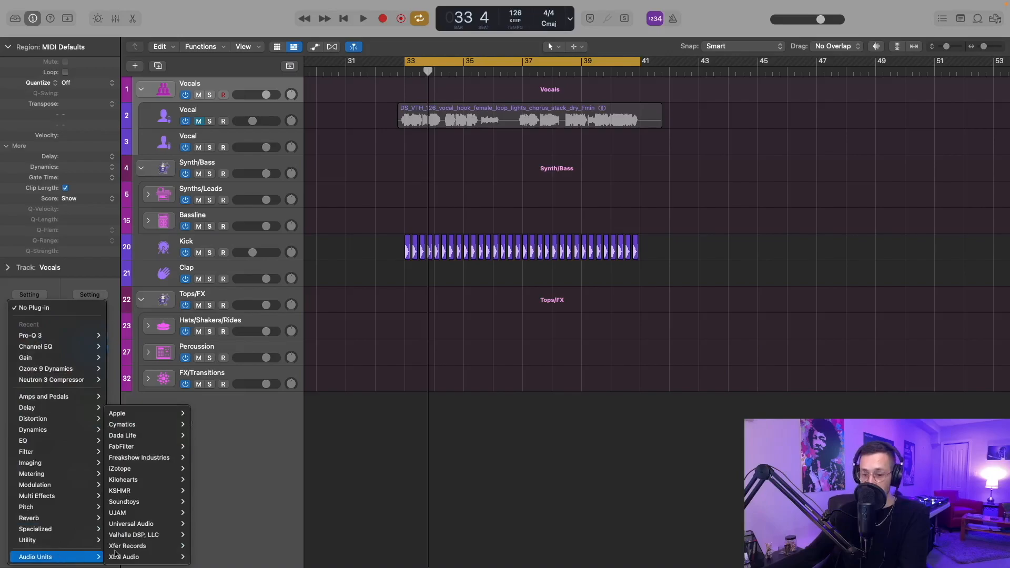
# - Insert a stereo LFOTool on the Vocals stack and raise the start of its ducking curve, adjusting the Tops/FX instance's curve too
pyautogui.moveTo(127, 546)
pyautogui.moveTo(206, 535)
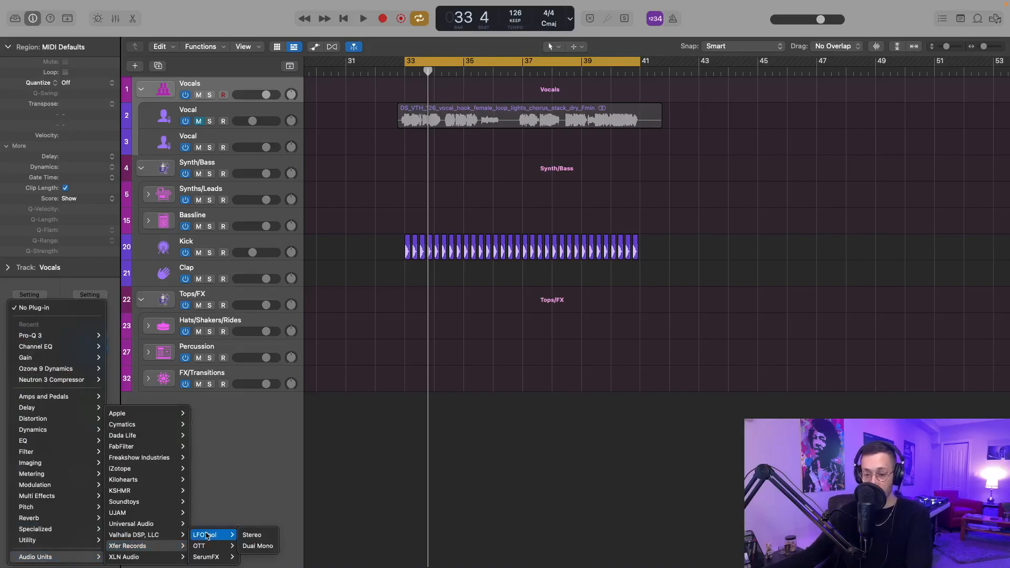
pyautogui.click(252, 535)
pyautogui.moveTo(392, 308); pyautogui.dragTo(392, 305)
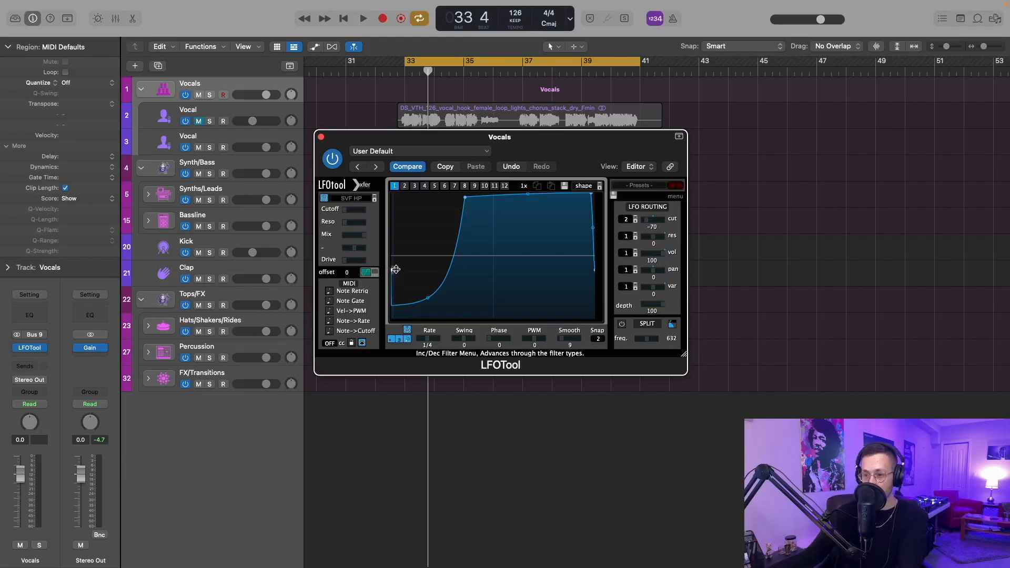
pyautogui.moveTo(396, 270); pyautogui.dragTo(395, 278)
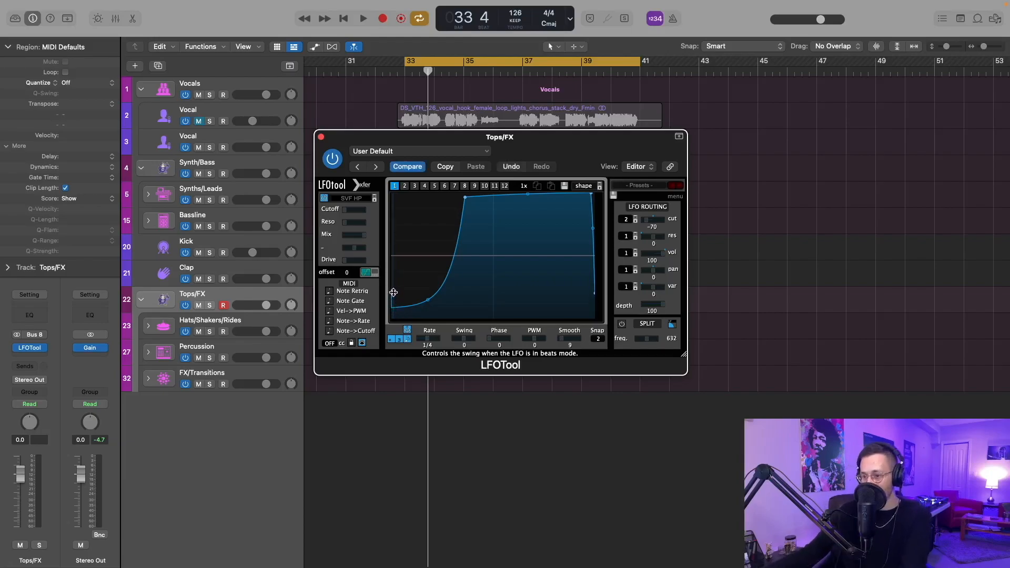
pyautogui.moveTo(394, 288); pyautogui.dragTo(394, 294)
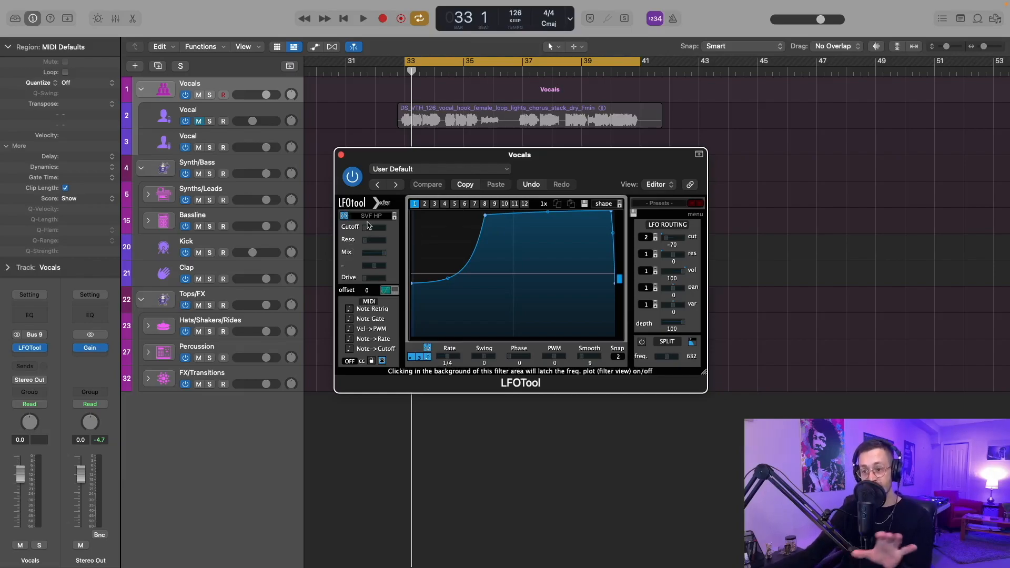
# - Examine the vocal LFOTool's filter view, play the vocal against the kick, and display LFO graph 2
pyautogui.click(352, 261)
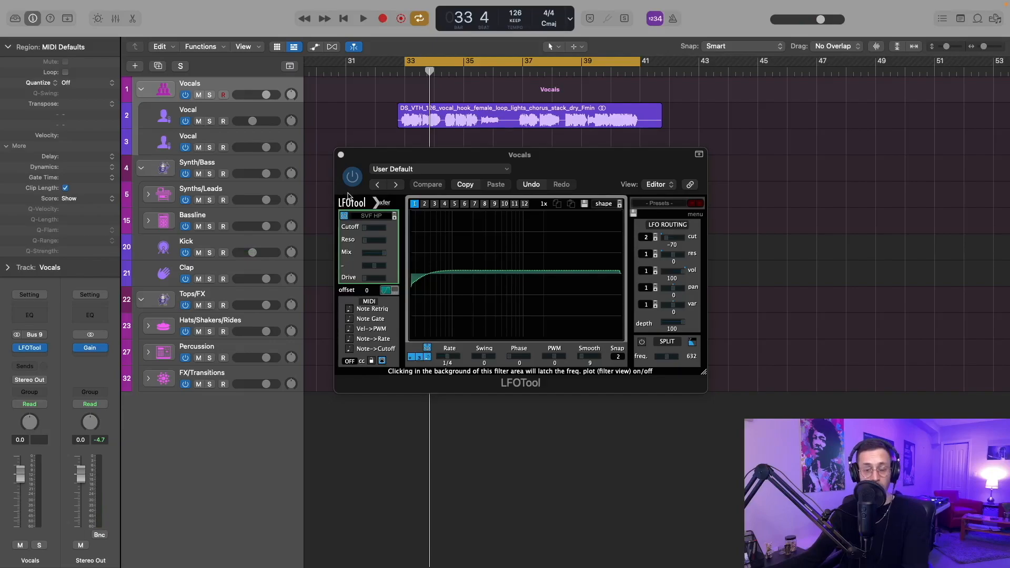
pyautogui.press('space')
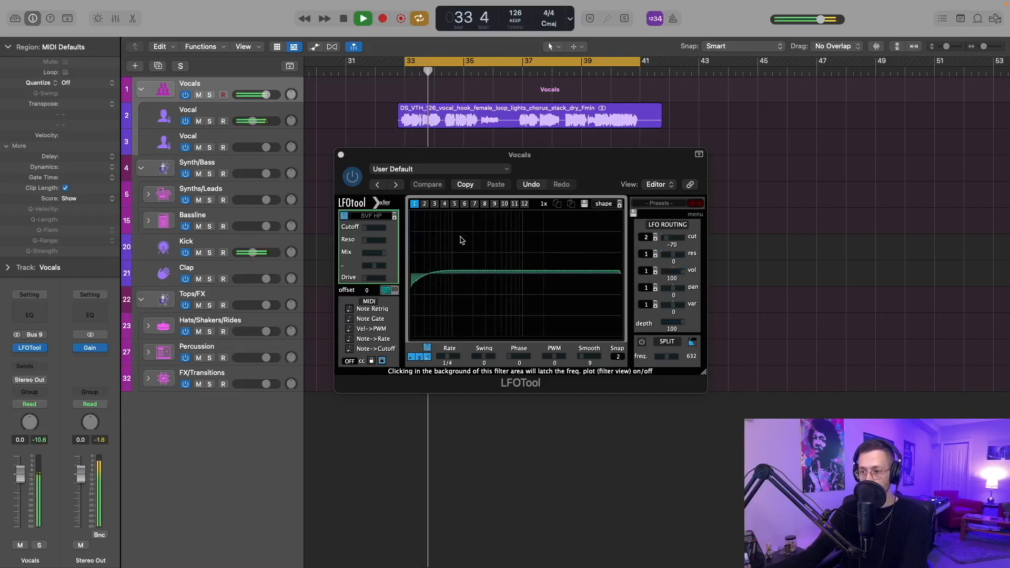
pyautogui.click(442, 299)
pyautogui.press('space')
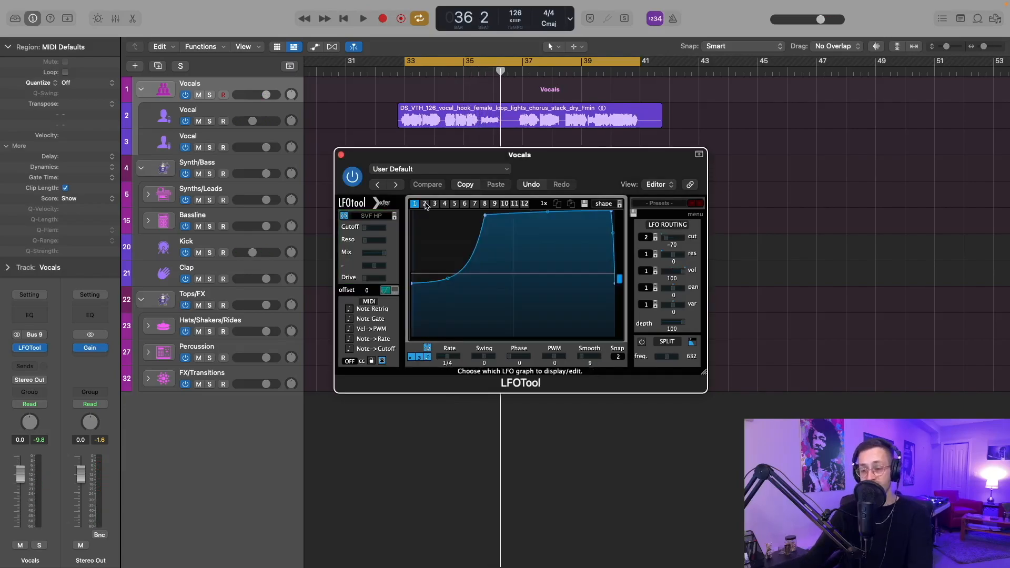
pyautogui.click(425, 204)
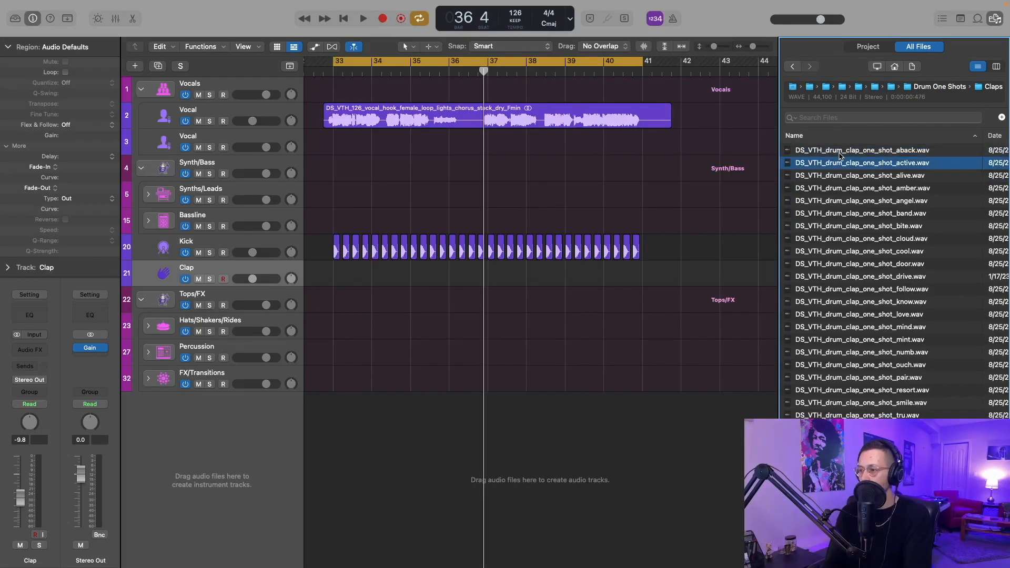
# - Audition the clap one-shots in the Claps folder
pyautogui.press('Down')
pyautogui.press('Down')
pyautogui.press('Down')
pyautogui.press('Down')
pyautogui.press('Down')
pyautogui.press('Down')
pyautogui.press('Down')
pyautogui.press('Down')
pyautogui.press('Down')
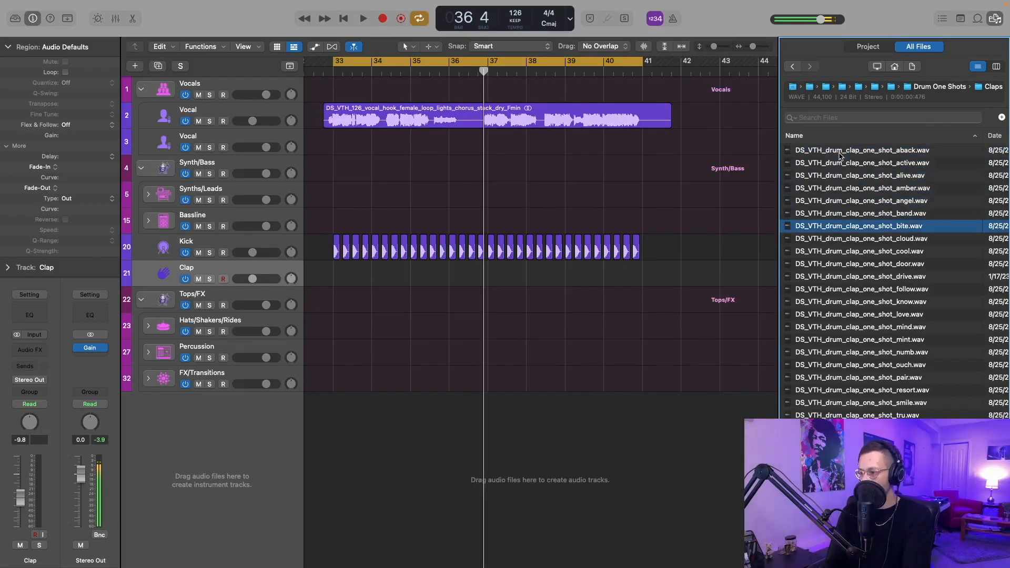
pyautogui.press('Down')
# - Place DS_VTH_drum_clap_one_shot_follow.wav on the Clap track and duplicate it on beats 2 and 4 from bar 33 through bar 40
pyautogui.moveTo(840, 293); pyautogui.dragTo(724, 291)
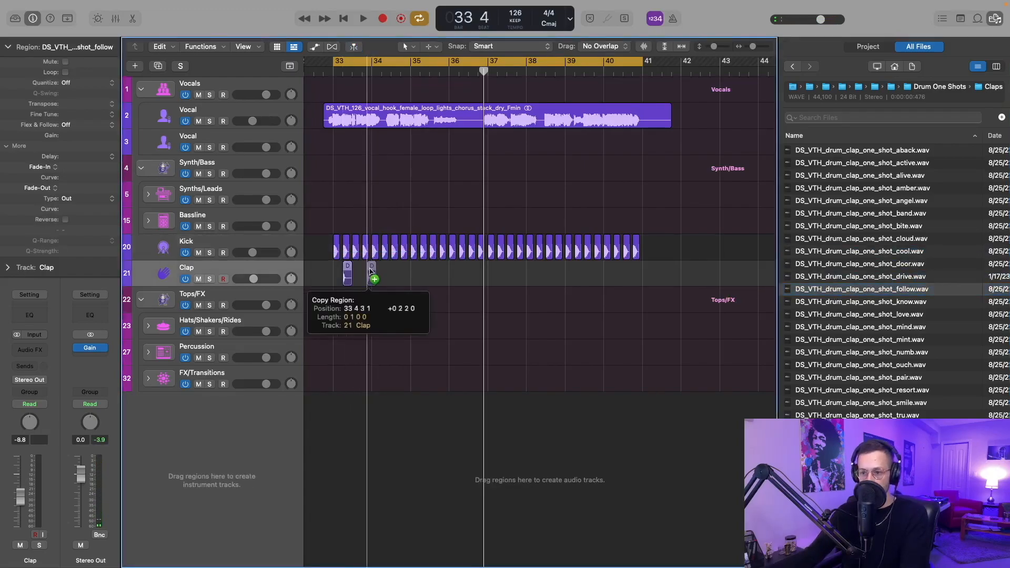
pyautogui.moveTo(372, 275); pyautogui.dragTo(388, 271)
pyautogui.moveTo(415, 283); pyautogui.dragTo(346, 282)
pyautogui.moveTo(350, 272); pyautogui.dragTo(428, 271)
pyautogui.moveTo(494, 284)
pyautogui.mouseDown()
pyautogui.moveTo(346, 282)
pyautogui.moveTo(505, 271)
pyautogui.mouseUp()
# - Set the Clap track's volume to about -10 dB while playing it with the kick and vocal
pyautogui.press('space')
pyautogui.moveTo(253, 279); pyautogui.dragTo(255, 284)
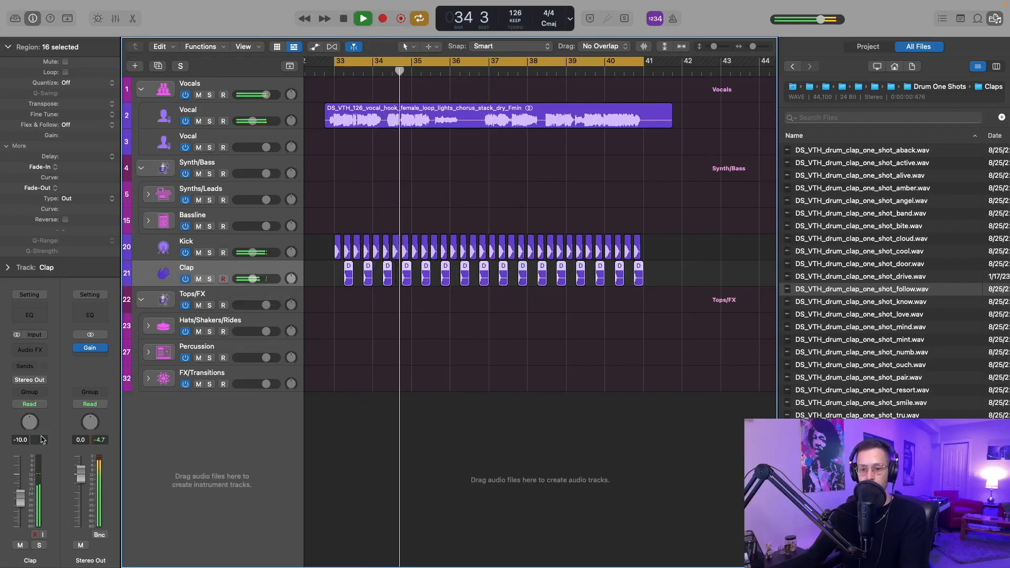
pyautogui.press('space')
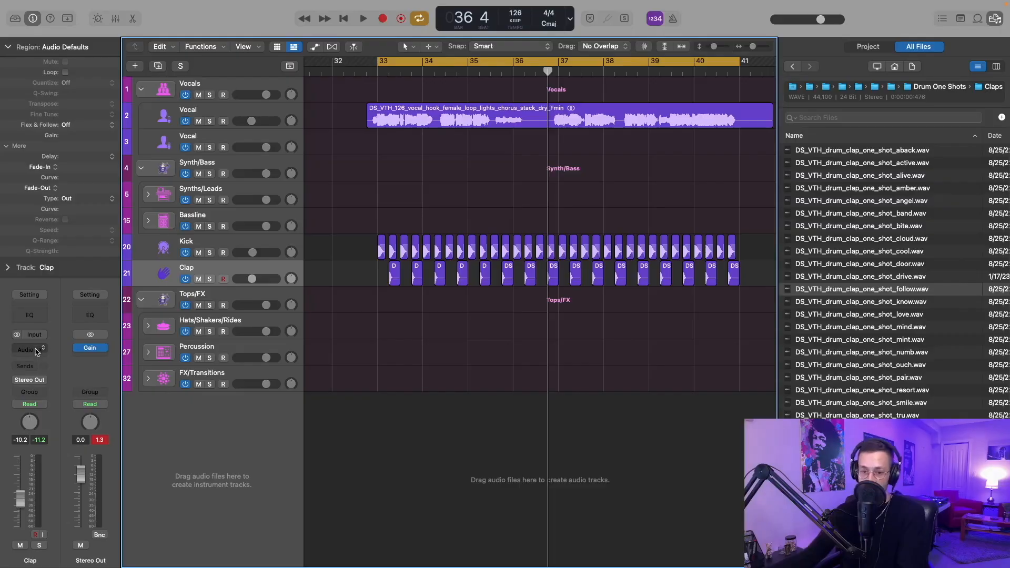
# - Insert the kHs Transient Shaper effect on the Clap track
pyautogui.click(42, 348)
pyautogui.moveTo(52, 376)
pyautogui.click(113, 377)
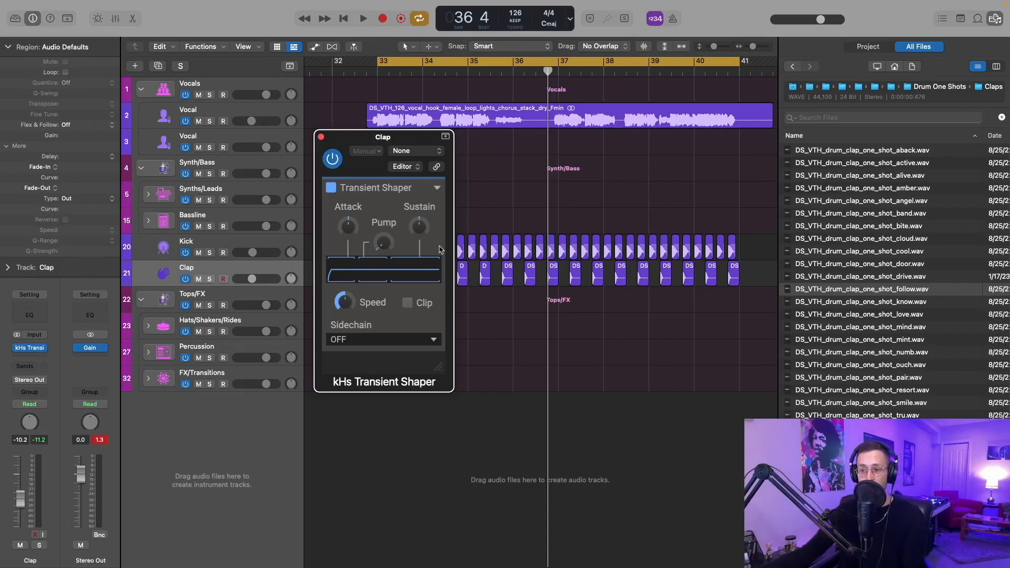
# - Reduce the Sustain in the Clap track's Transient Shaper during playback, compare it soloed and in the mix, and close the plug-in
pyautogui.press('space')
pyautogui.moveTo(419, 226); pyautogui.dragTo(419, 283)
pyautogui.press('s')
pyautogui.press('s')
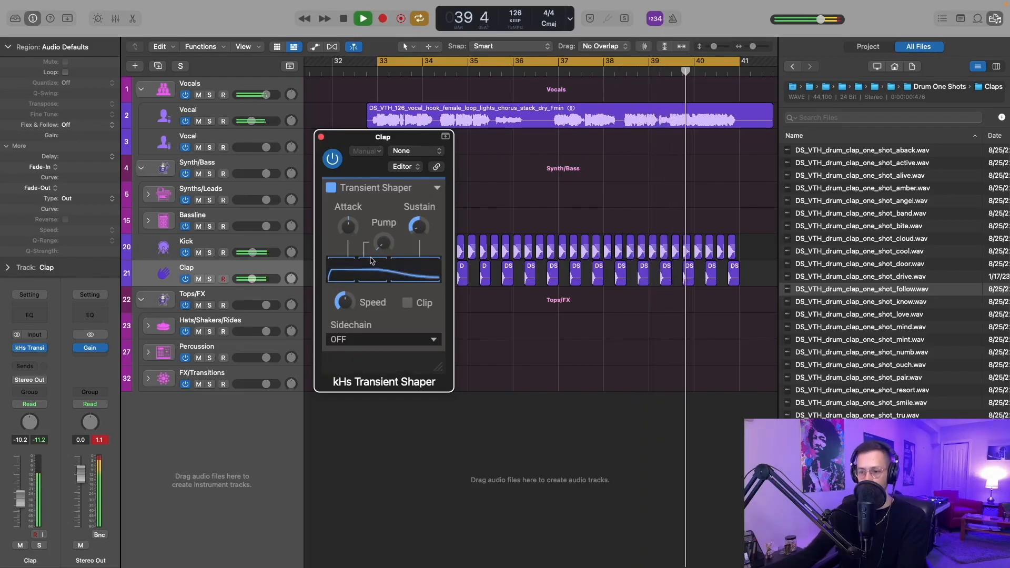
pyautogui.press('space')
pyautogui.press('super+w')
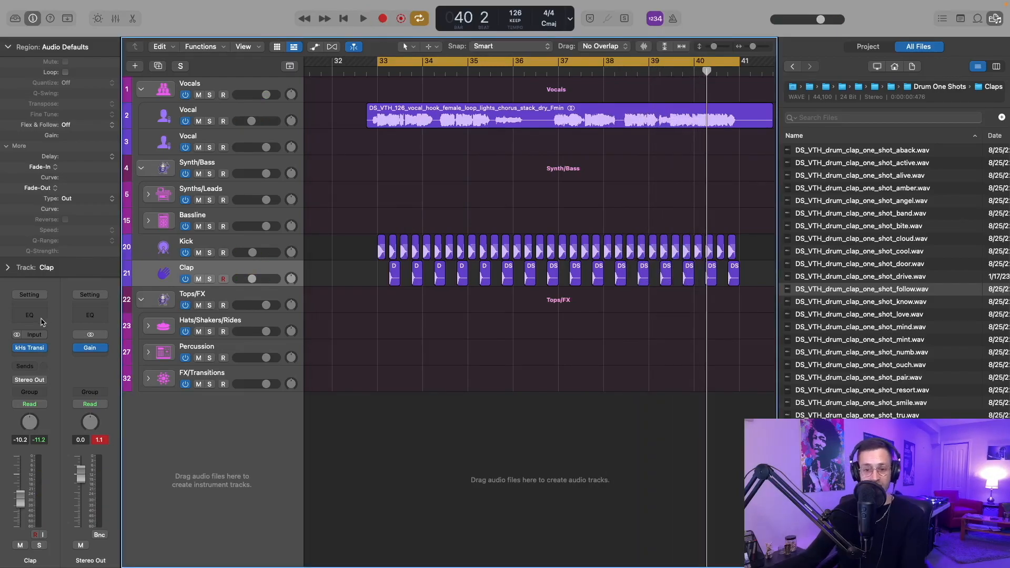
# - Add a Channel EQ to the Clap track with a 48 dB/octave low cut at 250 Hz
pyautogui.click(41, 320)
pyautogui.moveTo(355, 313); pyautogui.dragTo(527, 357)
pyautogui.press('space')
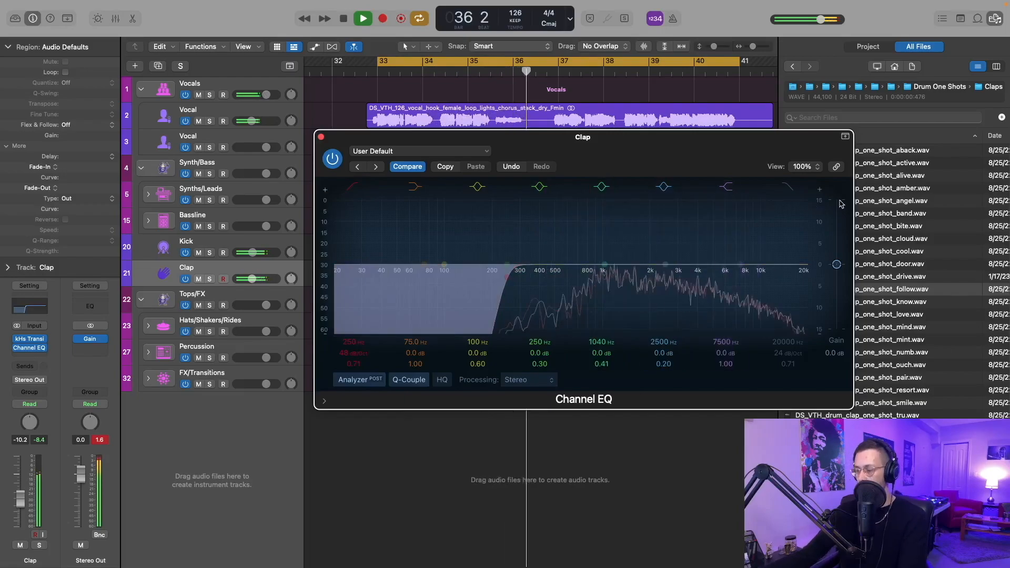
pyautogui.moveTo(605, 265); pyautogui.dragTo(712, 265)
# - Create a MIDI region at bar 33 on the first Bass track and enter three F2 notes in it
pyautogui.scroll(3, 607, 266)
pyautogui.scroll(1, 709, 265)
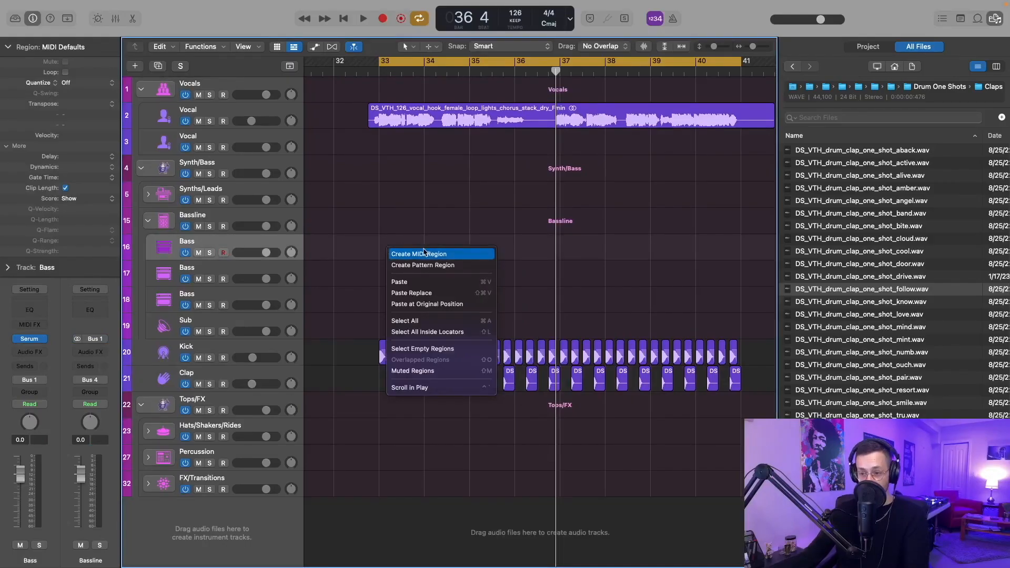
pyautogui.click(424, 254)
pyautogui.doubleClick(404, 258)
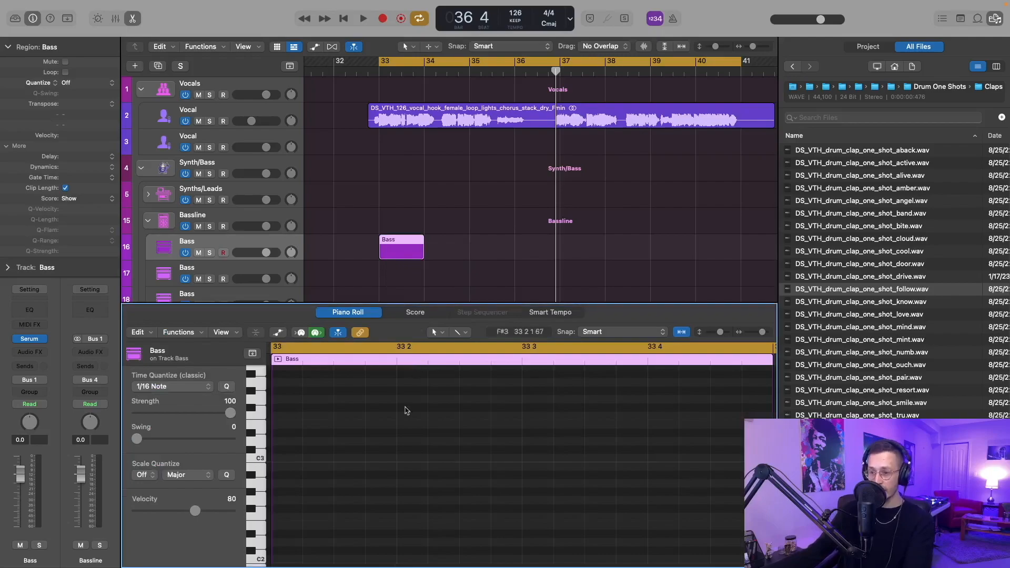
pyautogui.scroll(-3, 324, 506)
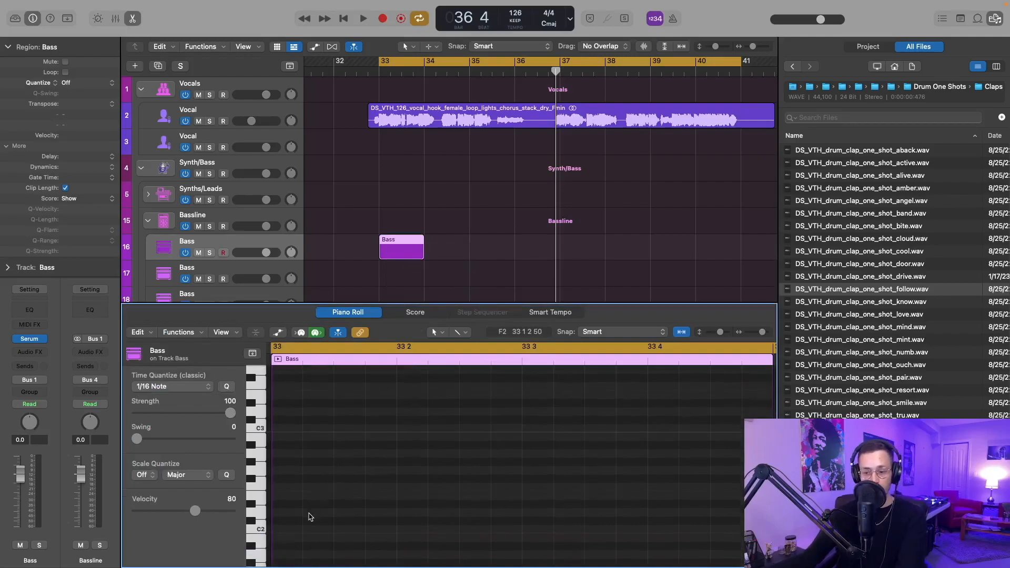
pyautogui.click(282, 487)
pyautogui.click(395, 488)
pyautogui.click(490, 488)
# - Set the first Bass track's volume to about -4.9 dB and add two more F2 notes to the bar 33 pattern
pyautogui.moveTo(266, 253); pyautogui.dragTo(242, 265)
pyautogui.press('space')
pyautogui.press('space')
pyautogui.scroll(-3, 505, 474)
pyautogui.moveTo(506, 479); pyautogui.dragTo(548, 480)
pyautogui.moveTo(549, 479); pyautogui.dragTo(588, 480)
pyautogui.scroll(-3, 579, 466)
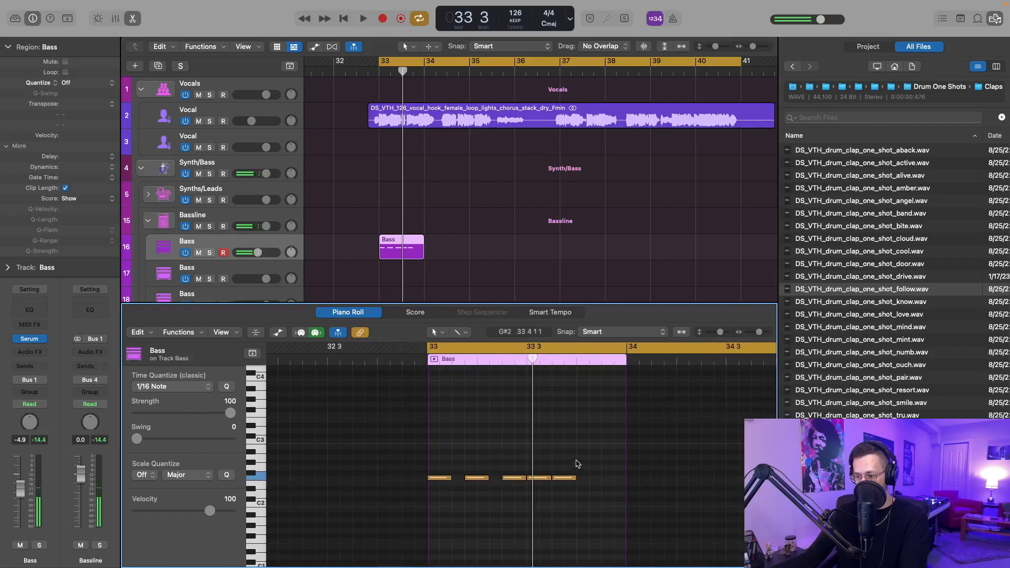
# - Repeat the five-note bass pattern in bar 34 and add a copied F2 note at the end of that bar
pyautogui.press('super+a')
pyautogui.press('super+r')
pyautogui.hscroll(5, 487, 451)
pyautogui.moveTo(421, 478); pyautogui.dragTo(559, 479)
pyautogui.scroll(-3, 456, 246)
# - Loop the Bass region up to bar 41 and set the track's volume to about -5.9 dB during playback
pyautogui.moveTo(457, 245); pyautogui.dragTo(617, 245)
pyautogui.press('space')
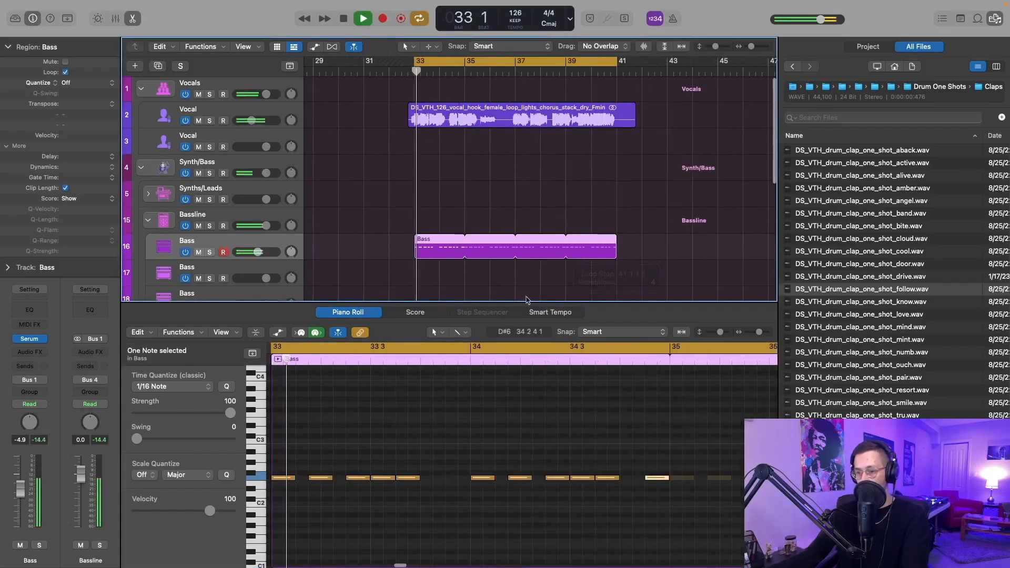
pyautogui.scroll(-3, 424, 387)
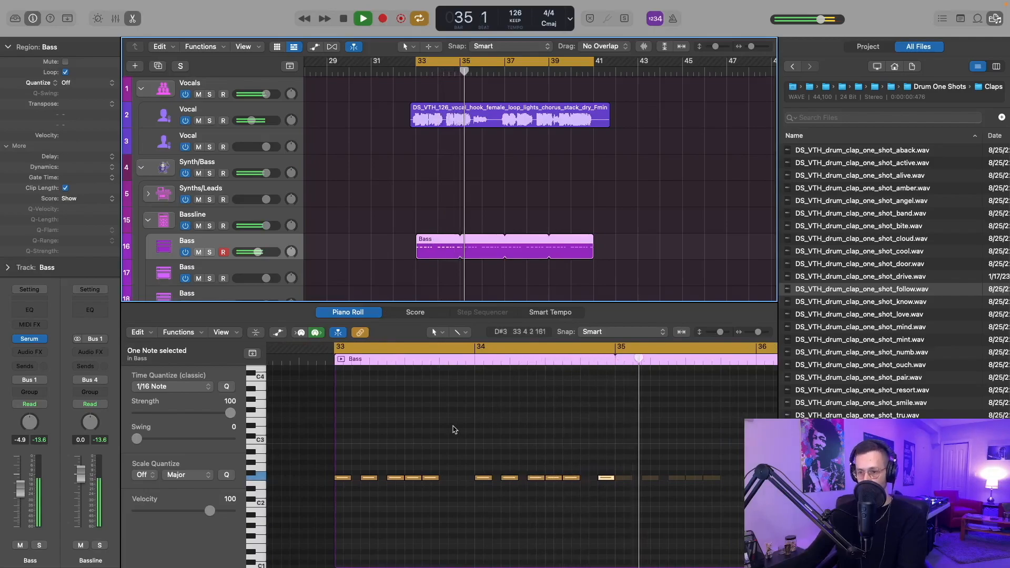
pyautogui.moveTo(259, 252); pyautogui.dragTo(257, 253)
pyautogui.press('space')
pyautogui.scroll(-3, 505, 438)
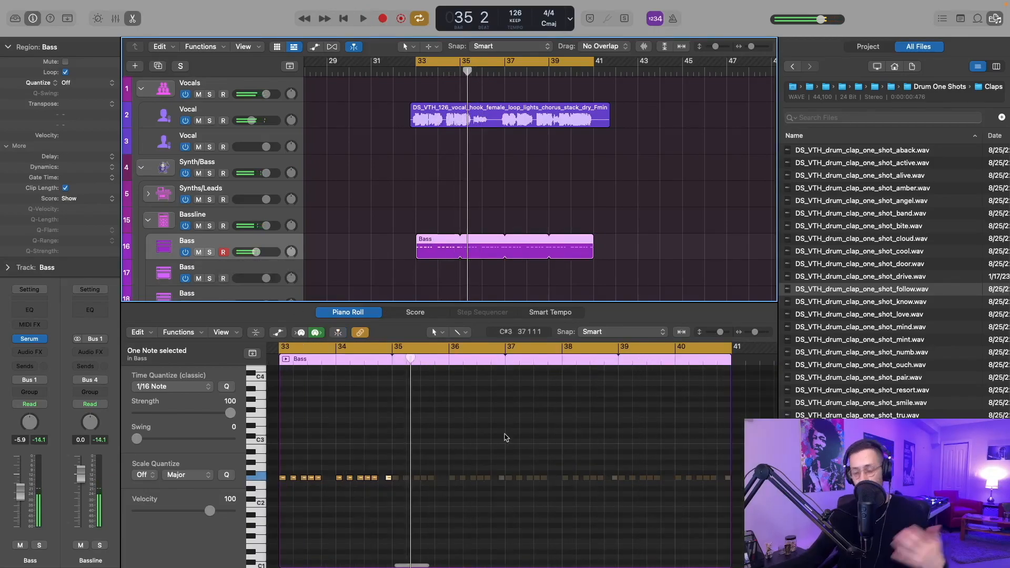
# - Load the DS_VTH_bass_synth_able_donk preset in the Bass track's Serum and listen to it soloed
pyautogui.click(30, 340)
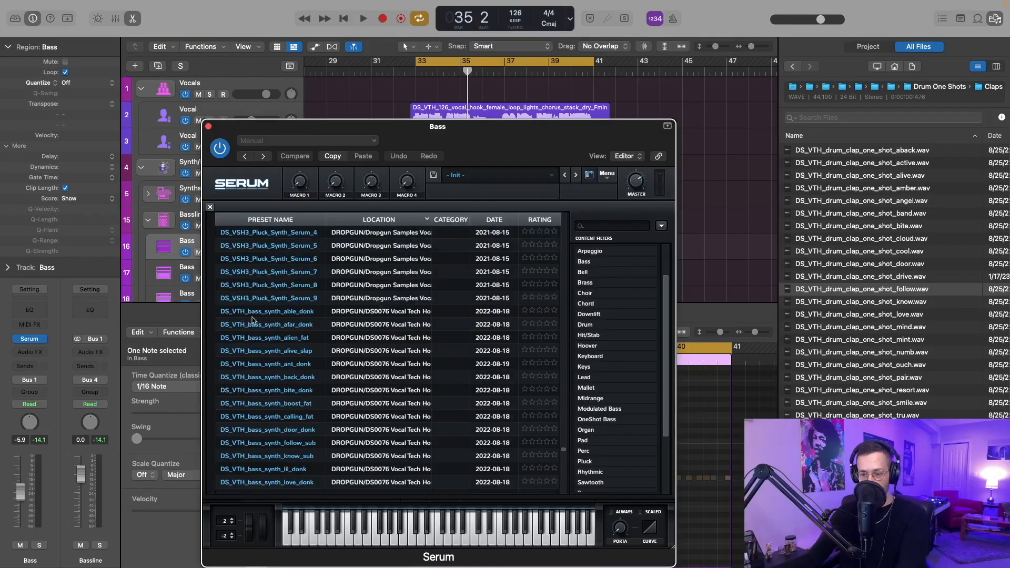
pyautogui.click(261, 311)
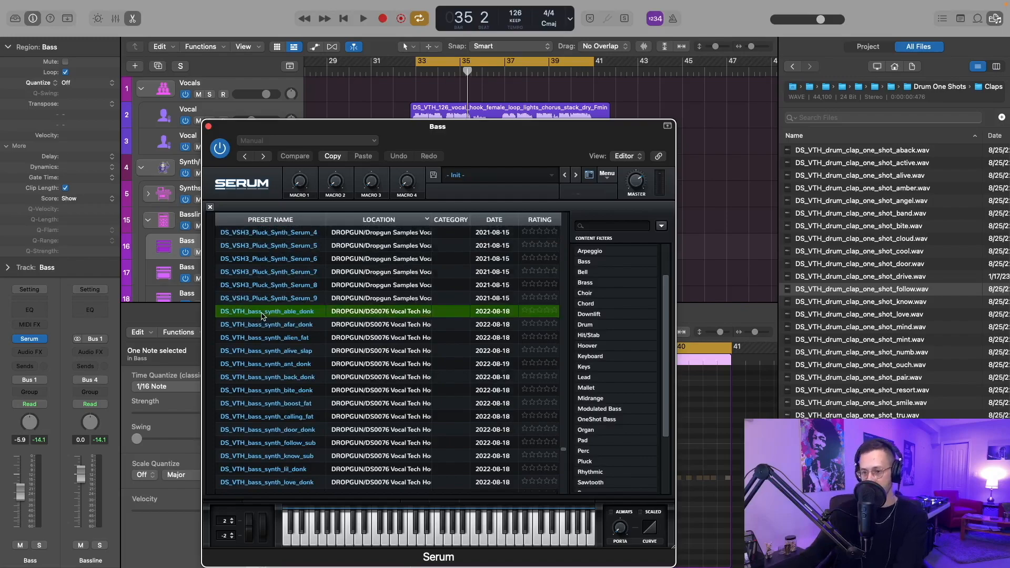
pyautogui.press('s')
pyautogui.press('space')
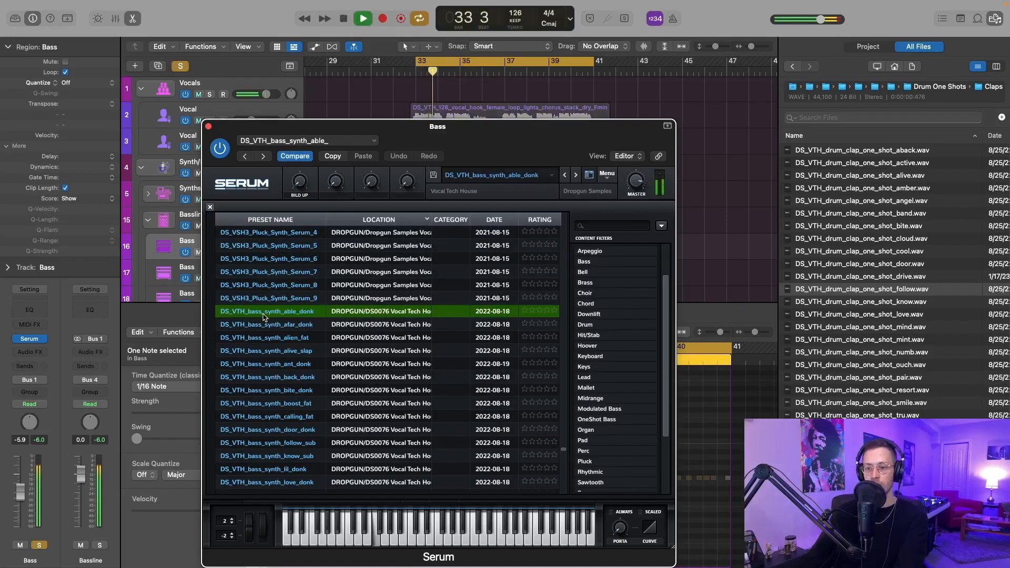
pyautogui.press('s')
# - Set the first Bass track's volume to about -12.8 dB, moving the Serum window out of the way
pyautogui.moveTo(315, 139); pyautogui.dragTo(417, 146)
pyautogui.moveTo(259, 252); pyautogui.dragTo(249, 253)
pyautogui.moveTo(553, 144); pyautogui.dragTo(504, 93)
pyautogui.scroll(1, 490, 176)
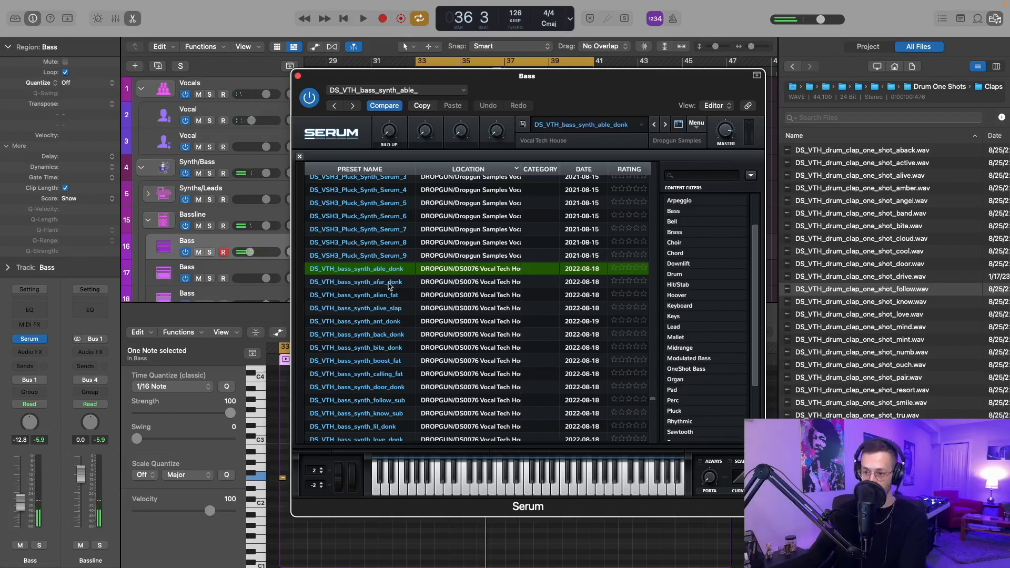
# - Audition other DS_VTH bass presets in Serum, including afar_donk, alien_fat, ant_donk, door_donk, lil_donk and tail_donk
pyautogui.click(390, 283)
pyautogui.press('space')
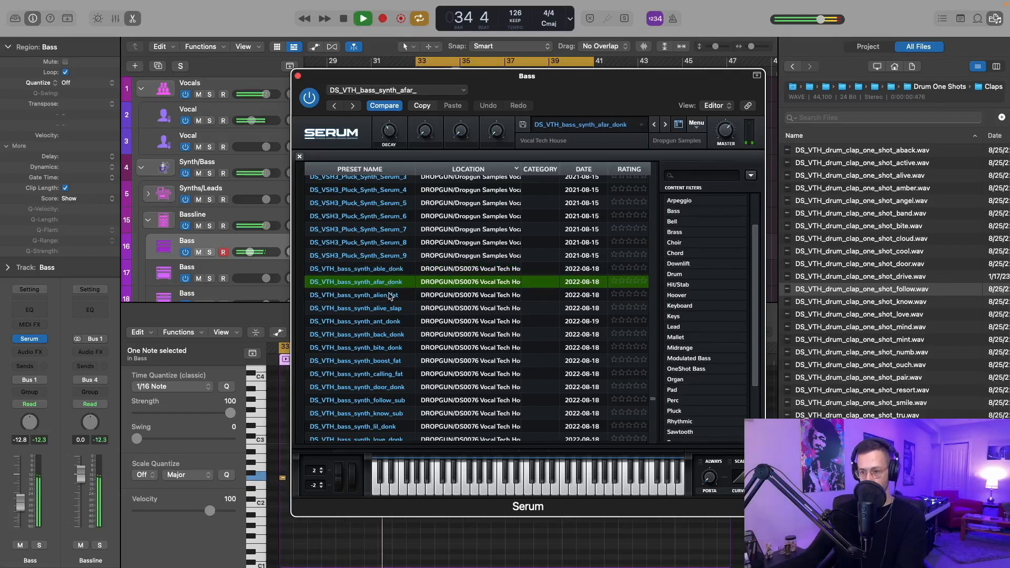
pyautogui.scroll(-1, 390, 296)
pyautogui.click(394, 282)
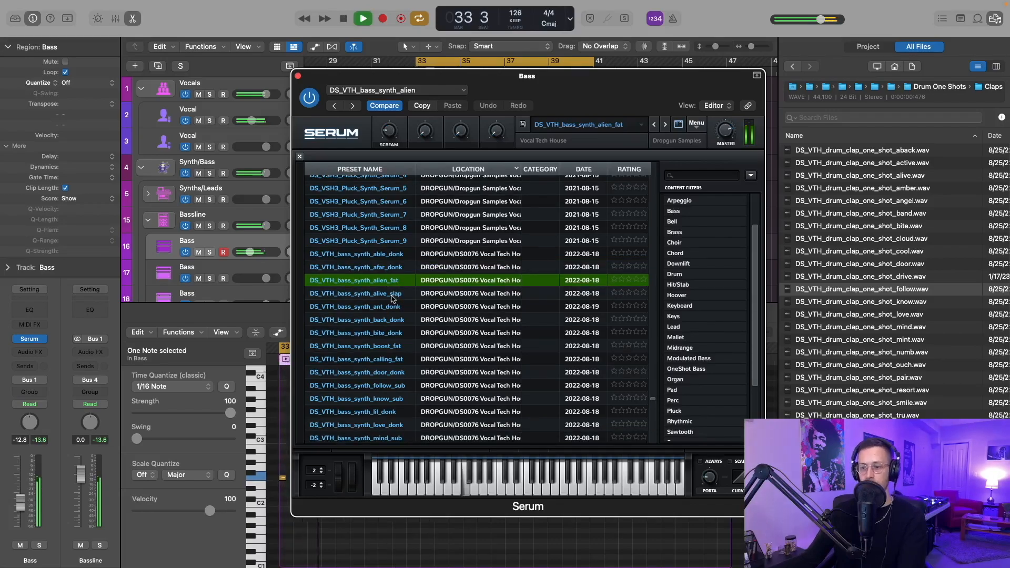
pyautogui.click(413, 307)
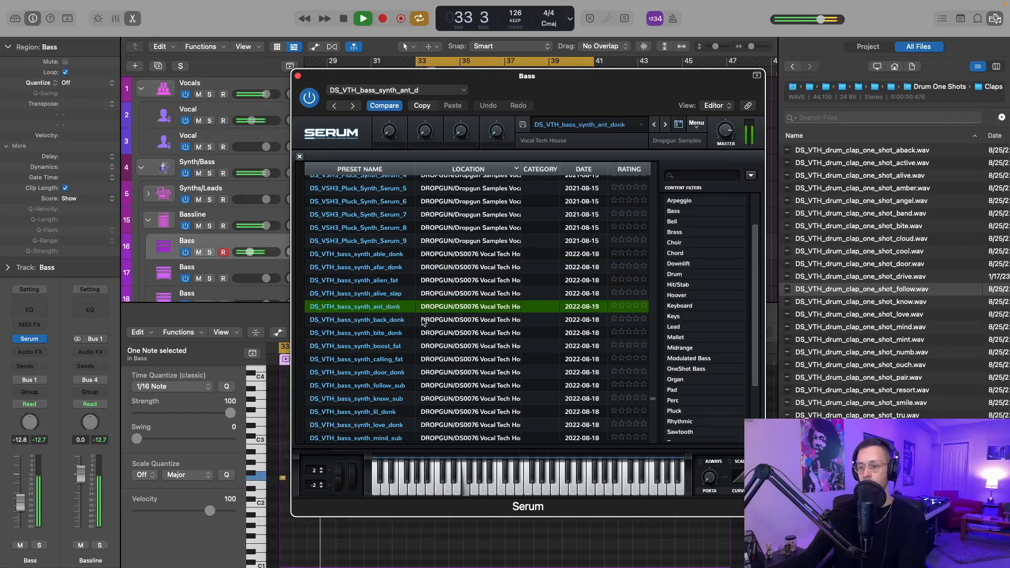
pyautogui.click(388, 373)
pyautogui.click(390, 412)
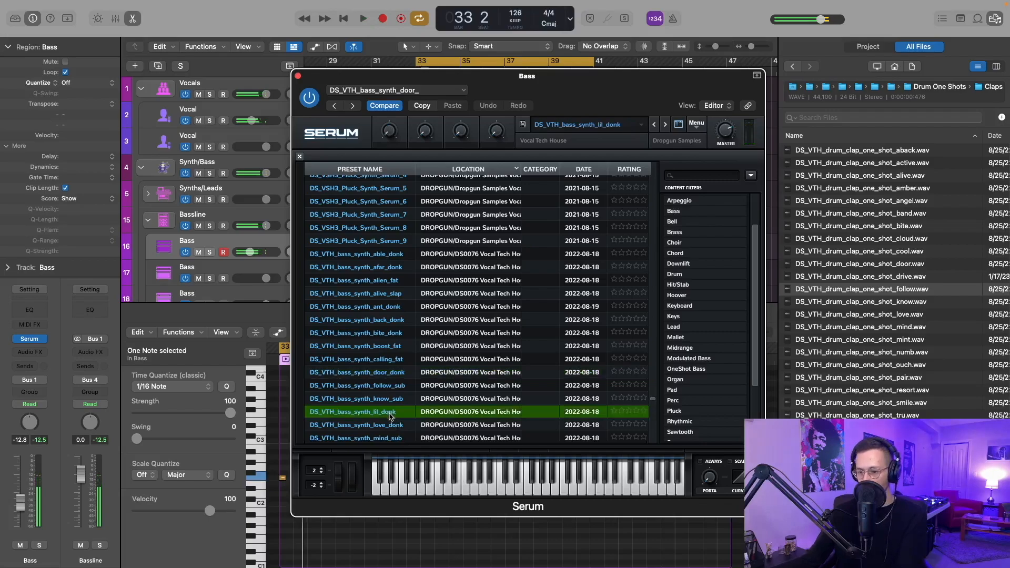
pyautogui.press('space')
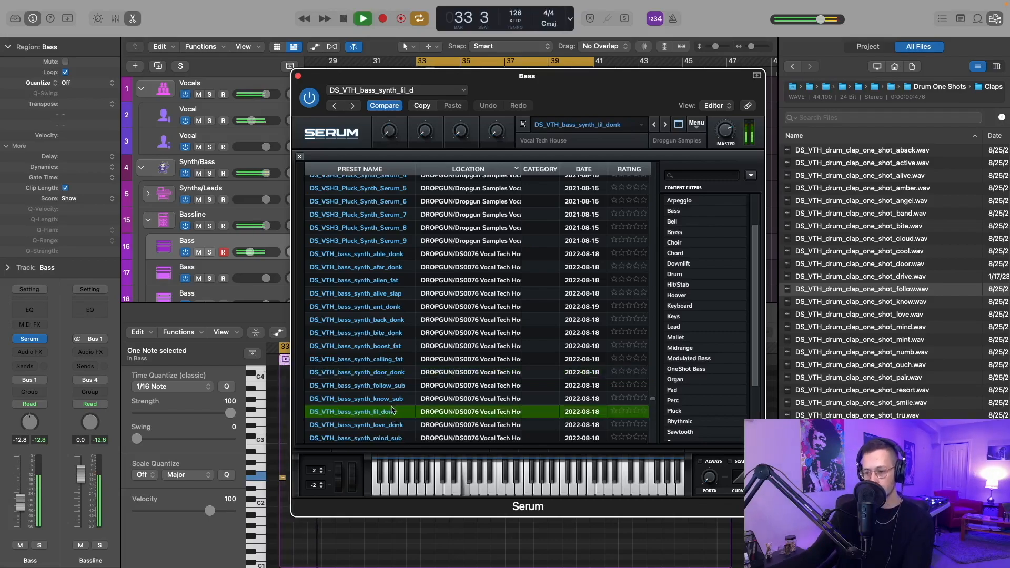
pyautogui.scroll(-4, 392, 411)
pyautogui.scroll(-3, 389, 392)
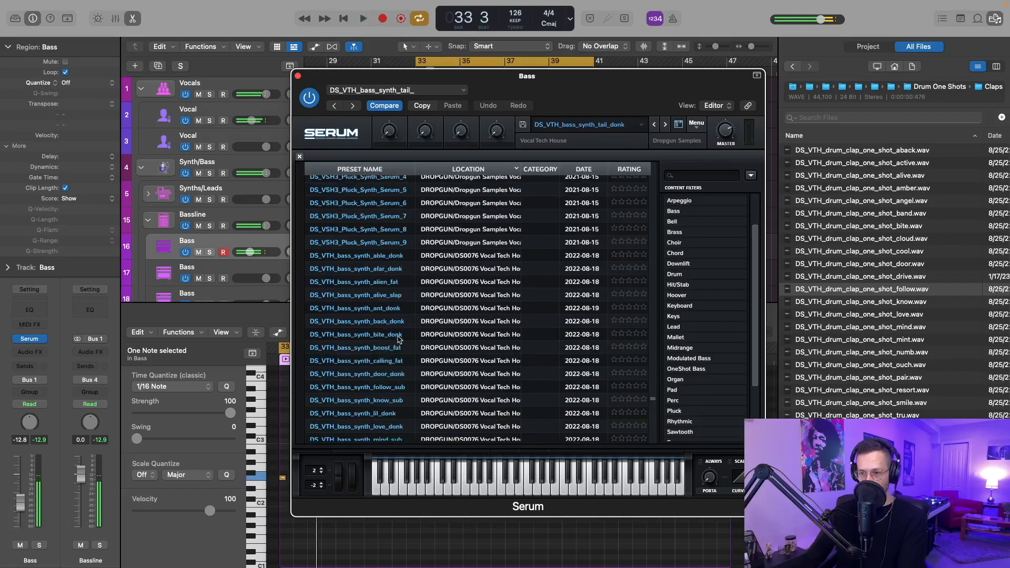
# - Reload the DS_VTH_bass_synth_able_donk preset for the Bass track and return to its piano roll
pyautogui.scroll(10, 399, 342)
pyautogui.scroll(-4, 401, 343)
pyautogui.scroll(-10, 400, 344)
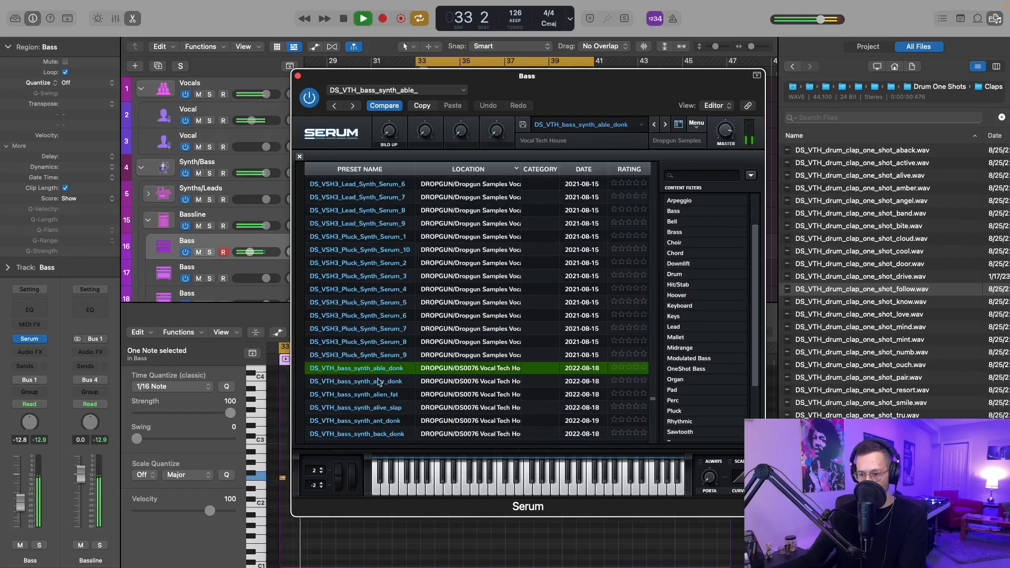
pyautogui.scroll(-5, 368, 379)
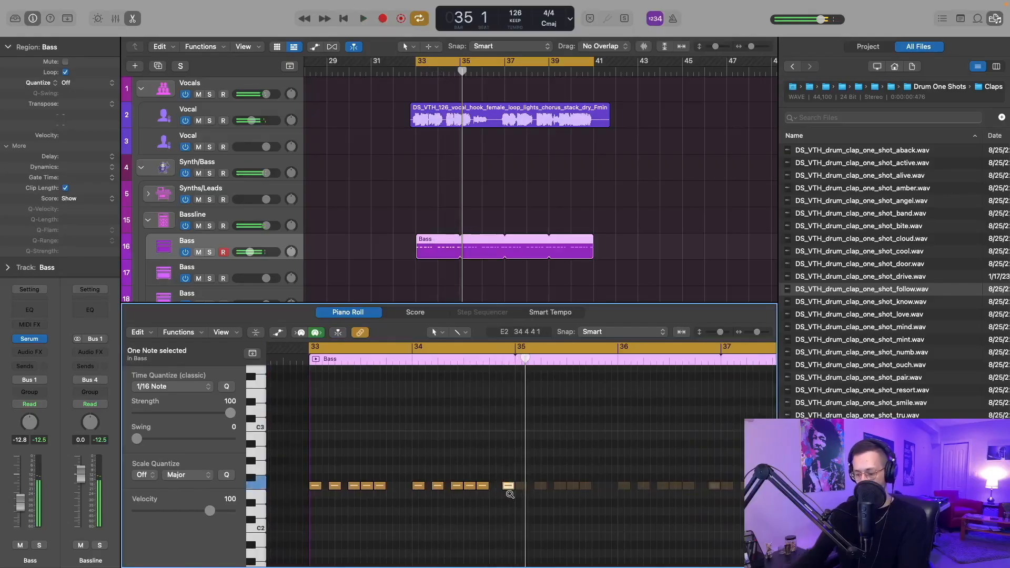
# - Raise the bass note at the end of bar 34 to G#2 and copy it to the end of bar 33
pyautogui.hotkey('alt', 'Up')
pyautogui.press('space')
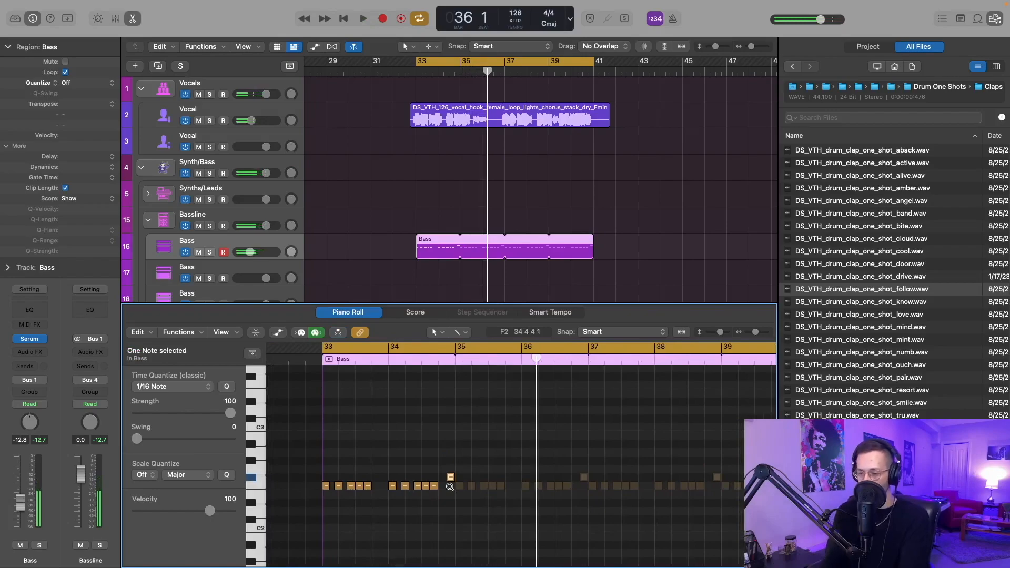
pyautogui.press('space')
pyautogui.moveTo(451, 461); pyautogui.dragTo(378, 464)
pyautogui.press('space')
pyautogui.scroll(3, 448, 471)
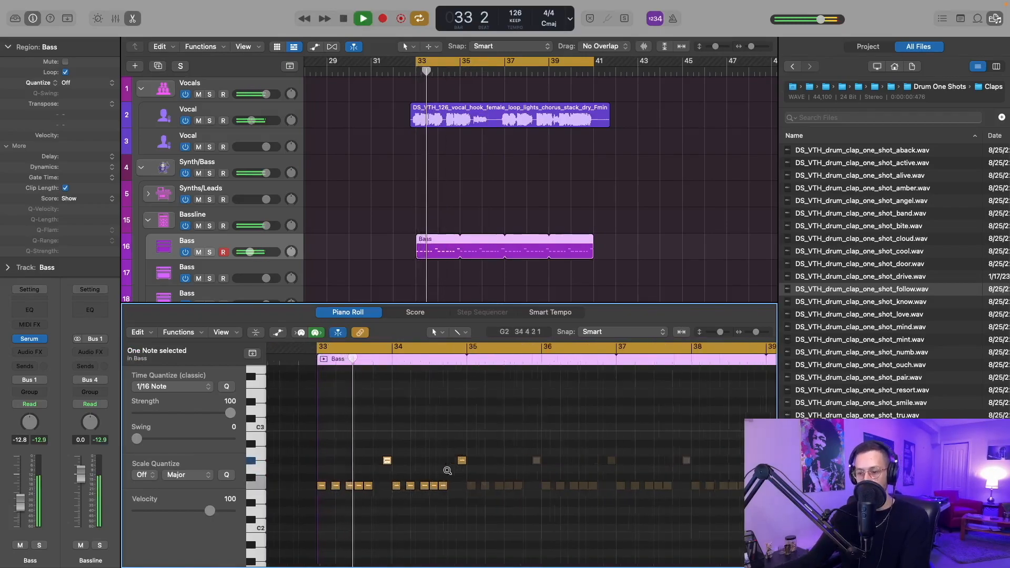
pyautogui.scroll(2, 449, 474)
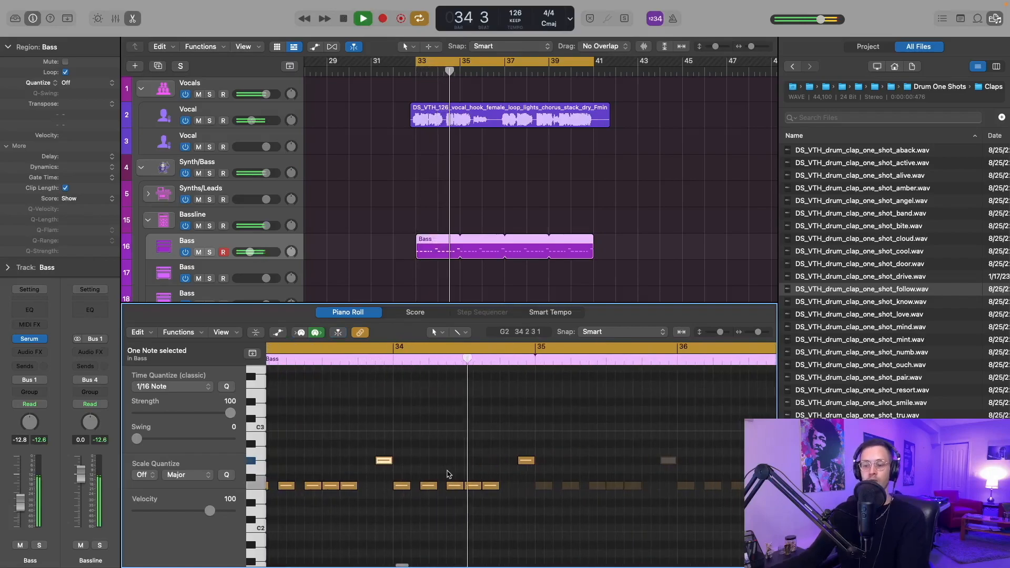
# - Lower the last bass note of bar 34 to D#2 and split it into two short notes
pyautogui.moveTo(562, 440); pyautogui.dragTo(581, 472)
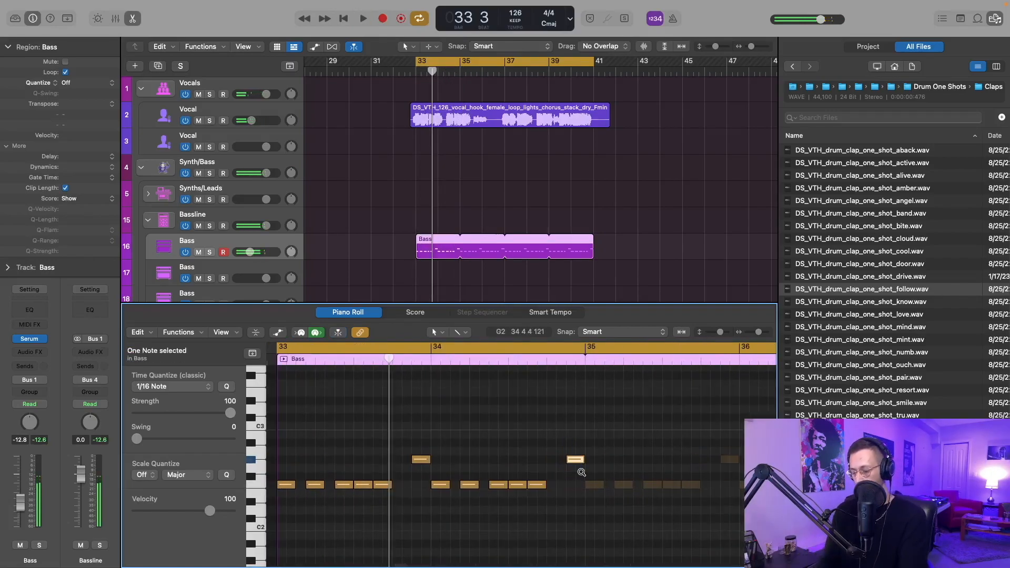
pyautogui.click(577, 359)
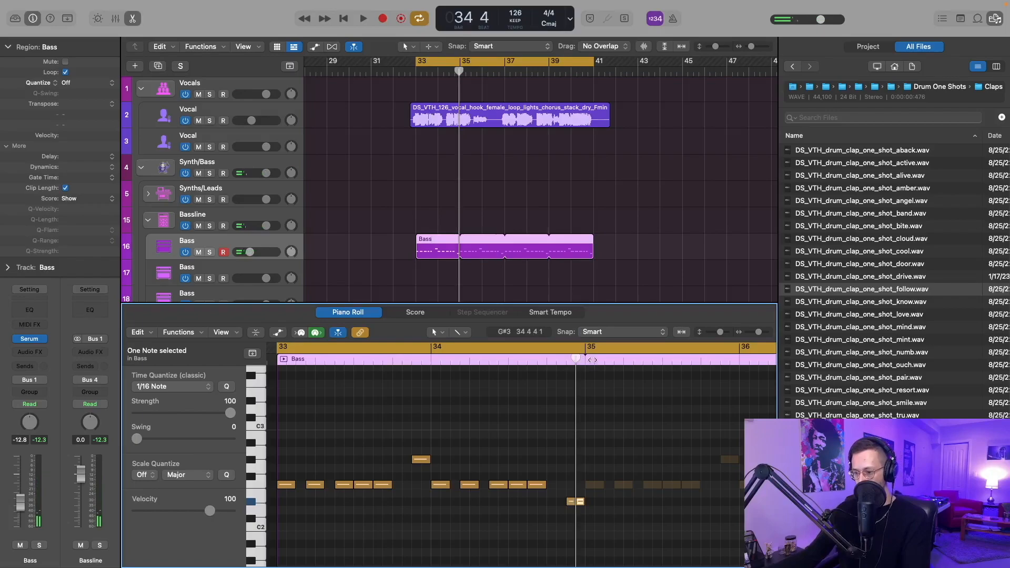
pyautogui.press('space')
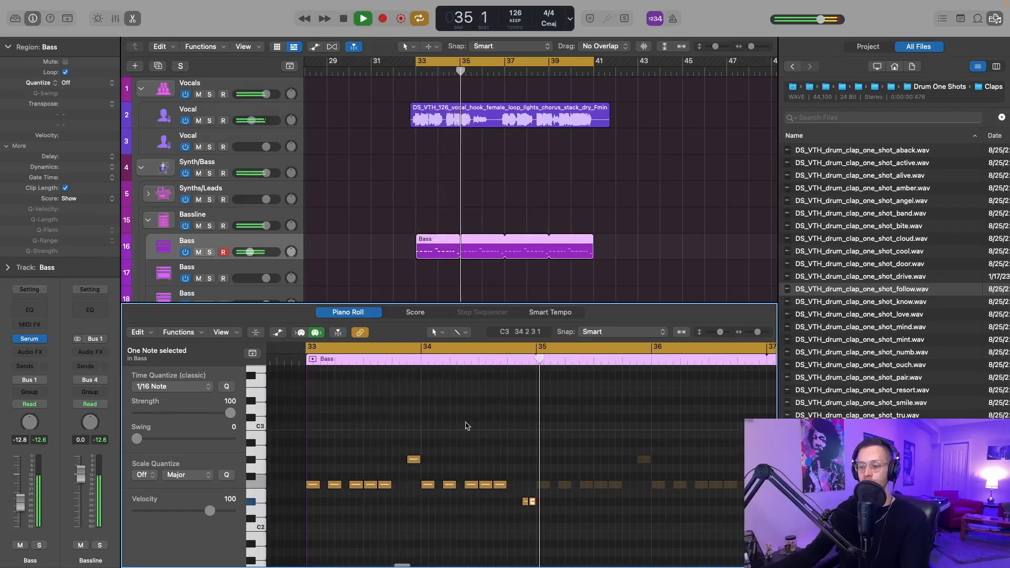
# - Transpose the third bass note of bar 33 to G#2 and the bar's last note to C3, checking the pitches in playback
pyautogui.press('space')
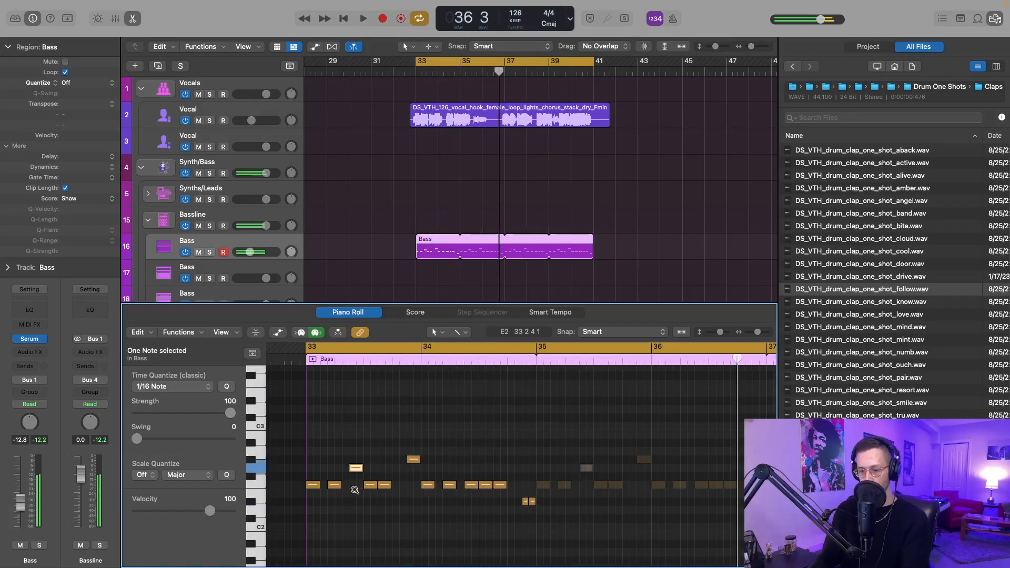
pyautogui.hotkey('alt', 'Up')
pyautogui.press('space')
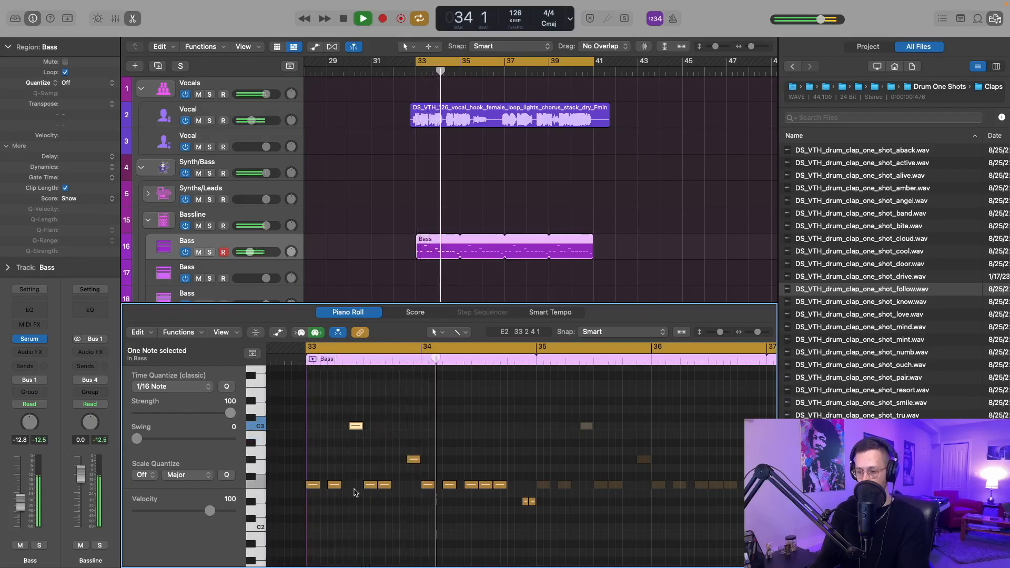
pyautogui.press('space')
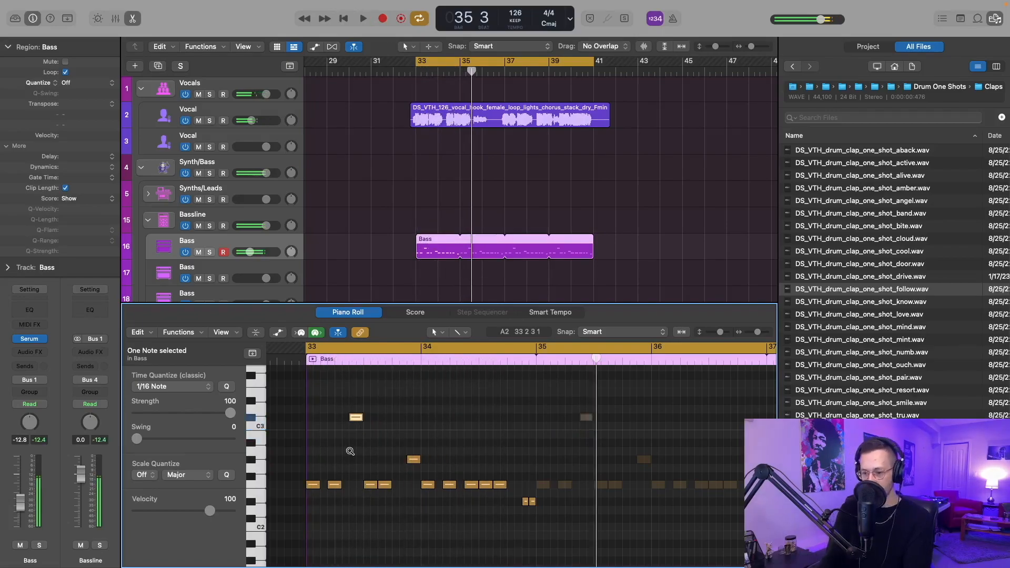
pyautogui.hotkey('alt', 'Down')
pyautogui.press('space')
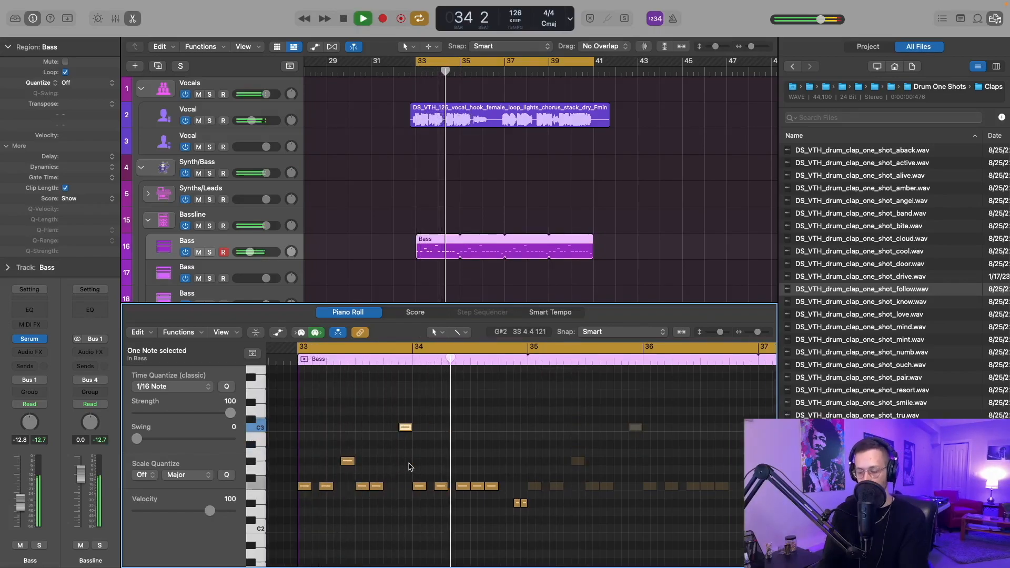
# - Raise the third bass note of bar 34 to G#2 and lower the last note of bar 33 to D#2
pyautogui.press('space')
pyautogui.press('space')
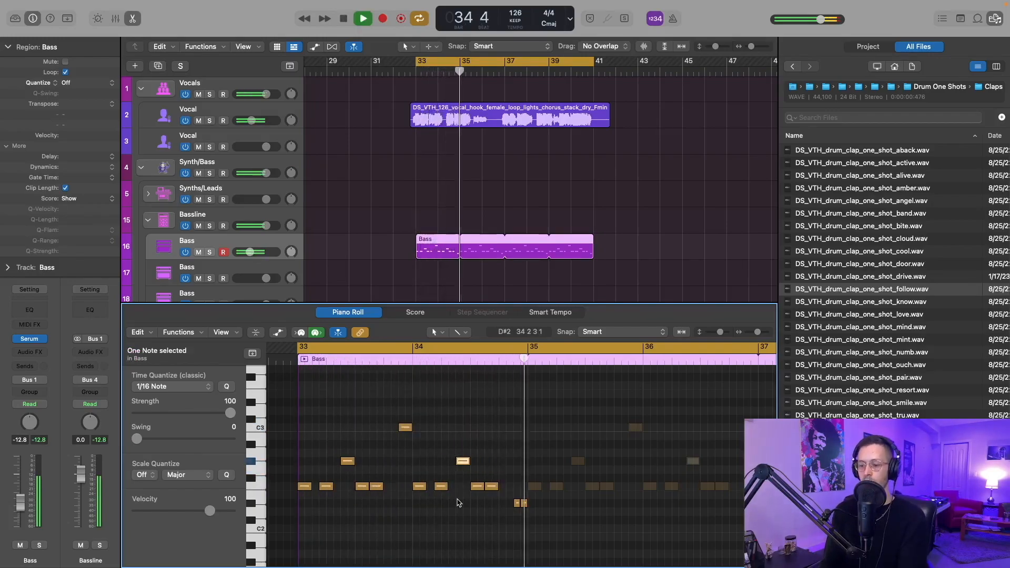
pyautogui.press('space')
pyautogui.moveTo(396, 384); pyautogui.dragTo(412, 458)
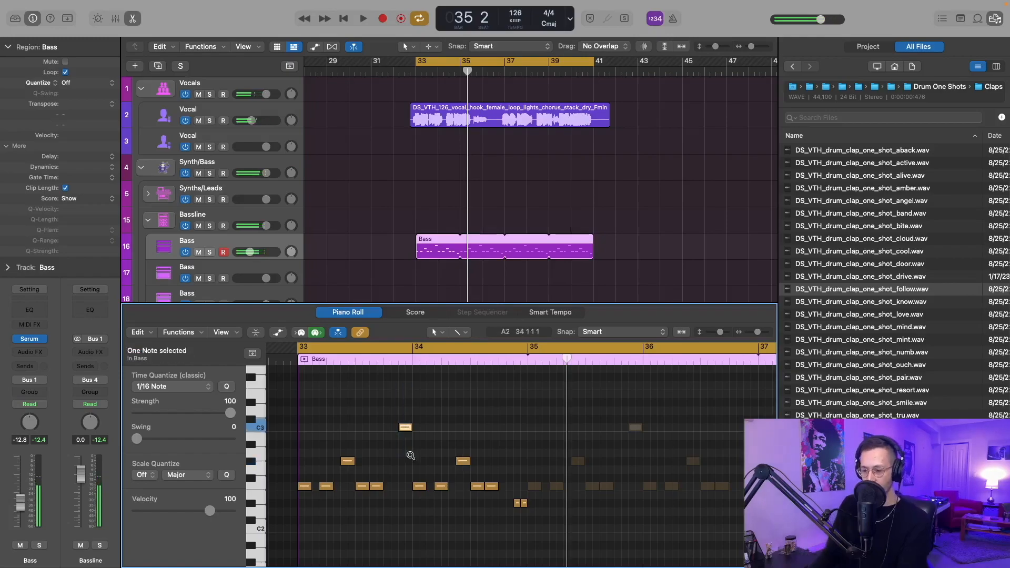
pyautogui.press('space')
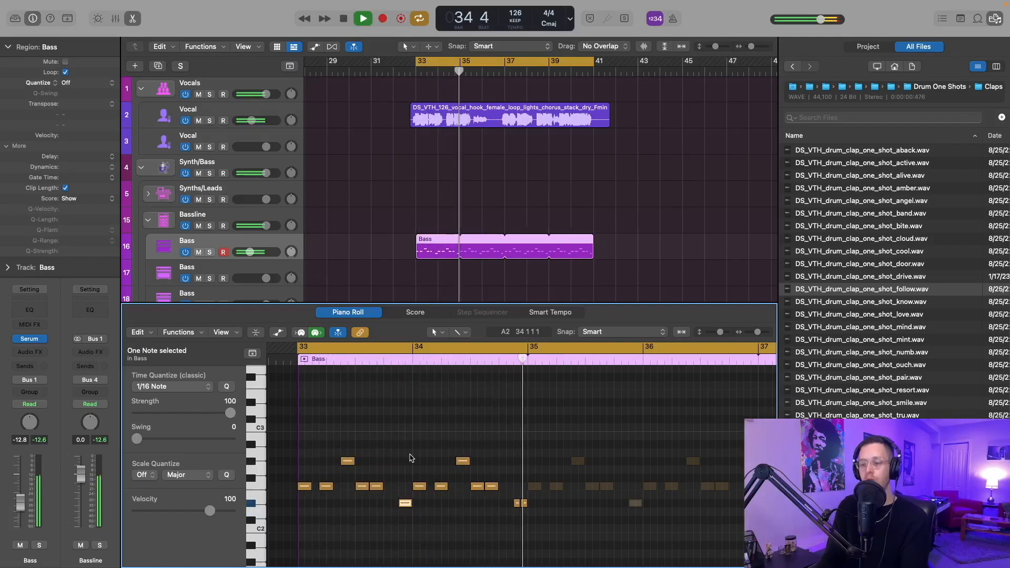
# - Raise the last short bass note of bar 34 to F3, checking the pitch in playback
pyautogui.press('space')
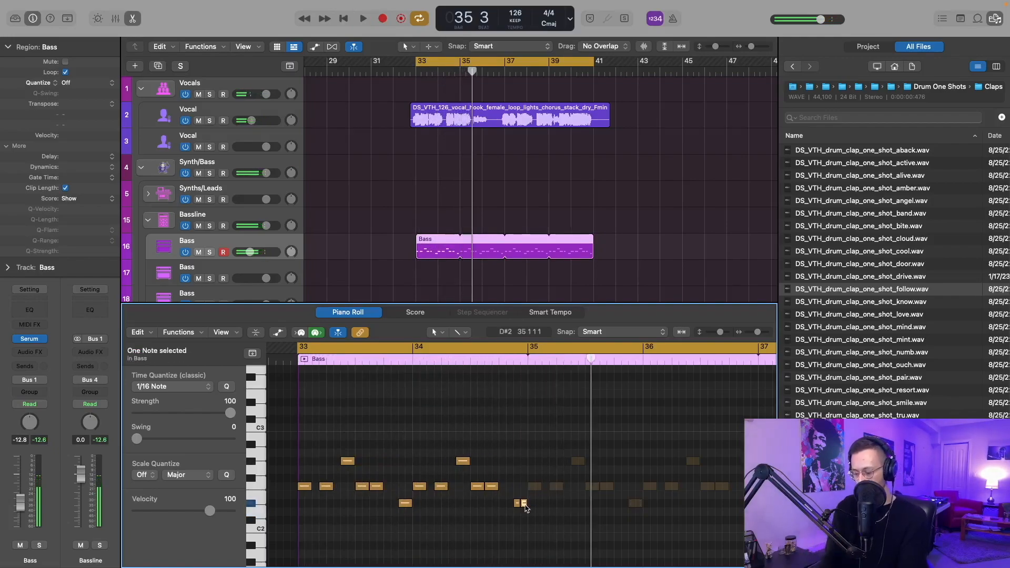
pyautogui.press('space')
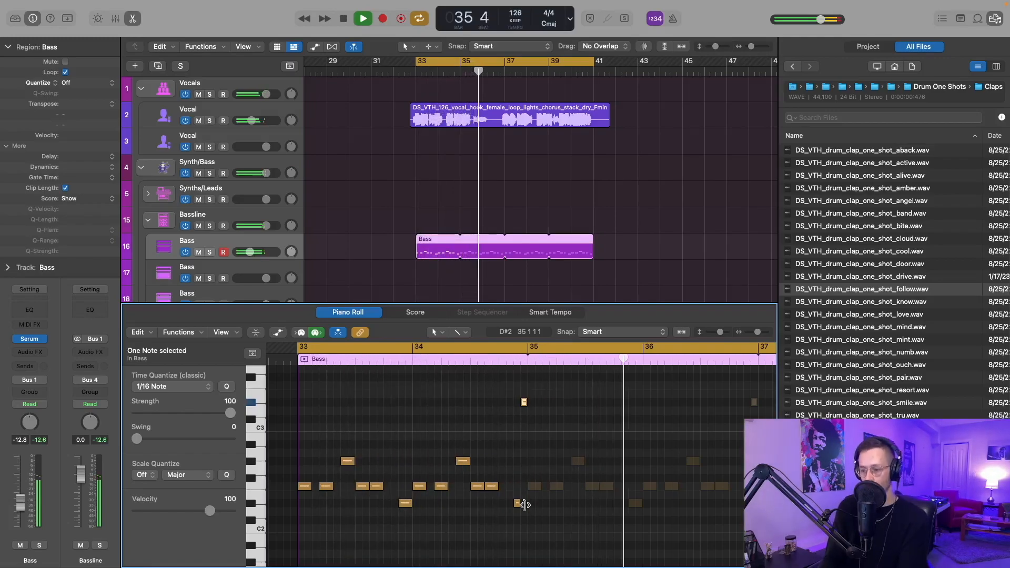
pyautogui.press('space')
pyautogui.moveTo(492, 395); pyautogui.dragTo(589, 425)
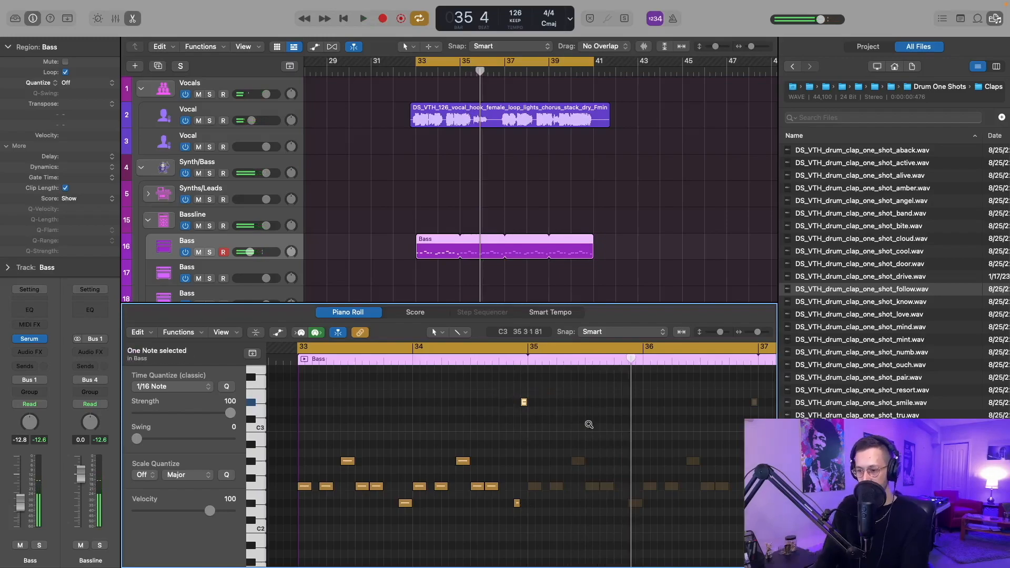
pyautogui.press('space')
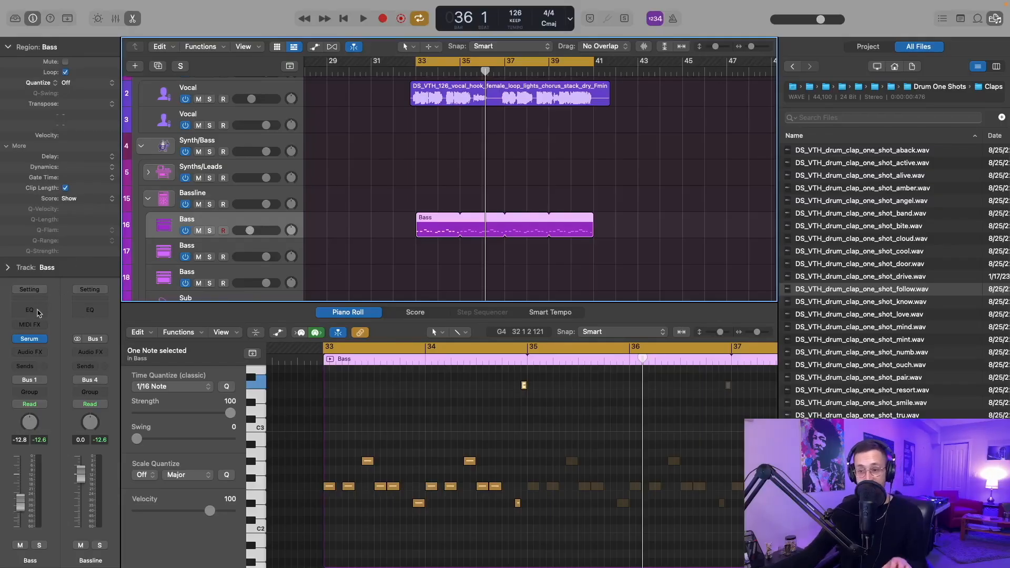
# - Add a Channel EQ to the first Bass track and roll off its low end with the track soloed during playback
pyautogui.click(38, 314)
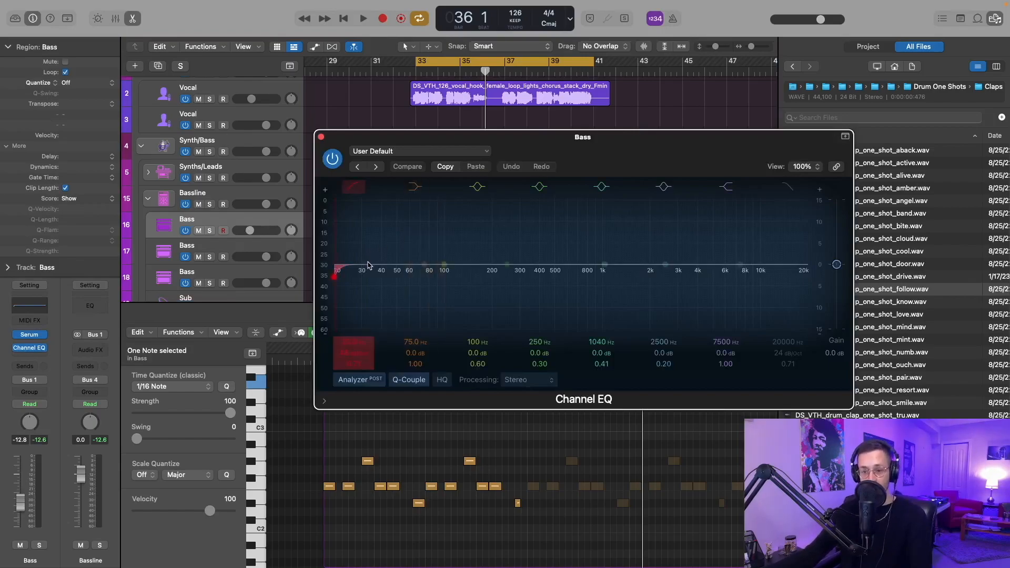
pyautogui.click(210, 232)
pyautogui.press('space')
pyautogui.moveTo(350, 292); pyautogui.dragTo(446, 293)
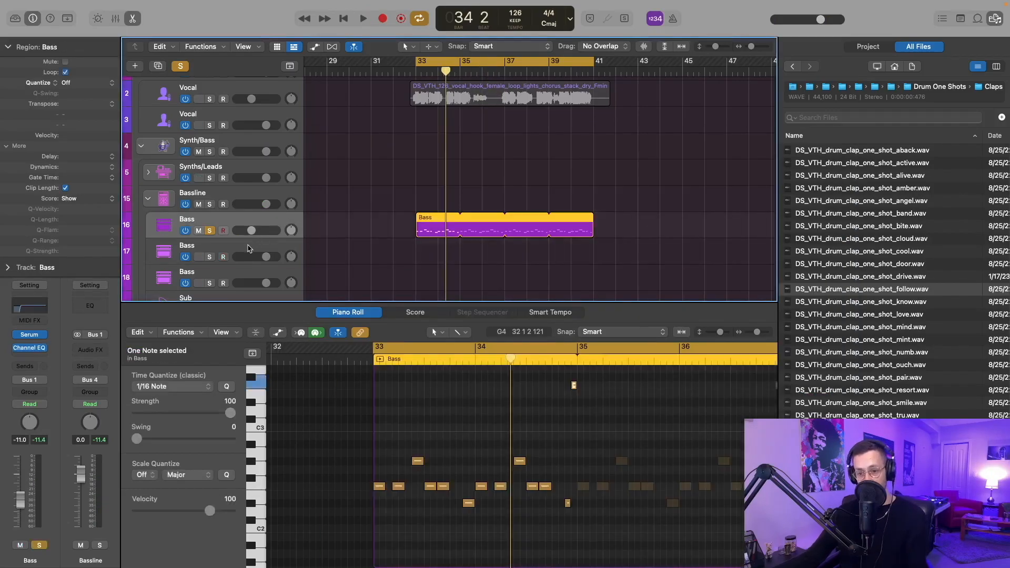
# - Copy the Bass region to the second Bass track at bar 33 and roll off that track's high end with a Channel EQ
pyautogui.click(249, 249)
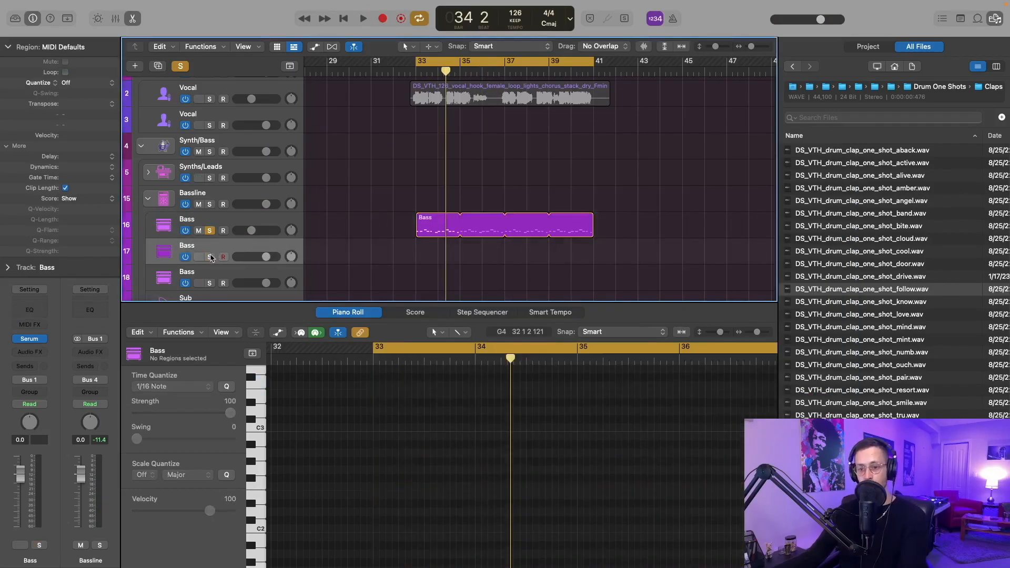
pyautogui.moveTo(434, 234); pyautogui.dragTo(434, 259)
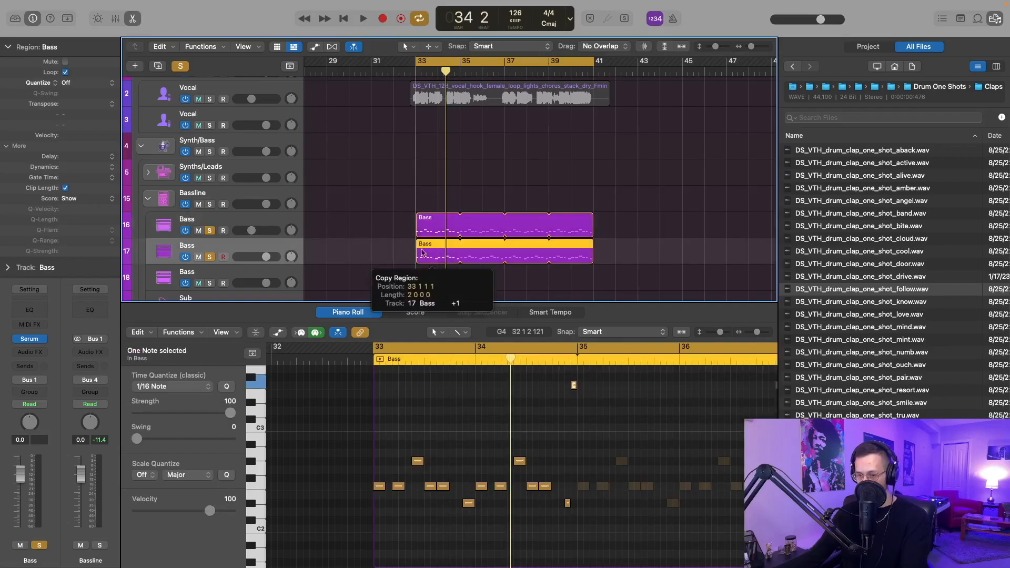
pyautogui.click(29, 314)
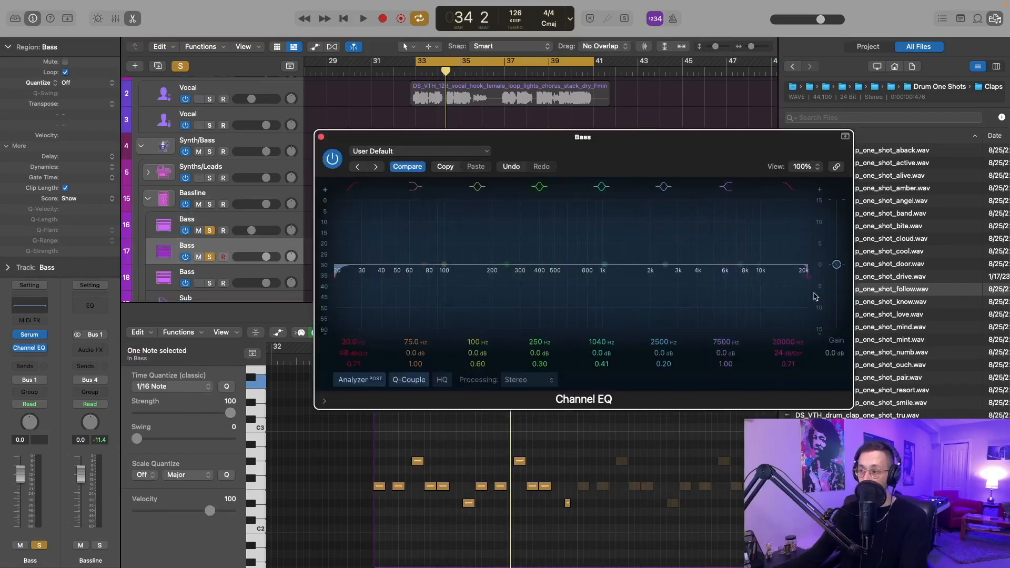
pyautogui.moveTo(808, 276); pyautogui.dragTo(468, 281)
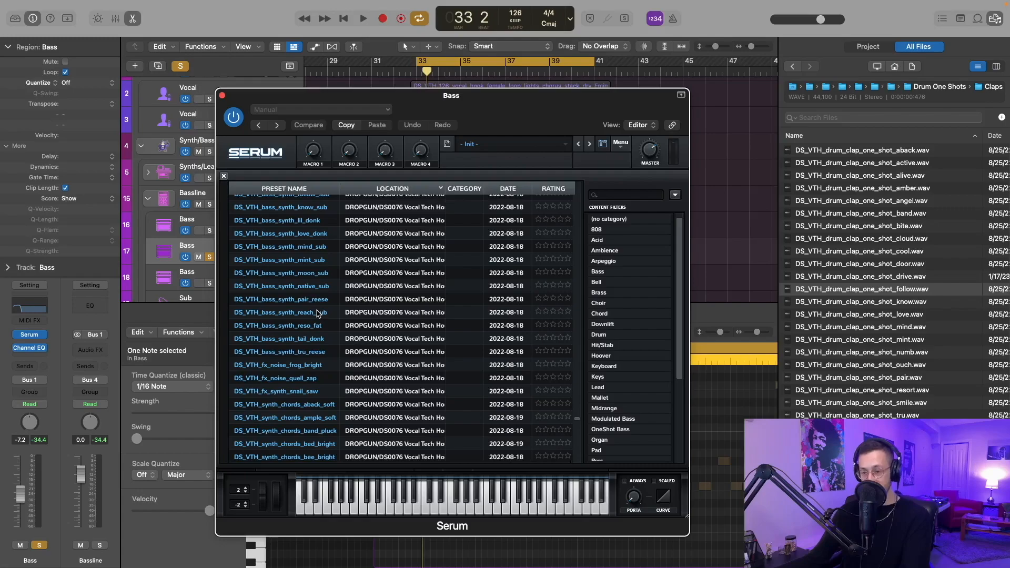
# - Audition the Serum preset DS_VTH_bass_synth_follow_sub on the second Bass track in playback
pyautogui.scroll(3, 318, 313)
pyautogui.scroll(1, 314, 298)
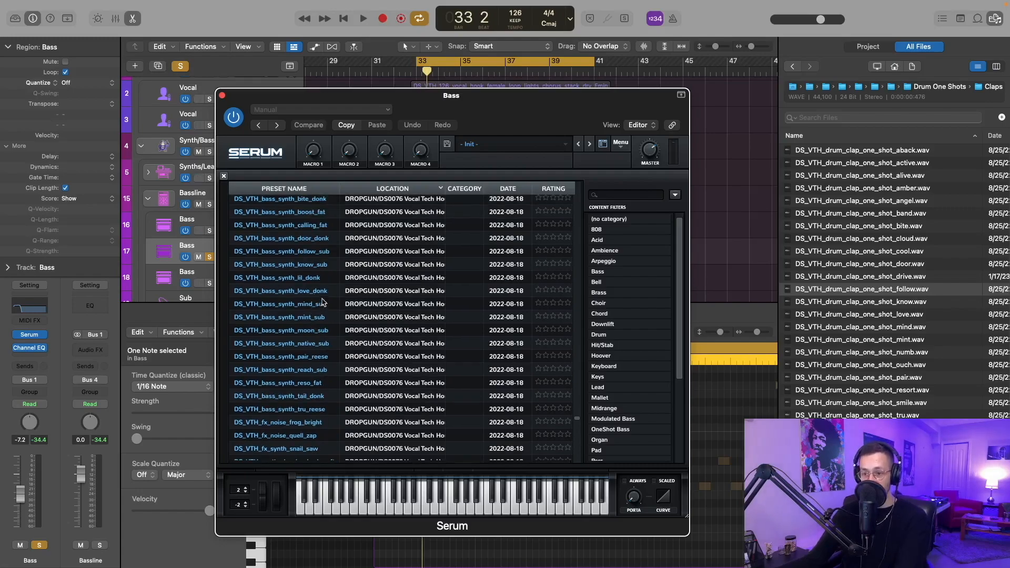
pyautogui.scroll(5, 315, 257)
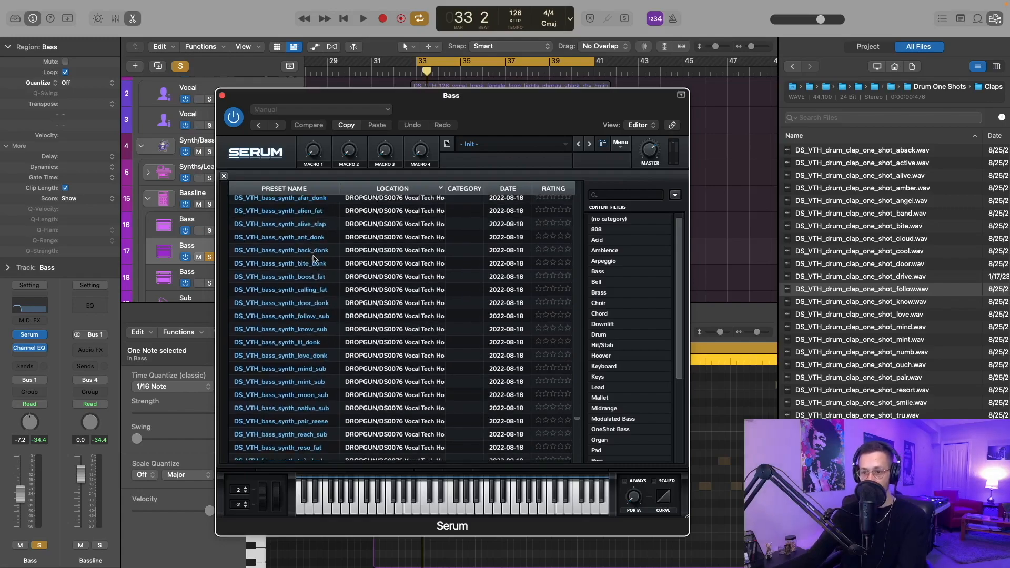
pyautogui.click(312, 315)
pyautogui.press('space')
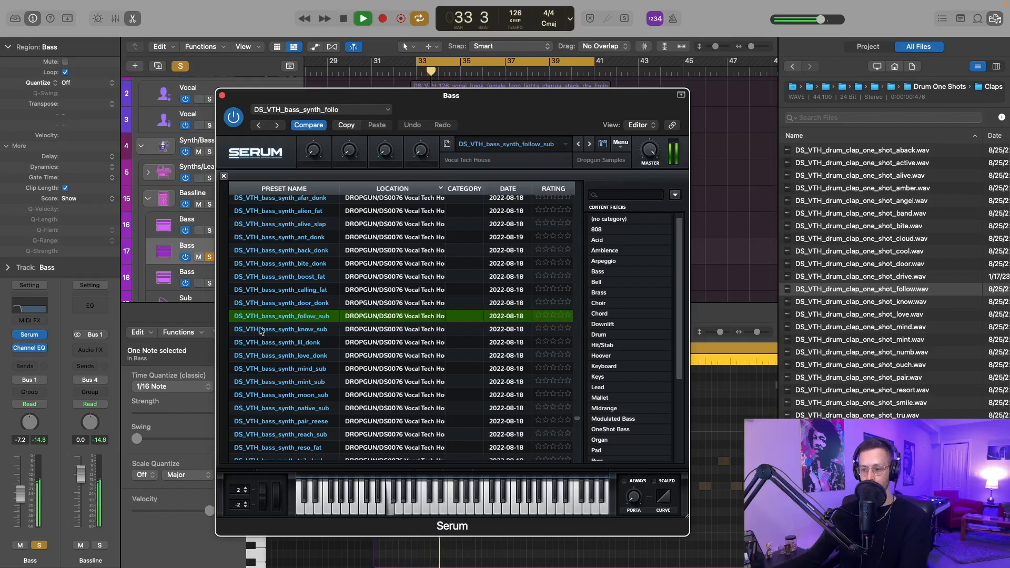
pyautogui.moveTo(242, 98); pyautogui.dragTo(344, 101)
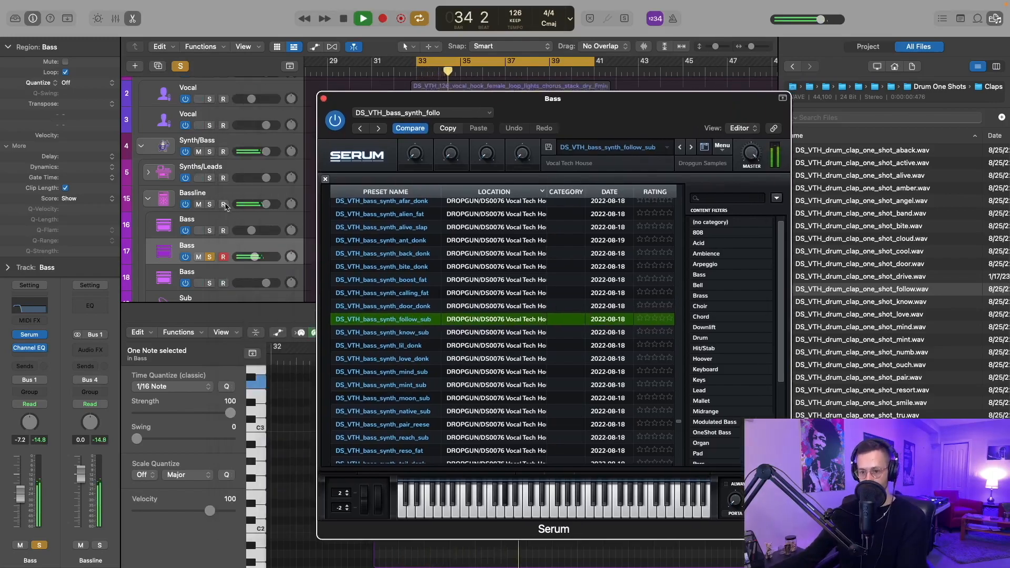
# - Compare the know, mind and mint sub presets with the first Bass also soloed, keeping DS_VTH_bass_synth_know_sub on the second Bass at -13.0 dB
pyautogui.click(213, 232)
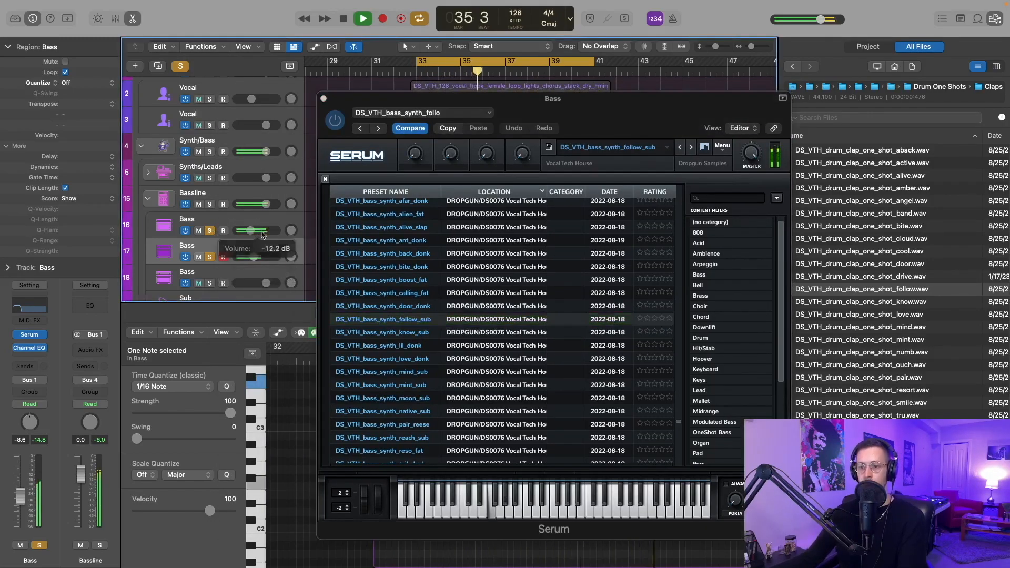
pyautogui.click(403, 333)
pyautogui.click(276, 291)
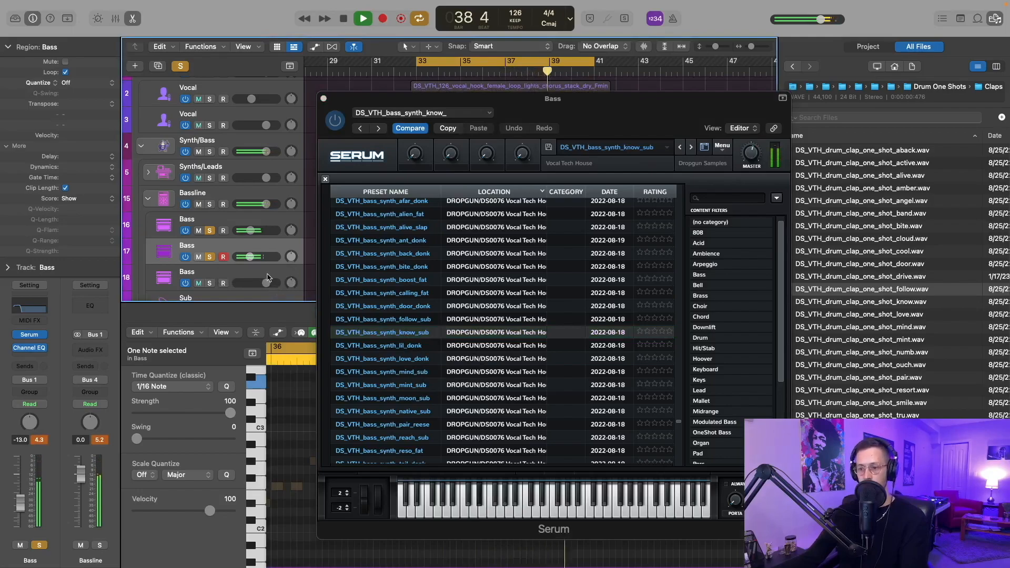
pyautogui.click(406, 372)
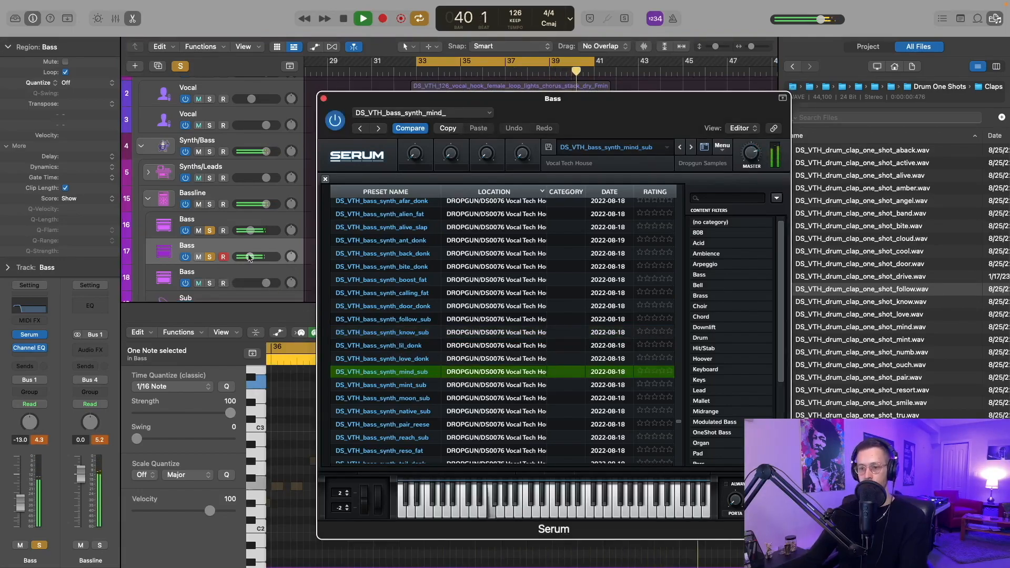
pyautogui.click(418, 386)
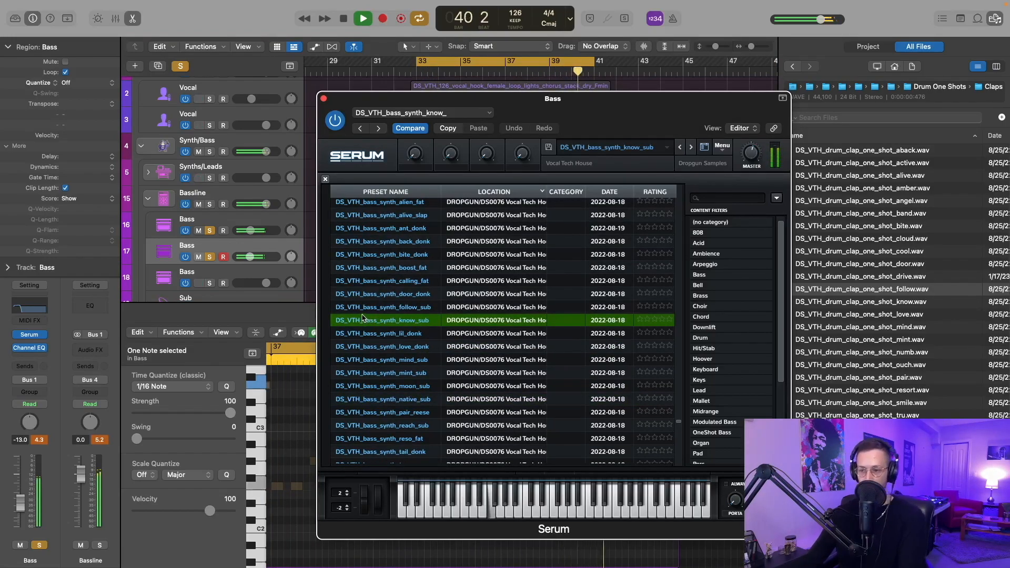
pyautogui.click(325, 180)
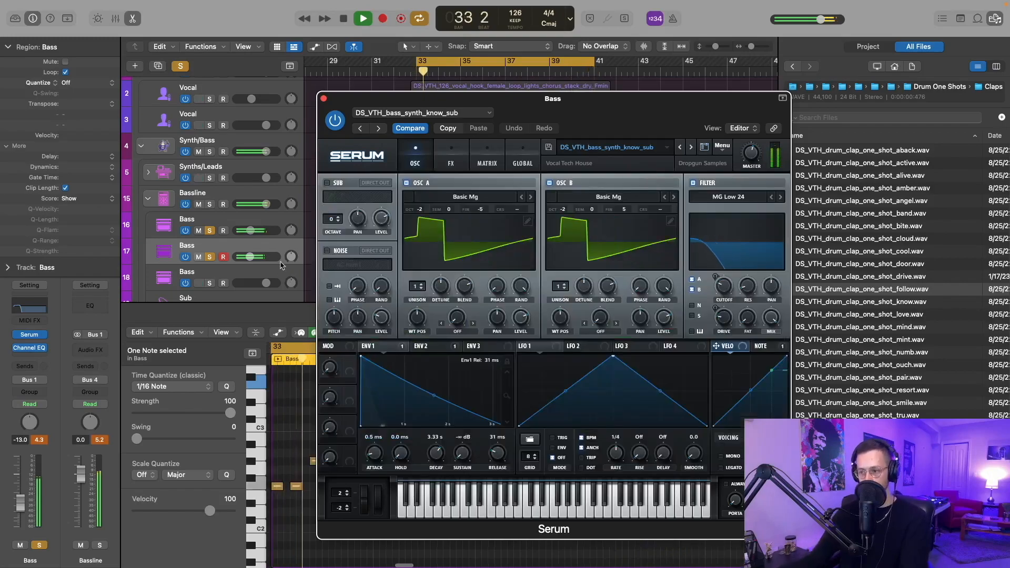
pyautogui.click(325, 99)
# - Unsolo the bass tracks and balance them in the mix, the second Bass at -14.2 dB and the first at -13.0 dB
pyautogui.press('s')
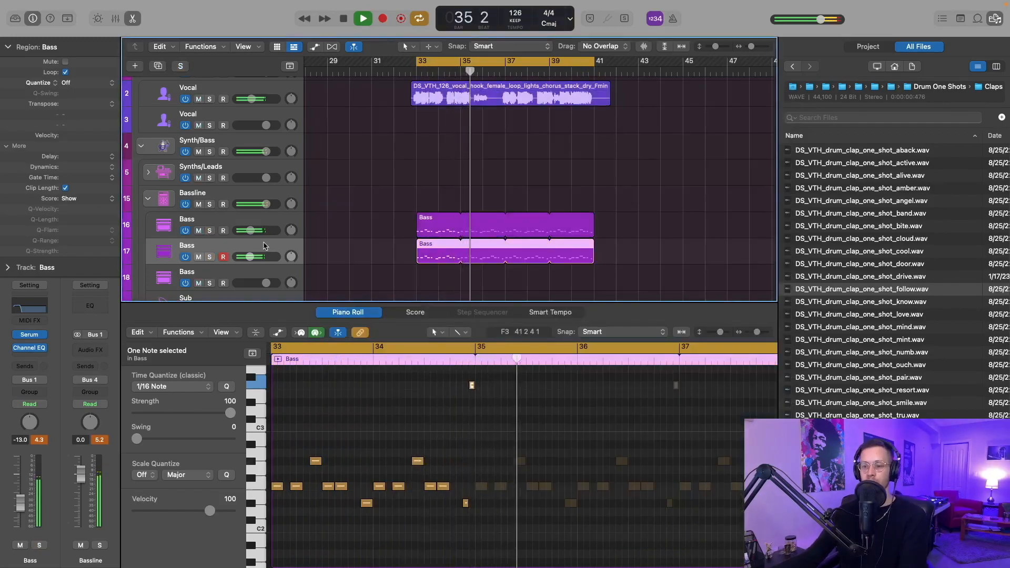
pyautogui.moveTo(250, 256); pyautogui.dragTo(248, 257)
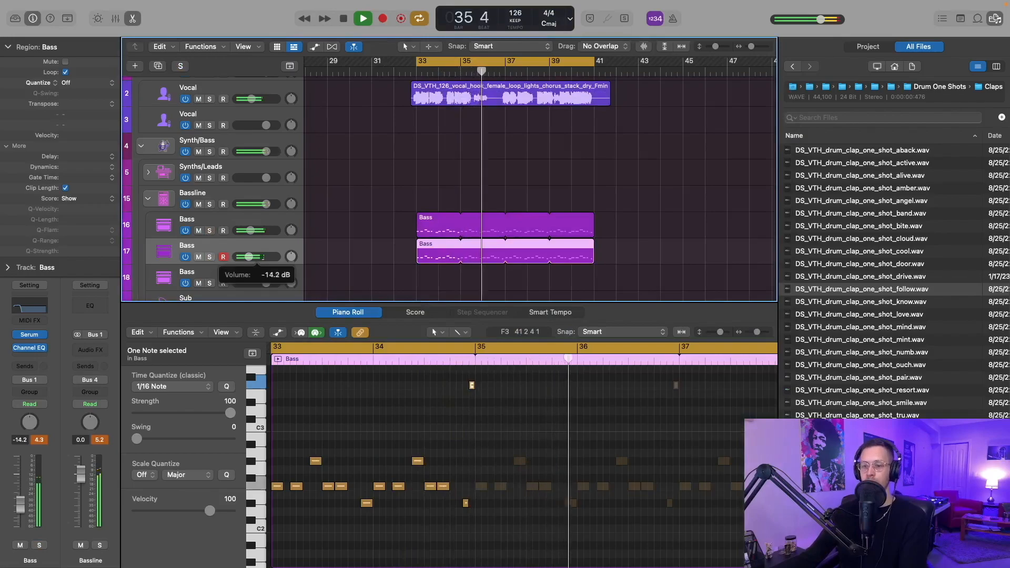
pyautogui.click(39, 441)
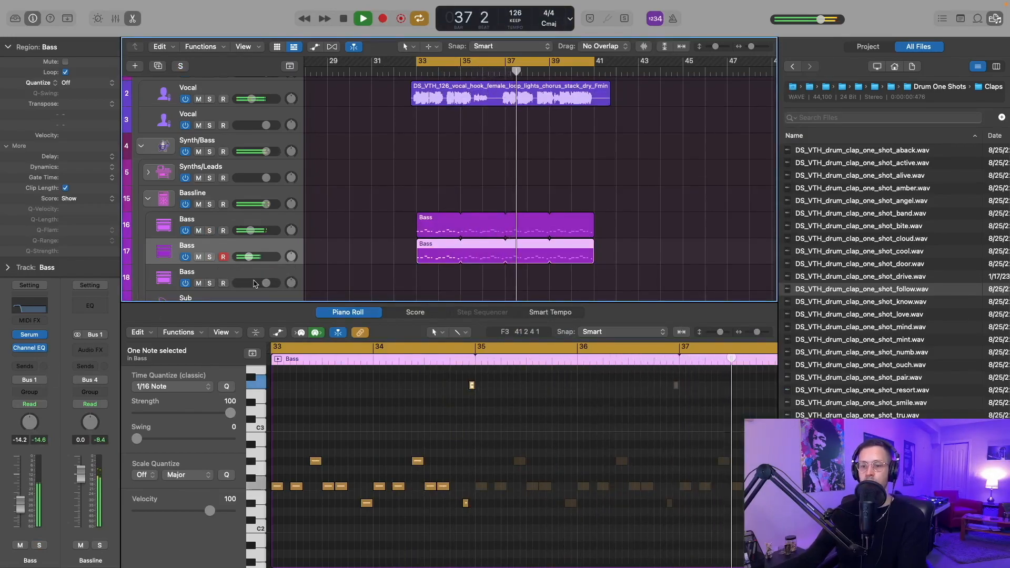
pyautogui.click(250, 231)
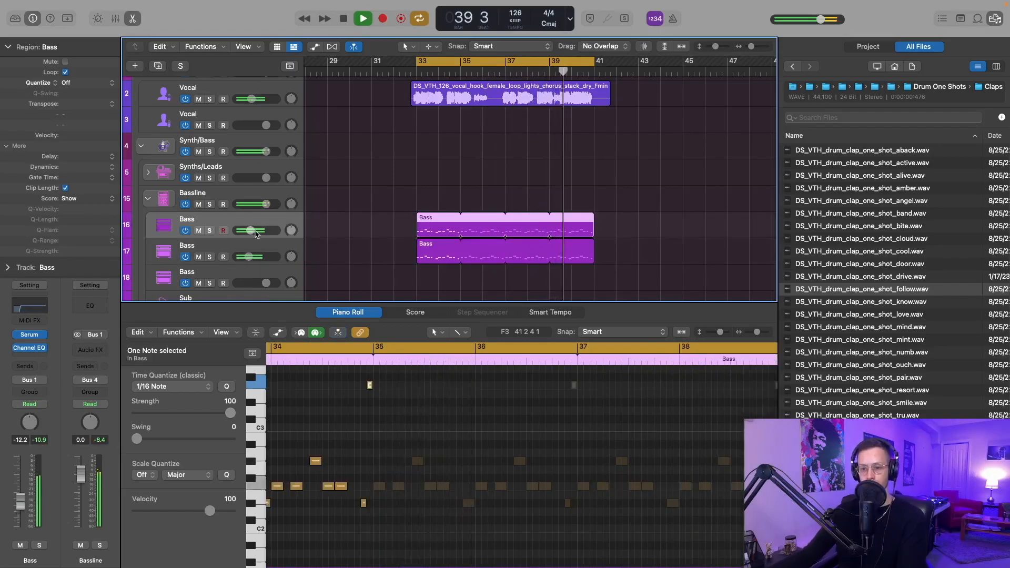
pyautogui.moveTo(255, 235); pyautogui.dragTo(253, 235)
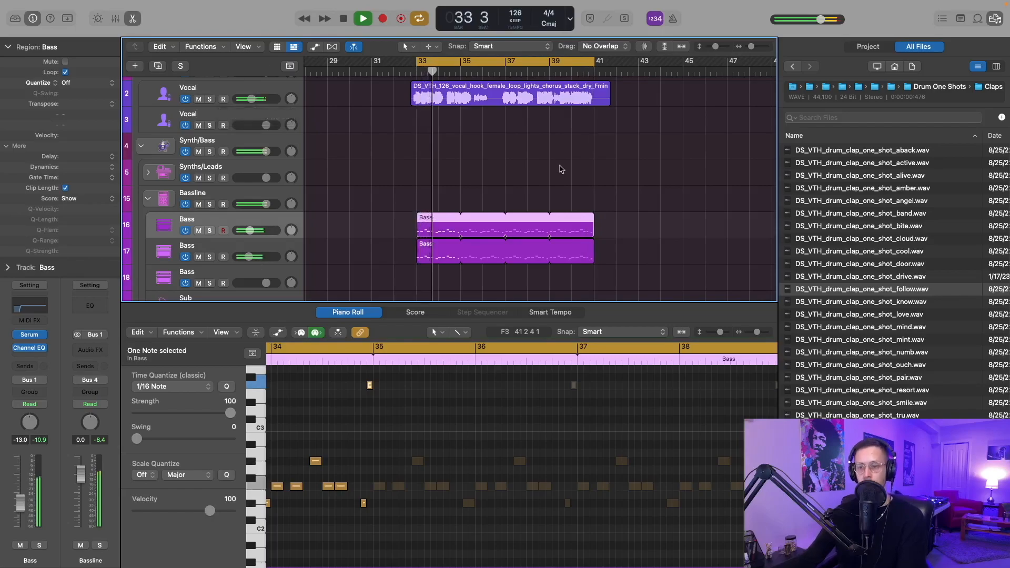
# - Stop playback and review the Kick track and the second Bass layer
pyautogui.press('space')
pyautogui.press('Down')
pyautogui.scroll(-5, 361, 232)
pyautogui.click(249, 221)
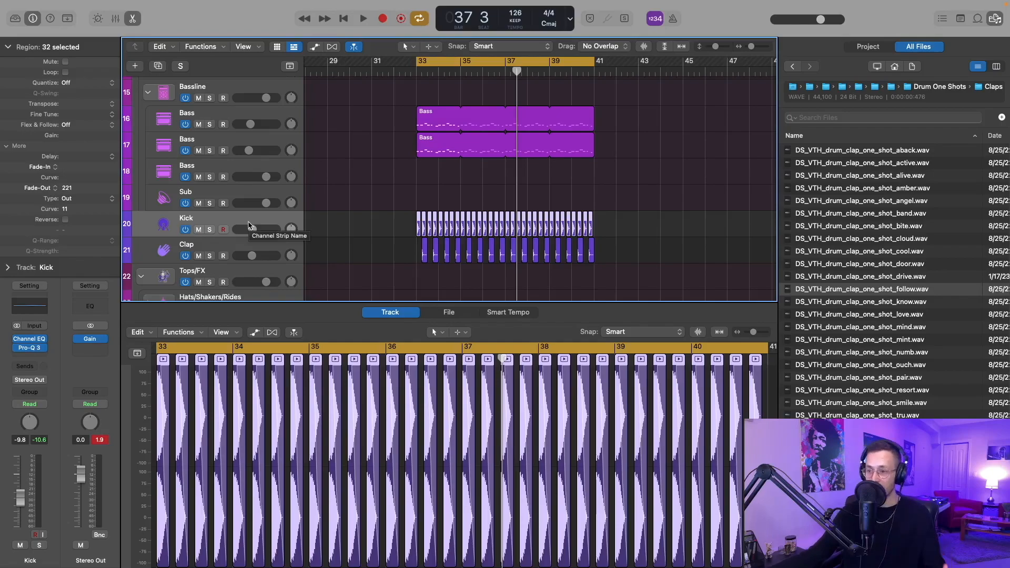
pyautogui.click(251, 148)
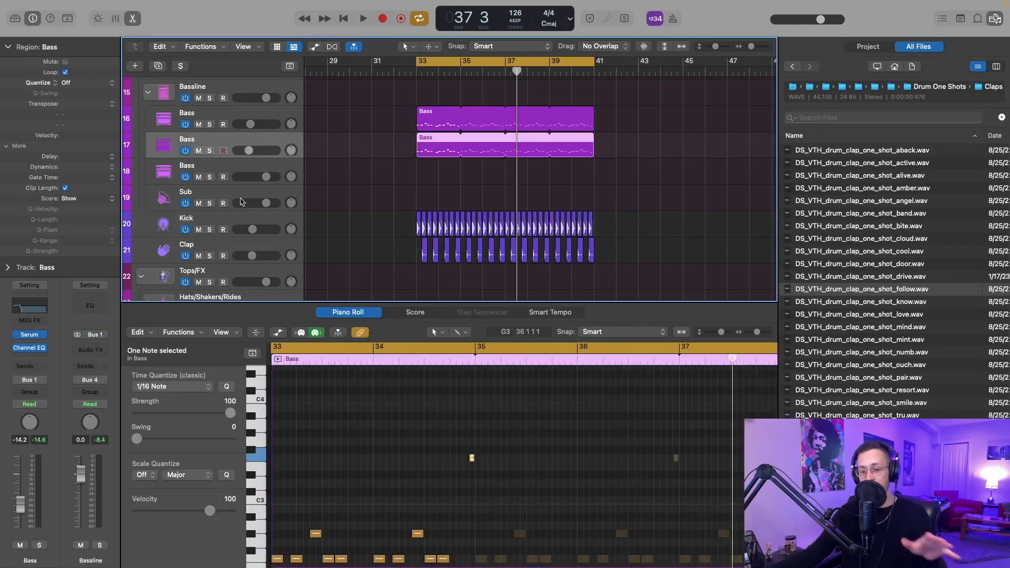
# - Solo the first Bass track, insert Neutron 3 Exciter on it and split the exciter into three frequency bands
pyautogui.click(242, 112)
pyautogui.scroll(1, 238, 120)
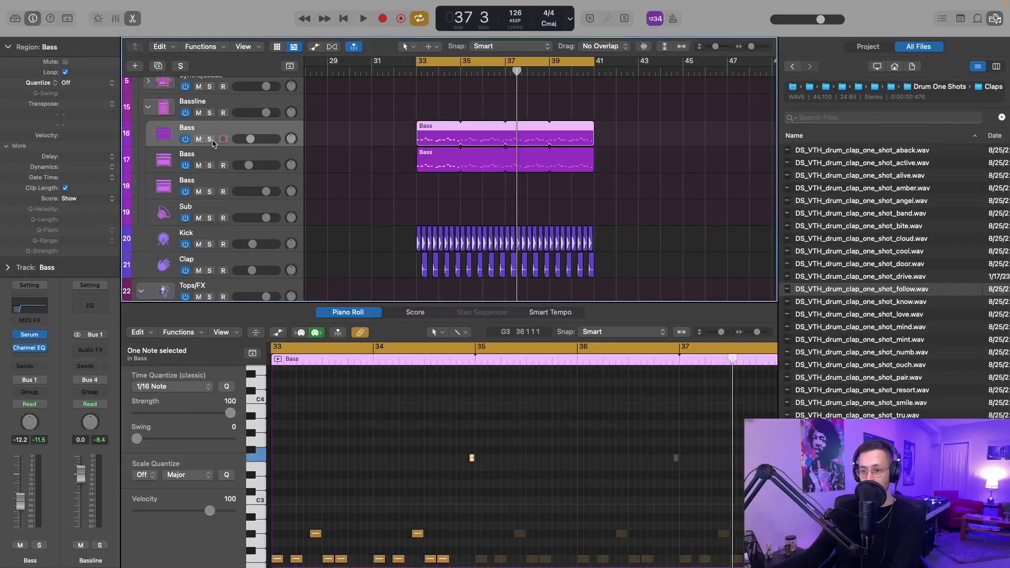
pyautogui.click(209, 139)
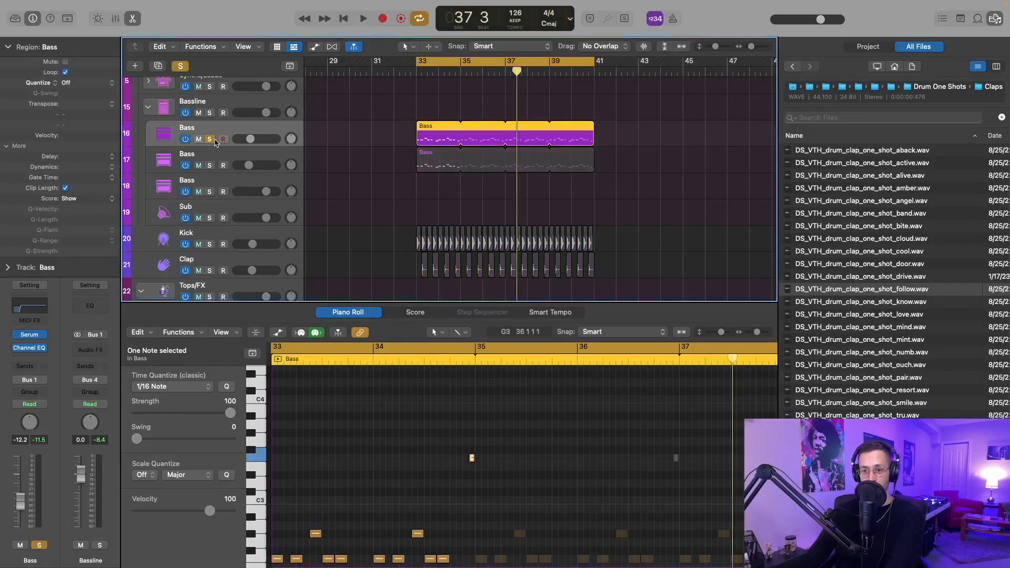
pyautogui.click(30, 358)
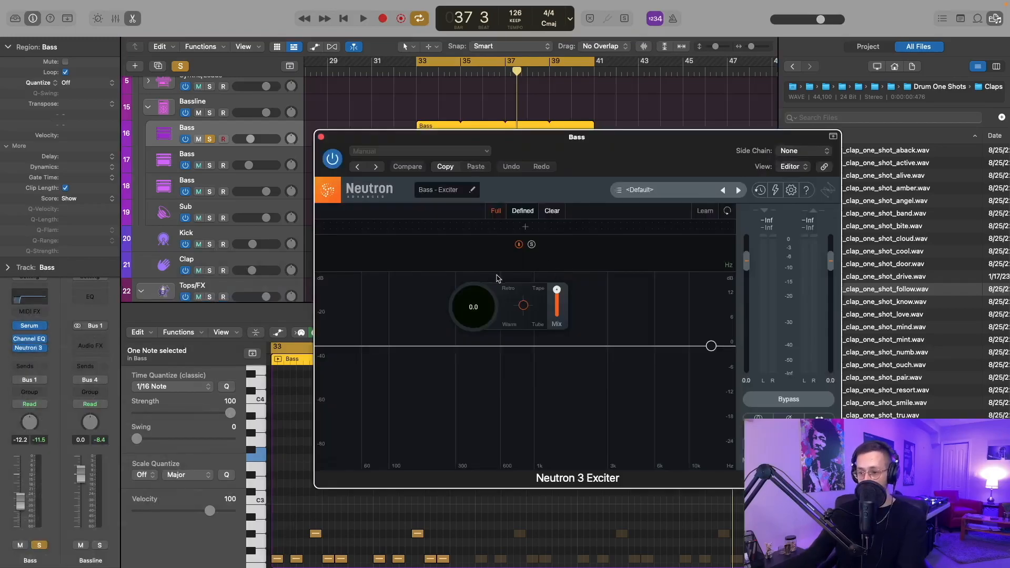
pyautogui.click(618, 228)
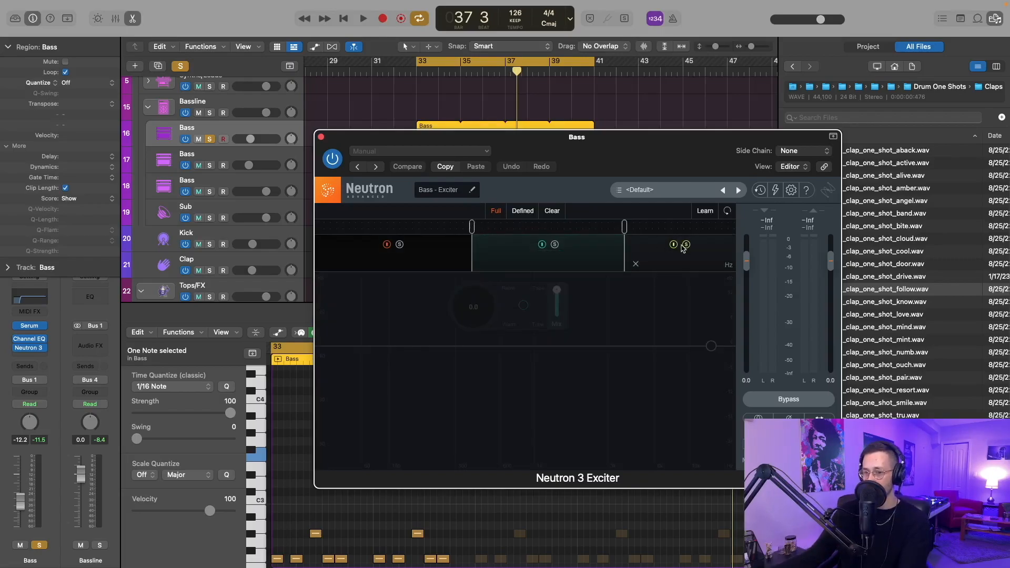
# - Set the Exciter's high band to a drive of 6.5 with its character moved toward Tape while the loop plays
pyautogui.press('space')
pyautogui.click(648, 245)
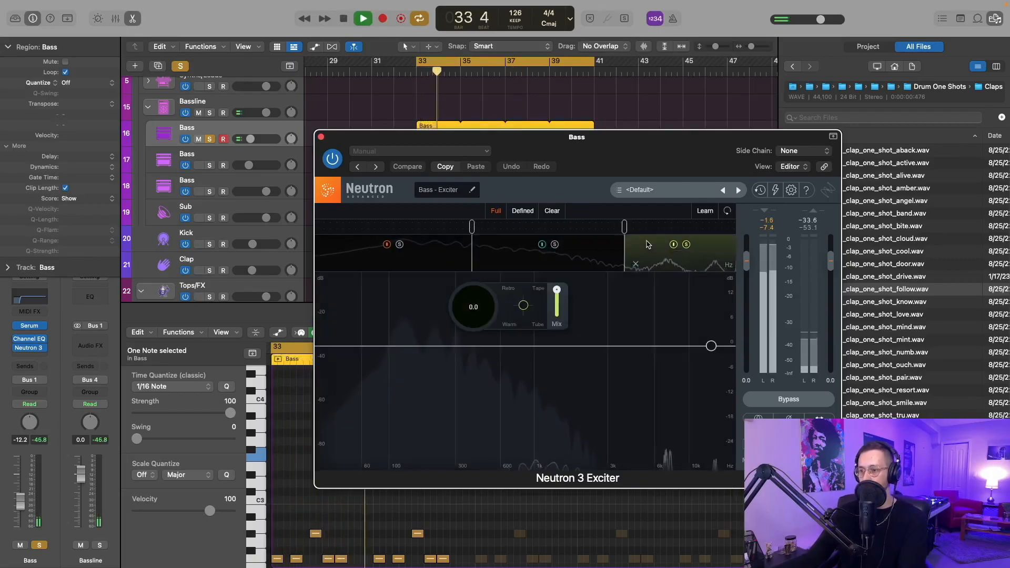
pyautogui.moveTo(524, 305); pyautogui.dragTo(536, 296)
pyautogui.moveTo(480, 309); pyautogui.dragTo(477, 267)
pyautogui.moveTo(487, 314); pyautogui.dragTo(490, 301)
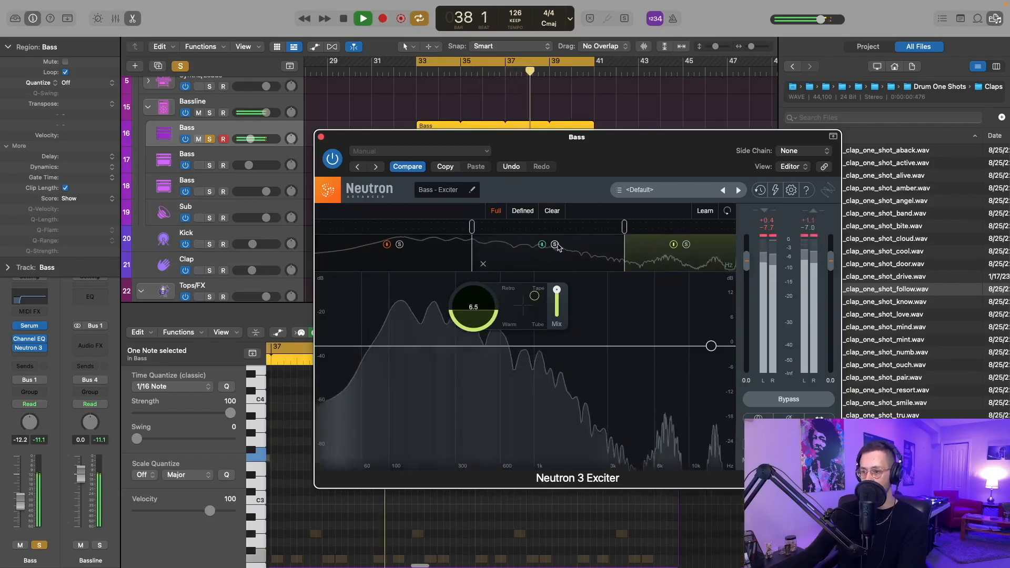
# - Set the Exciter's mid band to a drive of 5.2 toward Tube with the mix at 44, and lower its low crossover
pyautogui.click(582, 246)
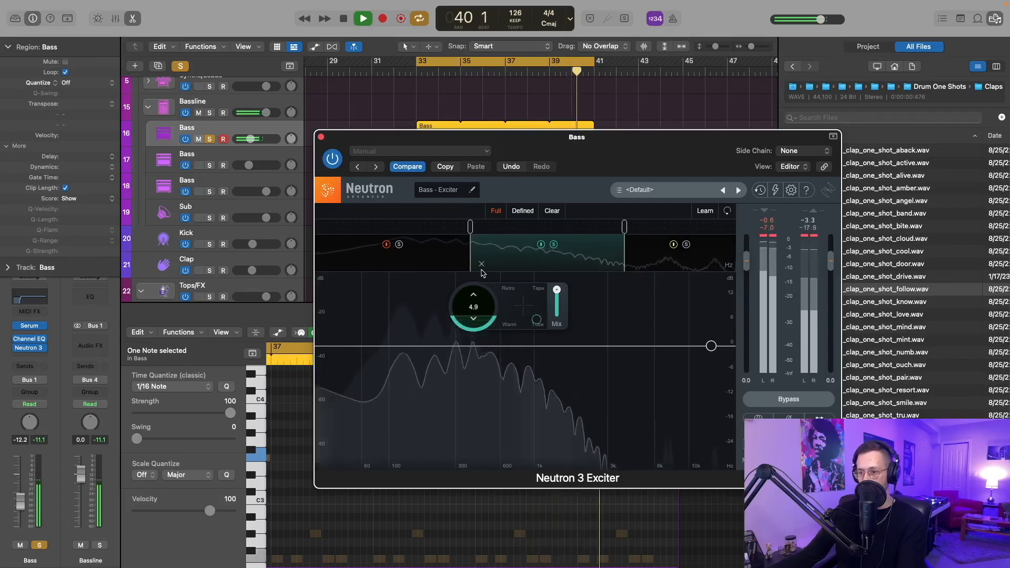
pyautogui.moveTo(559, 318); pyautogui.dragTo(560, 331)
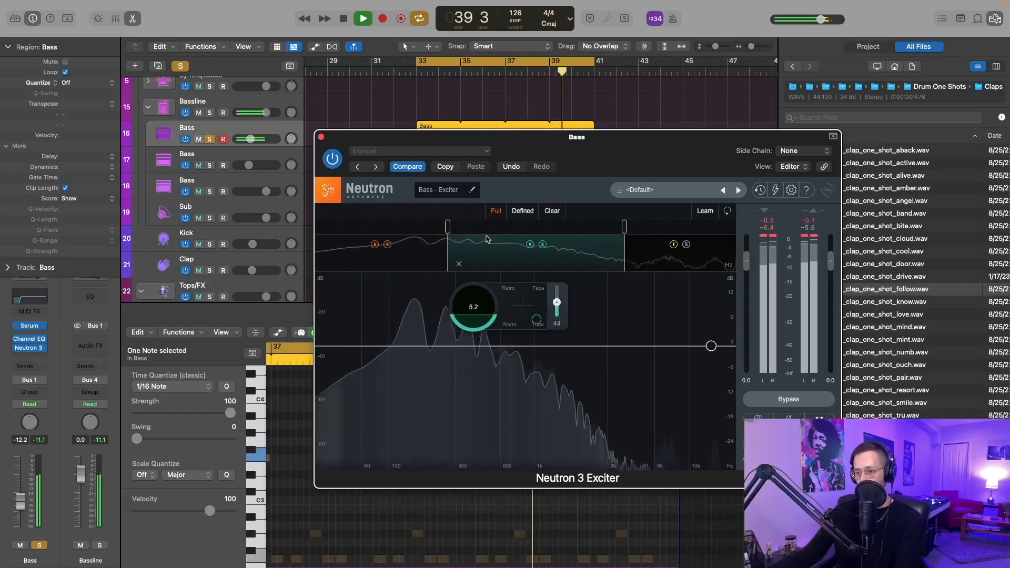
# - Set the Exciter's low band to a drive of 5.7 toward Warm with a reduced mix, compare against bypass and unsolo the Bass track
pyautogui.click(406, 258)
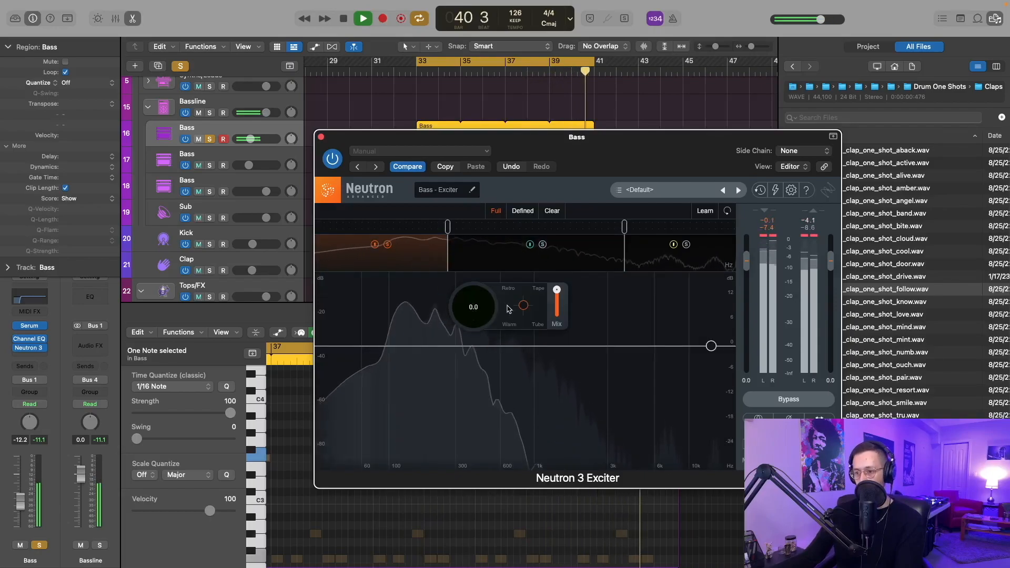
pyautogui.moveTo(525, 312); pyautogui.dragTo(512, 318)
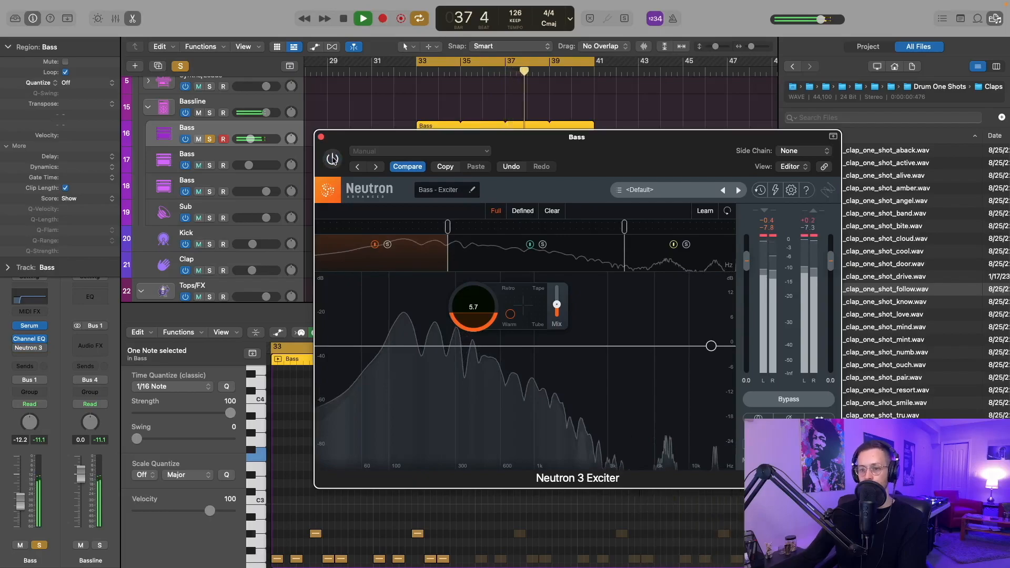
pyautogui.click(332, 159)
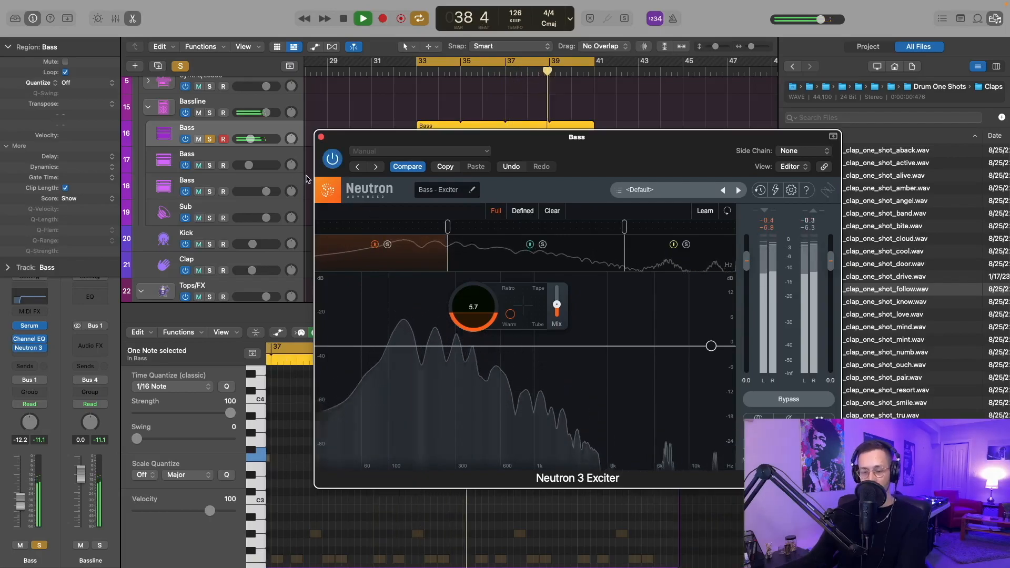
pyautogui.click(321, 138)
pyautogui.press('s')
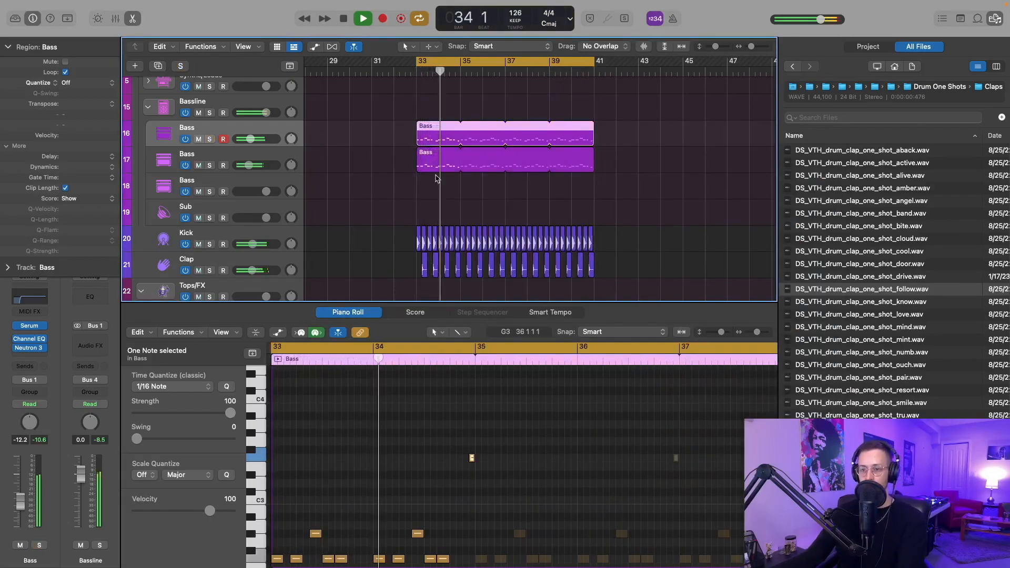
# - Insert Neutron 3 Compressor on the first Bass track, solo the track and split the compressor into three bands with the upper crossover around 1.1 kHz
pyautogui.scroll(-2, 436, 179)
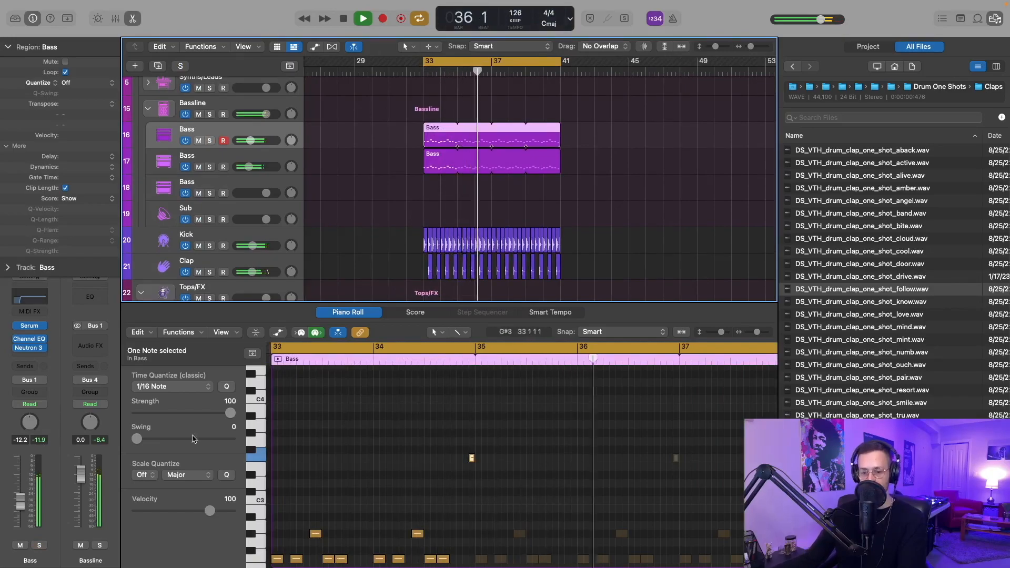
pyautogui.press('space')
pyautogui.click(29, 357)
pyautogui.moveTo(53, 553)
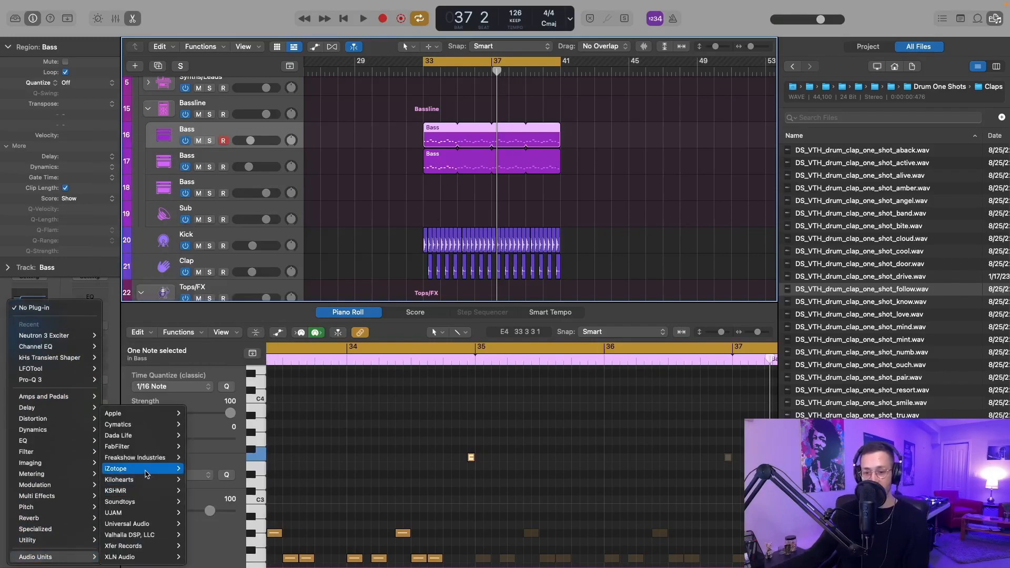
pyautogui.click(215, 283)
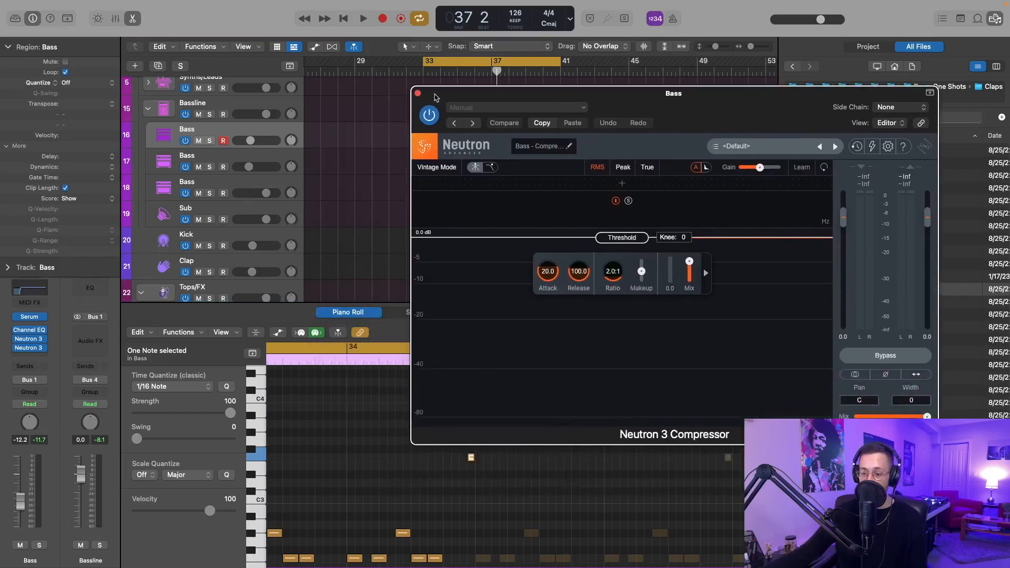
pyautogui.click(471, 458)
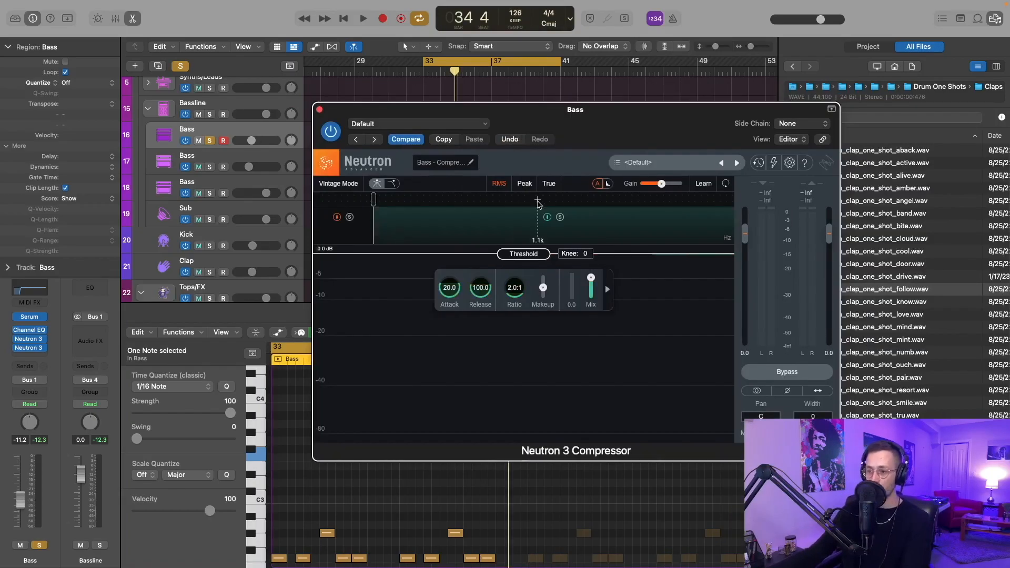
pyautogui.click(551, 200)
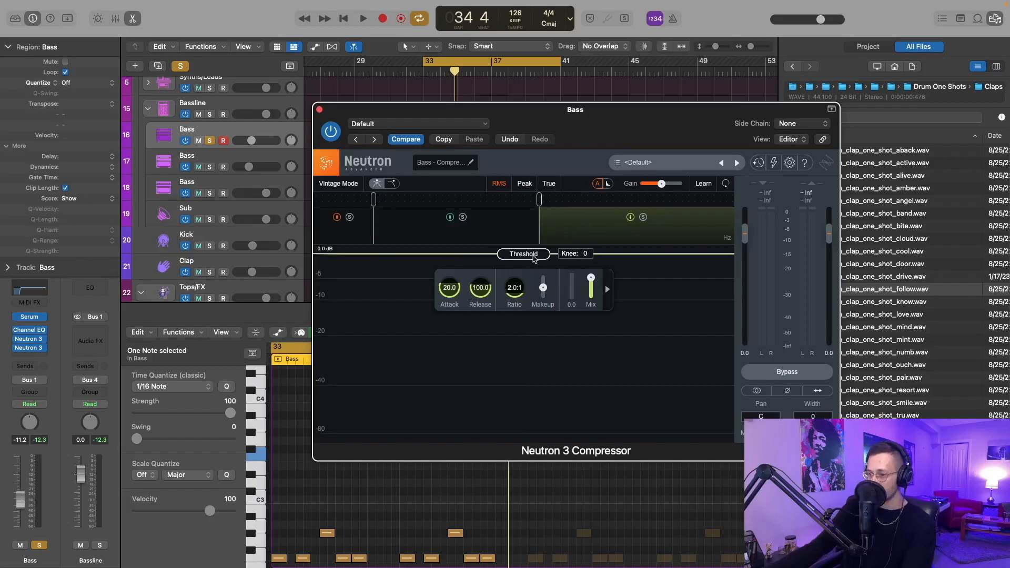
# - Set the Compressor's high band to a -18.5 dB threshold, 1.2 attack, 52.7 release and 3.2:1 ratio while auditioning the loop
pyautogui.press('space')
pyautogui.moveTo(535, 258); pyautogui.dragTo(523, 327)
pyautogui.moveTo(451, 357); pyautogui.dragTo(444, 388)
pyautogui.press('space')
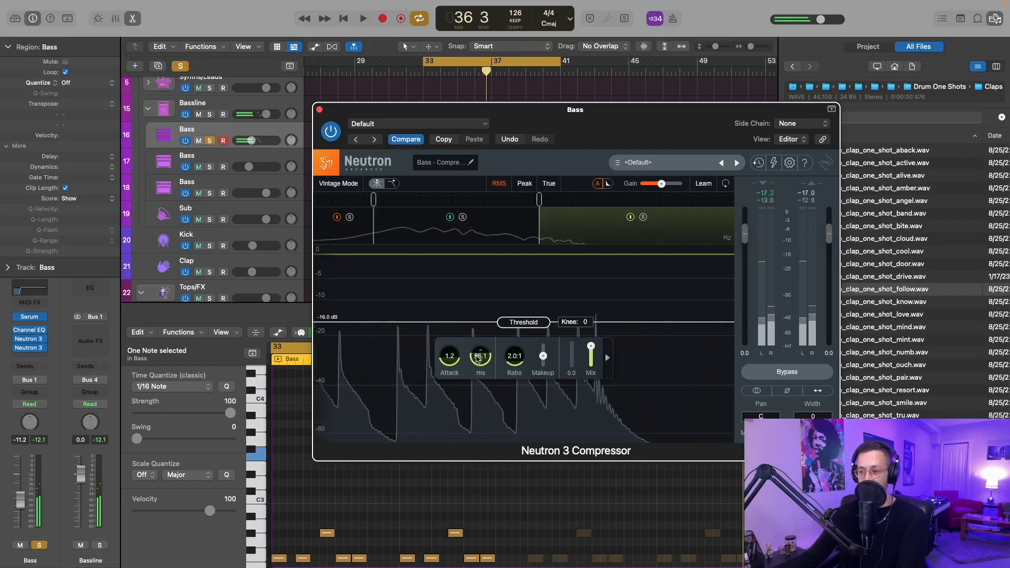
pyautogui.moveTo(479, 356); pyautogui.dragTo(476, 367)
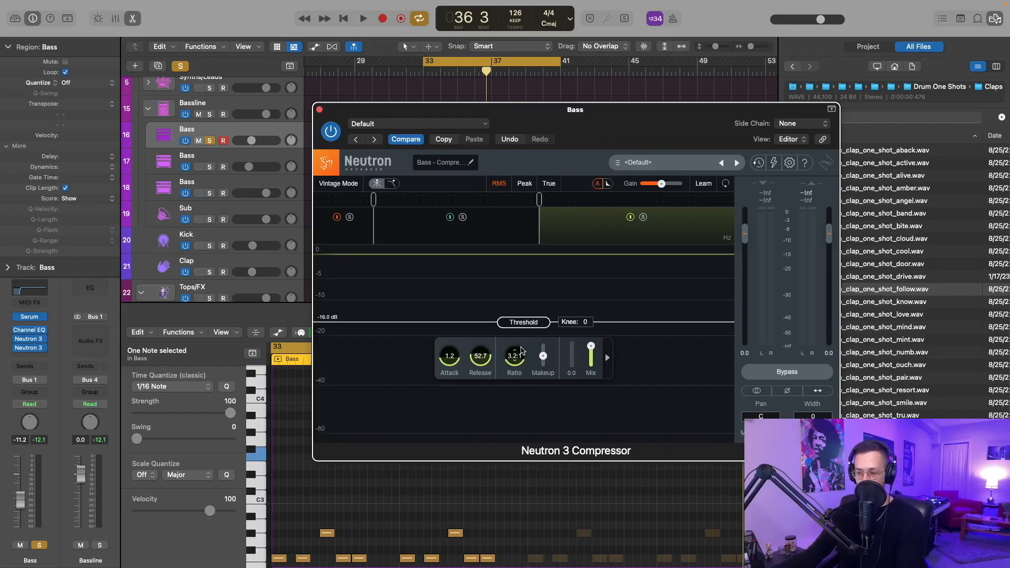
pyautogui.press('space')
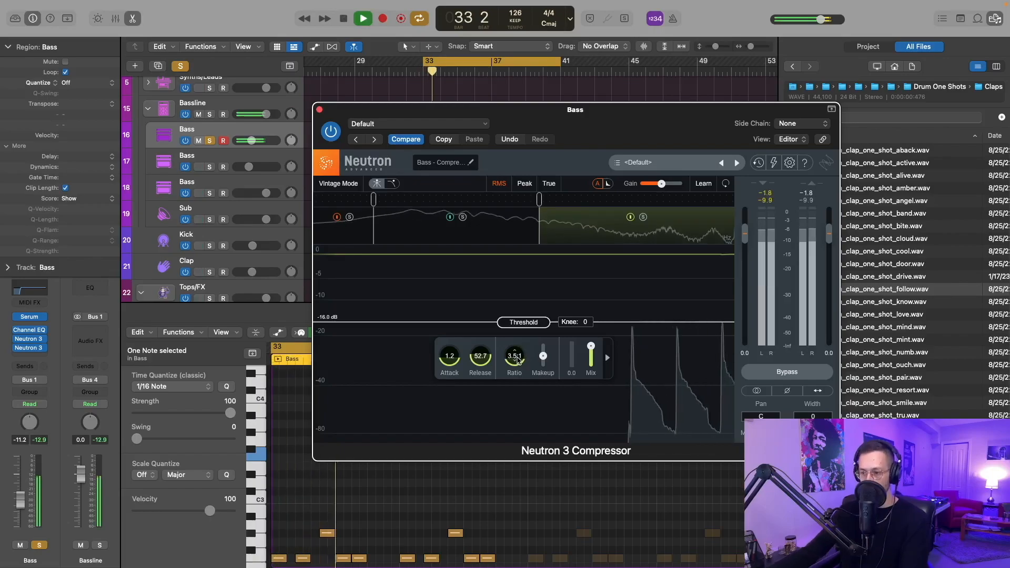
pyautogui.moveTo(516, 358); pyautogui.dragTo(519, 363)
pyautogui.moveTo(528, 323); pyautogui.dragTo(529, 332)
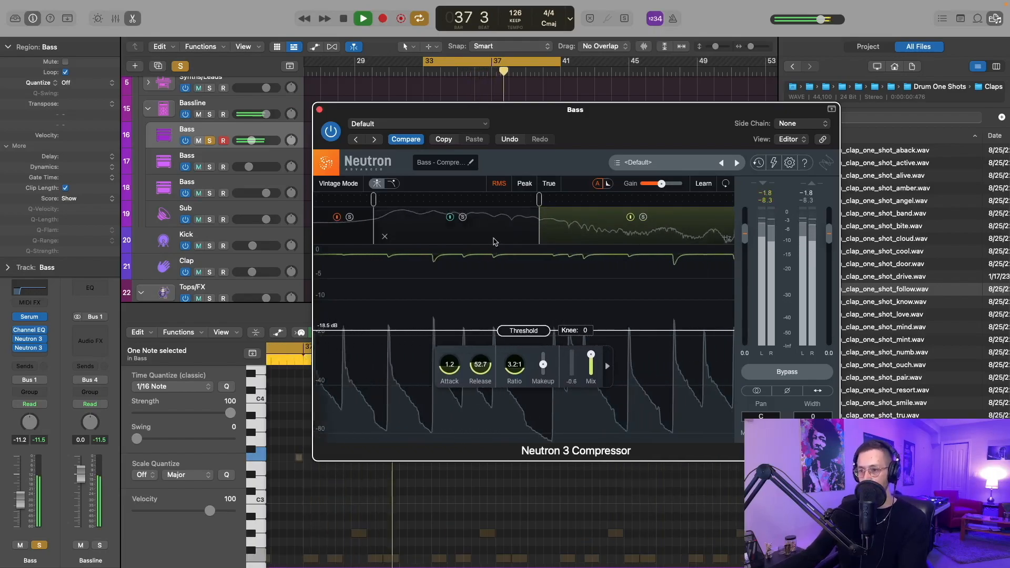
# - Set the Compressor's mid band to a -2.9 dB threshold, 3.0:1 ratio, 1.2 attack and 92.3 release
pyautogui.click(470, 223)
pyautogui.moveTo(524, 254); pyautogui.dragTo(521, 268)
pyautogui.moveTo(519, 309); pyautogui.dragTo(520, 296)
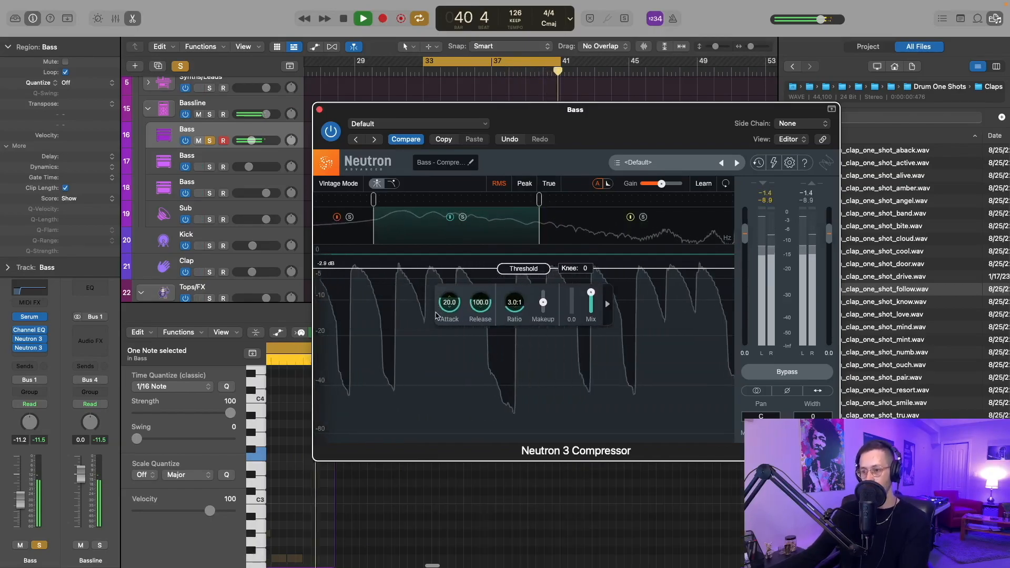
pyautogui.moveTo(449, 310); pyautogui.dragTo(448, 335)
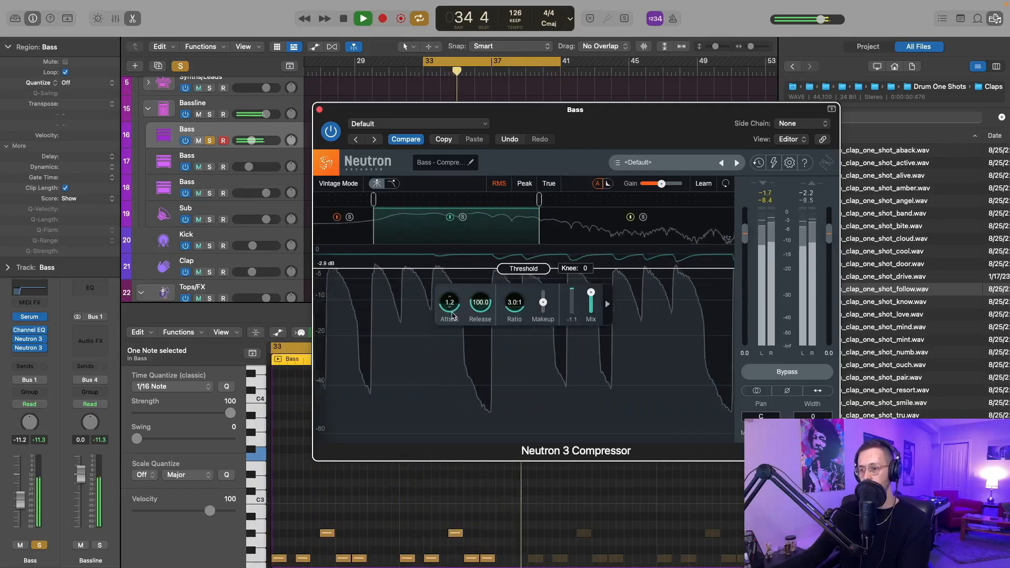
pyautogui.moveTo(485, 305); pyautogui.dragTo(485, 307)
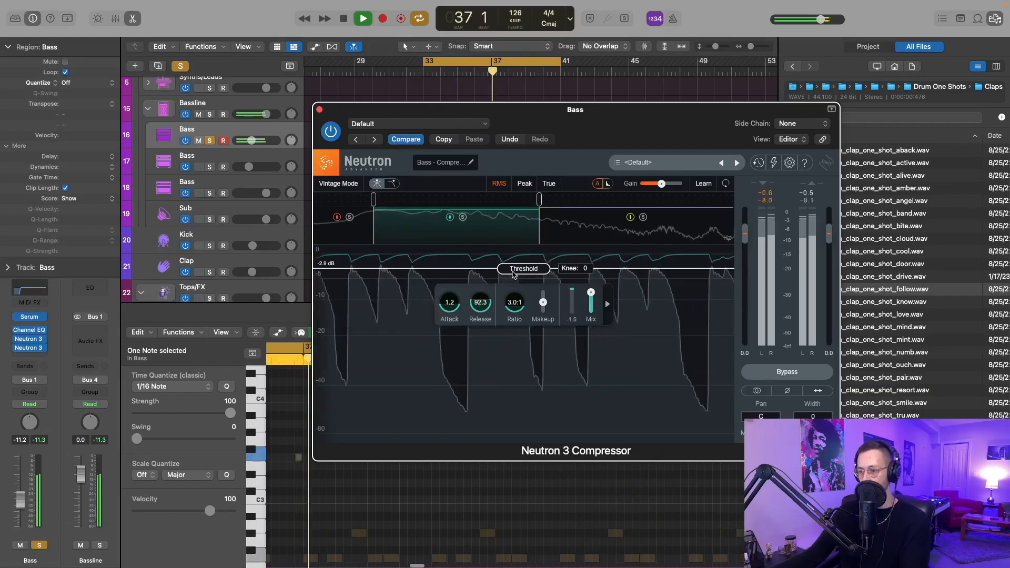
# - Set the Compressor's low band to a -22.2 dB threshold, 1.0 attack, 81.9 release and 2.9:1 ratio, and close the plug-in
pyautogui.moveTo(513, 271); pyautogui.dragTo(514, 380)
pyautogui.click(353, 225)
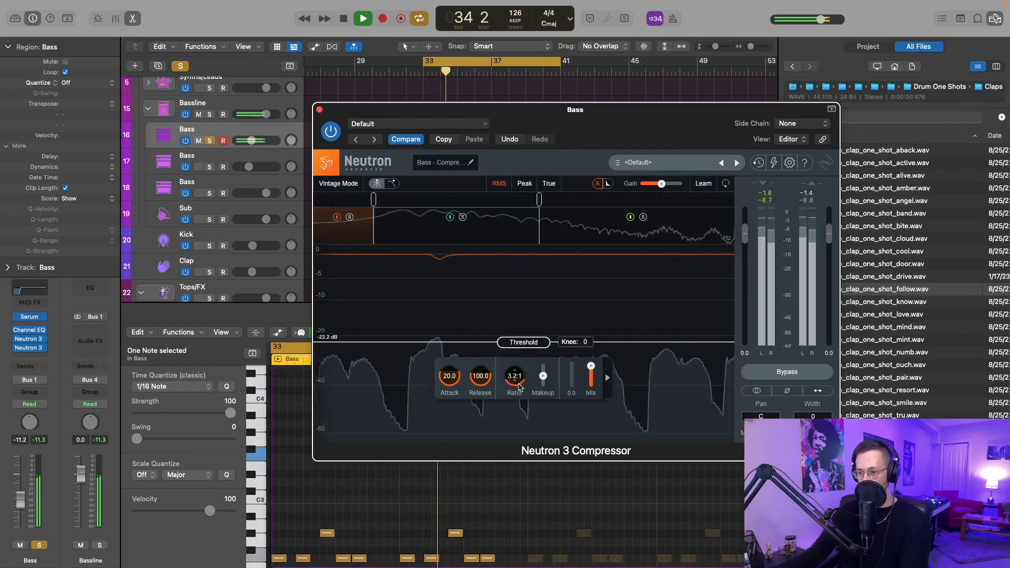
pyautogui.moveTo(450, 377); pyautogui.dragTo(477, 383)
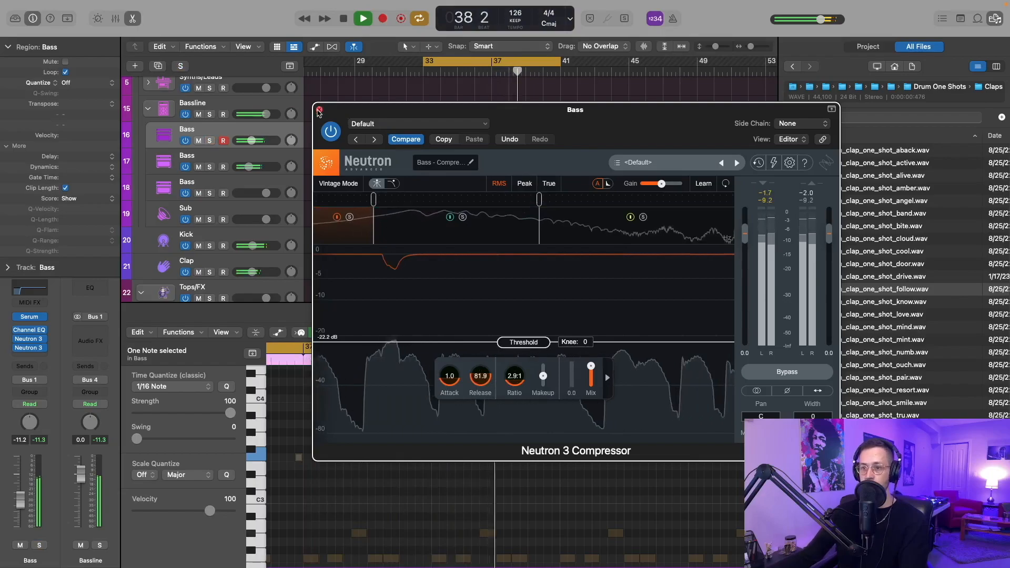
pyautogui.click(319, 110)
# - Solo the first Bass track, set its volume to -11.0 and insert a stereo Pro-Q 3 after the compressor
pyautogui.click(210, 141)
pyautogui.moveTo(250, 146); pyautogui.dragTo(251, 147)
pyautogui.scroll(5, 214, 109)
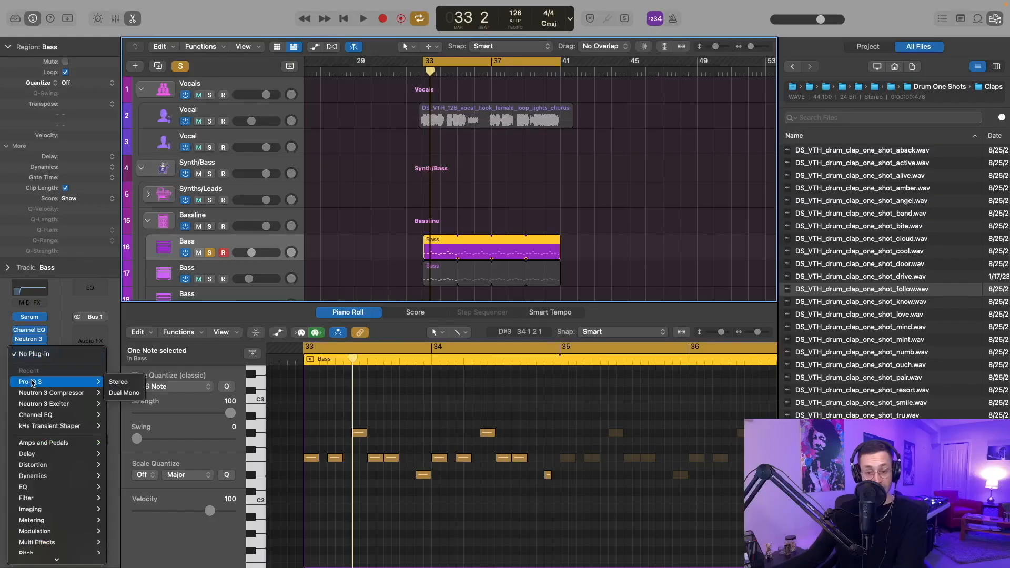
pyautogui.click(110, 383)
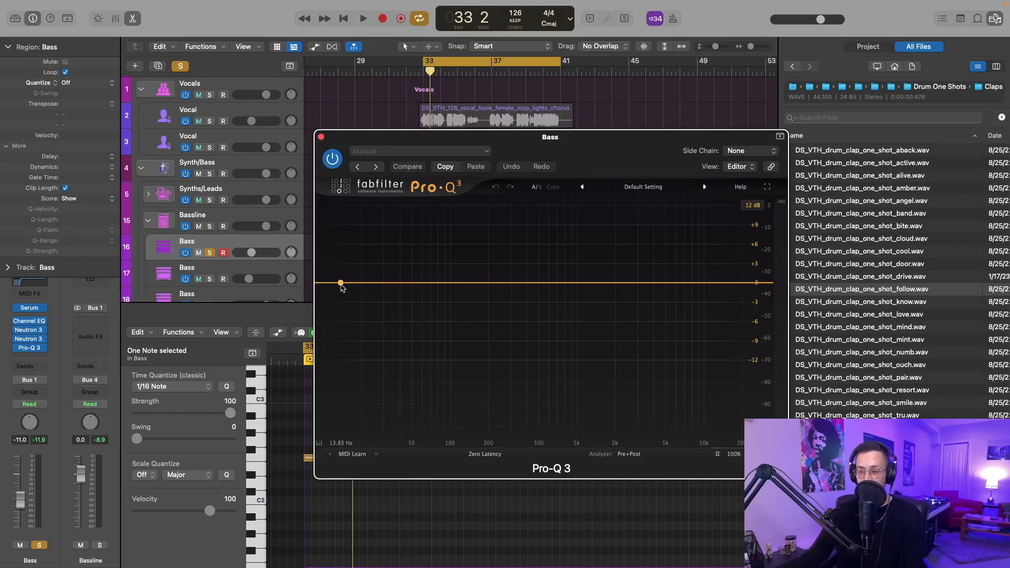
# - Add a low-cut band in Pro-Q 3 between the 50 and 100 Hz marks while the bass loop plays
pyautogui.press('space')
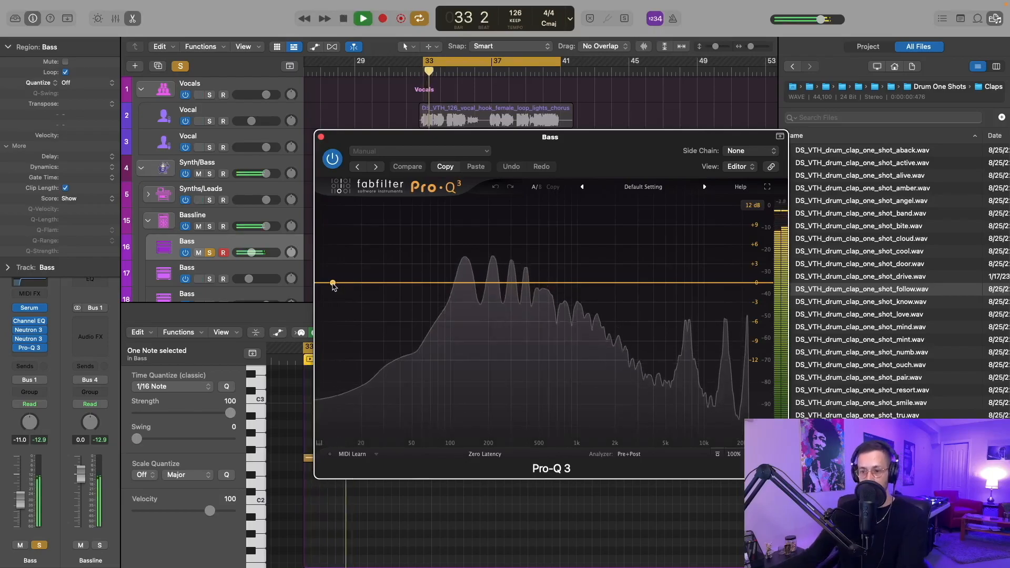
pyautogui.click(333, 283)
pyautogui.moveTo(333, 283); pyautogui.dragTo(433, 279)
pyautogui.click(505, 329)
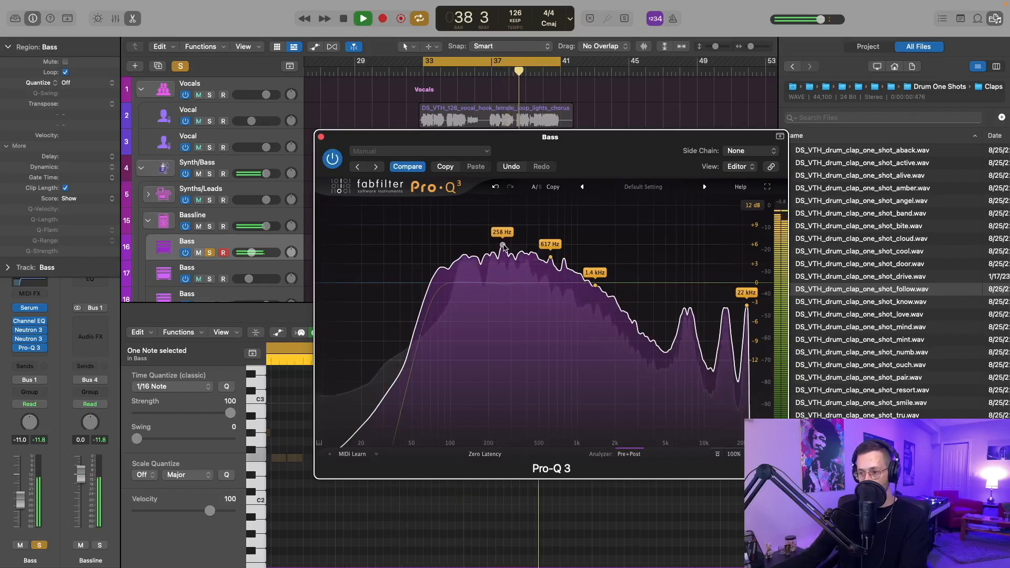
# - Add a narrow dynamic bell cut at about 259 Hz in Pro-Q 3, adjust its threshold and check the high-frequency peaks
pyautogui.click(502, 245)
pyautogui.rightClick(503, 285)
pyautogui.click(523, 319)
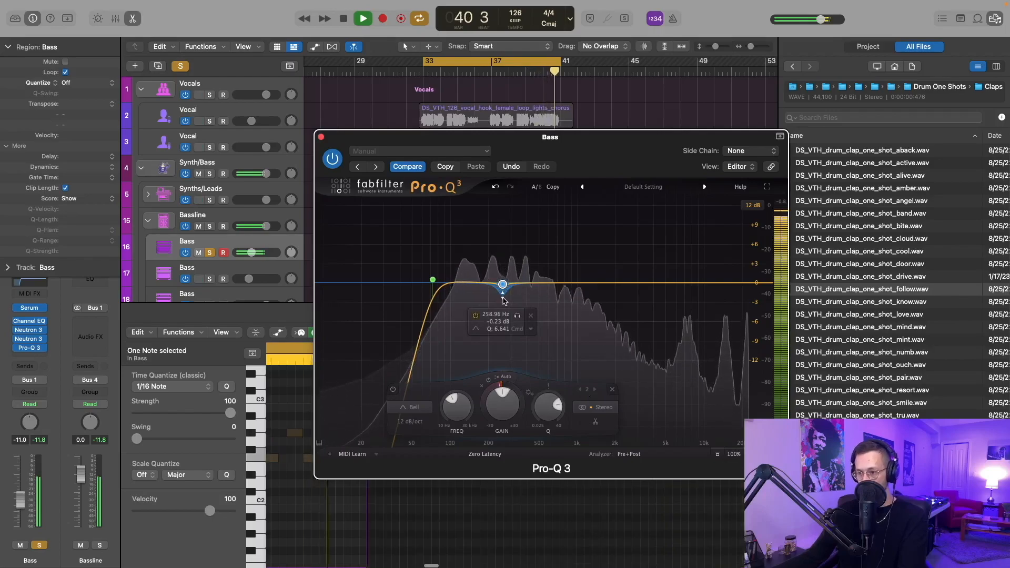
pyautogui.click(504, 377)
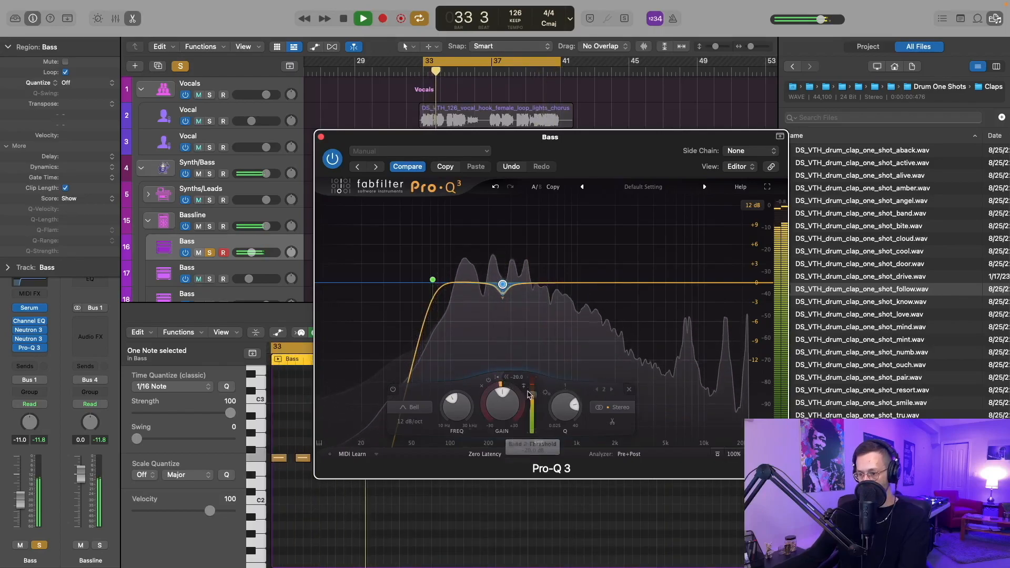
pyautogui.moveTo(534, 388); pyautogui.dragTo(534, 385)
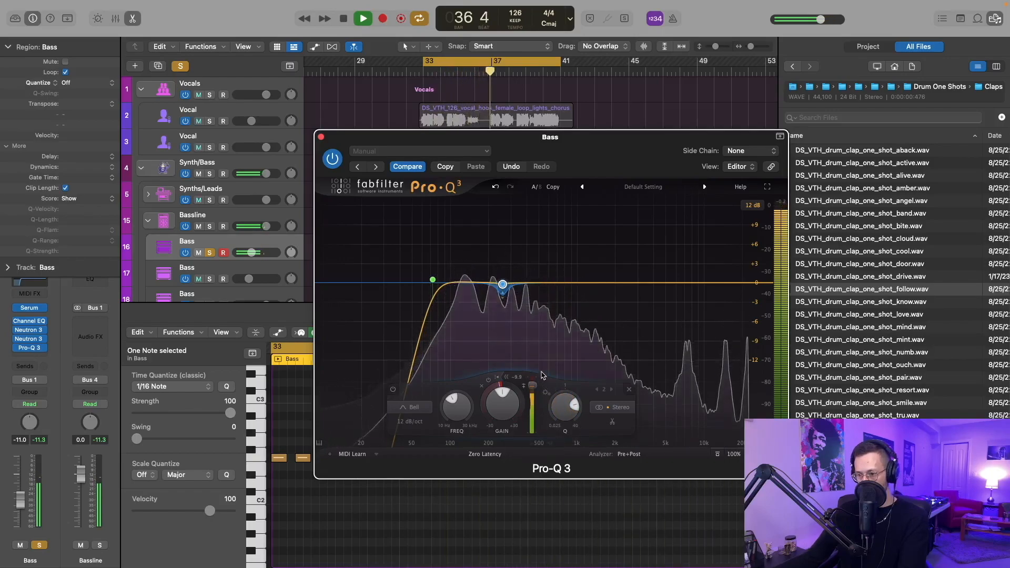
pyautogui.moveTo(502, 311)
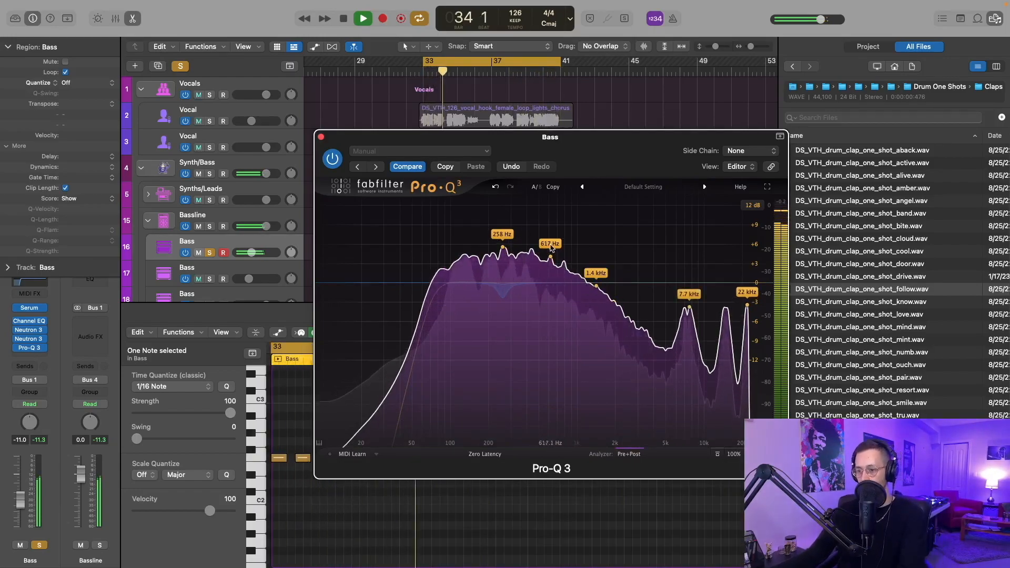
pyautogui.moveTo(742, 284); pyautogui.dragTo(737, 282)
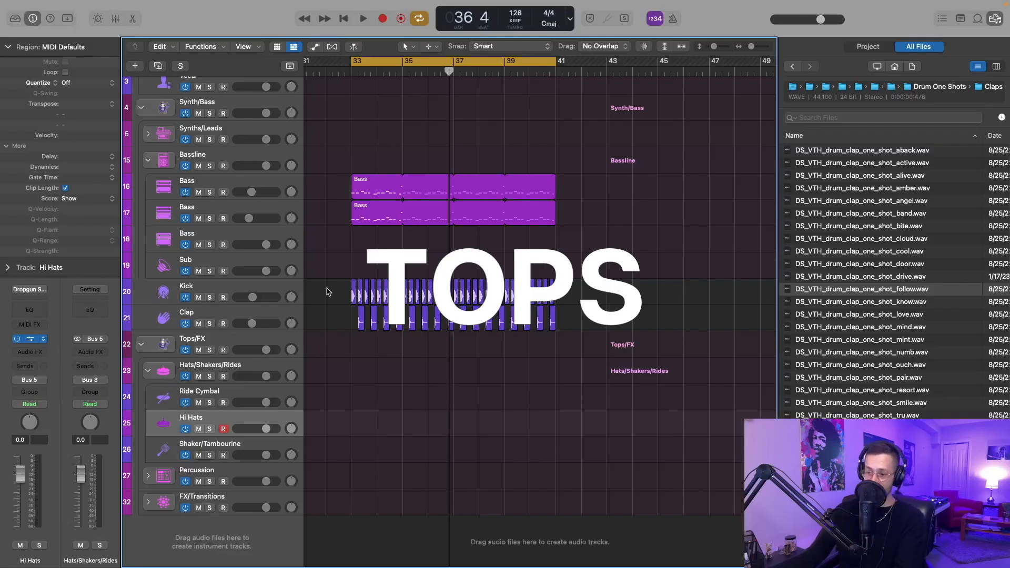
# - Audition the one-shot samples loaded in the Hi Hats track's Sampler
pyautogui.press('v')
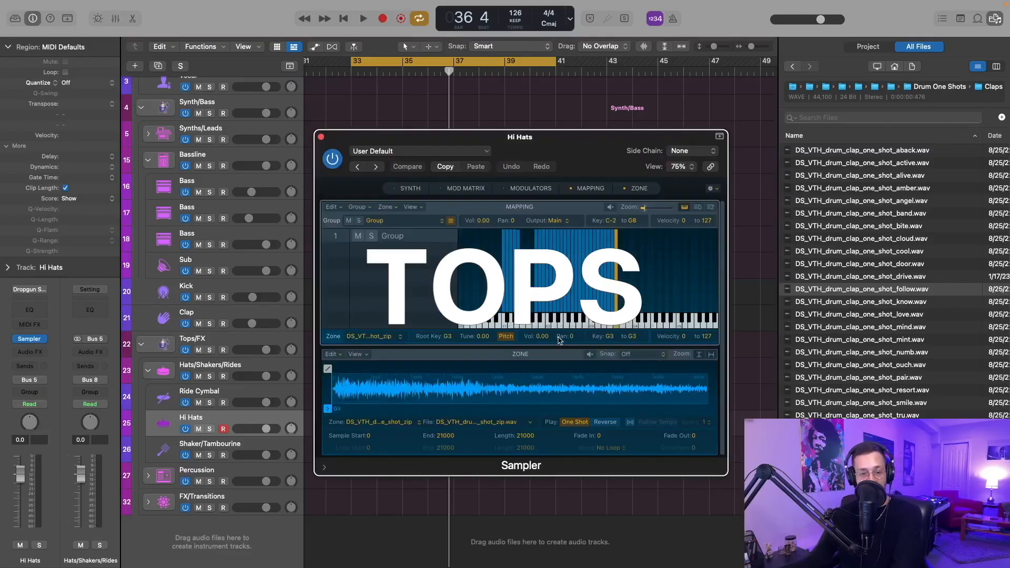
pyautogui.moveTo(615, 321); pyautogui.dragTo(566, 321)
pyautogui.press('v')
# - Create a MIDI region at bar 33 on the Hi Hats track and loop it to bar 41
pyautogui.rightClick(358, 418)
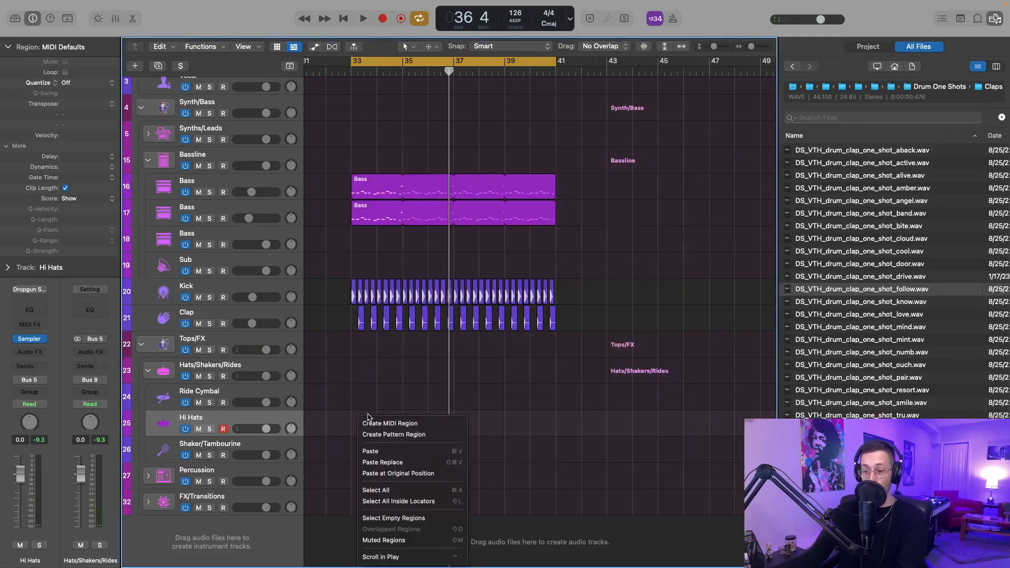
pyautogui.click(376, 424)
pyautogui.press('l')
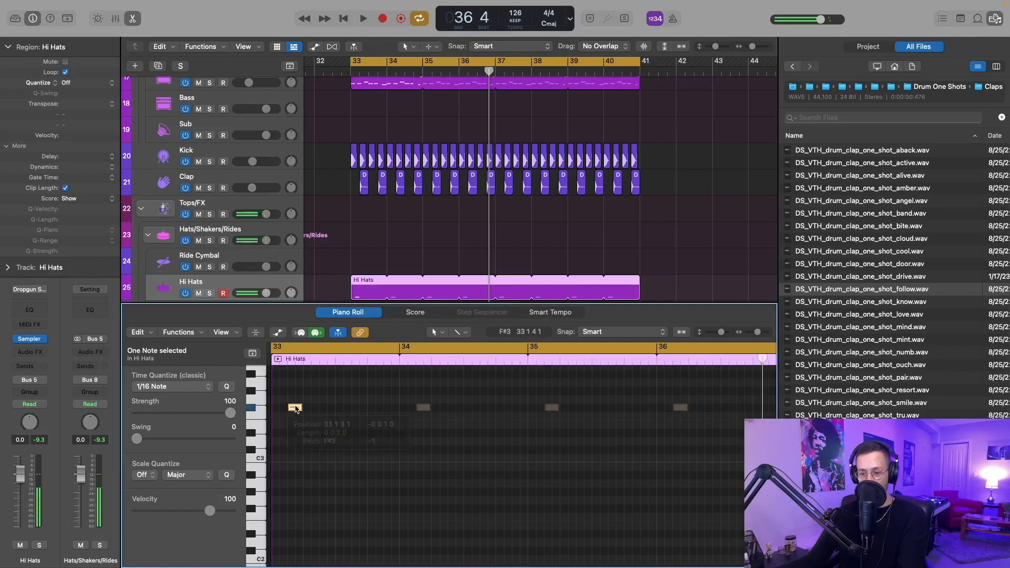
# - Copy the first offbeat F#3 hi-hat note to the remaining three offbeats of bar 33
pyautogui.moveTo(294, 413)
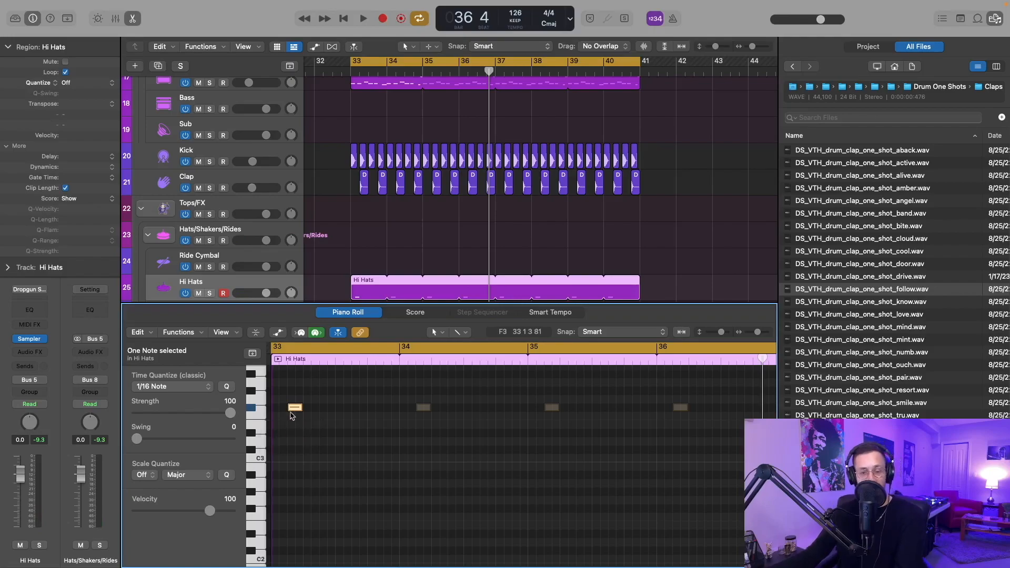
pyautogui.moveTo(295, 409); pyautogui.dragTo(328, 408)
pyautogui.moveTo(327, 409); pyautogui.dragTo(359, 409)
pyautogui.moveTo(359, 409); pyautogui.dragTo(391, 409)
# - Play the loop with the hi-hat pattern and set the Hi Hats volume to -0.3
pyautogui.press('space')
pyautogui.moveTo(266, 293); pyautogui.dragTo(266, 295)
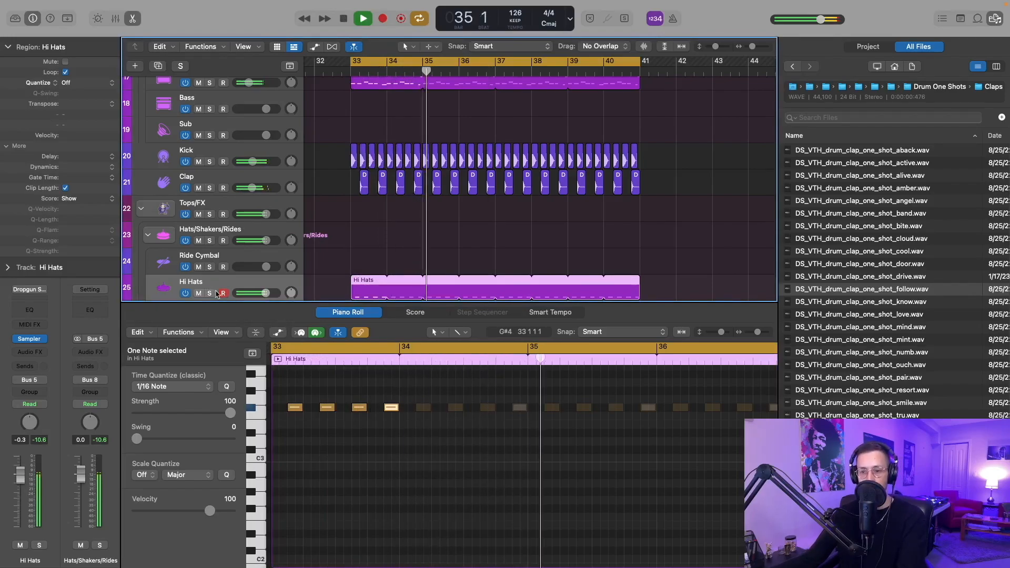
pyautogui.scroll(2, 420, 208)
pyautogui.scroll(5, 419, 208)
pyautogui.click(252, 121)
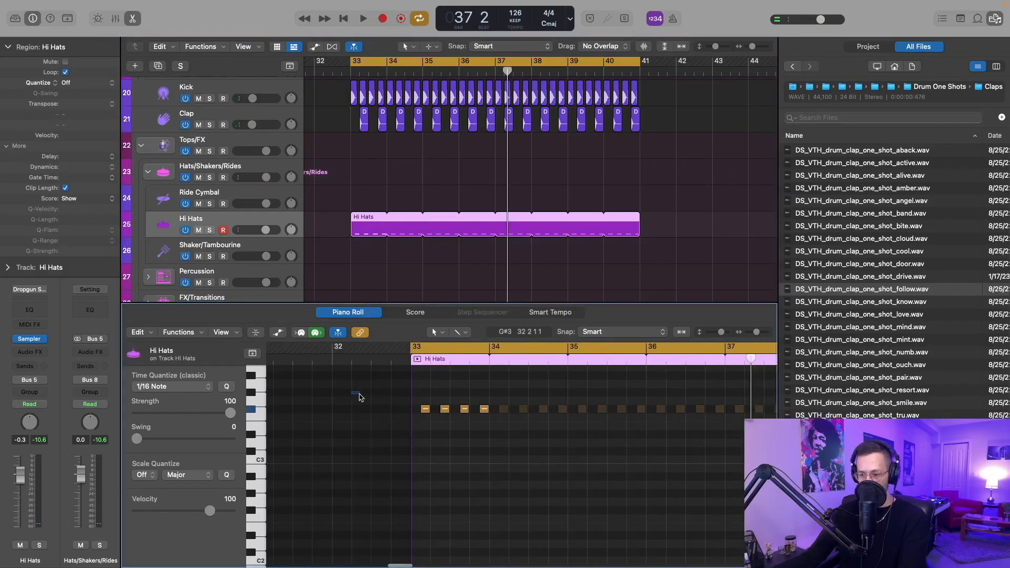
# - Select all four hi-hat notes, transpose them up a semitone to G3 and play the loop
pyautogui.moveTo(356, 395); pyautogui.dragTo(536, 442)
pyautogui.scroll(3, 535, 441)
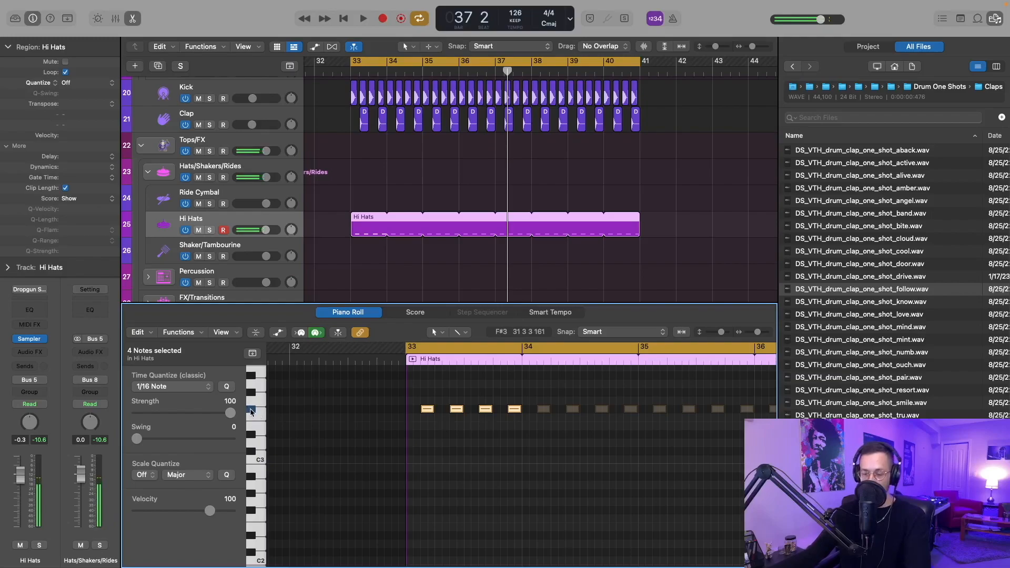
pyautogui.press('space')
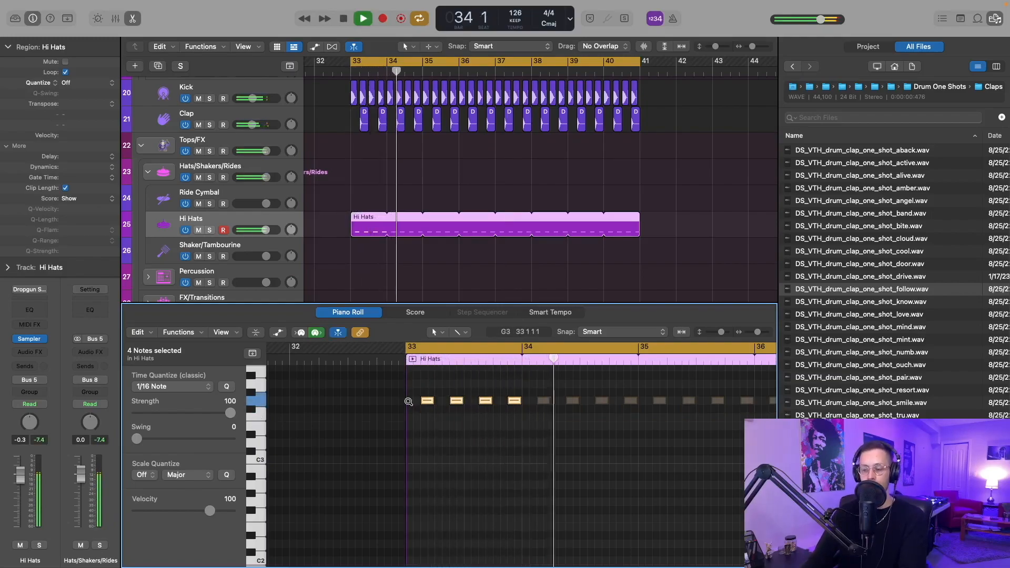
# - Audition the four selected hi-hat notes at other pitches and transpose them down to D#3 while the loop plays
pyautogui.hotkey('alt', 'Up')
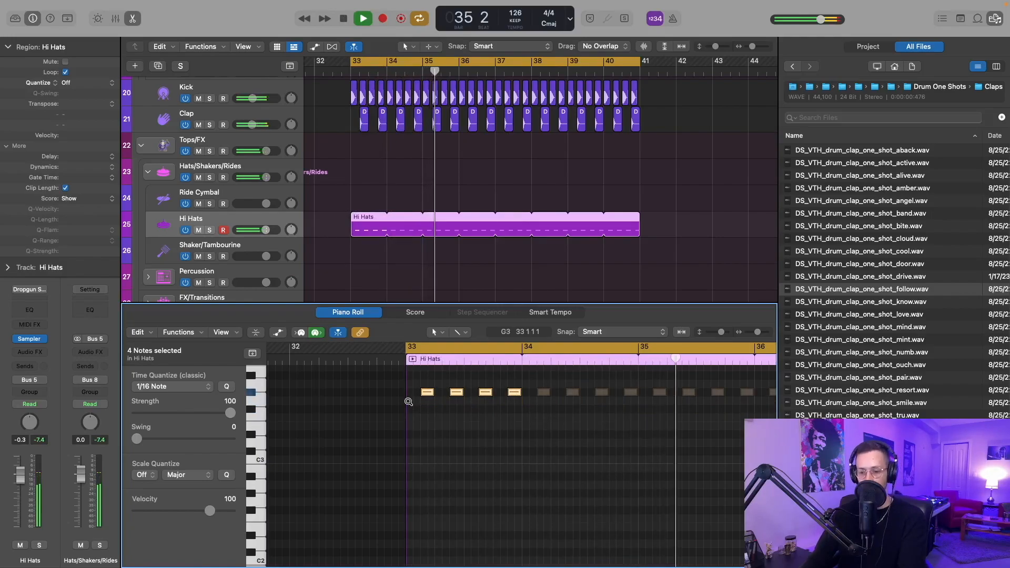
pyautogui.hotkey('alt', 'Down')
pyautogui.hotkey('alt', 'Down')
pyautogui.hotkey('alt', 'Down')
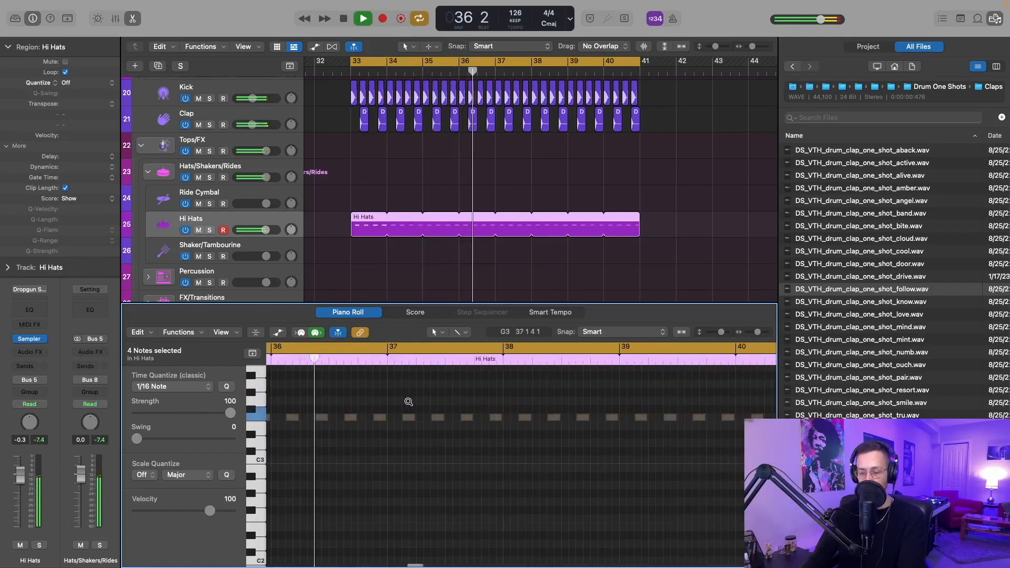
pyautogui.press('space')
pyautogui.press('space')
pyautogui.hotkey('alt', 'Down')
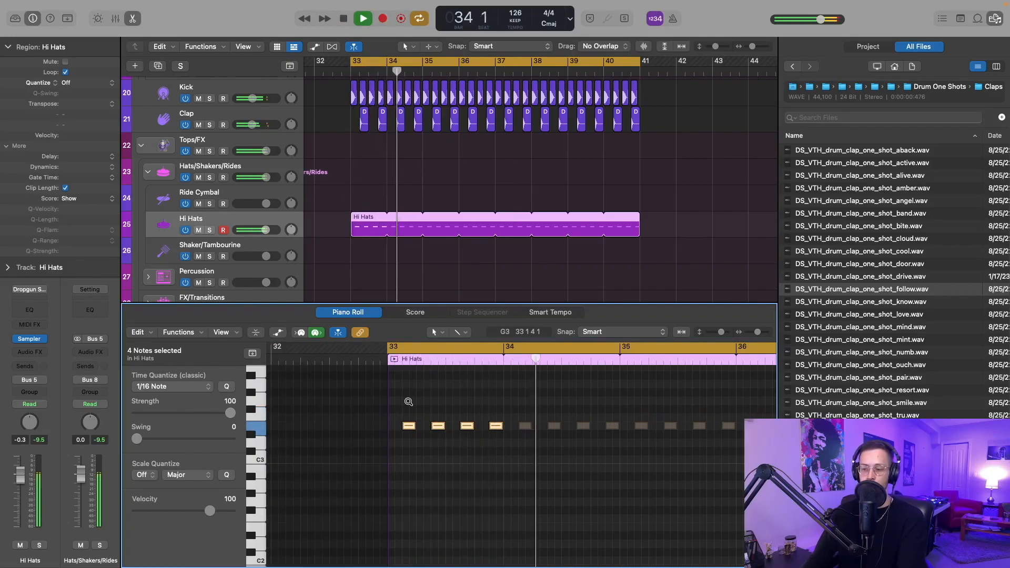
pyautogui.hotkey('alt', 'Down')
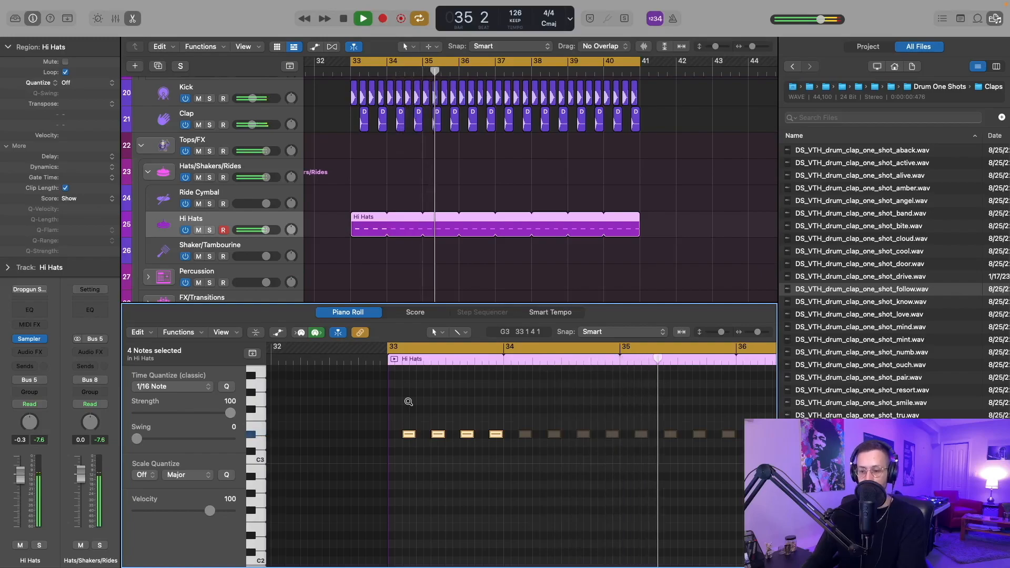
pyautogui.press('space')
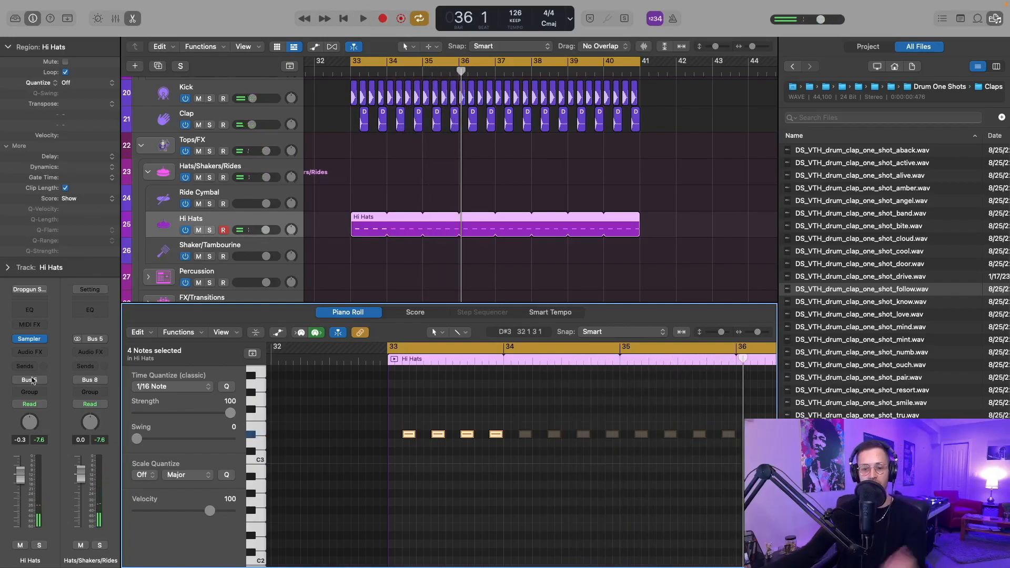
# - Shorten the D#3 tail sample in the Hi Hats Sampler to end at 4480 with a fade-out of 3742, and play it
pyautogui.click(25, 340)
pyautogui.moveTo(401, 346); pyautogui.dragTo(291, 351)
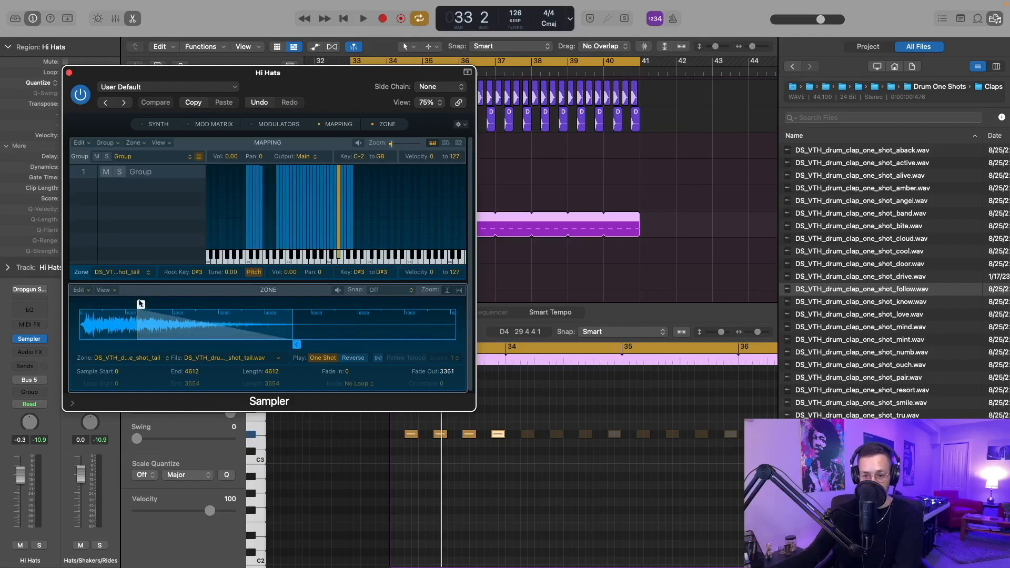
pyautogui.moveTo(297, 344); pyautogui.dragTo(291, 345)
pyautogui.press('space')
# - Solo the Hi Hats track and copy its four D#3 notes up to F3
pyautogui.press('super+w')
pyautogui.scroll(2, 499, 460)
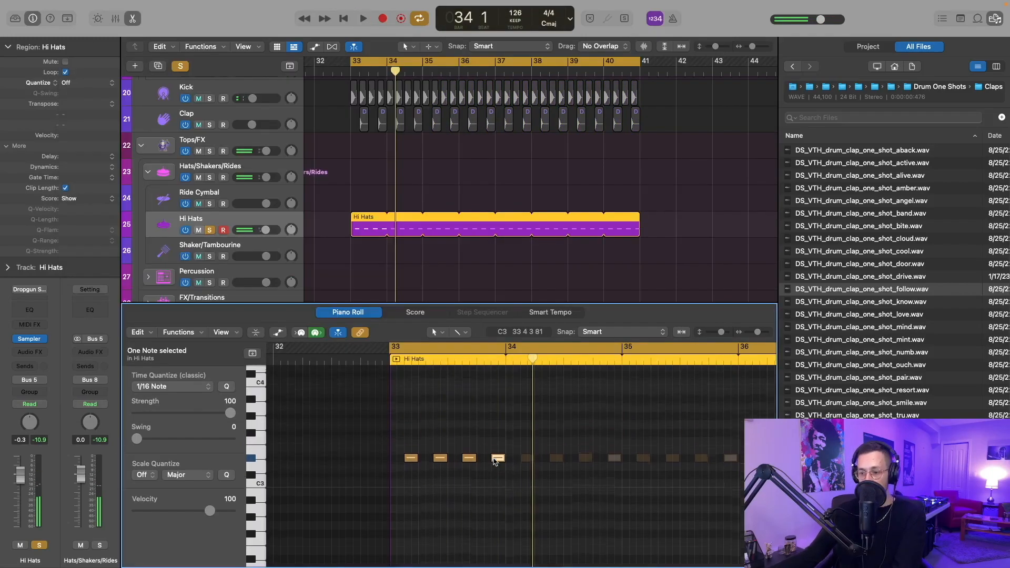
pyautogui.moveTo(535, 437); pyautogui.dragTo(411, 451)
# - Move the F3 wrap sample's start to 307 with a fade-in of 390 in Sampler, and play the layered hats
pyautogui.press('v')
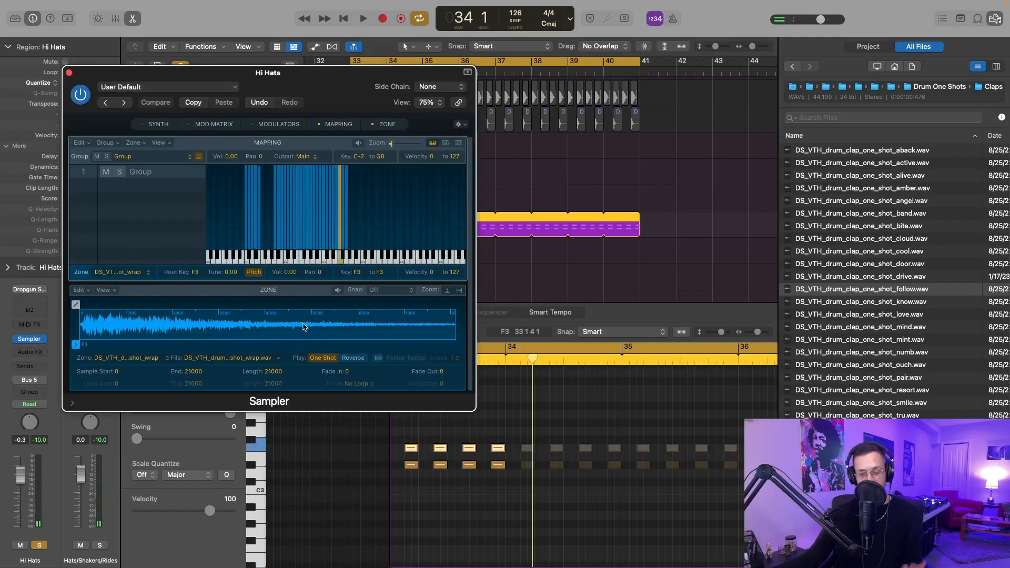
pyautogui.moveTo(78, 343); pyautogui.dragTo(83, 343)
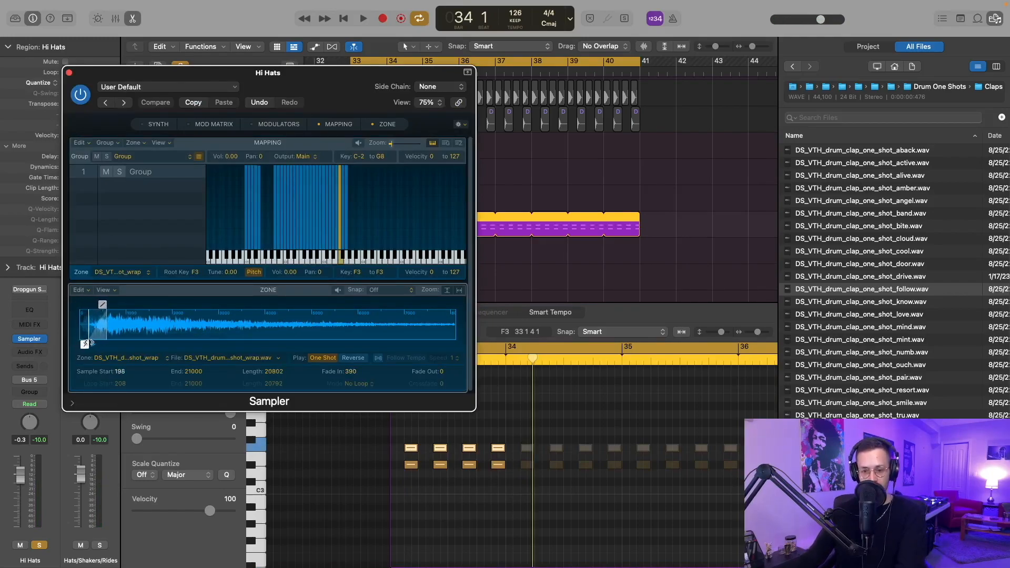
pyautogui.press('space')
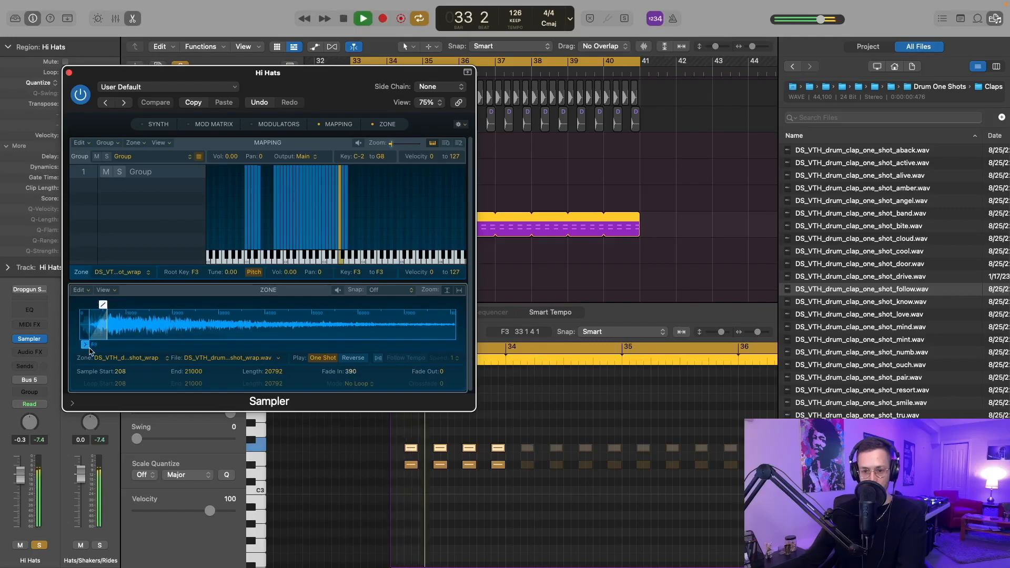
pyautogui.moveTo(88, 346); pyautogui.dragTo(93, 346)
pyautogui.press('space')
# - Set the velocity of the four D#3 hi-hat notes to 85 and play the loop
pyautogui.moveTo(406, 487)
pyautogui.mouseDown()
pyautogui.moveTo(510, 483)
pyautogui.moveTo(519, 470)
pyautogui.mouseUp()
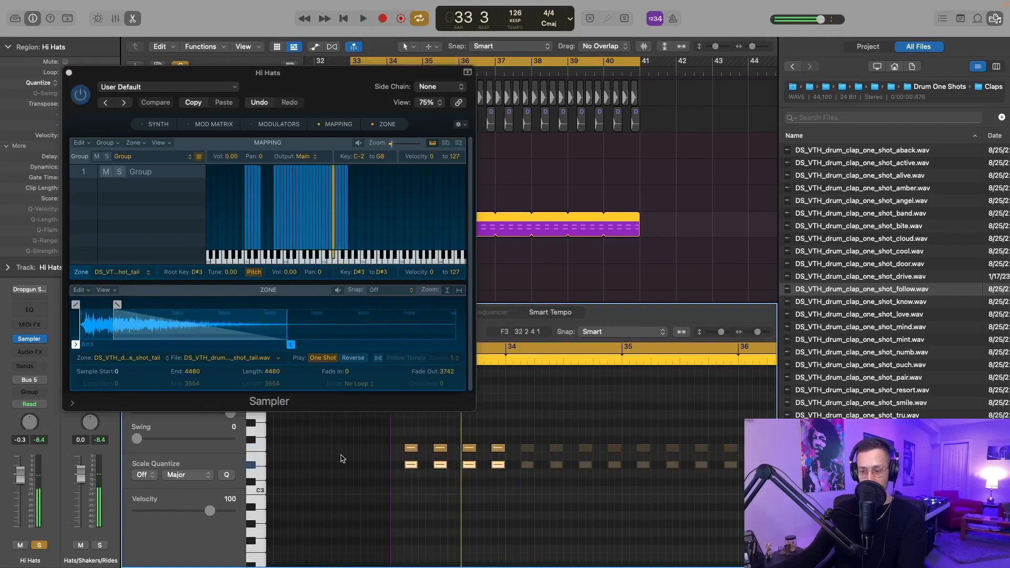
pyautogui.press('space')
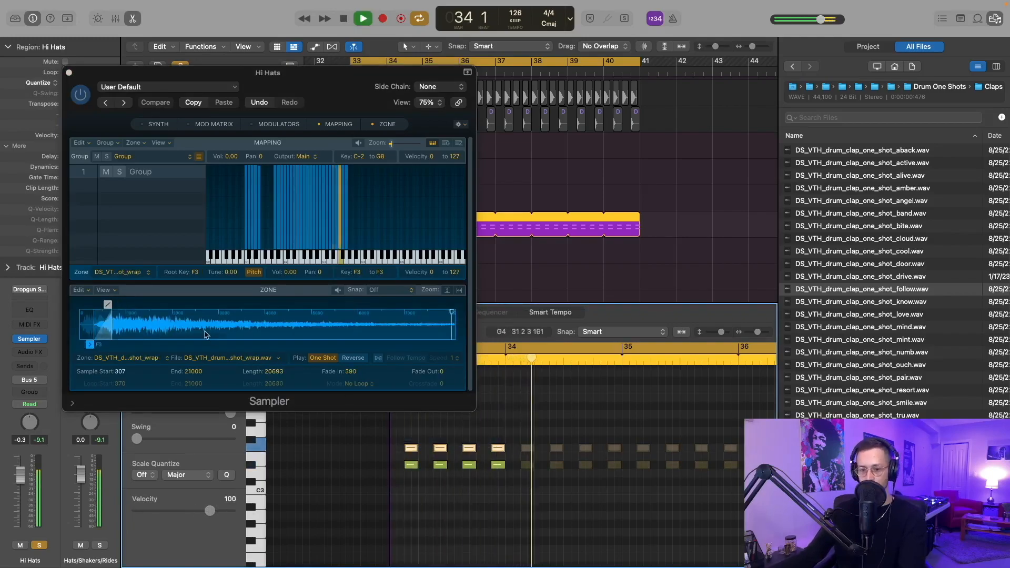
pyautogui.press('space')
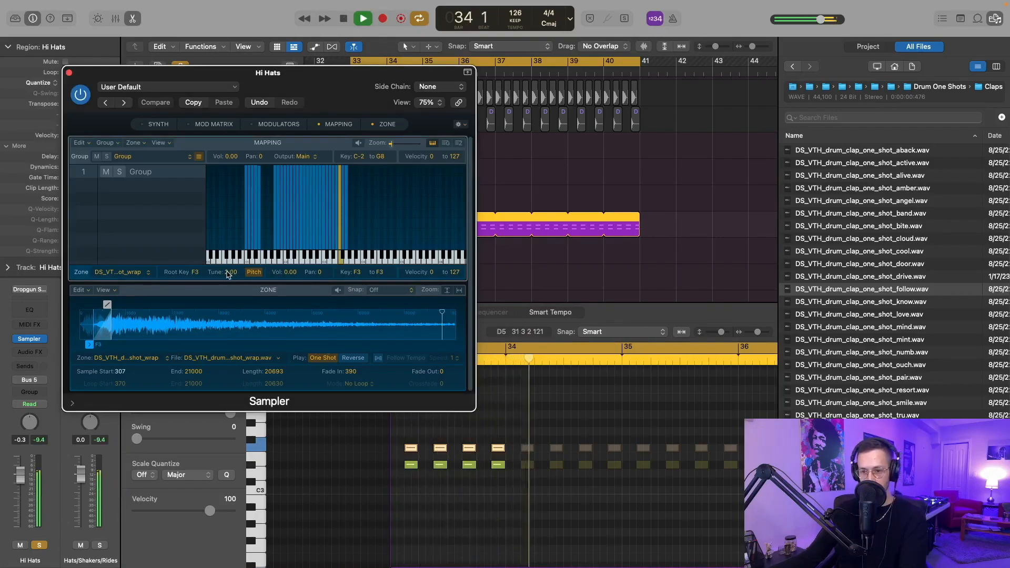
# - Unsolo the Hi Hats track, hear the hats with the drums and close Sampler
pyautogui.press('s')
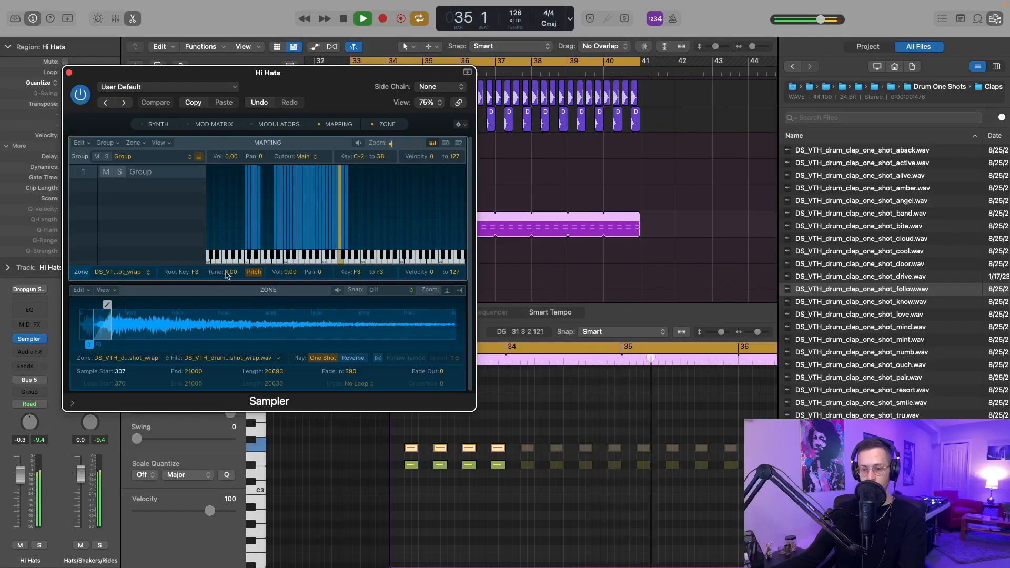
pyautogui.click(99, 446)
pyautogui.press('space')
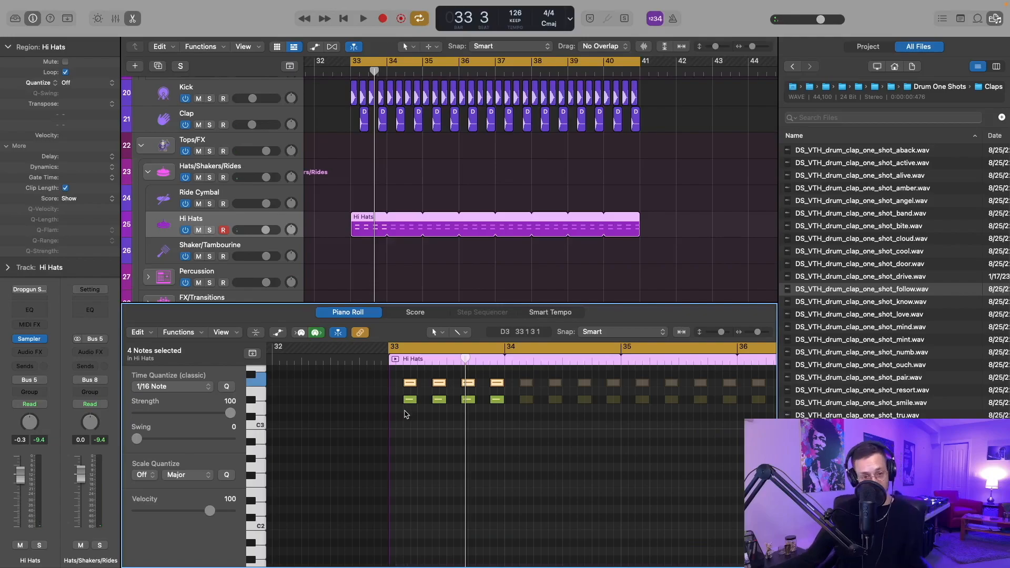
# - Copy the four D#3 hi-hat notes onto the four beats of bar 33 at a lower pitch
pyautogui.click(409, 413)
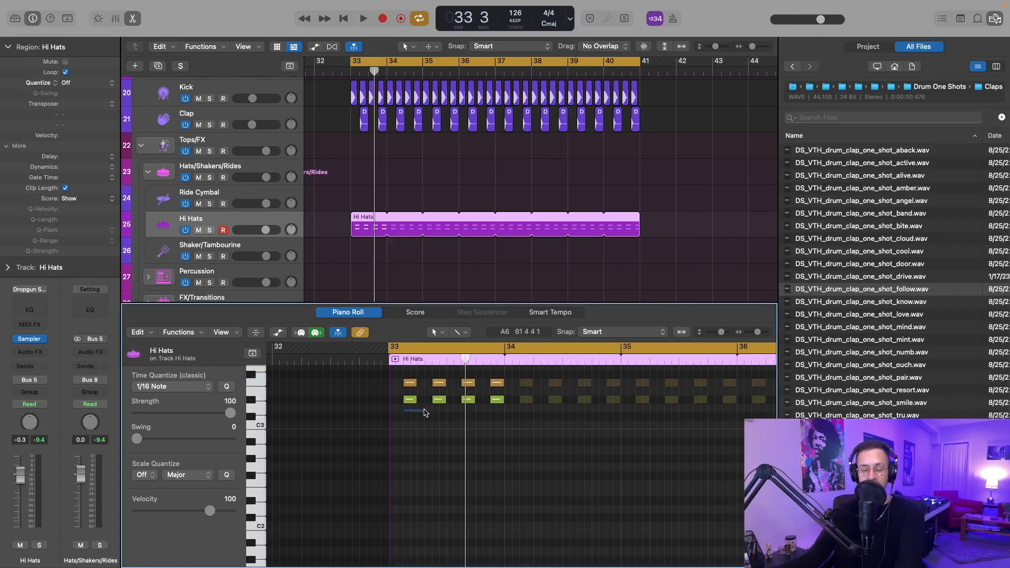
pyautogui.moveTo(496, 415); pyautogui.dragTo(507, 403)
pyautogui.moveTo(410, 401); pyautogui.dragTo(383, 486)
# - Try the copied on-beat hi-hats at different pitches, transpose them to D1 and set their velocity to 97 during playback
pyautogui.hotkey('alt', 'Up')
pyautogui.hotkey('alt', 'Up')
pyautogui.hotkey('alt', 'Up')
pyautogui.hotkey('alt', 'Up')
pyautogui.hotkey('alt', 'Down')
pyautogui.hotkey('alt', 'Down')
pyautogui.hotkey('alt', 'Down')
pyautogui.hotkey('alt', 'Down')
pyautogui.hotkey('alt', 'Down')
pyautogui.hotkey('alt', 'Down')
pyautogui.hotkey('alt', 'Down')
pyautogui.hotkey('alt', 'Down')
pyautogui.hotkey('alt', 'Down')
pyautogui.hotkey('alt', 'Down')
pyautogui.hotkey('alt', 'Down')
pyautogui.hotkey('alt', 'Up')
pyautogui.hotkey('alt', 'Up')
pyautogui.hotkey('alt', 'Up')
pyautogui.hotkey('alt', 'Up')
pyautogui.press('space')
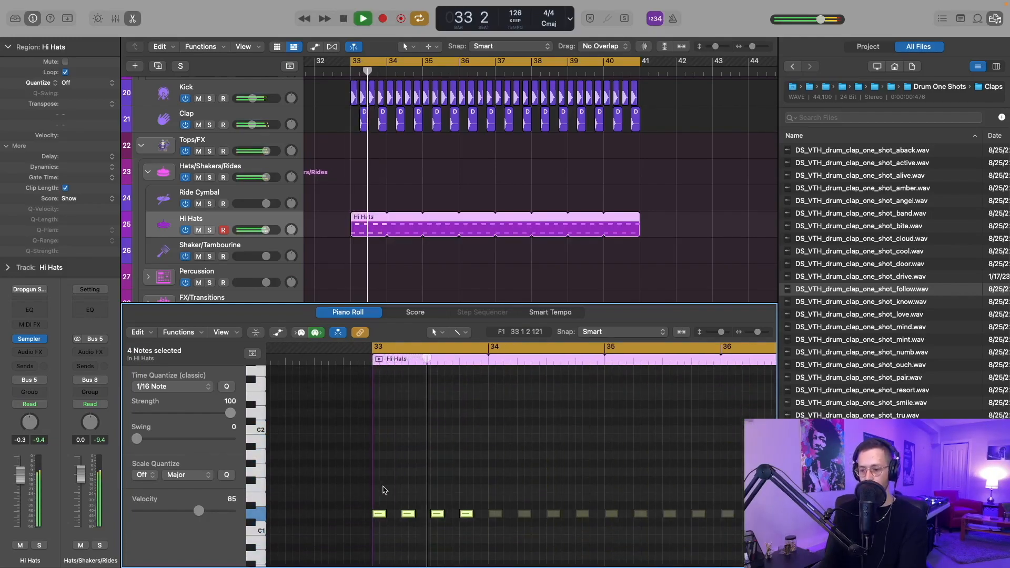
pyautogui.moveTo(199, 511); pyautogui.dragTo(208, 511)
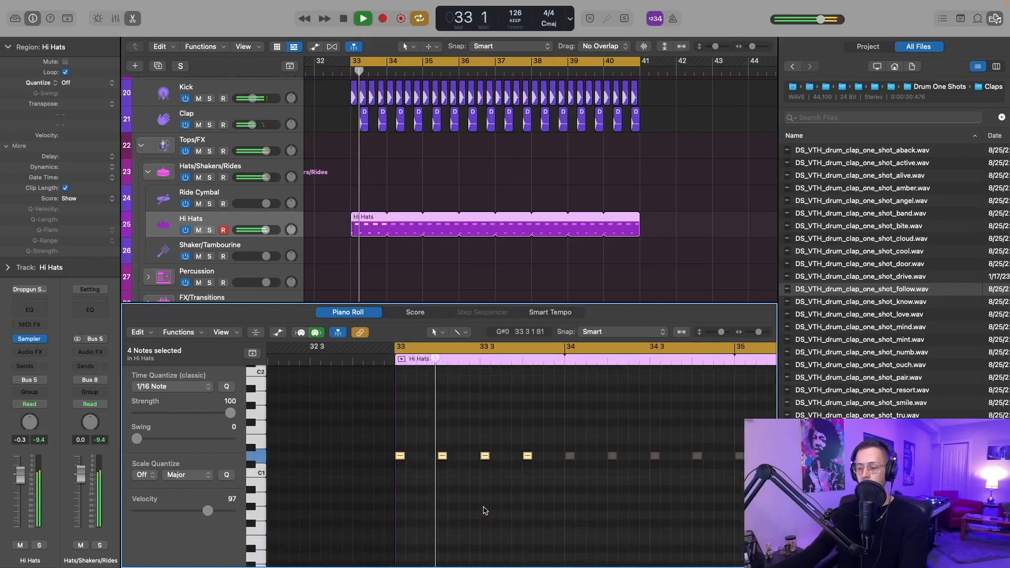
# - Copy the D1 notes to E1 on the second and fourth sixteenths of each beat at velocity 26, and play the loop
pyautogui.scroll(-2, 483, 511)
pyautogui.scroll(2, 482, 513)
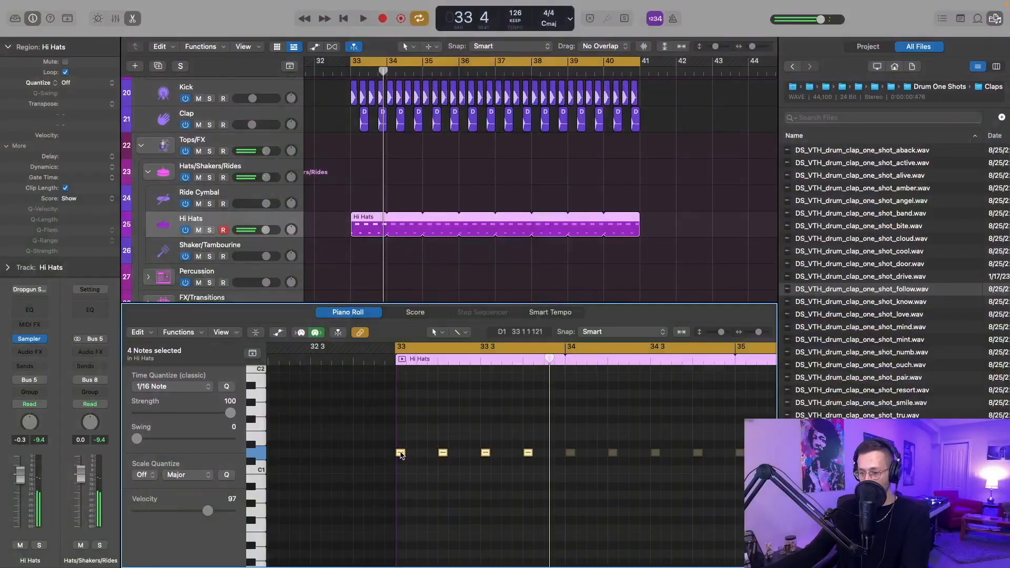
pyautogui.moveTo(401, 456); pyautogui.dragTo(413, 436)
pyautogui.moveTo(208, 512); pyautogui.dragTo(160, 513)
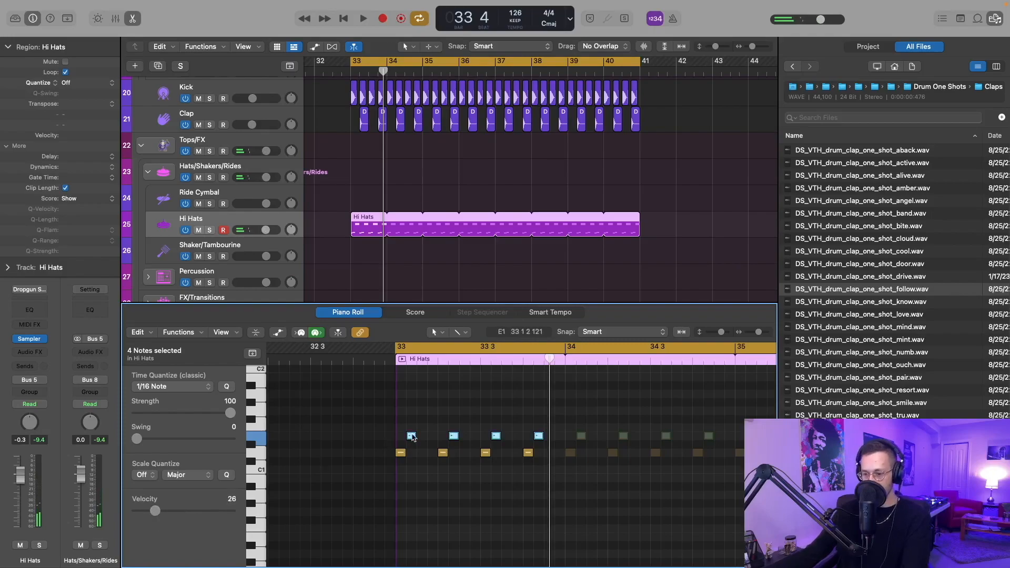
pyautogui.moveTo(413, 438); pyautogui.dragTo(430, 436)
pyautogui.press('space')
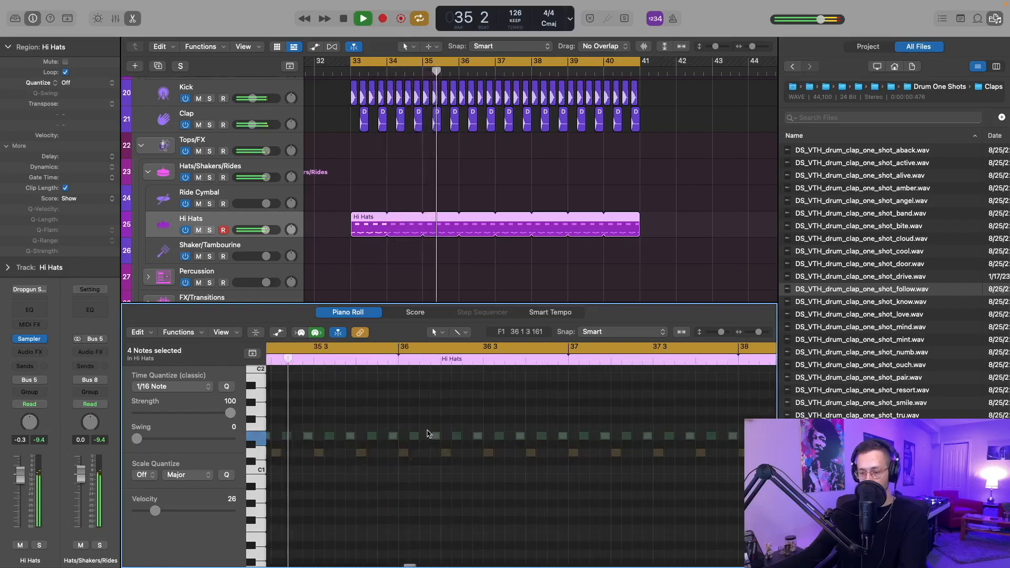
# - Set the velocity of the first, fourth, fifth and eighth E1 notes to 5 and play the loop
pyautogui.hscroll(-10, 428, 434)
pyautogui.press('super+Left')
pyautogui.press('super+Left')
pyautogui.press('super+Left')
pyautogui.press('space')
pyautogui.press('super+Right')
pyautogui.press('super+Right')
pyautogui.moveTo(306, 421); pyautogui.dragTo(348, 436)
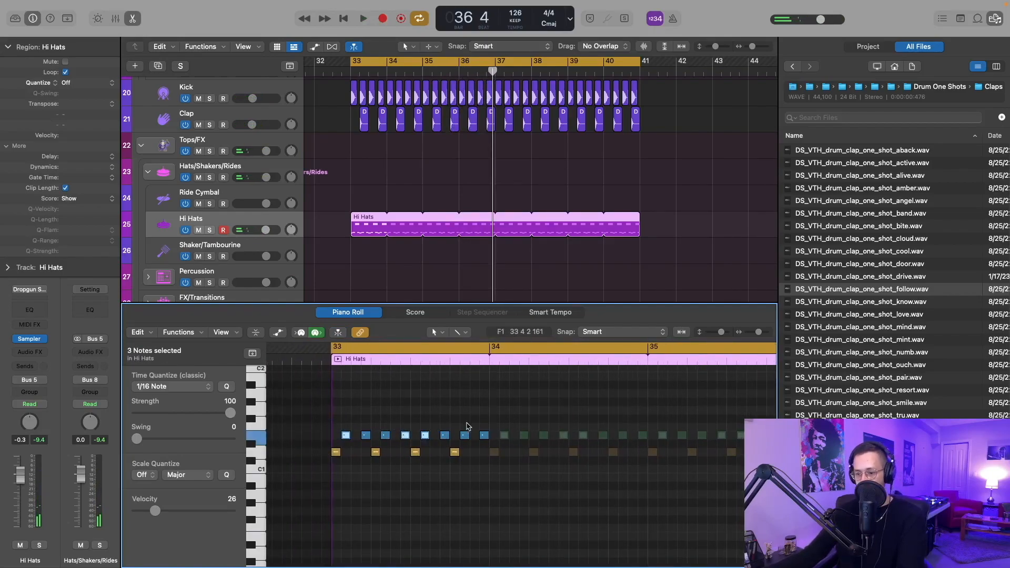
pyautogui.keyDown('shift'); pyautogui.click(484, 436); pyautogui.keyUp('shift')
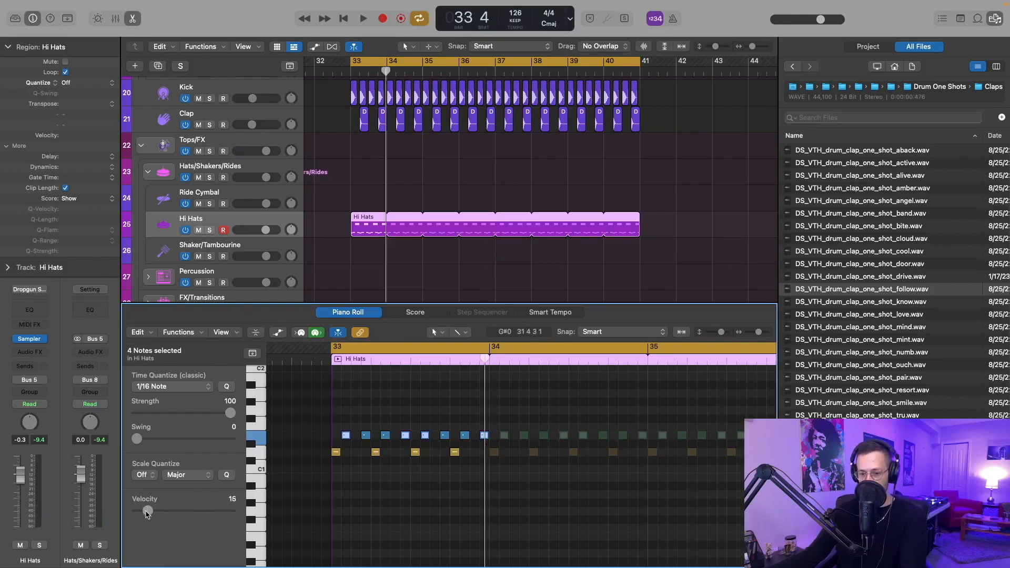
pyautogui.press('space')
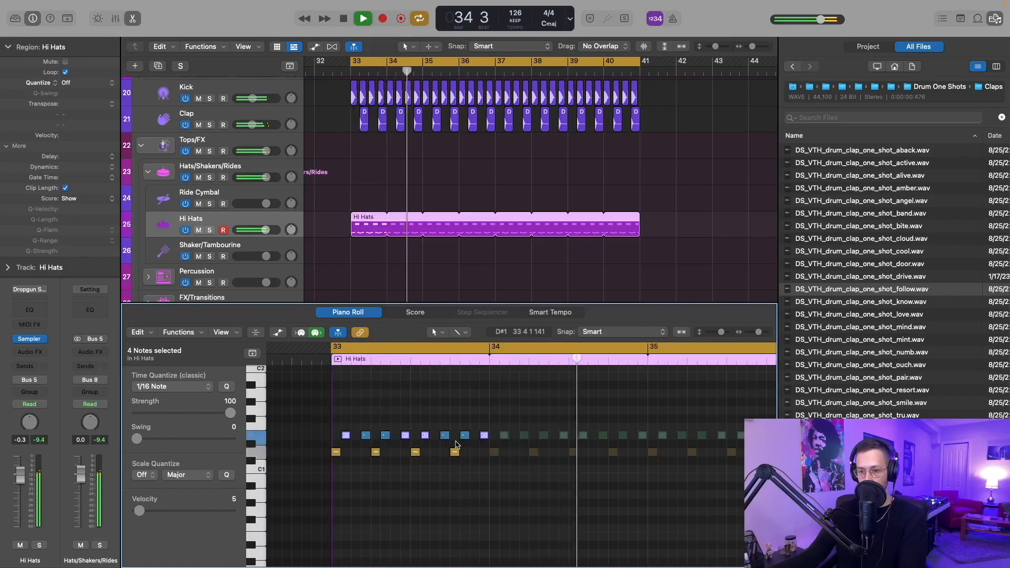
# - Transpose the third and sixth E1 notes down to C#1, playing the loop after each change
pyautogui.press('space')
pyautogui.click(387, 435)
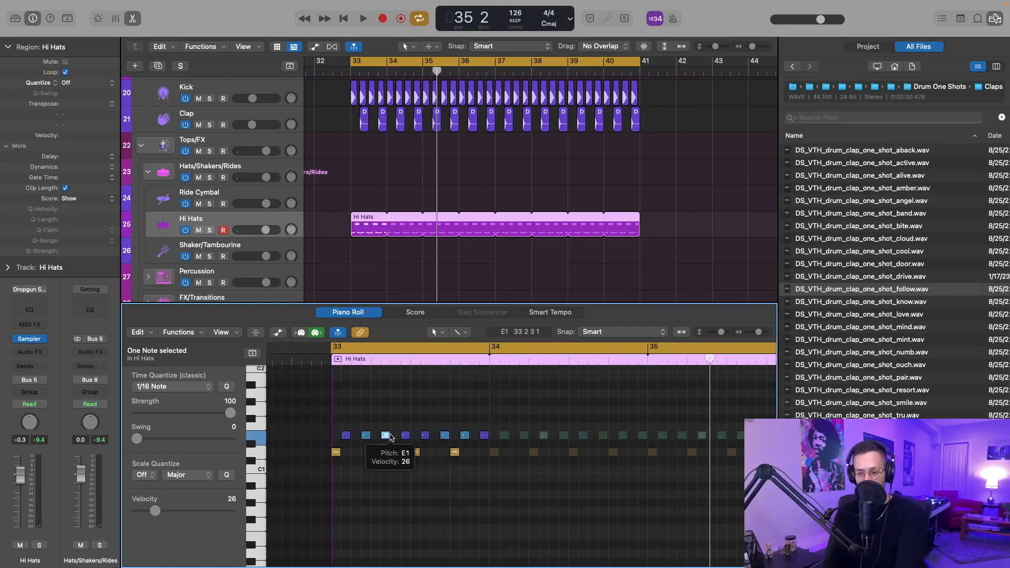
pyautogui.hotkey('alt', 'Down')
pyautogui.press('space')
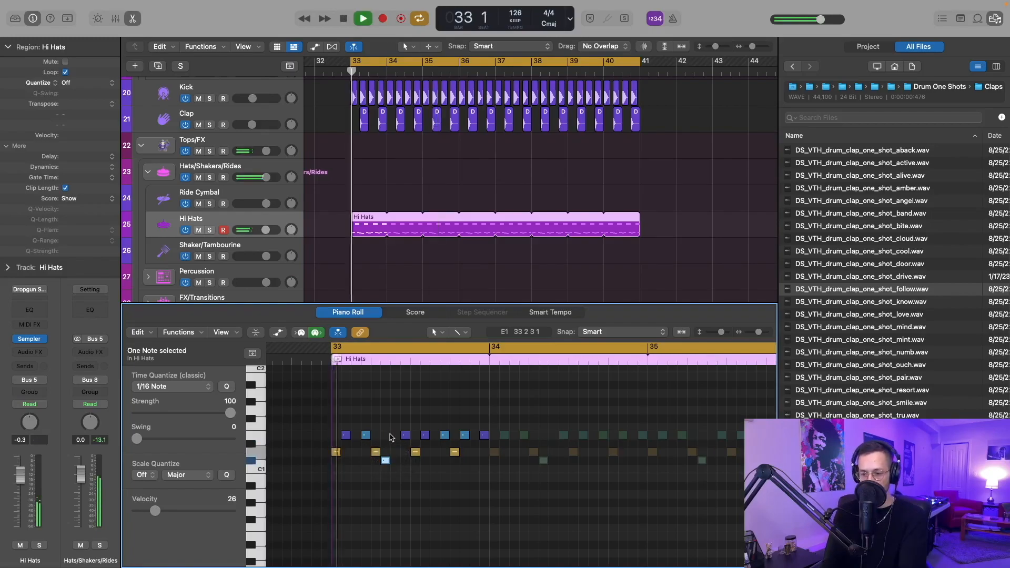
pyautogui.press('space')
pyautogui.click(446, 436)
pyautogui.hotkey('alt', 'Down')
pyautogui.hotkey('alt', 'Down')
pyautogui.hotkey('alt', 'Down')
pyautogui.press('space')
# - Set the seventh sixteenth hat's velocity, on E1, to 1 and vary the velocities of the first C#1 note and the E1 note after it
pyautogui.scroll(-5, 485, 223)
pyautogui.scroll(3, 485, 223)
pyautogui.scroll(-1, 485, 224)
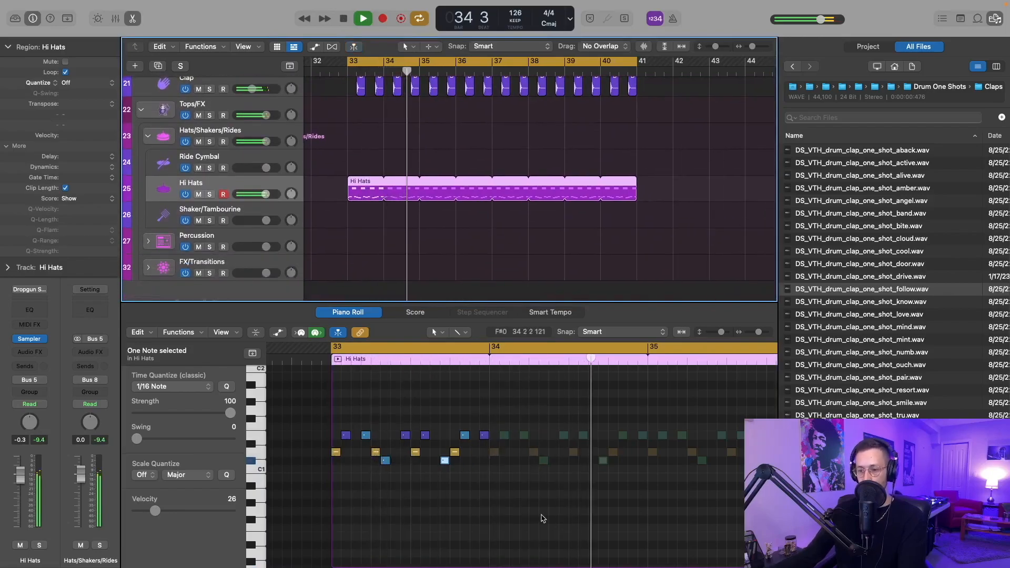
pyautogui.click(485, 453)
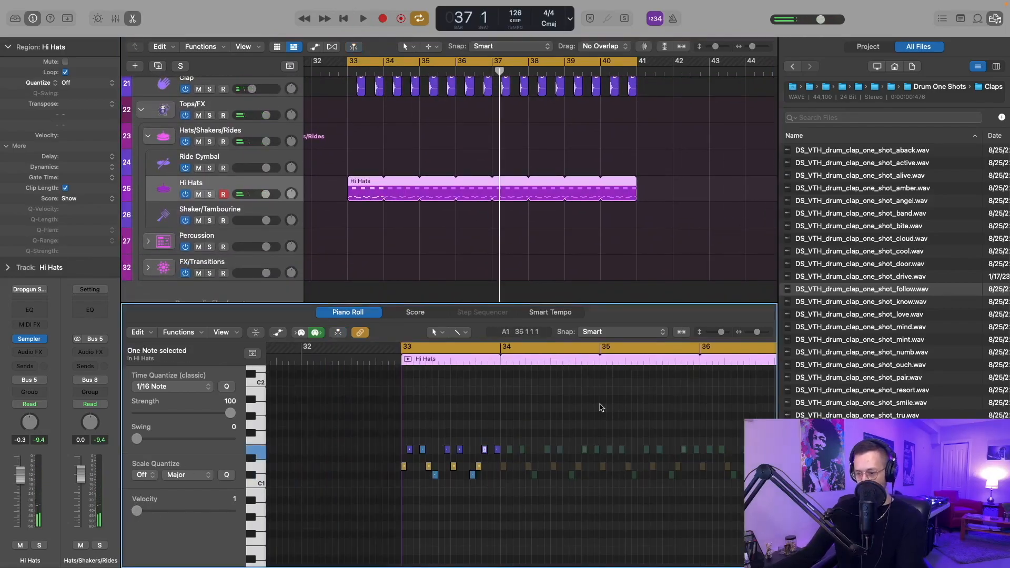
pyautogui.press('space')
pyautogui.press('space')
pyautogui.click(436, 475)
pyautogui.click(435, 475)
pyautogui.moveTo(155, 511)
pyautogui.mouseDown()
pyautogui.moveTo(137, 512)
pyautogui.moveTo(159, 512)
pyautogui.mouseUp()
pyautogui.click(447, 451)
pyautogui.press('space')
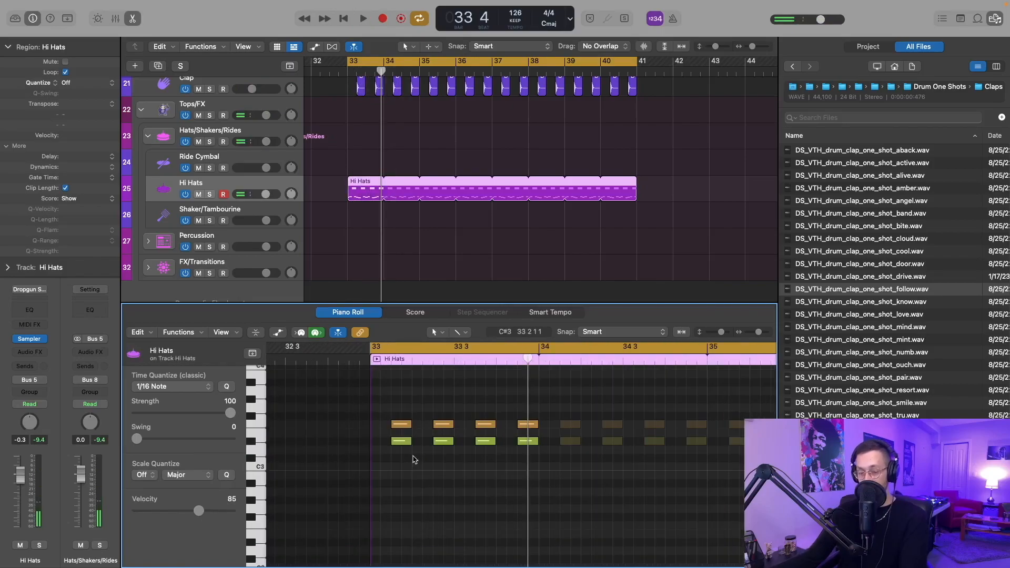
# - Set the velocity of the first and third notes on both D#3 and F3 to 90 and play the loop
pyautogui.keyDown('shift'); pyautogui.click(494, 443); pyautogui.keyUp('shift')
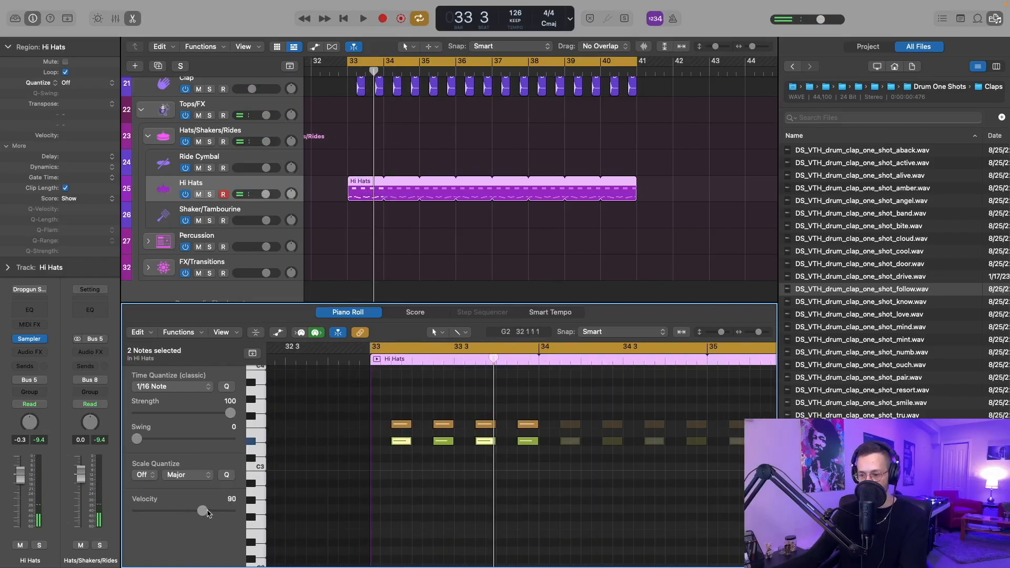
pyautogui.click(399, 423)
pyautogui.keyDown('shift'); pyautogui.click(485, 424); pyautogui.keyUp('shift')
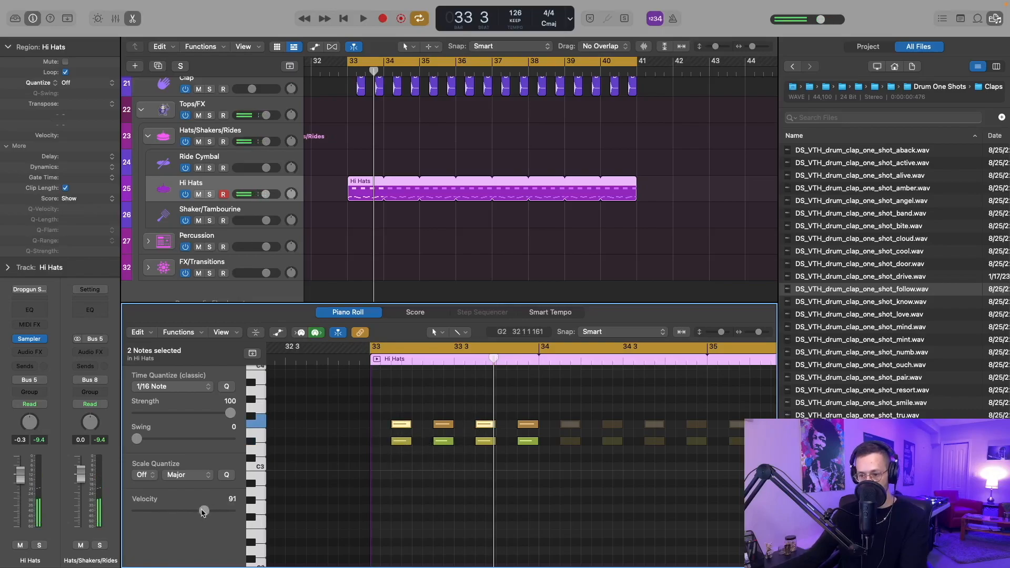
pyautogui.moveTo(203, 514); pyautogui.dragTo(202, 513)
pyautogui.press('space')
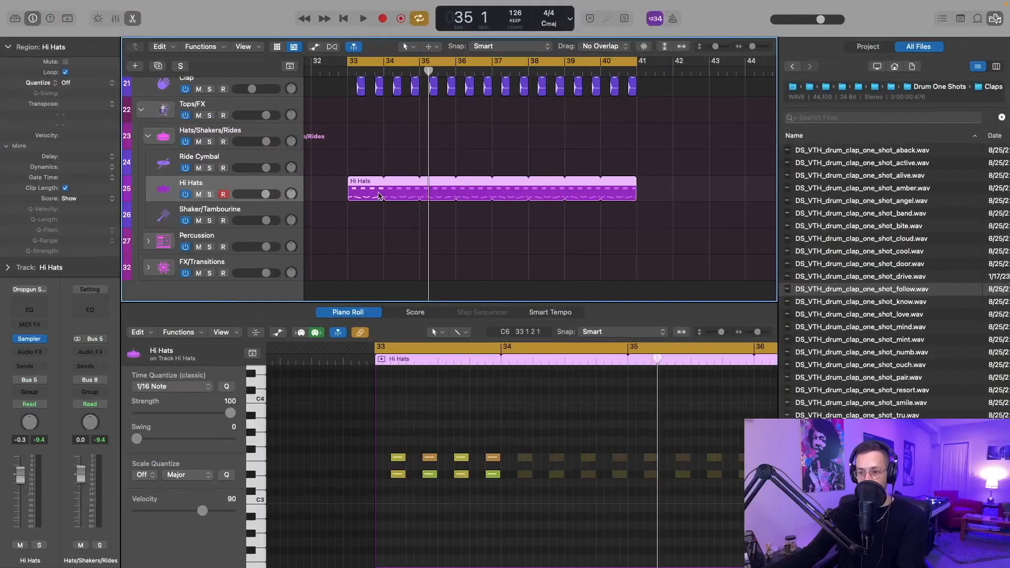
# - Extend the Hi Hats region to two bars, ending at bar 35, and copy all its bar 33 notes into bar 34
pyautogui.moveTo(381, 194); pyautogui.dragTo(419, 194)
pyautogui.click(548, 532)
pyautogui.press('super+a')
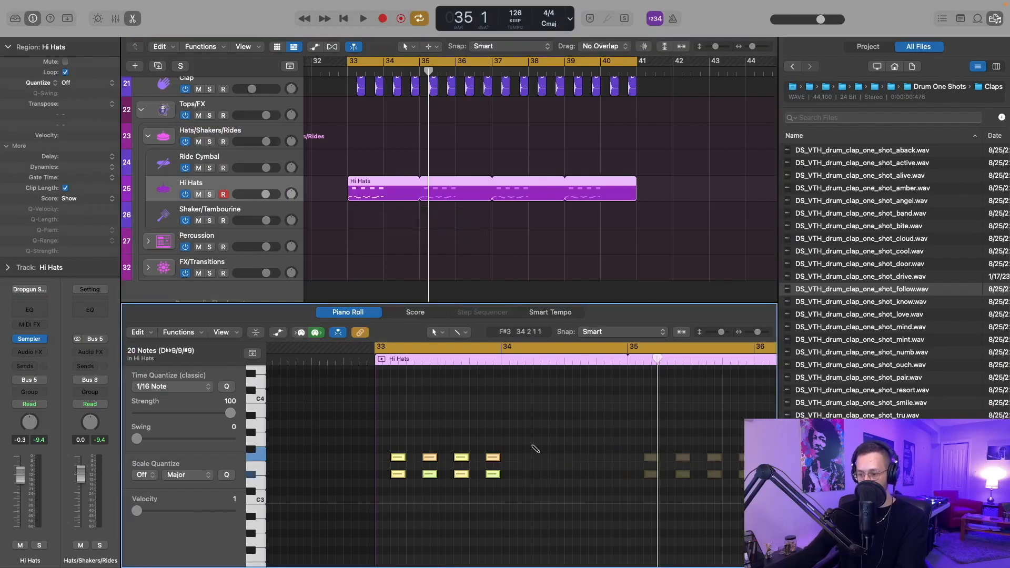
pyautogui.press('super+v')
pyautogui.hscroll(-3, 537, 429)
pyautogui.scroll(2, 537, 429)
pyautogui.hscroll(4, 536, 428)
pyautogui.scroll(-3, 537, 430)
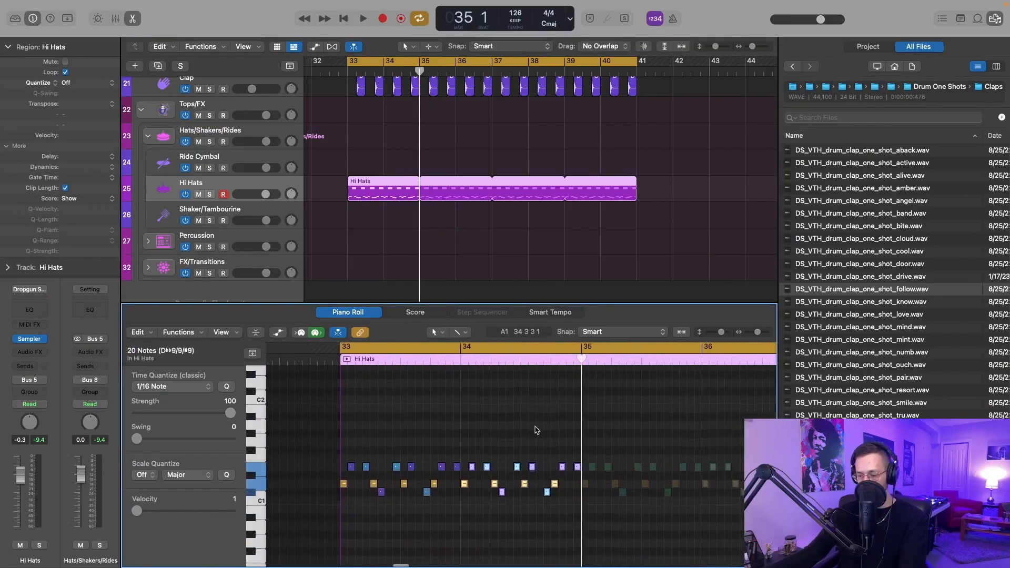
pyautogui.click(524, 424)
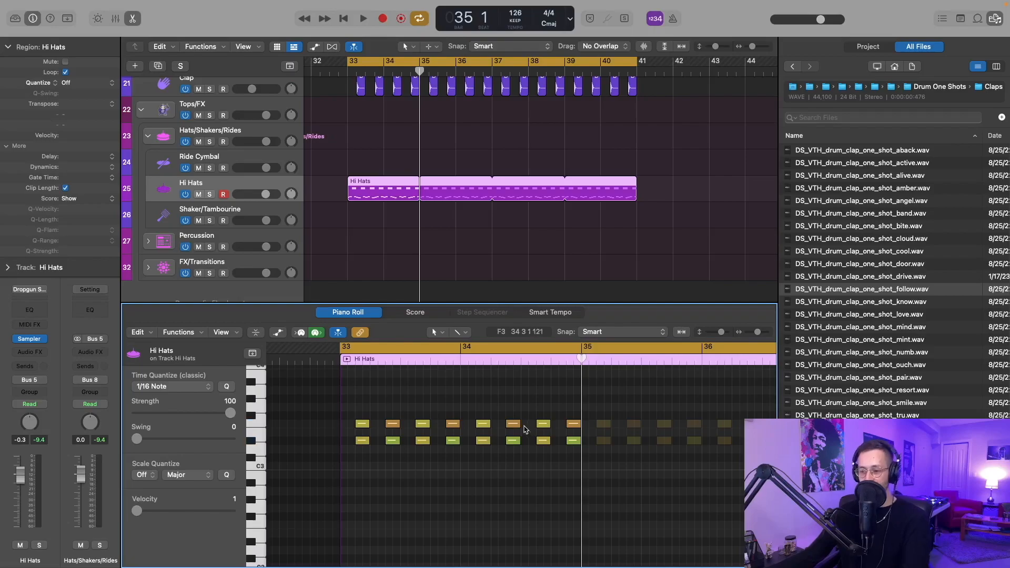
# - Split the F3 hat note before 34 4, raise its second part to F#3 with velocity 61, and play the loop
pyautogui.press('super+Right')
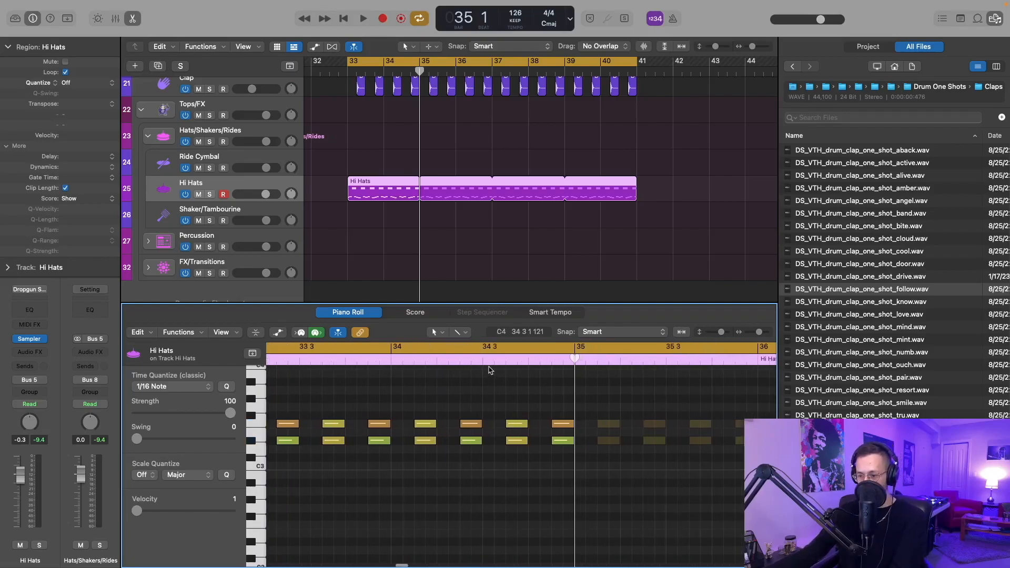
pyautogui.click(519, 362)
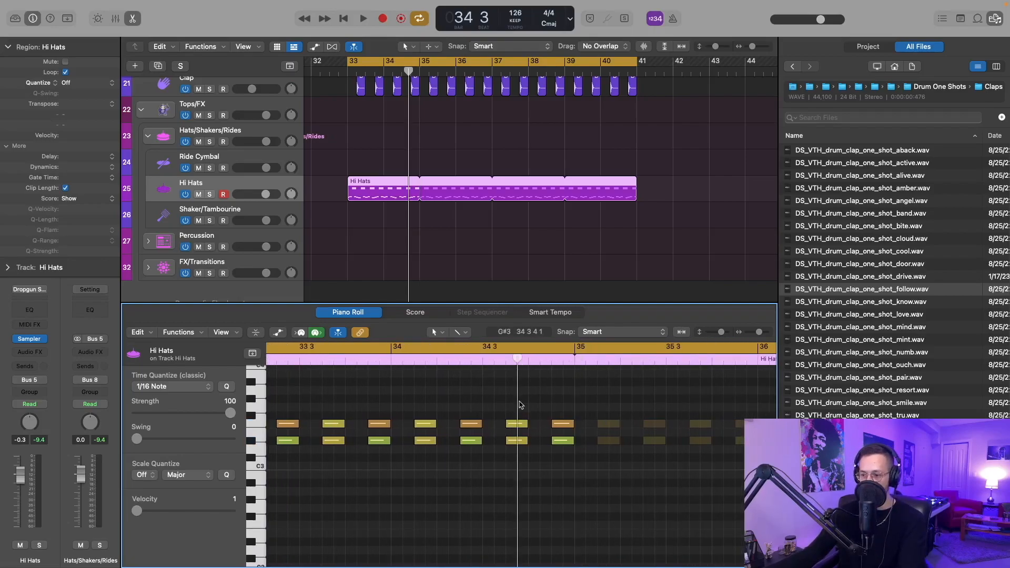
pyautogui.click(518, 424)
pyautogui.press('super+Left')
pyautogui.moveTo(202, 511); pyautogui.dragTo(180, 513)
pyautogui.press('space')
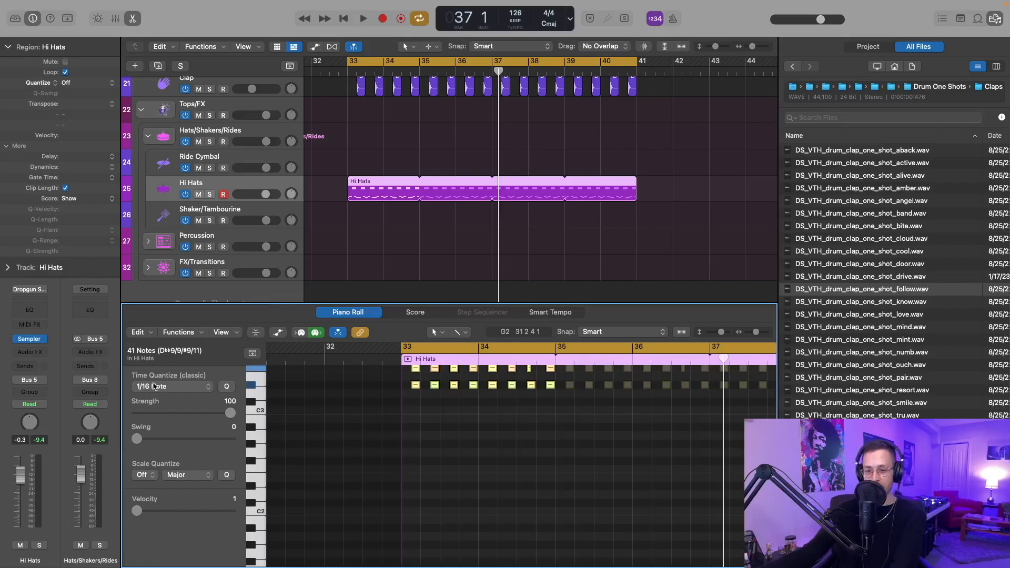
# - Quantize all the Hi Hats notes to 1/16 Swing B and play the loop
pyautogui.click(163, 388)
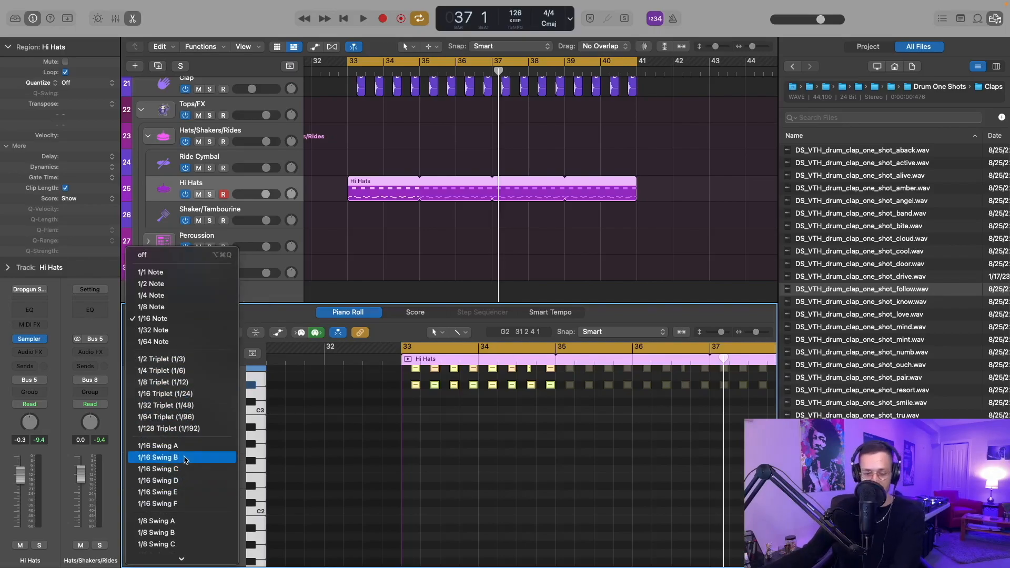
pyautogui.click(185, 458)
pyautogui.click(227, 387)
pyautogui.press('space')
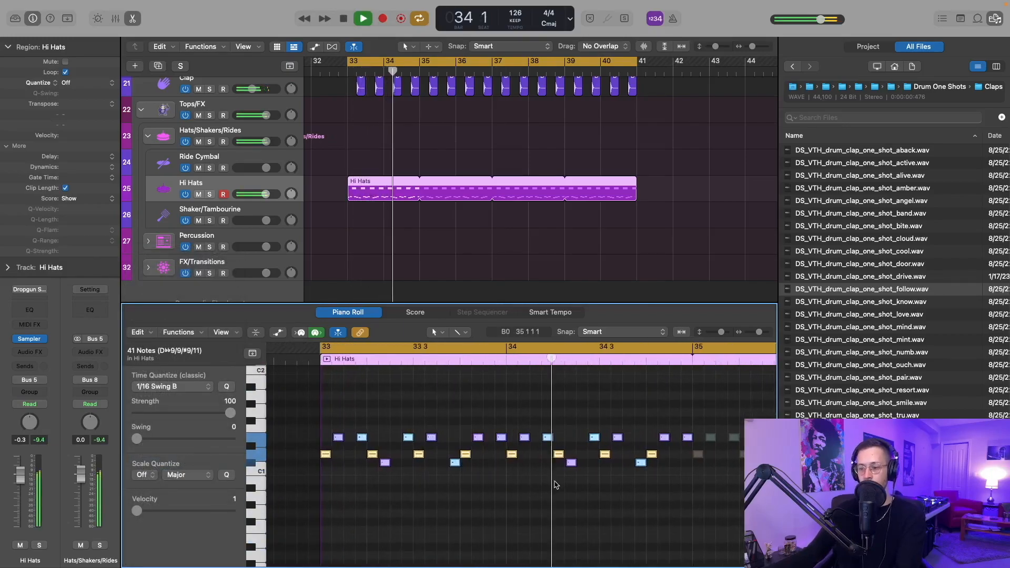
pyautogui.scroll(2, 557, 487)
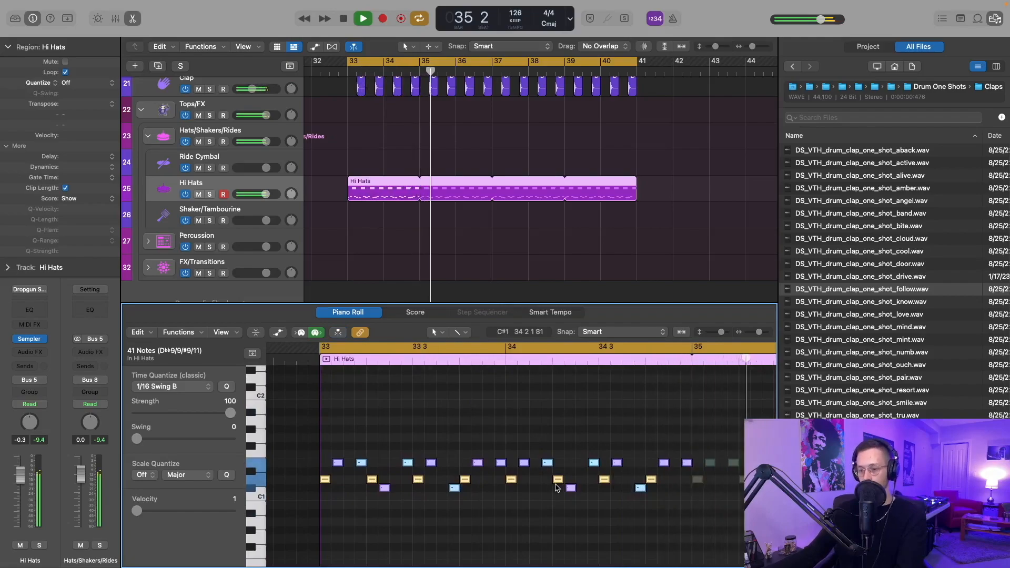
pyautogui.press('space')
# - Quantize the notes of both Bass regions to 1/16 Swing B and play the loop
pyautogui.scroll(4, 557, 486)
pyautogui.scroll(15, 349, 220)
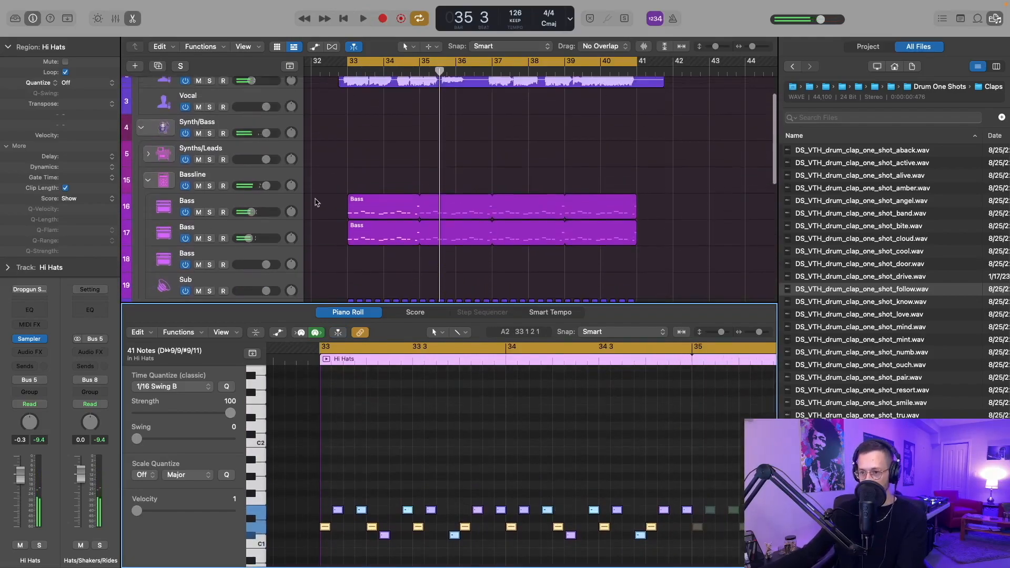
pyautogui.moveTo(319, 186); pyautogui.dragTo(371, 245)
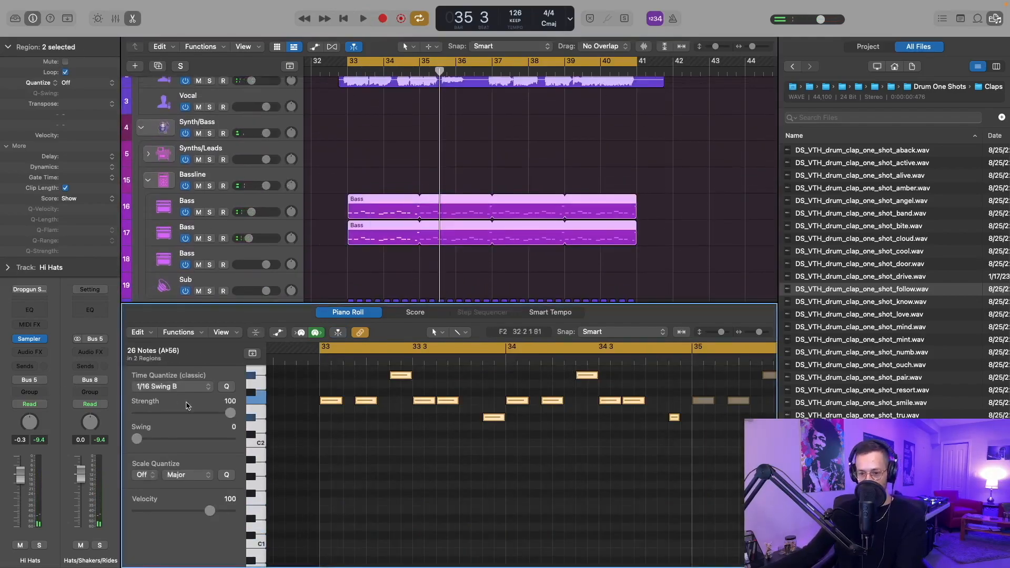
pyautogui.press('space')
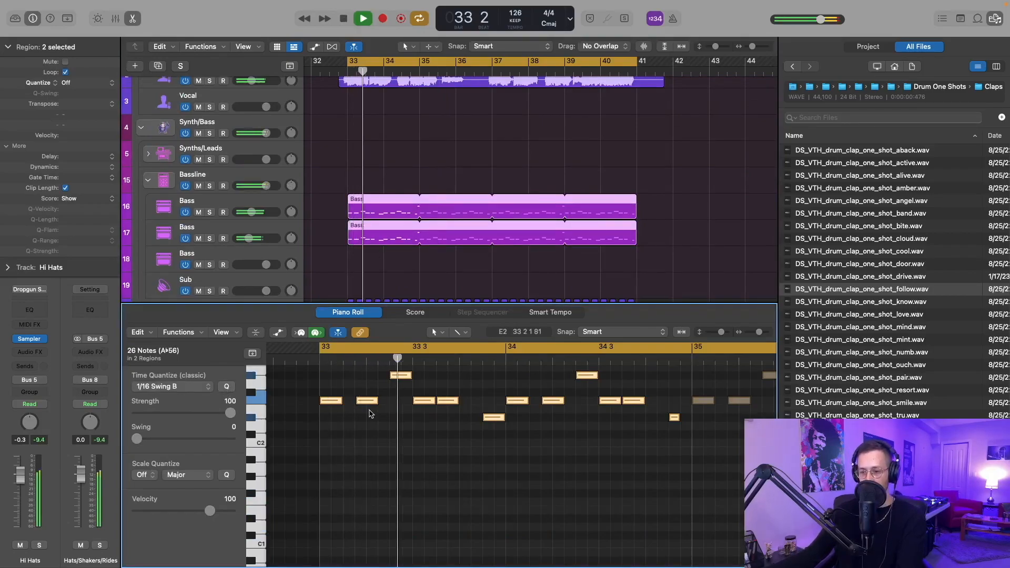
pyautogui.scroll(-2, 452, 423)
pyautogui.scroll(-3, 457, 428)
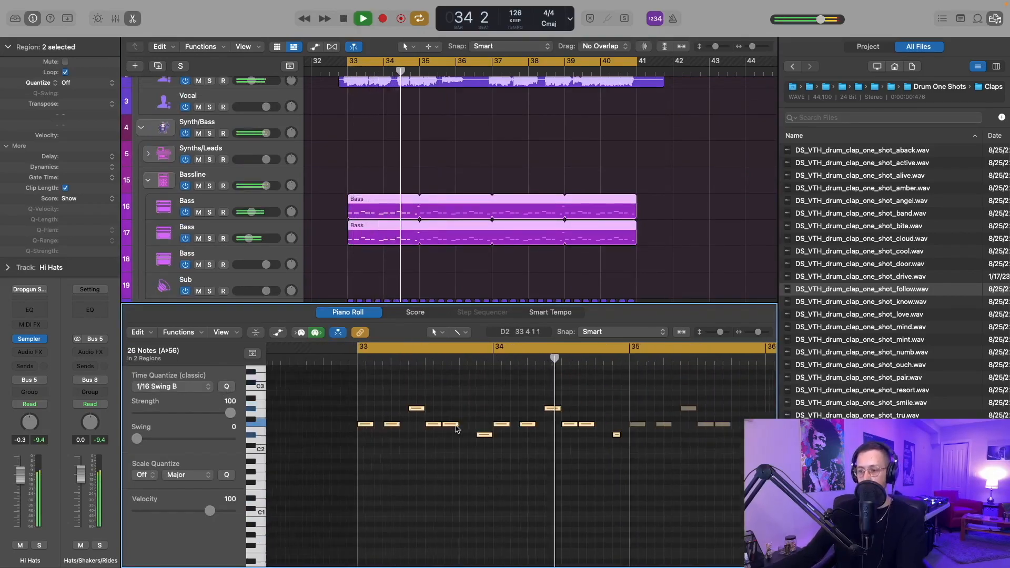
pyautogui.scroll(2, 457, 429)
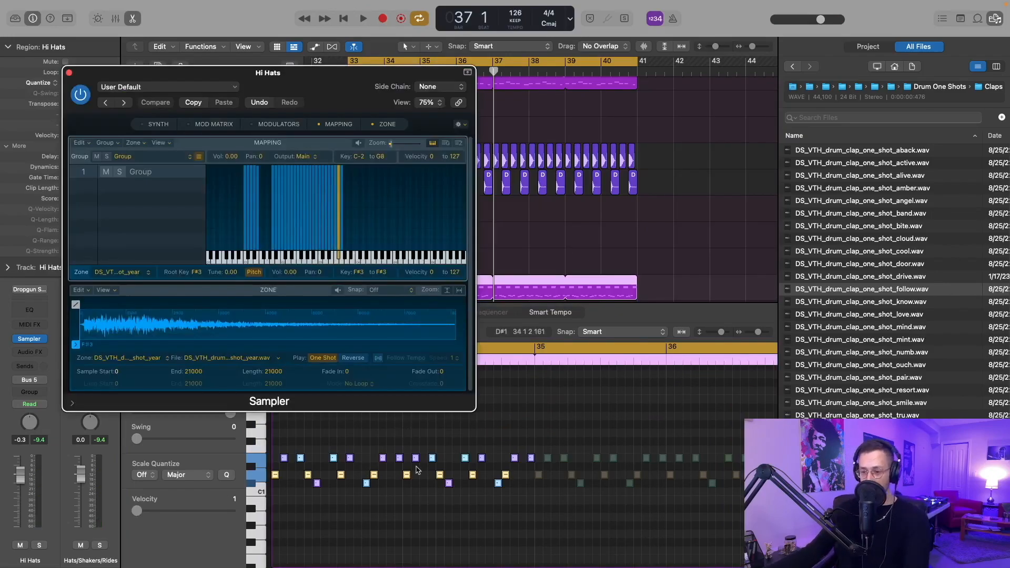
# - In the Hi Hats Sampler, pan the D1 zone to -4 and the C#1 zone to -3, and adjust the E1 zone's pan
pyautogui.click(406, 476)
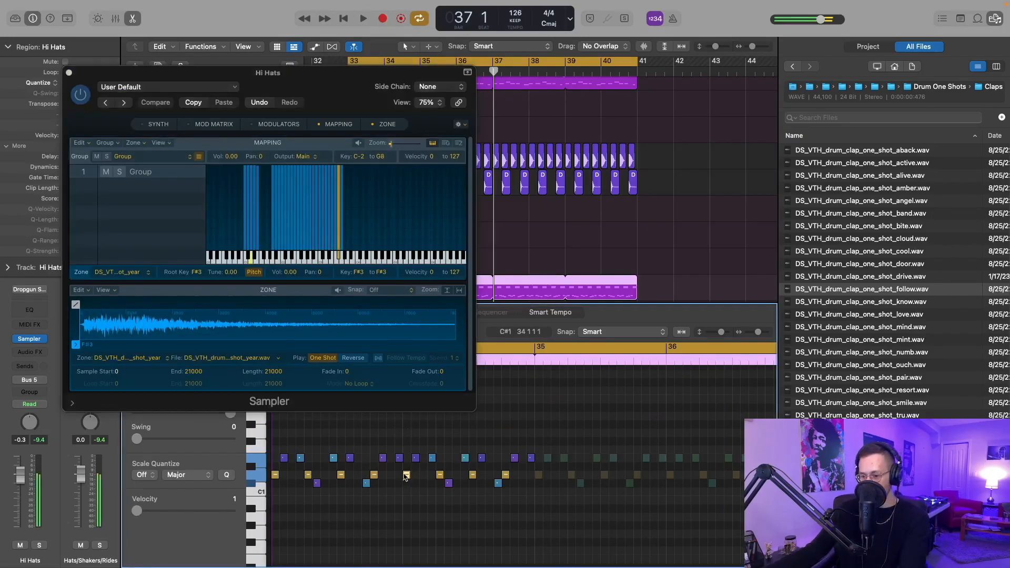
pyautogui.moveTo(319, 272); pyautogui.dragTo(320, 277)
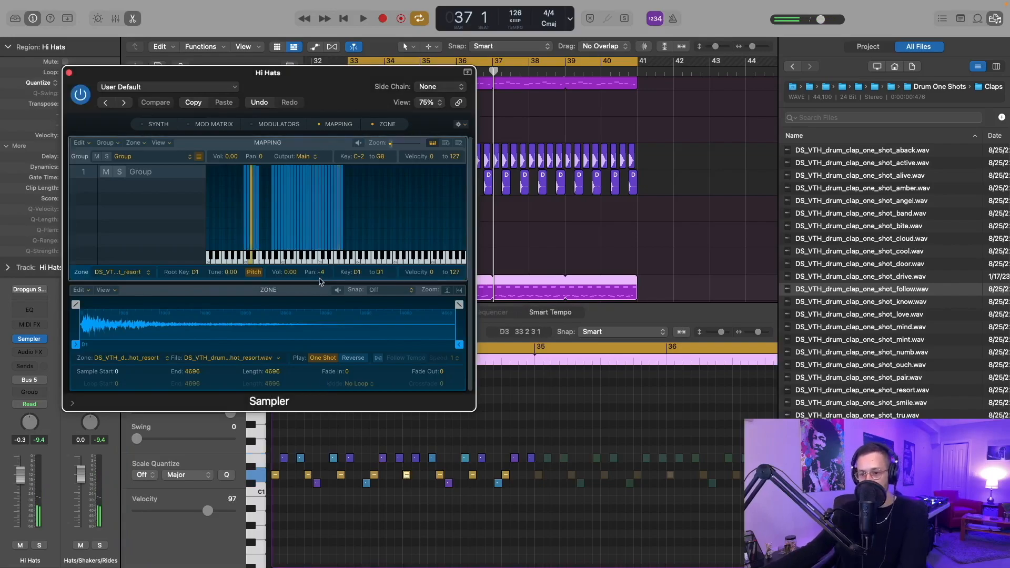
pyautogui.click(383, 458)
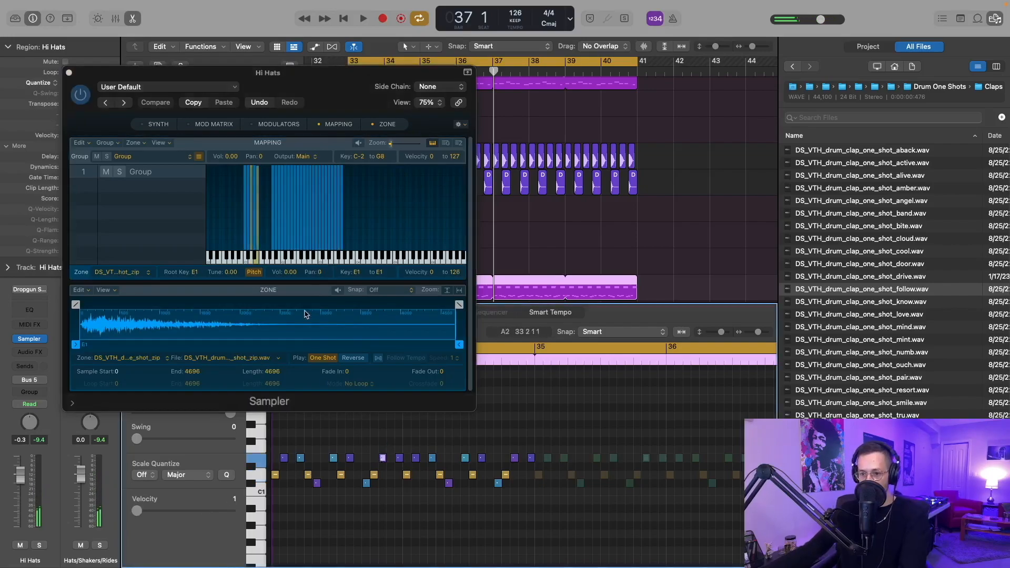
pyautogui.click(320, 273)
pyautogui.click(367, 483)
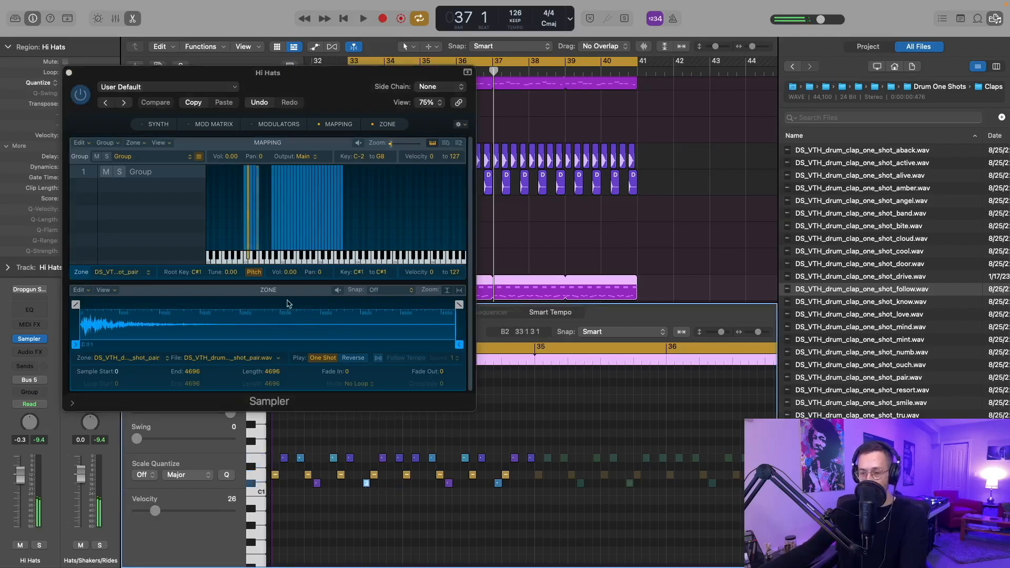
pyautogui.moveTo(319, 278); pyautogui.dragTo(319, 279)
# - Adjust the D#3 zone's pan, set the F#3 zone's pan to -6, and play the loop
pyautogui.scroll(8, 492, 492)
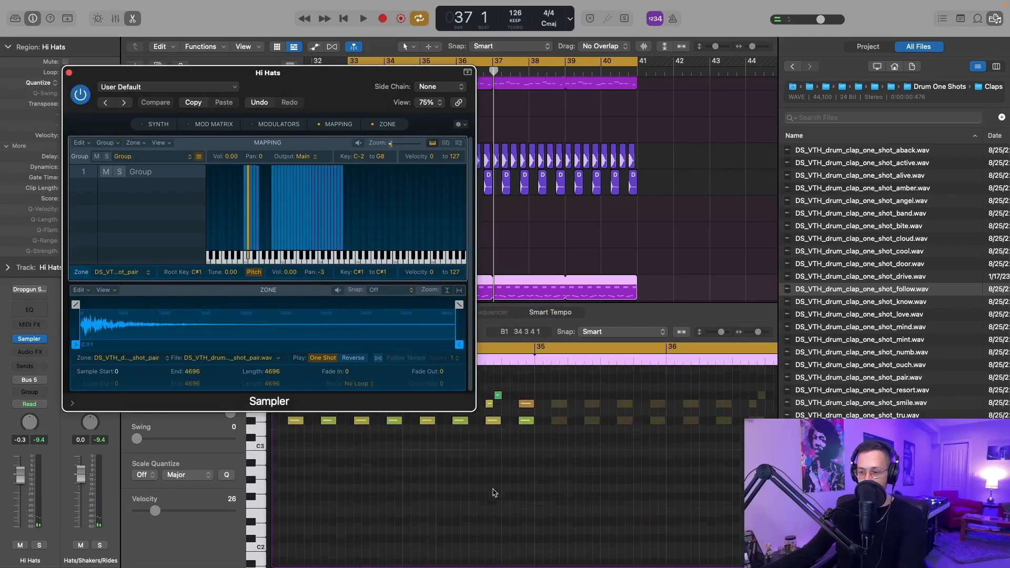
pyautogui.click(493, 454)
pyautogui.click(320, 270)
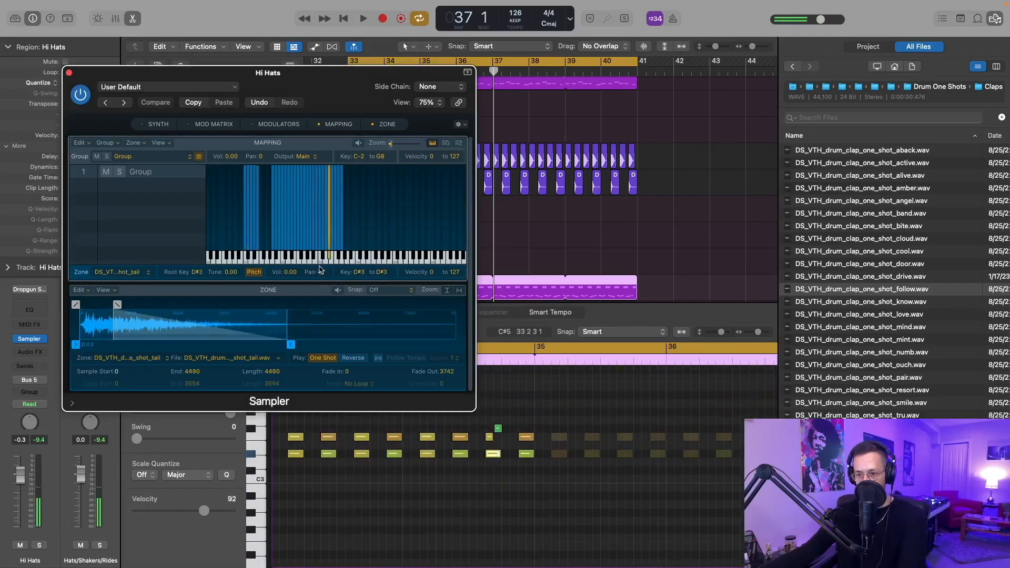
pyautogui.click(495, 427)
pyautogui.click(323, 287)
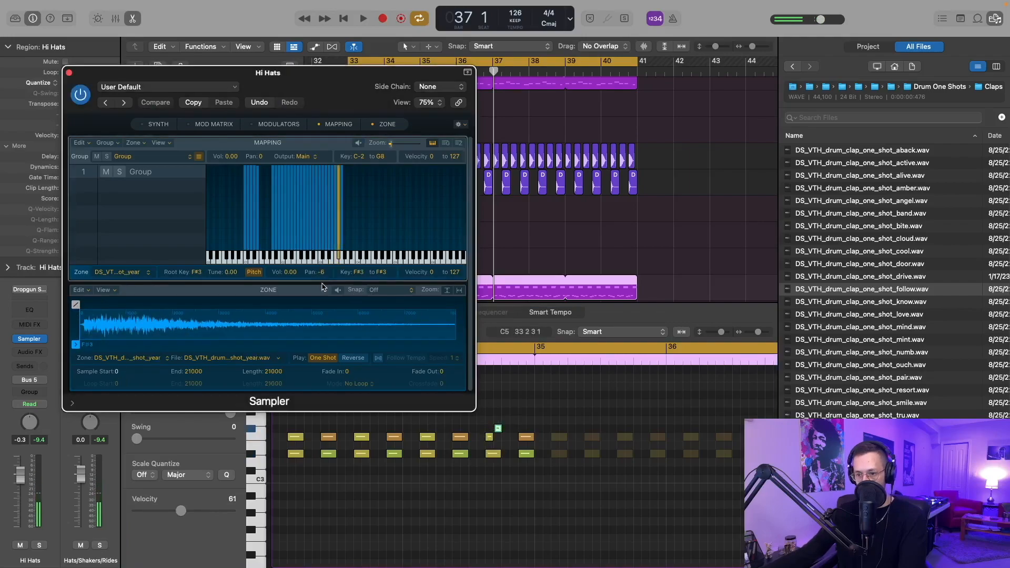
pyautogui.press('space')
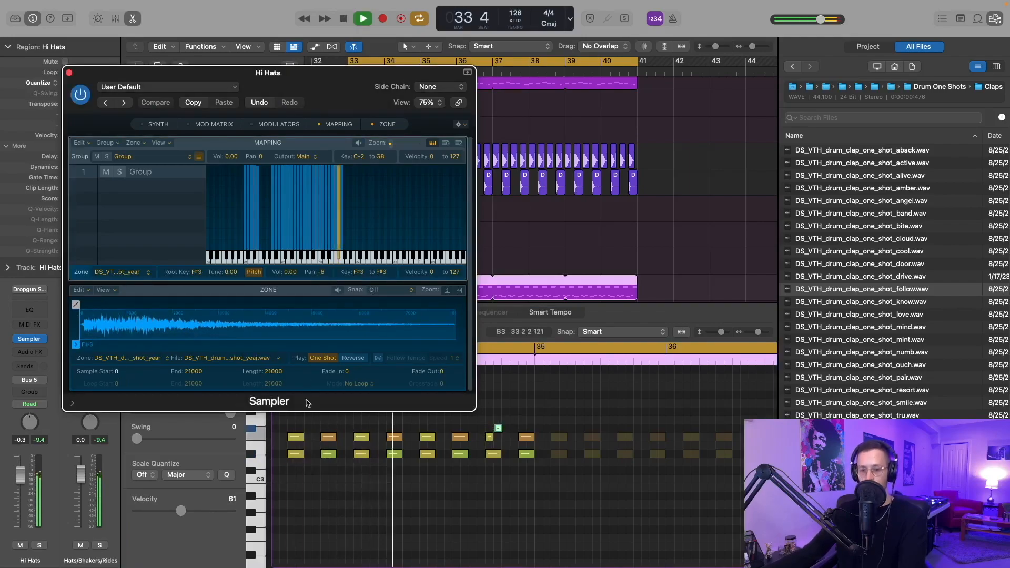
pyautogui.press('super+Left')
pyautogui.press('super+Left')
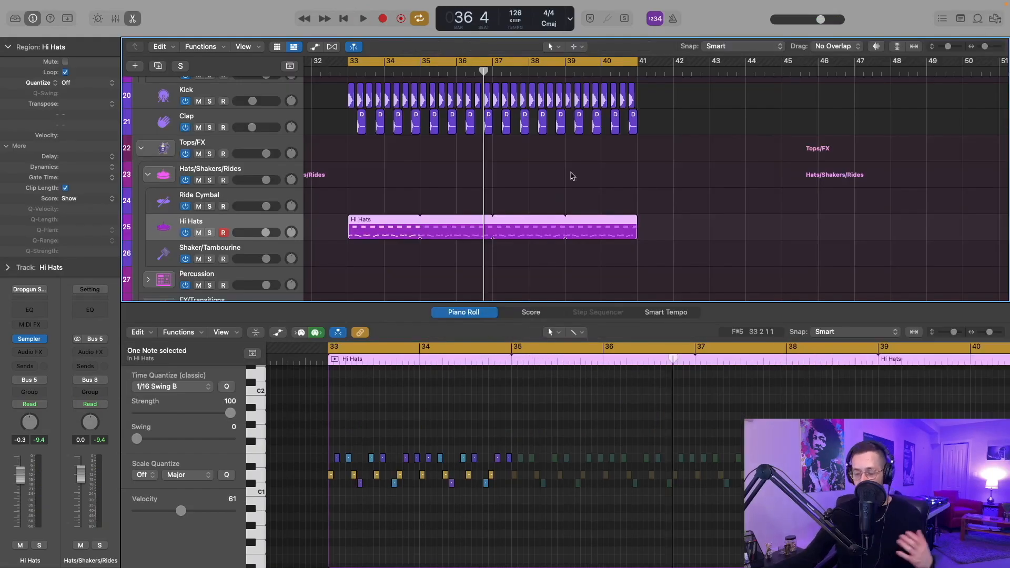
# - Add Neutron 3 Exciter to the soloed Hi Hats track and set its high band to drive 7.3 with mix 65
pyautogui.click(32, 355)
pyautogui.moveTo(36, 377)
pyautogui.click(126, 378)
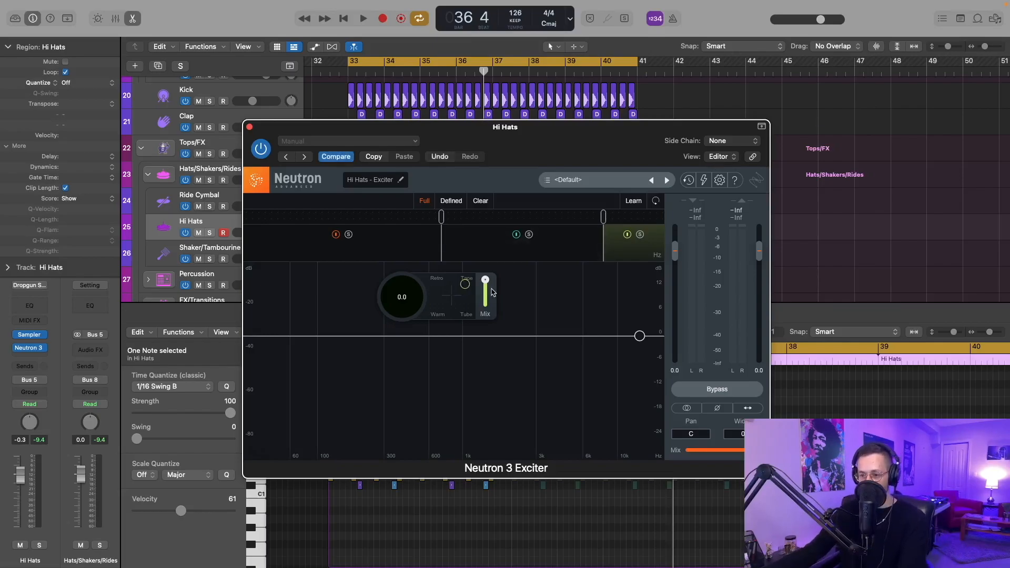
pyautogui.hotkey('ctrl', 's')
pyautogui.moveTo(407, 302); pyautogui.dragTo(409, 272)
pyautogui.press('space')
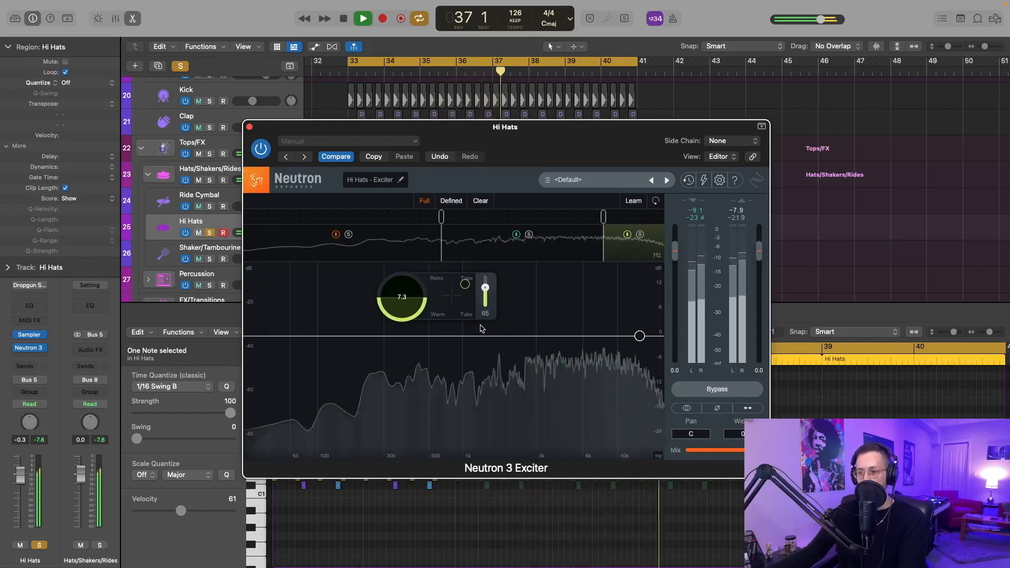
# - Set the exciter's middle band to drive 4.7 with its character towards Tape and a reduced mix
pyautogui.click(587, 251)
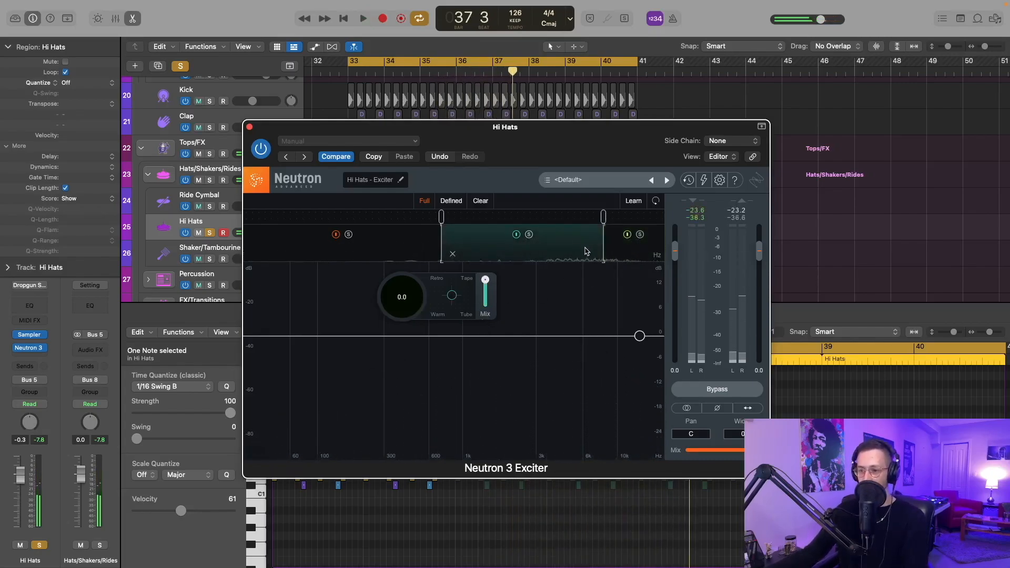
pyautogui.press('space')
pyautogui.moveTo(456, 297); pyautogui.dragTo(463, 293)
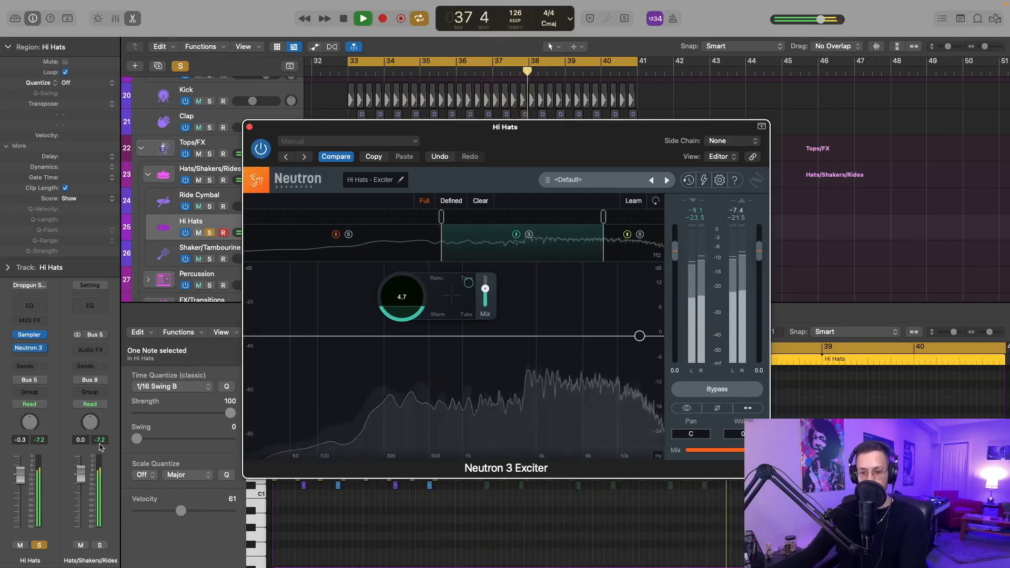
pyautogui.press('space')
pyautogui.click(250, 128)
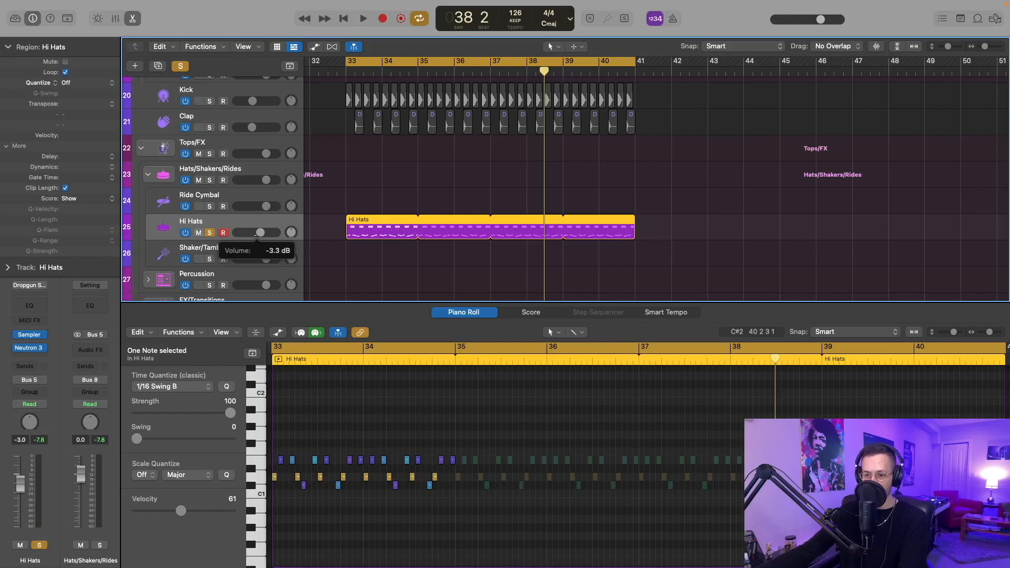
# - Set the Hi Hats volume to -4.0 dB, unsolo the track and play the loop with the full mix
pyautogui.press('space')
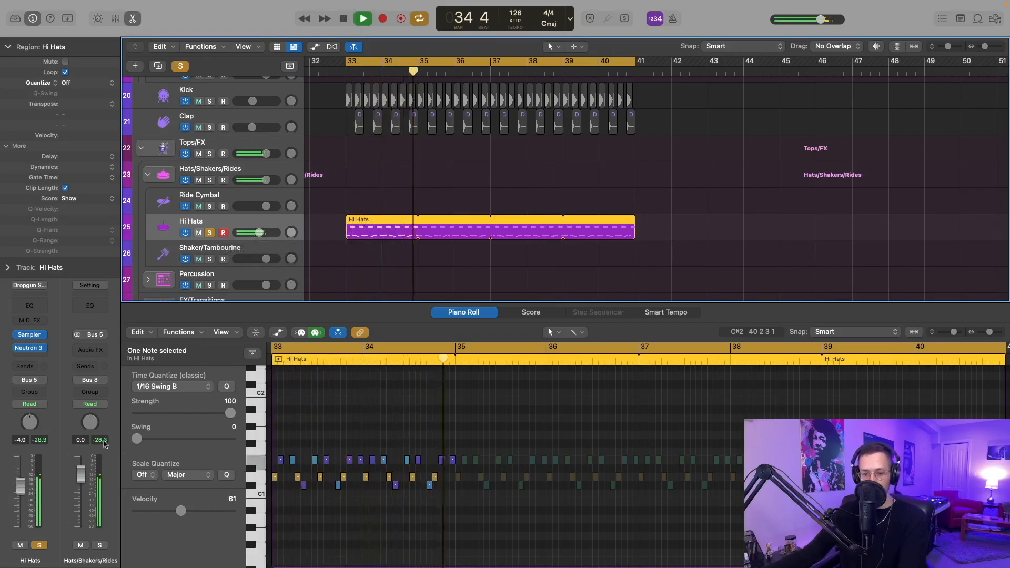
pyautogui.press('space')
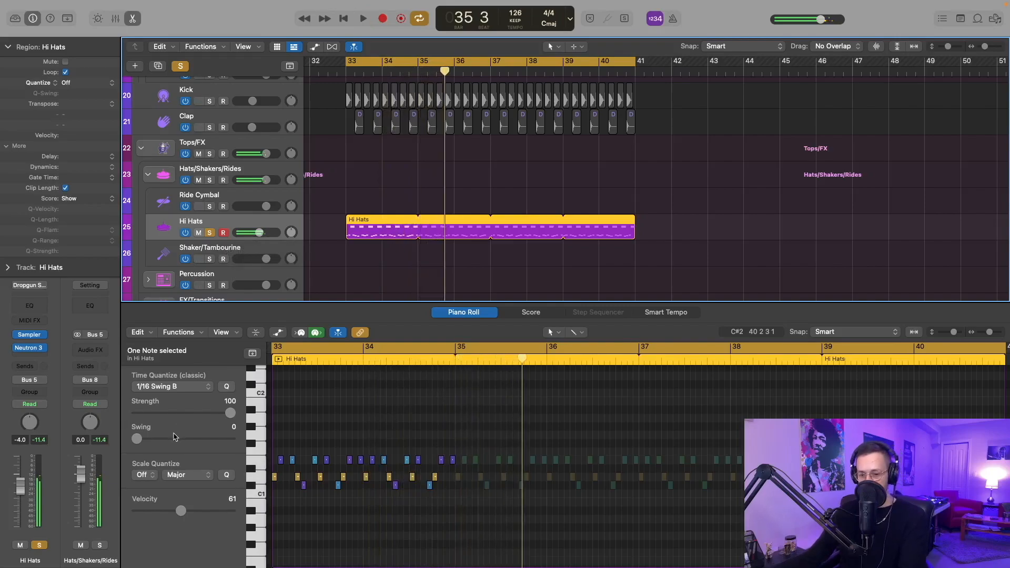
pyautogui.hotkey('ctrl', 's')
pyautogui.press('space')
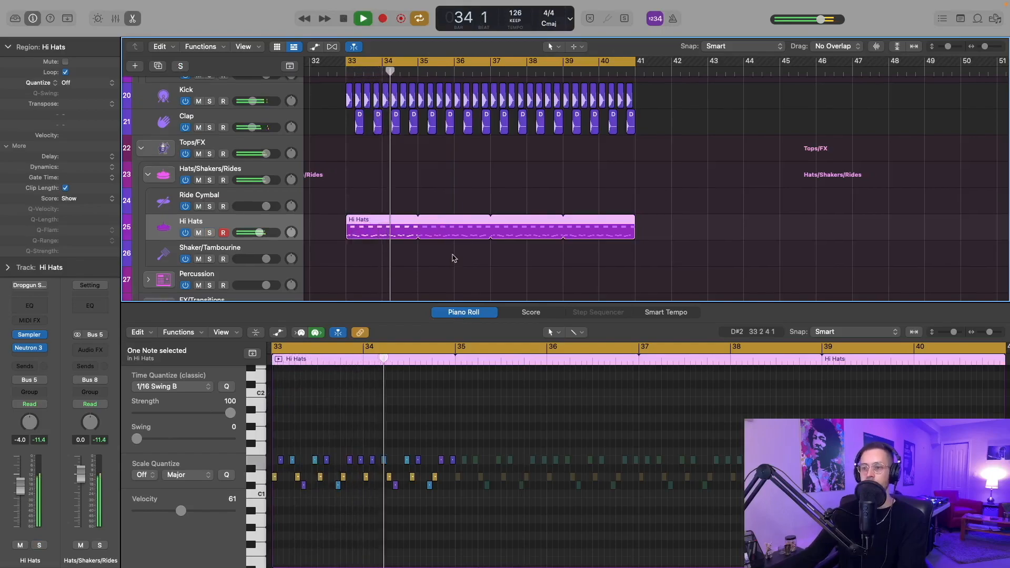
pyautogui.scroll(1, 454, 274)
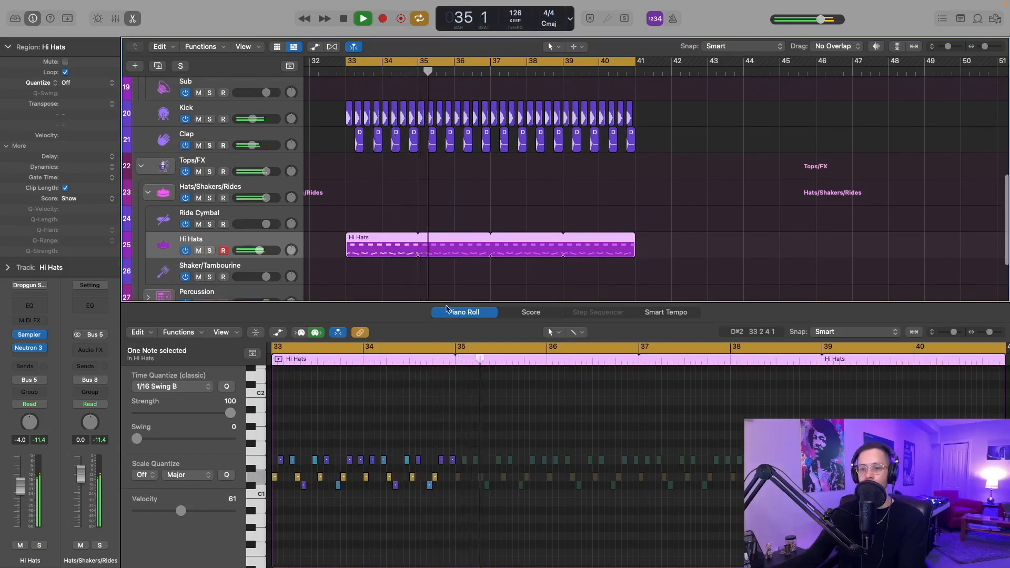
pyautogui.click(453, 113)
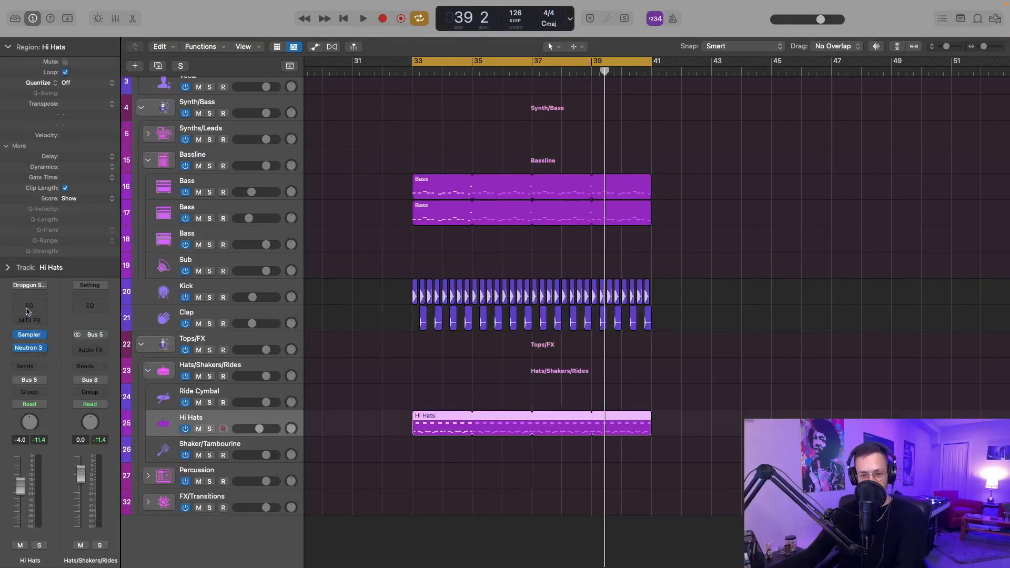
# - Open an EQ on the Hi Hats channel and move one band up in frequency while the loop plays
pyautogui.click(29, 308)
pyautogui.press('space')
pyautogui.moveTo(381, 302); pyautogui.dragTo(547, 305)
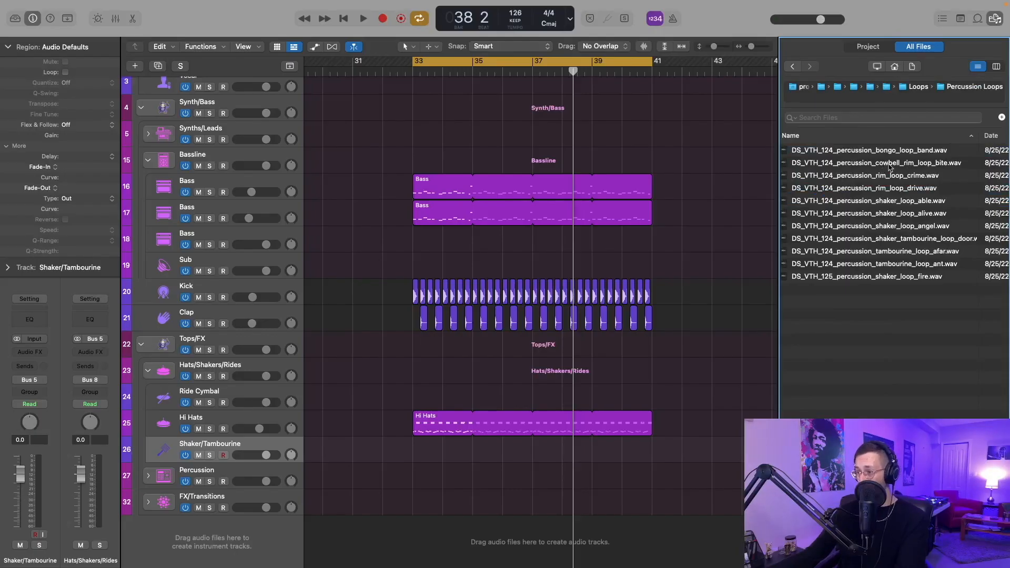
# - Audition the shaker loops and place DS_VTH_124_percussion_shaker_loop_alive on the Shaker/Tambourine track at bar 33
pyautogui.hscroll(-1, 891, 185)
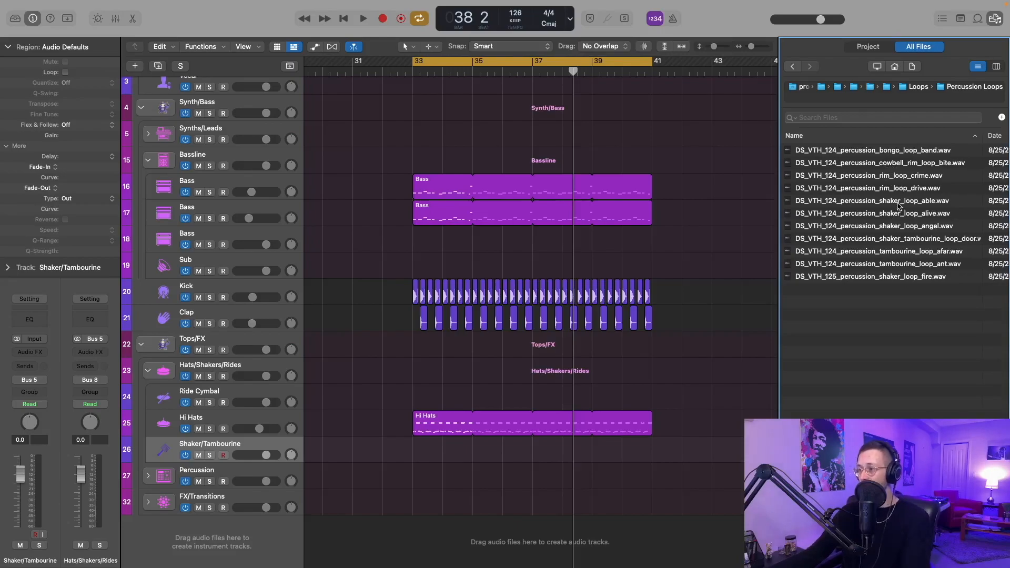
pyautogui.click(898, 202)
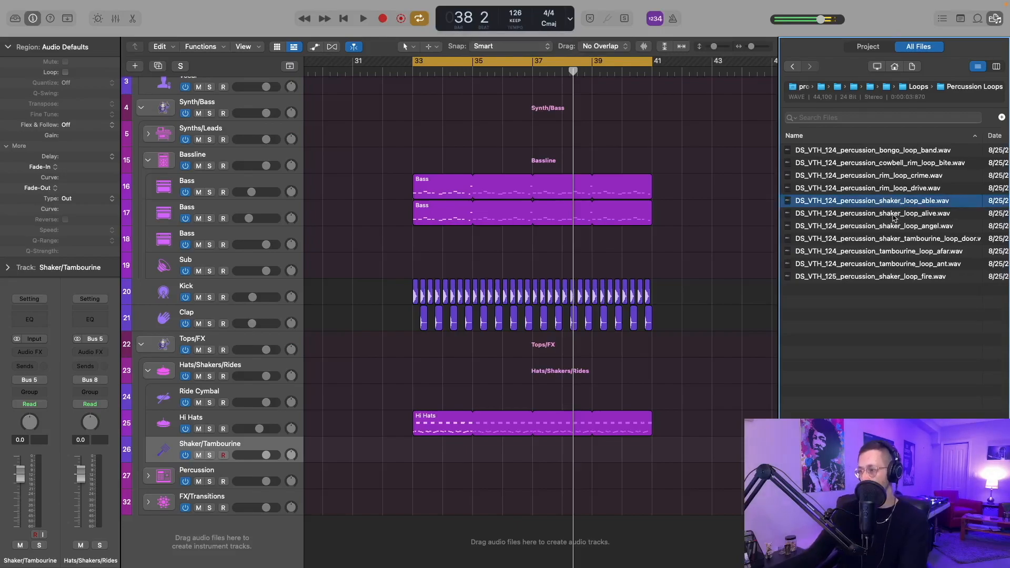
pyautogui.click(895, 214)
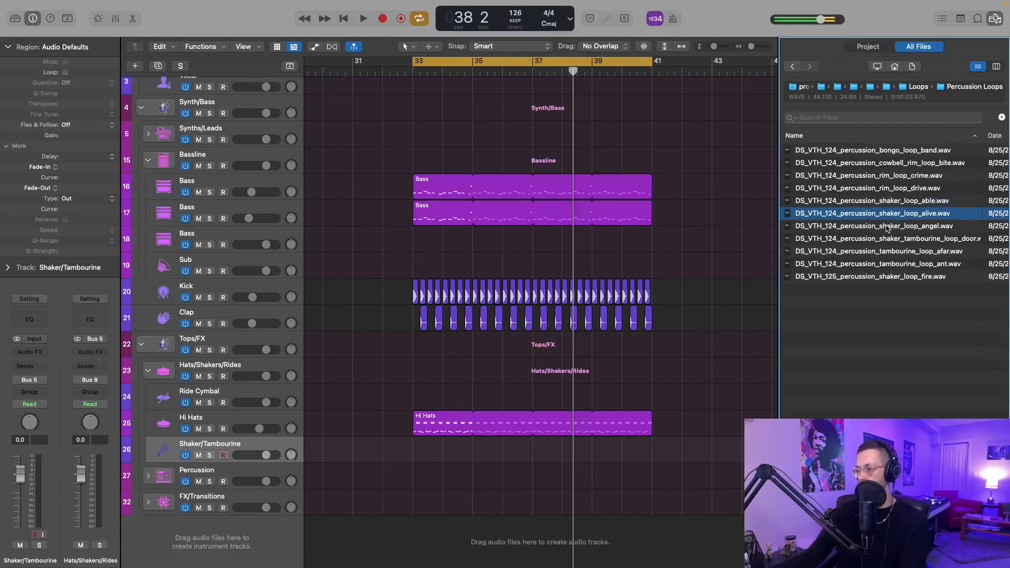
pyautogui.click(889, 227)
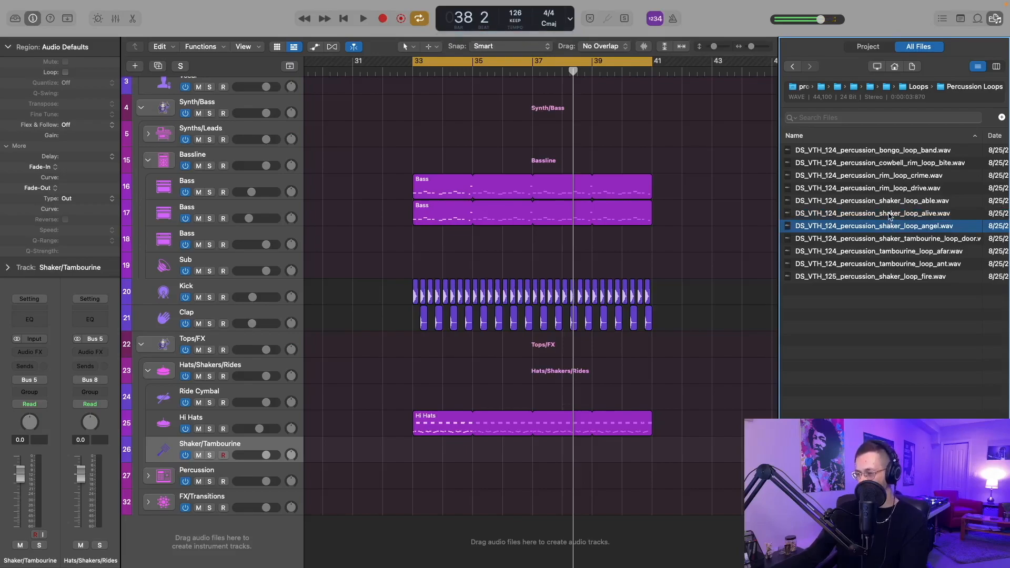
pyautogui.moveTo(887, 218); pyautogui.dragTo(412, 477)
pyautogui.moveTo(412, 477); pyautogui.dragTo(412, 478)
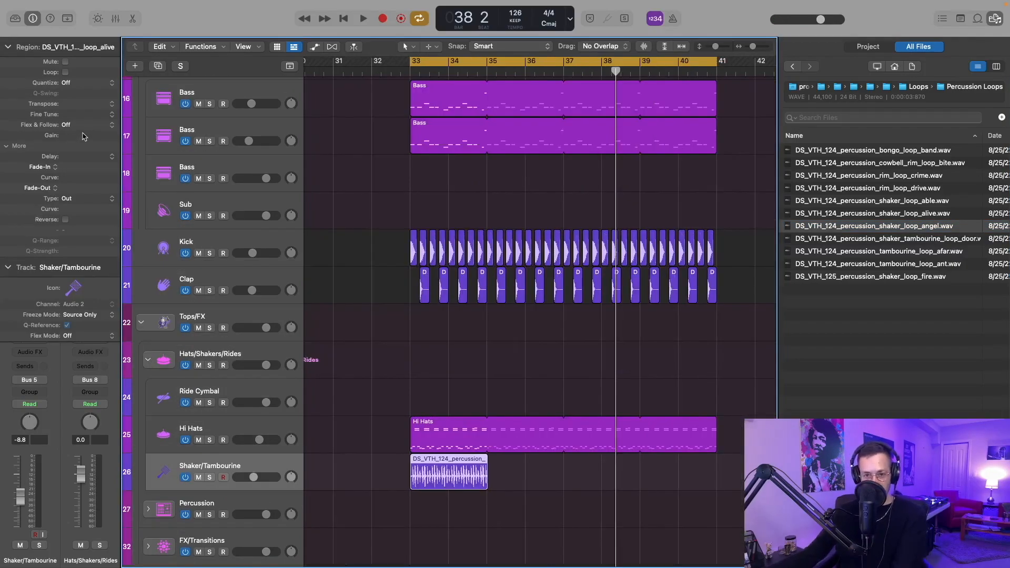
# - Turn on Flex & Follow for the shaker region and set the track's flex mode to Rhythmic
pyautogui.click(68, 125)
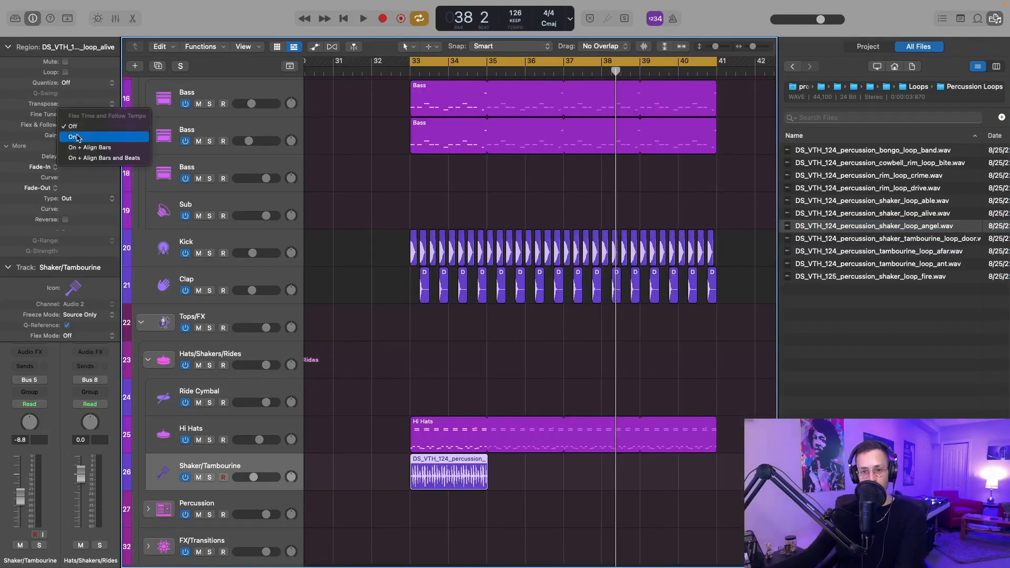
pyautogui.click(79, 135)
pyautogui.click(84, 343)
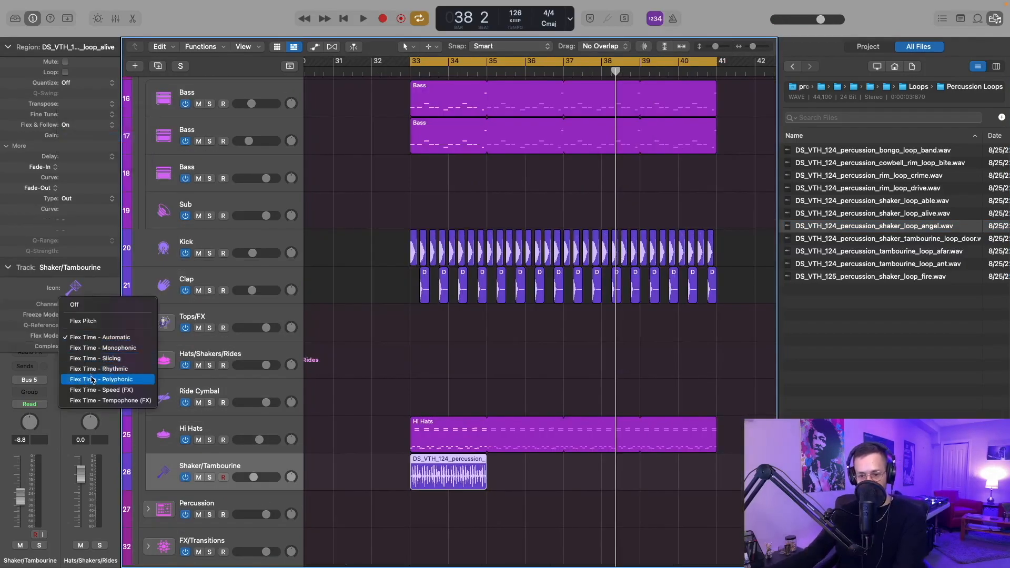
pyautogui.click(95, 369)
pyautogui.press('super+Right')
pyautogui.press('super+Right')
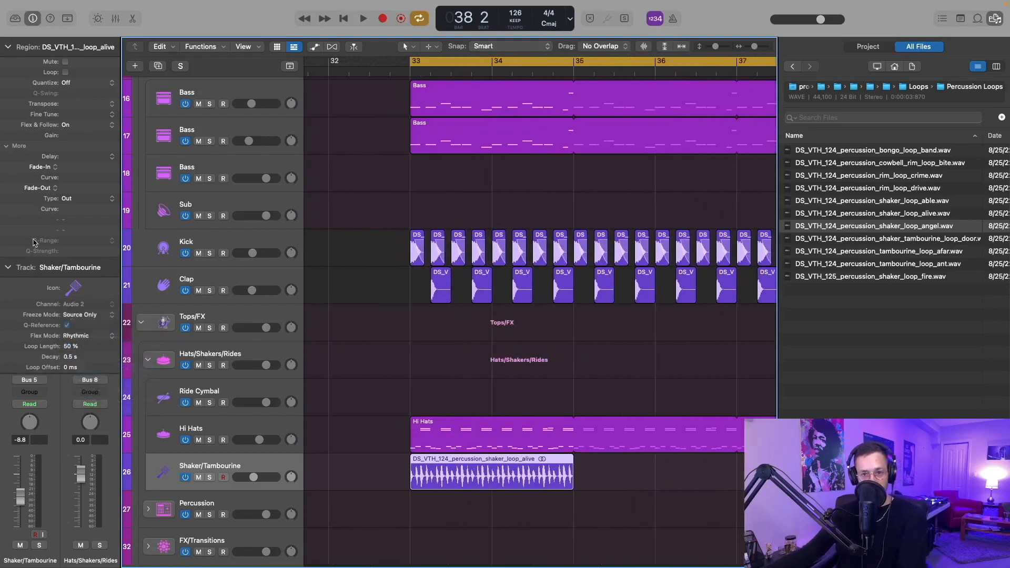
# - Quantize the shaker region to 1/16 Swing B and set the Shaker/Tambourine volume to -14.0 dB while checking playback
pyautogui.click(84, 83)
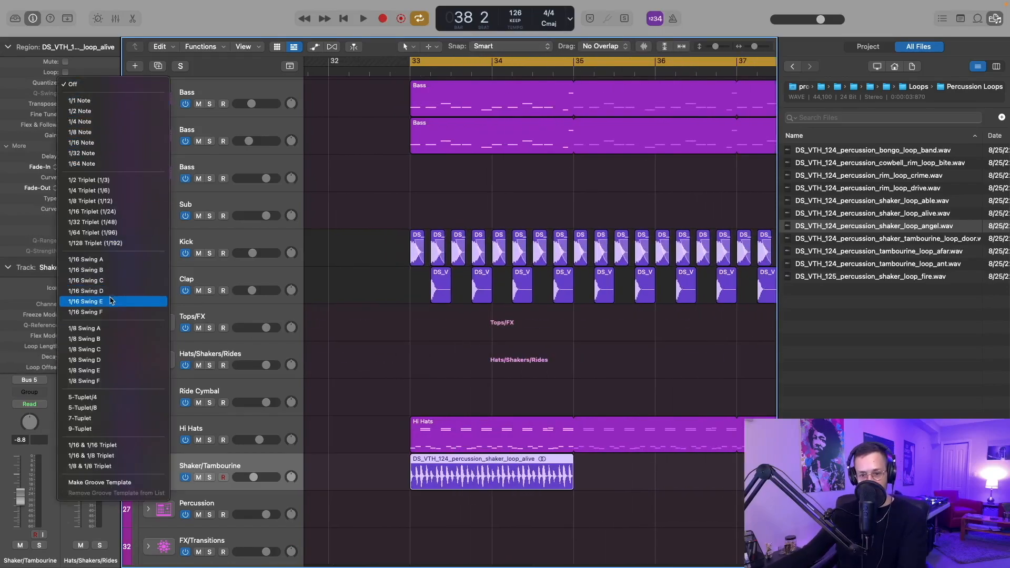
pyautogui.click(97, 270)
pyautogui.press('space')
pyautogui.moveTo(254, 477); pyautogui.dragTo(249, 478)
pyautogui.press('super+Left')
pyautogui.press('space')
pyautogui.click(8, 48)
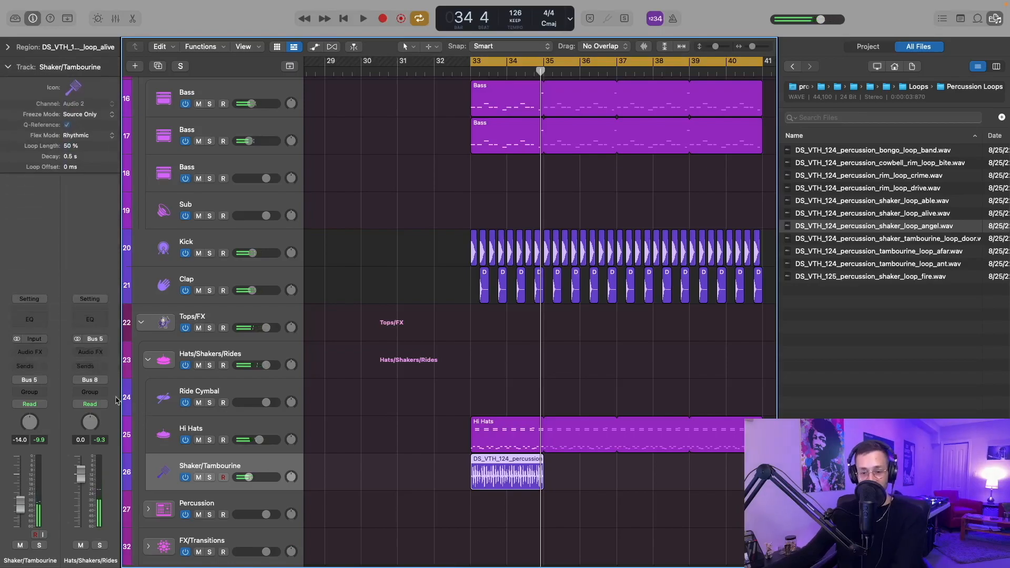
# - Insert a stereo kHs Transient Shaper with reduced sustain on the Shaker/Tambourine track and cut its low end with a Channel EQ
pyautogui.click(47, 352)
pyautogui.moveTo(56, 428)
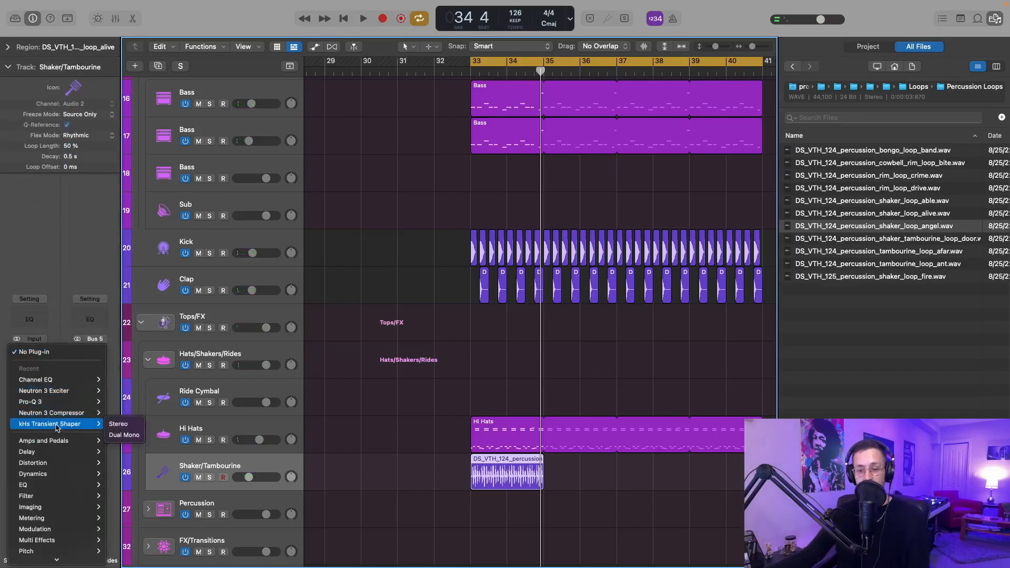
pyautogui.click(119, 424)
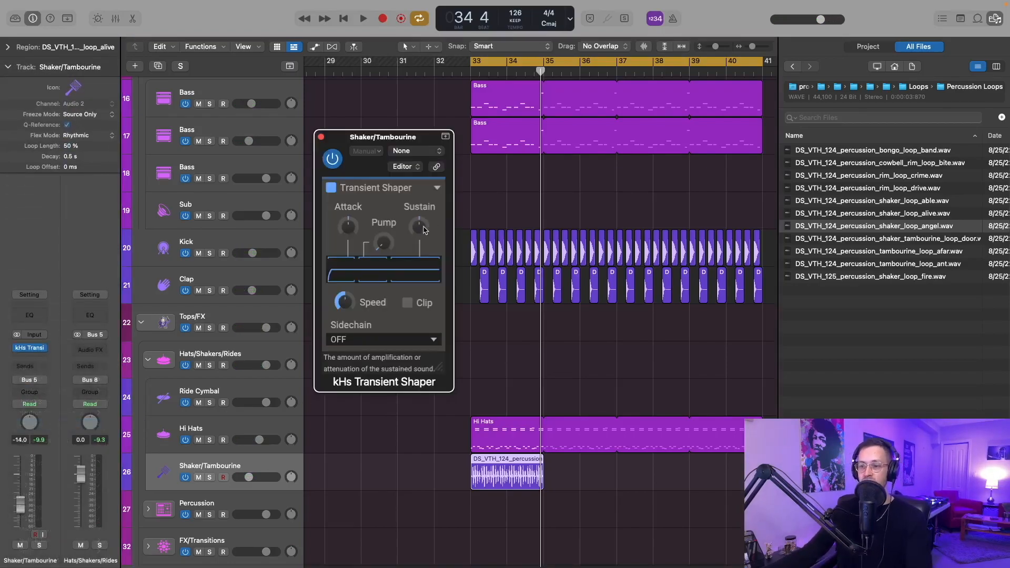
pyautogui.press('s')
pyautogui.press('space')
pyautogui.moveTo(422, 228); pyautogui.dragTo(422, 266)
pyautogui.moveTo(344, 302); pyautogui.dragTo(634, 322)
pyautogui.click(30, 315)
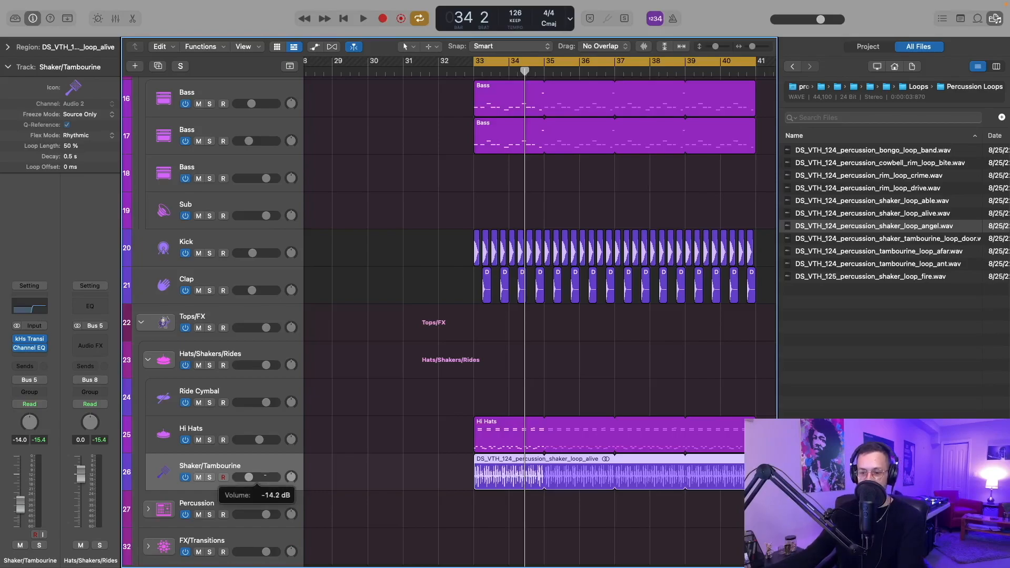
# - Loop the shaker region to bar 41 and set the Shaker/Tambourine volume to -15.6 dB during playback
pyautogui.press('space')
pyautogui.moveTo(265, 480); pyautogui.dragTo(248, 477)
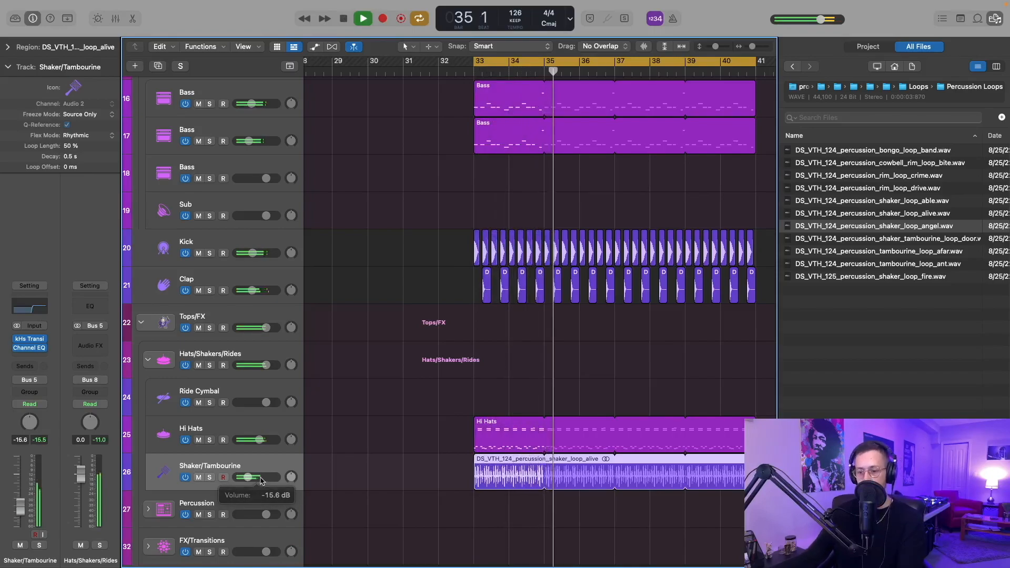
pyautogui.keyDown('ctrl'); pyautogui.keyDown('alt'); pyautogui.click(385, 480); pyautogui.keyUp('alt'); pyautogui.keyUp('ctrl')
# - Unmute the Vocals stack and play the loop with the vocal hook from bar 33
pyautogui.hscroll(2, 370, 490)
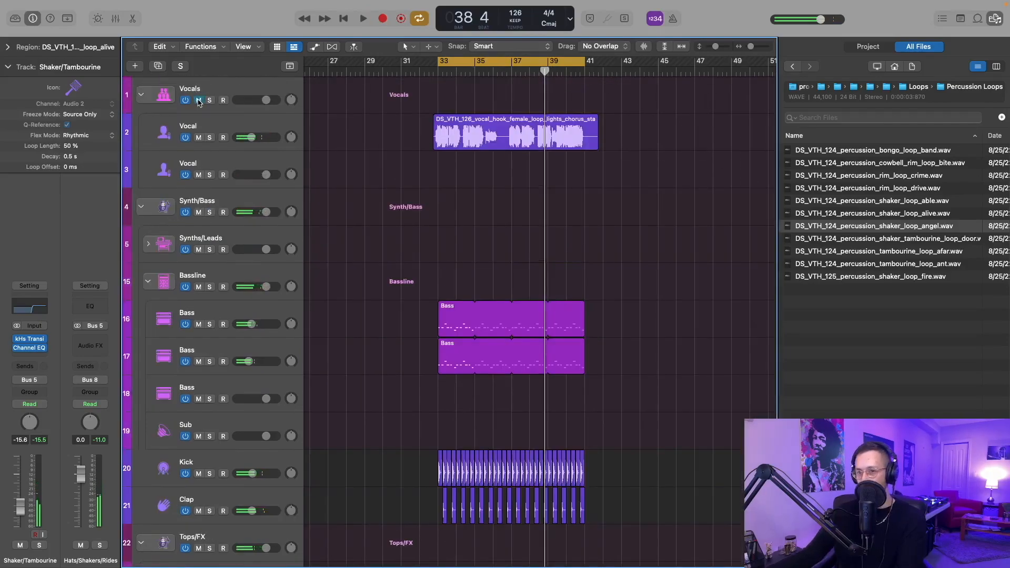
pyautogui.press('space')
pyautogui.press('super+Right')
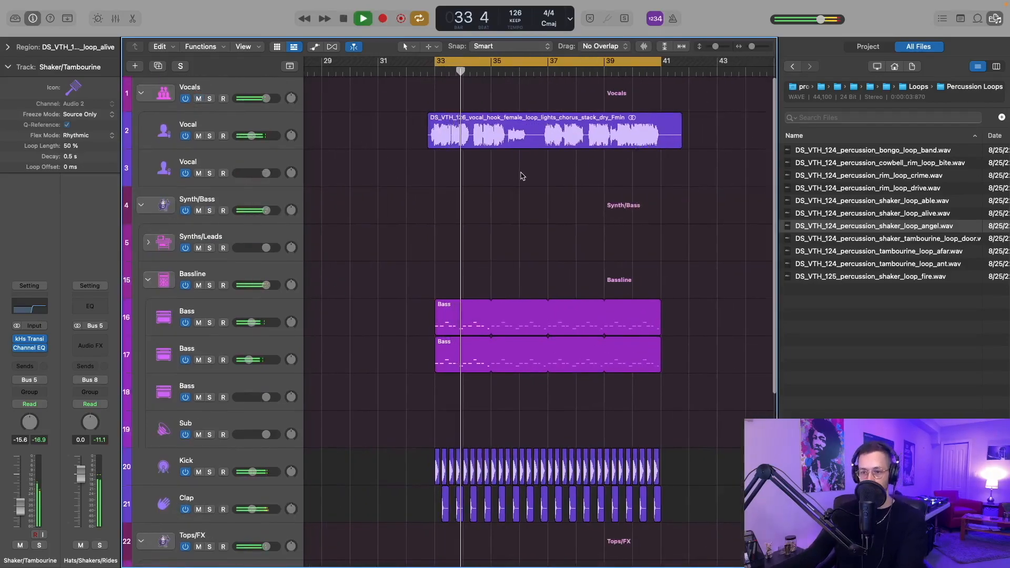
pyautogui.scroll(-1, 495, 191)
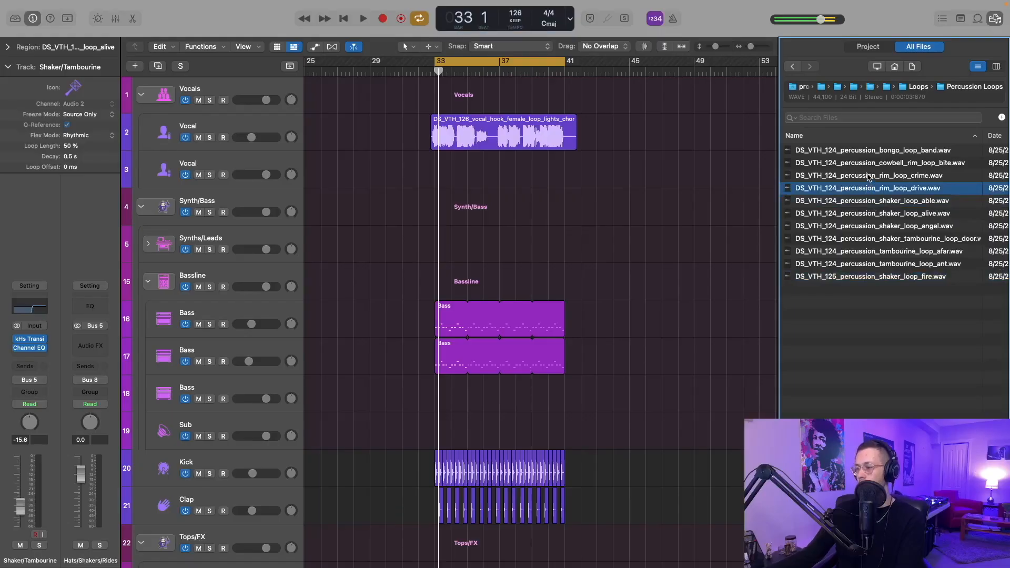
# - Audition the rim, cowbell and bongo loops and place DS_VTH_124_percussion_rim_loop_crime at bar 33 on the first Percussion sub-track, at -11.6 dB
pyautogui.click(870, 177)
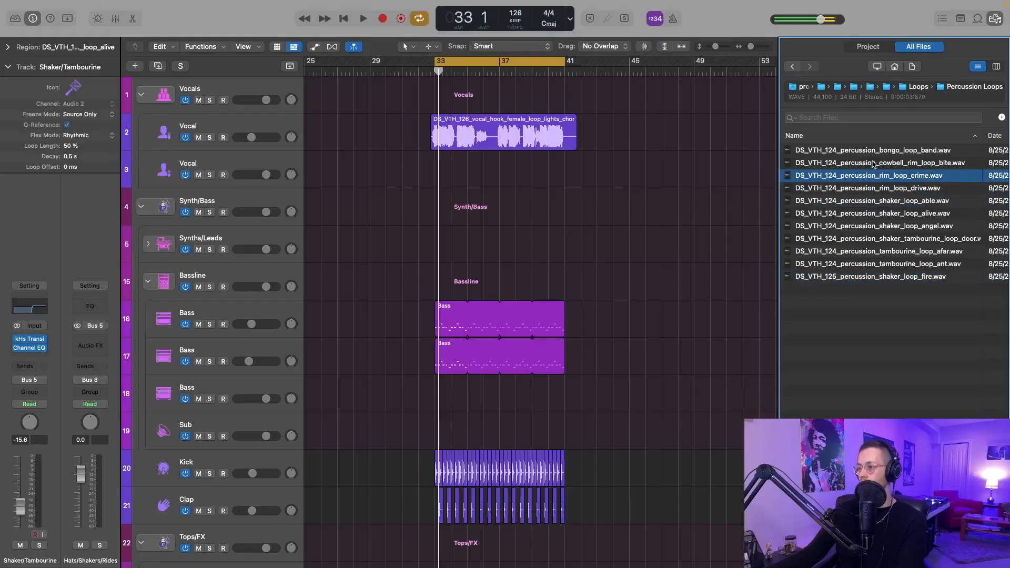
pyautogui.click(873, 162)
pyautogui.click(872, 155)
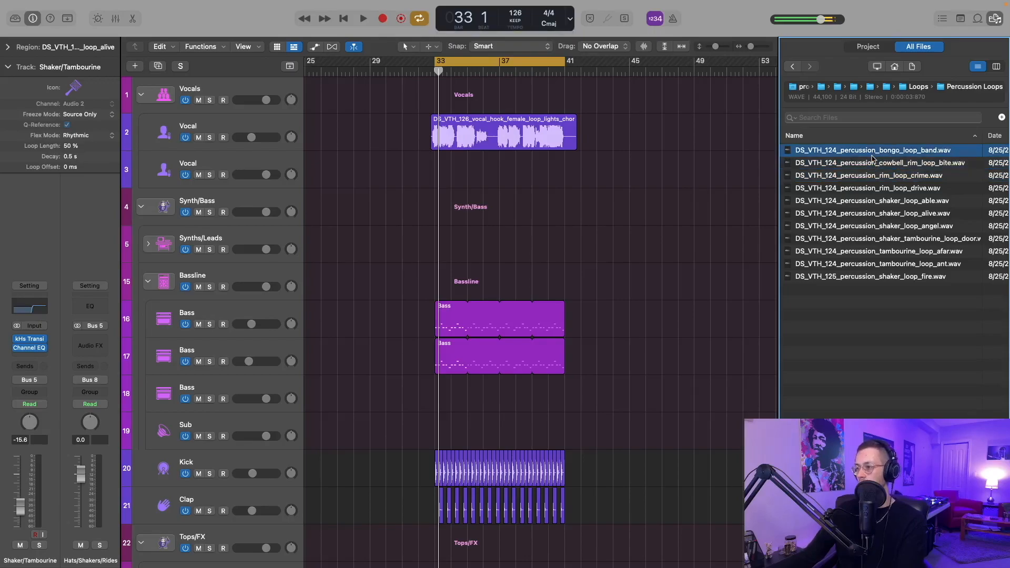
pyautogui.click(876, 179)
pyautogui.scroll(-10, 473, 368)
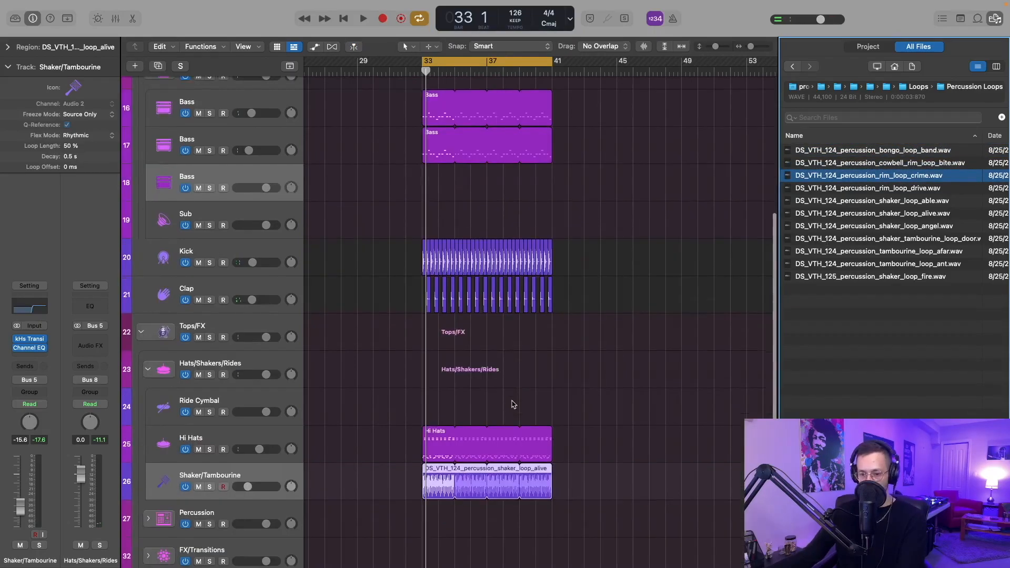
pyautogui.click(149, 460)
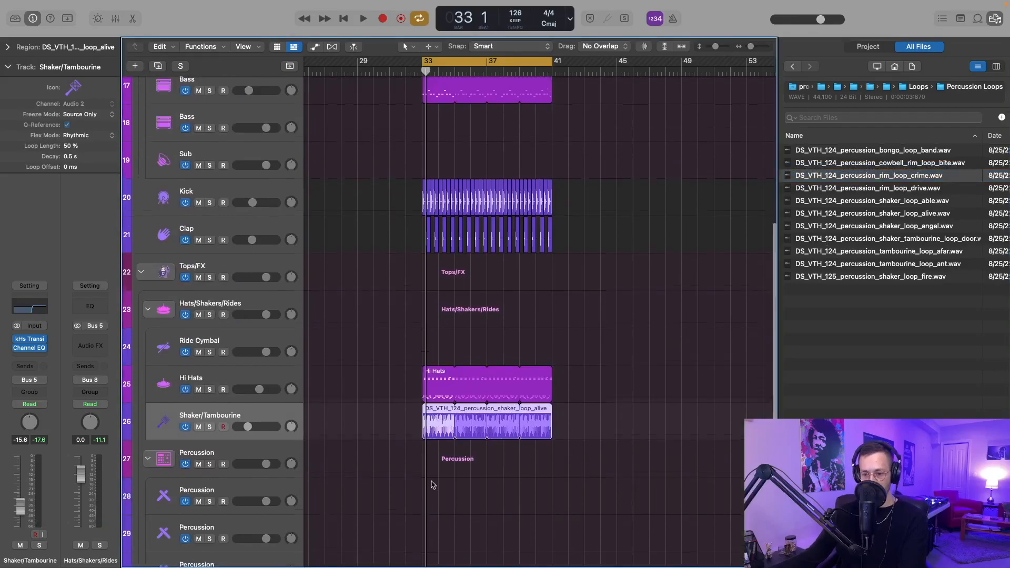
pyautogui.scroll(-3, 411, 492)
pyautogui.moveTo(844, 179); pyautogui.dragTo(440, 369)
pyautogui.click(301, 362)
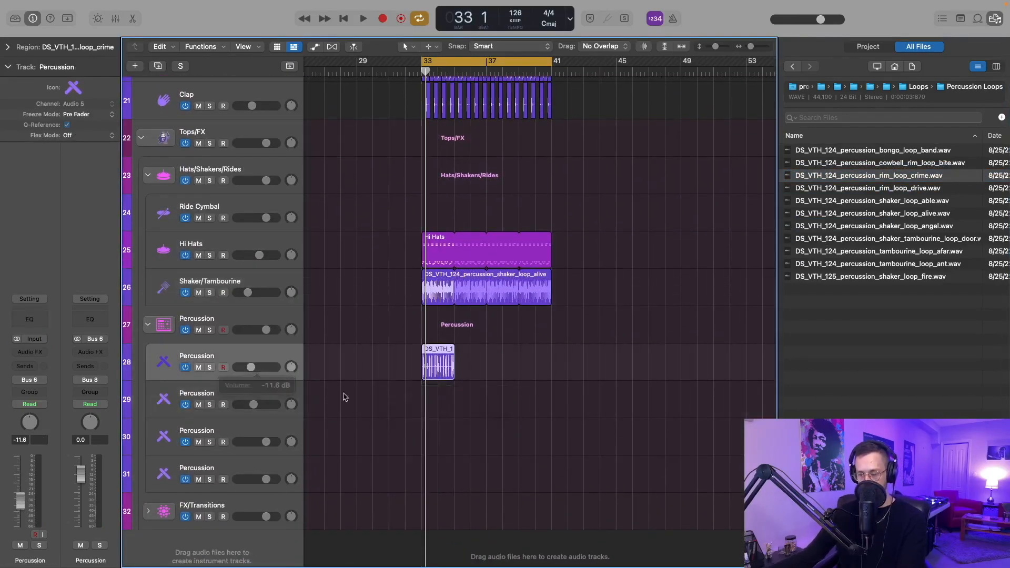
# - Set the rim loop track's flex mode to Rhythmic and quantize its region to 1/16 Swing B
pyautogui.press('super+Right')
pyautogui.press('super+Right')
pyautogui.press('super+Right')
pyautogui.click(29, 48)
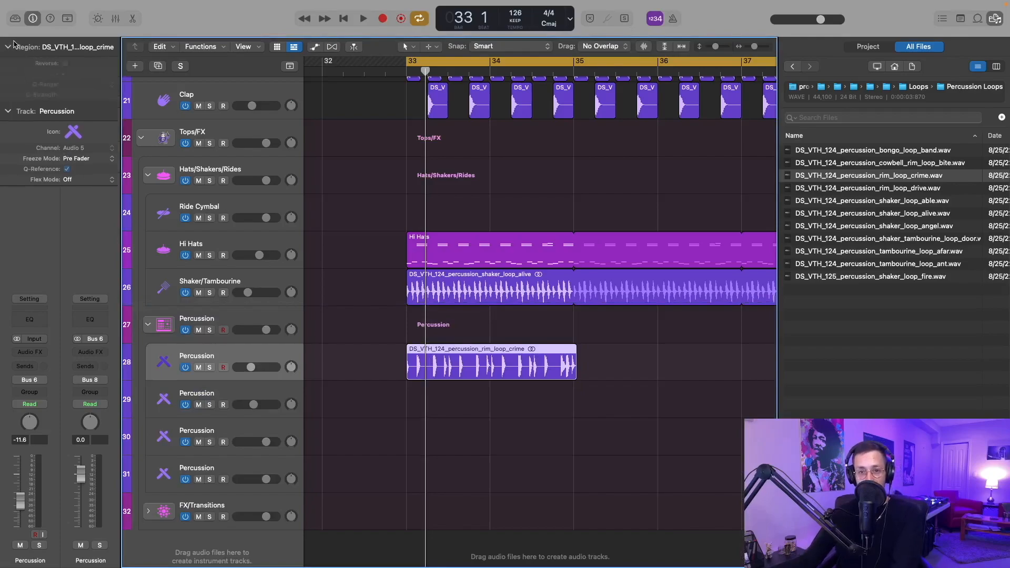
pyautogui.click(74, 336)
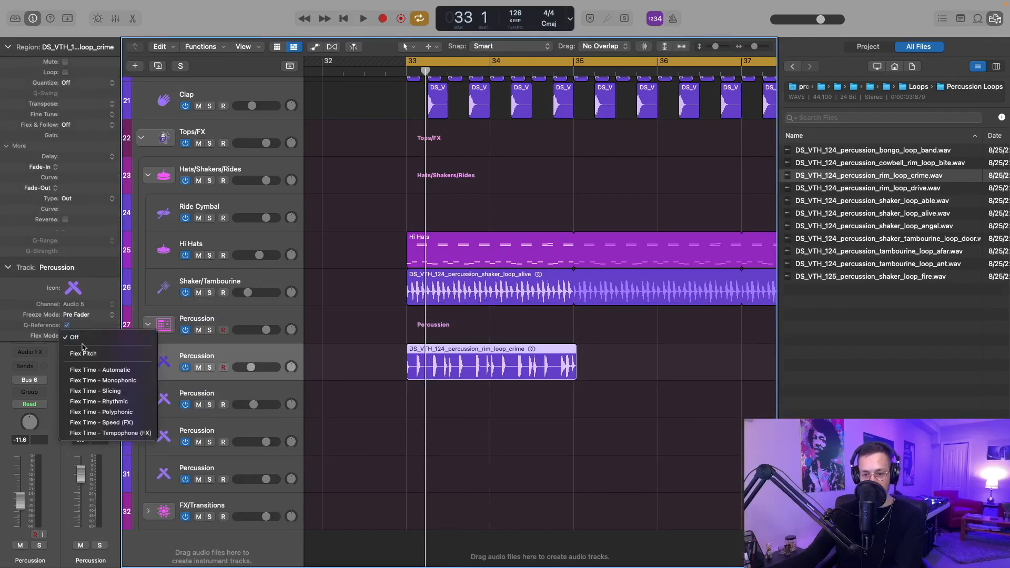
pyautogui.click(94, 407)
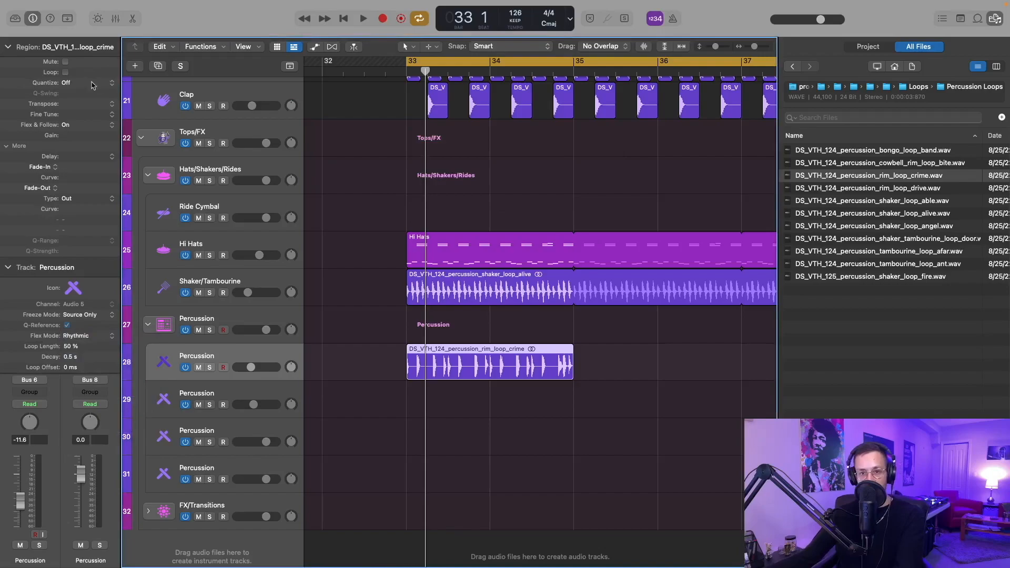
pyautogui.click(74, 82)
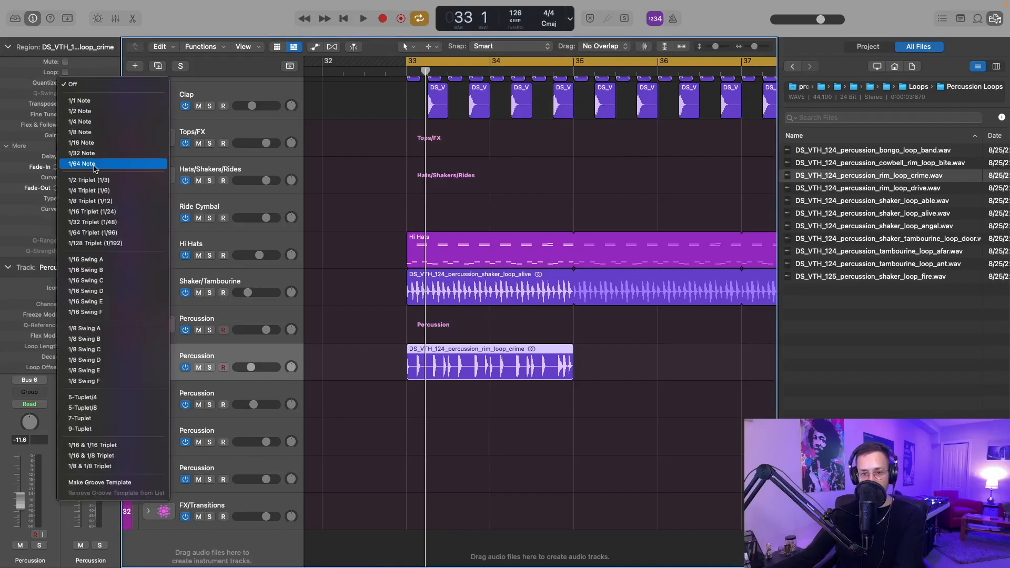
pyautogui.click(99, 271)
# - Check the rim loop soloed, unsolo it and set its track volume to -14.0 dB
pyautogui.press('s')
pyautogui.press('space')
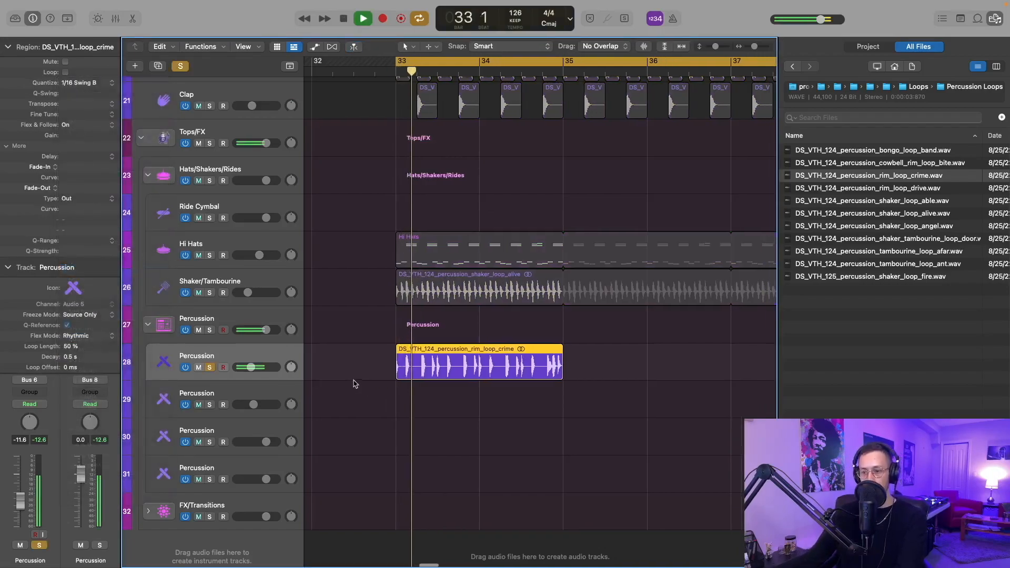
pyautogui.press('s')
pyautogui.moveTo(254, 367); pyautogui.dragTo(251, 367)
pyautogui.click(8, 46)
# - Add a Channel EQ to the rim loop track and raise its low-cut frequency to just below 300 Hz during playback
pyautogui.press('space')
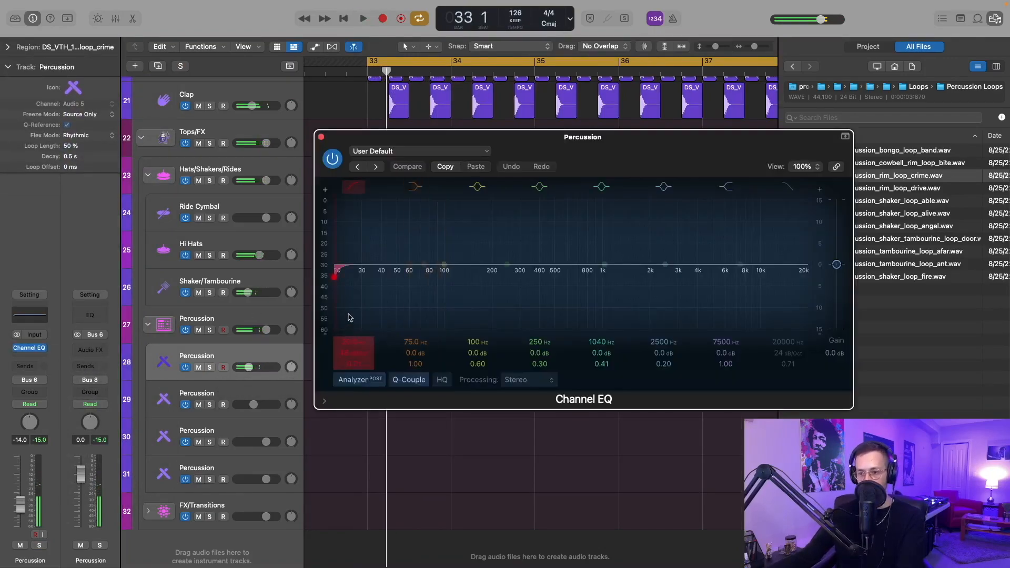
pyautogui.moveTo(349, 318); pyautogui.dragTo(494, 313)
pyautogui.press('space')
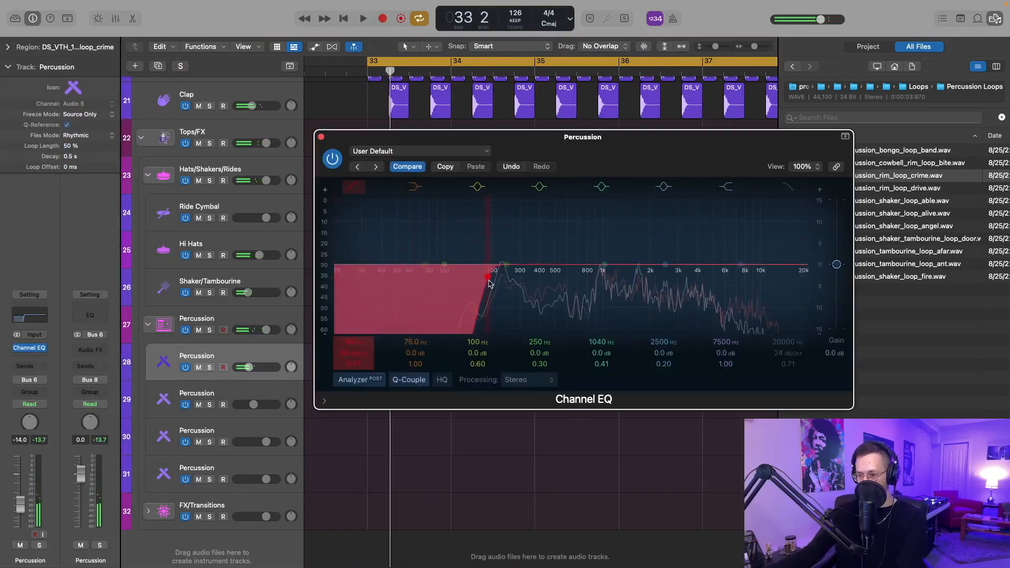
pyautogui.press('space')
pyautogui.moveTo(495, 283); pyautogui.dragTo(518, 283)
pyautogui.press('space')
pyautogui.press('space')
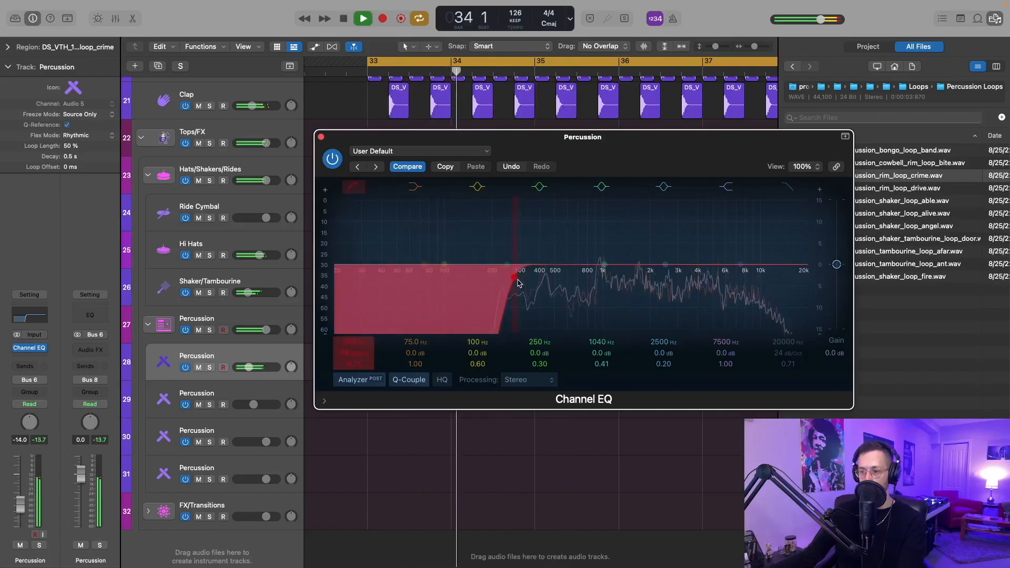
pyautogui.press('space')
pyautogui.click(321, 137)
# - Insert kHs Transient Shaper before the Channel EQ on the rim loop track and reduce its sustain
pyautogui.click(29, 357)
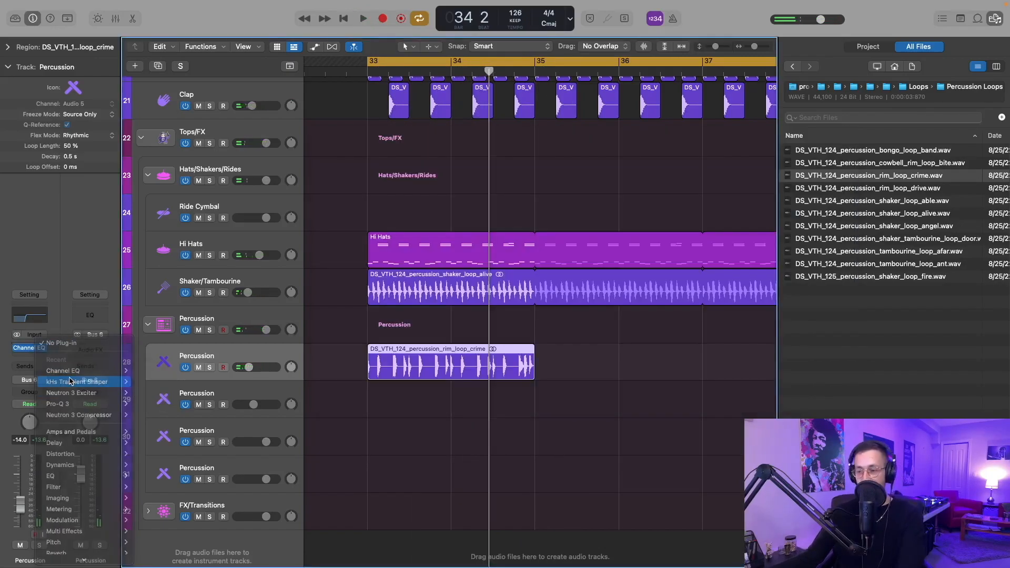
pyautogui.click(84, 384)
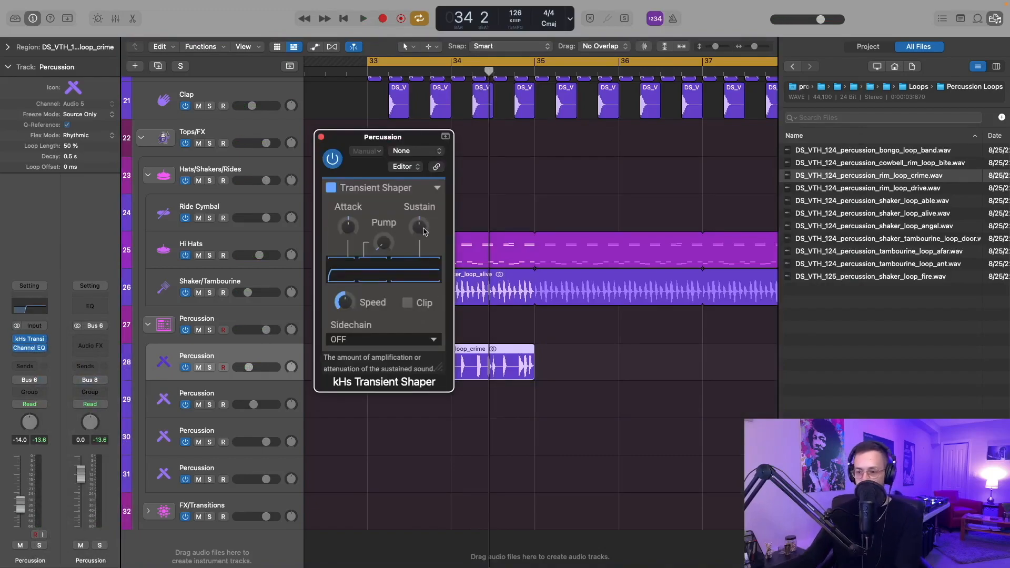
pyautogui.moveTo(419, 227); pyautogui.dragTo(419, 229)
# - Loop the rim region to bar 41 and play it with the full mix
pyautogui.press('space')
pyautogui.press('s')
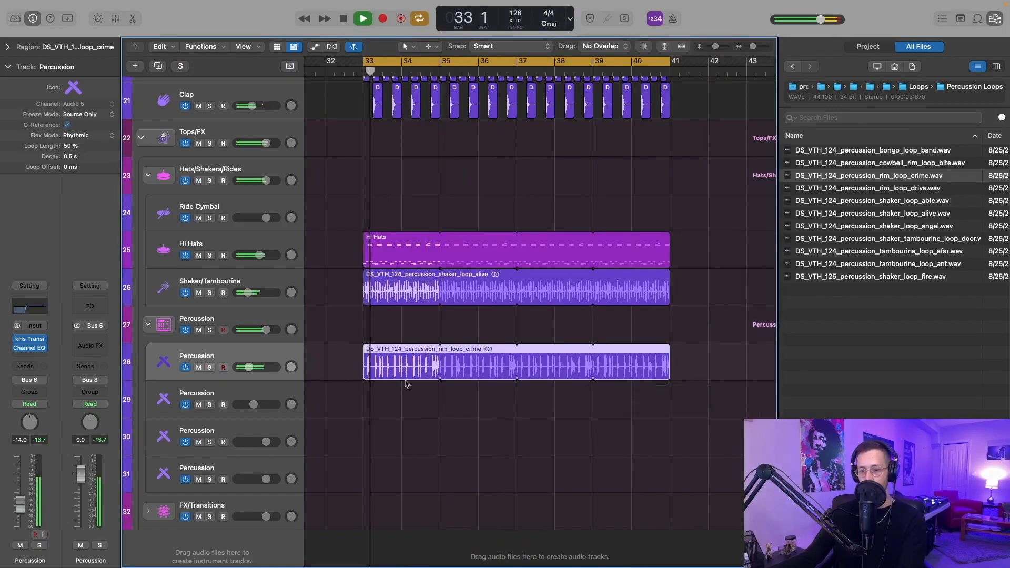
pyautogui.scroll(-3, 409, 383)
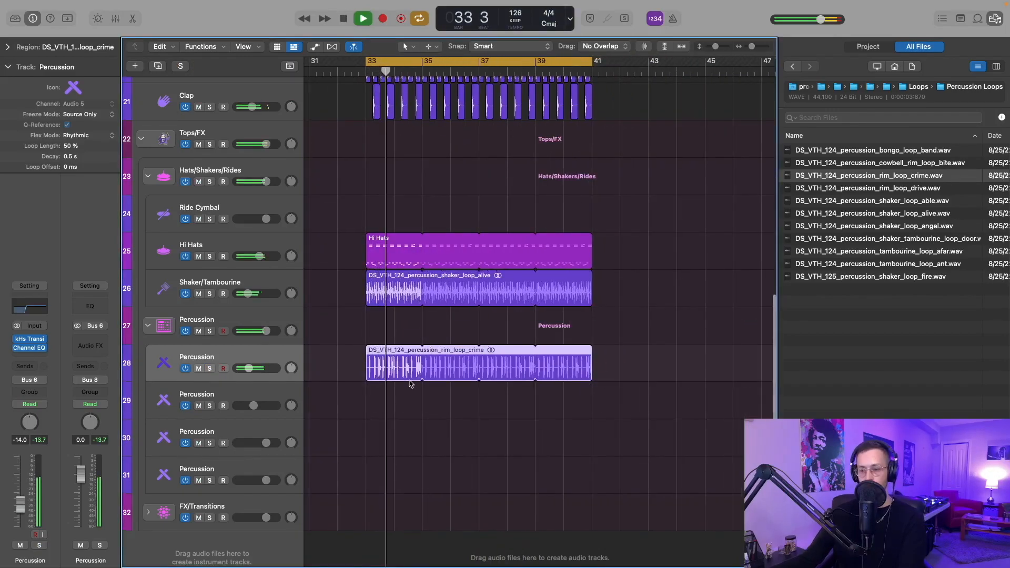
pyautogui.scroll(5, 409, 383)
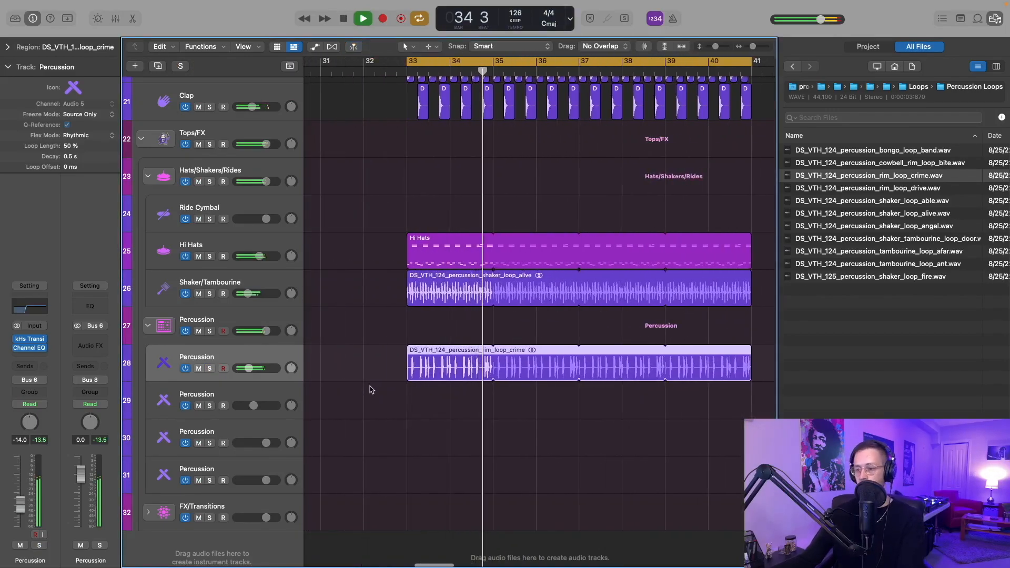
# - Audition the Dropgun clap one-shots and place DS_VTH_drum_clap_one_shot_alive.wav on the second Percussion track, just before beat 2 of bar 33
pyautogui.moveTo(270, 368); pyautogui.dragTo(269, 373)
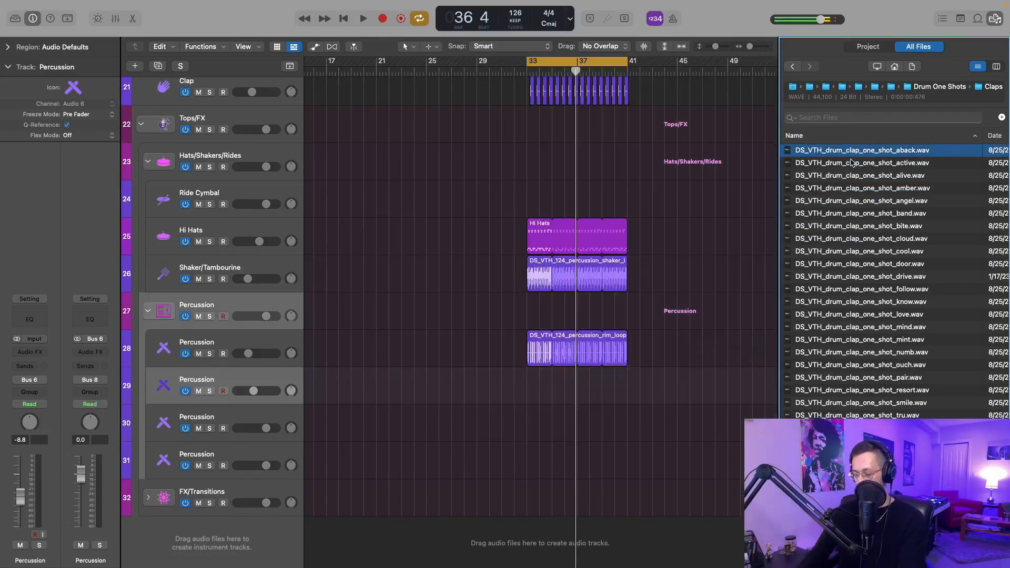
pyautogui.press('Down')
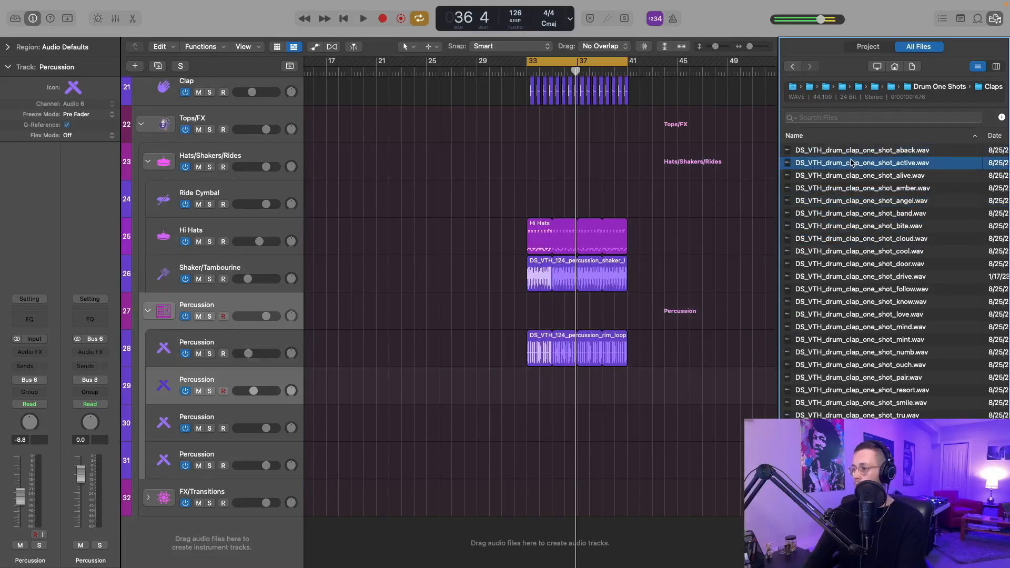
pyautogui.press('Down')
pyautogui.moveTo(842, 180); pyautogui.dragTo(539, 395)
pyautogui.press('super+Left')
pyautogui.press('super+Left')
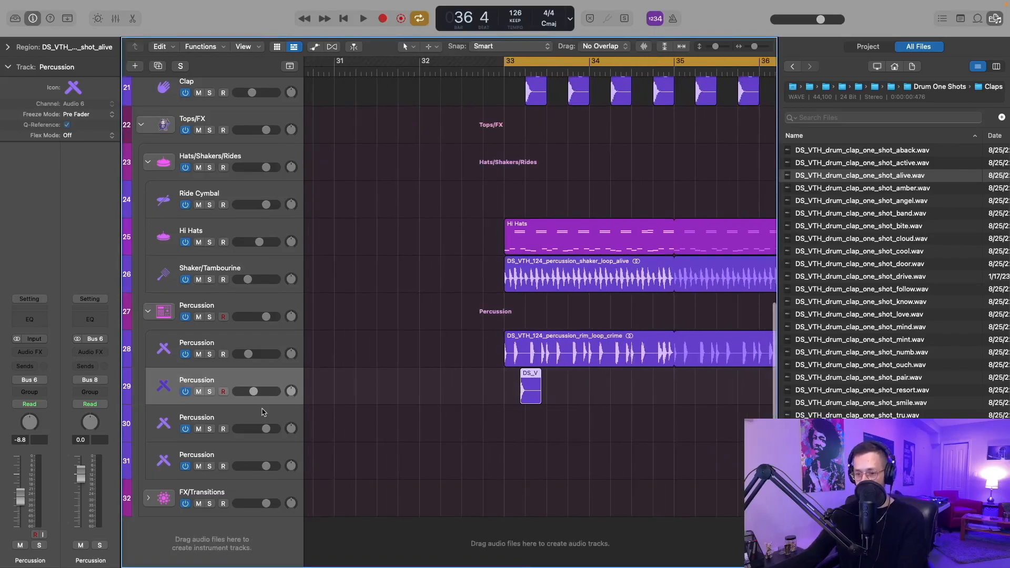
# - Lower the new clap track's volume to -12.4 dB and play the clap in the mix
pyautogui.moveTo(252, 392); pyautogui.dragTo(250, 392)
pyautogui.press('space')
pyautogui.scroll(4, 678, 431)
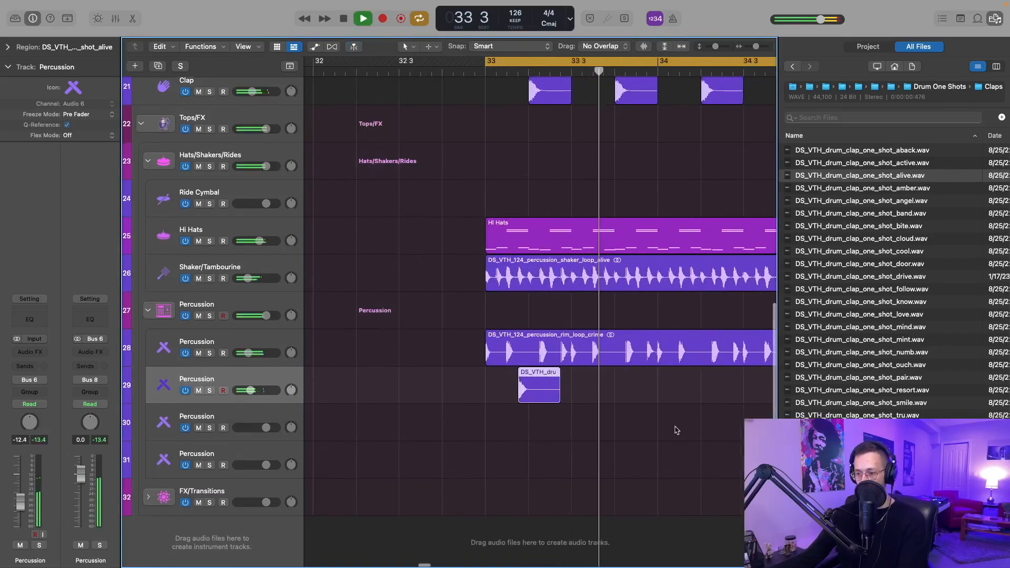
# - Move the clap to just before beat 4 of bar 33 and play it back
pyautogui.press('space')
pyautogui.scroll(-2, 666, 431)
pyautogui.press('super+Left')
pyautogui.moveTo(465, 389); pyautogui.dragTo(522, 395)
pyautogui.press('space')
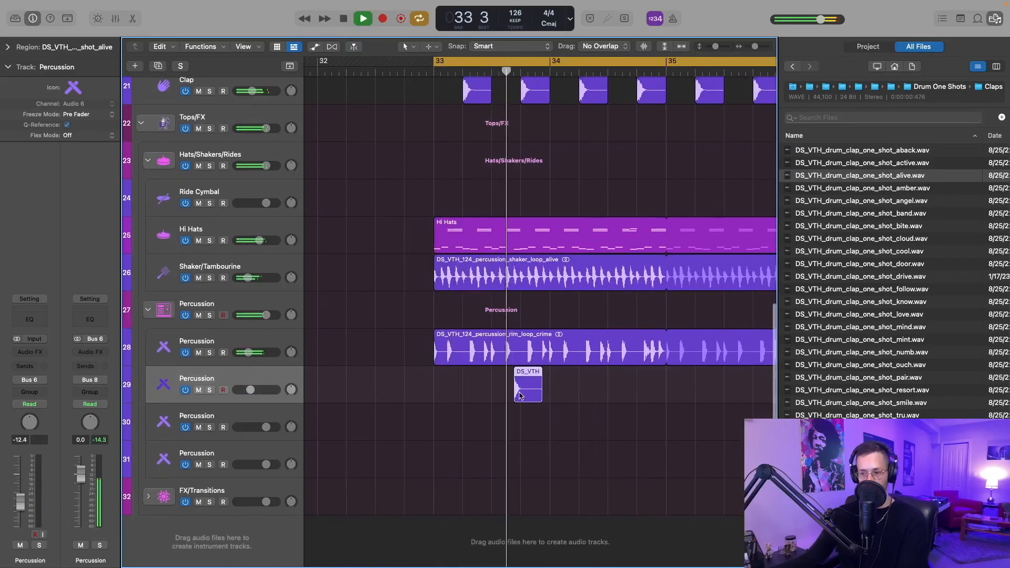
# - Copy the clap to a sixteenth after the start of bar 34 and play the two hits
pyautogui.press('space')
pyautogui.hscroll(3, 522, 394)
pyautogui.moveTo(476, 389); pyautogui.dragTo(518, 387)
pyautogui.press('space')
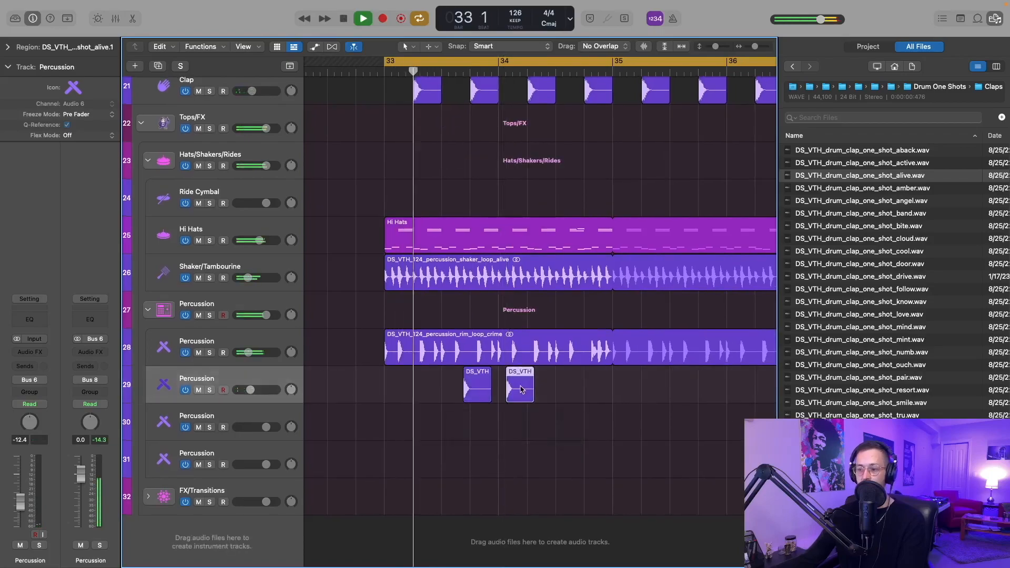
pyautogui.press('super+Right')
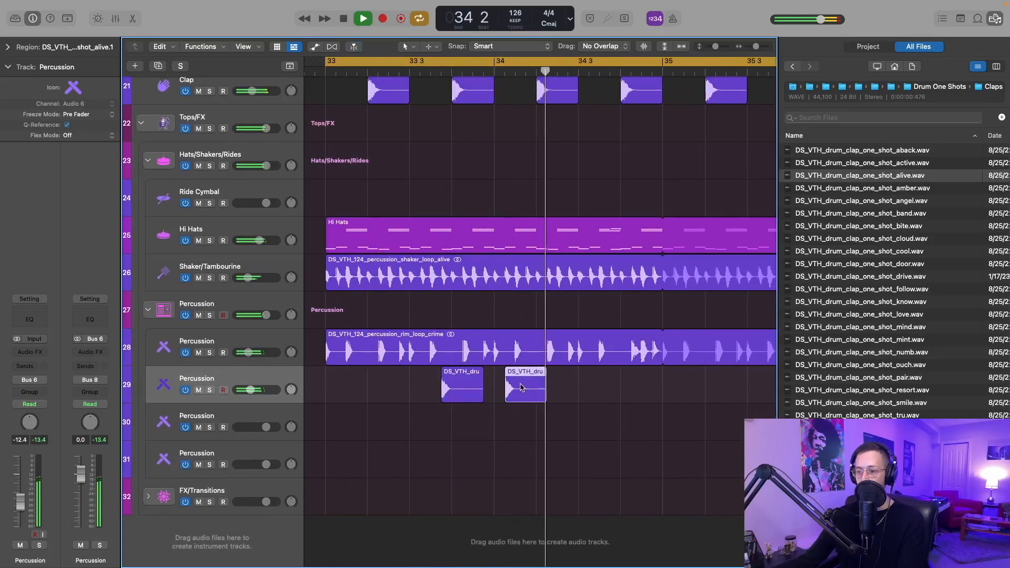
# - Copy another clap to just before beat 4 of bar 34 on the same Percussion track
pyautogui.press('super+Left')
pyautogui.moveTo(465, 392); pyautogui.dragTo(413, 385)
pyautogui.press('super+Right')
pyautogui.press('super+Right')
pyautogui.press('super+Right')
pyautogui.press('super+Left')
pyautogui.press('super+Left')
pyautogui.press('super+Left')
pyautogui.press('super+Left')
pyautogui.press('super+Left')
# - Select all the clap regions on the second Percussion track and join them into one region
pyautogui.moveTo(706, 390); pyautogui.dragTo(327, 396)
pyautogui.press('super+j')
pyautogui.press('Return')
# - Split the joined clap region at bars 33 and 35 and delete the excess parts outside those two bars
pyautogui.click(568, 395)
pyautogui.press('super+t')
pyautogui.click(708, 390)
pyautogui.click(593, 71)
pyautogui.click(618, 390)
pyautogui.press('super+t')
pyautogui.click(718, 390)
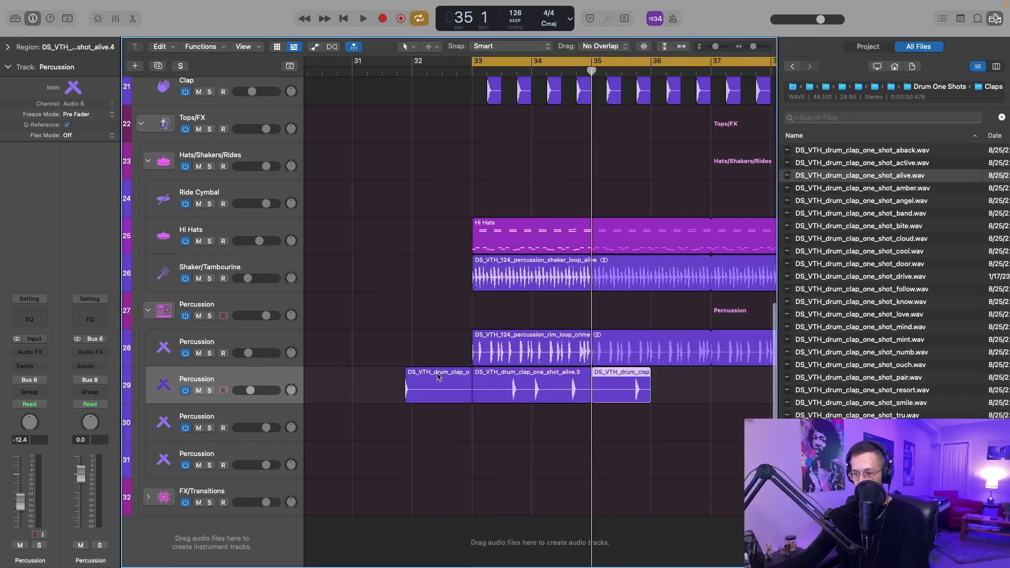
pyautogui.press('Delete')
# - Quantize the two-bar clap region to 1/16 Swing B
pyautogui.click(8, 47)
pyautogui.click(68, 83)
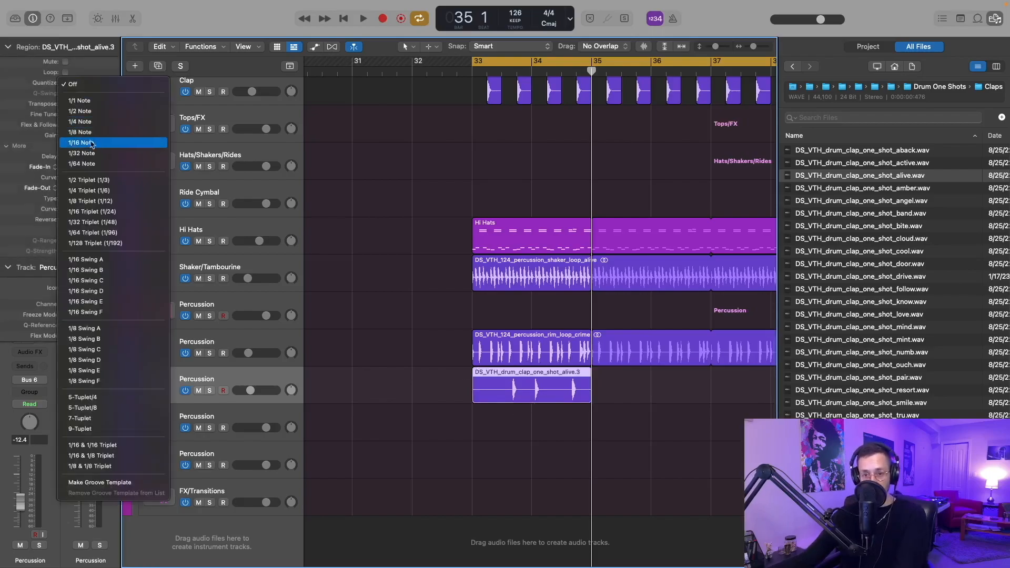
pyautogui.click(101, 272)
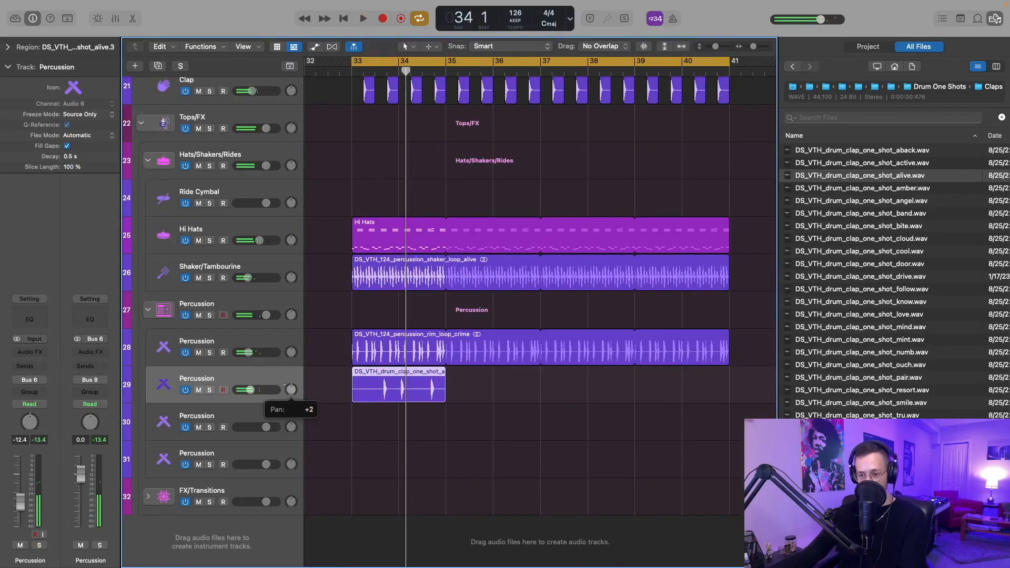
# - Pan the clap percussion track to +6 and add a Channel EQ with its low cut raised to just above 200 Hz
pyautogui.click(22, 321)
pyautogui.press('space')
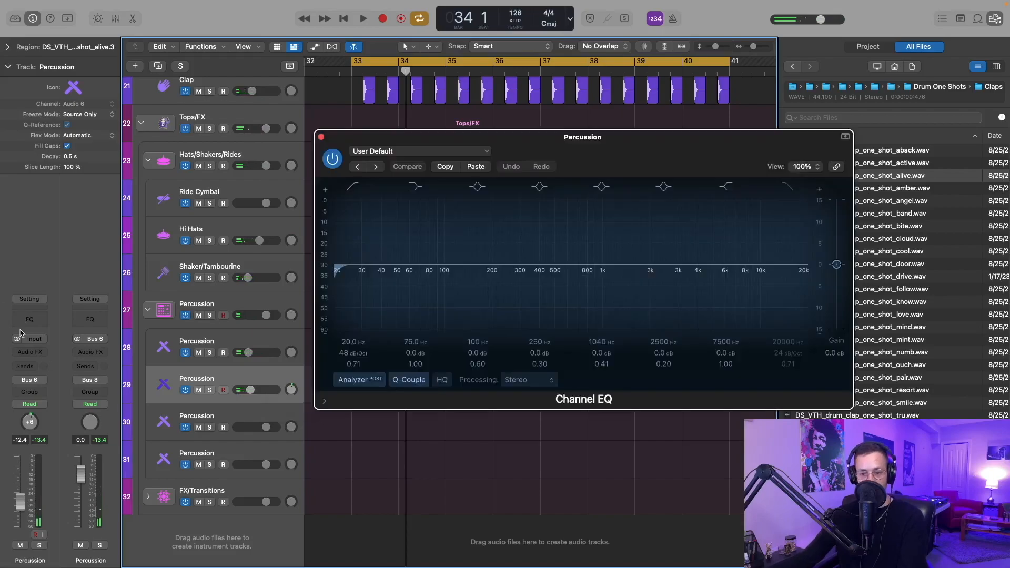
pyautogui.moveTo(494, 309); pyautogui.dragTo(525, 311)
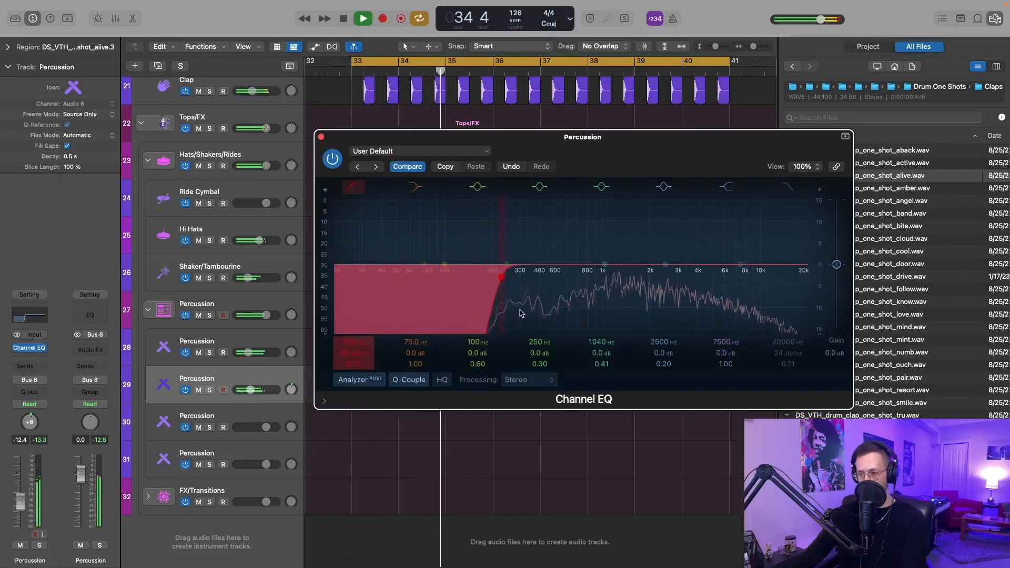
pyautogui.click(321, 137)
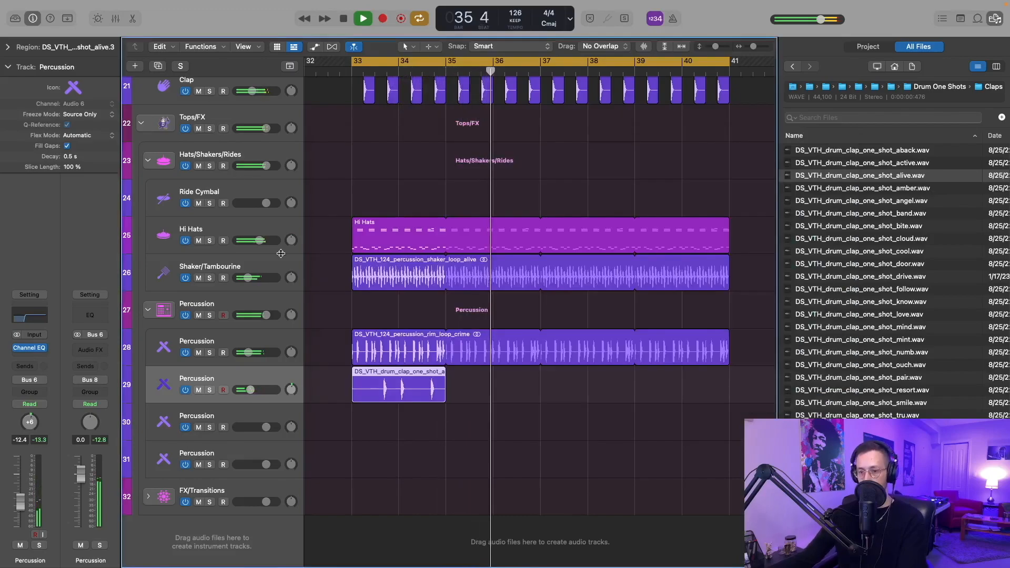
# - Loop the two-bar clap region out to bar 41
pyautogui.moveTo(268, 390); pyautogui.dragTo(269, 390)
pyautogui.moveTo(447, 377); pyautogui.dragTo(731, 393)
# - Collapse and mute the Vocals and Synth/Bass stacks, and play the drums on their own
pyautogui.scroll(10, 514, 423)
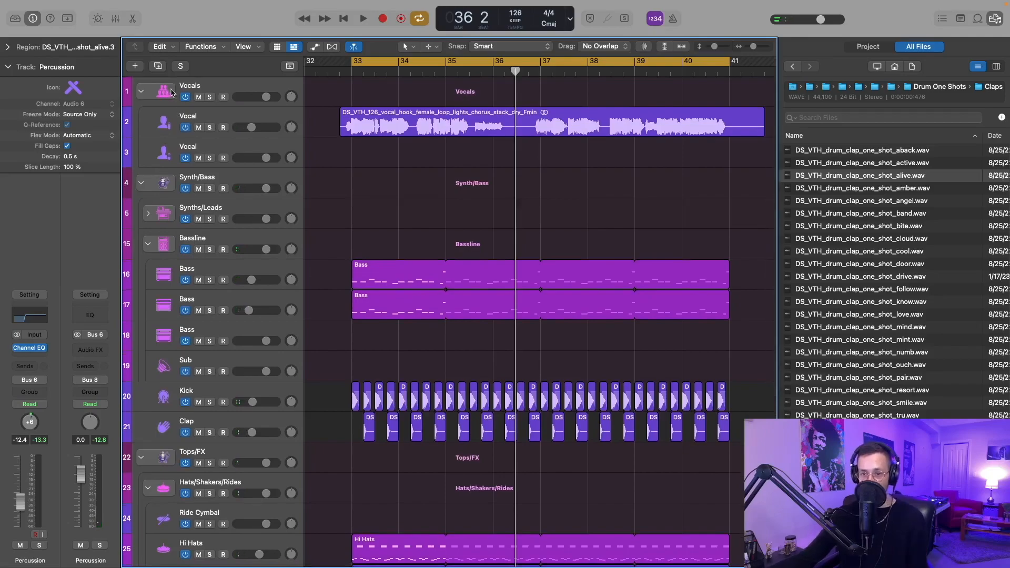
pyautogui.click(143, 92)
pyautogui.click(141, 123)
pyautogui.click(199, 127)
pyautogui.press('space')
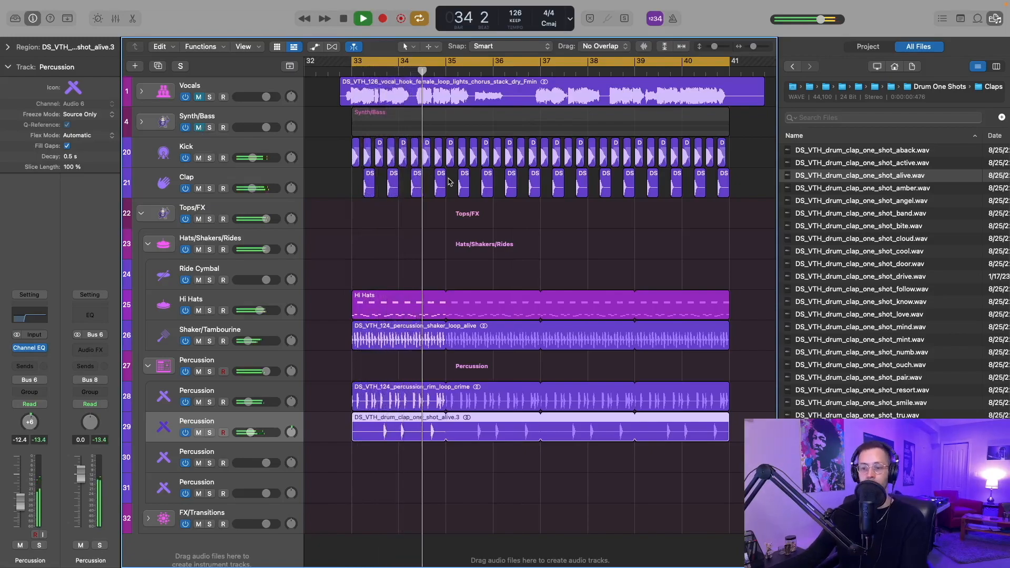
# - Set the clap percussion track's volume to -14.6 dB and the rim loop track's volume to -16.8 dB
pyautogui.moveTo(274, 434); pyautogui.dragTo(249, 432)
pyautogui.click(283, 402)
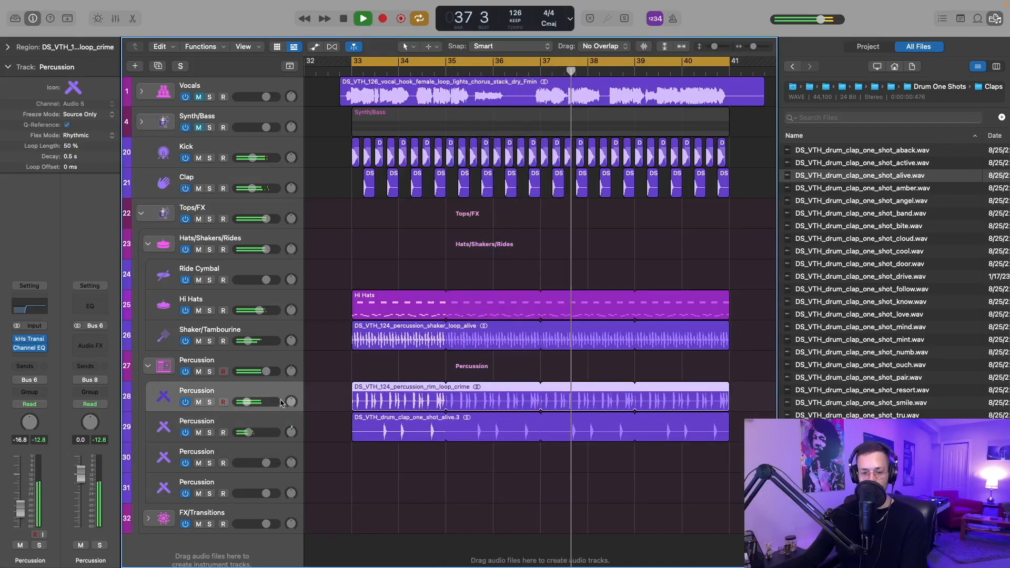
pyautogui.click(258, 418)
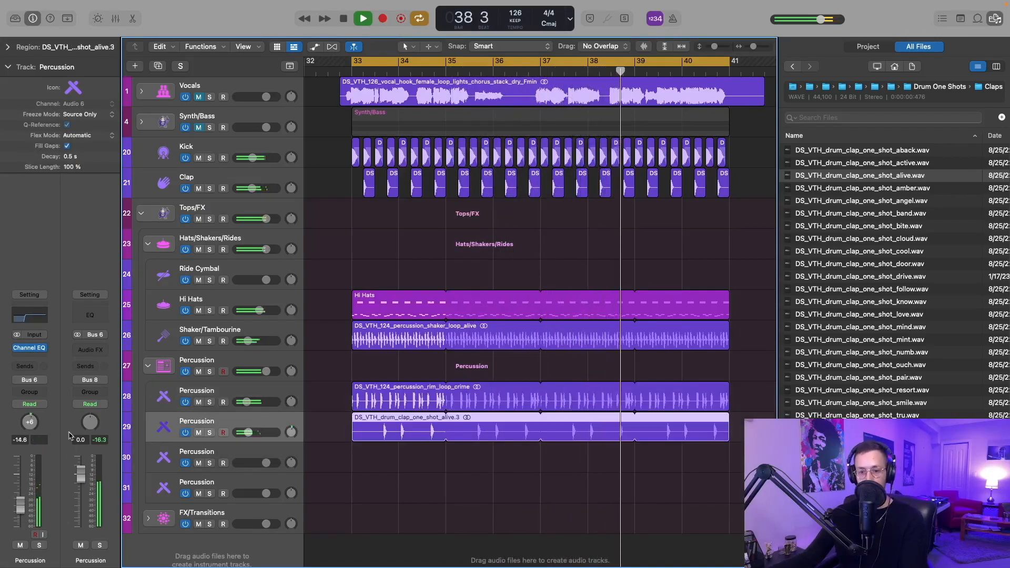
pyautogui.press('Up')
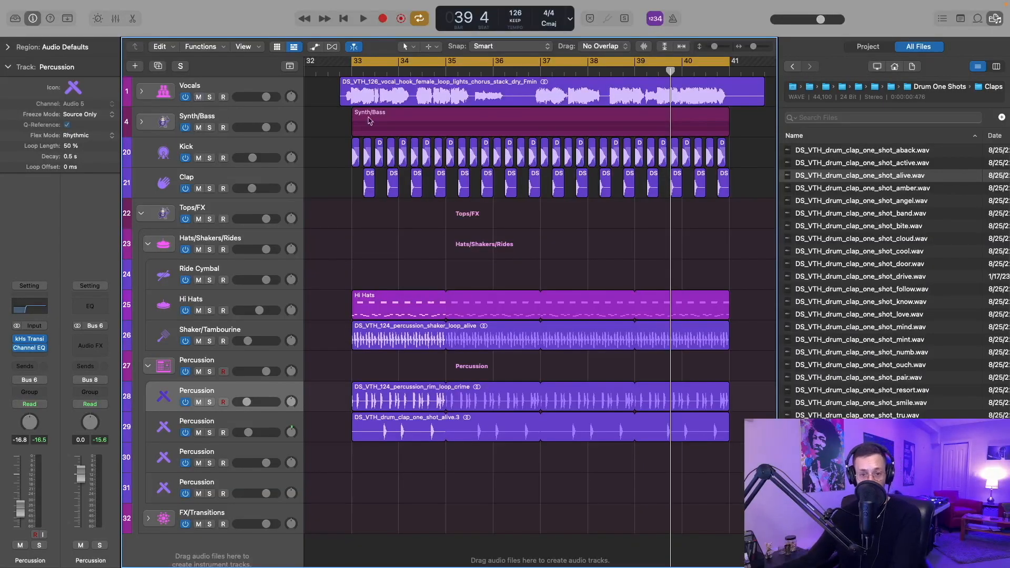
# - Unmute the Vocals and Synth/Bass stacks and play the full mix
pyautogui.press('space')
pyautogui.scroll(-3, 396, 202)
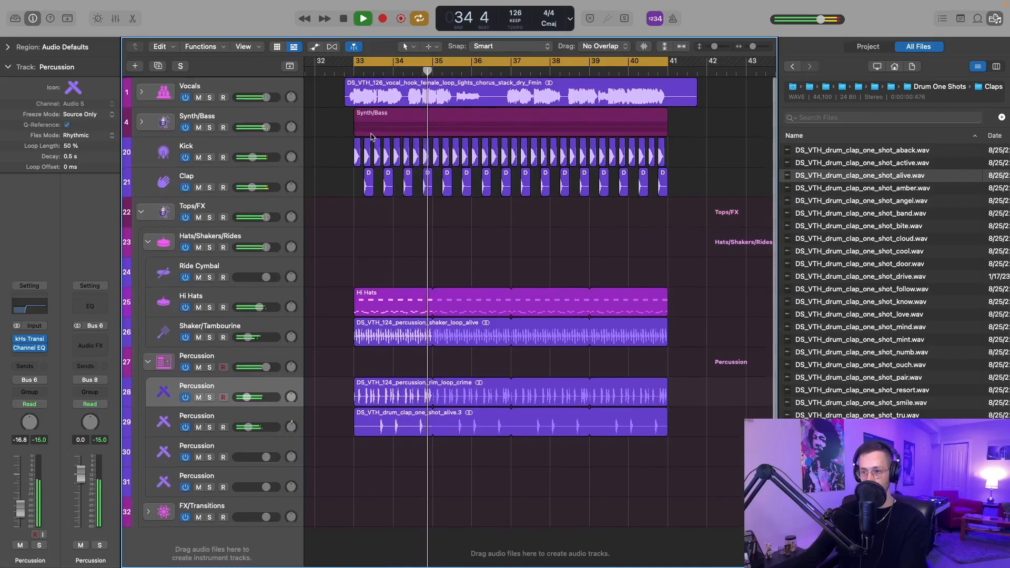
pyautogui.scroll(-3, 372, 138)
pyautogui.scroll(-2, 370, 145)
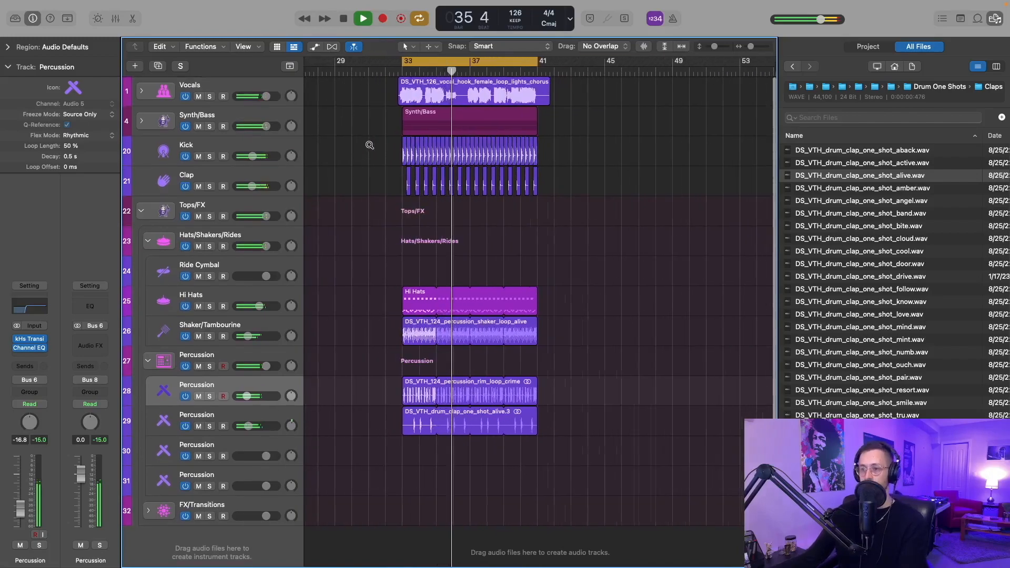
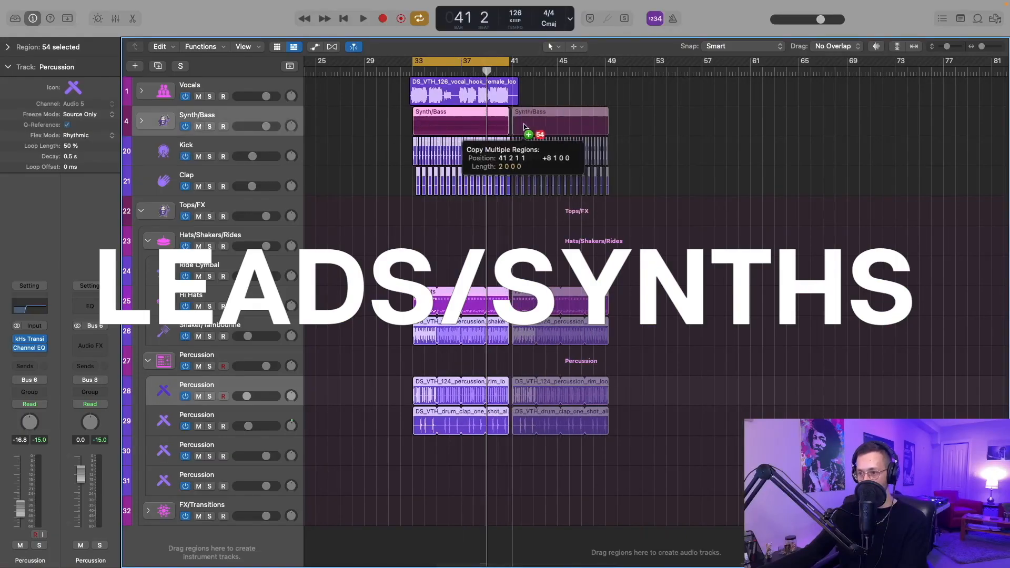
# - Copy the synth/bass, drum and percussion regions to bar 41, move the vocal hook eight bars later, and play from bar 33
pyautogui.moveTo(524, 126); pyautogui.dragTo(521, 127)
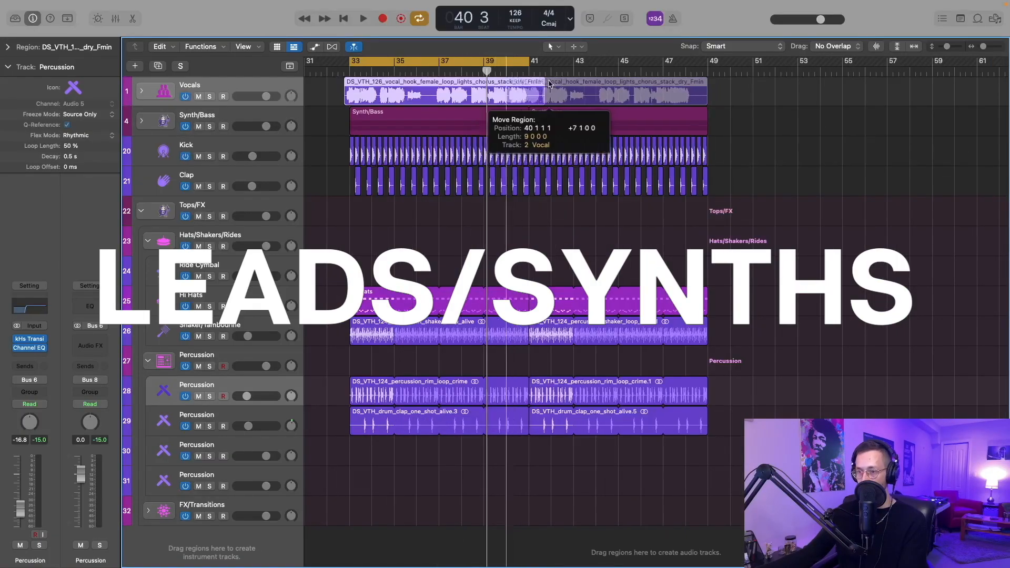
pyautogui.moveTo(560, 86)
pyautogui.mouseDown()
pyautogui.moveTo(527, 86)
pyautogui.moveTo(563, 86)
pyautogui.mouseUp()
pyautogui.scroll(4, 515, 136)
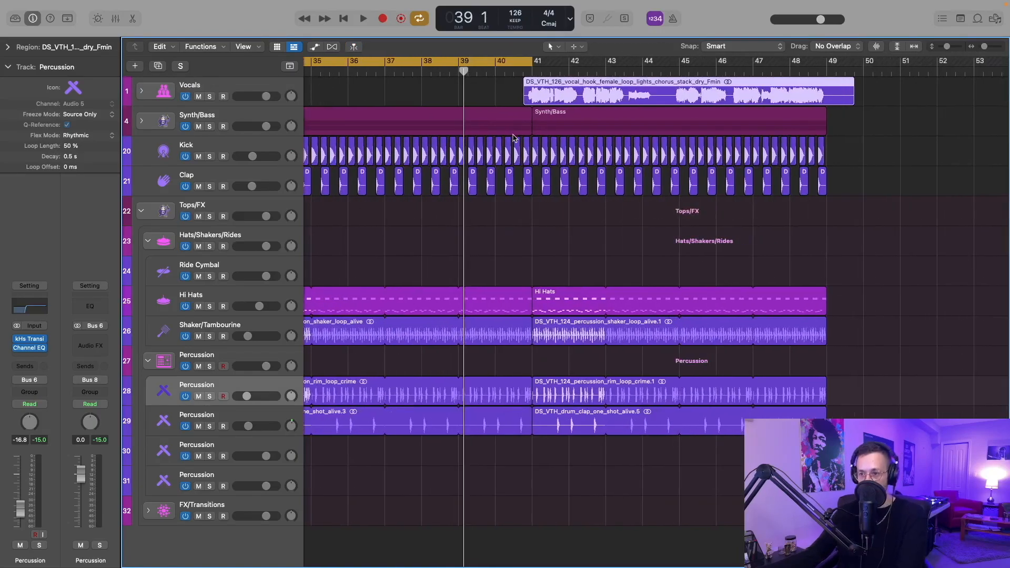
pyautogui.hscroll(-4, 515, 143)
pyautogui.press('space')
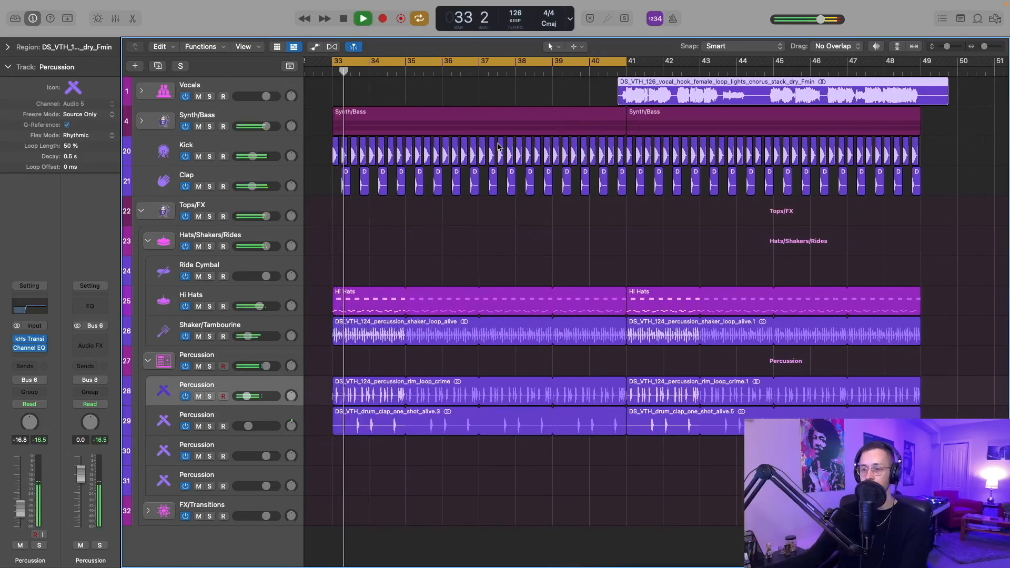
pyautogui.hscroll(-2, 410, 160)
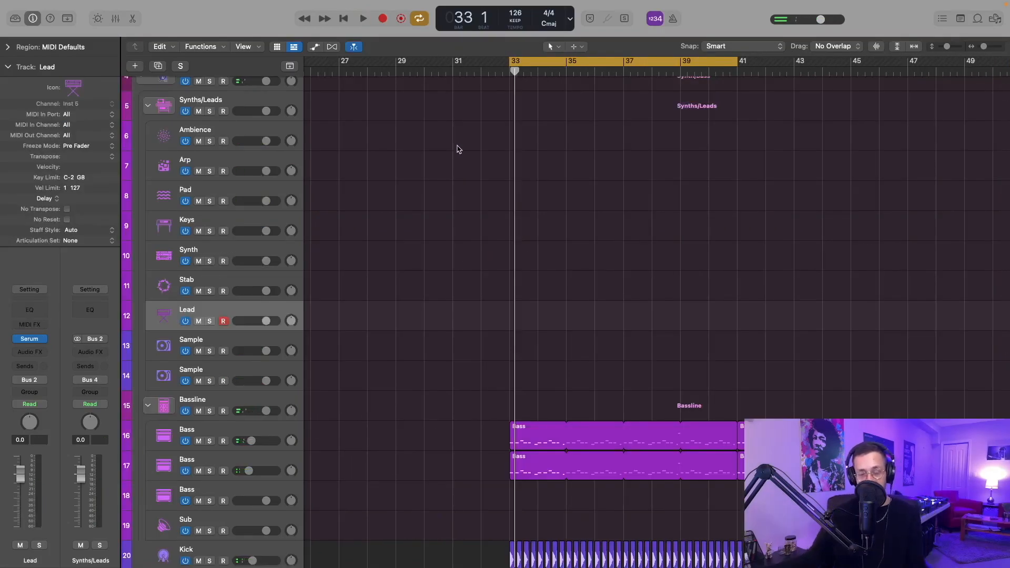
# - Copy the first bar of the Bass MIDI region onto the Lead track at bar 33
pyautogui.moveTo(541, 71); pyautogui.dragTo(538, 71)
pyautogui.click(554, 427)
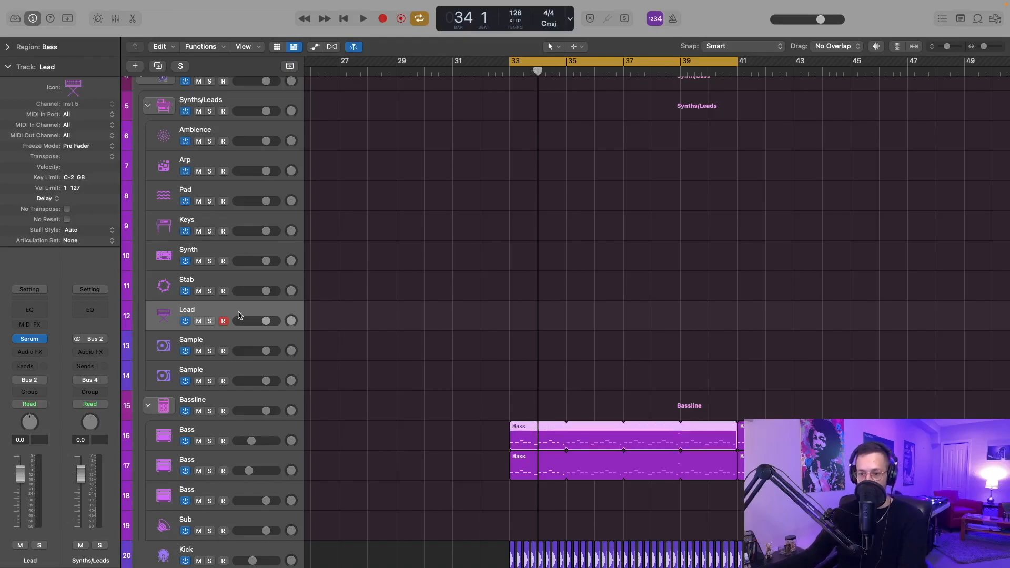
pyautogui.click(240, 316)
pyautogui.click(512, 71)
pyautogui.press('super+v')
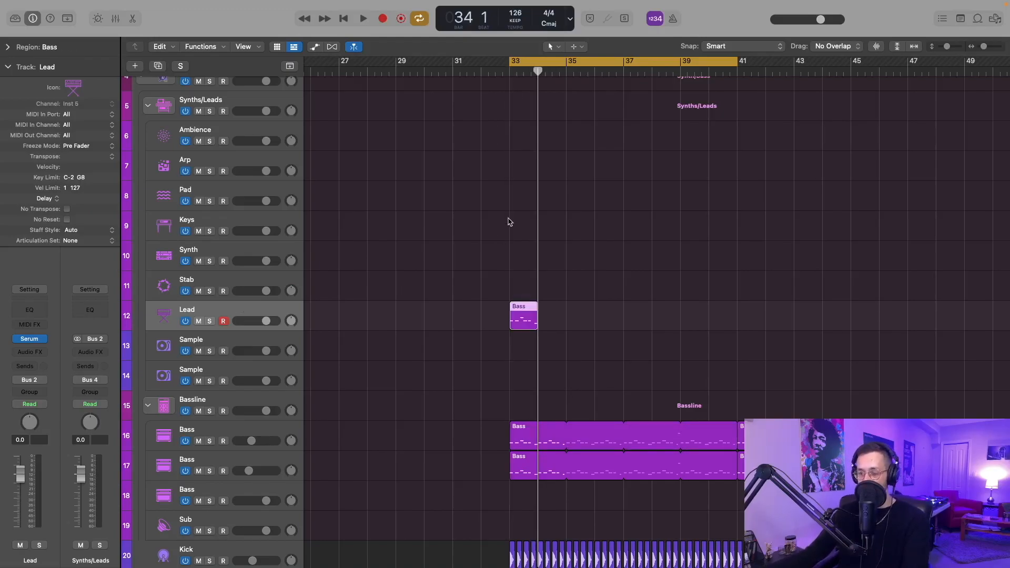
# - Solo the Lead track, play the copied bar and bring up its Serum instrument
pyautogui.press('s')
pyautogui.press('space')
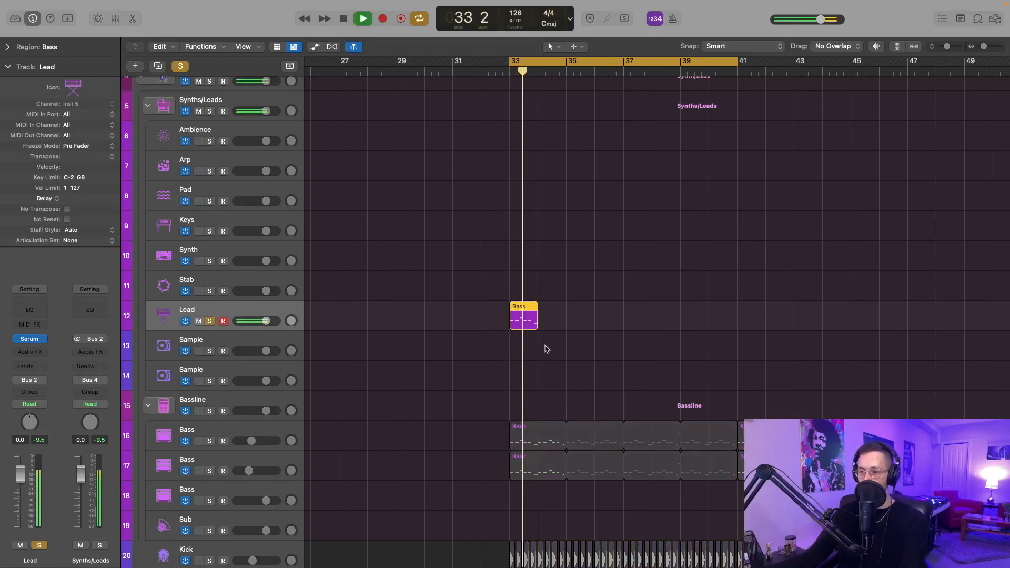
pyautogui.scroll(2, 543, 350)
pyautogui.press('space')
pyautogui.doubleClick(533, 323)
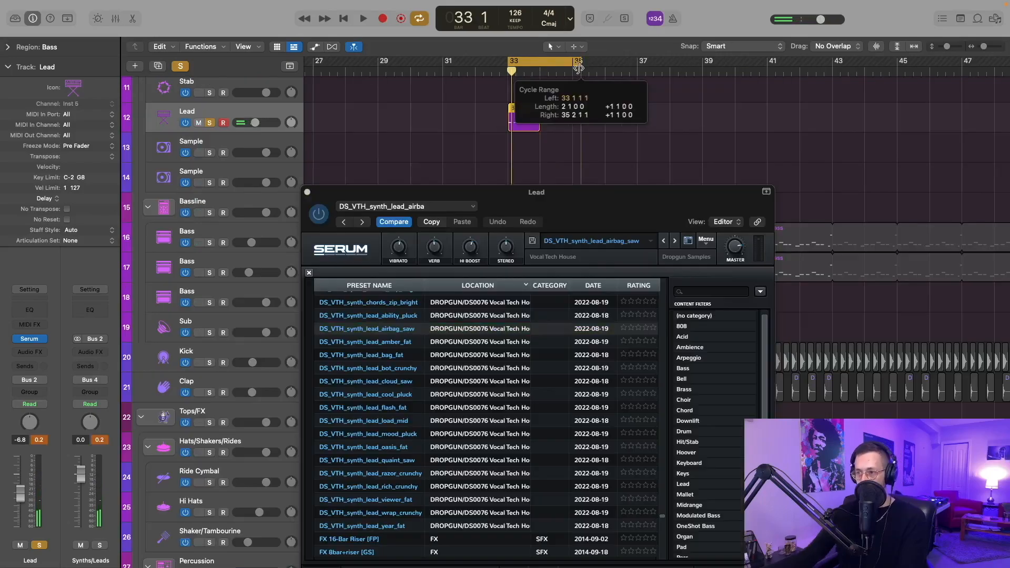
# - Shorten the cycle range to bar 33 only and position the Serum preset browser at the synth chords and lead presets
pyautogui.moveTo(553, 62); pyautogui.dragTo(539, 62)
pyautogui.moveTo(572, 213); pyautogui.dragTo(495, 76)
pyautogui.scroll(5, 320, 299)
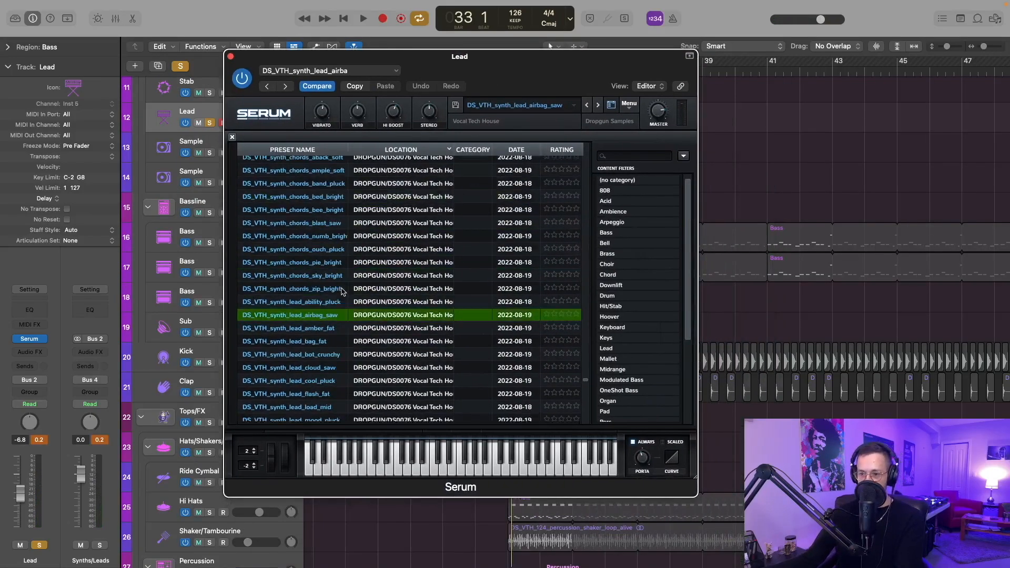
pyautogui.moveTo(298, 56); pyautogui.dragTo(418, 73)
# - Audition the Serum lead presets from DS_VTH_synth_lead_amber_fat onward against the full mix and load DS_VTH_synth_lead_mood_pluck on the Lead track
pyautogui.press('space')
pyautogui.click(429, 354)
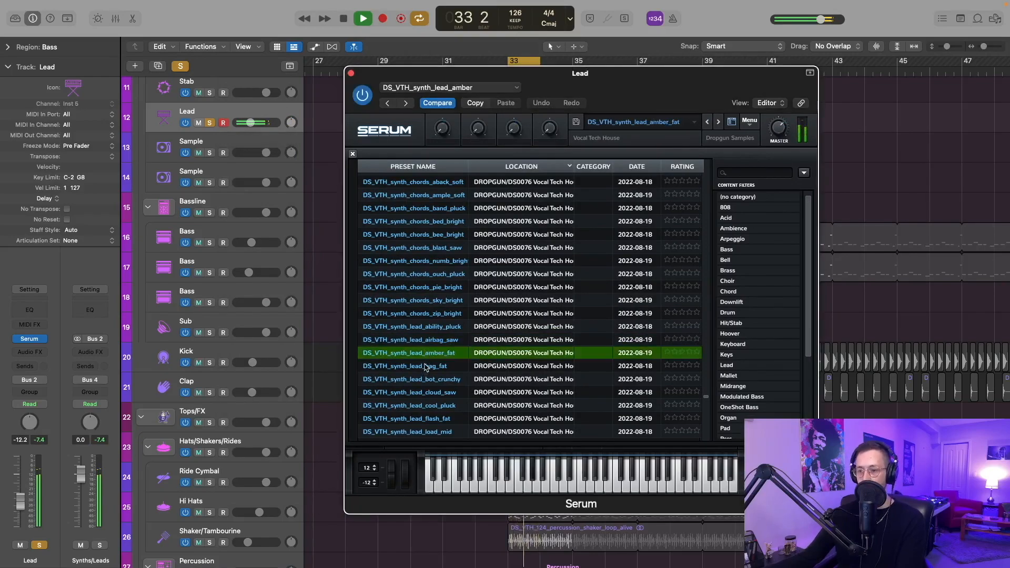
pyautogui.press('s')
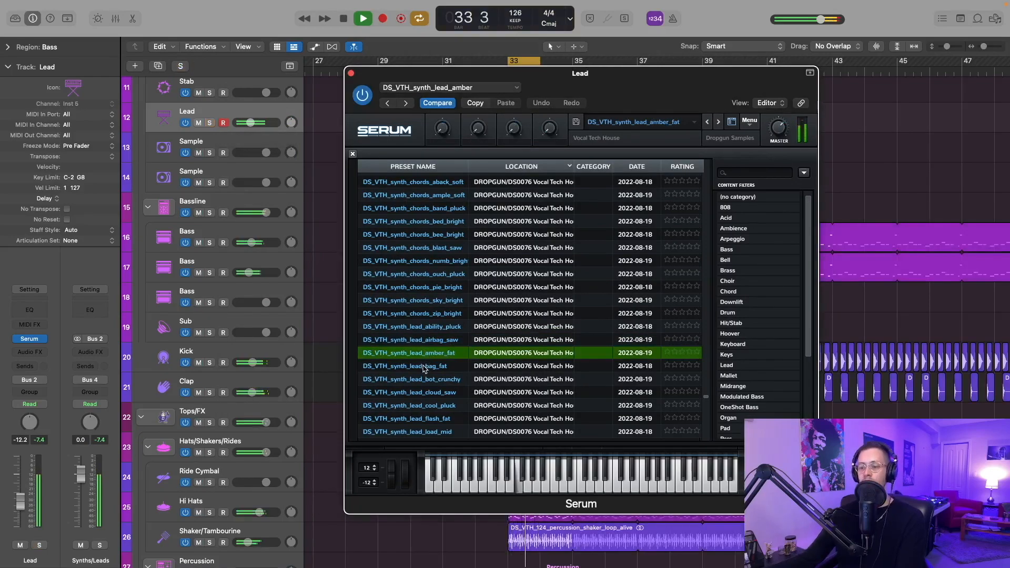
pyautogui.click(425, 367)
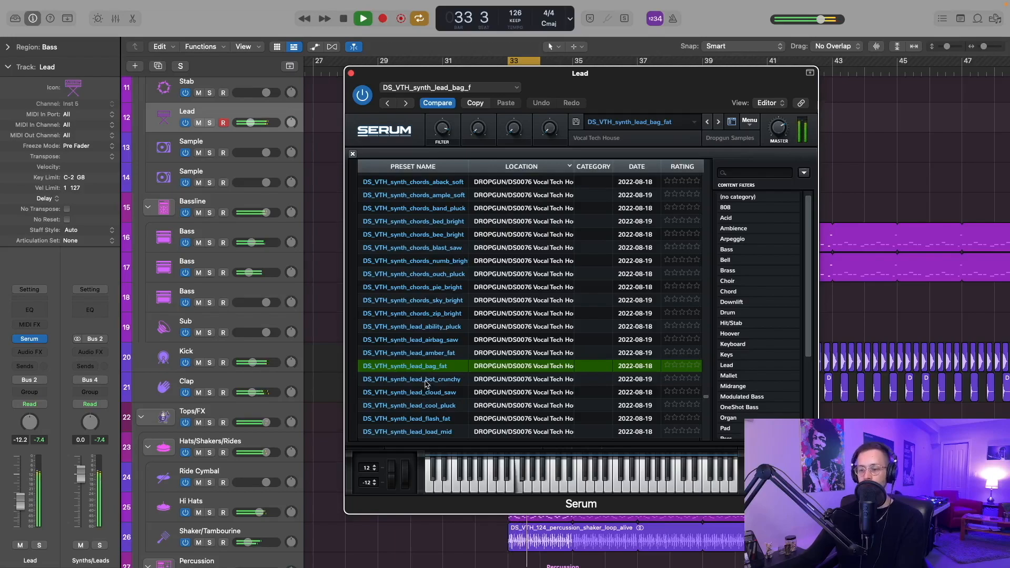
pyautogui.click(428, 380)
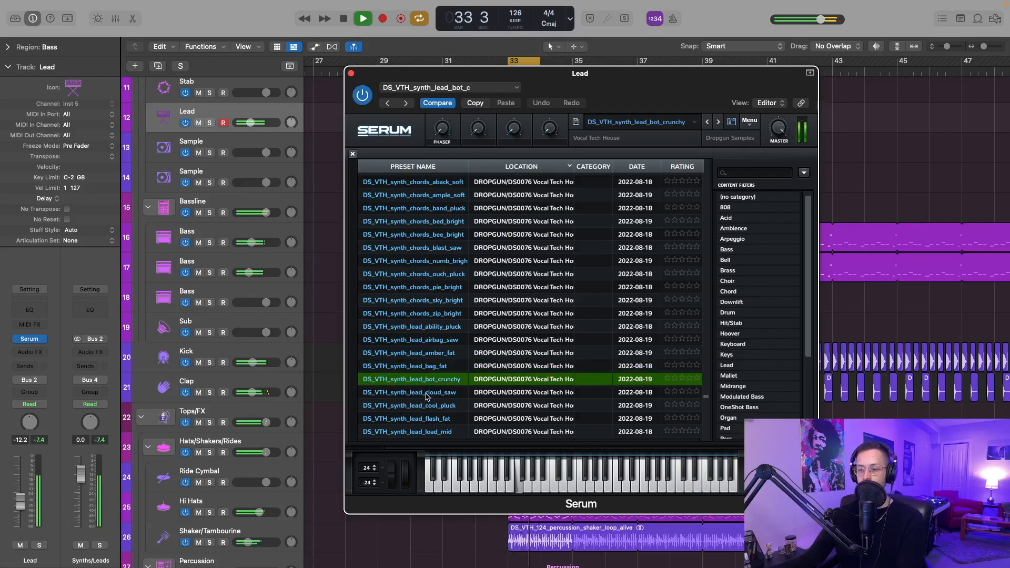
pyautogui.click(426, 396)
pyautogui.click(428, 405)
pyautogui.click(424, 420)
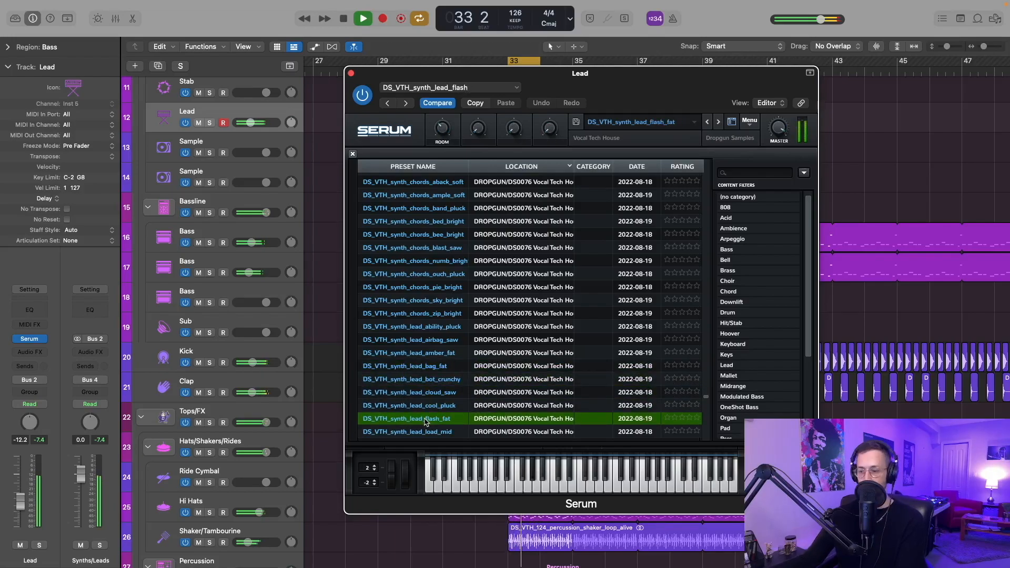
pyautogui.press('Down')
pyautogui.press('Down')
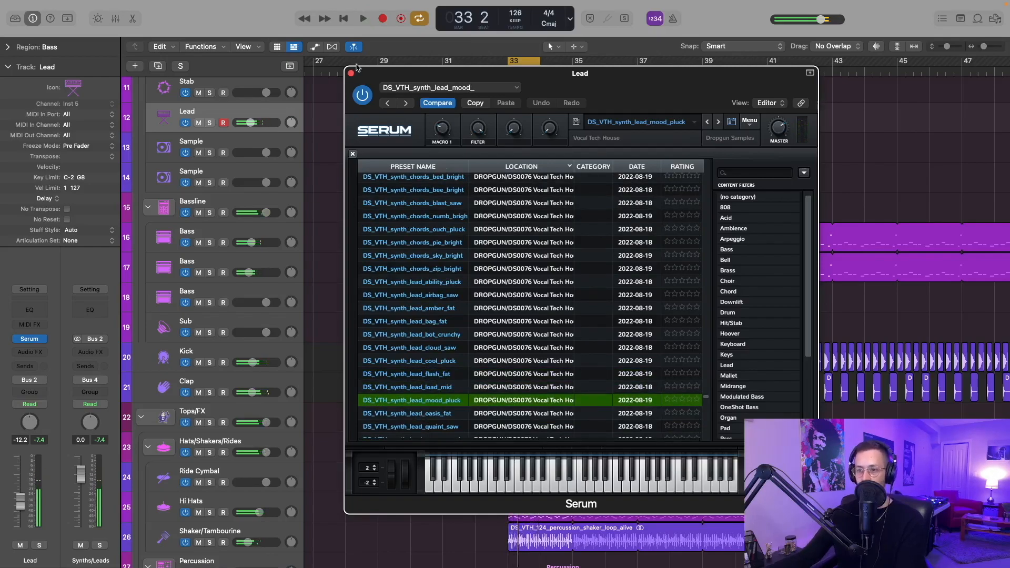
# - Set Serum's oscillators A and B to octave -1 and the sub to octave 1, and play the lead with the mix
pyautogui.click(352, 154)
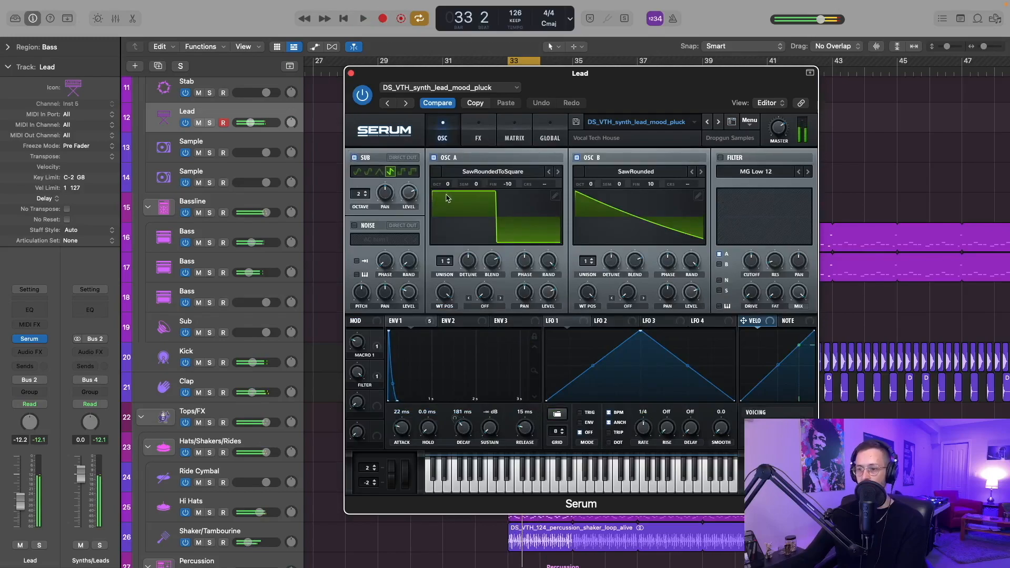
pyautogui.press('s')
pyautogui.moveTo(447, 184); pyautogui.dragTo(478, 193)
pyautogui.moveTo(591, 187); pyautogui.dragTo(591, 198)
pyautogui.press('space')
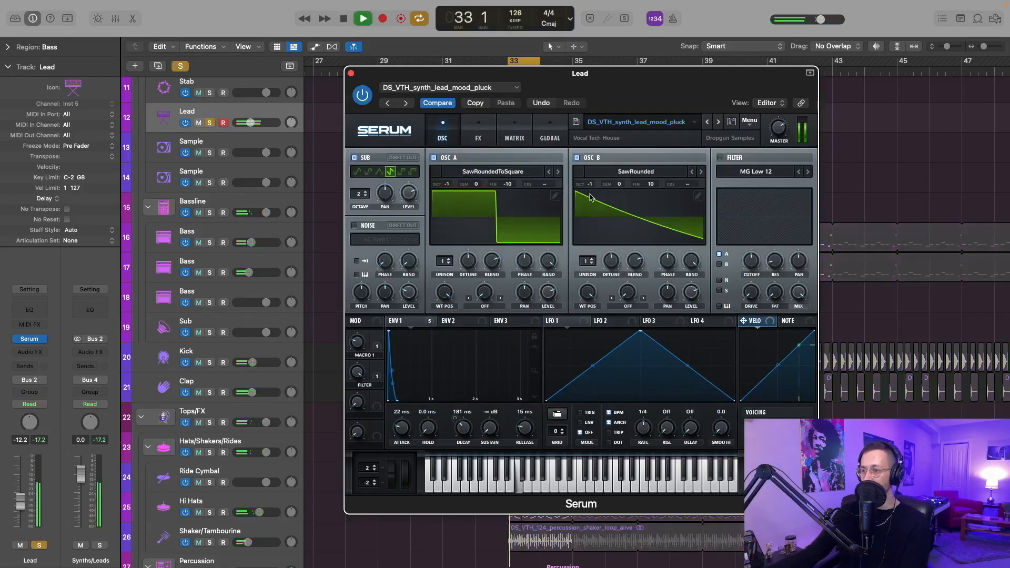
pyautogui.press('s')
pyautogui.moveTo(355, 196); pyautogui.dragTo(355, 203)
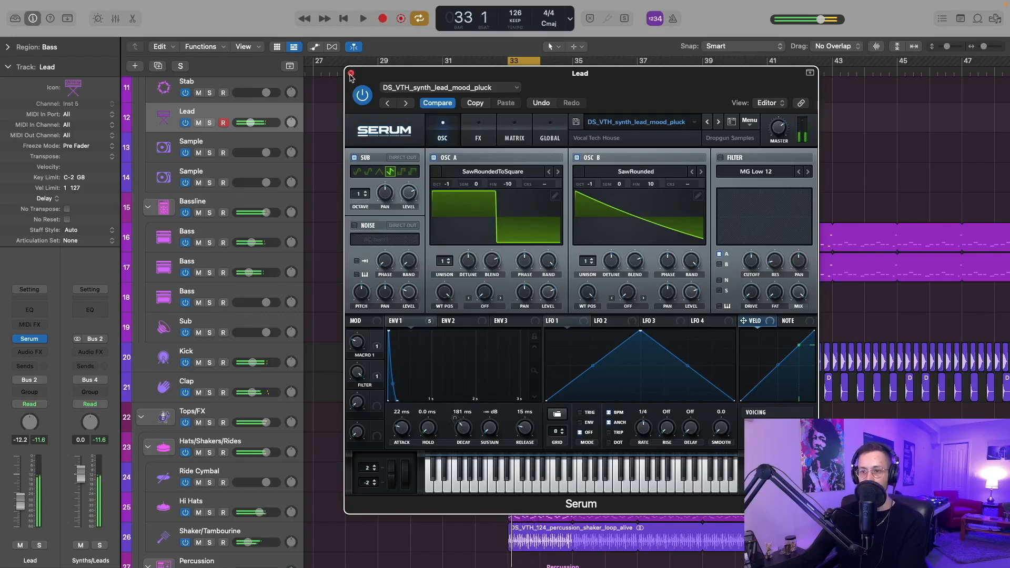
pyautogui.click(352, 74)
pyautogui.press('space')
pyautogui.keyDown('ctrl'); pyautogui.keyDown('alt'); pyautogui.click(479, 188); pyautogui.keyUp('alt'); pyautogui.keyUp('ctrl')
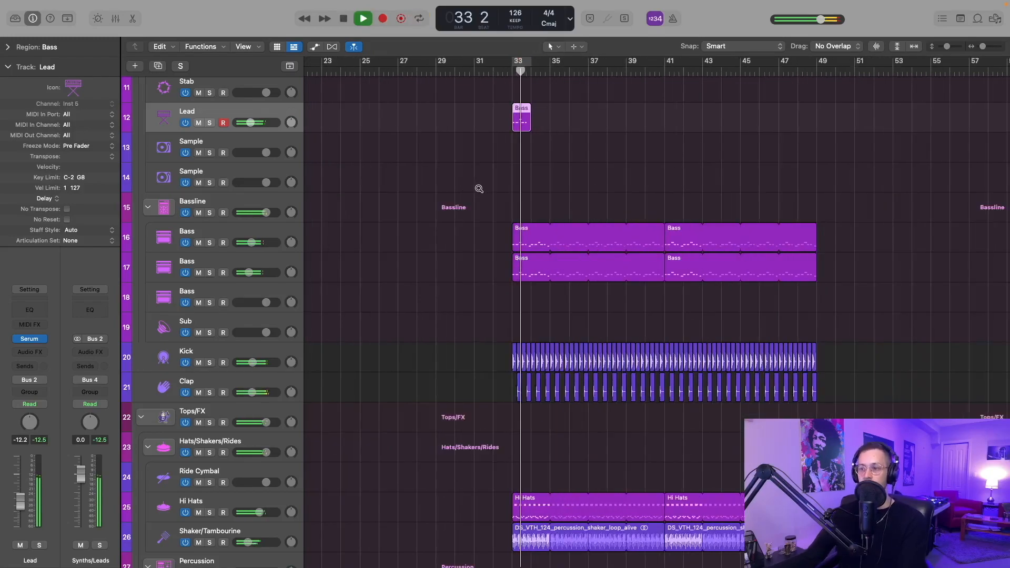
pyautogui.scroll(2, 562, 158)
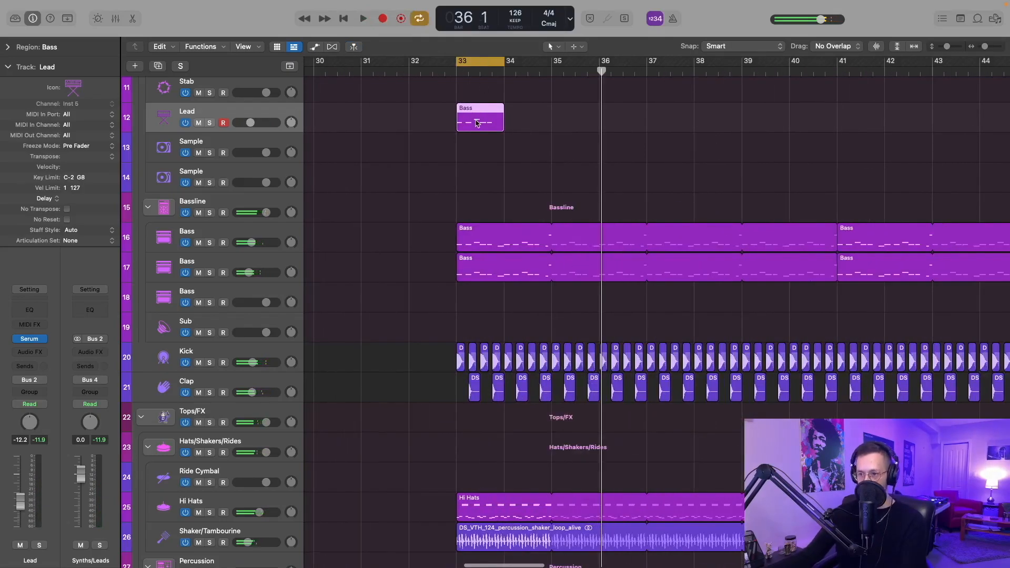
# - Open the Bass region on the Lead track for note editing, raise its second note by an octave and play the bar
pyautogui.doubleClick(477, 123)
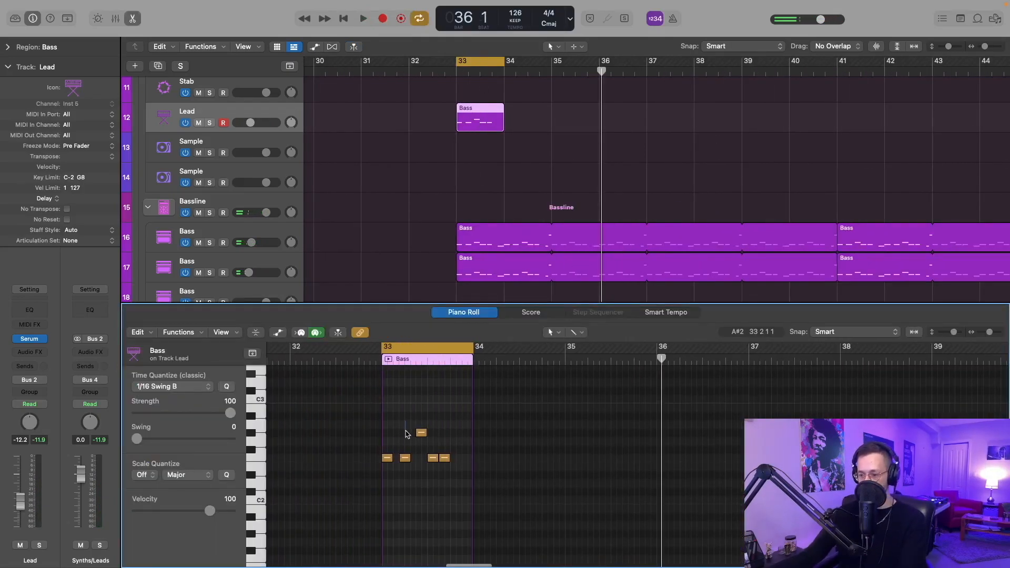
pyautogui.click(406, 457)
pyautogui.scroll(1, 408, 433)
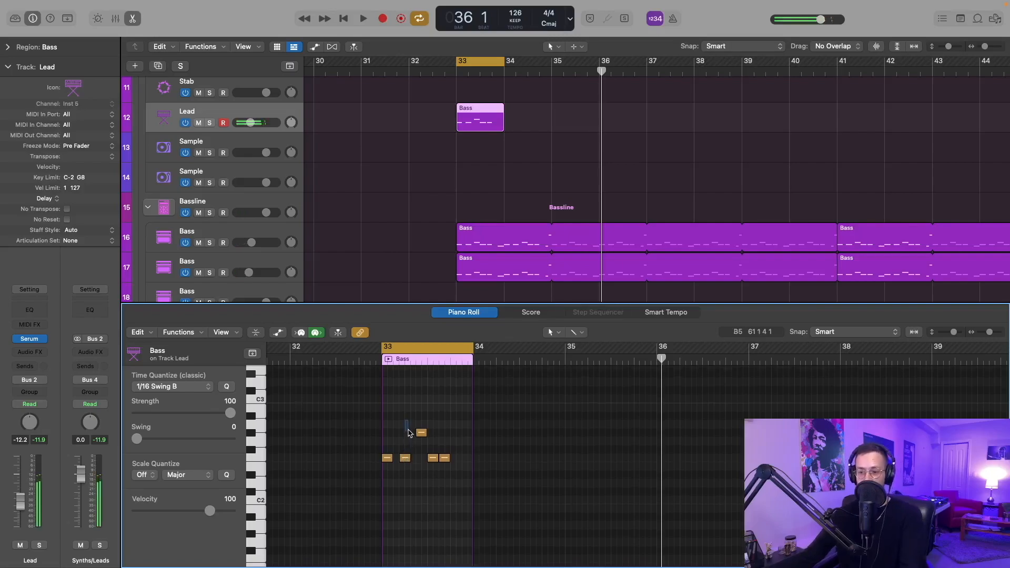
pyautogui.scroll(-1, 409, 442)
pyautogui.click(405, 460)
pyautogui.hotkey('alt', 'shift', 'Up')
pyautogui.press('space')
pyautogui.press('space')
pyautogui.press('space')
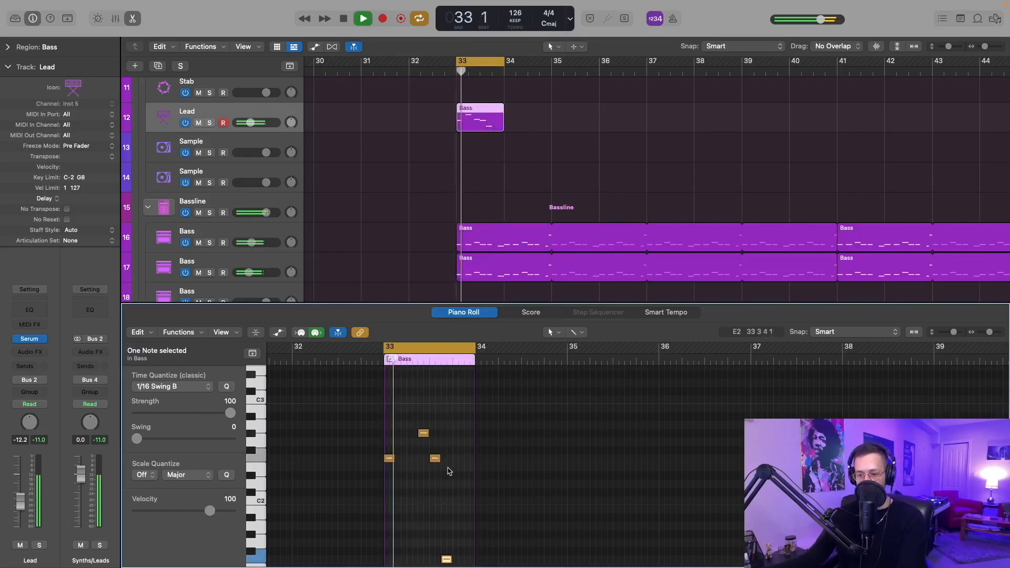
# - Try the region's fourth note an octave higher during playback and return it to its original octave
pyautogui.scroll(1, 495, 465)
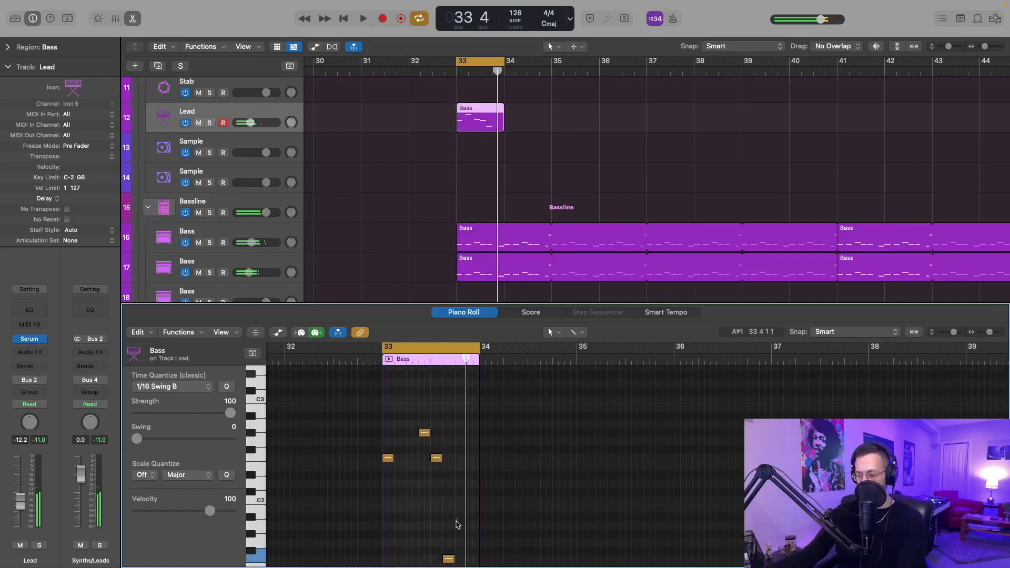
pyautogui.scroll(-1, 459, 521)
pyautogui.scroll(10, 440, 421)
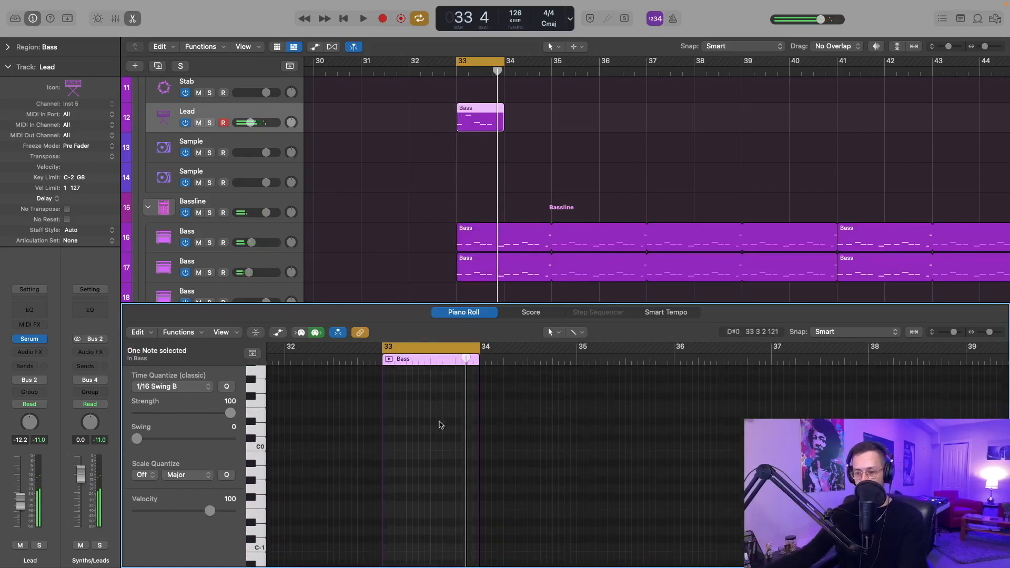
pyautogui.click(435, 544)
pyautogui.hotkey('alt', 'shift', 'Up')
pyautogui.press('space')
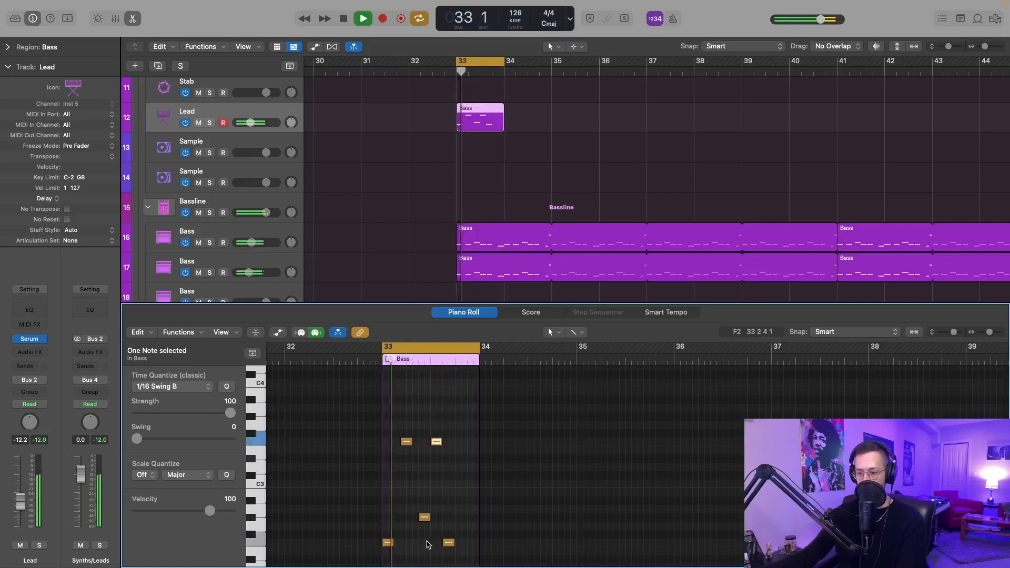
pyautogui.scroll(-2, 436, 526)
pyautogui.press('space')
pyautogui.hotkey('alt', 'shift', 'Down')
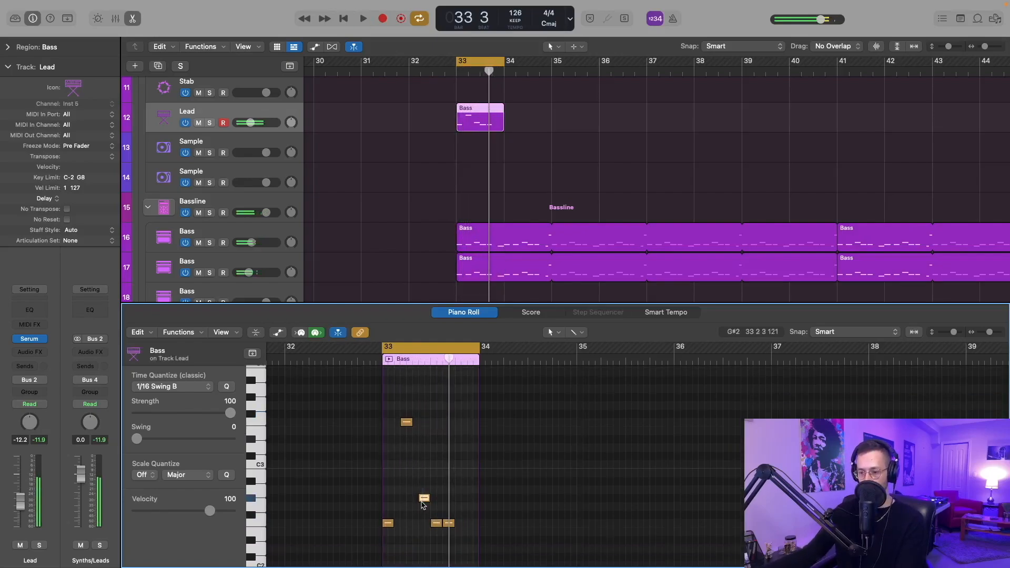
# - Raise the third and fourth notes of the Lead track's Bass region by an octave and play the bar
pyautogui.press('space')
pyautogui.hotkey('alt', 'shift', 'Up')
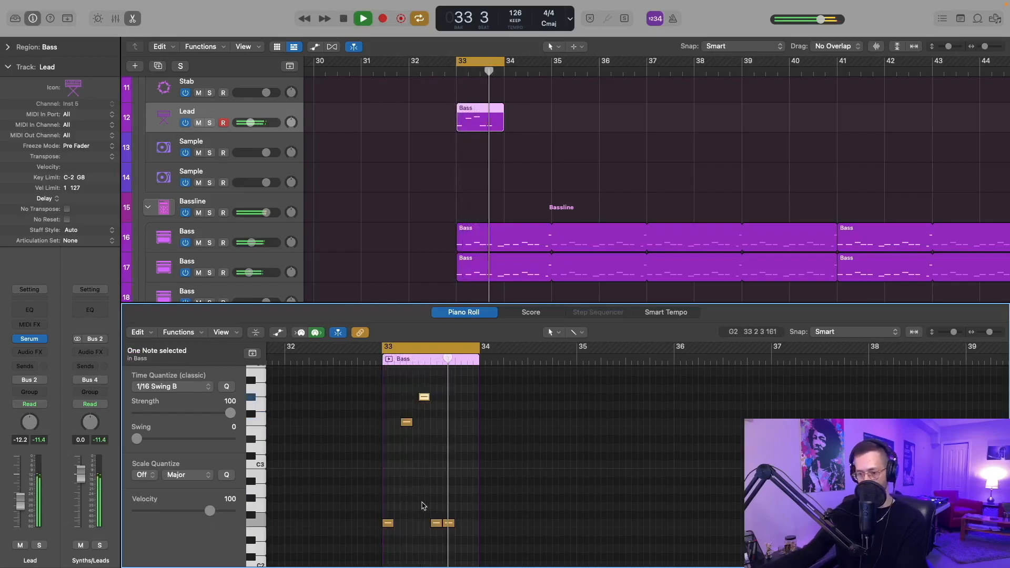
pyautogui.press('space')
pyautogui.click(436, 512)
pyautogui.hotkey('alt', 'shift', 'Up')
pyautogui.press('space')
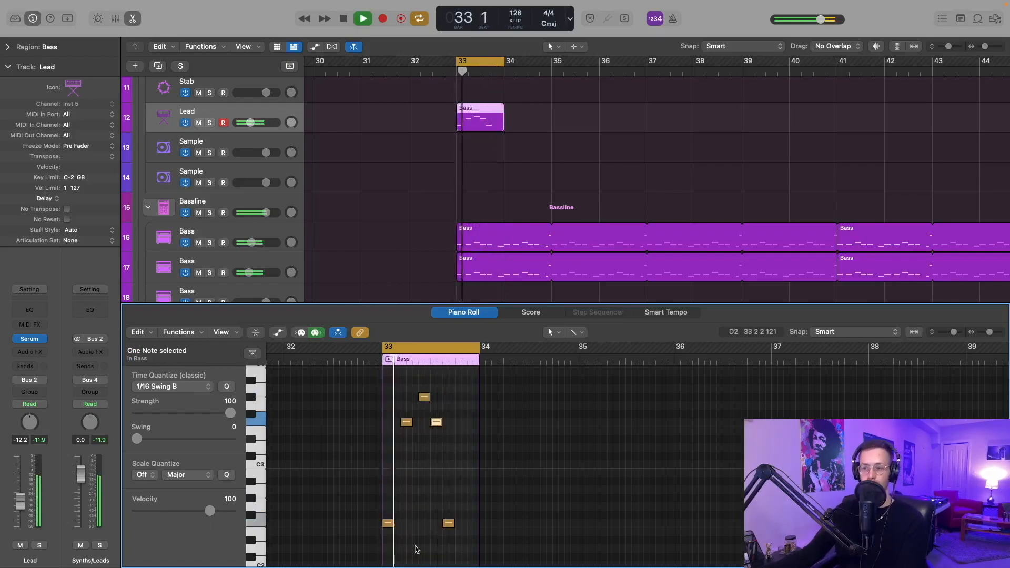
# - Turn off cycle mode and play the lead phrase with the arrangement from just before bar 33
pyautogui.press('c')
pyautogui.click(449, 70)
pyautogui.press('space')
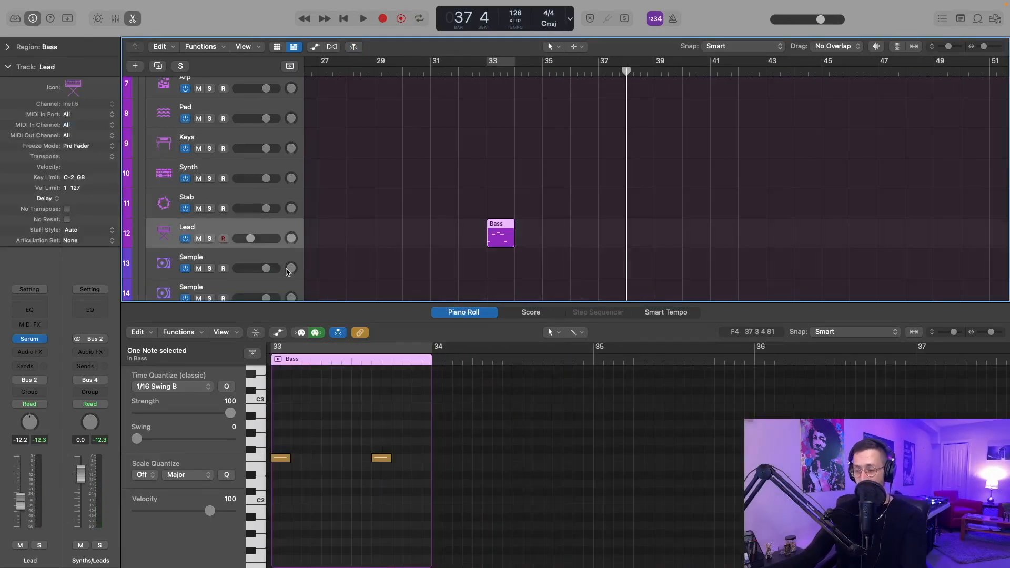
# - Duplicate the Lead track and load the DS_VTH_synth_lead_cool_pluck preset in the new track's Serum
pyautogui.press('super+d')
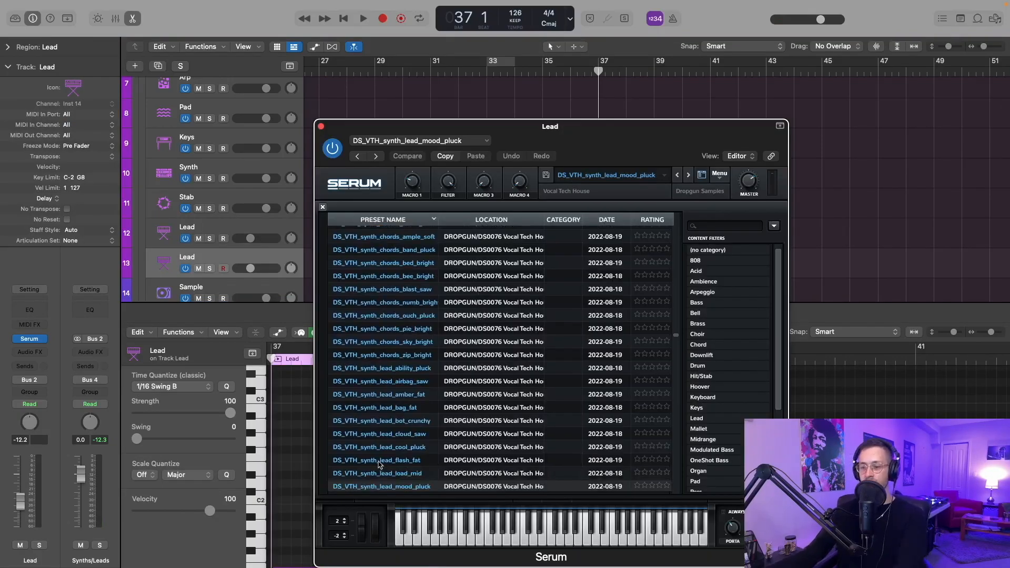
pyautogui.click(378, 447)
pyautogui.click(322, 207)
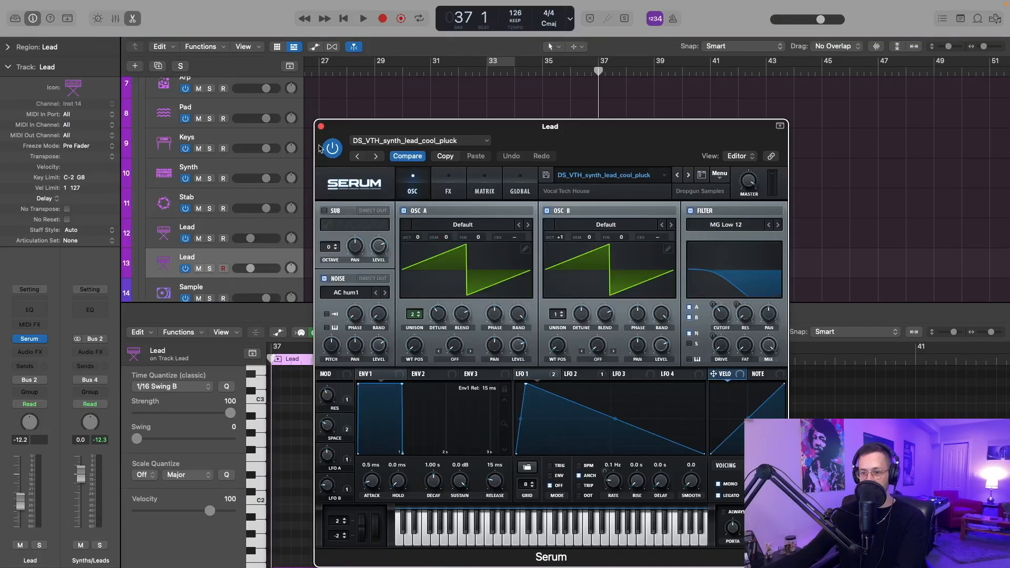
pyautogui.click(321, 127)
# - Create a two-bar region from bar 37 to 39 on the new Lead track with one sustained F2 note, and play it
pyautogui.click(354, 486)
pyautogui.moveTo(354, 486); pyautogui.dragTo(446, 466)
pyautogui.moveTo(627, 272); pyautogui.dragTo(654, 270)
pyautogui.press('space')
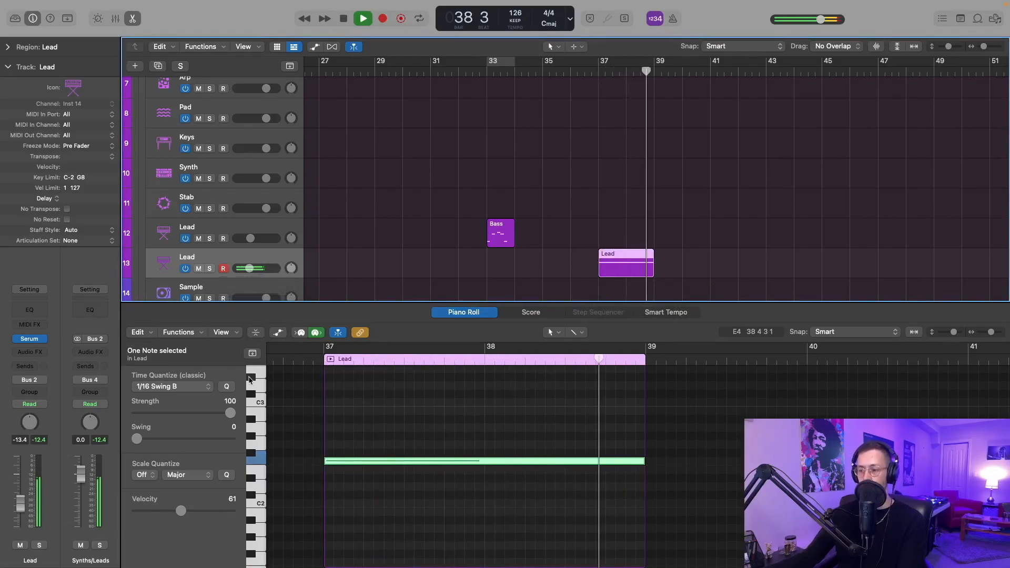
pyautogui.press('space')
pyautogui.press('p')
# - Set Serum's downward bend range to -12 semitones on the new Lead track and show the track's Pitch Bend automation
pyautogui.press('v')
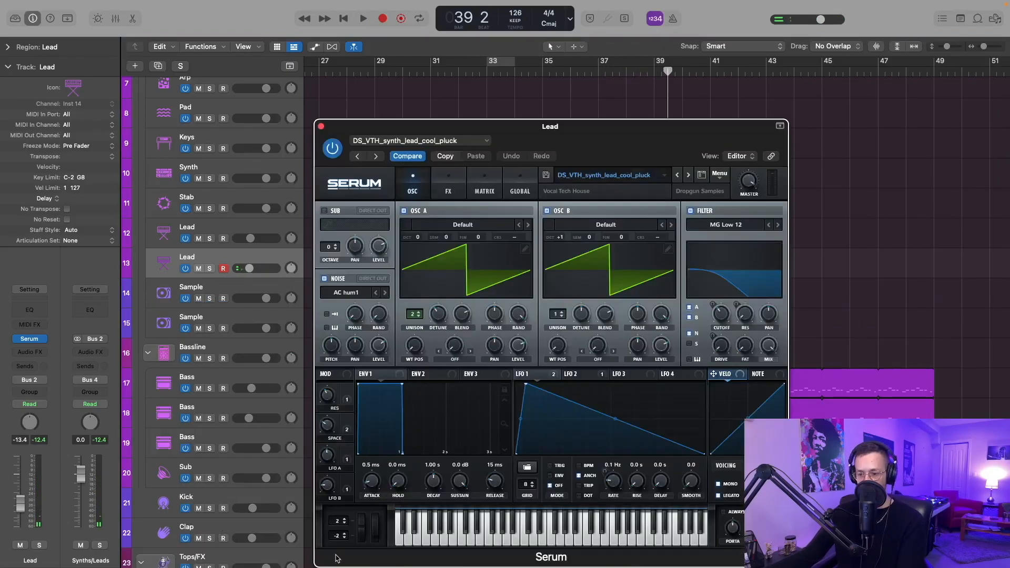
pyautogui.moveTo(336, 539); pyautogui.dragTo(334, 561)
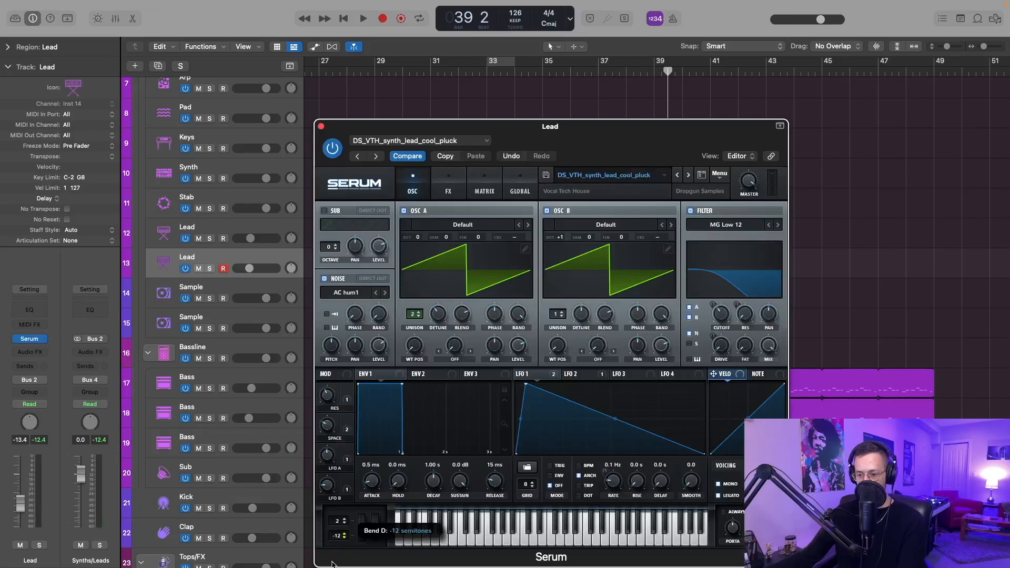
pyautogui.press('a')
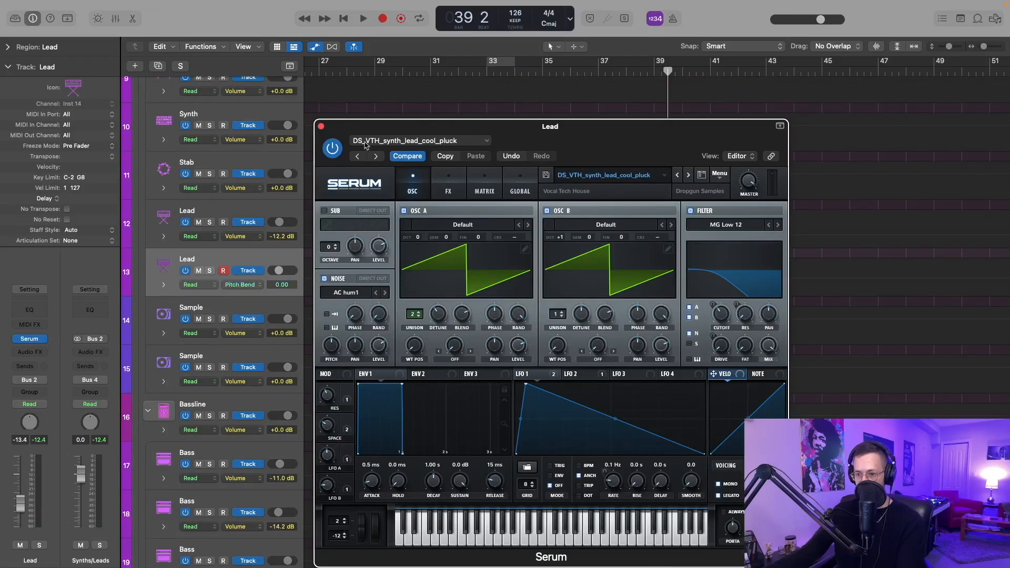
pyautogui.click(320, 126)
# - Draw a pitch-bend dip from 0.00 at about bar 38.5 to full downward bend at bar 39, returning to 0.00 near bar 40, and play it
pyautogui.scroll(1, 729, 257)
pyautogui.scroll(8, 629, 285)
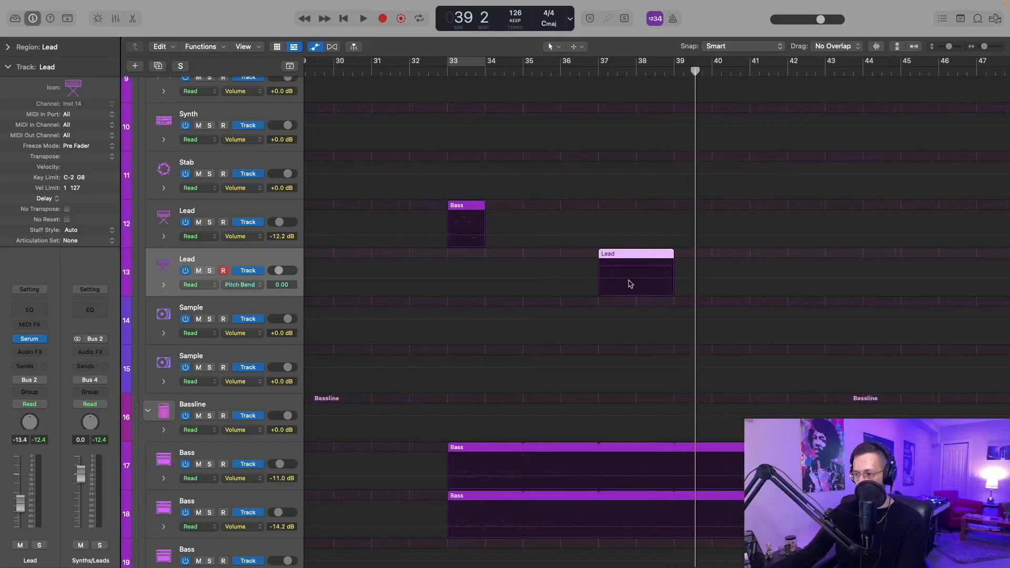
pyautogui.click(720, 280)
pyautogui.click(794, 279)
pyautogui.moveTo(772, 281); pyautogui.dragTo(755, 301)
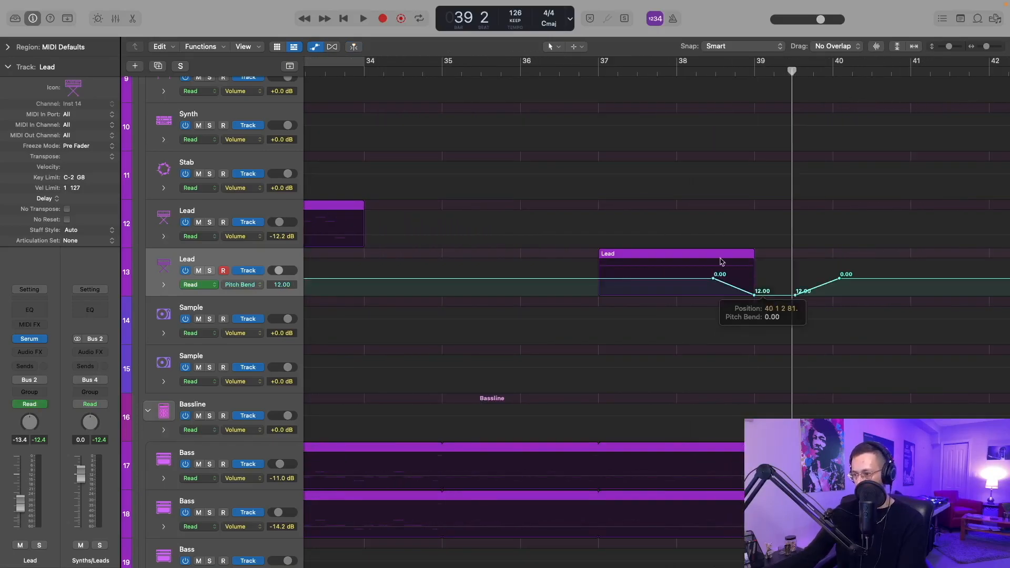
pyautogui.press('a')
pyautogui.doubleClick(574, 73)
pyautogui.scroll(-5, 582, 120)
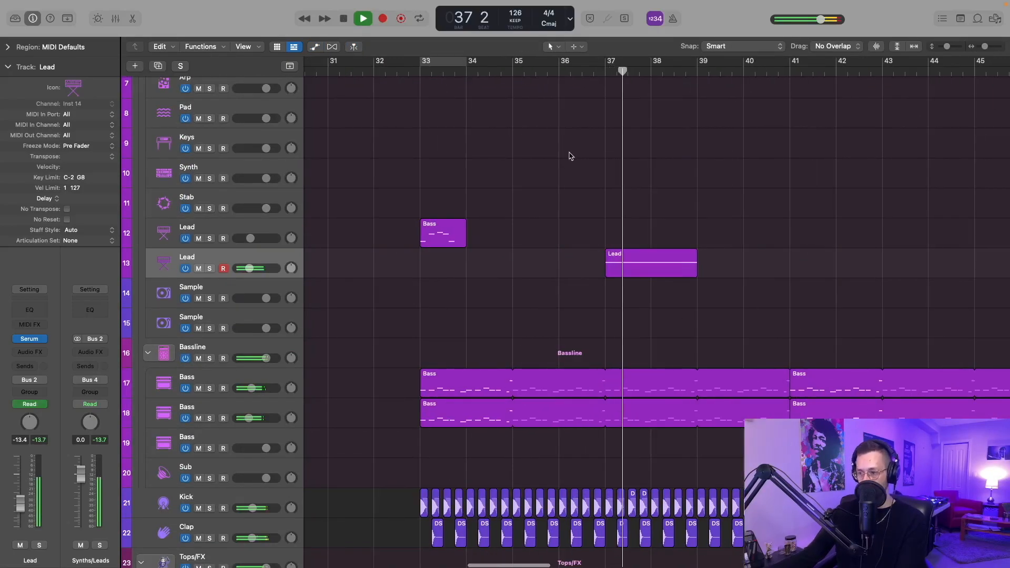
pyautogui.scroll(-3, 580, 122)
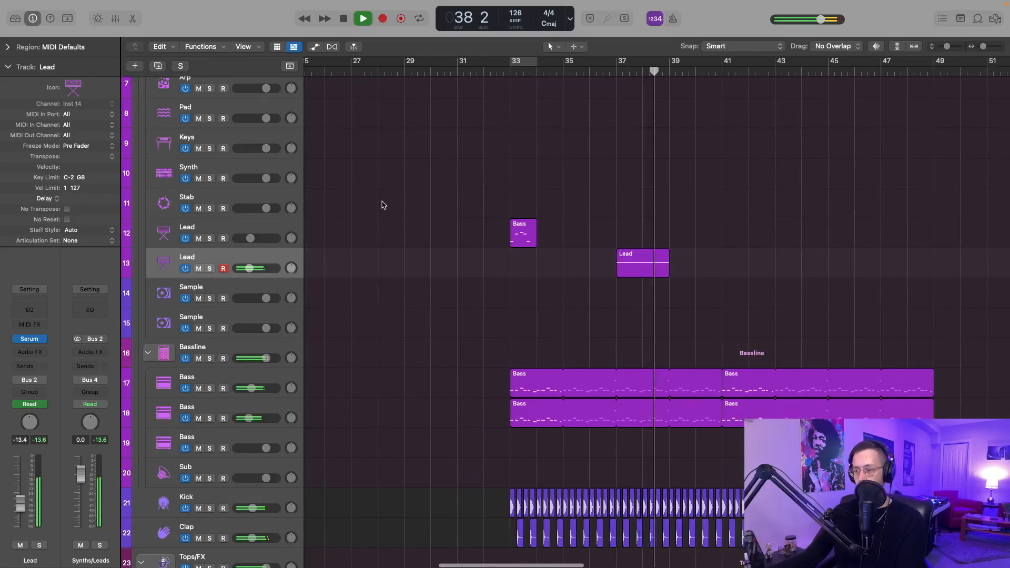
# - Set Serum's downward bend range to -5 semitones on the new Lead track and play the falling lead note with the mix
pyautogui.click(33, 342)
pyautogui.press('space')
pyautogui.moveTo(341, 539); pyautogui.dragTo(342, 533)
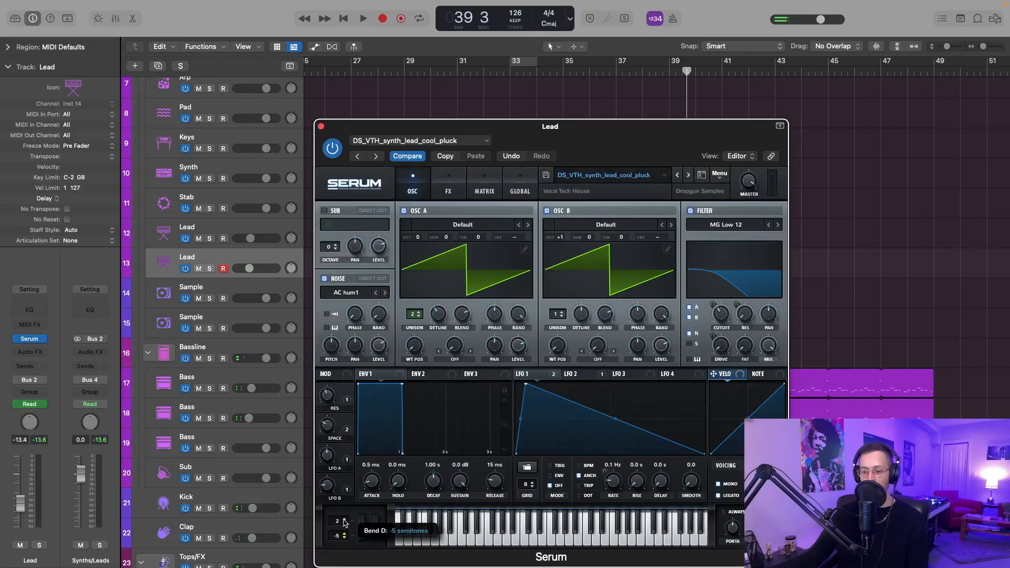
pyautogui.click(321, 127)
pyautogui.press('space')
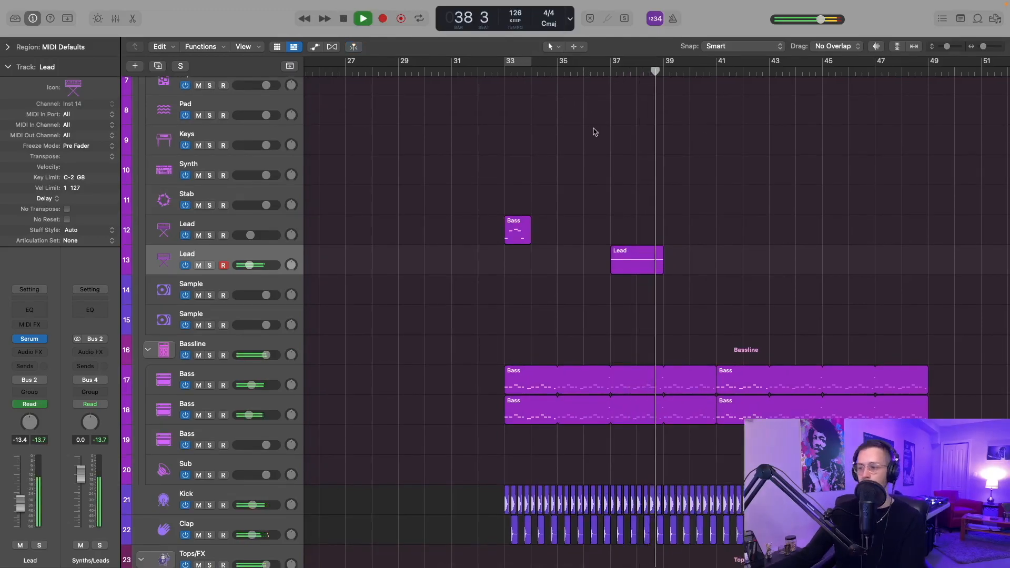
pyautogui.hscroll(3, 595, 130)
pyautogui.scroll(3, 594, 127)
pyautogui.scroll(-3, 595, 127)
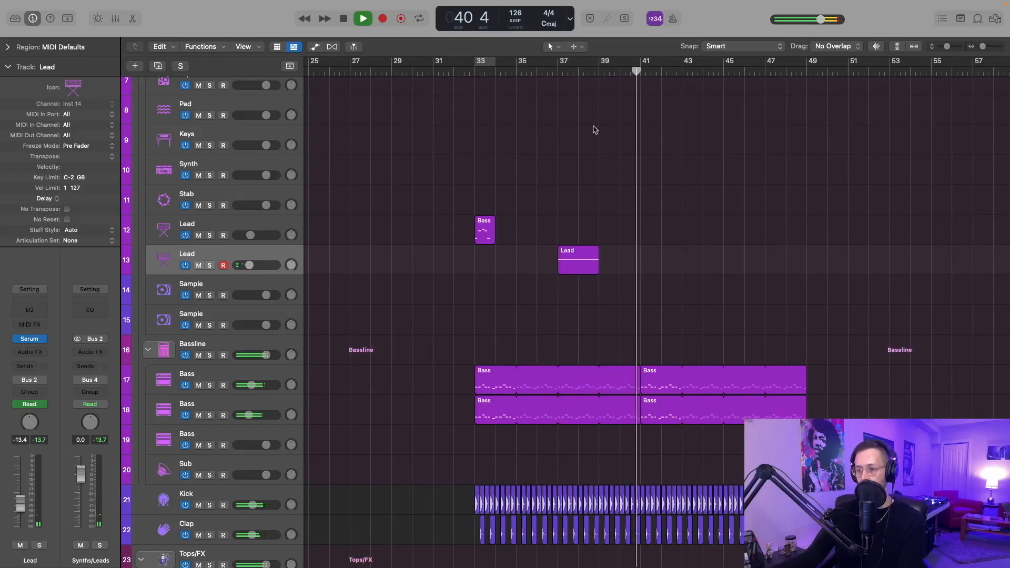
pyautogui.hscroll(3, 595, 130)
pyautogui.press('space')
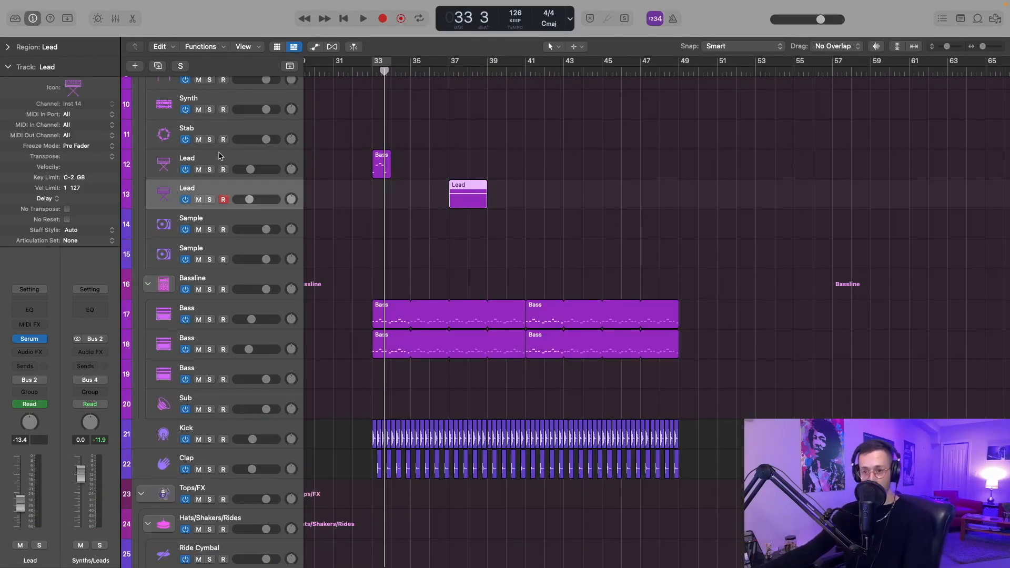
# - Solo the upper Lead track with the Bass region at bar 33, play it, and insert Pro-Q 3 after Serum
pyautogui.click(205, 176)
pyautogui.press('space')
pyautogui.press('s')
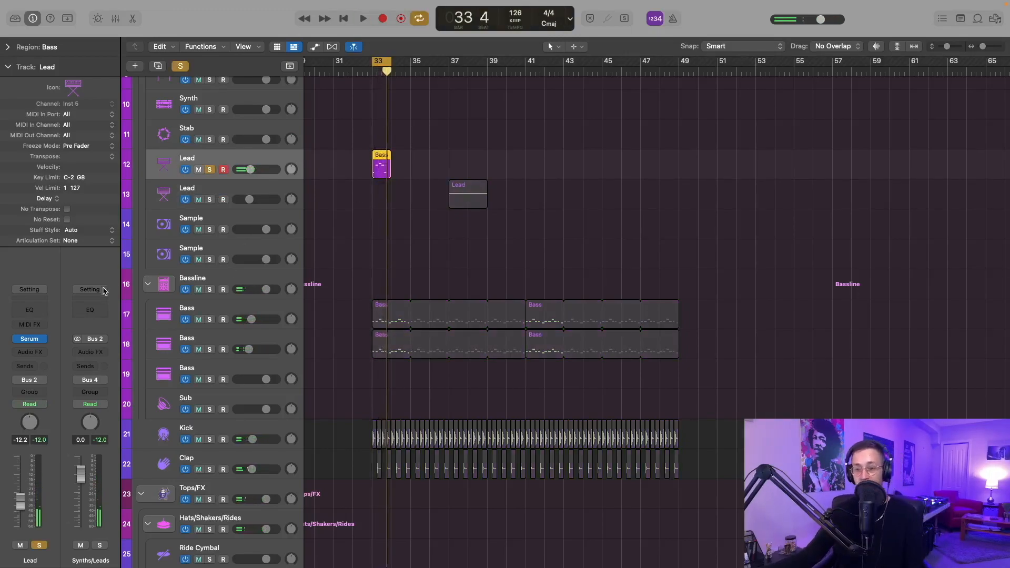
pyautogui.click(25, 353)
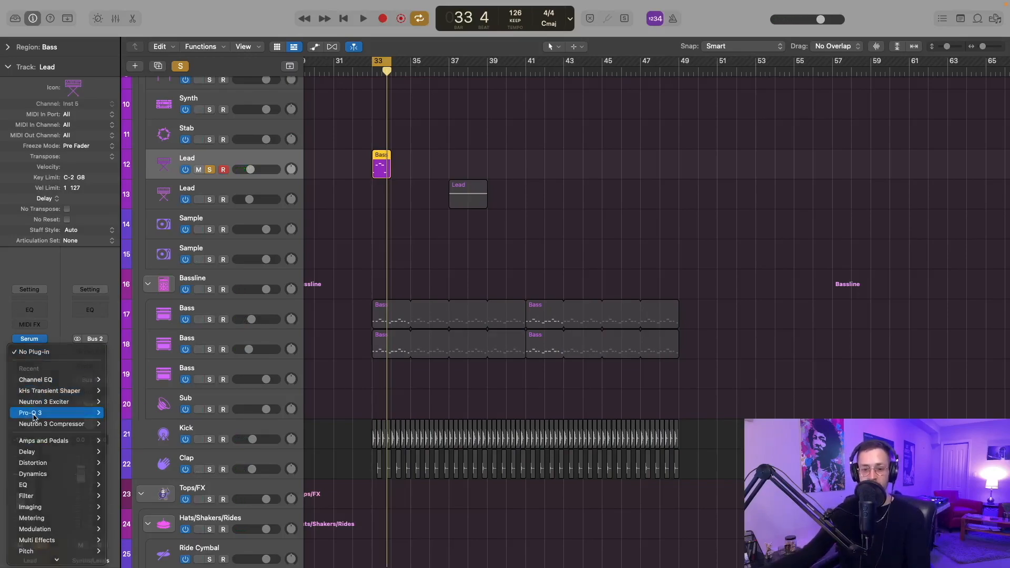
pyautogui.click(125, 413)
# - Add a 30 dB/oct low cut at about 133 Hz to the upper Lead track's EQ and audition it
pyautogui.moveTo(336, 284); pyautogui.dragTo(467, 288)
pyautogui.press('space')
pyautogui.press('space')
pyautogui.press('space')
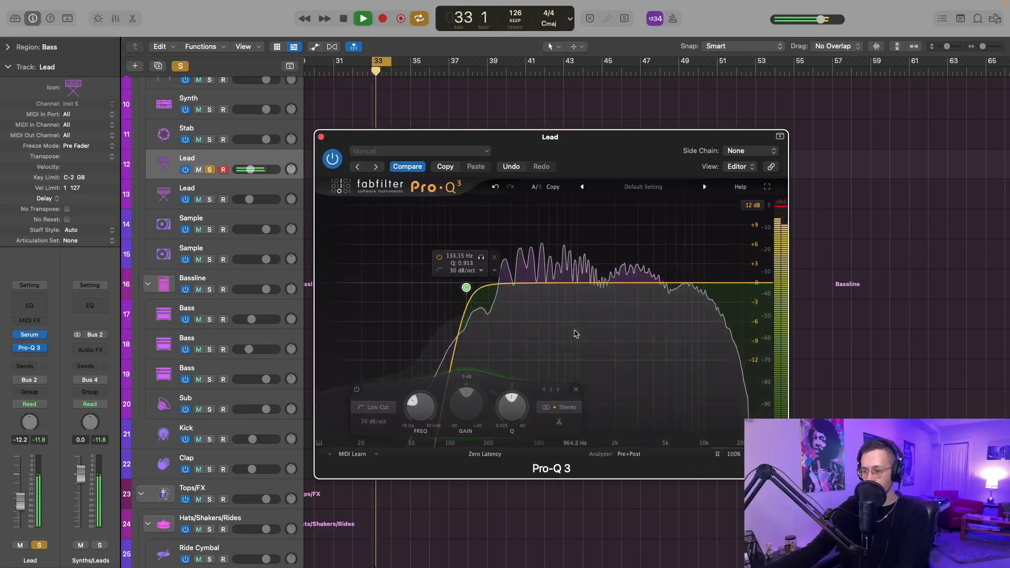
pyautogui.press('space')
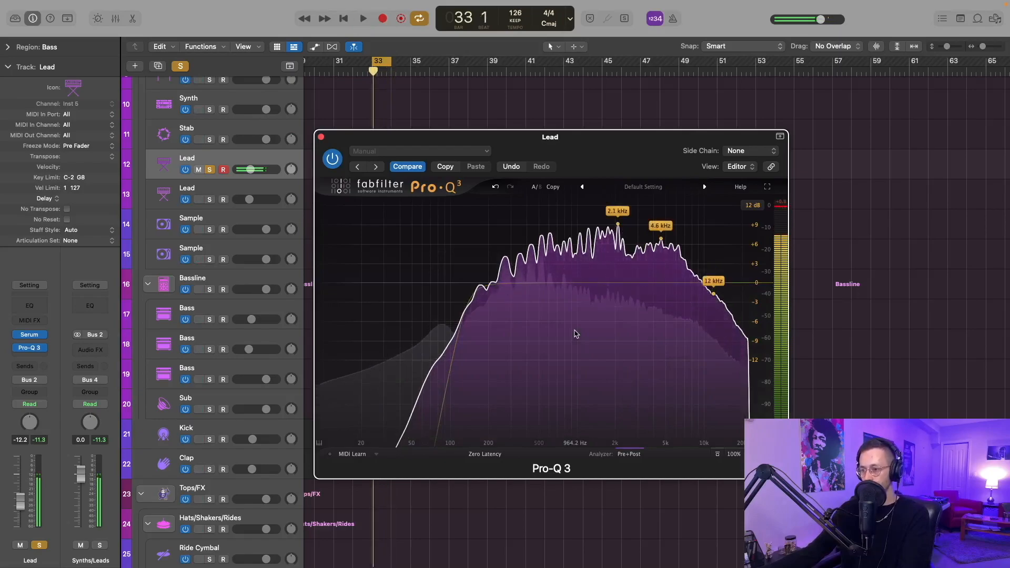
pyautogui.press('space')
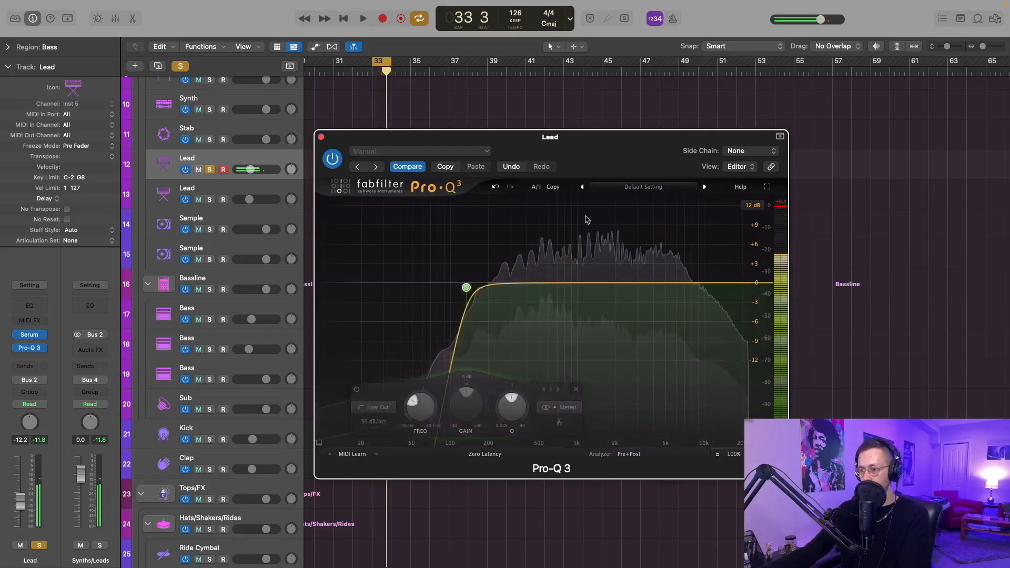
# - Add a dynamic bell dip of about -0.37 dB near 1780 Hz and a 12 dB/oct high cut at the top end, auditioning the result
pyautogui.click(607, 289)
pyautogui.scroll(-1, 606, 288)
pyautogui.rightClick(607, 289)
pyautogui.click(604, 292)
pyautogui.press('space')
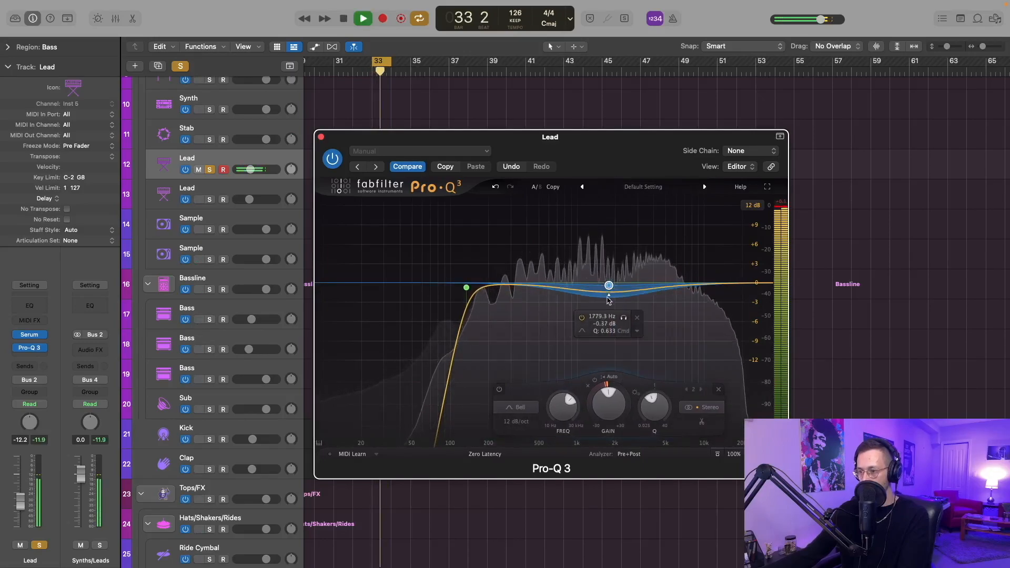
pyautogui.press('space')
pyautogui.moveTo(762, 285); pyautogui.dragTo(675, 288)
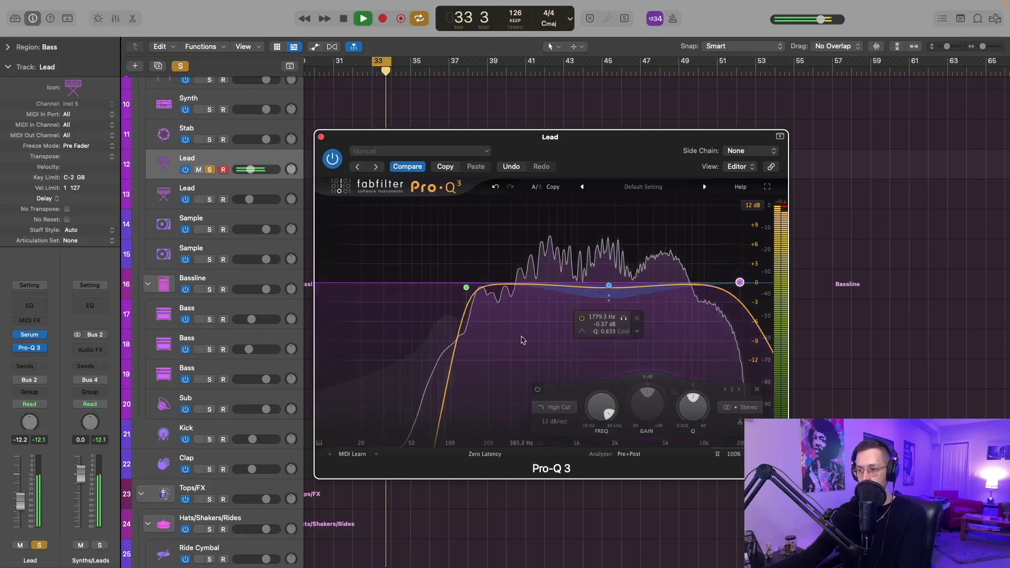
pyautogui.press('space')
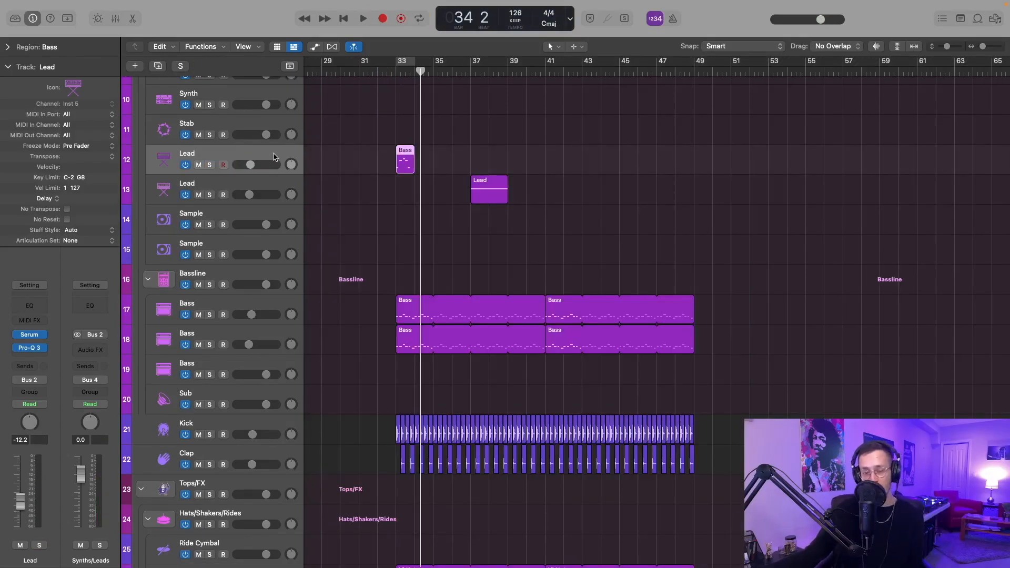
# - Solo the lower Lead track, loop its region from bar 37 to 39, and insert an audio effect after Serum
pyautogui.click(243, 187)
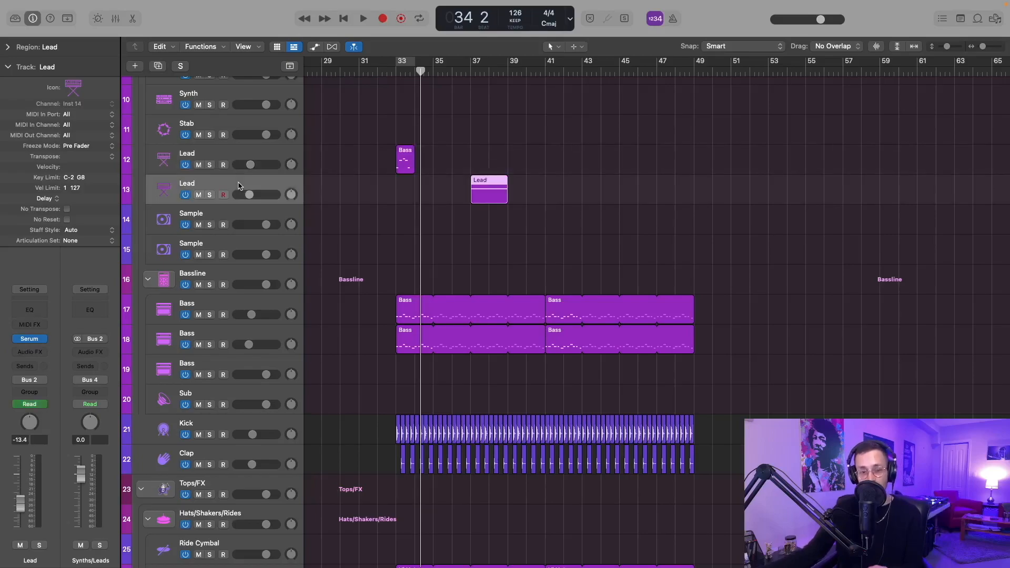
pyautogui.press('s')
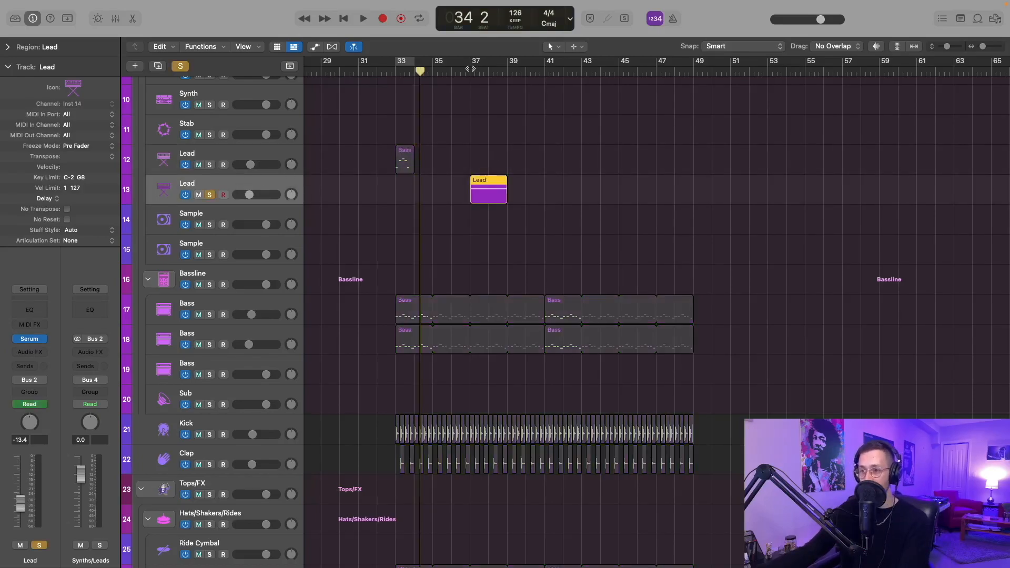
pyautogui.moveTo(465, 61); pyautogui.dragTo(515, 63)
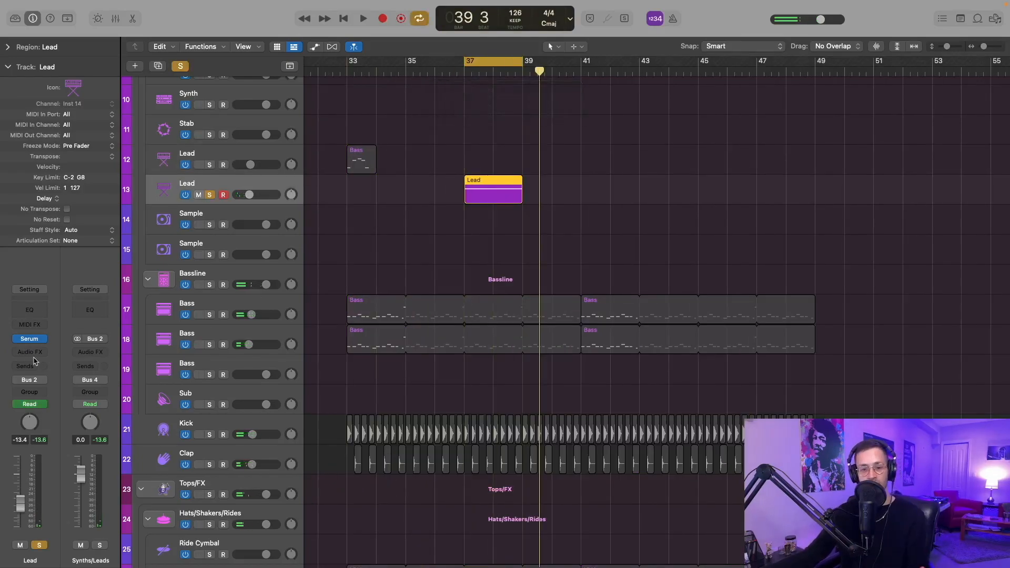
pyautogui.click(33, 354)
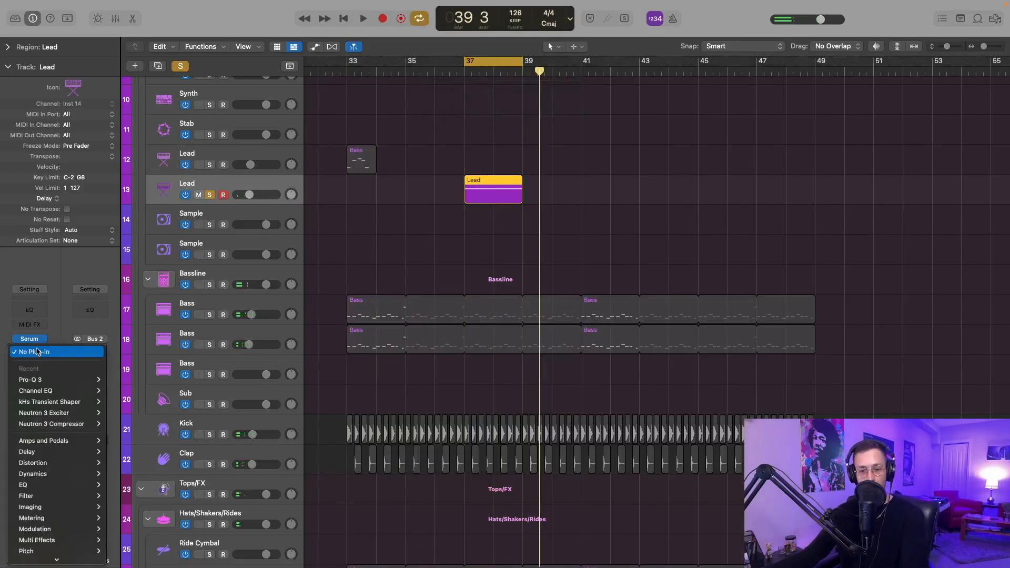
pyautogui.click(83, 414)
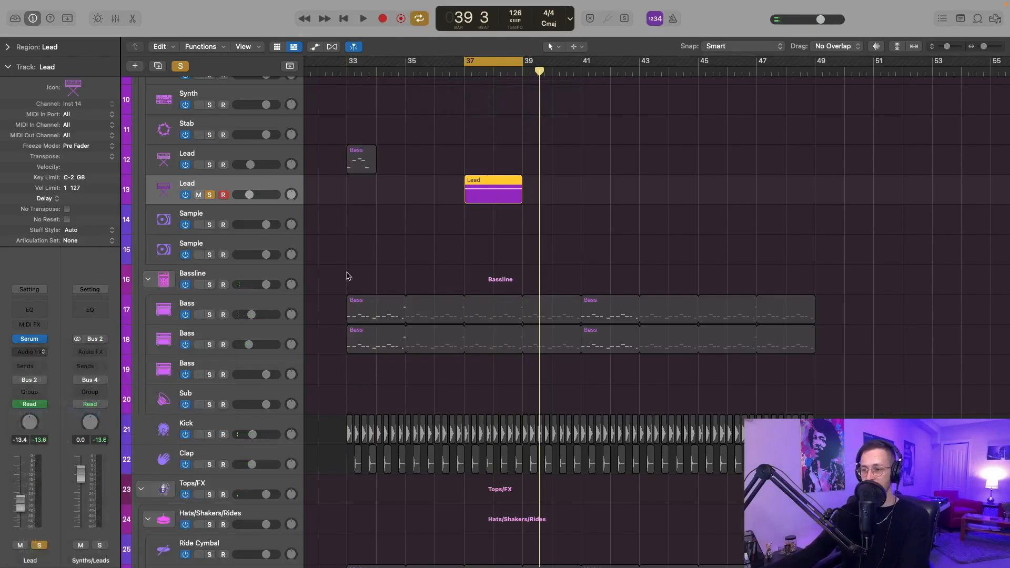
# - Insert Neutron 3 Exciter on the Lead track, drive its high band to 5.9 with character towards Tape, and lower that band's mix
pyautogui.press('space')
pyautogui.click(476, 232)
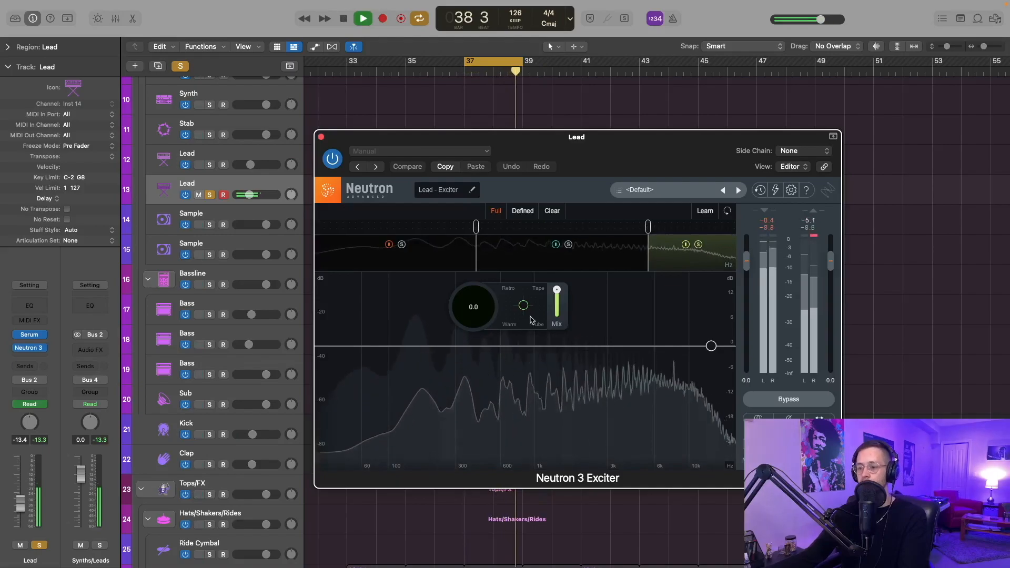
pyautogui.moveTo(524, 305); pyautogui.dragTo(490, 312)
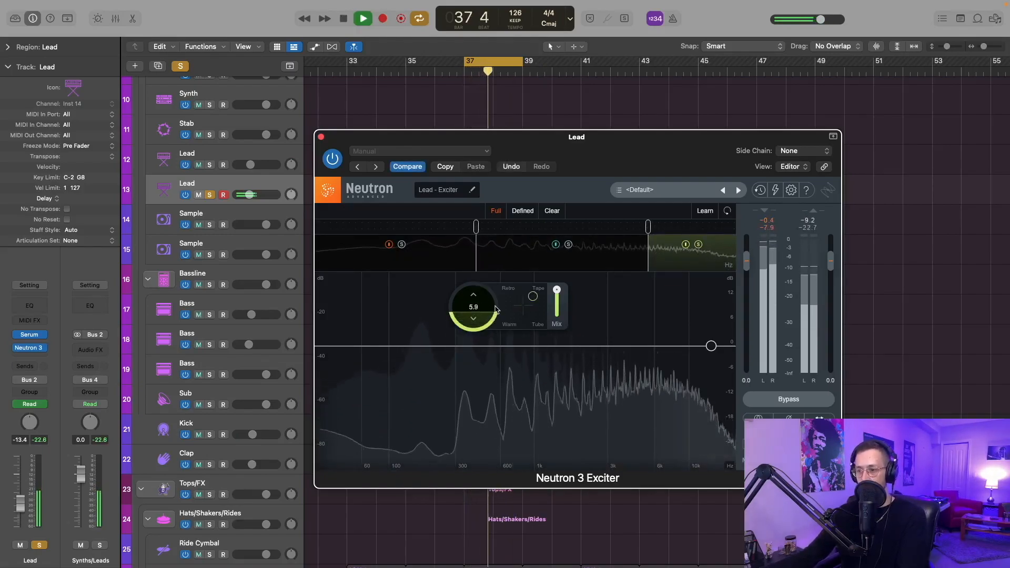
pyautogui.moveTo(556, 298); pyautogui.dragTo(557, 311)
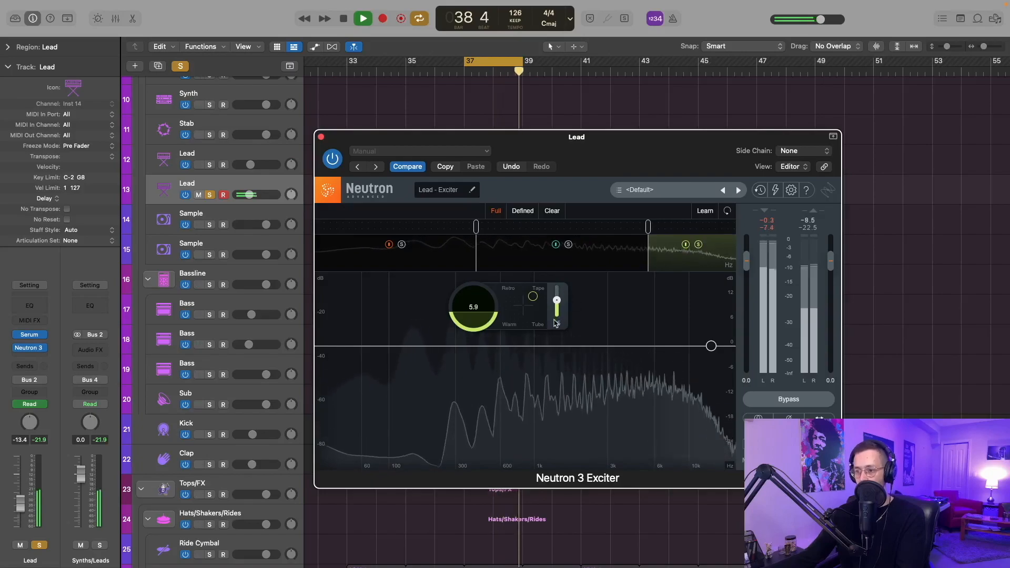
pyautogui.press('space')
# - In the exciter's middle band, set the drive to 6.7 with the character towards Tube and slightly reduce the mix
pyautogui.press('Tab')
pyautogui.press('space')
pyautogui.moveTo(525, 307); pyautogui.dragTo(472, 263)
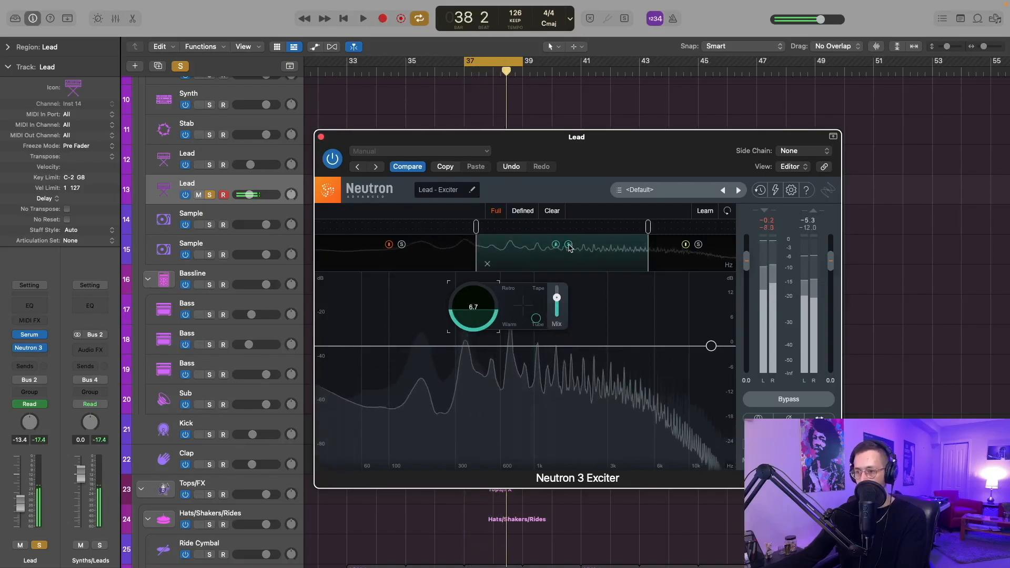
pyautogui.press('space')
# - In the exciter's low band, set the drive to 4.4 with the character towards Tube and the mix to about 70
pyautogui.press('space')
pyautogui.click(431, 255)
pyautogui.moveTo(528, 310); pyautogui.dragTo(535, 318)
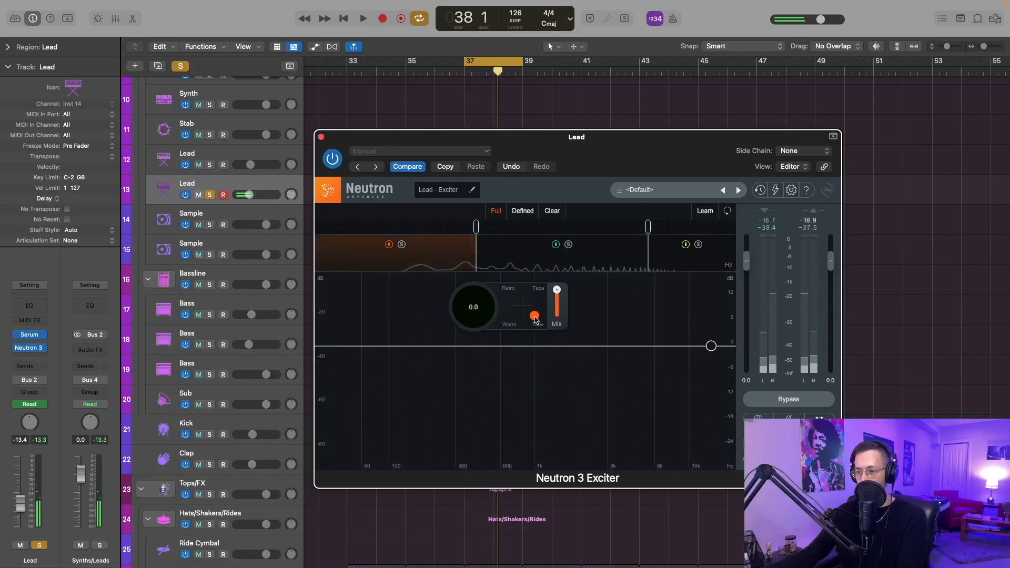
pyautogui.moveTo(480, 303); pyautogui.dragTo(480, 284)
pyautogui.press('space')
pyautogui.moveTo(556, 291); pyautogui.dragTo(561, 318)
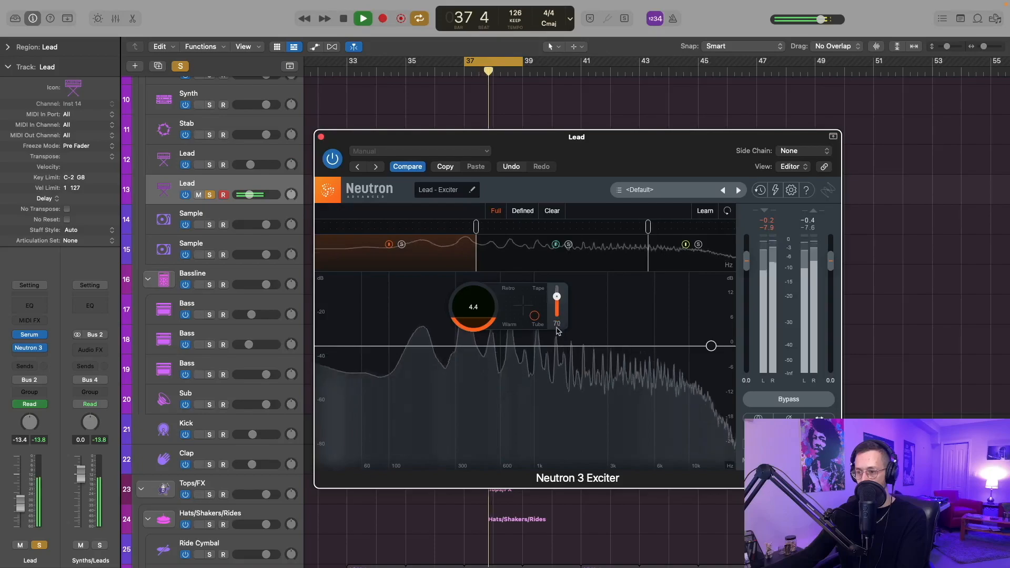
pyautogui.click(321, 137)
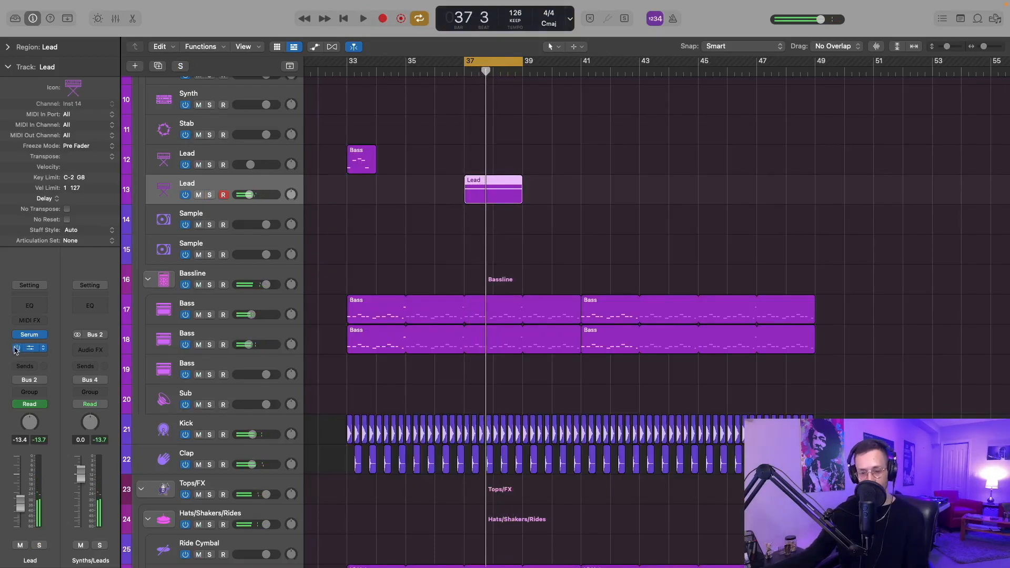
# - Add Pro-Q 3 after the exciter on the soloed Lead and create a 24 dB/oct low cut at about 115 Hz
pyautogui.click(29, 358)
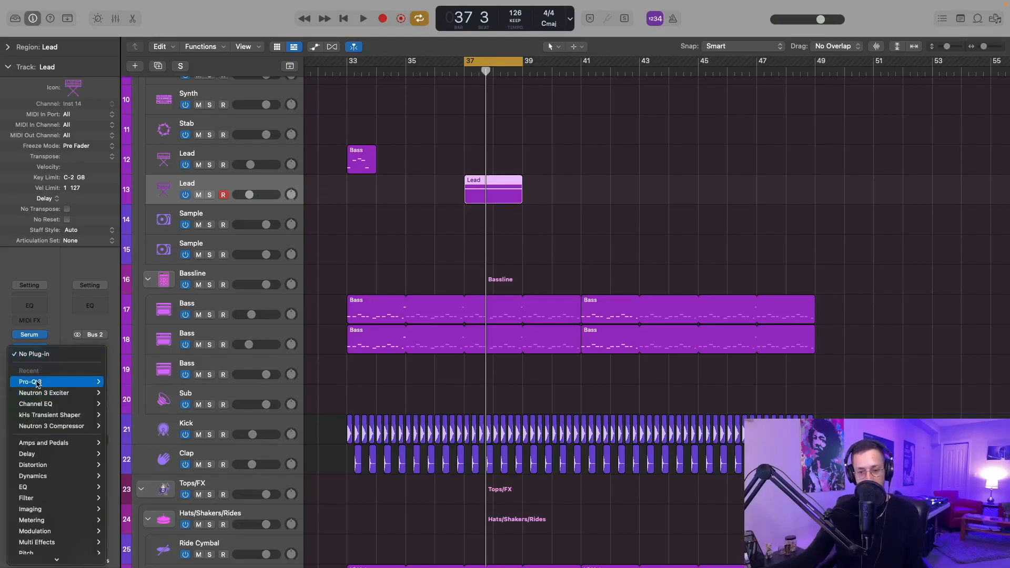
pyautogui.press('Escape')
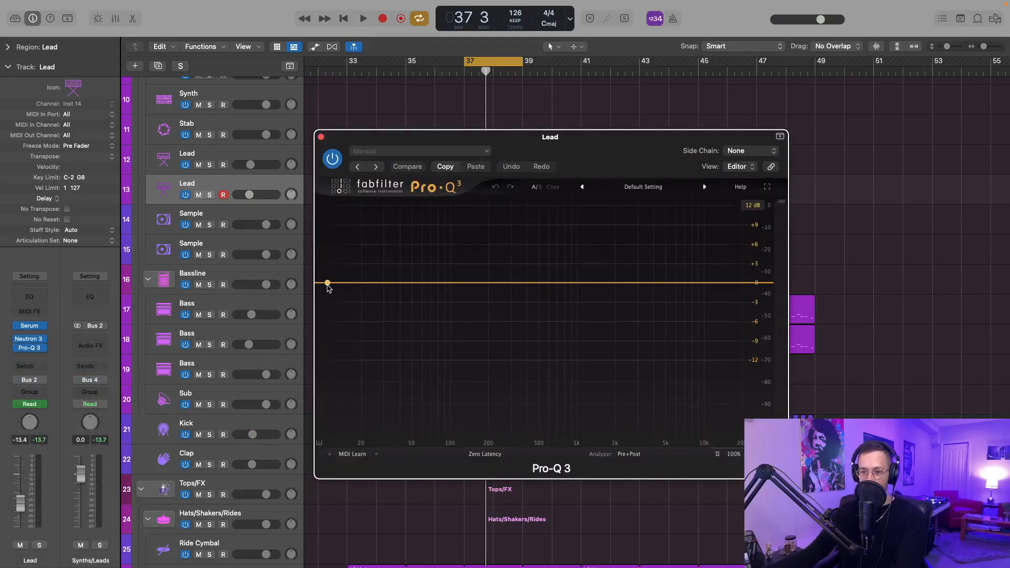
pyautogui.press('s')
pyautogui.press('space')
pyautogui.moveTo(340, 284); pyautogui.dragTo(457, 282)
pyautogui.press('space')
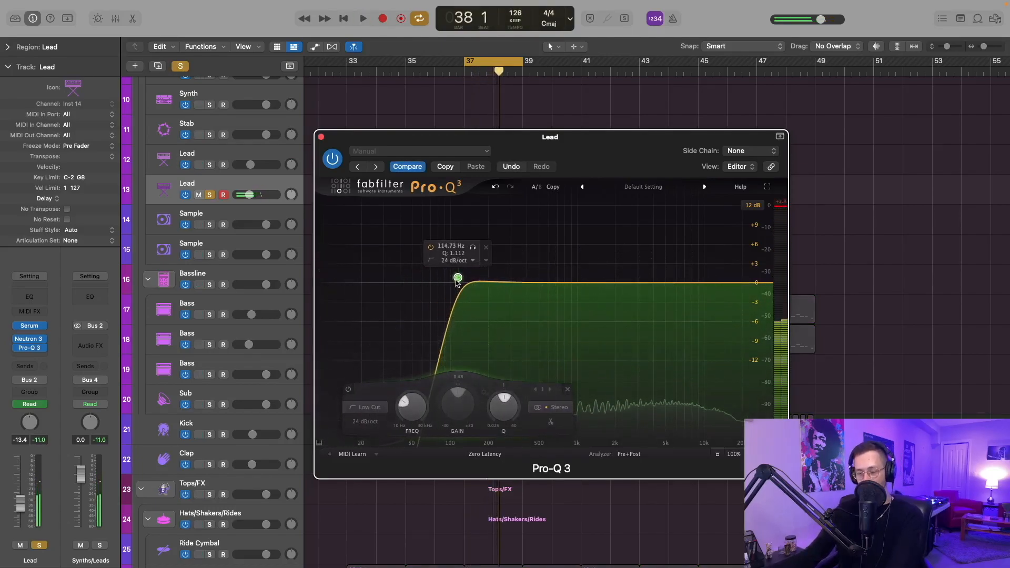
pyautogui.press('space')
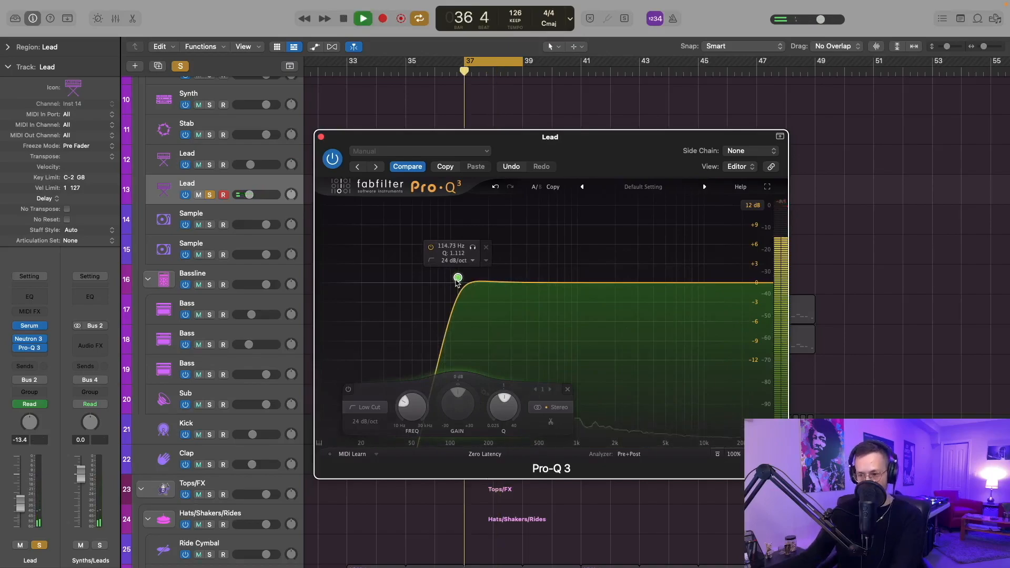
pyautogui.moveTo(456, 280); pyautogui.dragTo(456, 282)
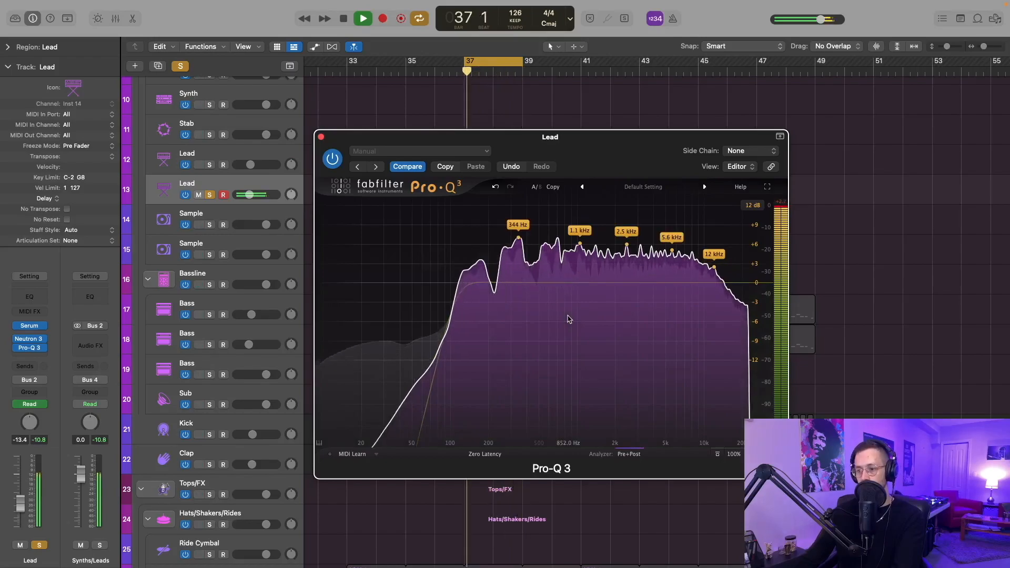
# - Add a dynamic bell band in the EQ at about 338 Hz with -0.41 dB gain and a Q of about 0.74
pyautogui.click(517, 284)
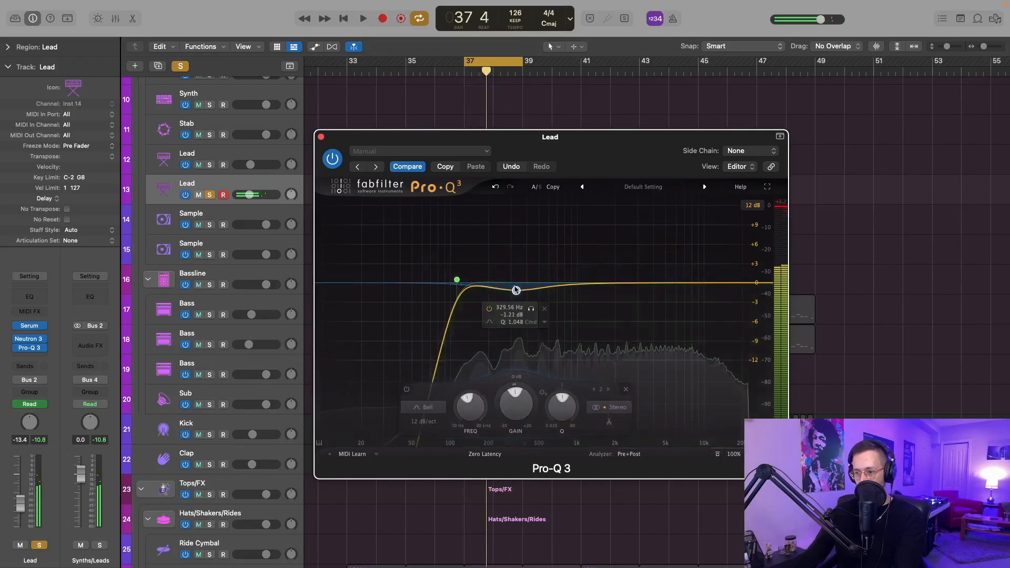
pyautogui.rightClick(518, 285)
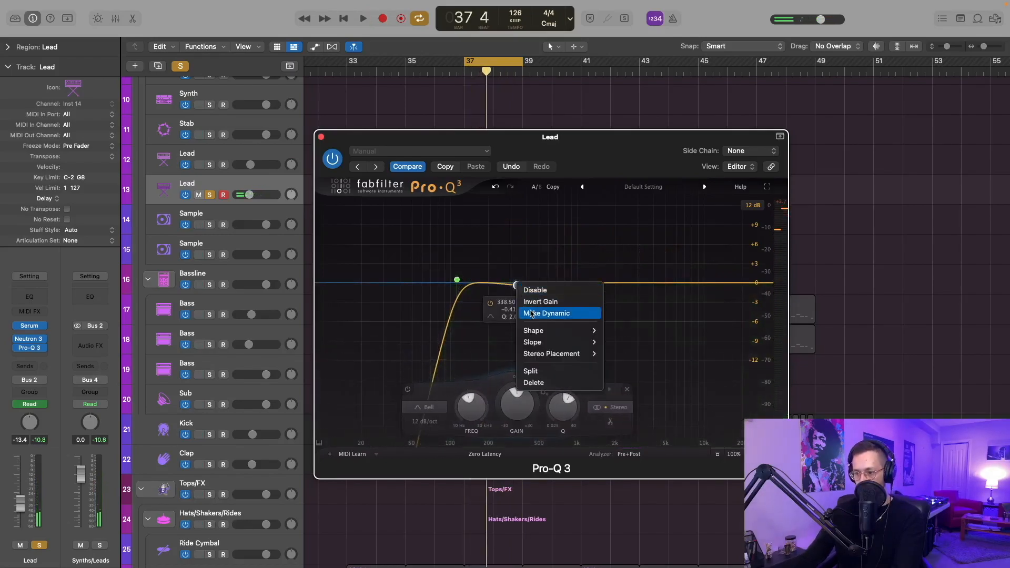
pyautogui.click(521, 313)
pyautogui.press('space')
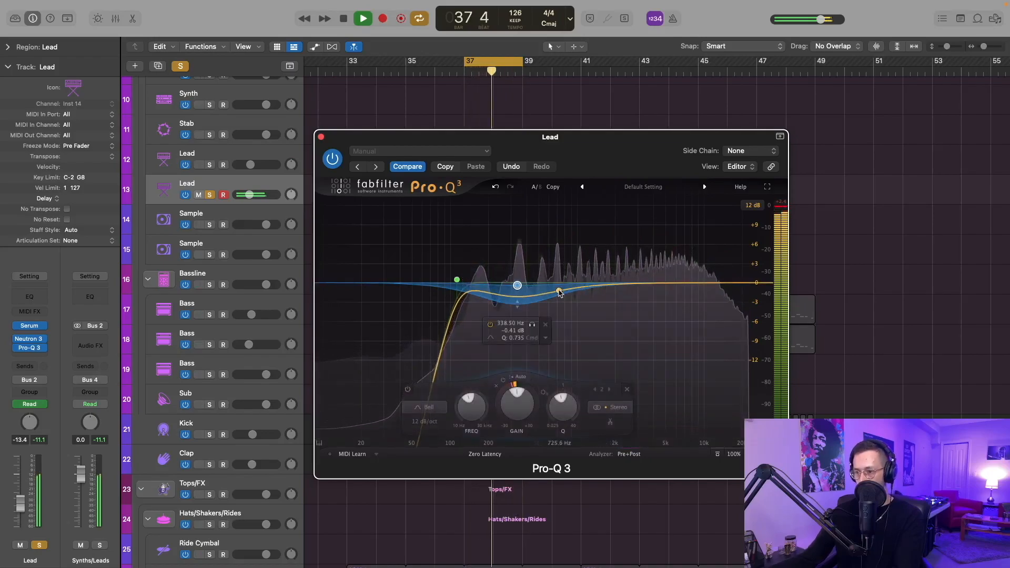
# - Add a narrower bell cut in the EQ at about 680 Hz with -1.56 dB gain and a Q of about 2.7
pyautogui.click(559, 292)
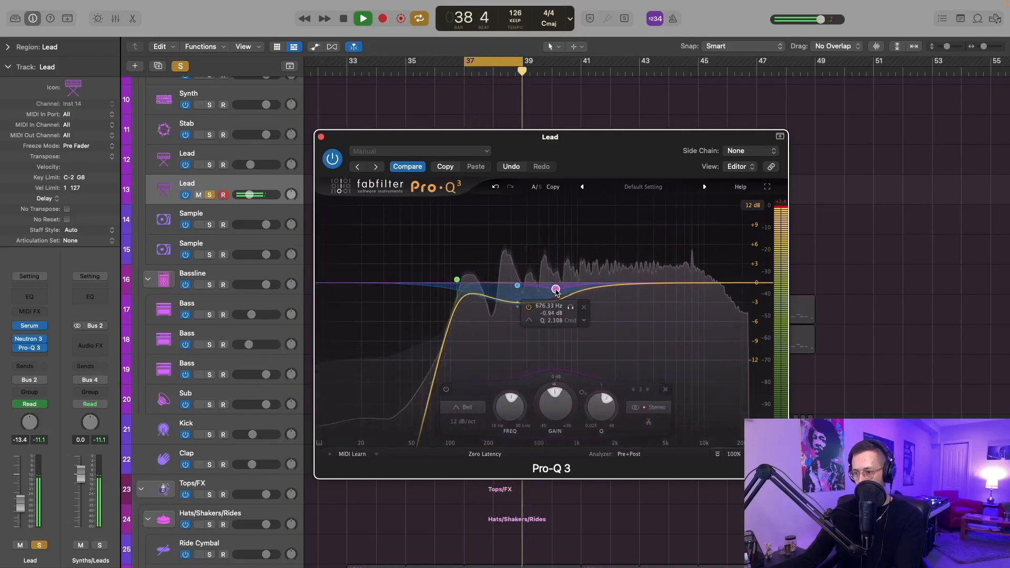
pyautogui.press('space')
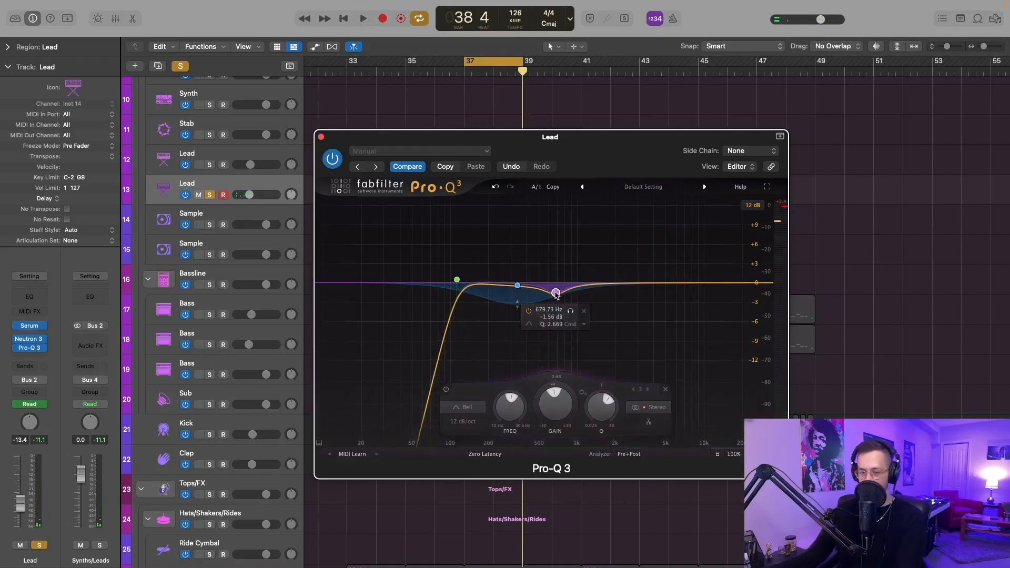
# - Add a 24 dB/oct high cut at the upper end of the Lead's spectrum, close the EQ and unsolo the track
pyautogui.press('space')
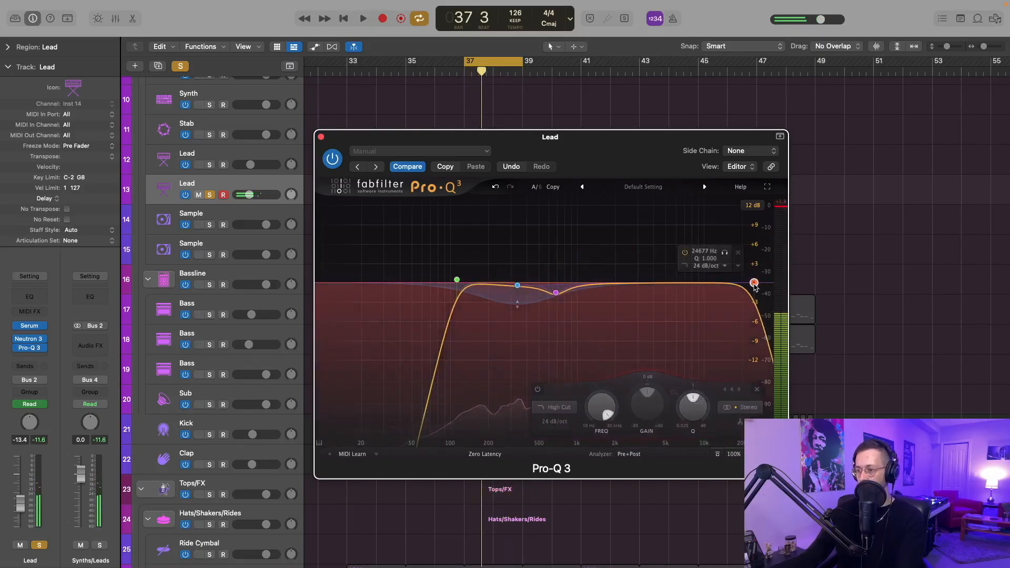
pyautogui.moveTo(753, 283); pyautogui.dragTo(745, 289)
pyautogui.press('space')
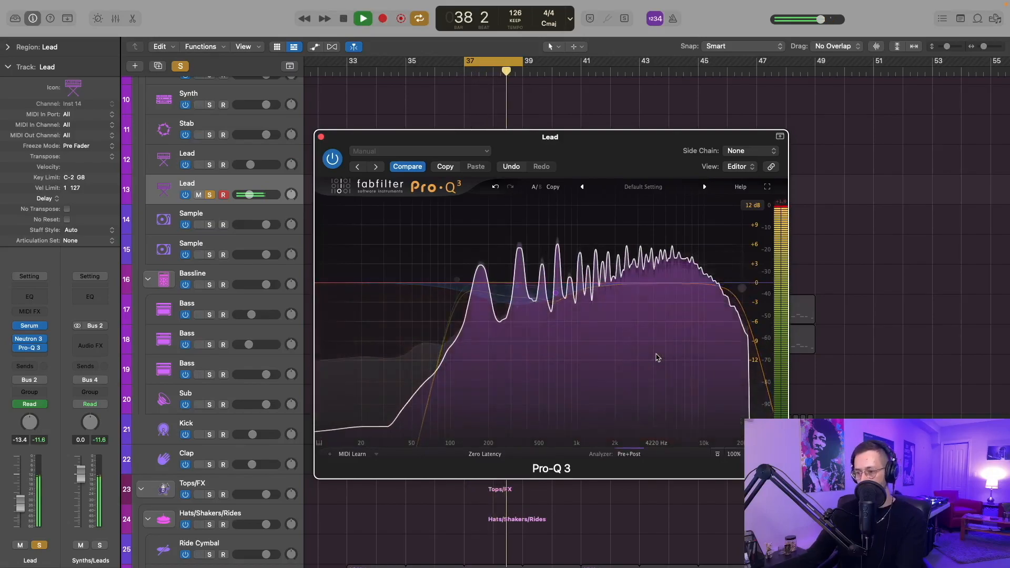
pyautogui.click(321, 137)
pyautogui.press('s')
# - Insert the UJAM FIN-MICRO effect on the Lead track between Neutron 3 and Pro-Q 3, and solo the track
pyautogui.scroll(-5, 559, 253)
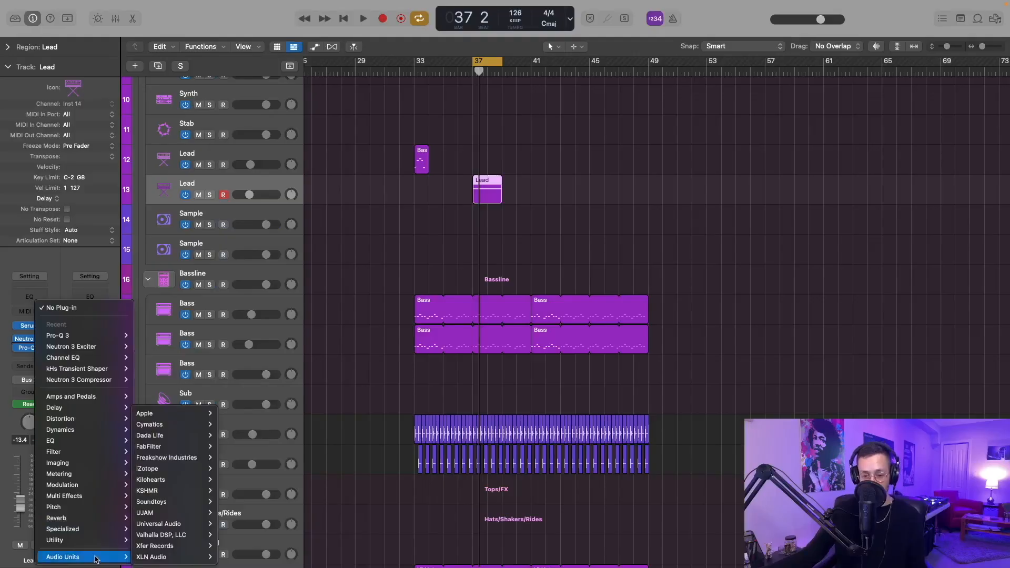
pyautogui.moveTo(164, 507)
pyautogui.moveTo(200, 513)
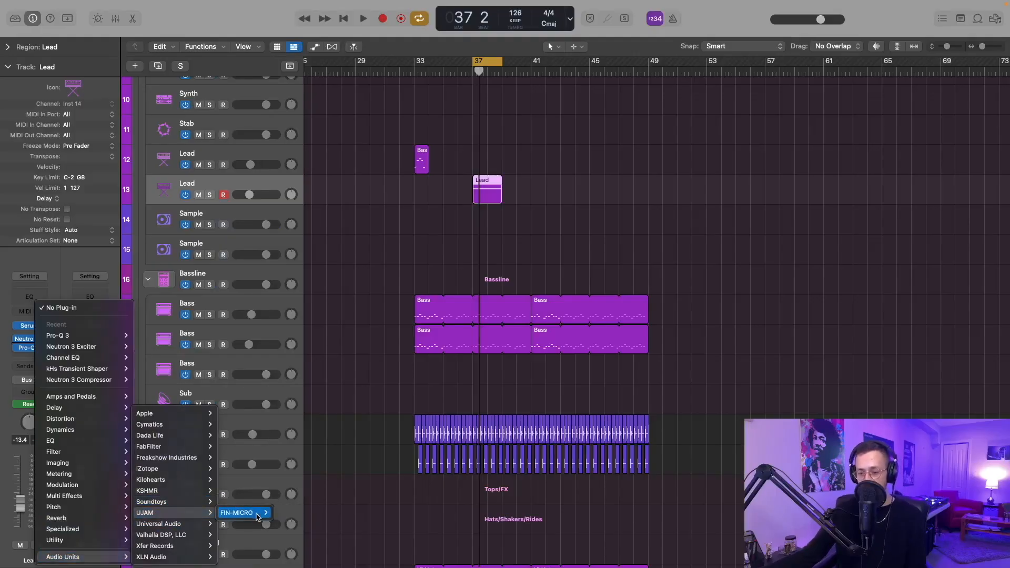
pyautogui.click(258, 514)
pyautogui.press('s')
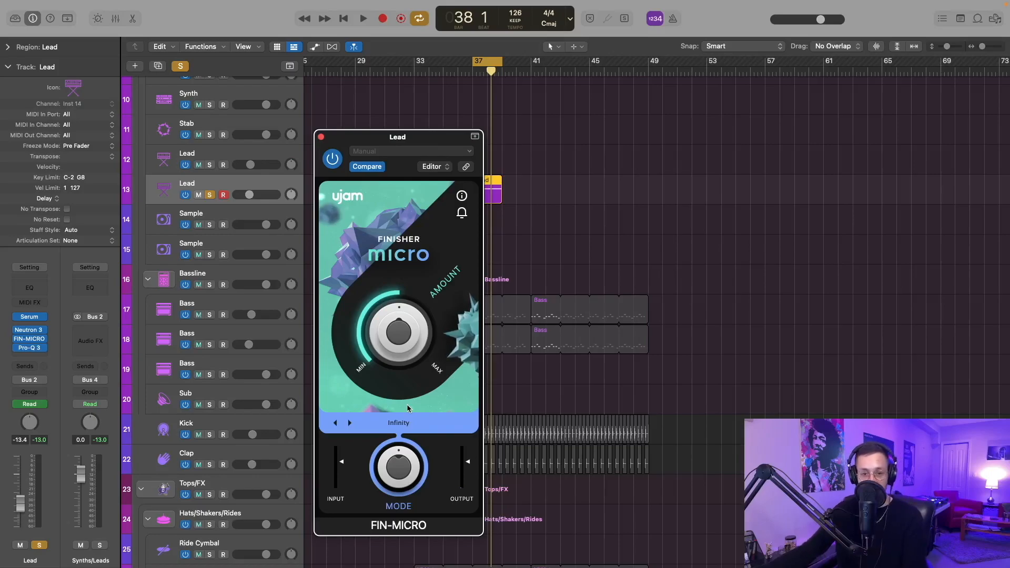
# - Audition the Infinity mode in FIN-MICRO, lower the Amount to minimum and switch the mode to Jetplane
pyautogui.press('space')
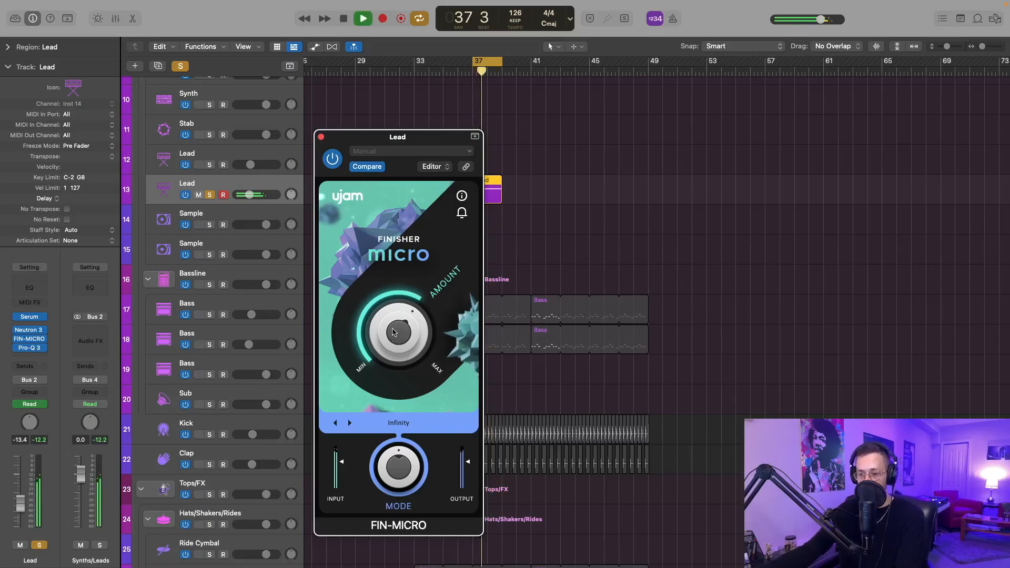
pyautogui.moveTo(393, 329); pyautogui.dragTo(383, 379)
pyautogui.click(350, 423)
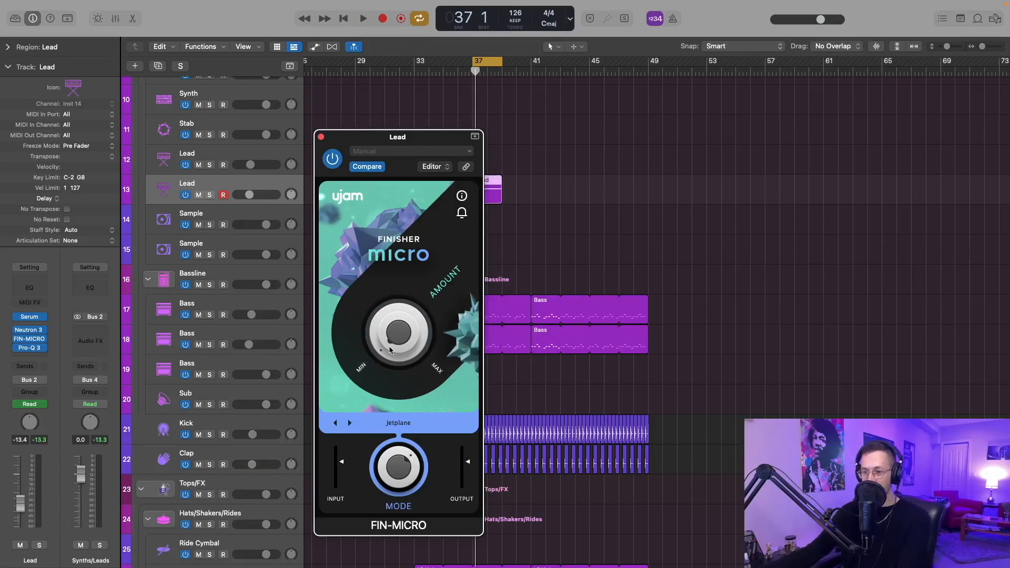
# - Automate FIN-MICRO's Amount on the Lead track to curve upwards from minimum within the Lead region until bar 39
pyautogui.press('space')
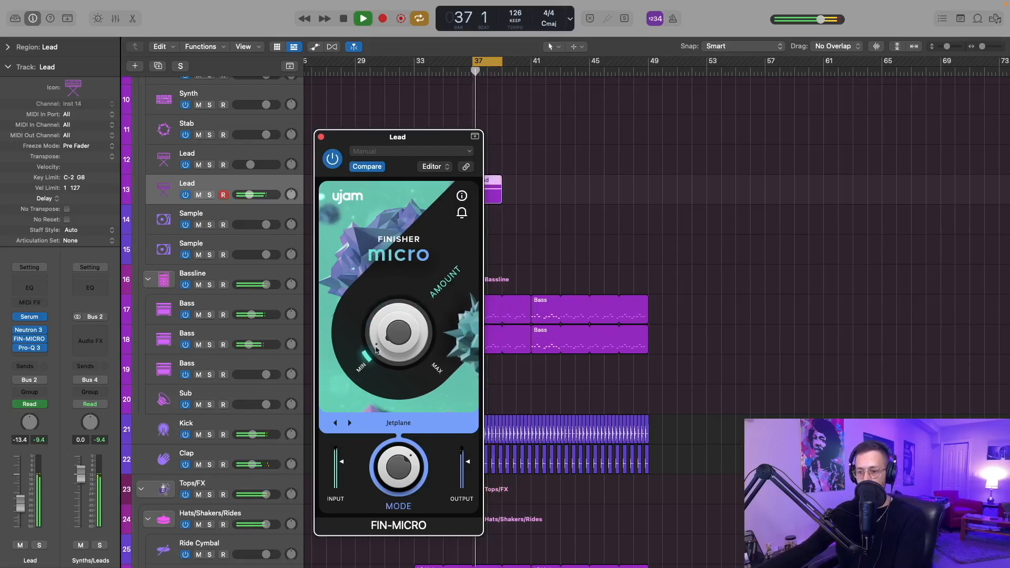
pyautogui.press('space')
pyautogui.press('a')
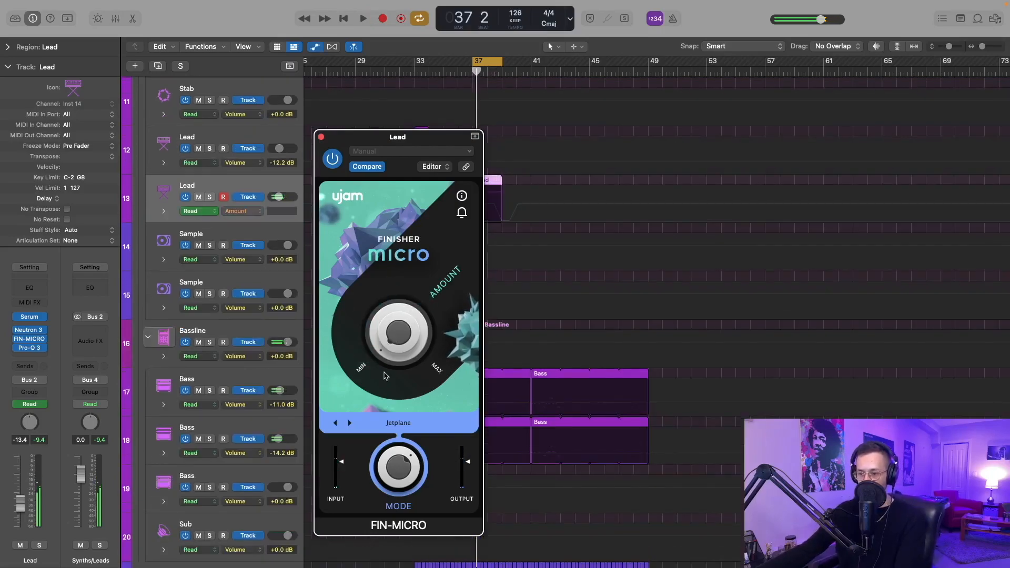
pyautogui.click(321, 137)
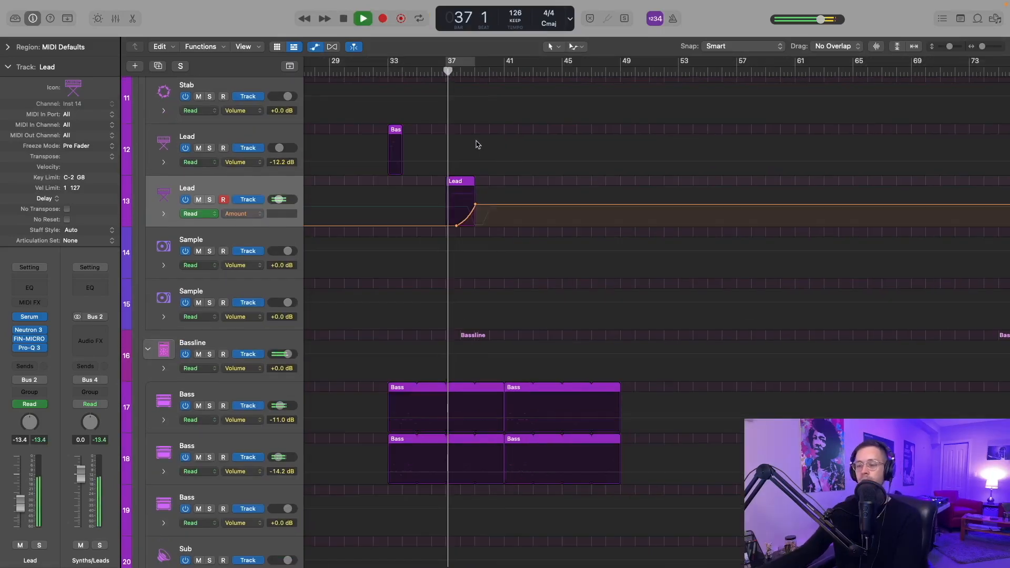
pyautogui.scroll(-1, 503, 197)
pyautogui.scroll(5, 503, 196)
pyautogui.press('a')
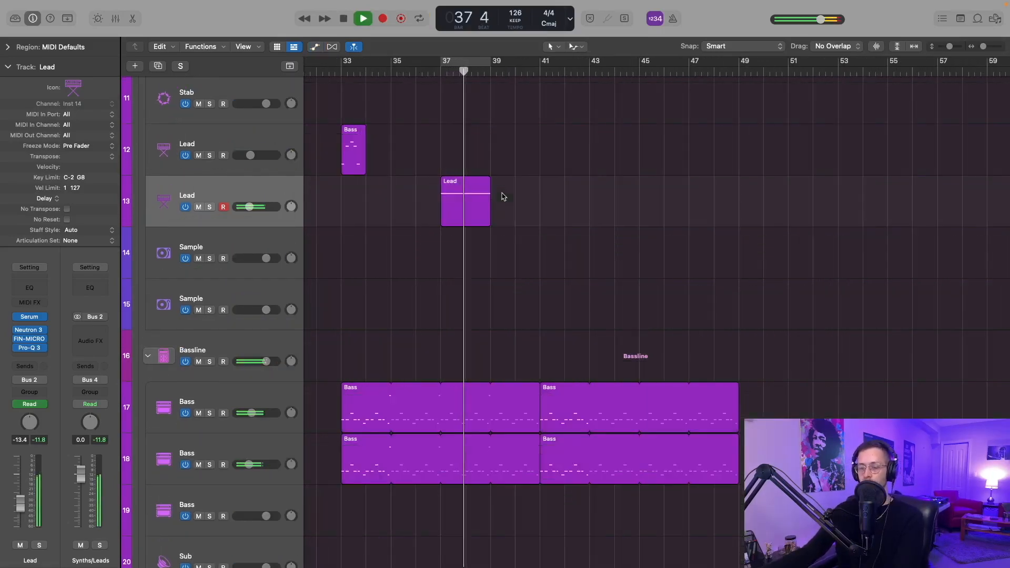
pyautogui.scroll(3, 503, 196)
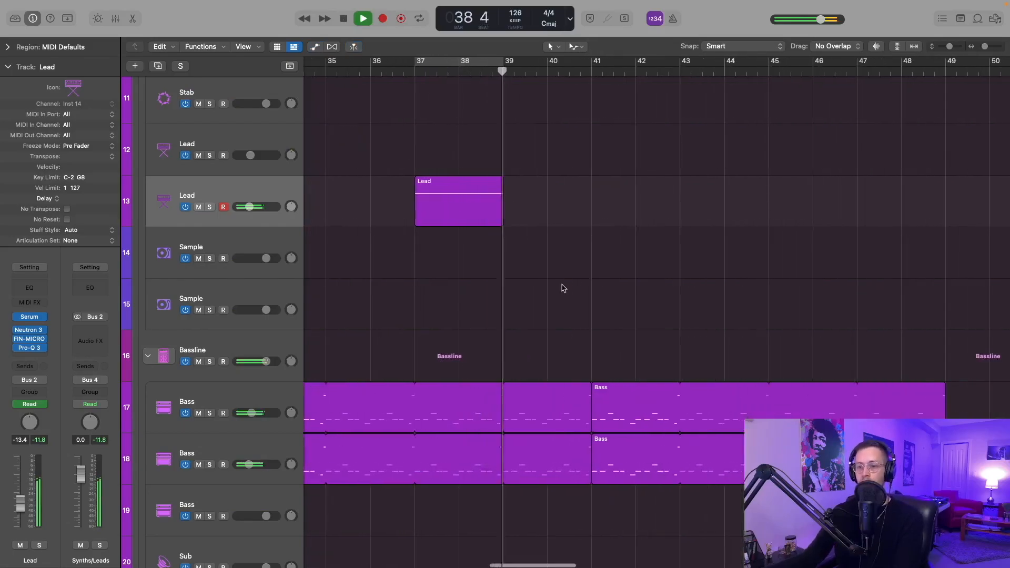
pyautogui.scroll(-3, 575, 295)
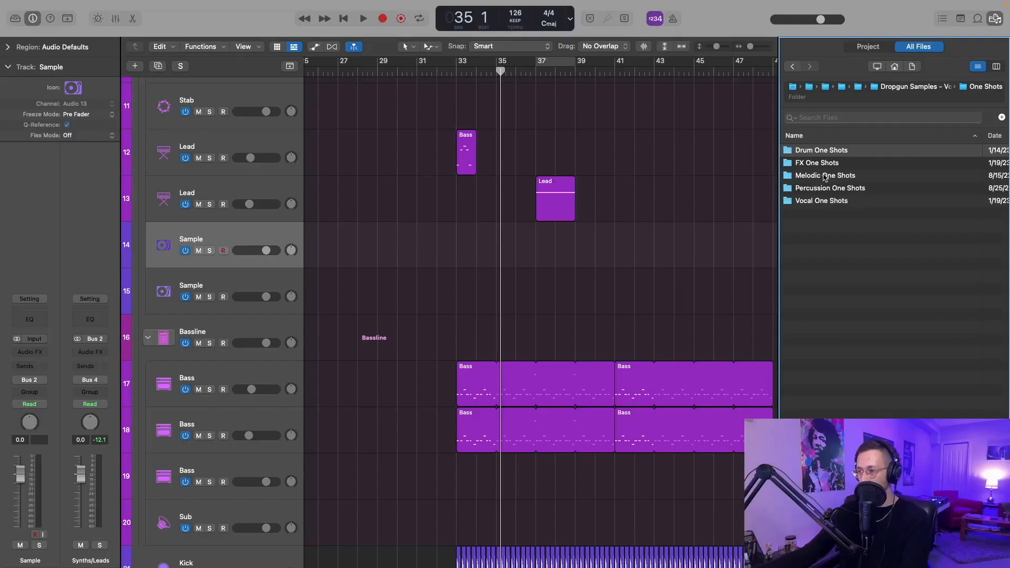
# - Open the Synth One Shots folder inside Melodic One Shots in the sample library
pyautogui.click(825, 178)
pyautogui.doubleClick(824, 179)
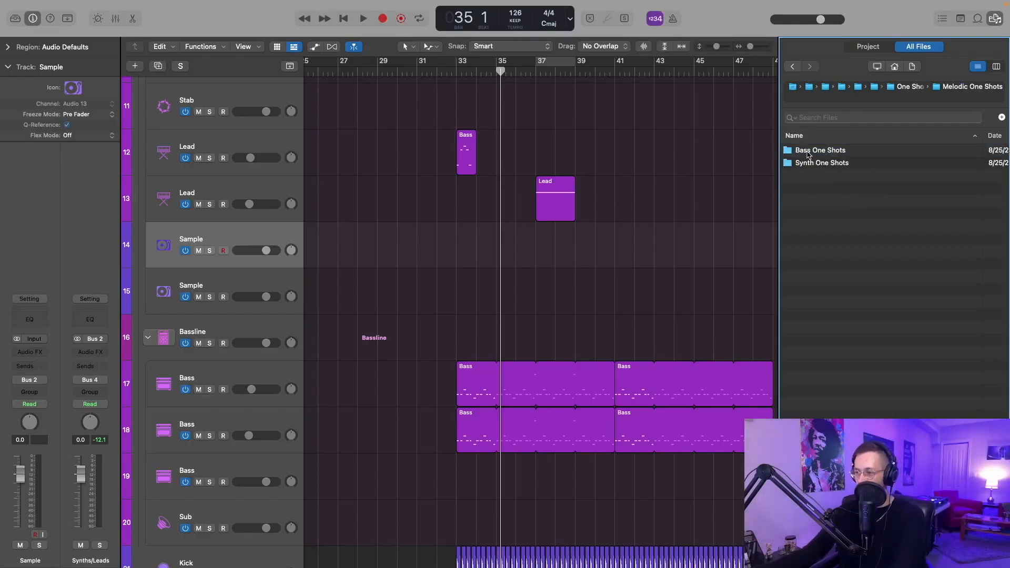
pyautogui.click(812, 164)
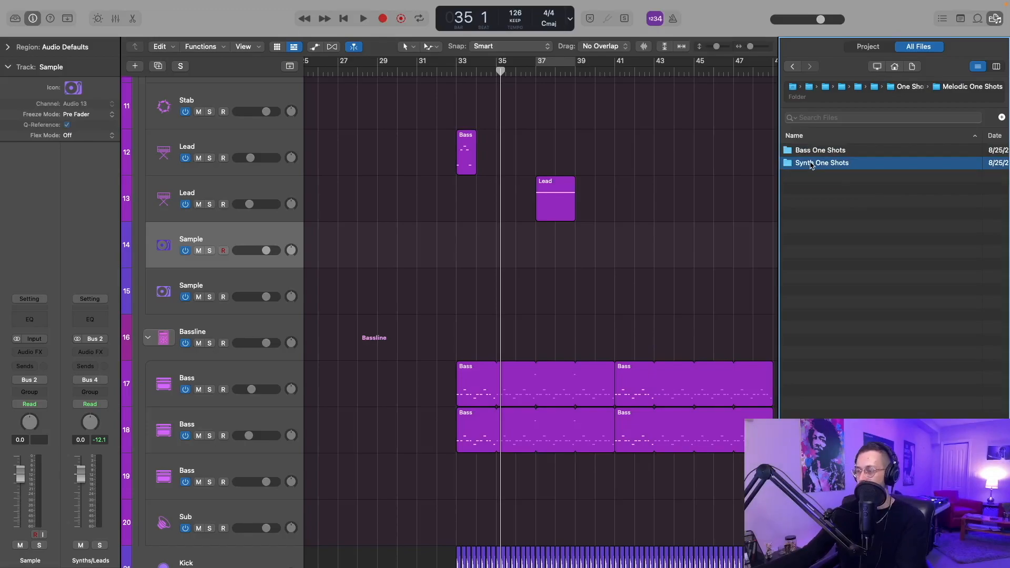
pyautogui.doubleClick(812, 165)
# - Audition the synth one-shot samples in the folder, from aback_high through year, for the Sample track
pyautogui.click(813, 152)
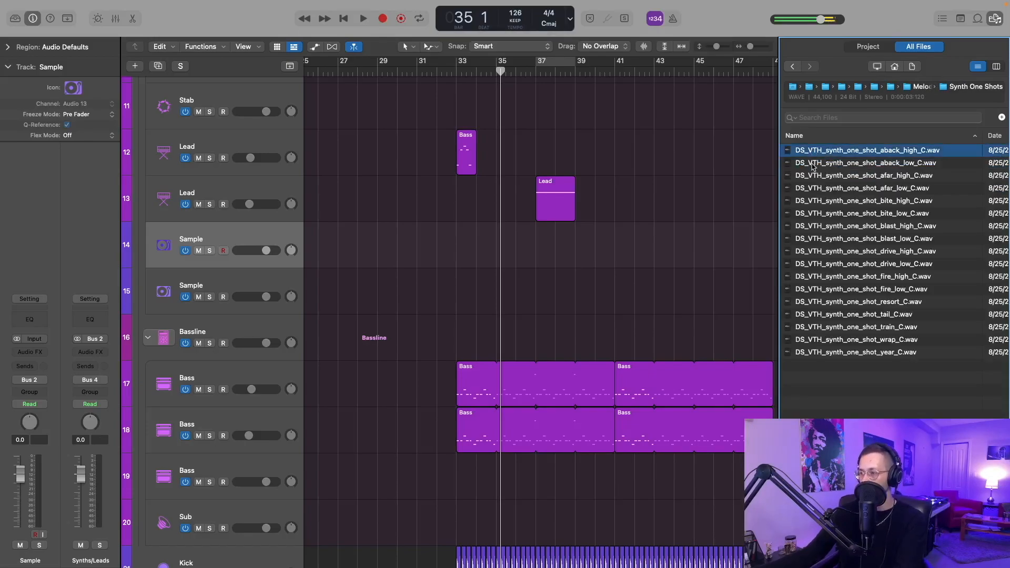
pyautogui.click(814, 165)
pyautogui.click(813, 176)
pyautogui.click(814, 188)
pyautogui.click(835, 201)
pyautogui.click(835, 214)
pyautogui.click(835, 239)
pyautogui.click(833, 252)
pyautogui.click(834, 264)
pyautogui.click(835, 277)
pyautogui.click(836, 289)
pyautogui.click(838, 302)
pyautogui.click(839, 315)
pyautogui.click(841, 327)
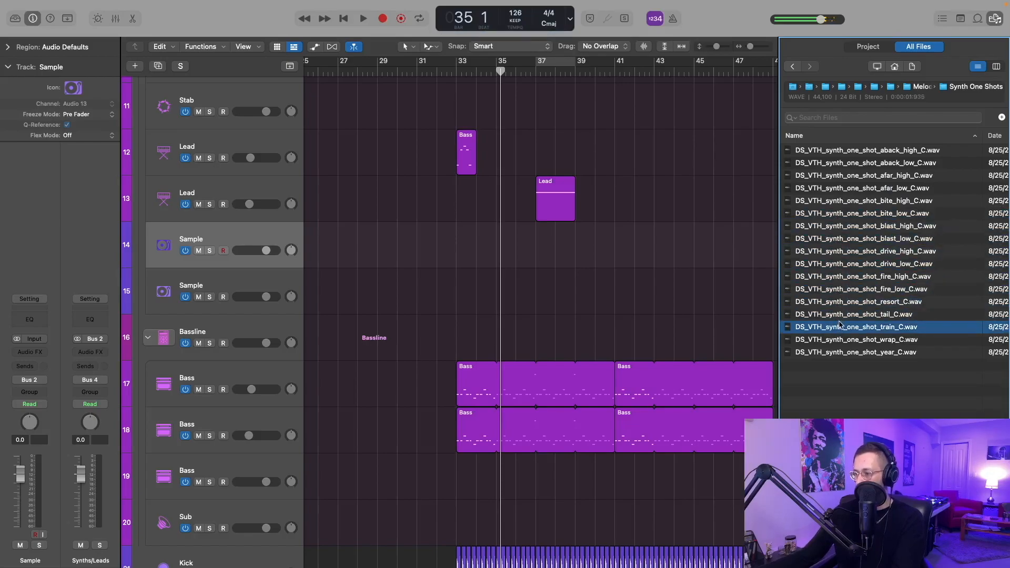
pyautogui.click(848, 341)
pyautogui.click(853, 352)
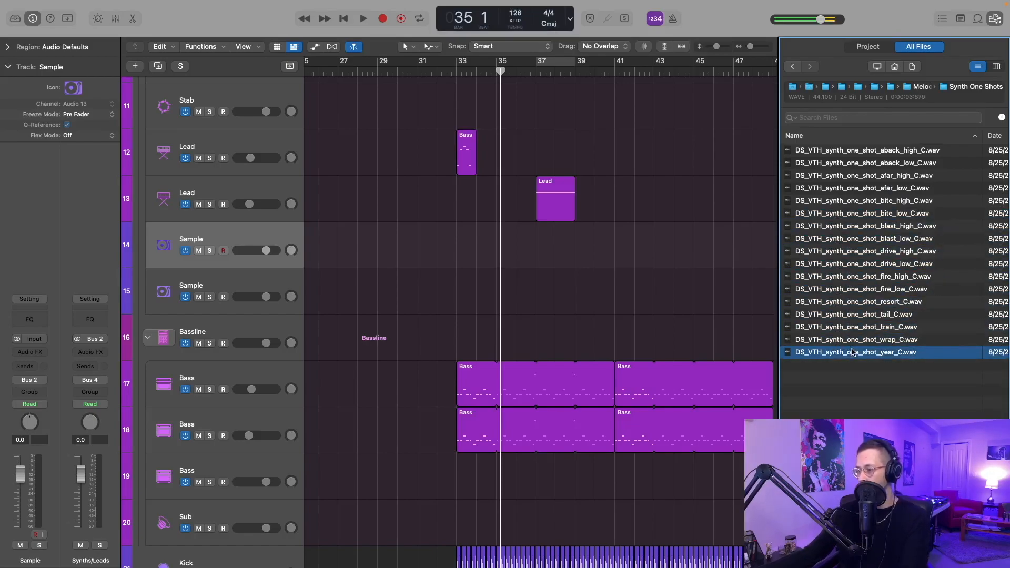
# - Place DS_VTH_synth_one_shot_train_C.wav on Sample track 14 just before bar 34 and lower the track's volume to -12.4 dB
pyautogui.click(854, 330)
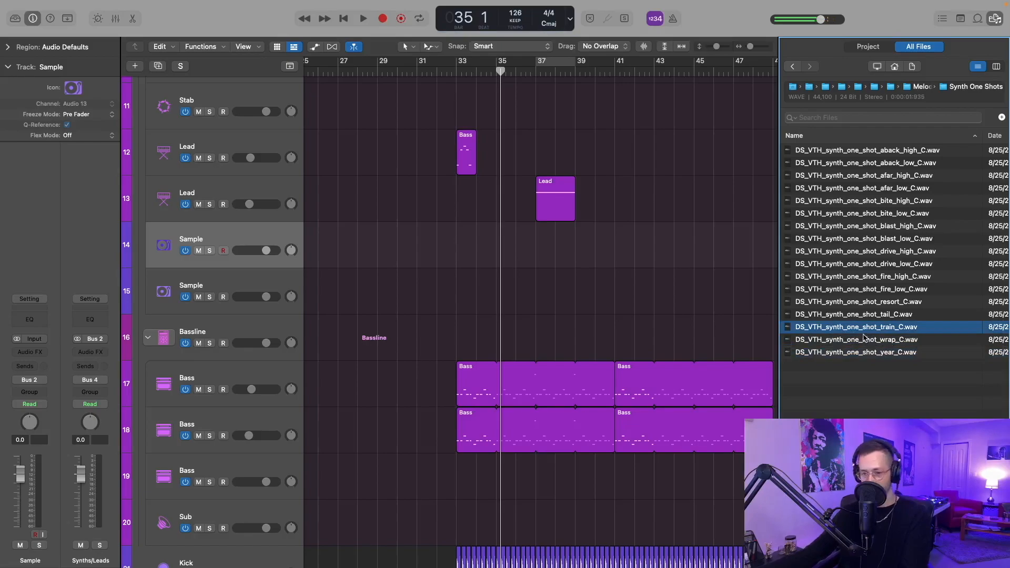
pyautogui.moveTo(863, 331); pyautogui.dragTo(473, 248)
pyautogui.moveTo(474, 248); pyautogui.dragTo(468, 248)
pyautogui.moveTo(562, 254); pyautogui.dragTo(564, 257)
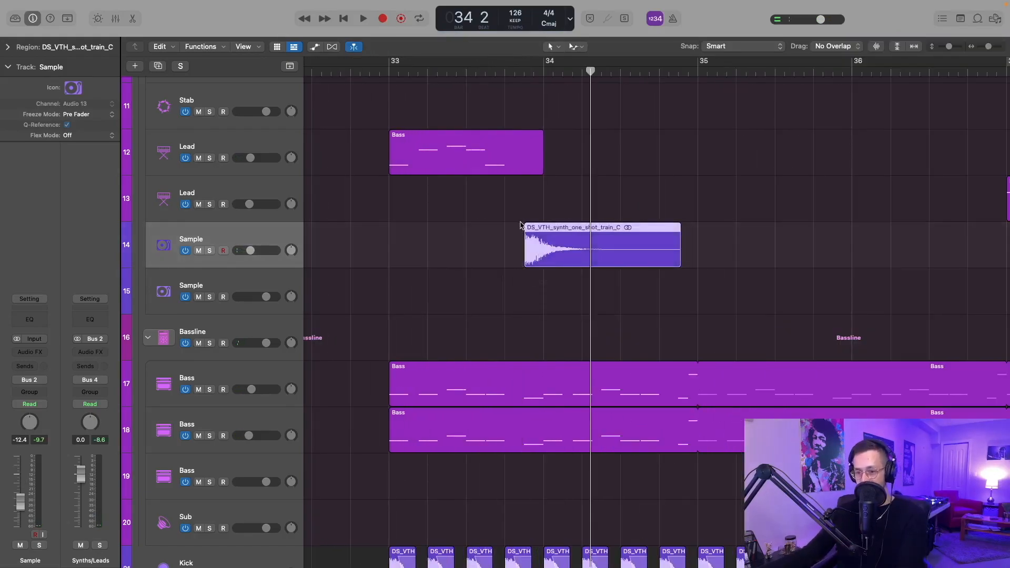
# - Transpose the train one-shot region by 5 semitones and set the Sample track's Flex Mode to Polyphonic
pyautogui.click(8, 47)
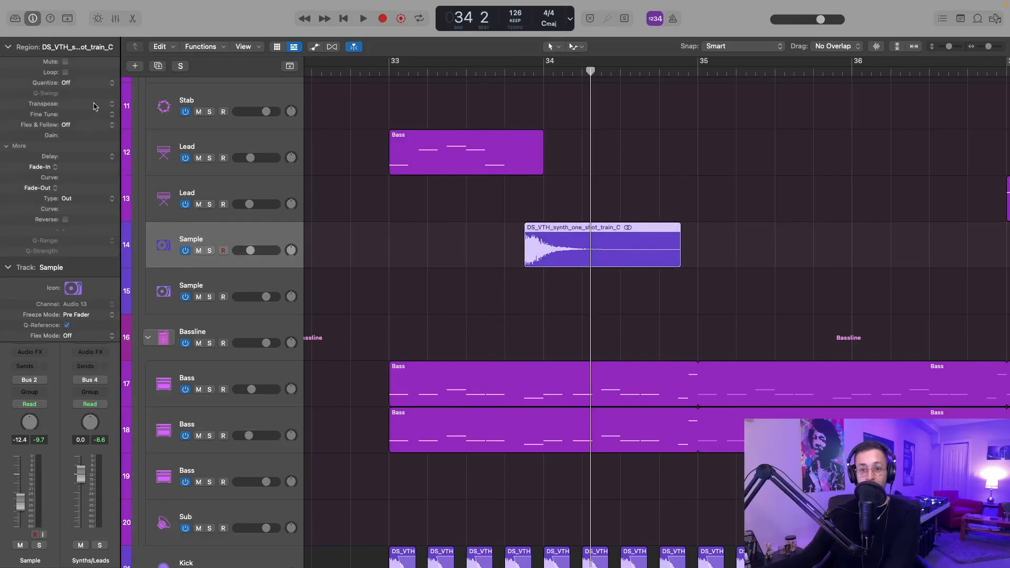
pyautogui.moveTo(86, 109); pyautogui.dragTo(86, 96)
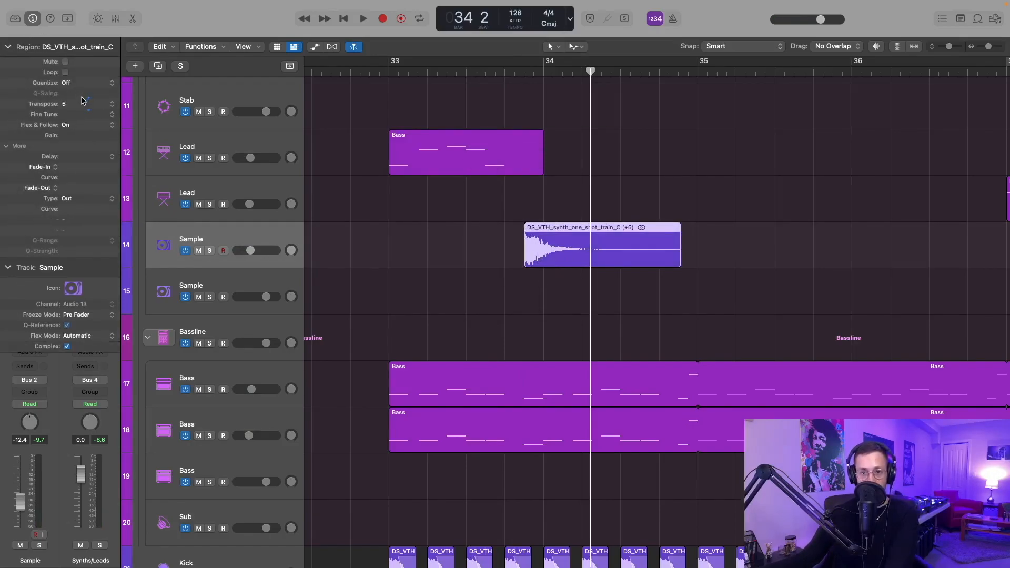
pyautogui.click(79, 335)
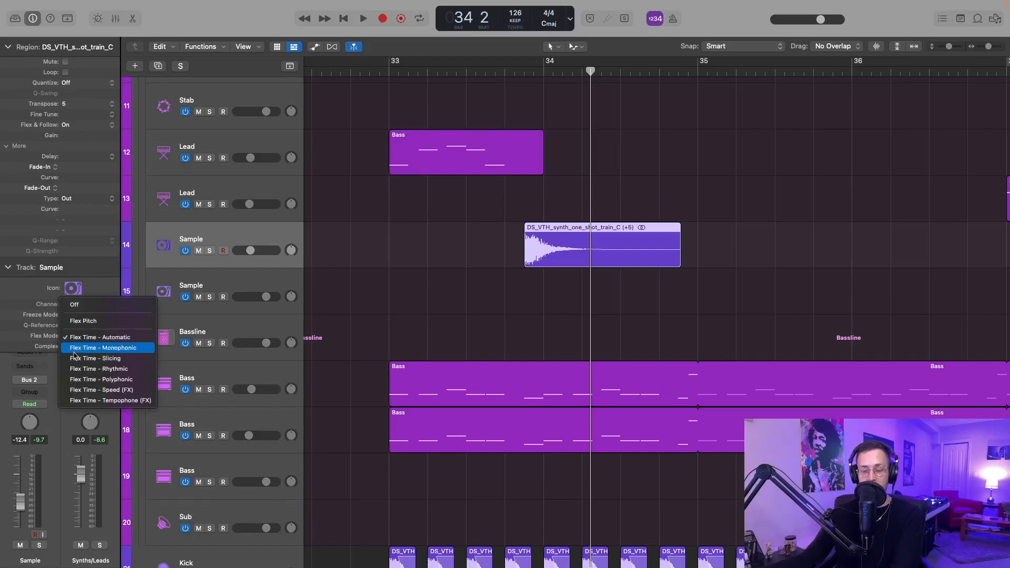
pyautogui.click(84, 380)
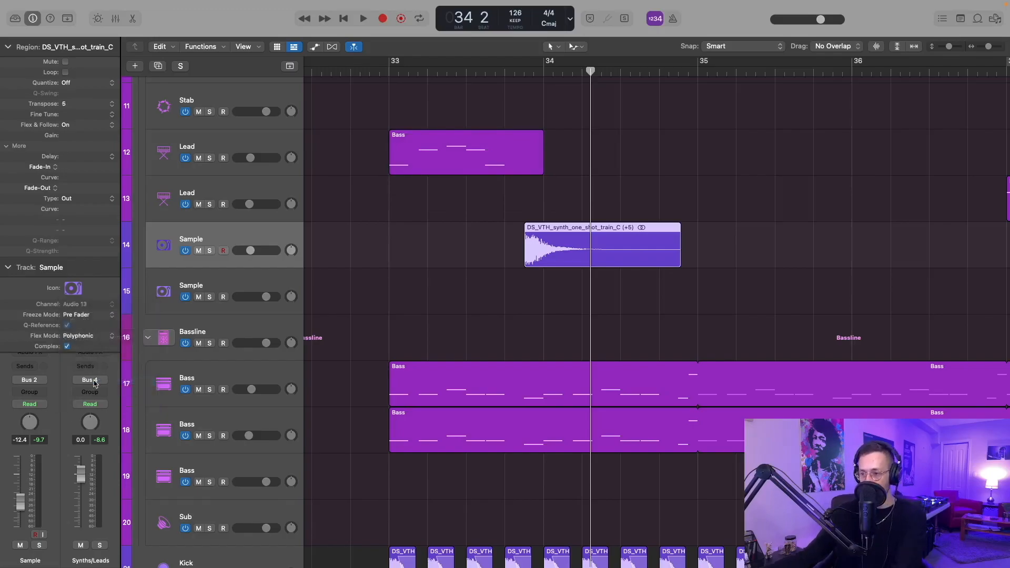
# - Audition the transposed one-shot and move its region one bar along, to start just before bar 35
pyautogui.press('space')
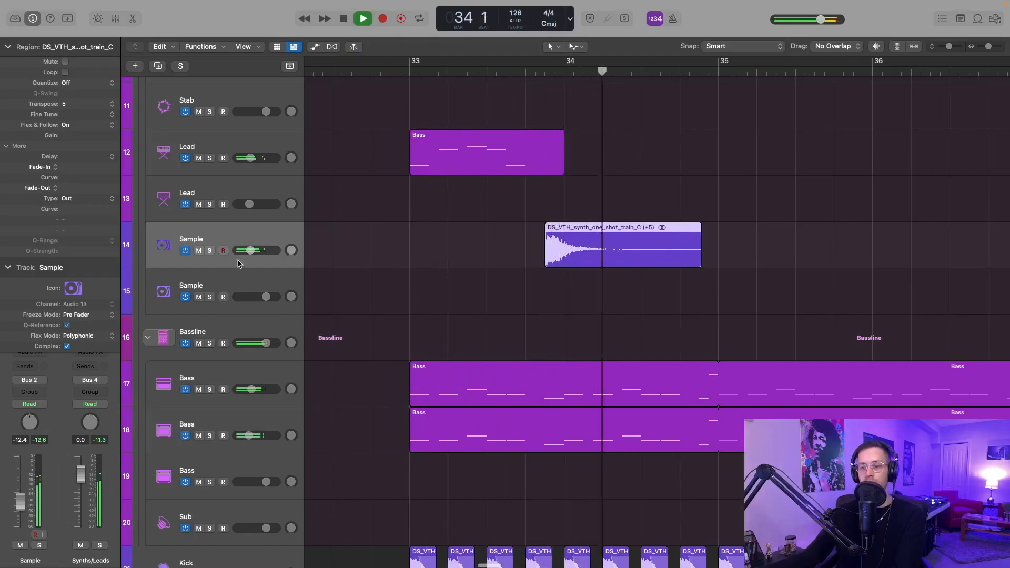
pyautogui.press('space')
pyautogui.moveTo(583, 249); pyautogui.dragTo(684, 252)
pyautogui.press('super+Left')
pyautogui.press('super+Left')
pyautogui.press('super+Left')
pyautogui.press('space')
pyautogui.hscroll(3, 594, 205)
pyautogui.hscroll(2, 595, 206)
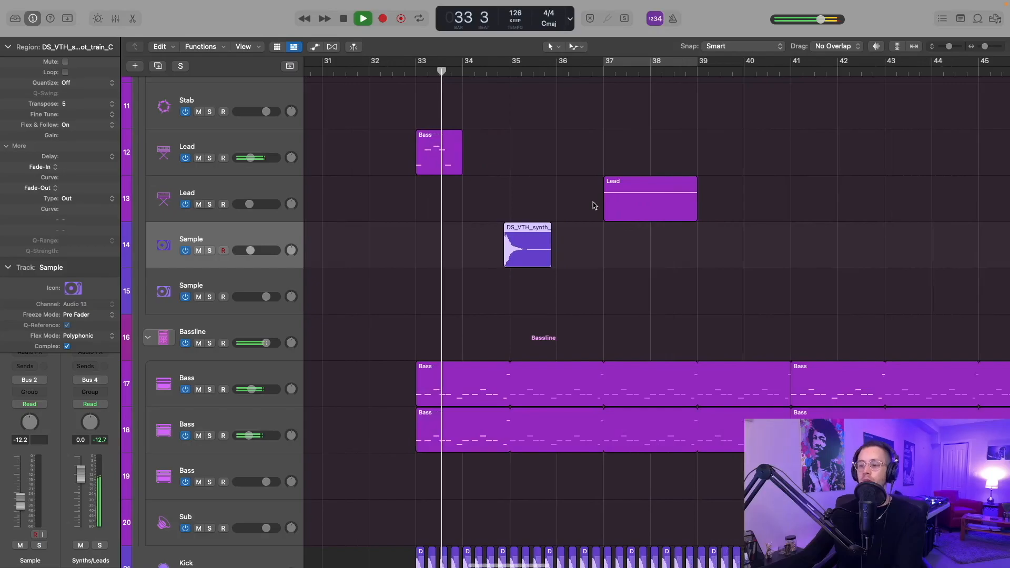
# - Pan the Sample track slightly right to +4 during playback
pyautogui.press('super+Left')
pyautogui.hscroll(5, 594, 205)
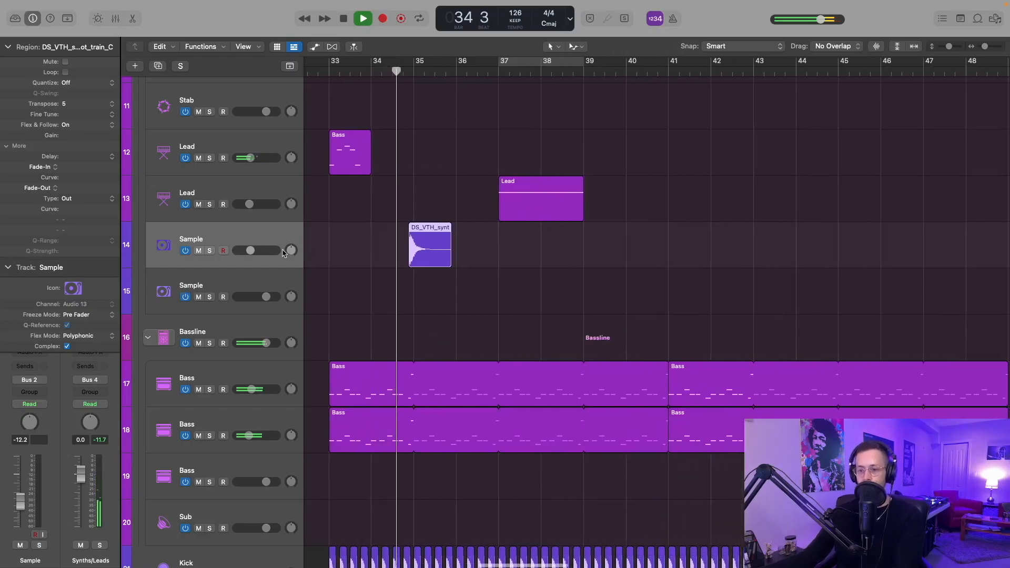
pyautogui.moveTo(291, 250); pyautogui.dragTo(291, 247)
pyautogui.press('super+Right')
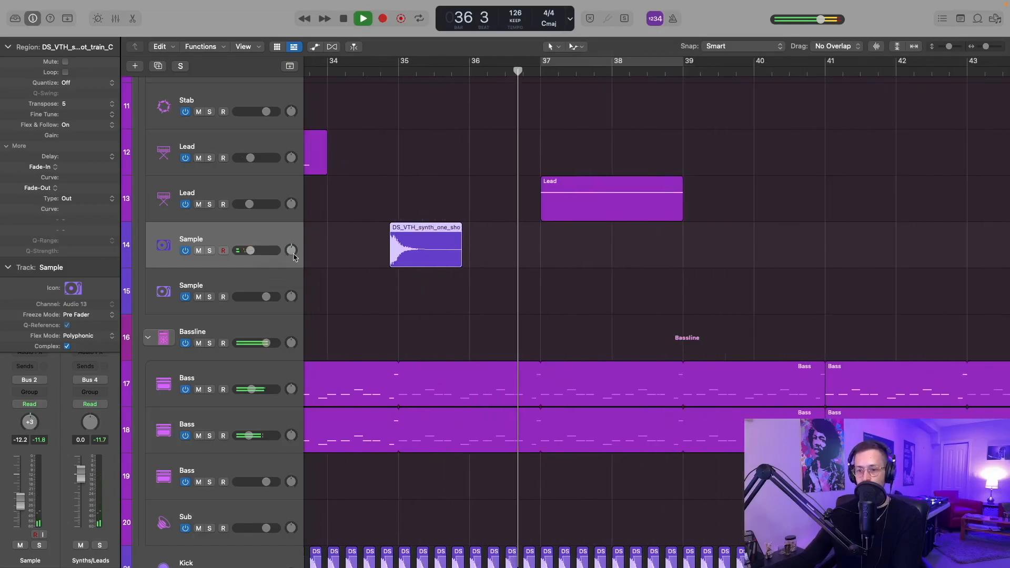
# - Swap the two lead parts by moving the Lead region to bar 33 and the Bass region on track 12 to bar 37
pyautogui.click(662, 217)
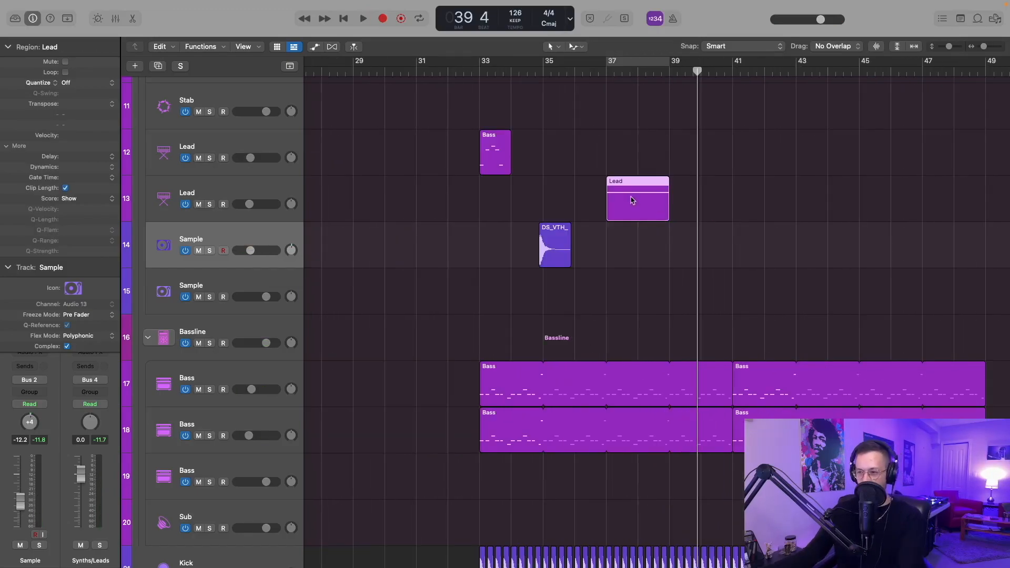
pyautogui.moveTo(633, 200); pyautogui.dragTo(506, 200)
pyautogui.moveTo(495, 154); pyautogui.dragTo(622, 155)
# - Play the arrangement from bar 33 and move the train one-shot to start around beat 2 of bar 35
pyautogui.press('space')
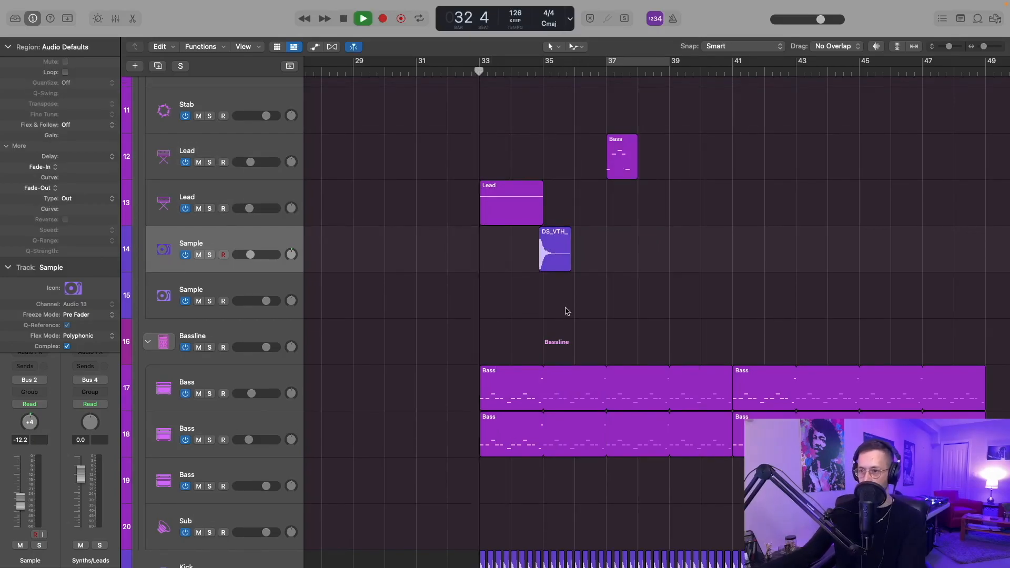
pyautogui.scroll(3, 568, 305)
pyautogui.scroll(-2, 568, 304)
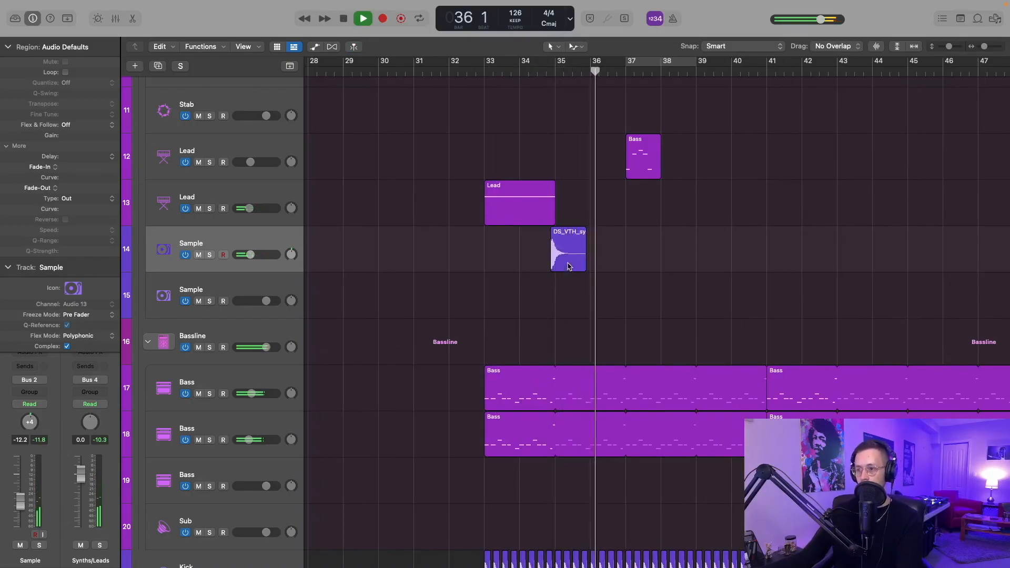
pyautogui.moveTo(568, 252); pyautogui.dragTo(585, 254)
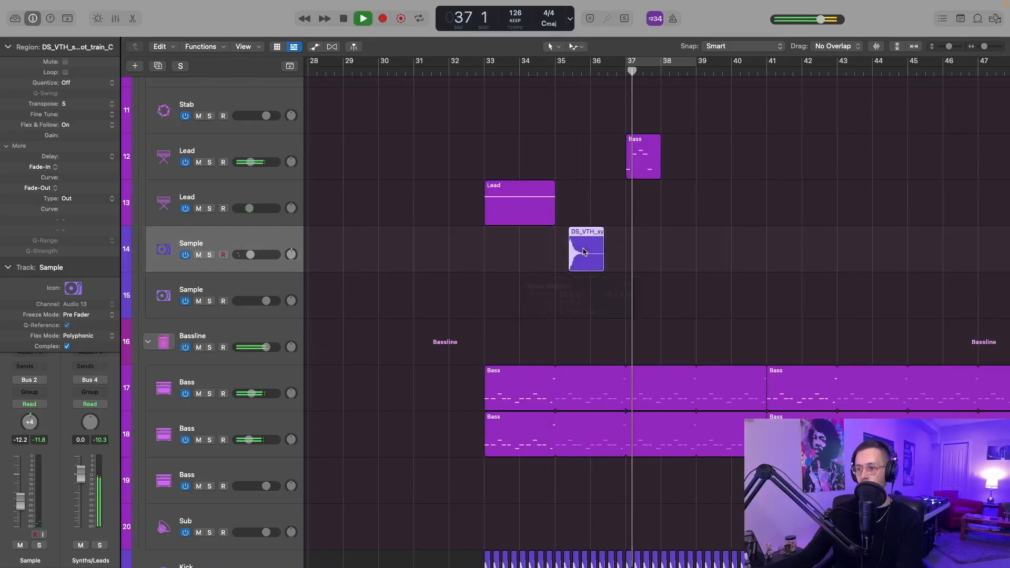
pyautogui.click(477, 71)
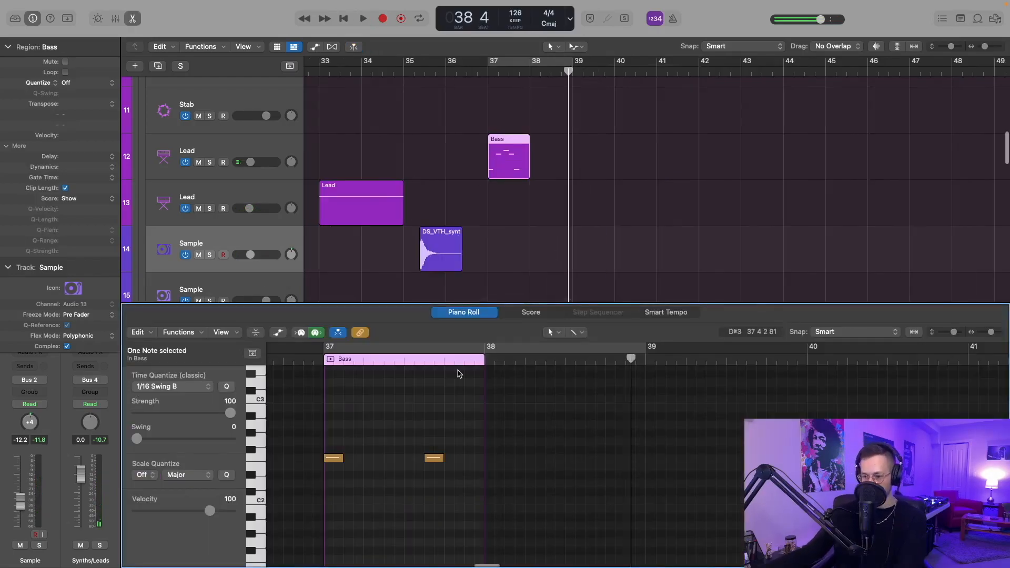
# - Lower the third and fourth notes of the Bass region at bar 37 by an octave in the Piano Roll
pyautogui.click(395, 417)
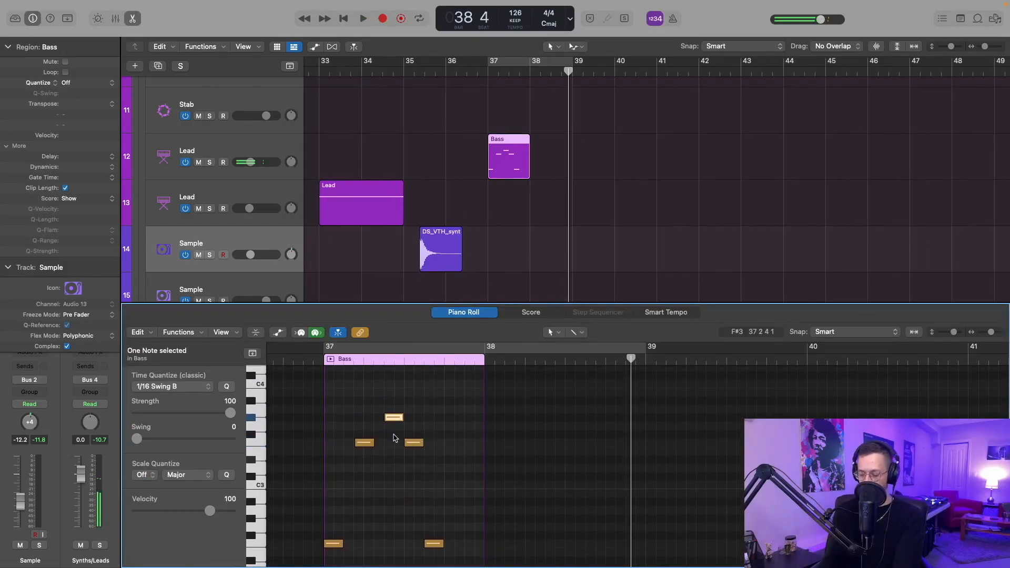
pyautogui.press('space')
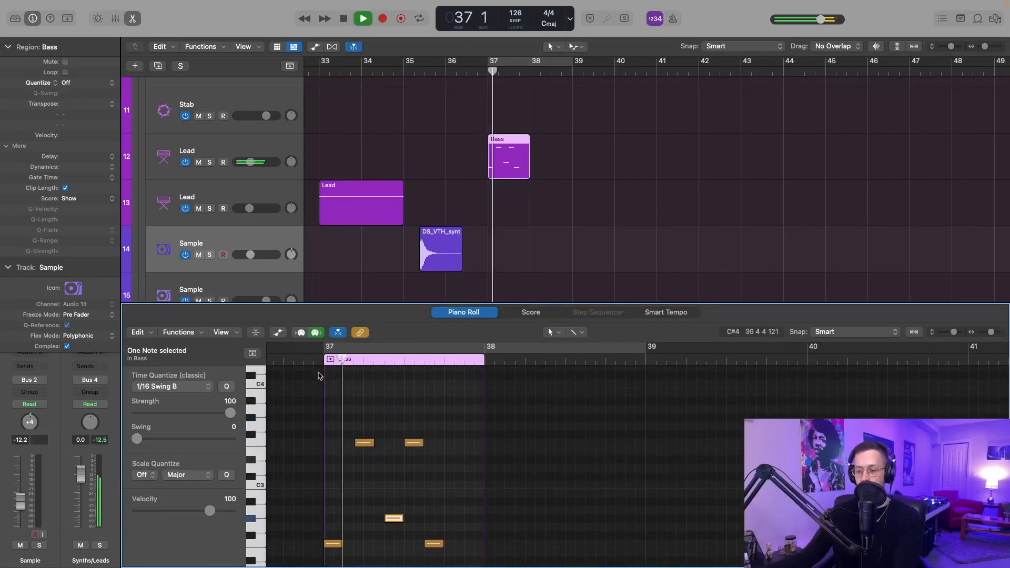
pyautogui.press('space')
pyautogui.click(411, 443)
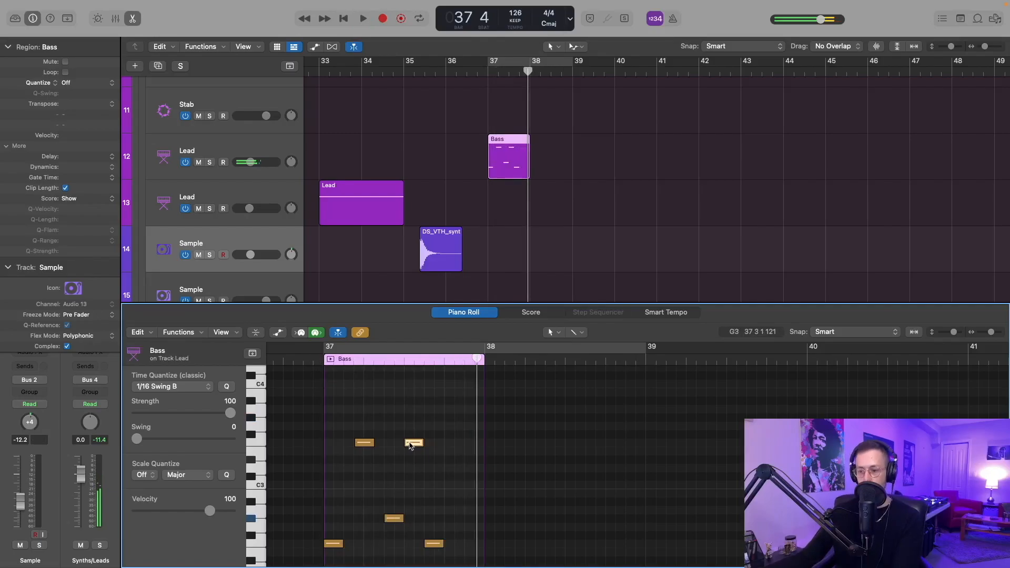
pyautogui.press('space')
pyautogui.click(310, 356)
pyautogui.press('space')
# - Copy the train one-shot directly after itself and duplicate the pair four bars further along, starting around beat 2 of bar 39
pyautogui.press('super+Left')
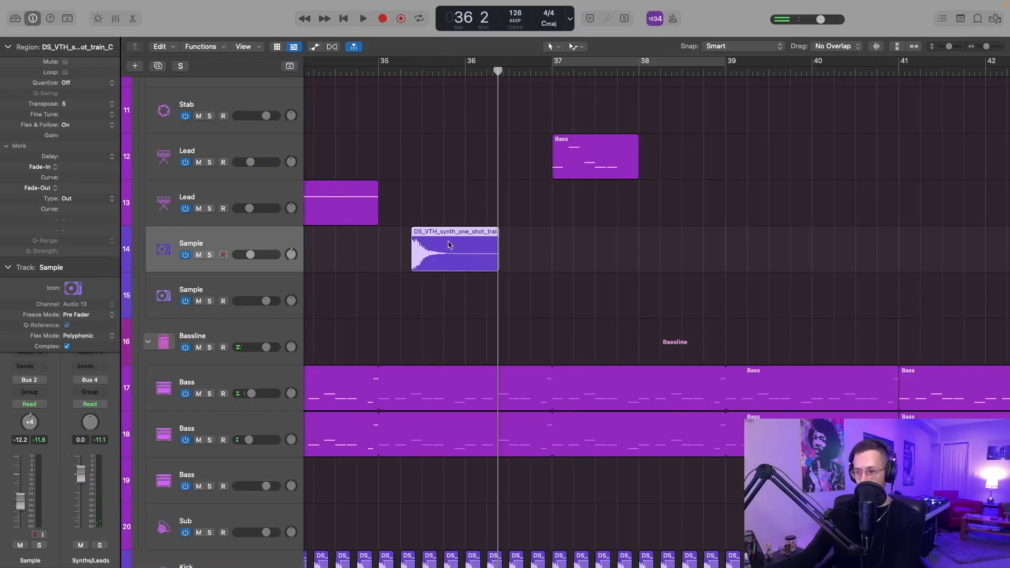
pyautogui.keyDown('alt'); pyautogui.moveTo(450, 245); pyautogui.dragTo(536, 239); pyautogui.keyUp('alt')
pyautogui.press('super+Left')
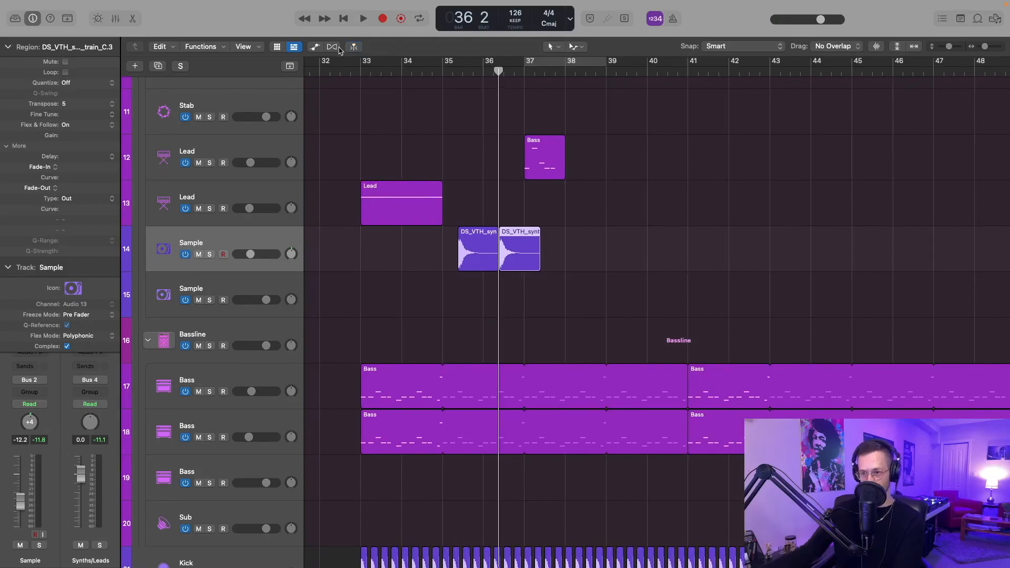
pyautogui.press('space')
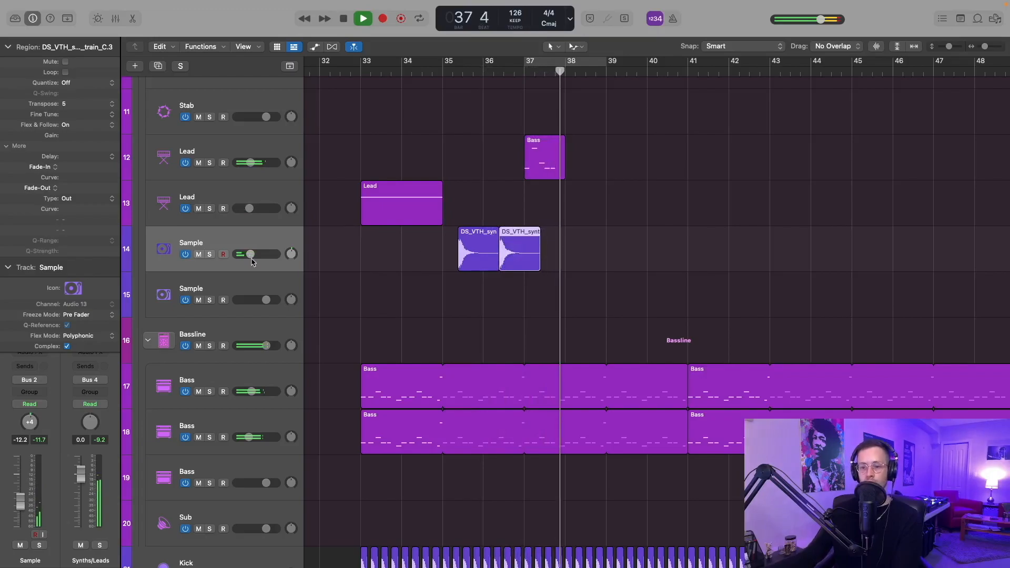
pyautogui.moveTo(602, 251); pyautogui.dragTo(659, 252)
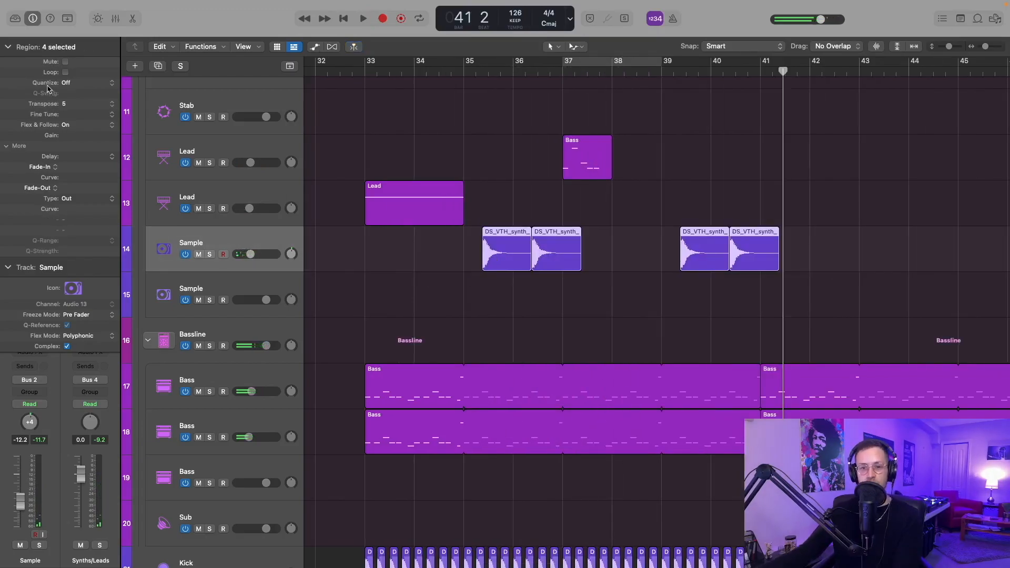
# - Add a Channel EQ to the Sample track and set its low cut to 254 Hz while listening in solo
pyautogui.click(6, 47)
pyautogui.click(35, 319)
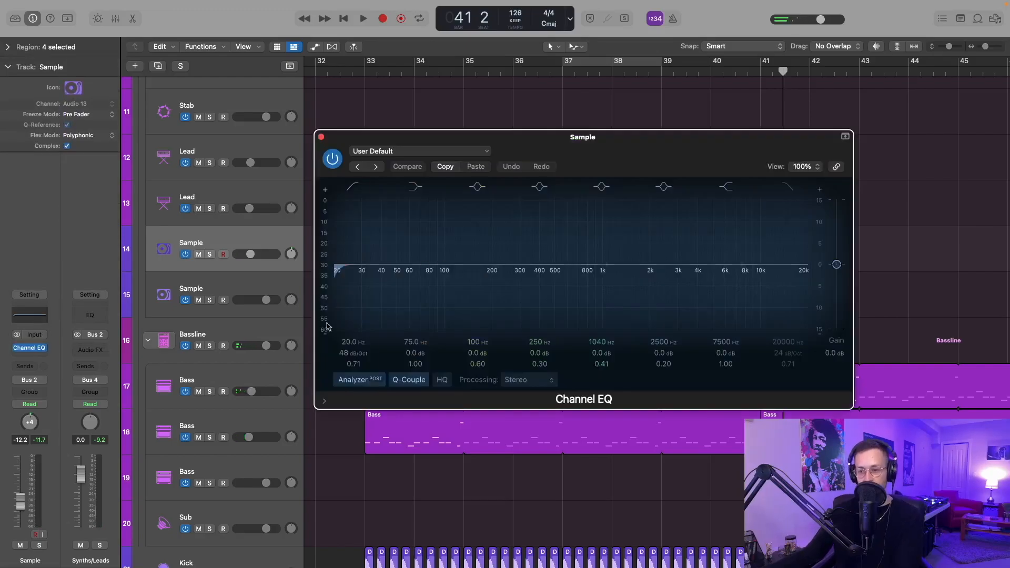
pyautogui.moveTo(344, 306); pyautogui.dragTo(493, 308)
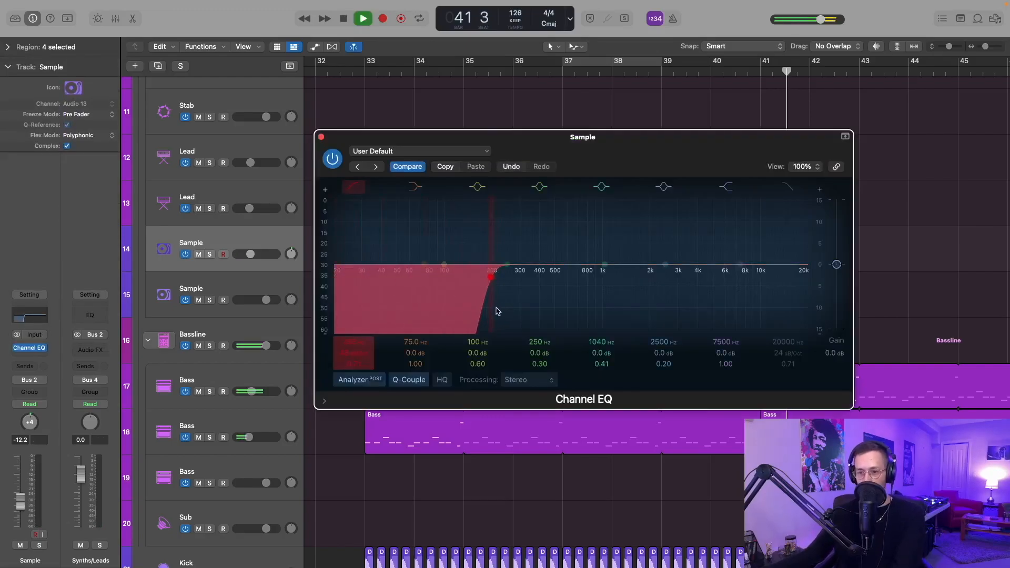
pyautogui.press('space')
pyautogui.press('s')
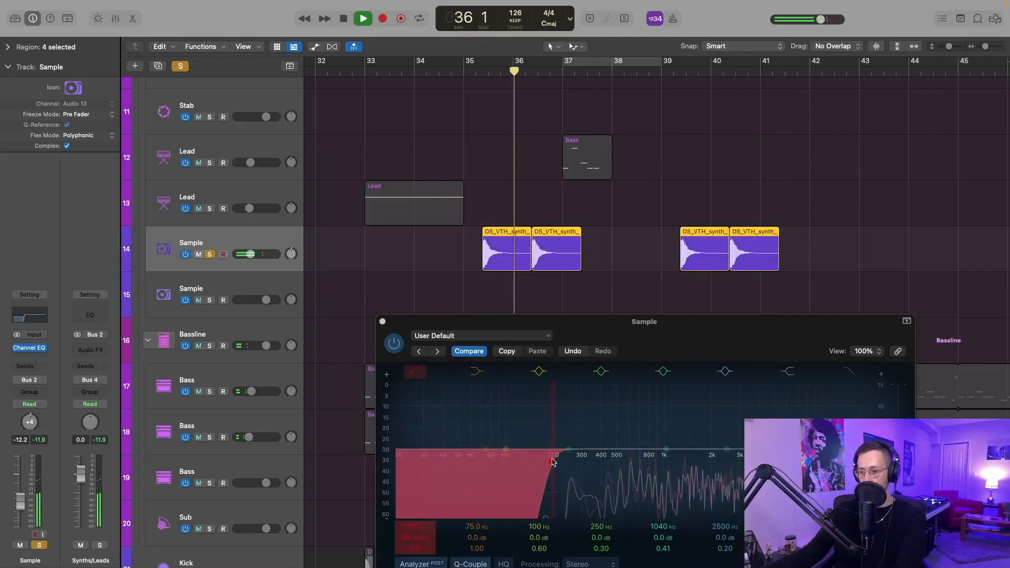
pyautogui.moveTo(553, 462); pyautogui.dragTo(570, 462)
pyautogui.press('space')
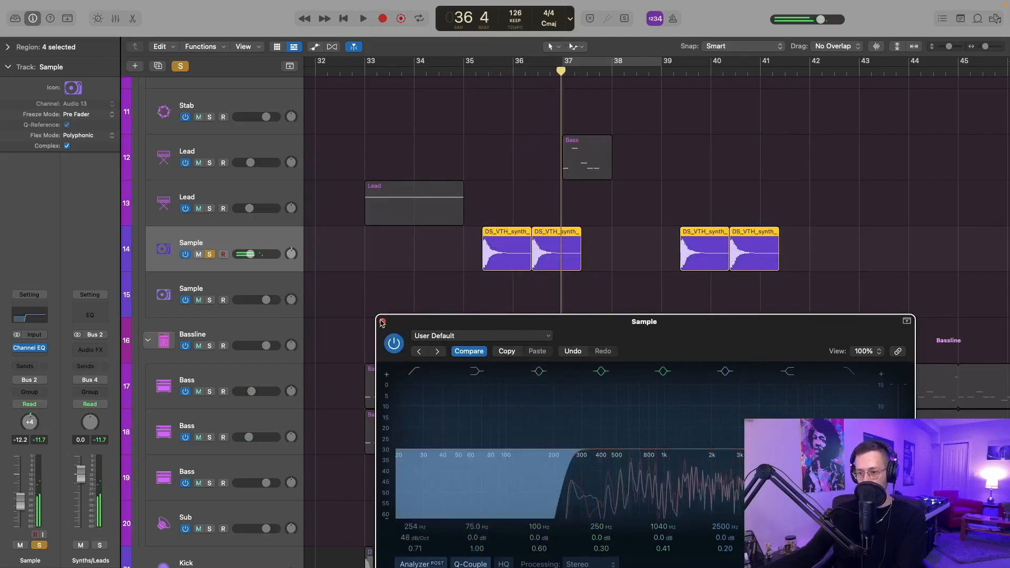
pyautogui.click(382, 323)
pyautogui.press('s')
# - Add ValhallaRoom to the Sample track with mix 0 %, predelay 0.7 ms, decay 13.59 s and high cut 6290 Hz
pyautogui.click(41, 339)
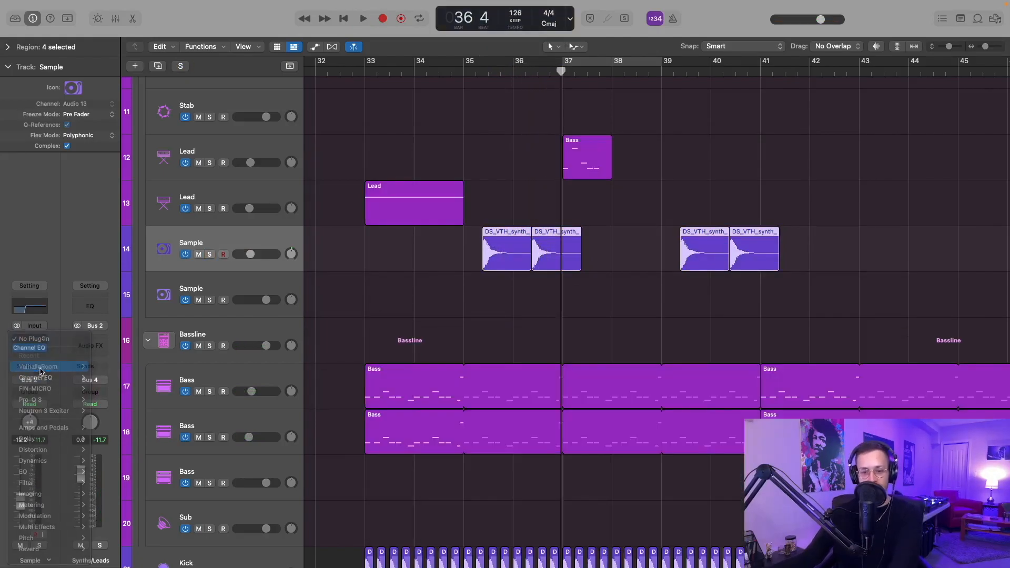
pyautogui.click(115, 367)
pyautogui.moveTo(339, 234); pyautogui.dragTo(338, 334)
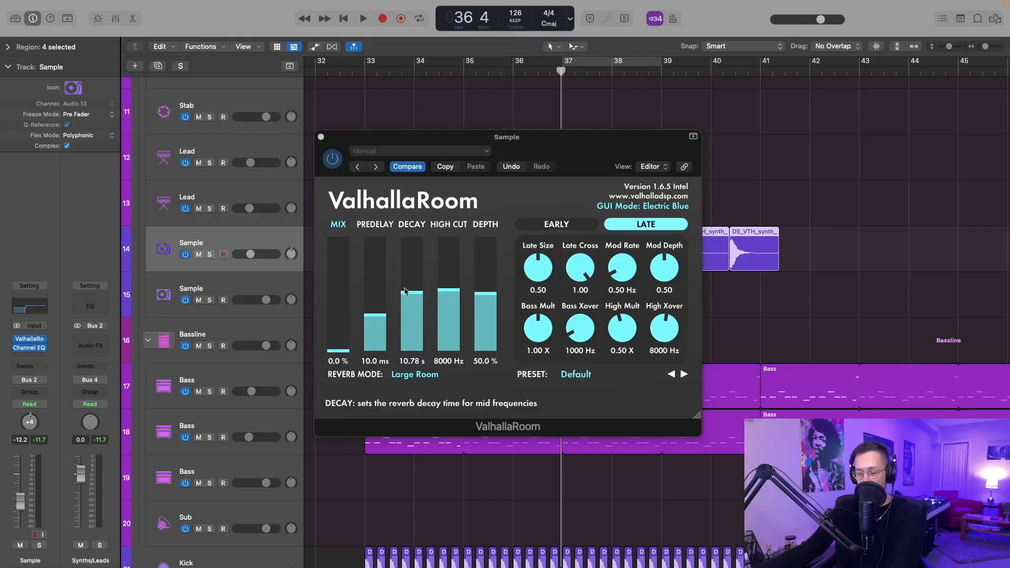
pyautogui.click(405, 290)
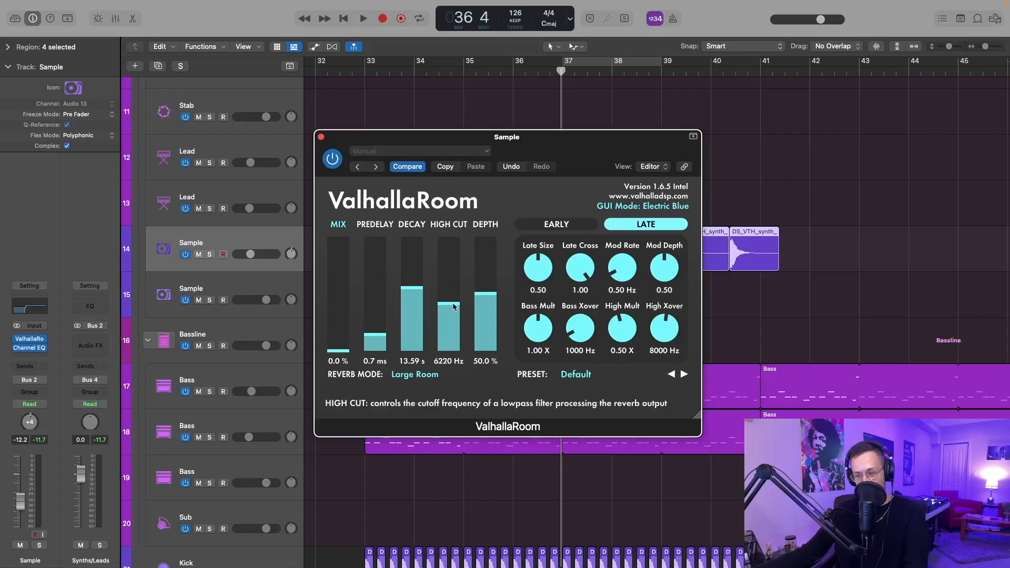
pyautogui.moveTo(453, 304); pyautogui.dragTo(453, 303)
# - Automate the reverb mix to ramp from 0 to 0.8 across the first one-shot and drop to 0 at its end
pyautogui.press('a')
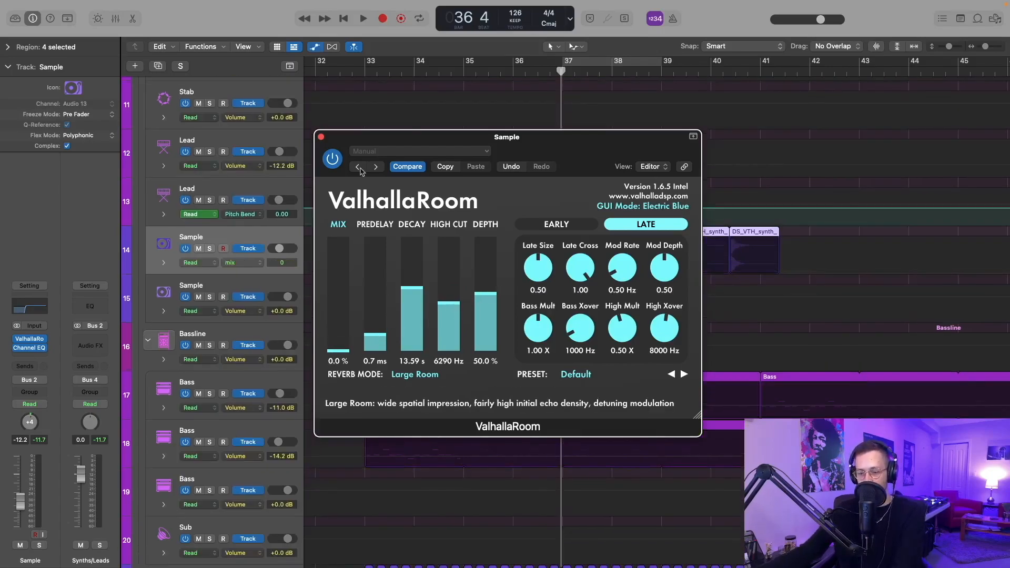
pyautogui.click(321, 138)
pyautogui.press('super+Right')
pyautogui.press('super+Right')
pyautogui.click(500, 270)
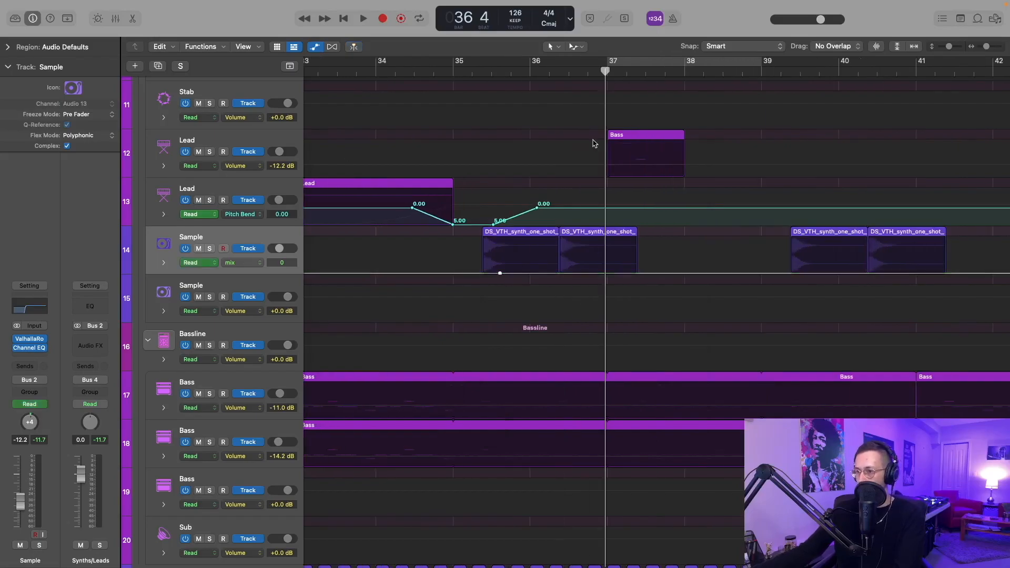
pyautogui.moveTo(554, 271); pyautogui.dragTo(557, 245)
pyautogui.click(554, 235)
pyautogui.press('space')
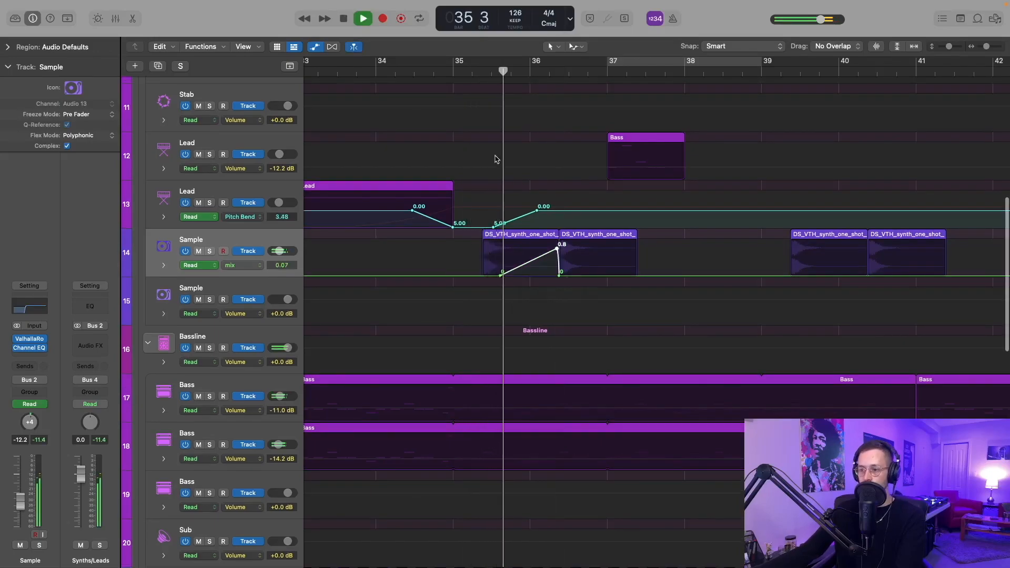
# - Bend the mix automation ramp into an upward curve and raise its peak to 0.9
pyautogui.scroll(1, 526, 221)
pyautogui.press('space')
pyautogui.moveTo(529, 271); pyautogui.dragTo(533, 285)
pyautogui.scroll(-1, 547, 269)
pyautogui.moveTo(556, 256); pyautogui.dragTo(557, 253)
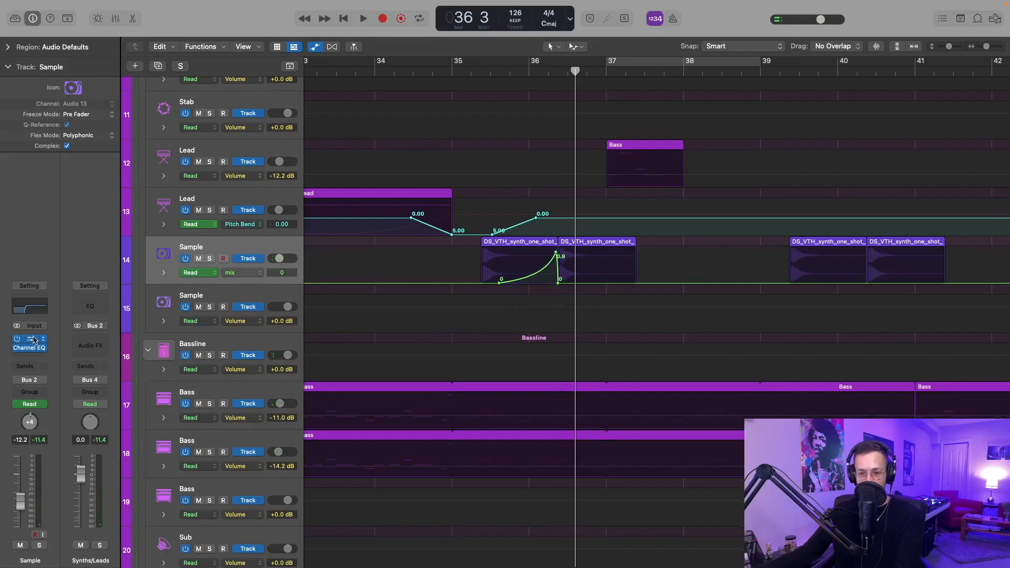
# - Set ValhallaRoom's decay on the Sample track to 0.22 and audition the reverb build on the one-shot
pyautogui.click(33, 339)
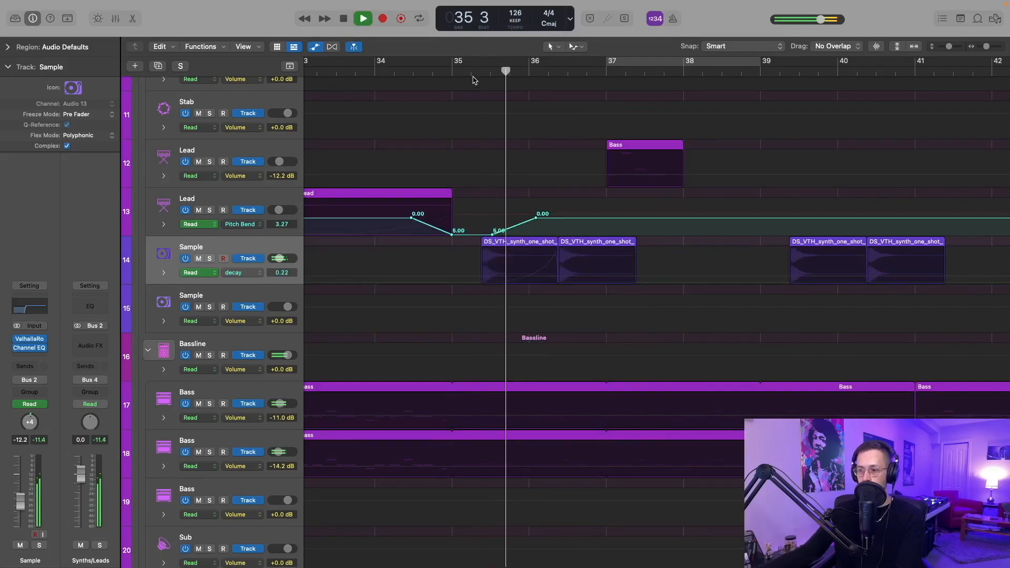
pyautogui.hscroll(3, 473, 80)
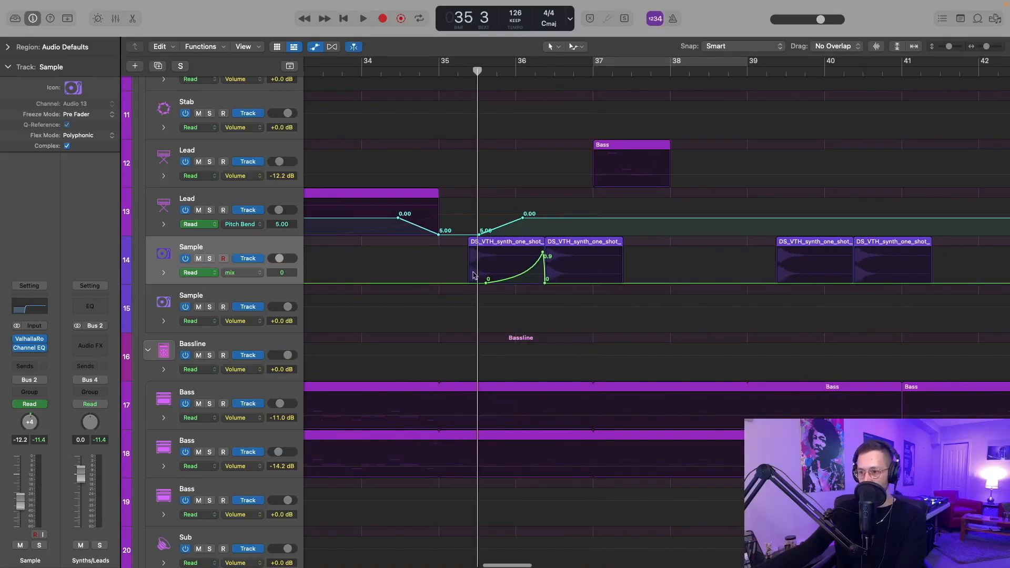
# - Copy the curved reverb mix ramp onto the one-shots around bars 39 to 41, ending the last ramp at bar 41
pyautogui.moveTo(454, 274); pyautogui.dragTo(646, 252)
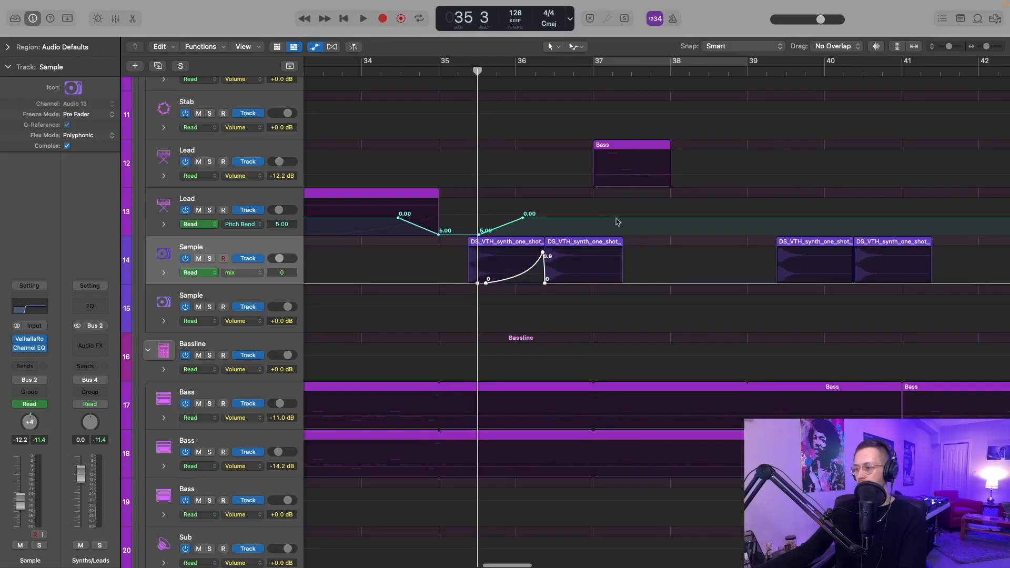
pyautogui.press('super+v')
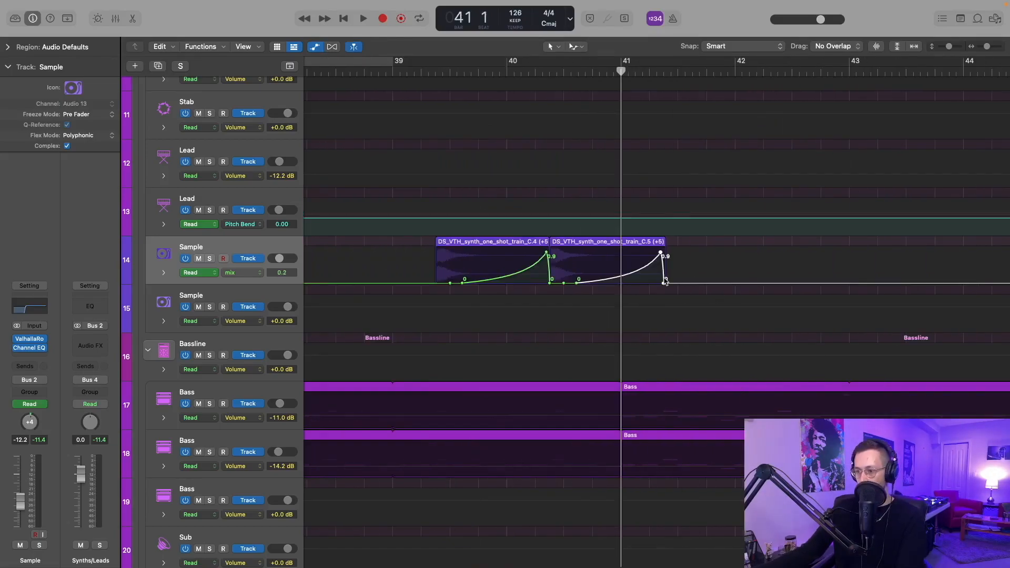
pyautogui.moveTo(664, 284); pyautogui.dragTo(622, 287)
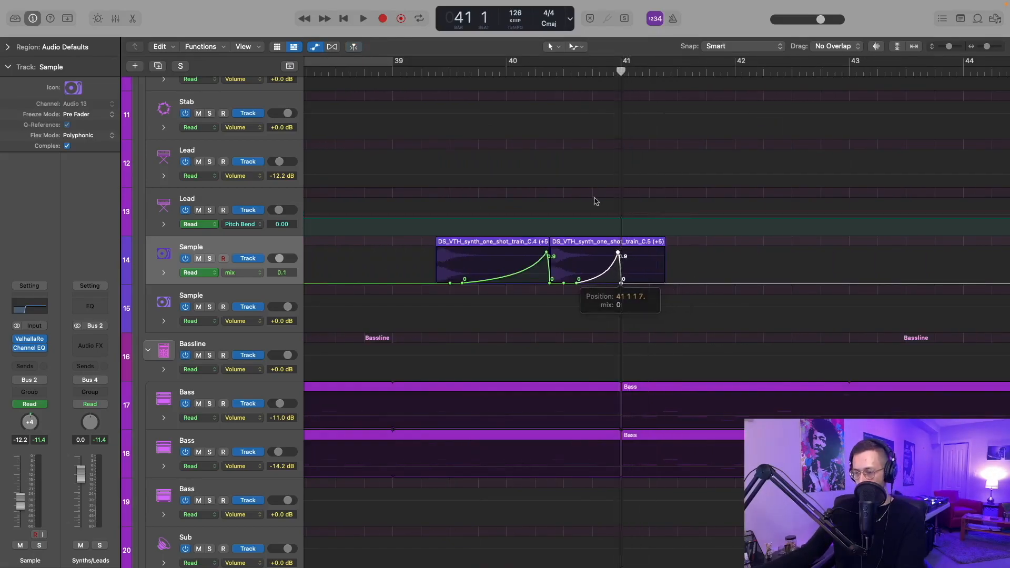
# - Audition the reverb builds on the one-shots from bar 39 and from bar 35, with track automation hidden
pyautogui.click(422, 71)
pyautogui.press('space')
pyautogui.scroll(-5, 512, 142)
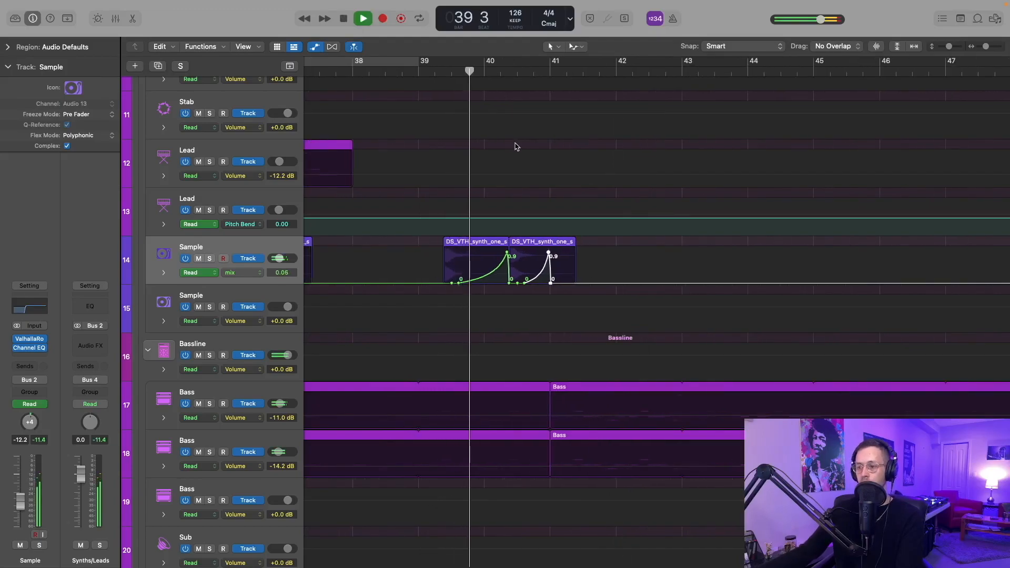
pyautogui.scroll(1, 518, 146)
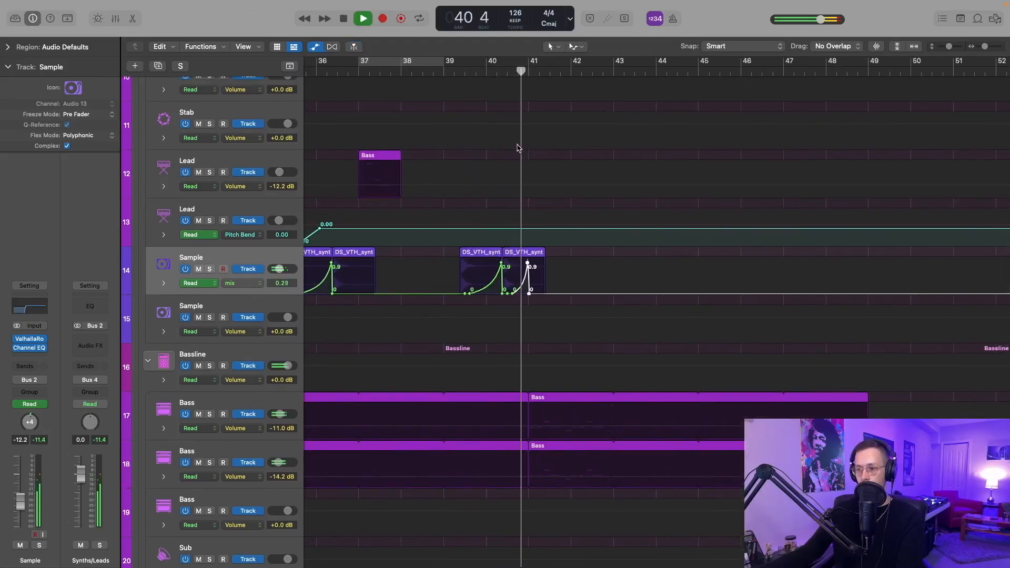
pyautogui.scroll(-3, 484, 231)
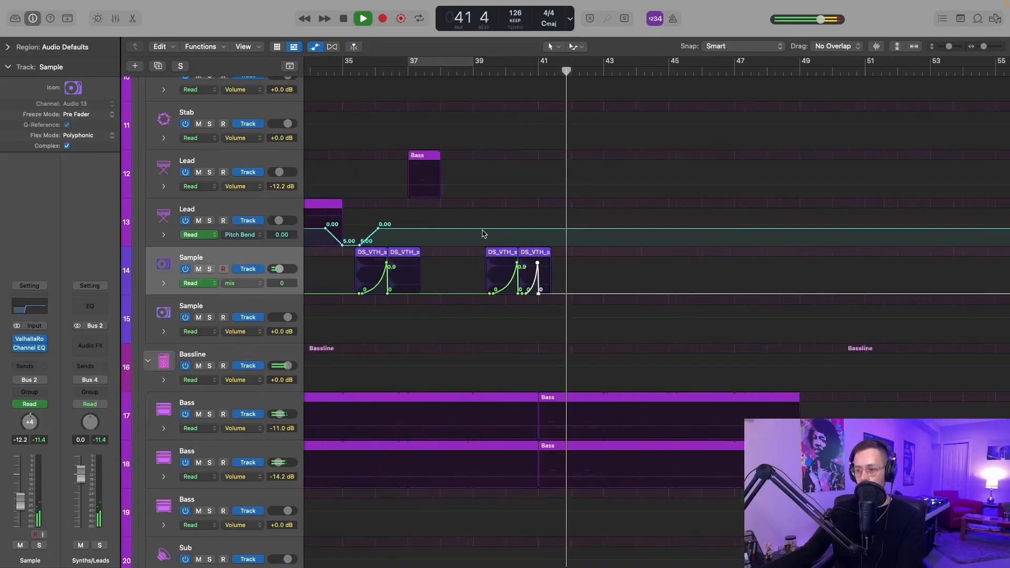
pyautogui.click(337, 72)
pyautogui.scroll(-3, 436, 103)
pyautogui.press('a')
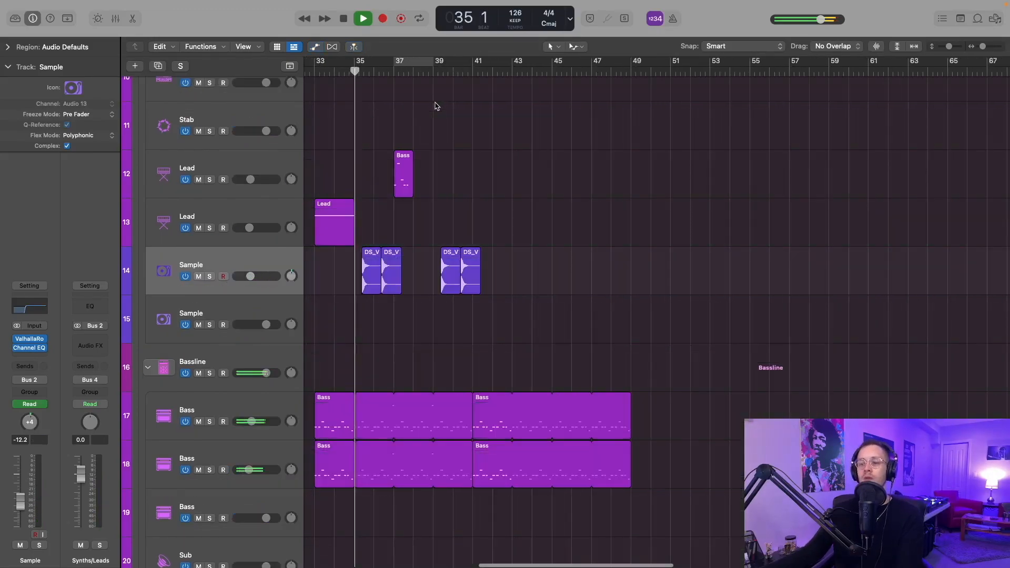
pyautogui.scroll(-2, 435, 122)
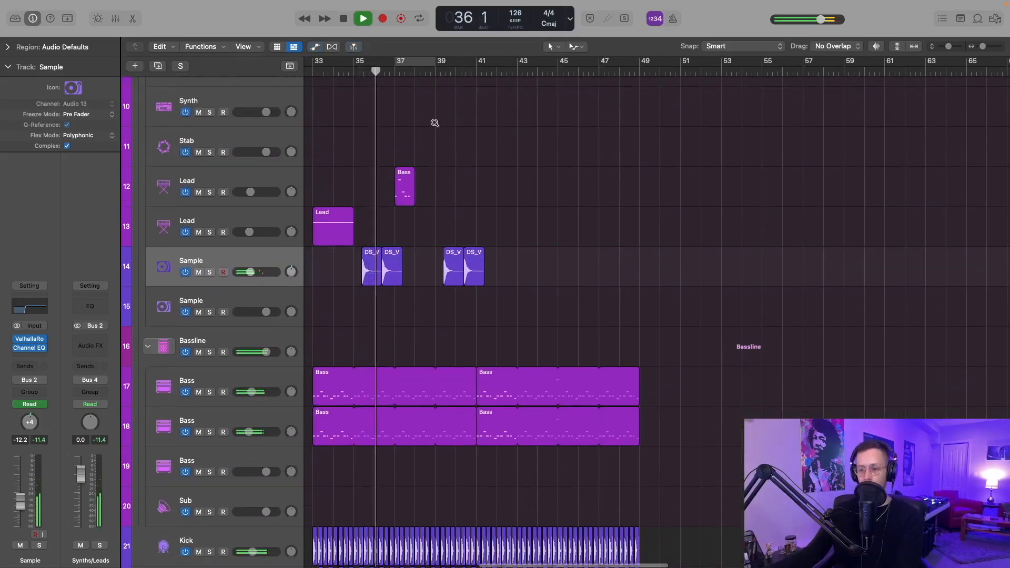
pyautogui.scroll(4, 435, 122)
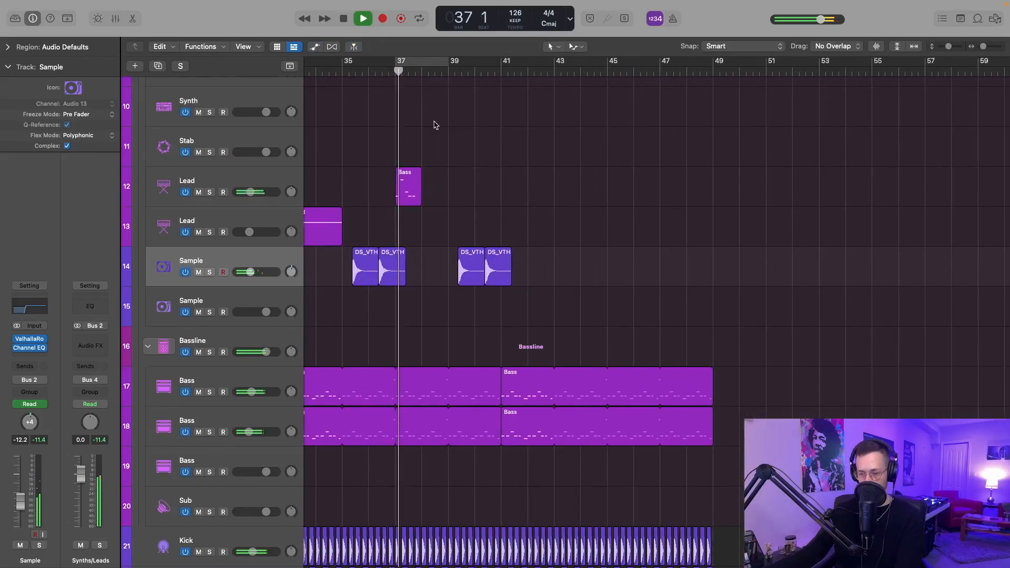
pyautogui.scroll(-3, 435, 126)
pyautogui.scroll(2, 436, 127)
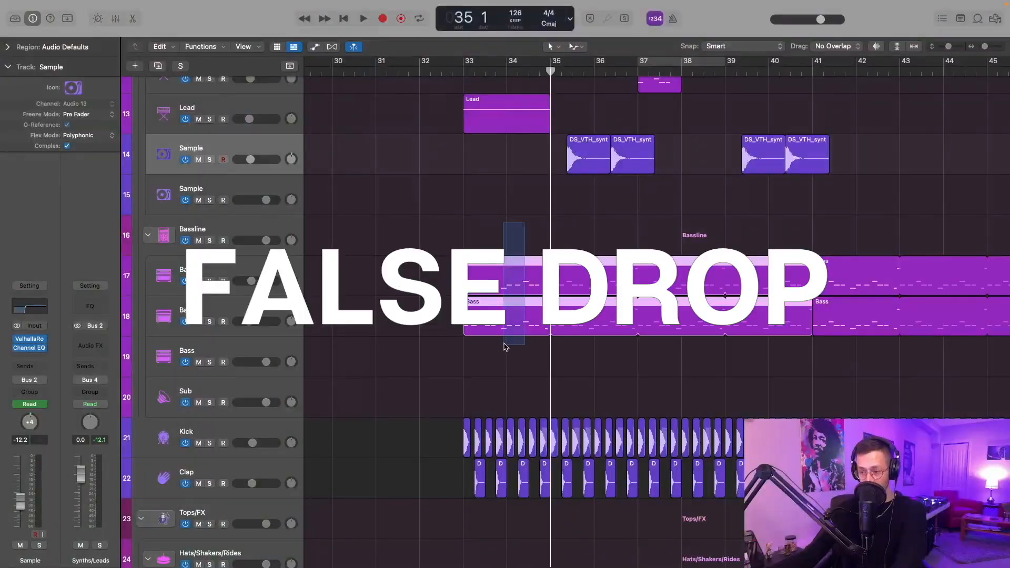
# - Split both Bass regions at bar 35 and mute the bass and claps in bars 33 and 34
pyautogui.click(509, 341)
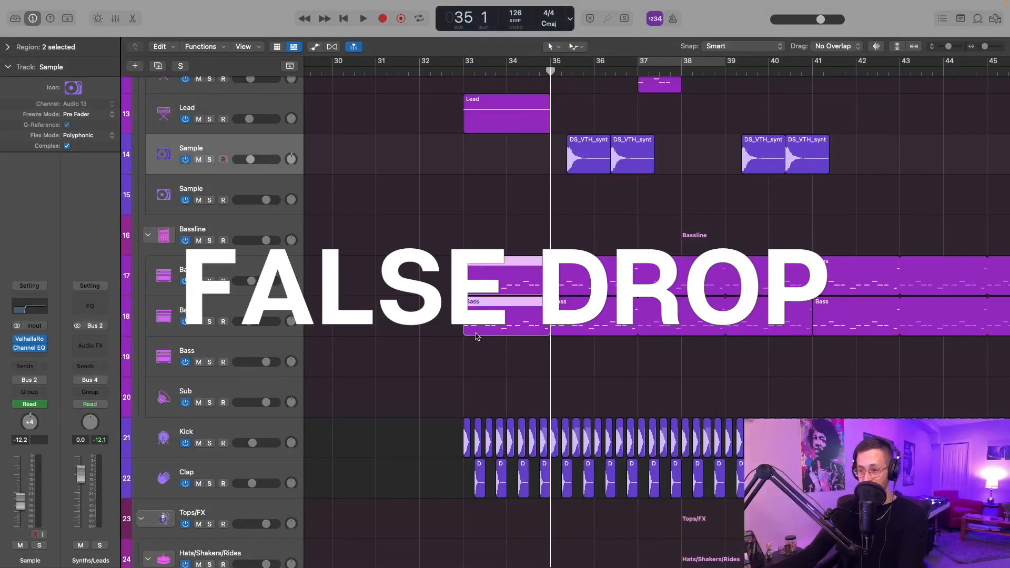
pyautogui.scroll(3, 489, 237)
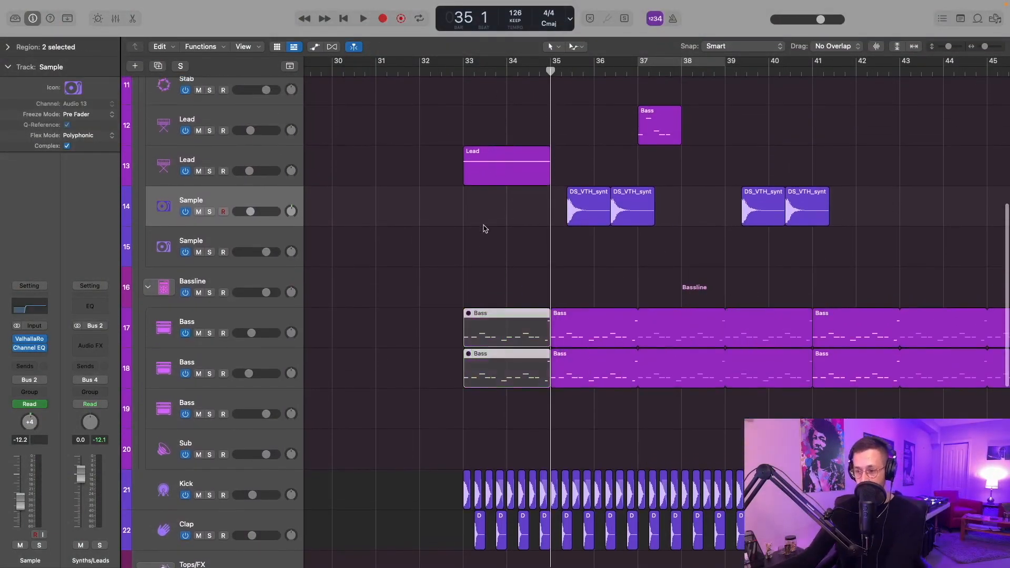
pyautogui.scroll(-10, 485, 229)
pyautogui.click(545, 356)
pyautogui.scroll(-8, 532, 377)
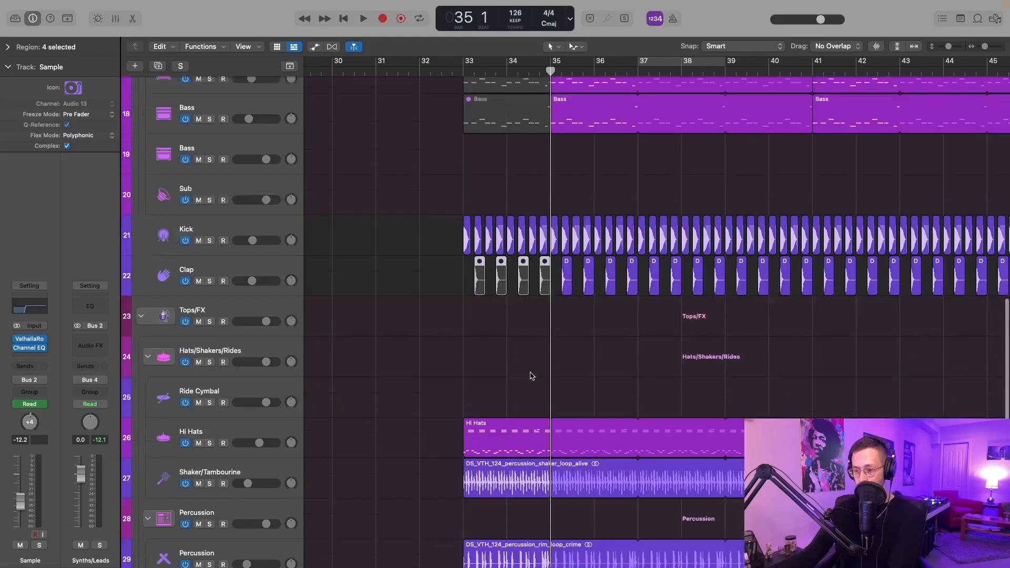
# - Split the hi-hat, shaker and percussion regions at bar 35 and mute the parts before it
pyautogui.click(514, 506)
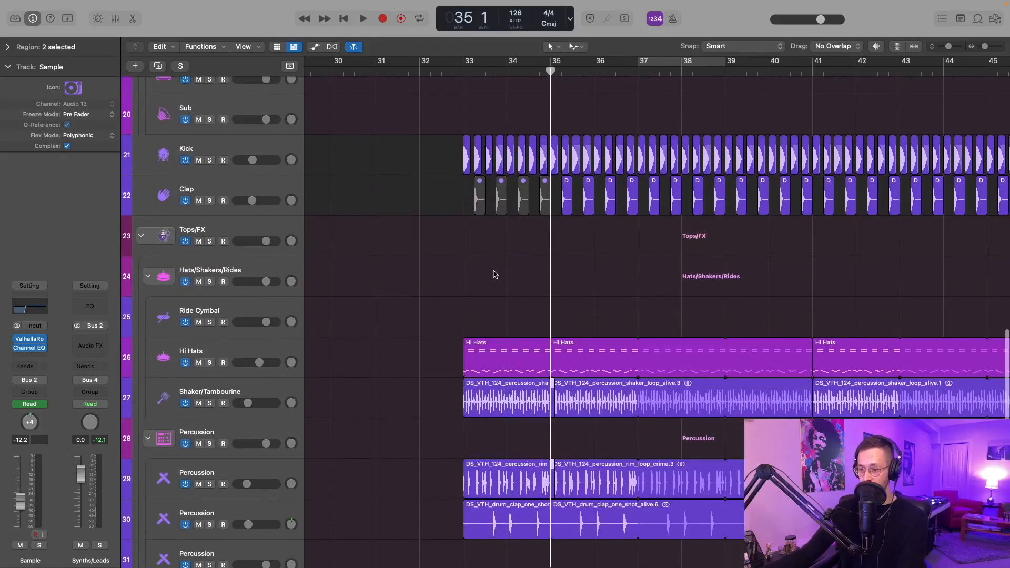
pyautogui.moveTo(495, 274); pyautogui.dragTo(523, 537)
pyautogui.hotkey('ctrl', 'm')
pyautogui.click(553, 473)
# - Play the arrangement from bar 33 to check the false drop and the full groove's entry at bar 35
pyautogui.click(465, 77)
pyautogui.press('space')
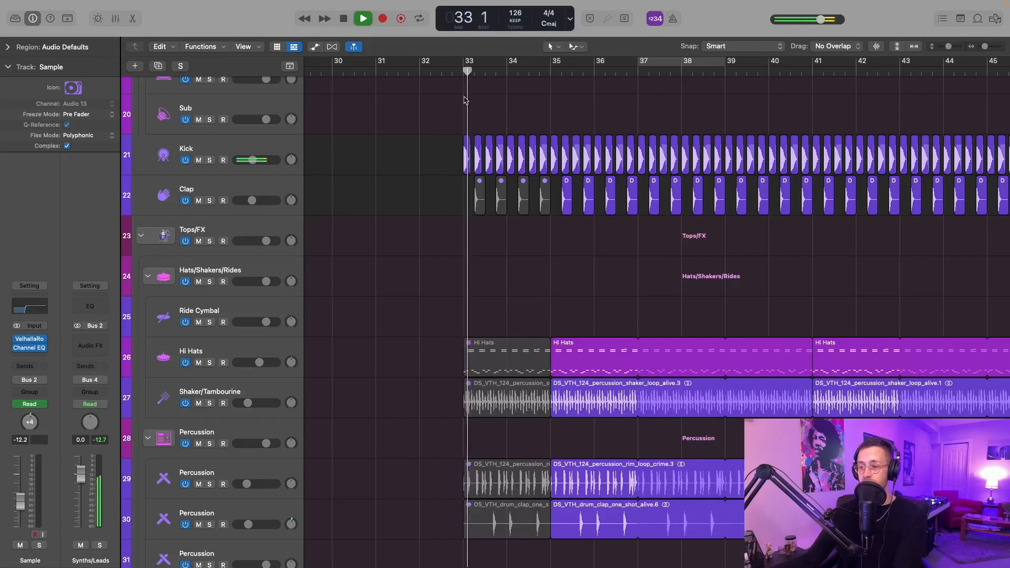
pyautogui.scroll(6, 552, 160)
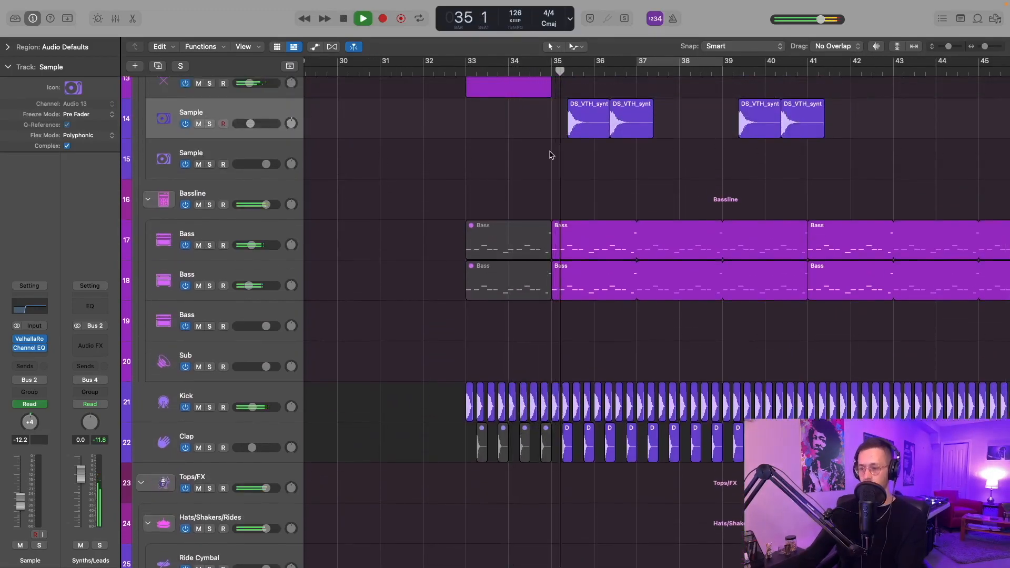
pyautogui.scroll(-3, 551, 153)
pyautogui.scroll(2, 551, 152)
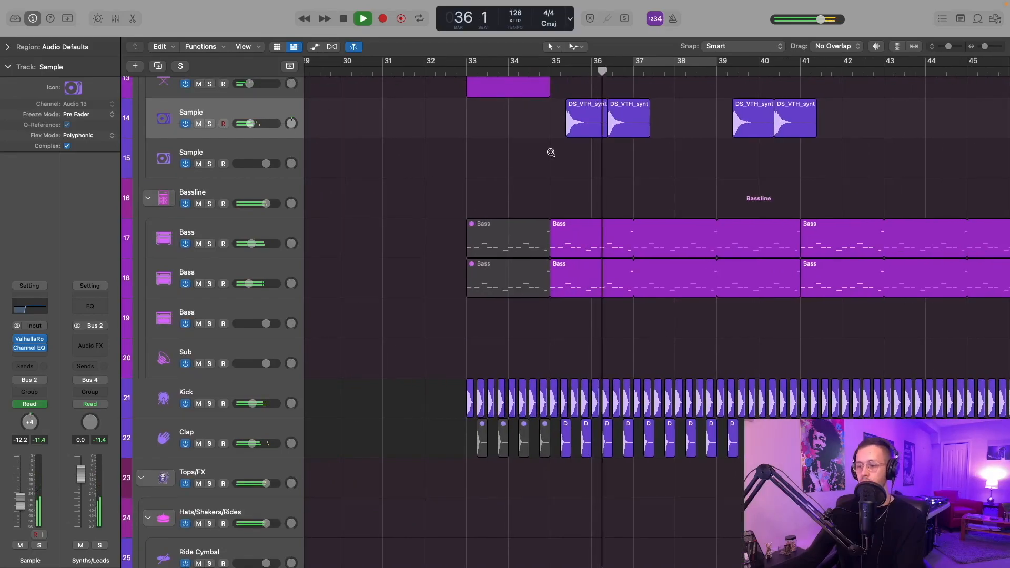
pyautogui.scroll(-7, 551, 153)
pyautogui.hscroll(1, 523, 179)
pyautogui.press('space')
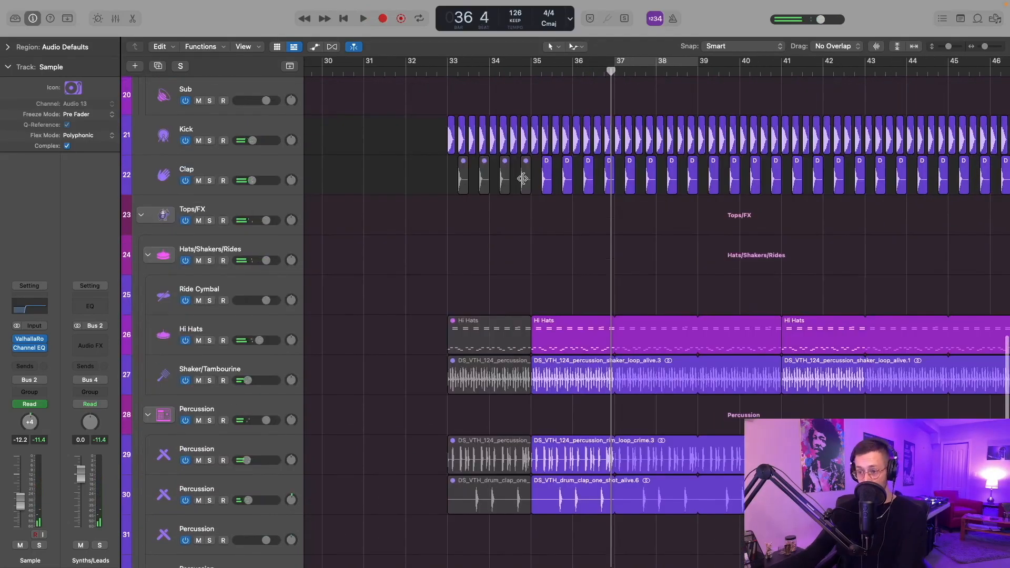
# - Mute the last kick before bar 35, unmute the last clap there, and audition the transition from bar 33
pyautogui.hscroll(1, 522, 179)
pyautogui.scroll(2, 521, 171)
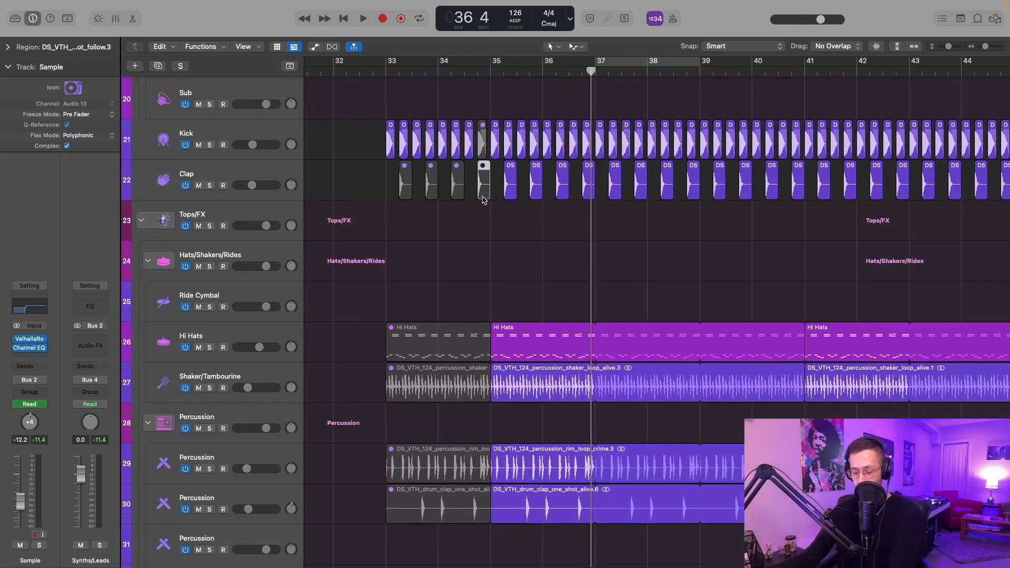
pyautogui.press('space')
pyautogui.scroll(2, 448, 136)
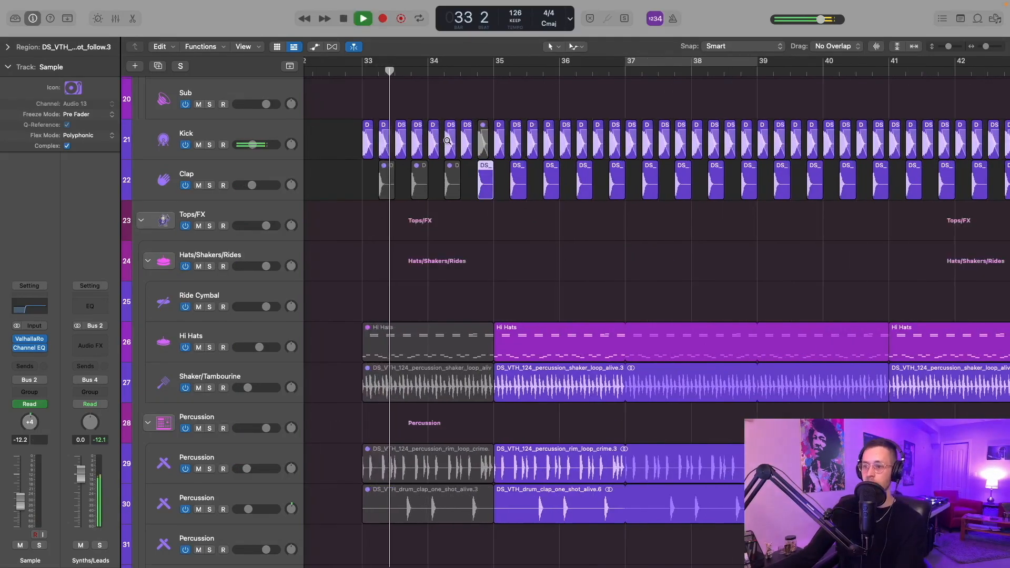
pyautogui.scroll(-3, 448, 140)
pyautogui.scroll(1, 450, 146)
pyautogui.scroll(1, 450, 145)
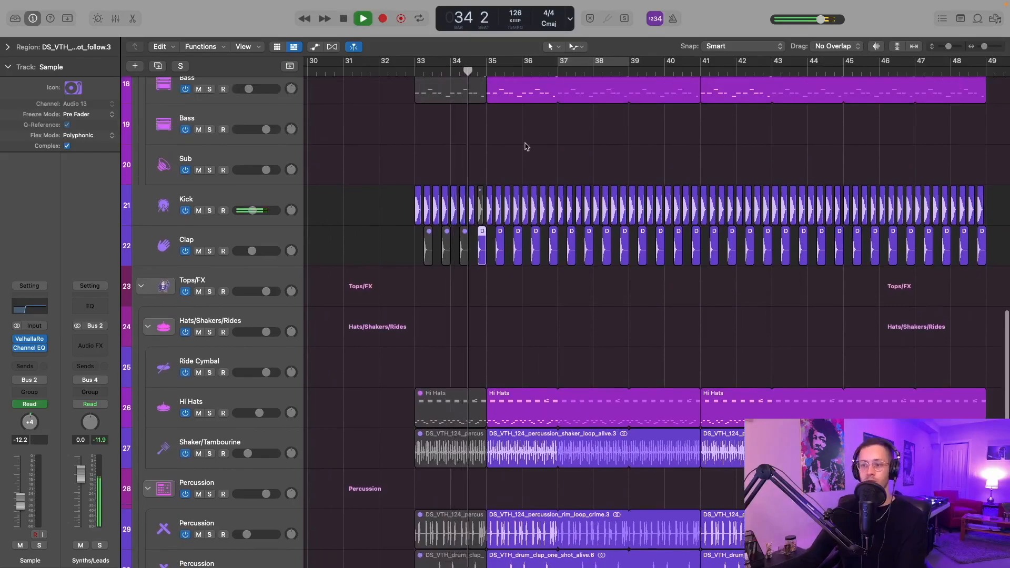
pyautogui.scroll(2, 522, 148)
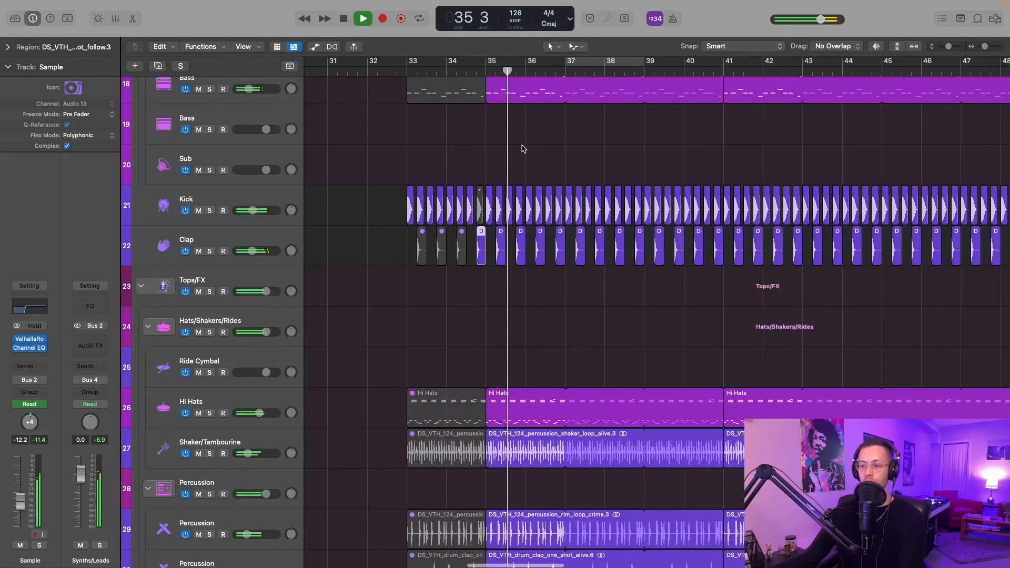
pyautogui.scroll(-1, 519, 150)
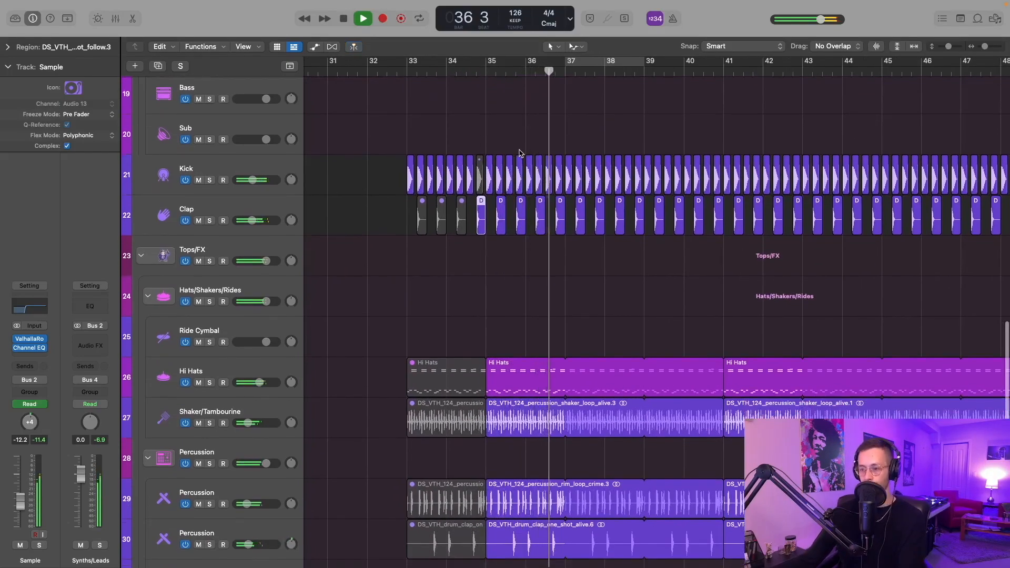
pyautogui.press('space')
# - Duplicate the Clap track and copy the last clap before bar 35 onto the new track
pyautogui.click(255, 214)
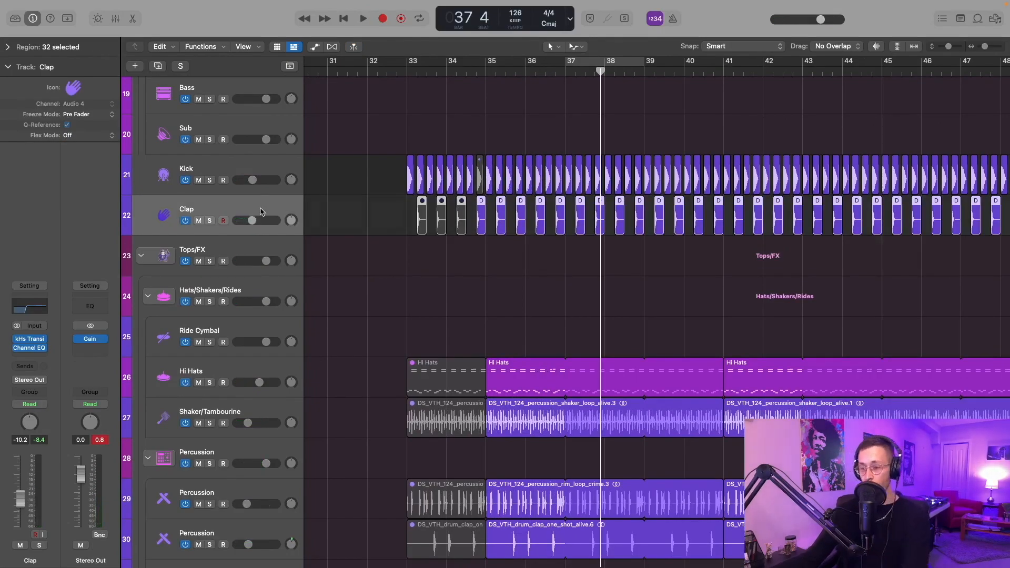
pyautogui.press('super+d')
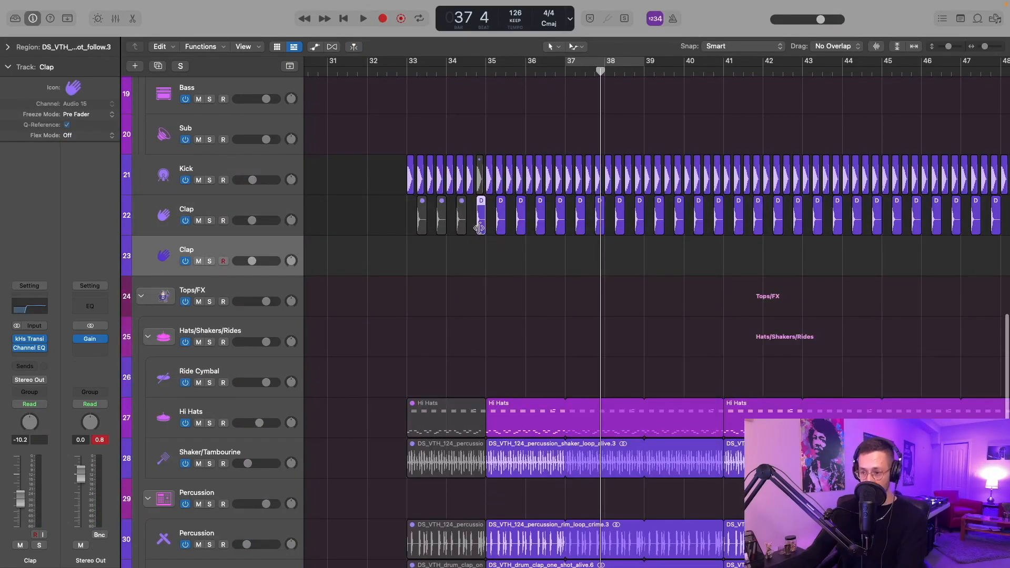
pyautogui.moveTo(480, 228); pyautogui.dragTo(482, 249)
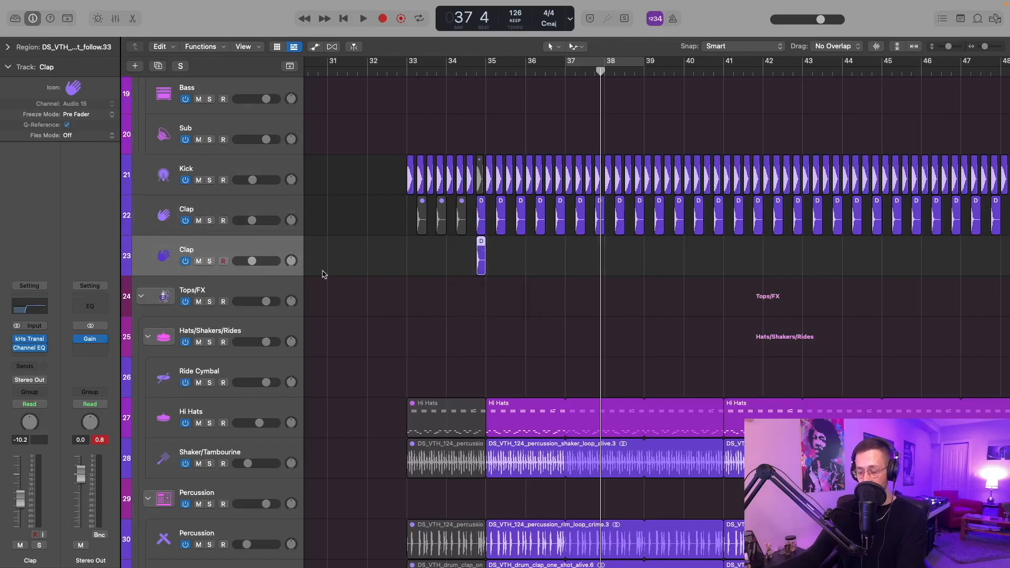
# - Render stereo ValhallaRoom onto the copied clap with 100 % mix, 10.82 s decay, 6910 Hz high cut and an added effect tail
pyautogui.hotkey('alt', 'x')
pyautogui.click(212, 82)
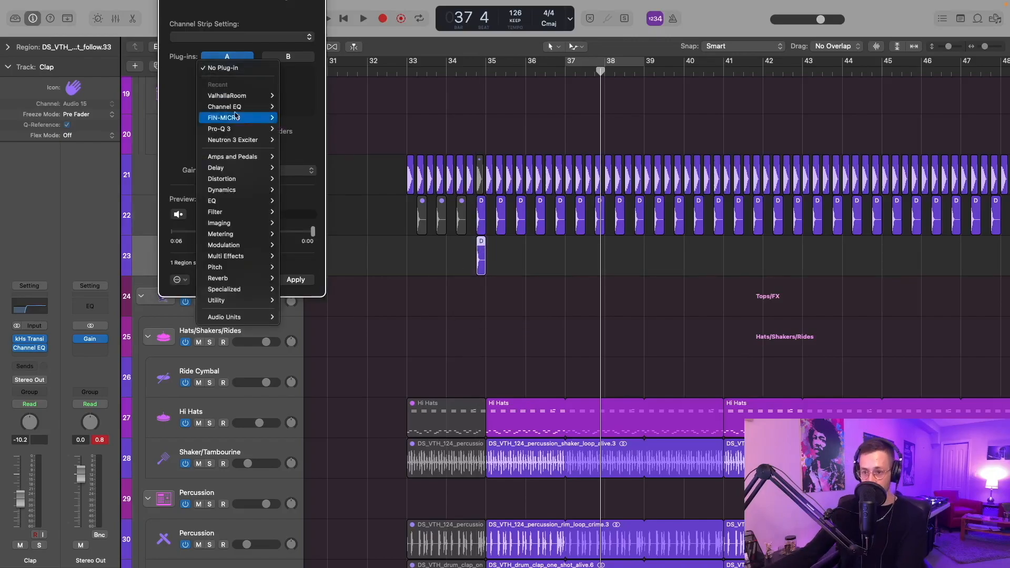
pyautogui.moveTo(231, 98)
pyautogui.click(303, 96)
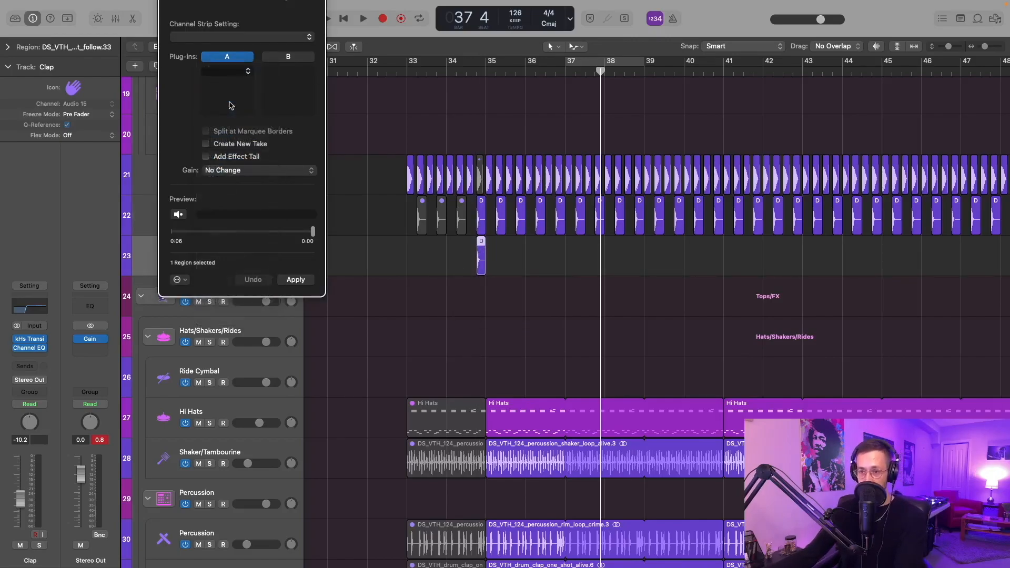
pyautogui.click(88, 85)
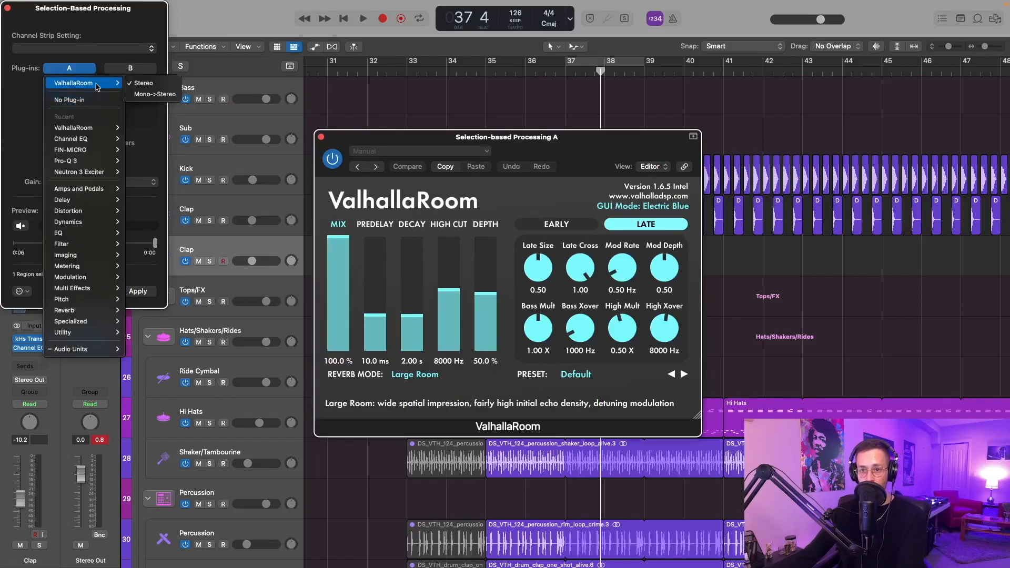
pyautogui.click(140, 85)
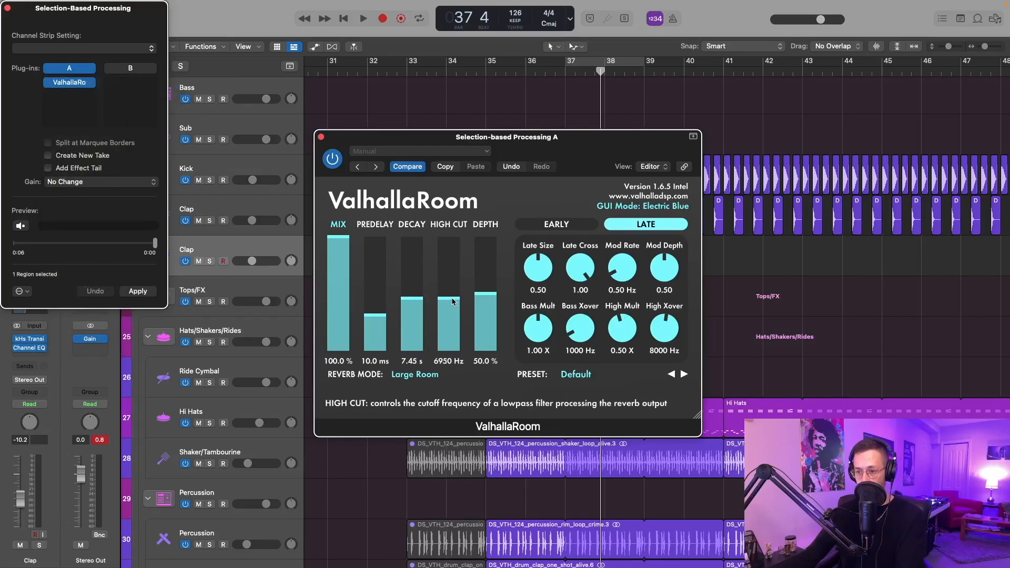
pyautogui.click(342, 253)
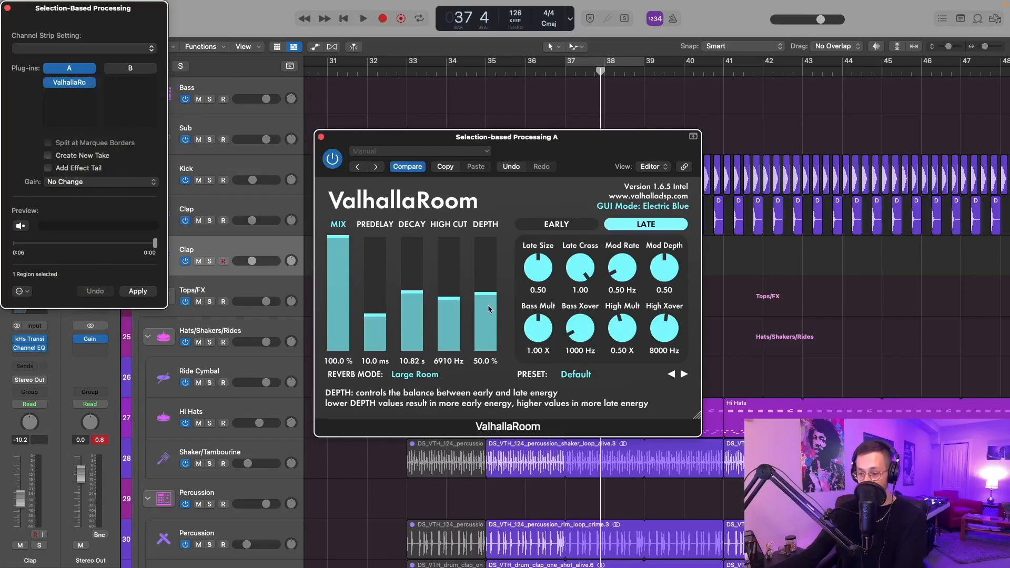
pyautogui.click(321, 137)
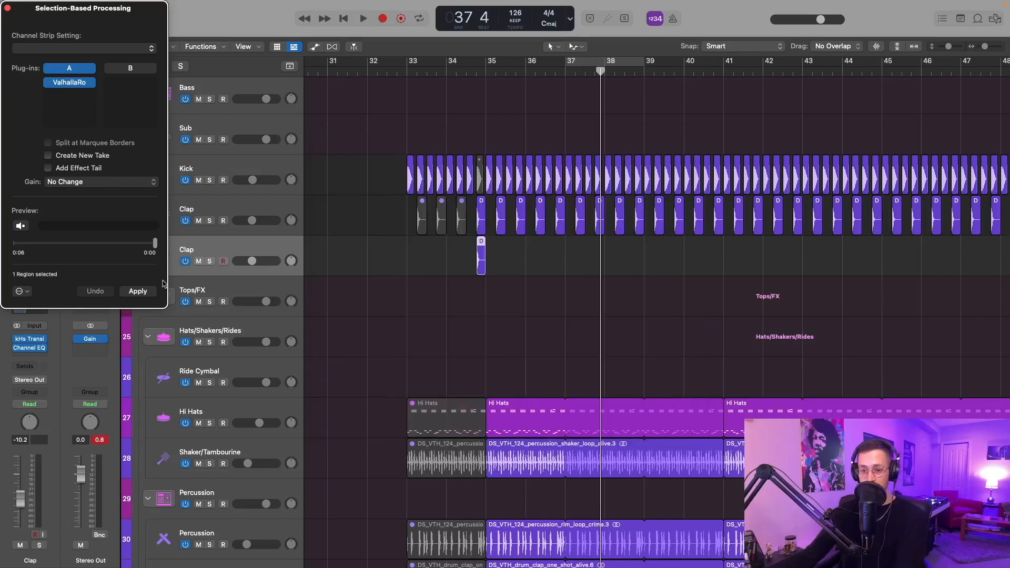
pyautogui.click(138, 291)
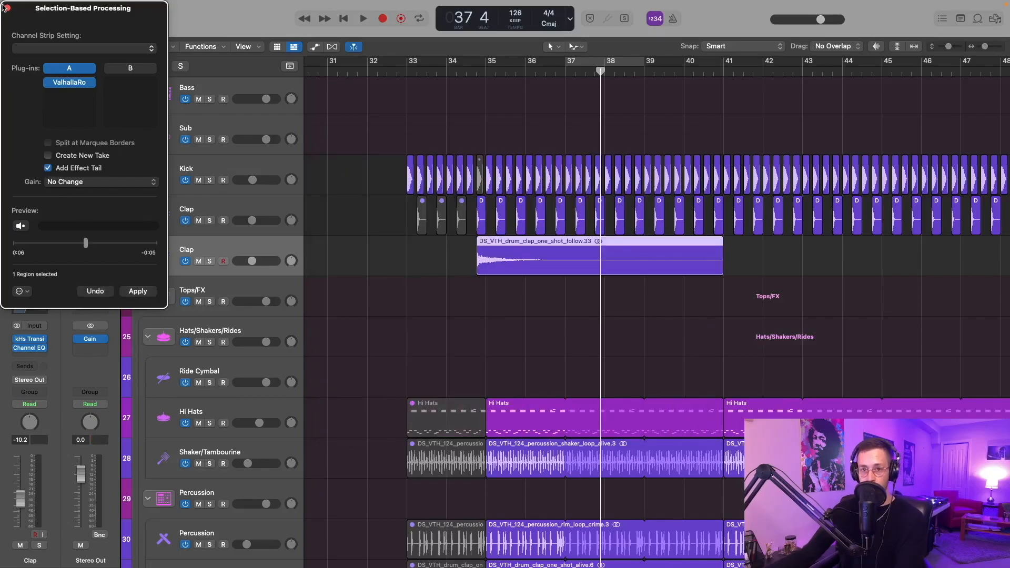
# - Move the rendered clap reverb to bar 33, split it where the unmuted clap hits, and delete the remainder
pyautogui.press('super+Right')
pyautogui.press('super+Right')
pyautogui.moveTo(344, 267); pyautogui.dragTo(363, 267)
pyautogui.hscroll(-3, 372, 267)
pyautogui.hscroll(-3, 548, 263)
pyautogui.moveTo(639, 263); pyautogui.dragTo(473, 266)
pyautogui.press('super+t')
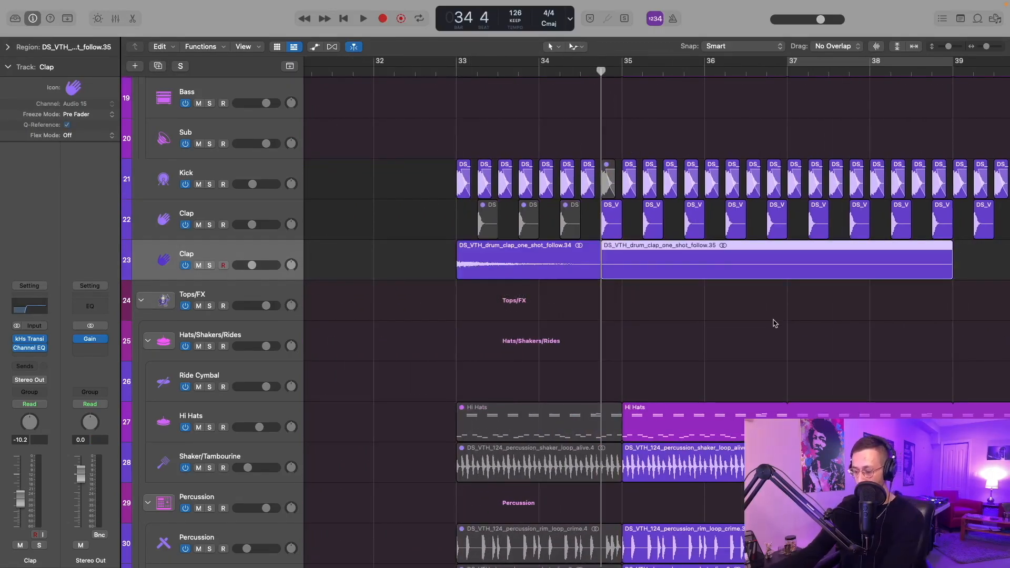
pyautogui.press('Delete')
# - Reverse the clap reverb region at bar 33, give it a curved fade-in across its full length, and audition the transition
pyautogui.click(558, 266)
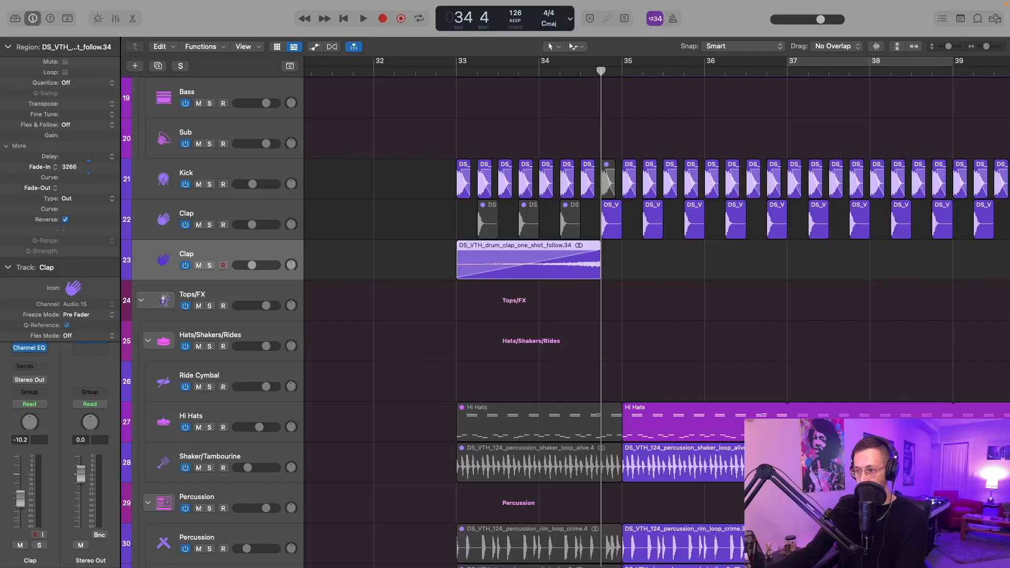
pyautogui.moveTo(70, 167); pyautogui.dragTo(69, 157)
pyautogui.scroll(-1, 551, 526)
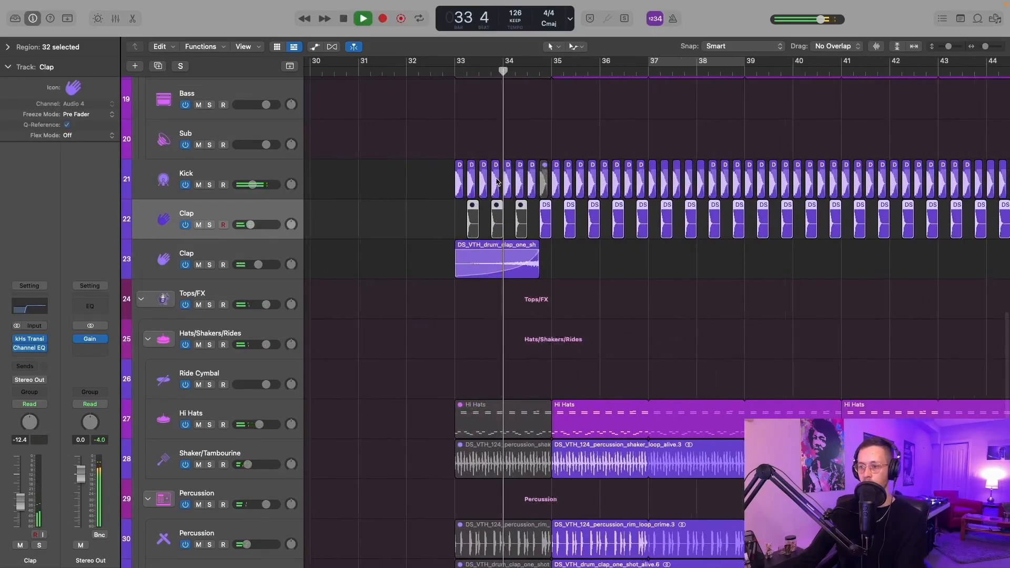
pyautogui.scroll(-1, 497, 182)
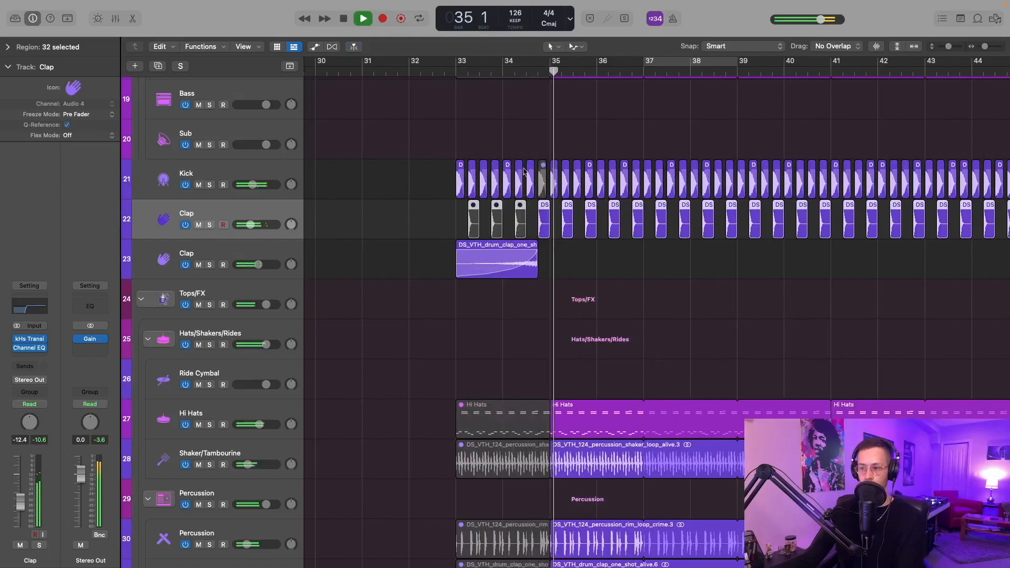
pyautogui.scroll(3, 594, 182)
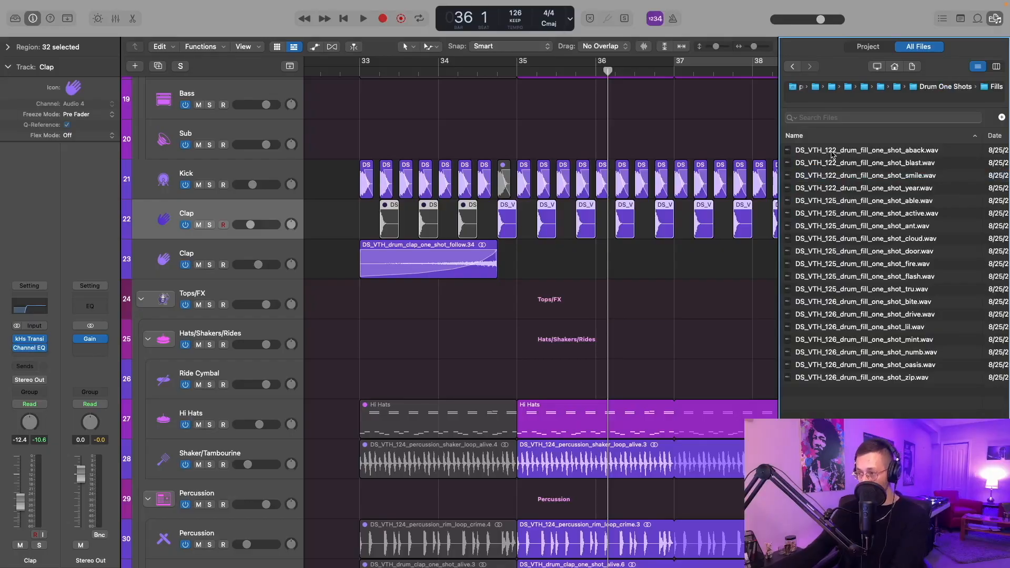
# - Audition drum fill one-shots and place DS_VTH_125_drum_fill_one_shot_tru.wav on the first empty Percussion track just before bar 35
pyautogui.click(833, 153)
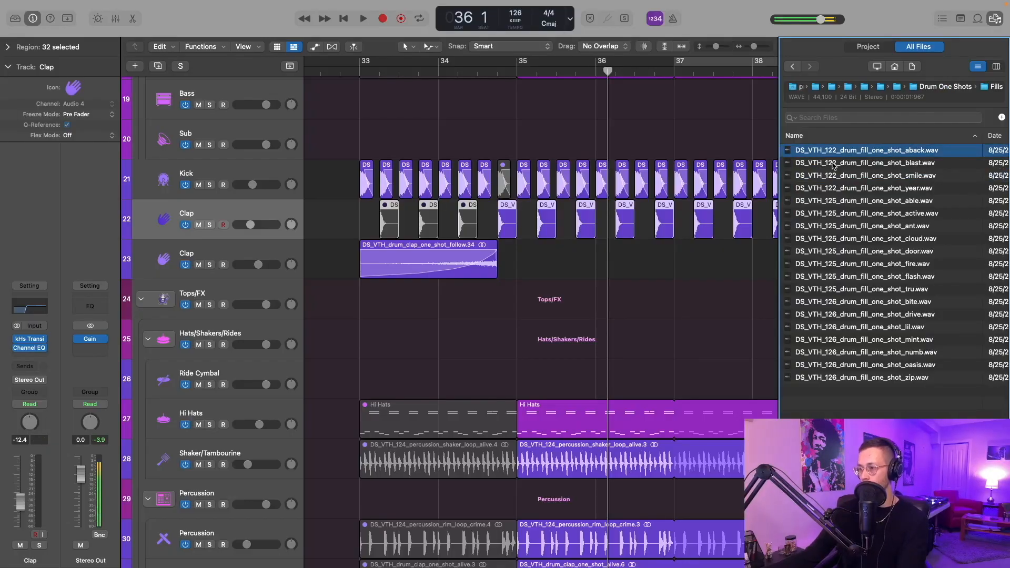
pyautogui.click(834, 164)
pyautogui.click(834, 179)
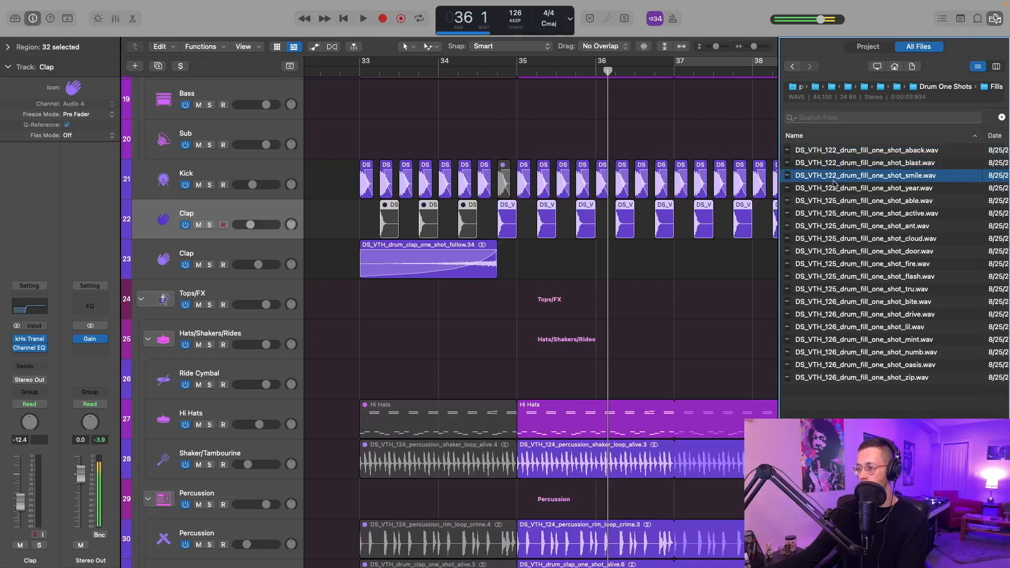
pyautogui.click(834, 189)
pyautogui.click(833, 201)
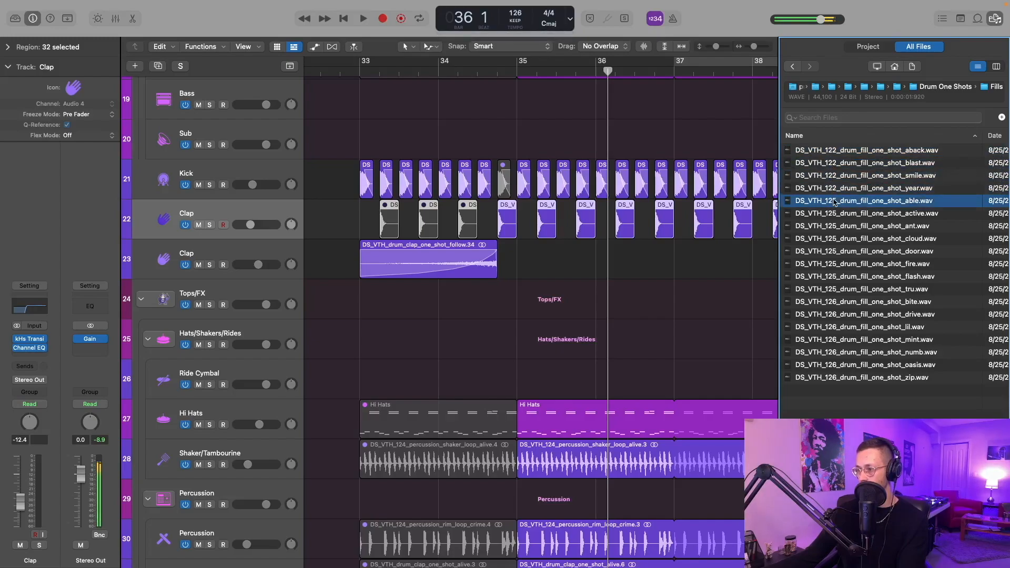
pyautogui.click(843, 290)
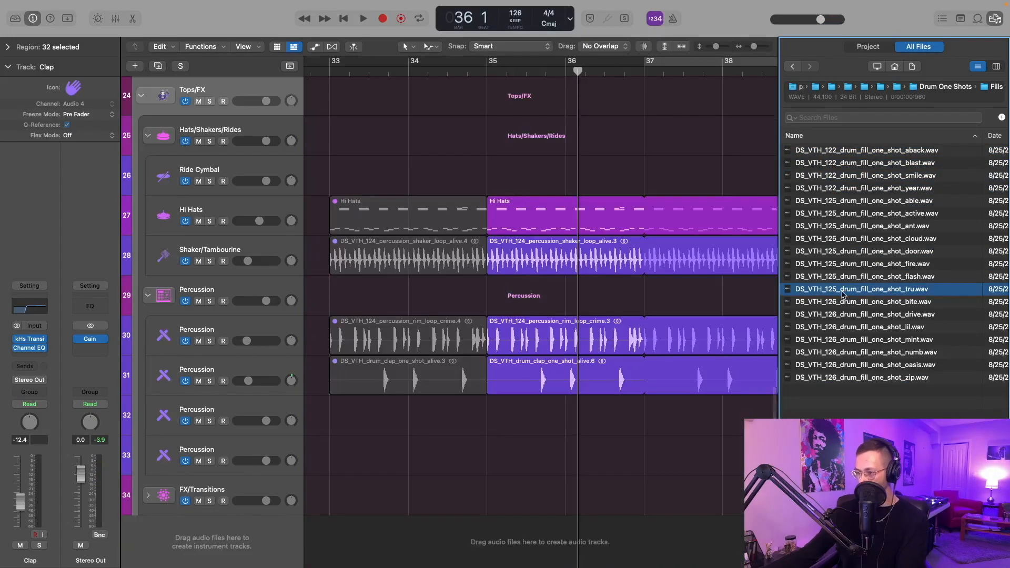
pyautogui.moveTo(843, 294); pyautogui.dragTo(551, 429)
pyautogui.press('super+Right')
pyautogui.press('super+Right')
pyautogui.press('super+Right')
pyautogui.press('super+Left')
pyautogui.press('super+Left')
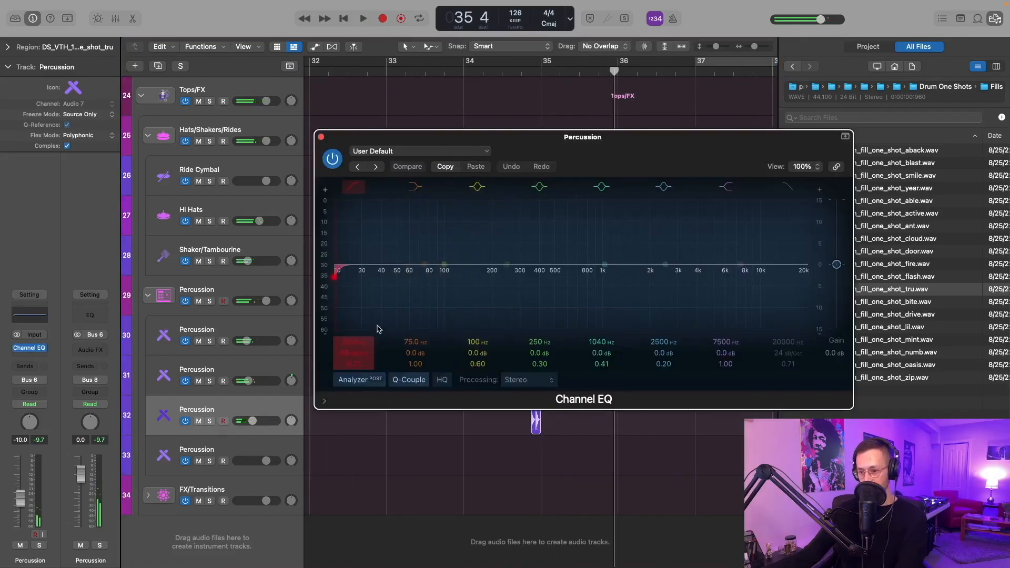
# - Low-cut the drum fill track at about 150 Hz with Channel EQ and pan it to -5
pyautogui.moveTo(342, 316); pyautogui.dragTo(479, 319)
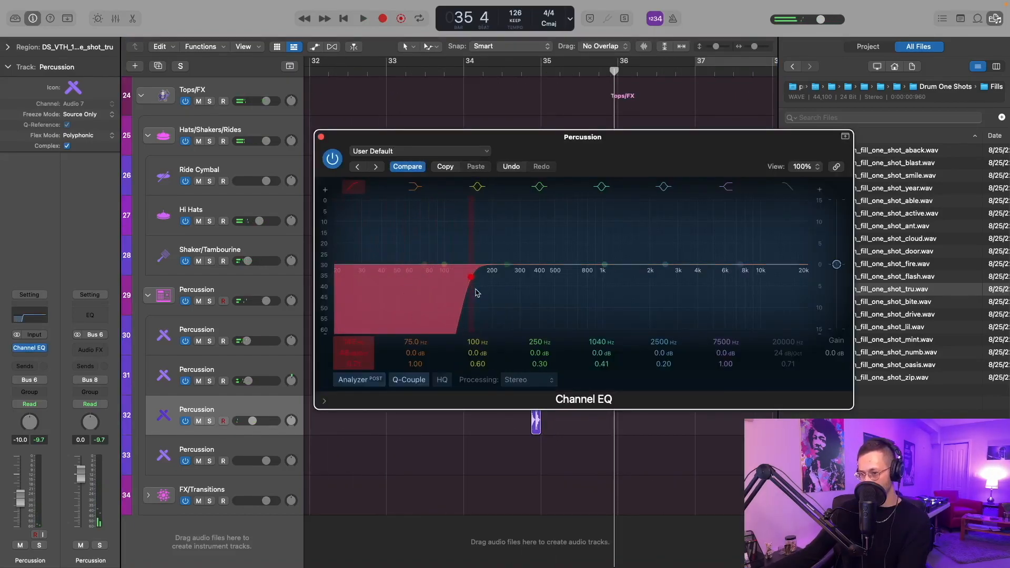
pyautogui.click(321, 137)
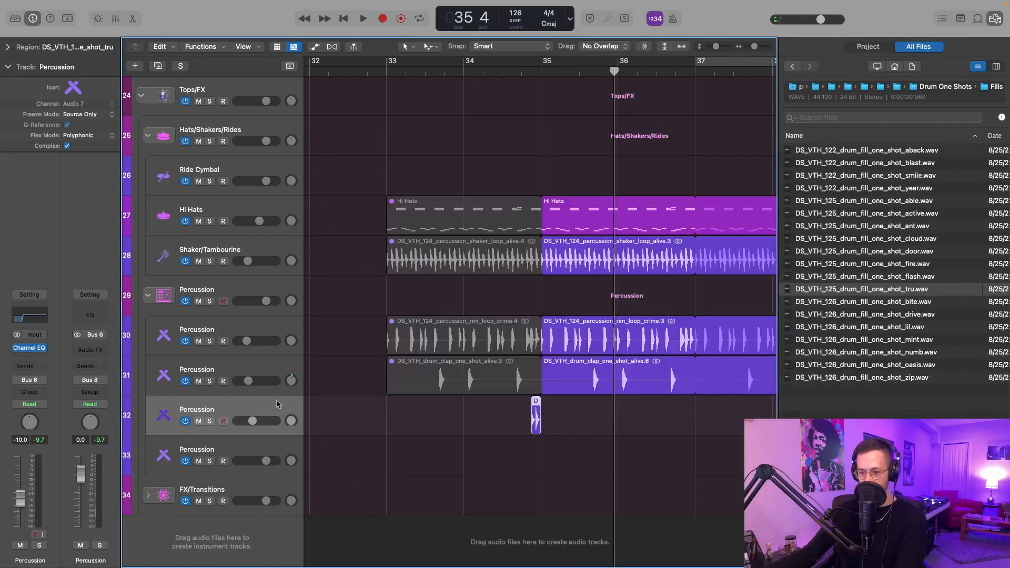
pyautogui.moveTo(290, 420); pyautogui.dragTo(290, 421)
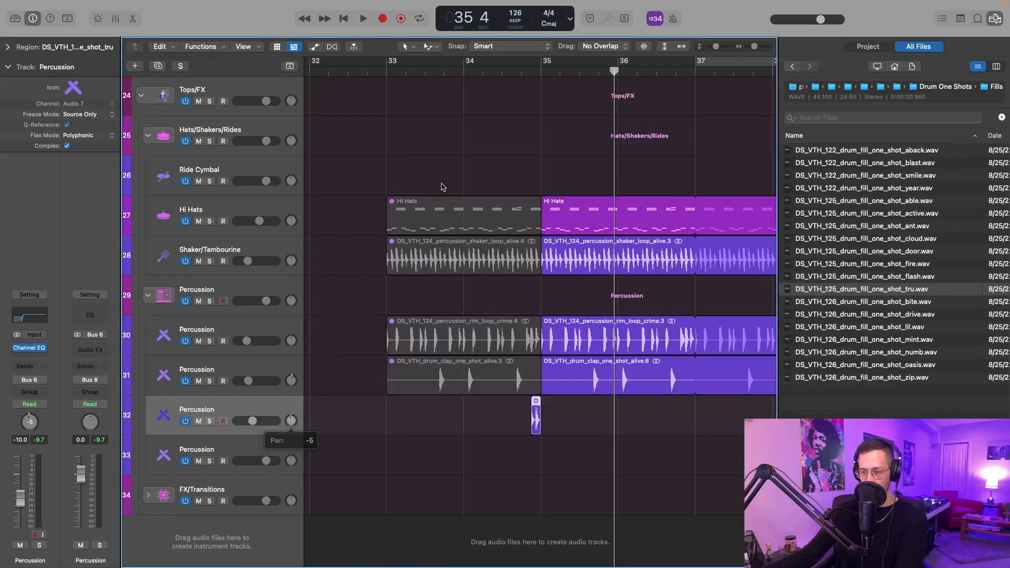
# - Play the arrangement from bar 33 to check the drum fill and clap riser leading into bar 35
pyautogui.press('super+Left')
pyautogui.press('super+Left')
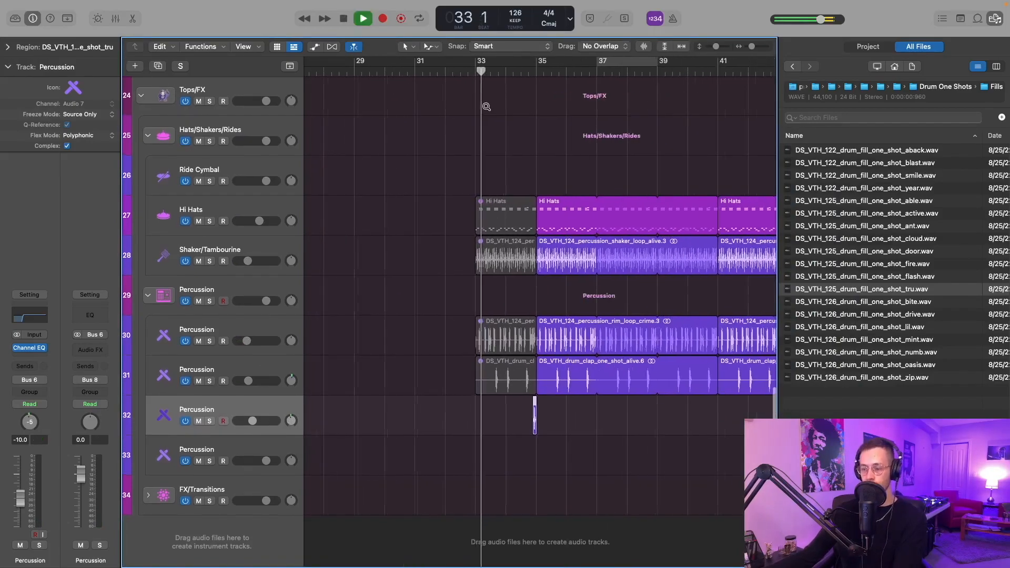
pyautogui.scroll(15, 487, 108)
pyautogui.scroll(-5, 487, 106)
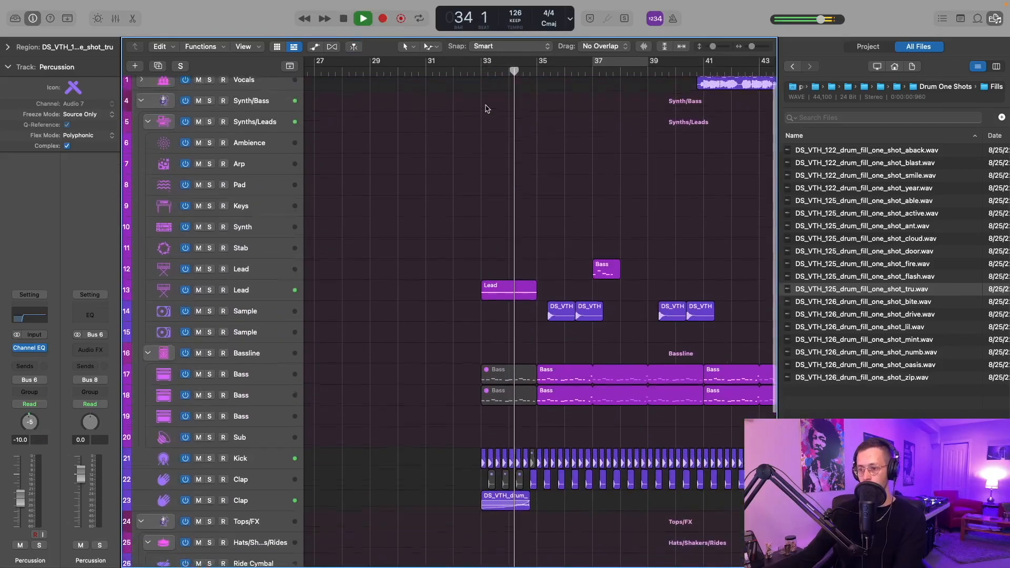
pyautogui.scroll(-10, 487, 106)
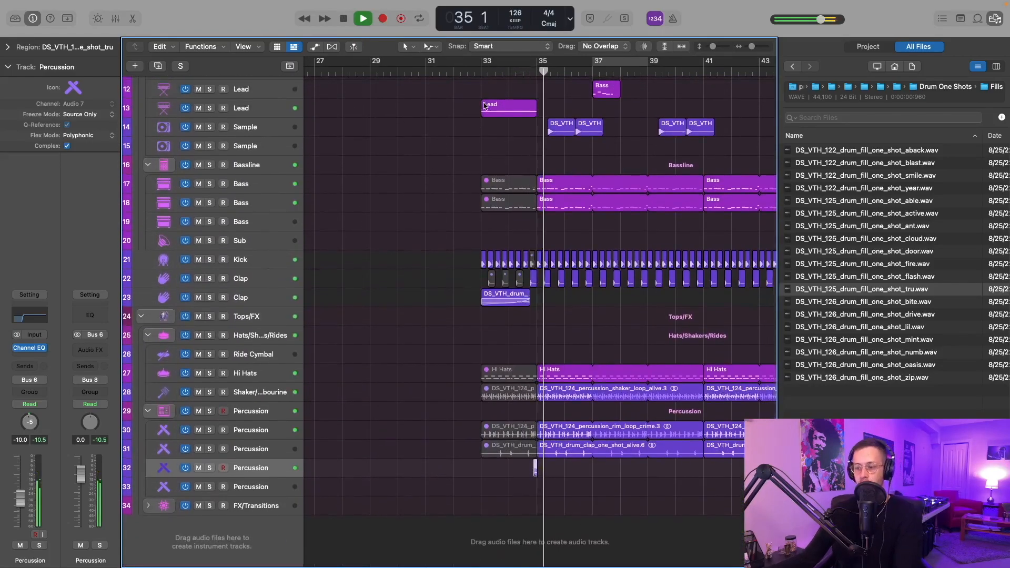
pyautogui.scroll(3, 496, 129)
pyautogui.scroll(-4, 502, 127)
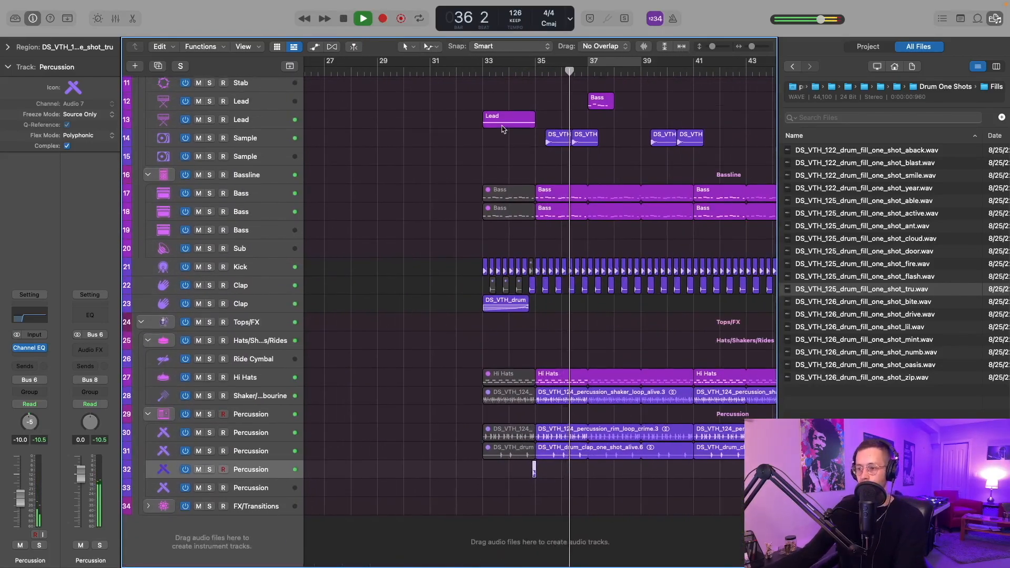
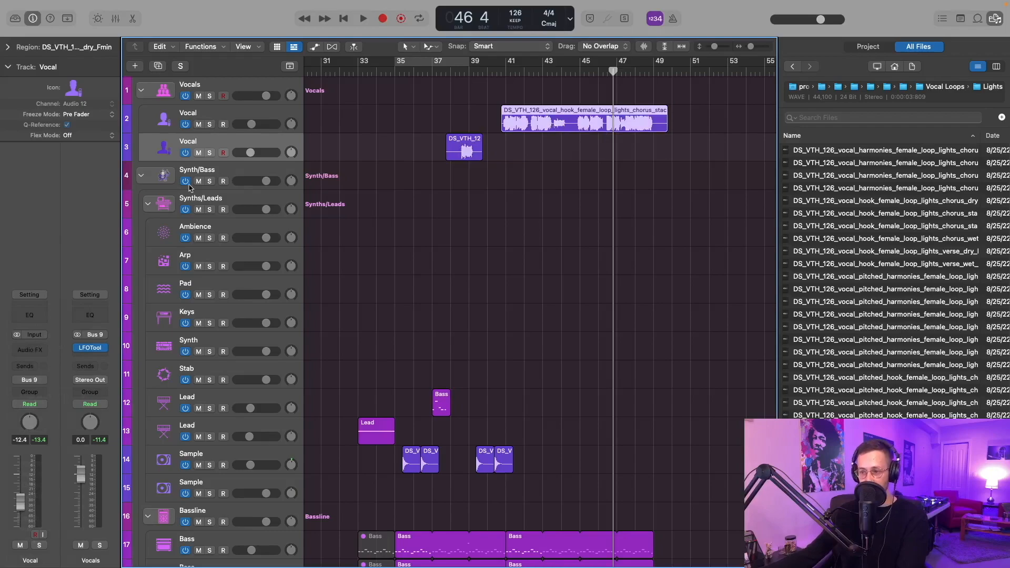
# - Insert Soundtoys Little AlterBoy on the second Vocal track, unlink pitch and formant, and set the formant to -4.0
pyautogui.click(200, 142)
pyautogui.click(33, 348)
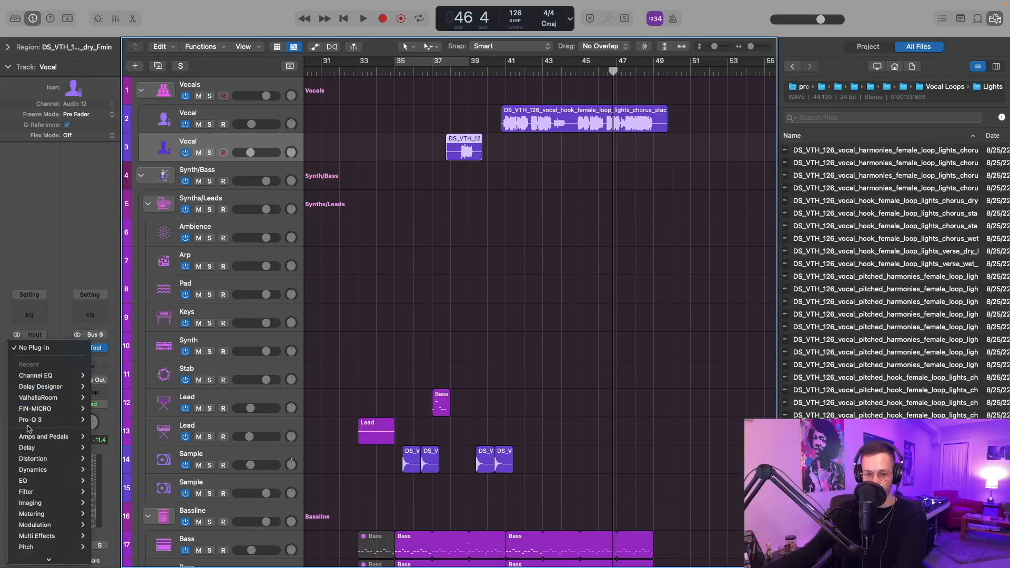
pyautogui.moveTo(35, 556)
pyautogui.moveTo(115, 537)
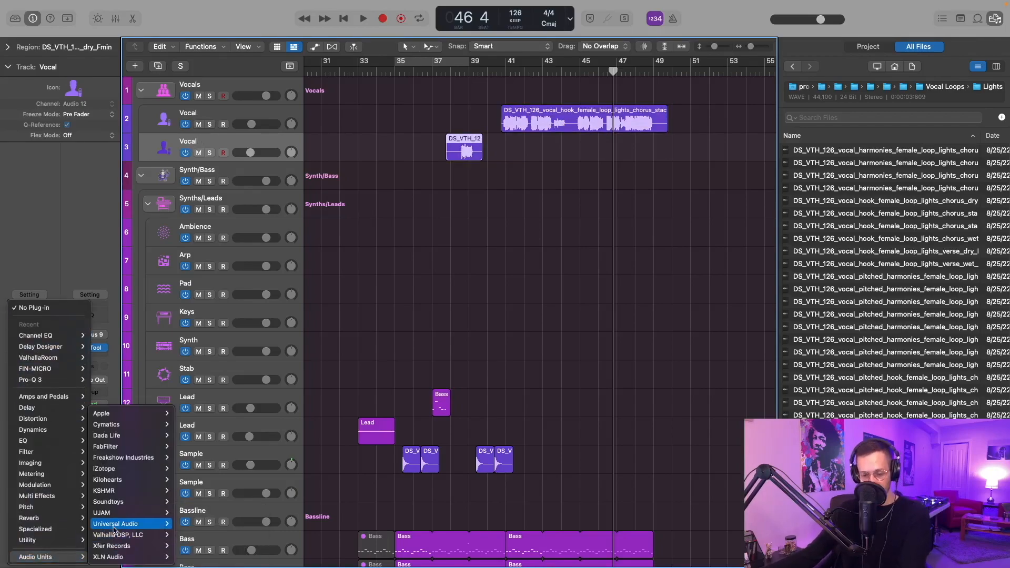
pyautogui.moveTo(126, 501)
pyautogui.click(213, 504)
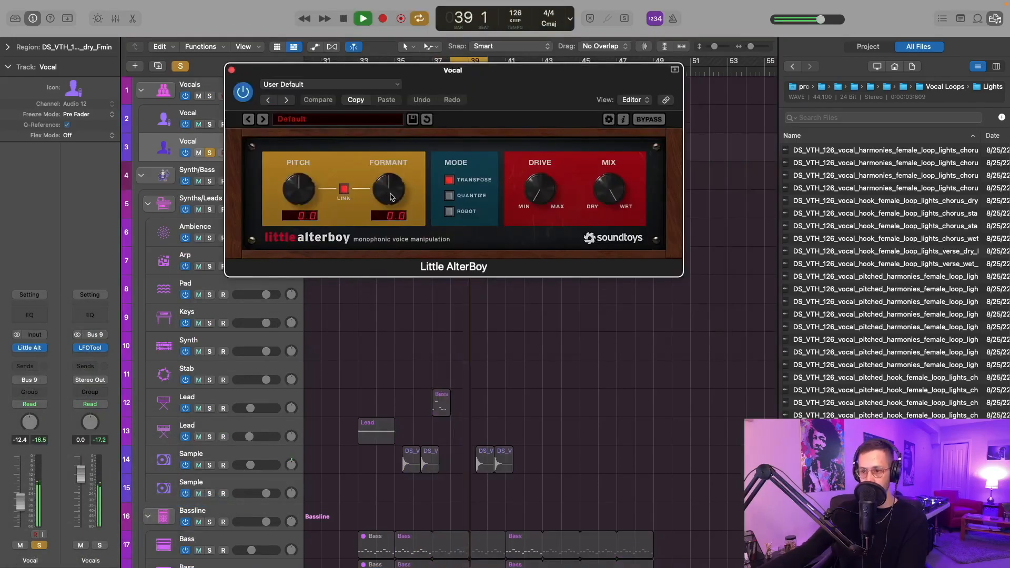
pyautogui.moveTo(391, 197); pyautogui.dragTo(385, 205)
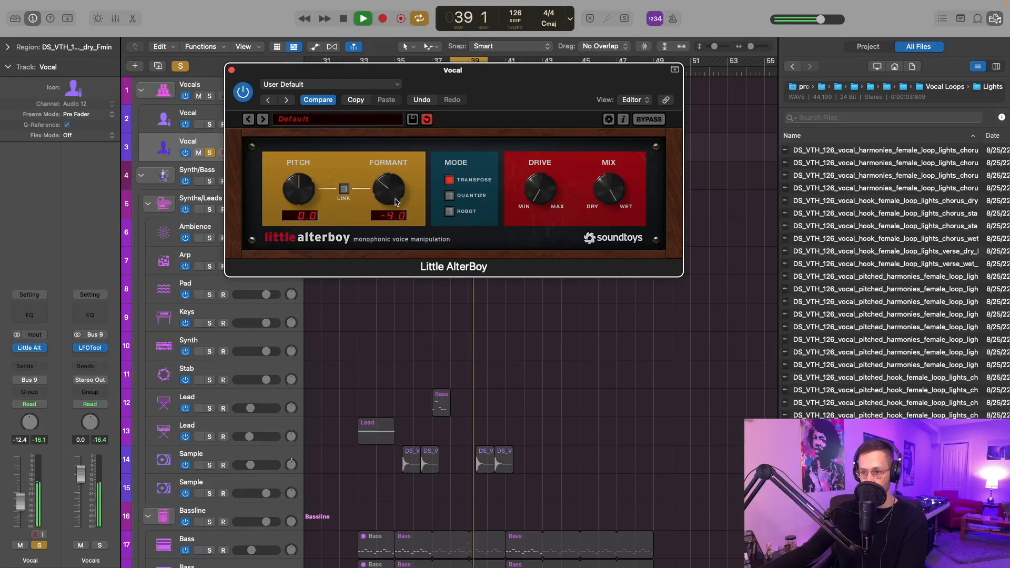
# - Unsolo the second Vocal track and listen to the formant-shifted vocal in the full mix around bar 38
pyautogui.press('s')
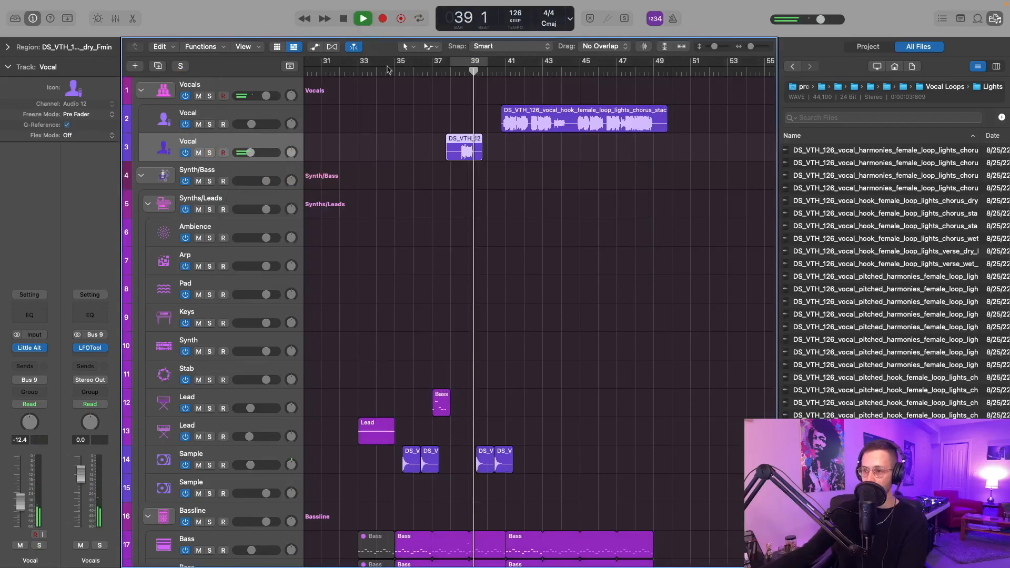
pyautogui.press('space')
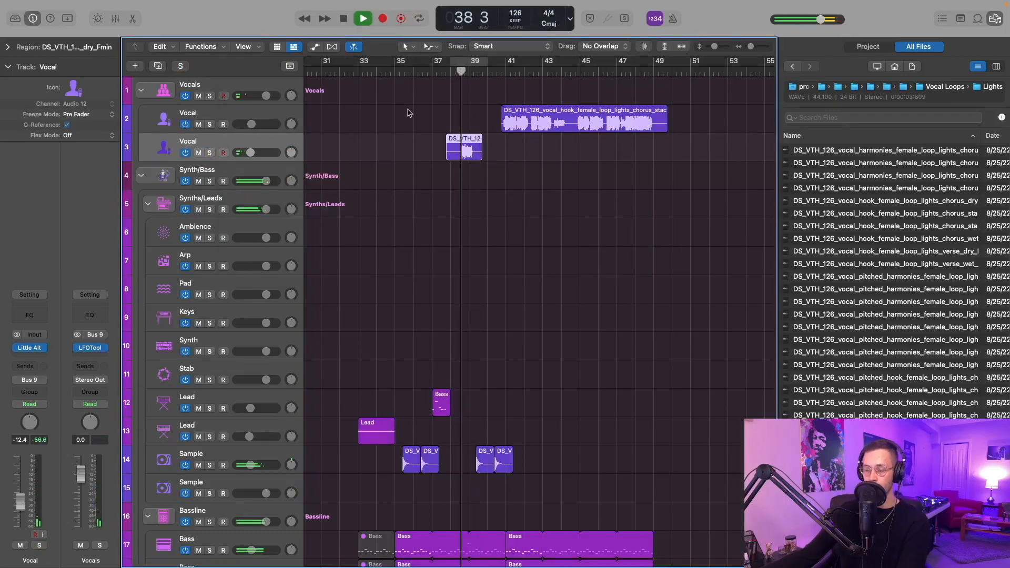
pyautogui.scroll(2, 408, 111)
pyautogui.scroll(1, 402, 114)
pyautogui.scroll(-2, 405, 119)
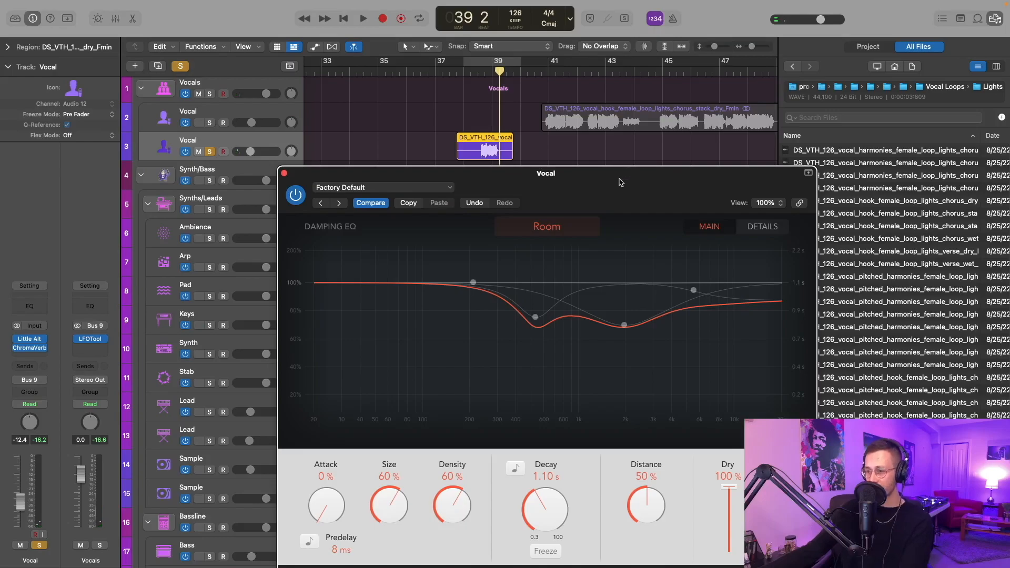
# - Set the second Vocal track's ChromaVerb to 1.00 s decay and 19 % wet, and audition the vocal in the full mix
pyautogui.moveTo(620, 179); pyautogui.dragTo(552, 143)
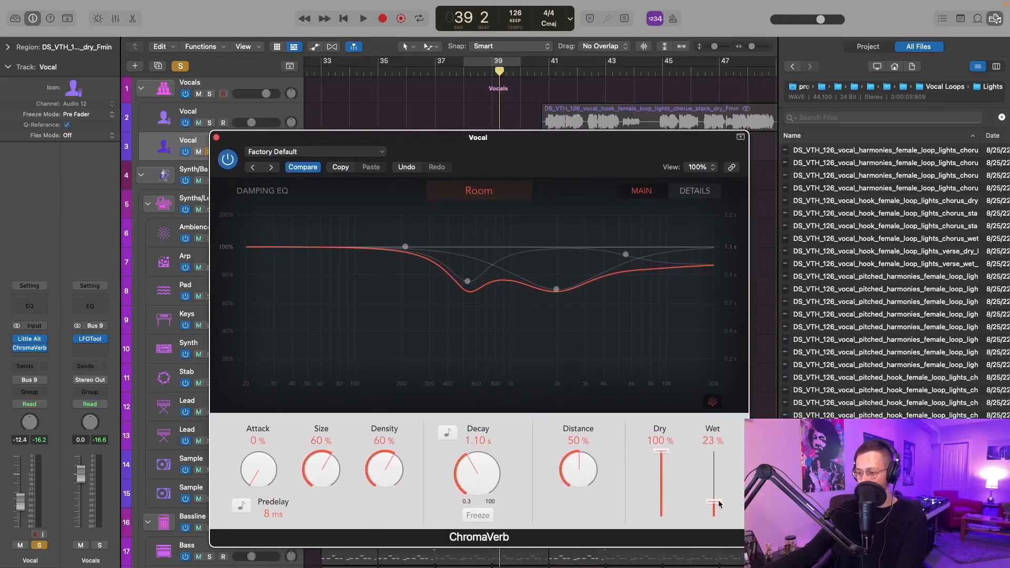
pyautogui.click(492, 62)
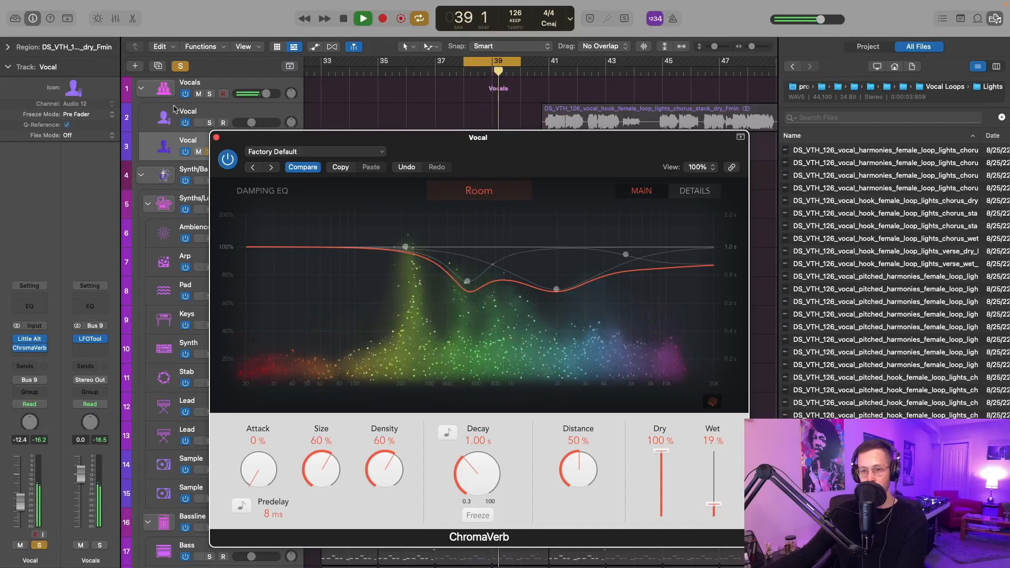
pyautogui.press('space')
pyautogui.press('s')
pyautogui.press('space')
pyautogui.press('c')
pyautogui.click(217, 139)
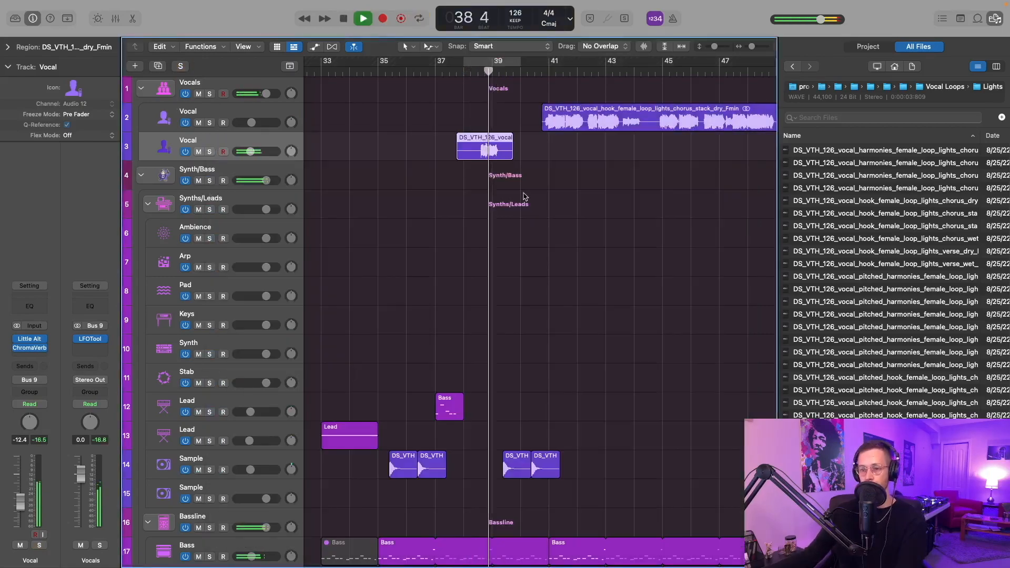
pyautogui.scroll(5, 526, 198)
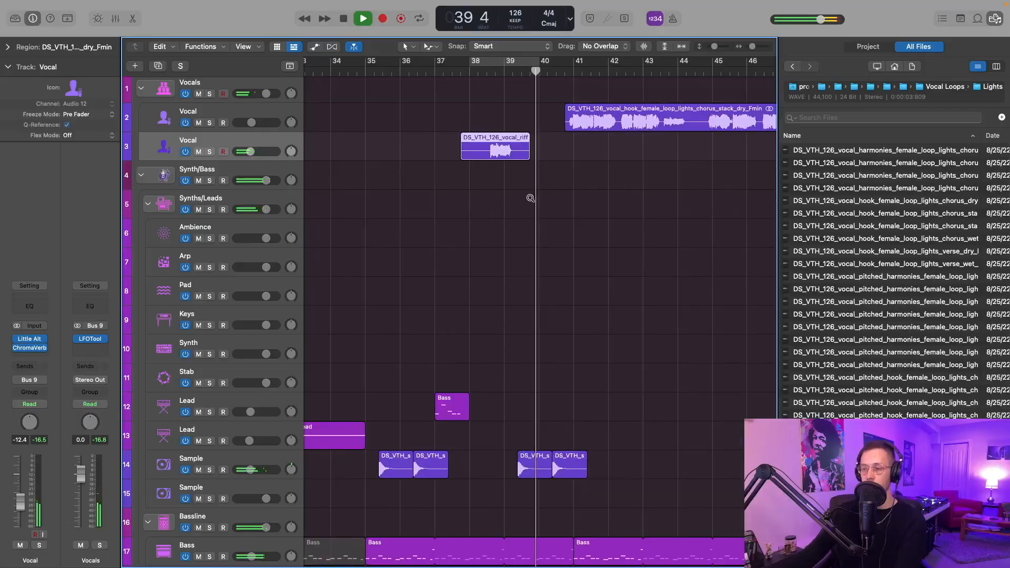
pyautogui.scroll(-3, 531, 199)
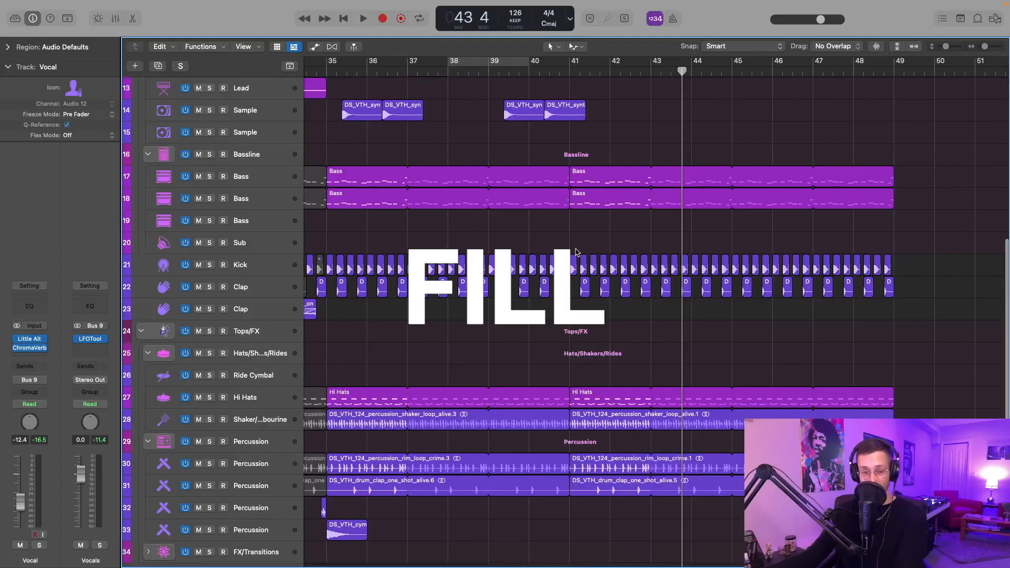
# - Mute the last two kicks before bar 41 to make room for a fill
pyautogui.hscroll(-2, 577, 252)
pyautogui.hscroll(-2, 576, 252)
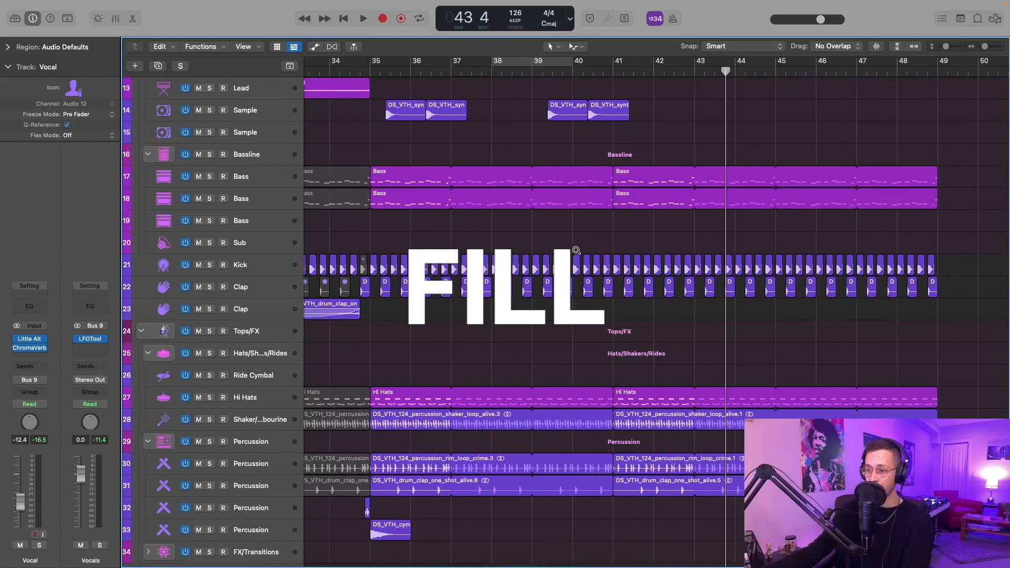
pyautogui.scroll(5, 576, 250)
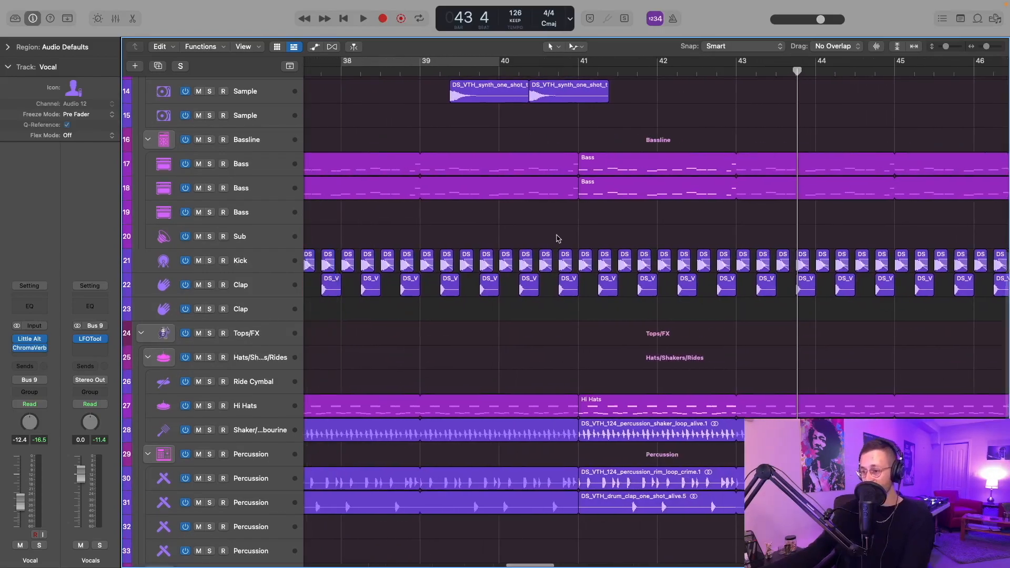
pyautogui.scroll(-3, 558, 238)
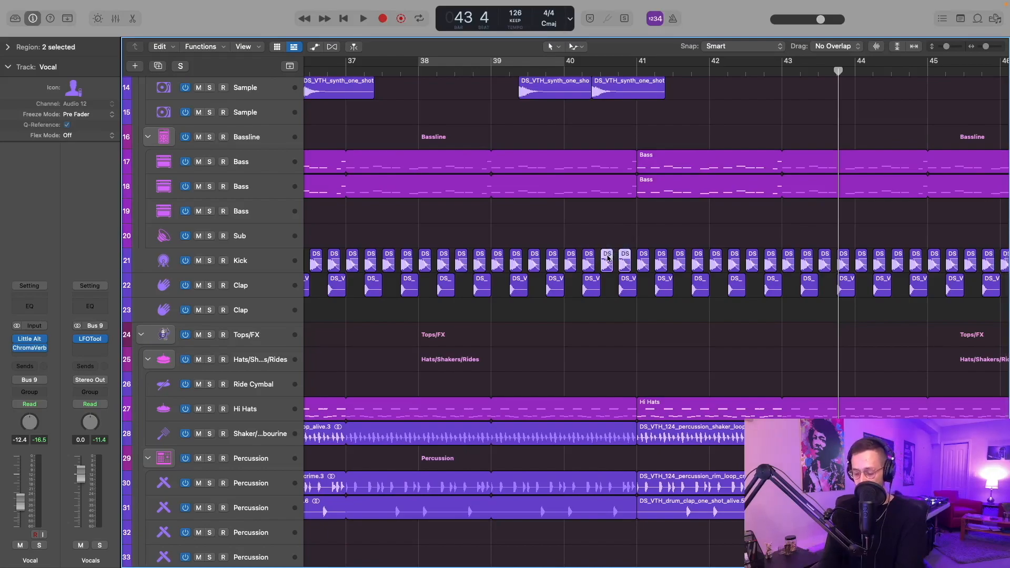
pyautogui.scroll(-2, 608, 258)
# - Low-cut the two kicks at the start of bar 40 with a stereo Channel EQ in selection-based processing, and audition them
pyautogui.hotkey('alt', 'x')
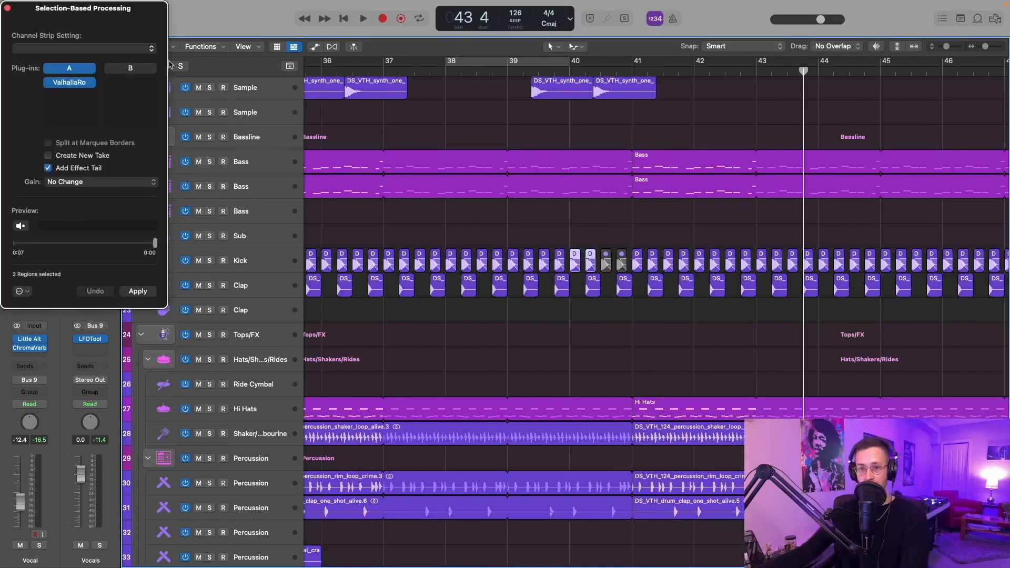
pyautogui.click(91, 83)
pyautogui.moveTo(90, 152)
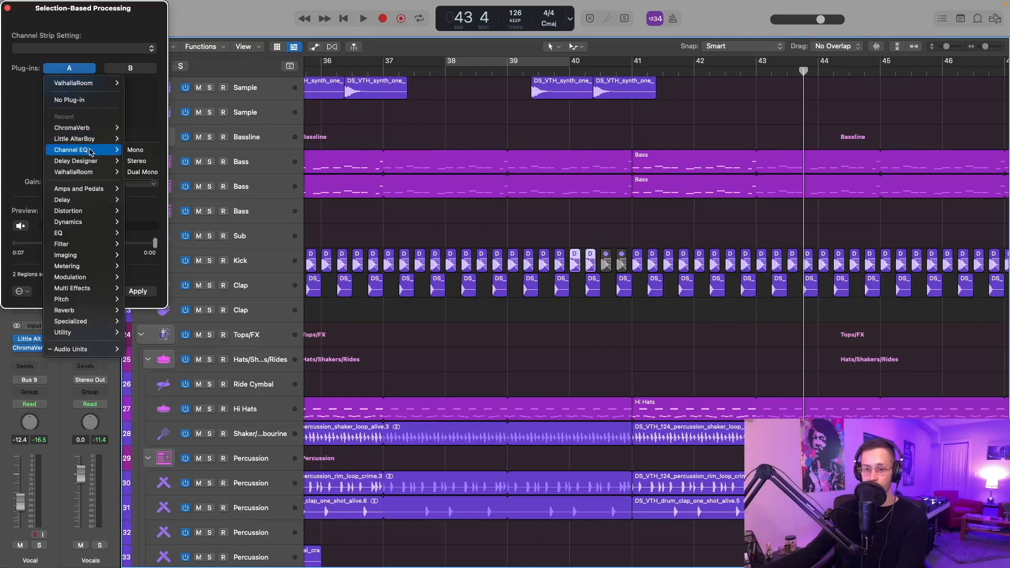
pyautogui.click(136, 161)
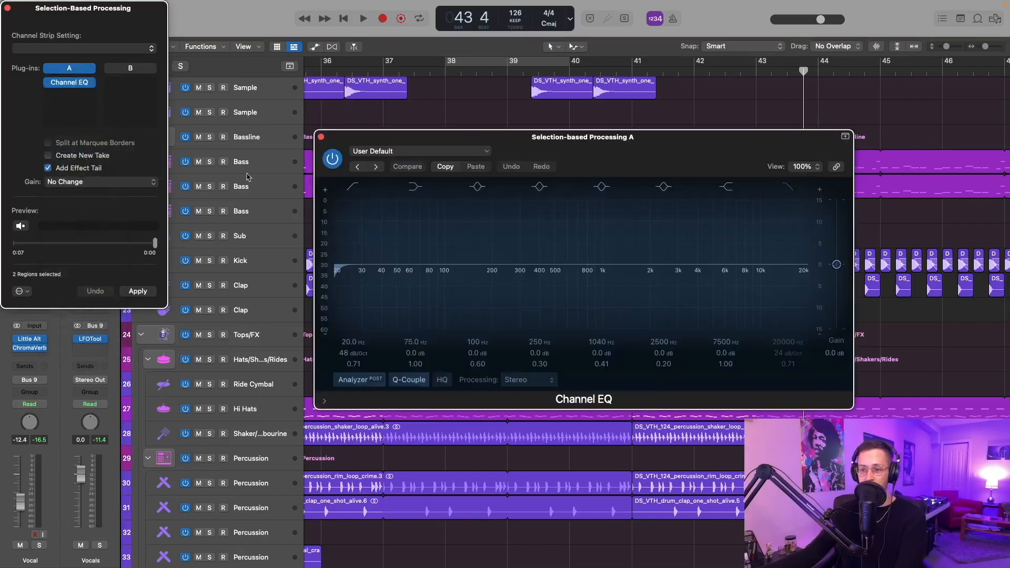
pyautogui.moveTo(360, 300); pyautogui.dragTo(470, 297)
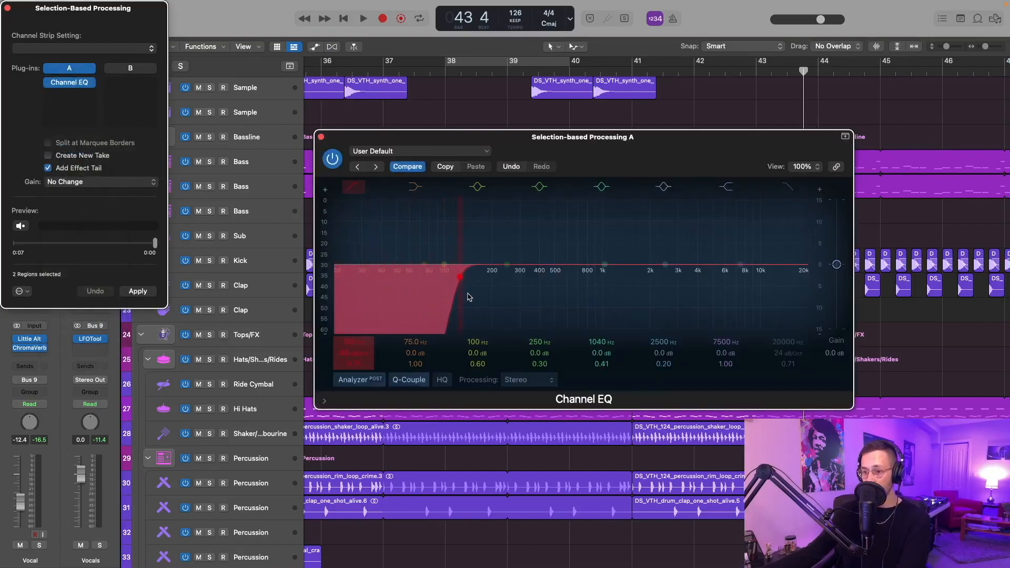
pyautogui.click(320, 137)
pyautogui.scroll(10, 326, 138)
pyautogui.click(8, 8)
pyautogui.scroll(-10, 526, 264)
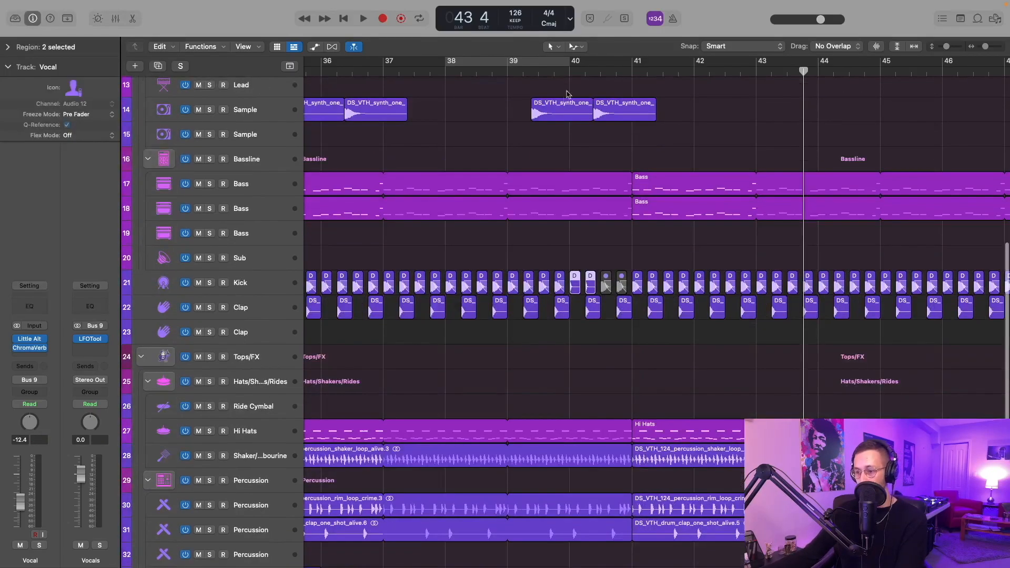
pyautogui.click(540, 70)
pyautogui.press('space')
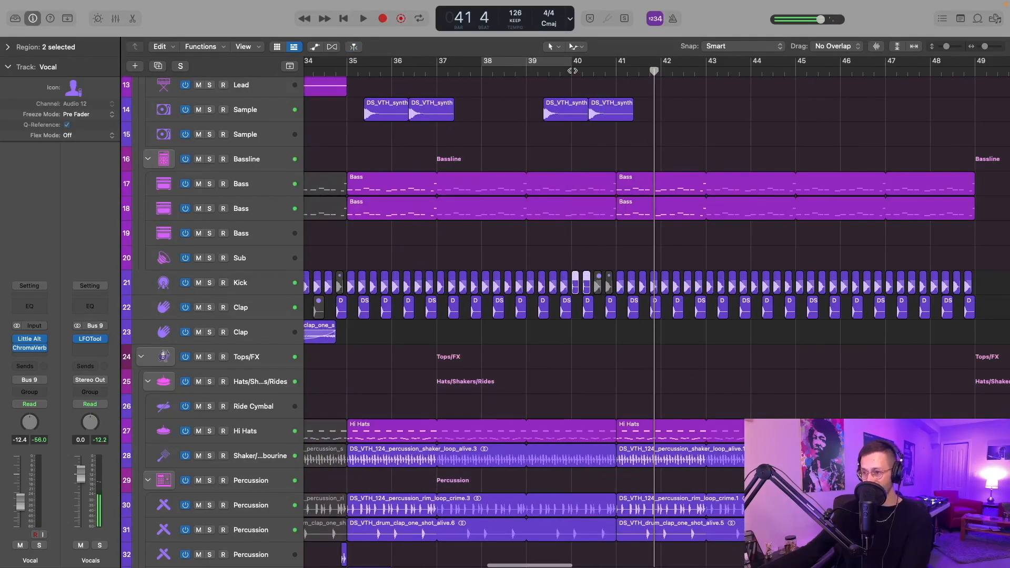
# - Split the lower Bass region at bar 40, mute the piece up to bar 41, and listen to the transition
pyautogui.click(573, 70)
pyautogui.click(607, 241)
pyautogui.click(602, 203)
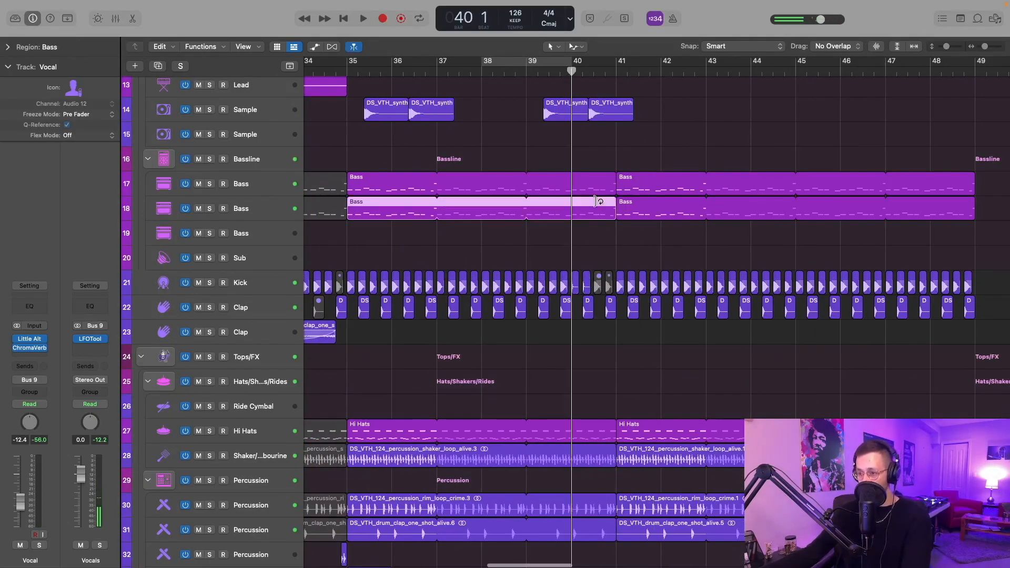
pyautogui.press('super+t')
pyautogui.click(548, 74)
pyautogui.hotkey('ctrl', 'm')
pyautogui.press('space')
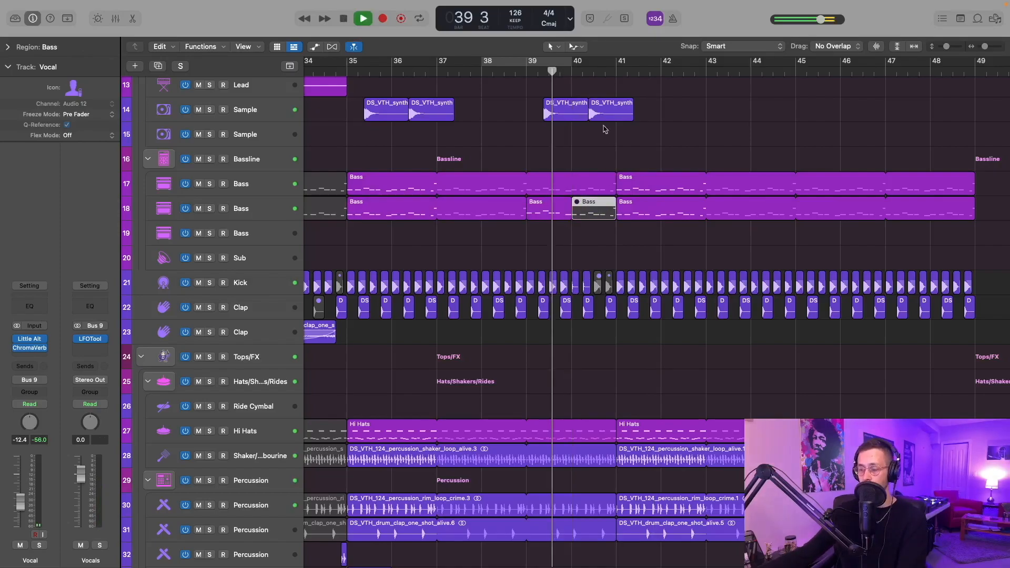
pyautogui.hscroll(-3, 621, 147)
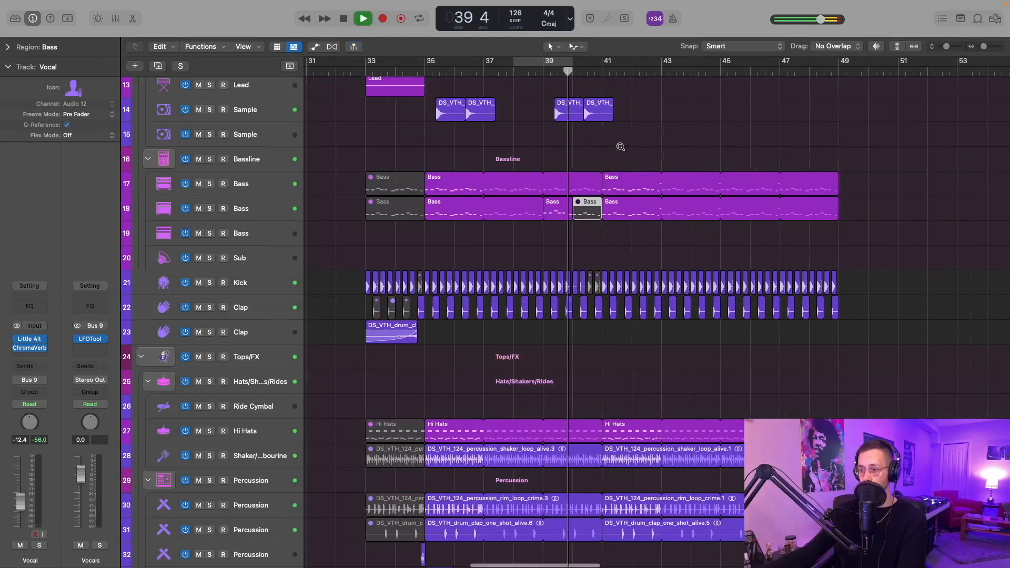
pyautogui.hscroll(4, 625, 150)
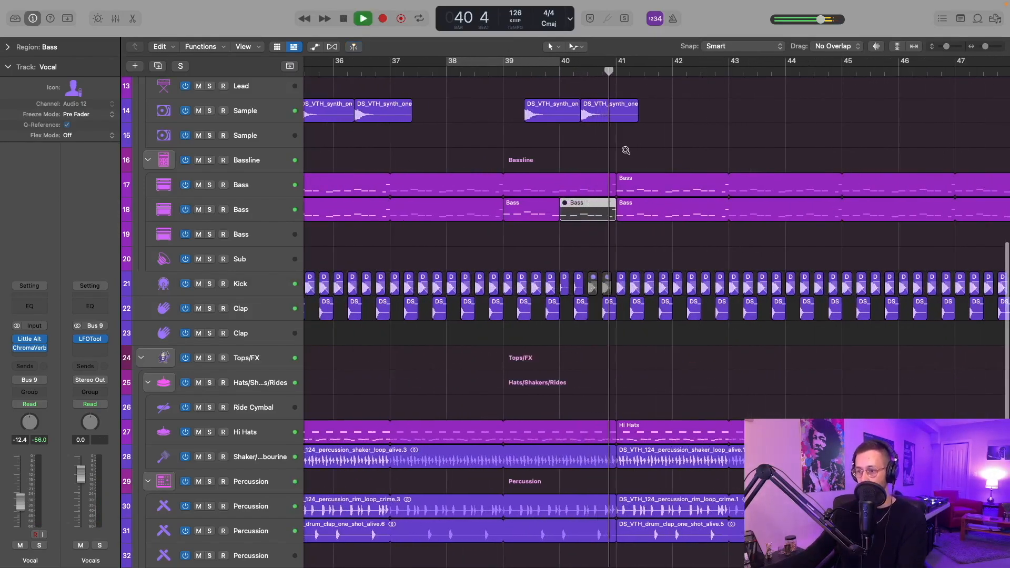
pyautogui.hscroll(2, 626, 150)
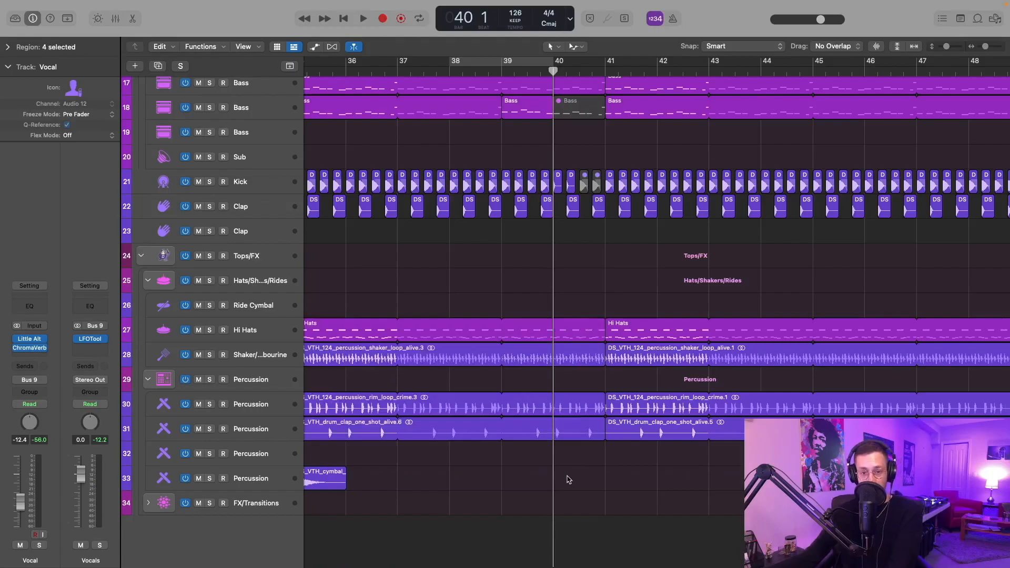
# - Split the hi-hat, shaker and percussion loops at bar 40, and process the audio pieces in bar 40 with Channel EQ and kHs Transient Shaper at lowered sustain
pyautogui.moveTo(577, 470); pyautogui.dragTo(571, 335)
pyautogui.press('super+t')
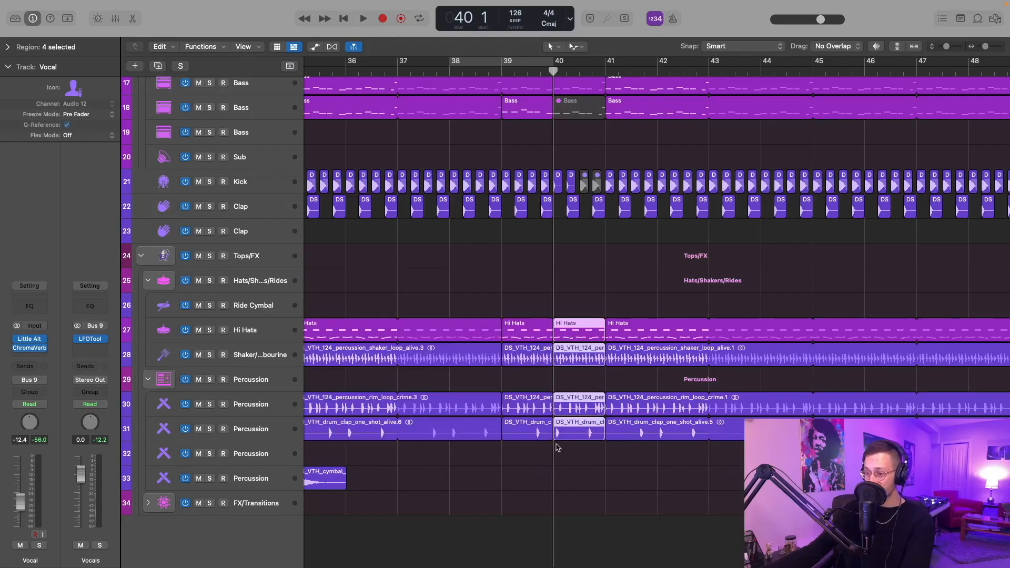
pyautogui.moveTo(578, 500); pyautogui.dragTo(574, 400)
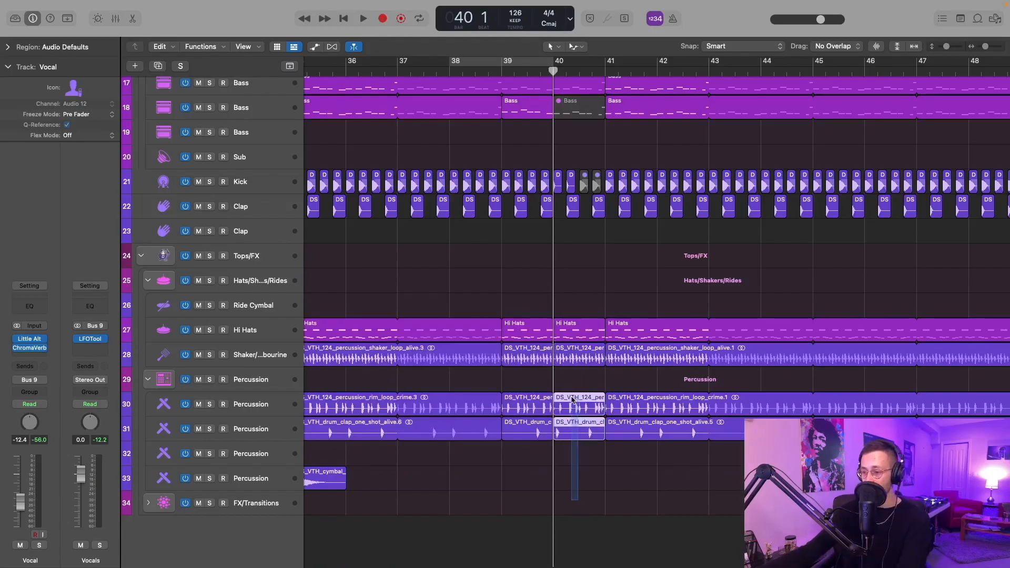
pyautogui.hotkey('alt', 'x')
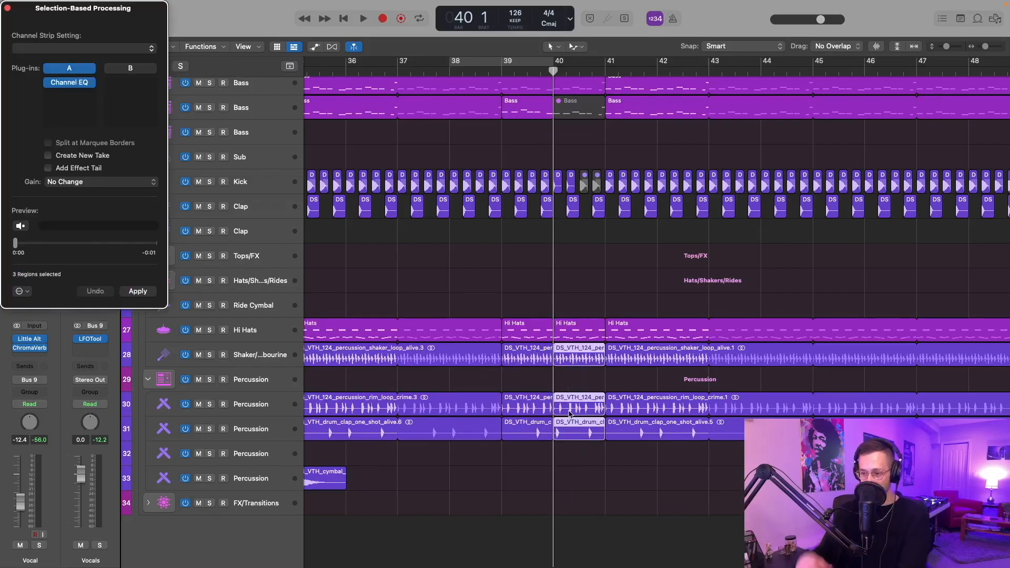
pyautogui.click(59, 96)
pyautogui.moveTo(70, 341)
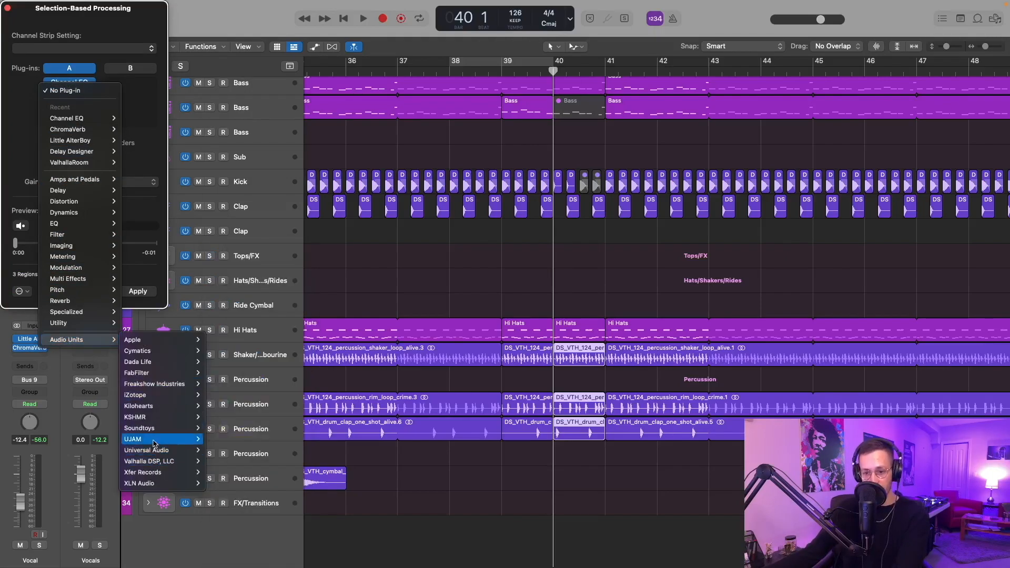
pyautogui.moveTo(146, 408)
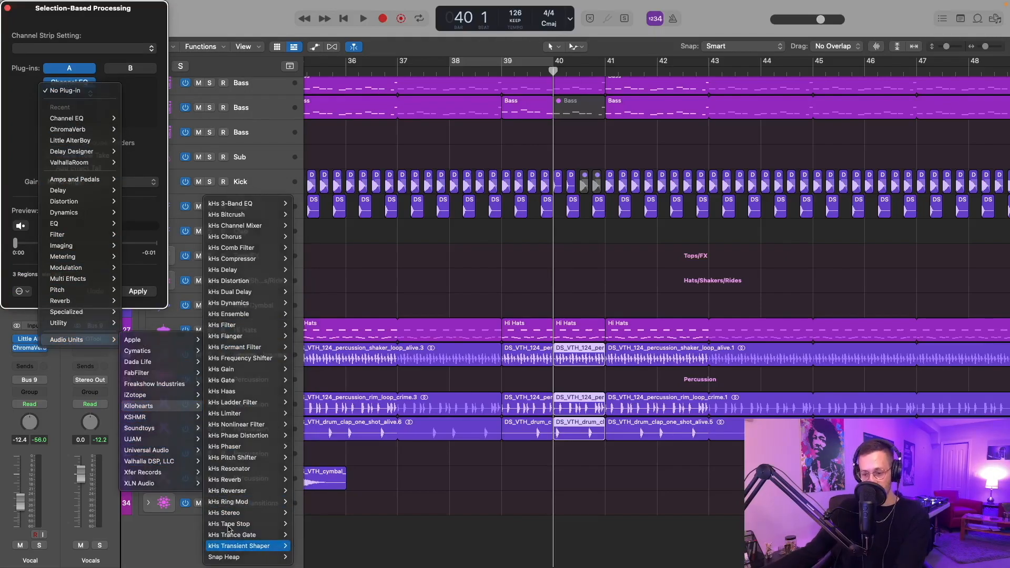
pyautogui.click(238, 546)
pyautogui.moveTo(412, 226); pyautogui.dragTo(412, 247)
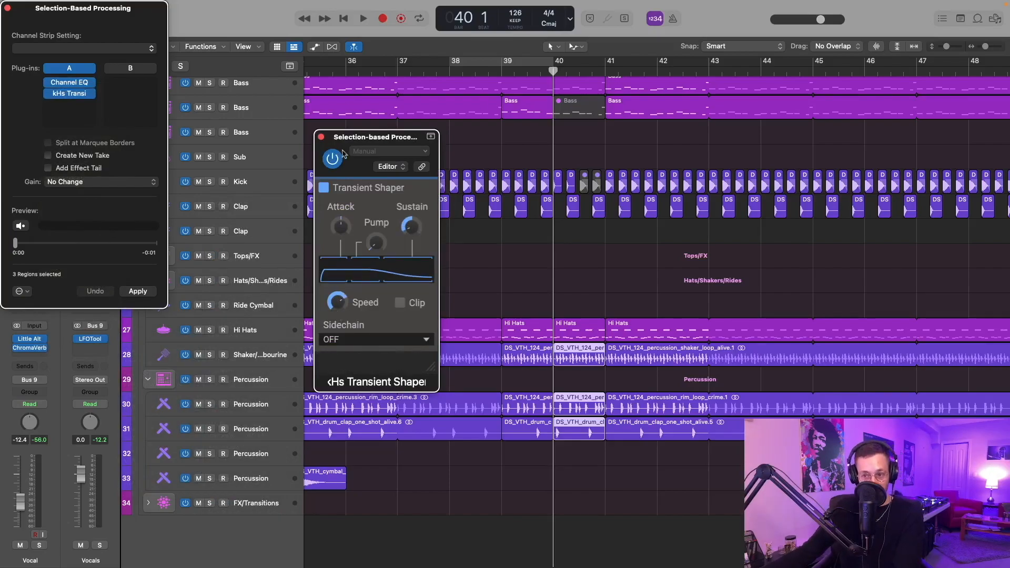
pyautogui.click(321, 137)
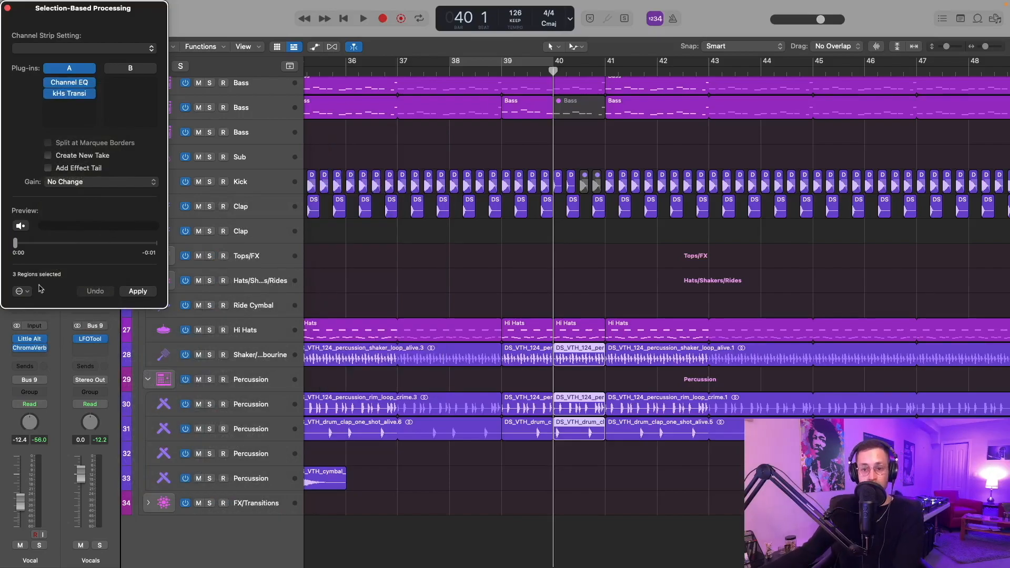
pyautogui.click(146, 290)
# - Set the gain of the three processed loops in bar 40 to -2.8 dB and audition the fill into bar 41
pyautogui.click(17, 46)
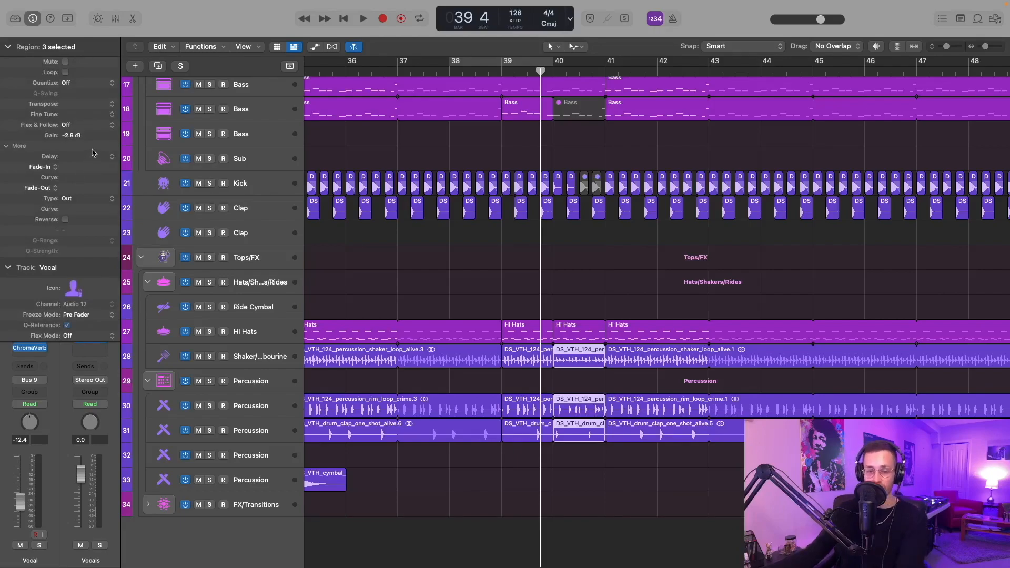
pyautogui.press('space')
pyautogui.scroll(-3, 574, 315)
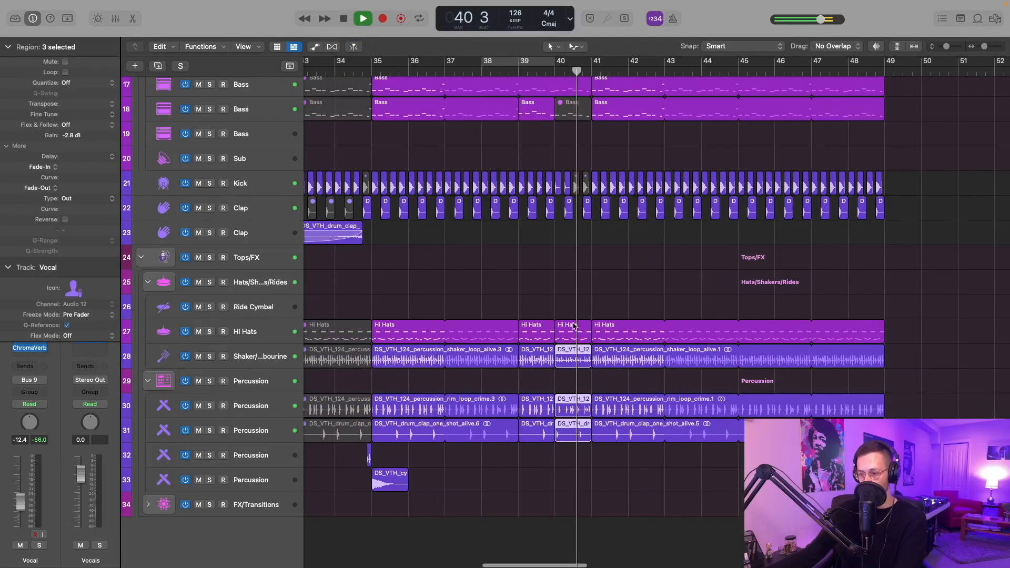
pyautogui.hscroll(2, 575, 327)
pyautogui.press('space')
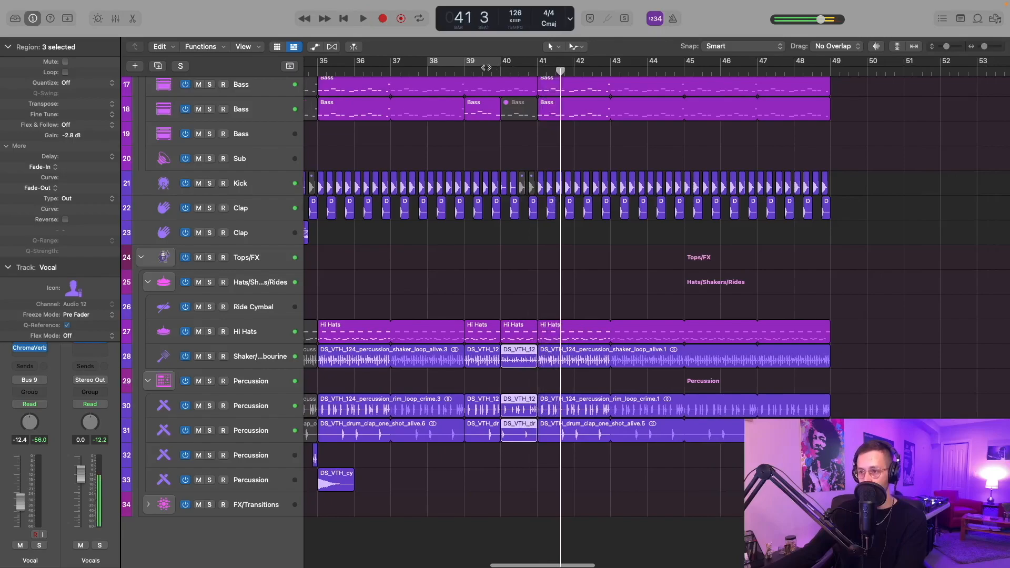
# - Split the shaker and both percussion loops at beat 4 of bar 40 and mute the pieces up to bar 41
pyautogui.click(486, 67)
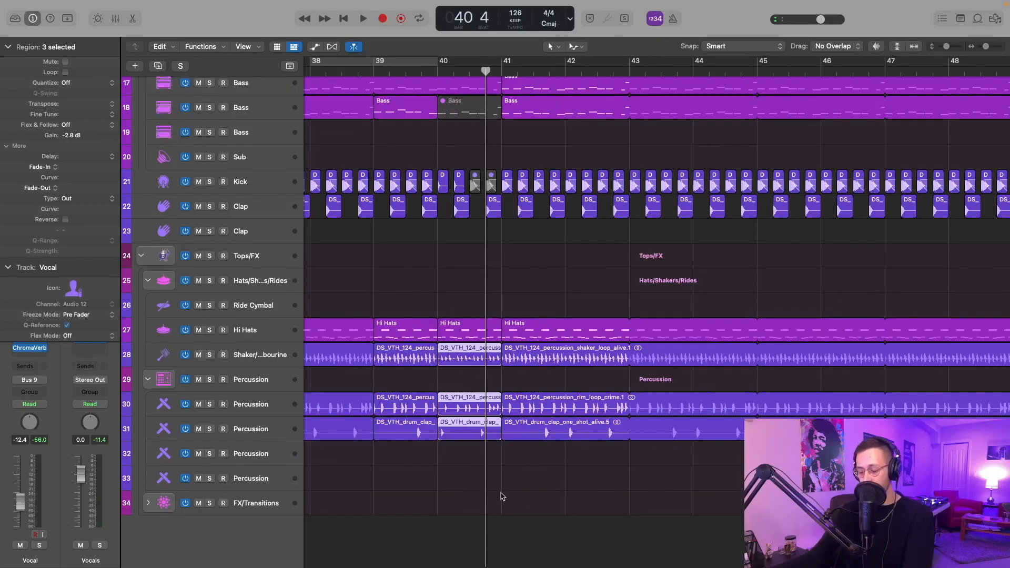
pyautogui.press('super+t')
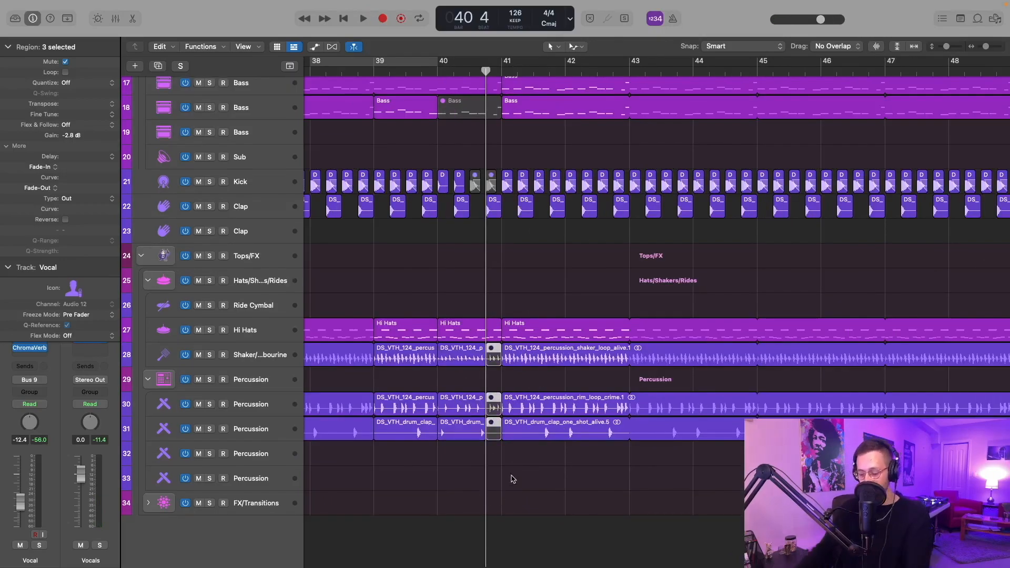
pyautogui.press(',')
pyautogui.press(',')
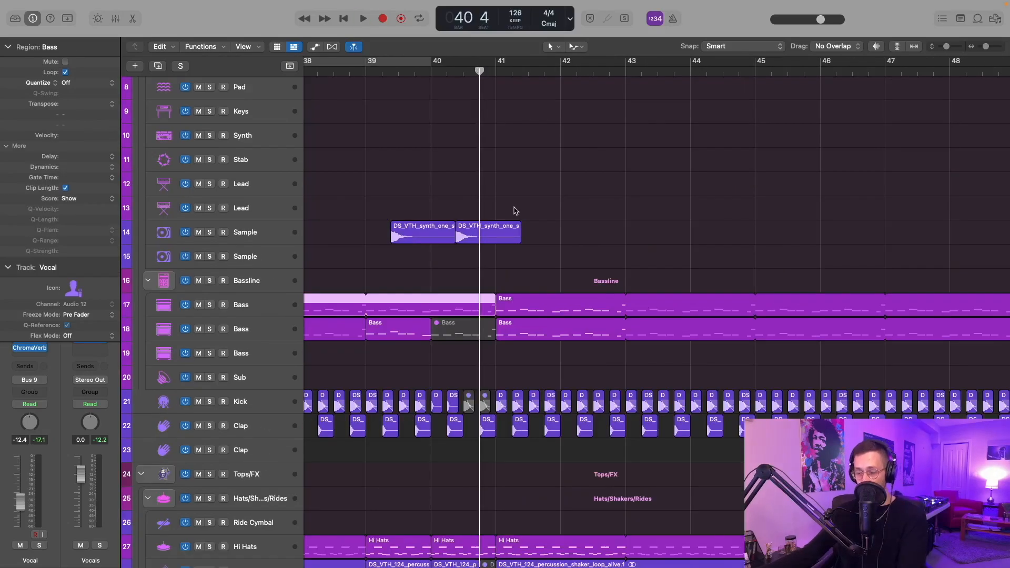
# - Split the upper Bass region at beat 4 of bar 40, mute the piece up to bar 41, and audition the gap
pyautogui.press('super+t')
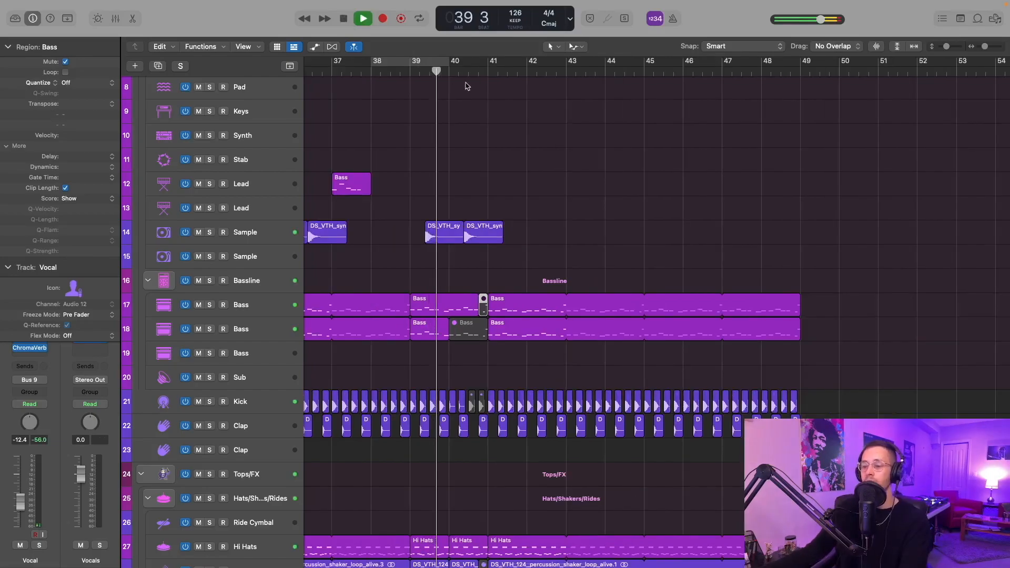
pyautogui.scroll(-1, 468, 86)
pyautogui.scroll(4, 469, 86)
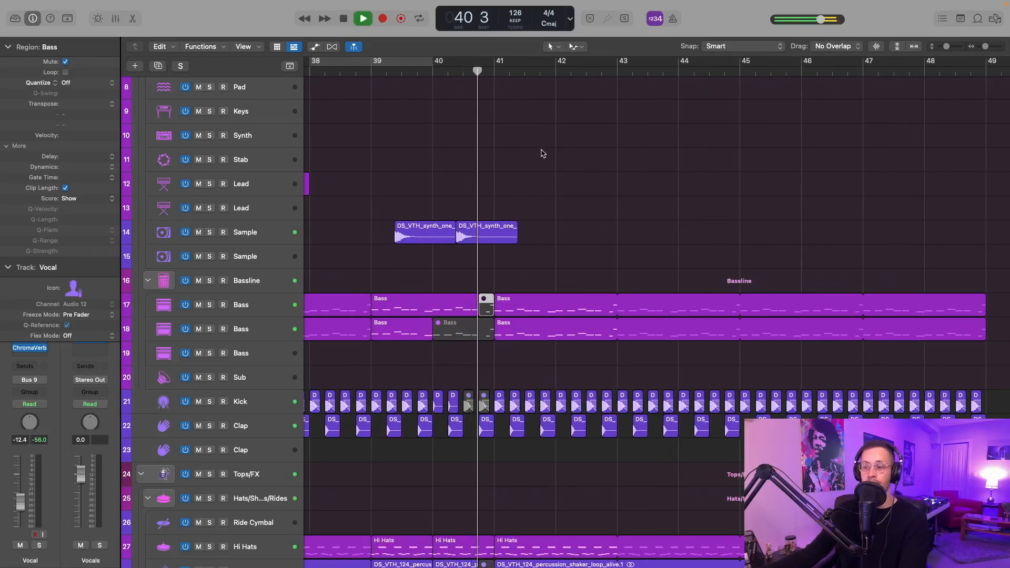
# - Automate LFOTool's LFO Depth on the Vocals stack, dropping it from 100 to 0 between beat 3 of bar 40 and bar 41
pyautogui.scroll(1, 546, 147)
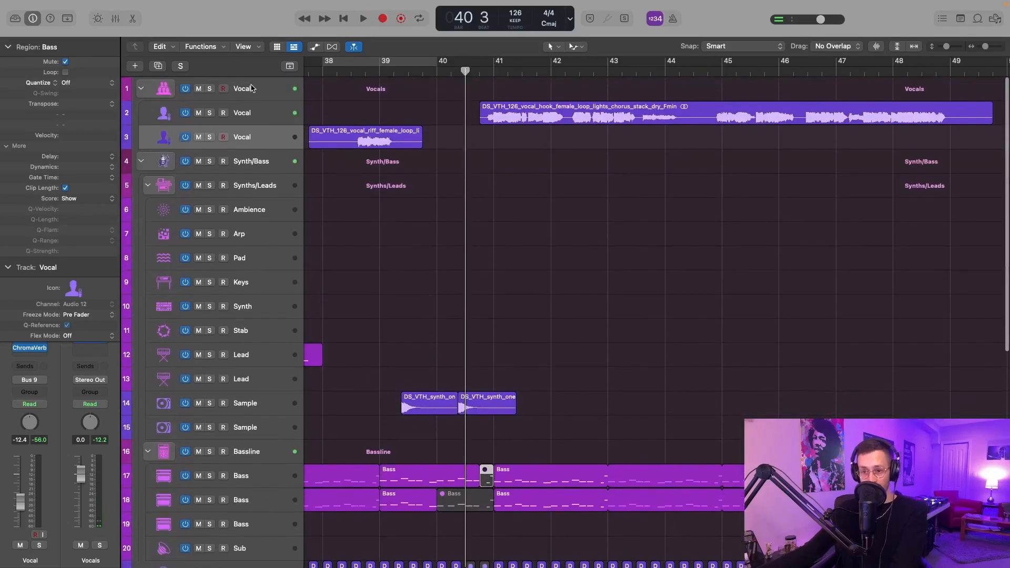
pyautogui.press('a')
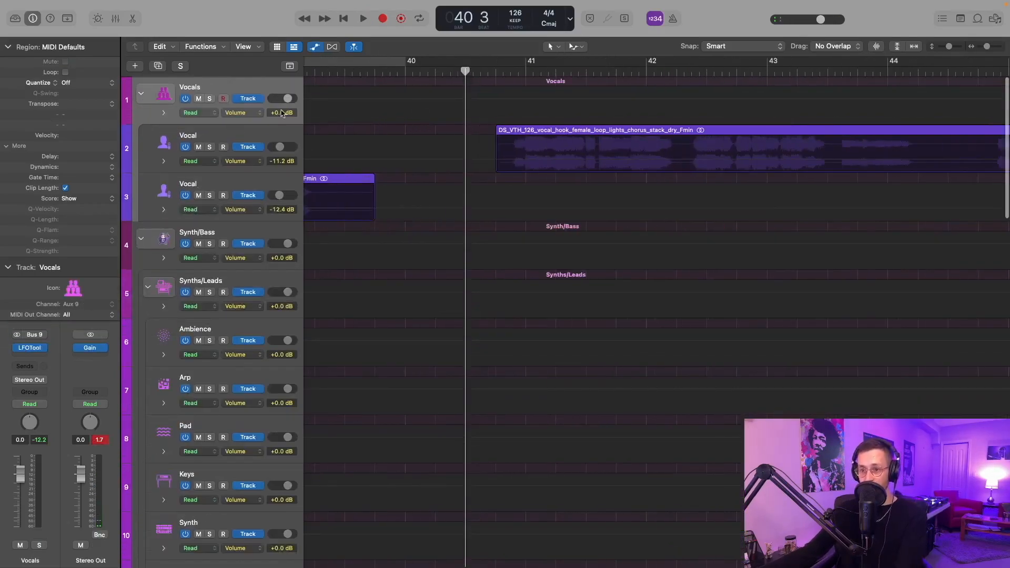
pyautogui.click(235, 112)
pyautogui.moveTo(276, 203)
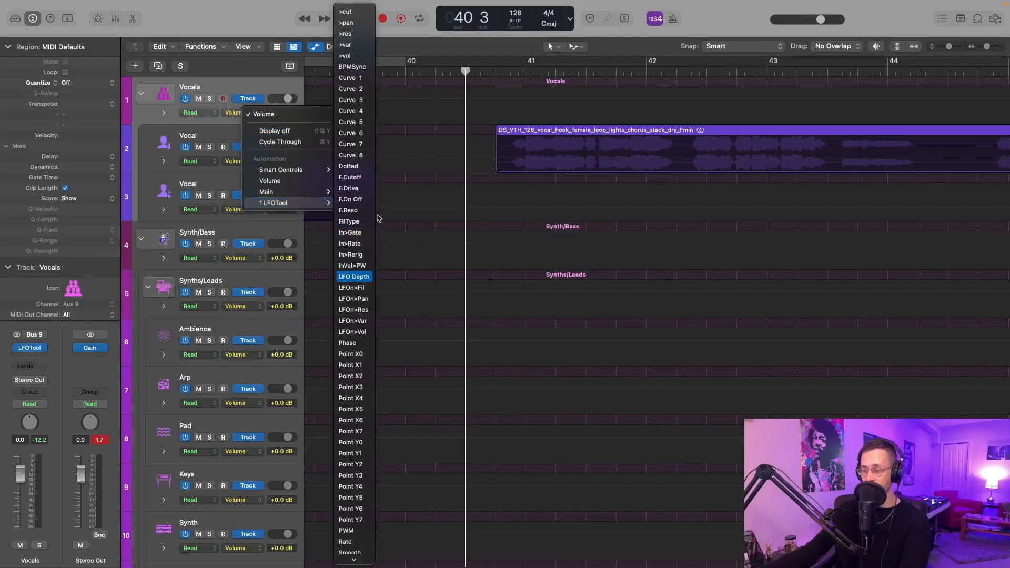
pyautogui.click(354, 277)
pyautogui.scroll(2, 461, 93)
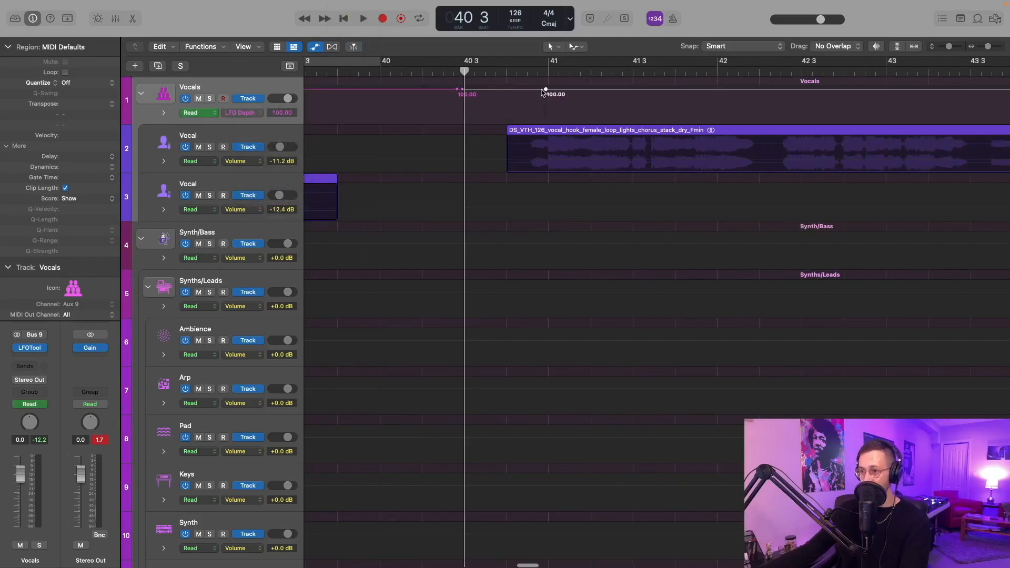
pyautogui.moveTo(523, 93); pyautogui.dragTo(524, 120)
# - Copy the LFO Depth automation dip from the Vocals stack to the Synth/Bass stack at bar 40
pyautogui.click(380, 71)
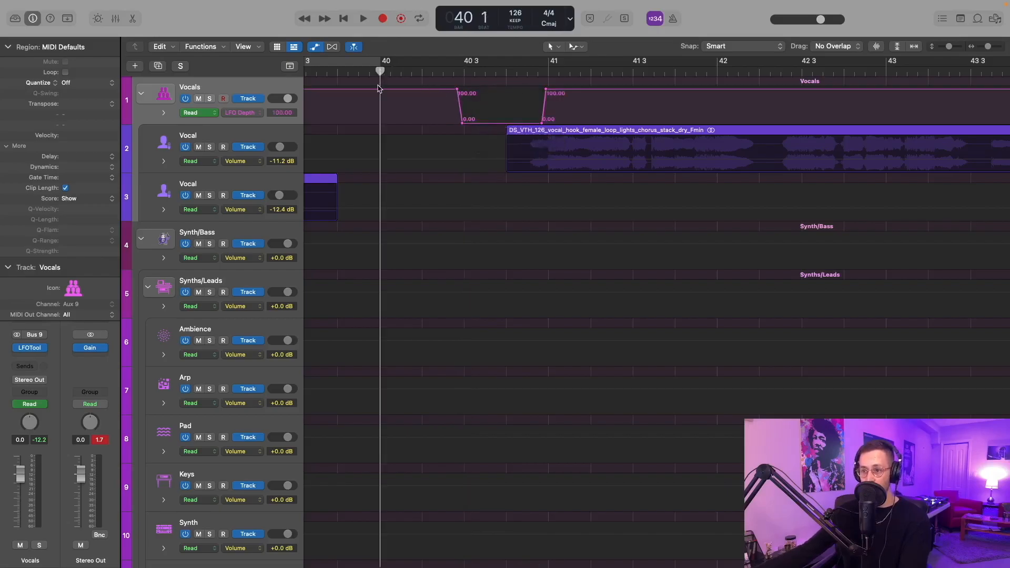
pyautogui.moveTo(370, 107); pyautogui.dragTo(573, 107)
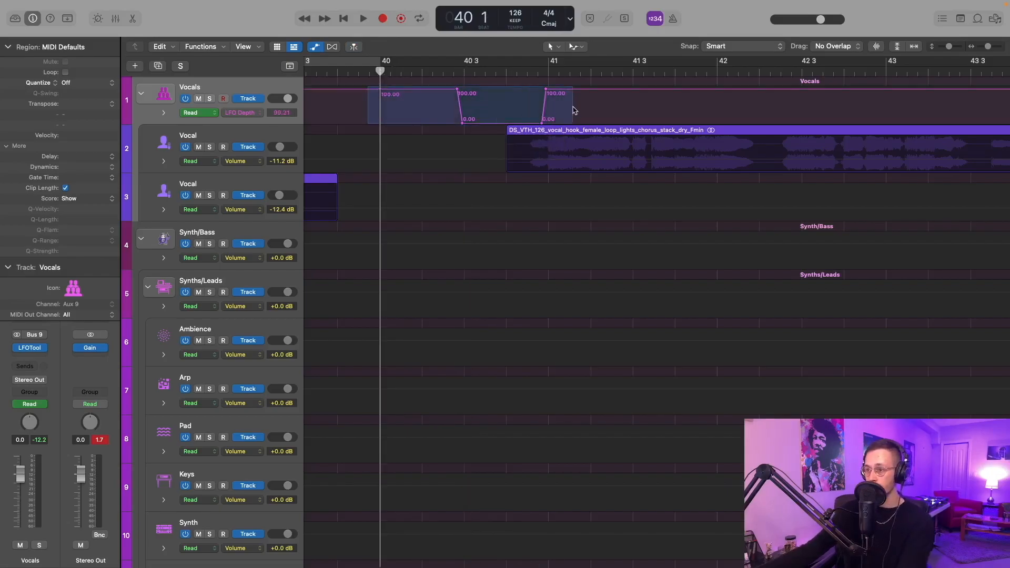
pyautogui.moveTo(573, 107); pyautogui.dragTo(575, 107)
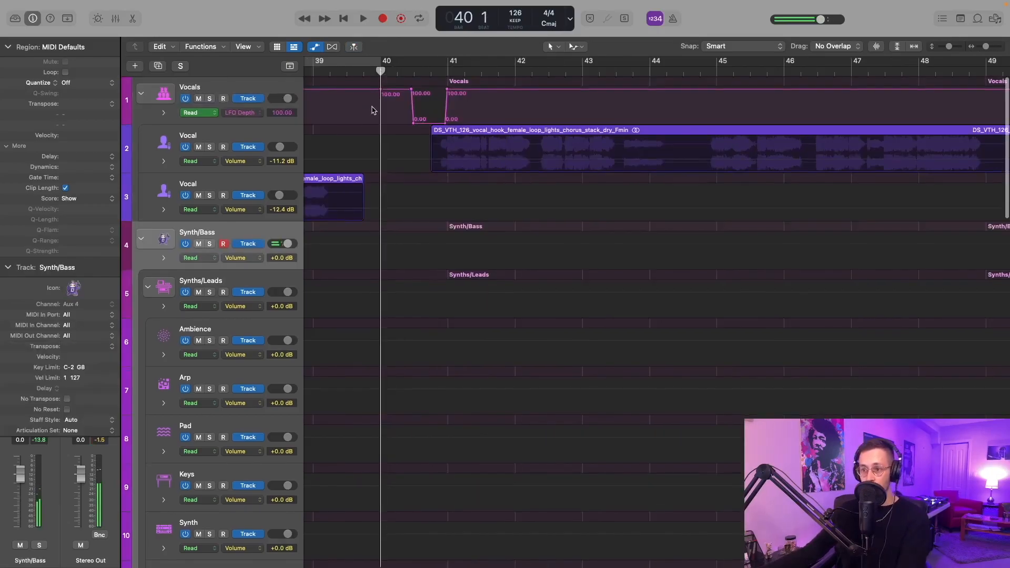
pyautogui.moveTo(368, 106); pyautogui.dragTo(530, 105)
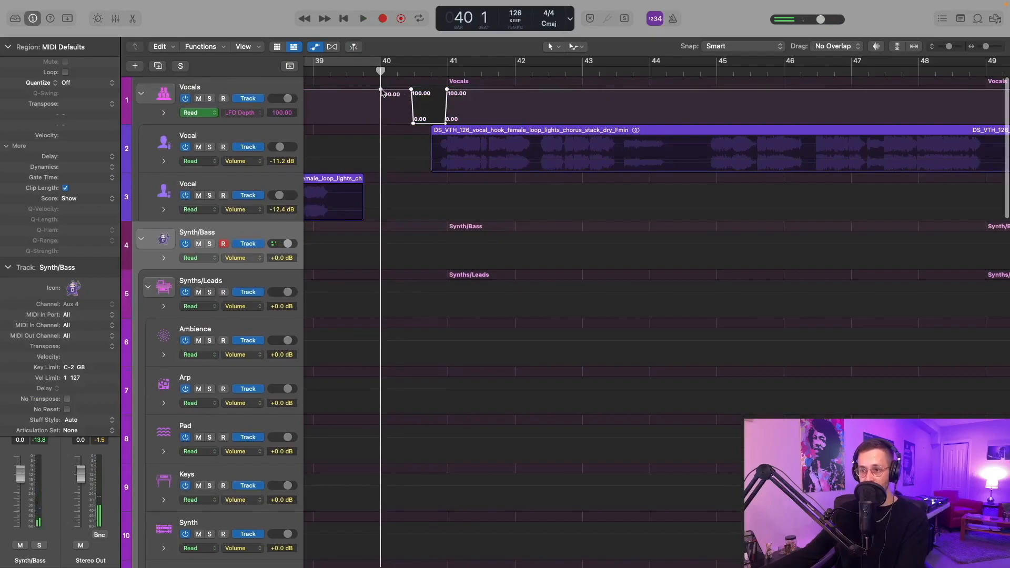
pyautogui.click(271, 226)
pyautogui.press('super+v')
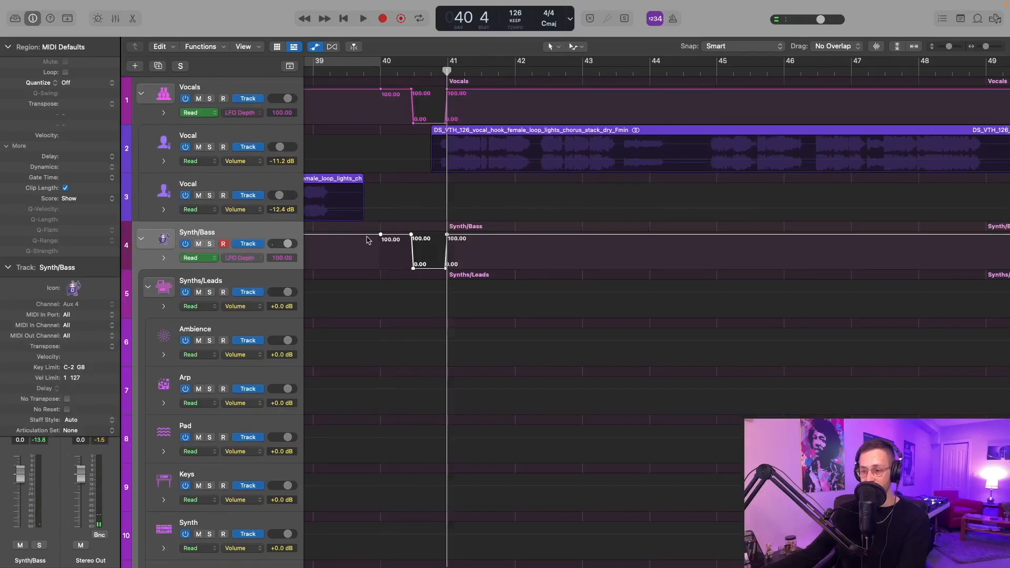
# - Copy the LFO Depth automation dip to the Tops/FX stack at bar 40
pyautogui.click(385, 63)
pyautogui.scroll(-15, 406, 142)
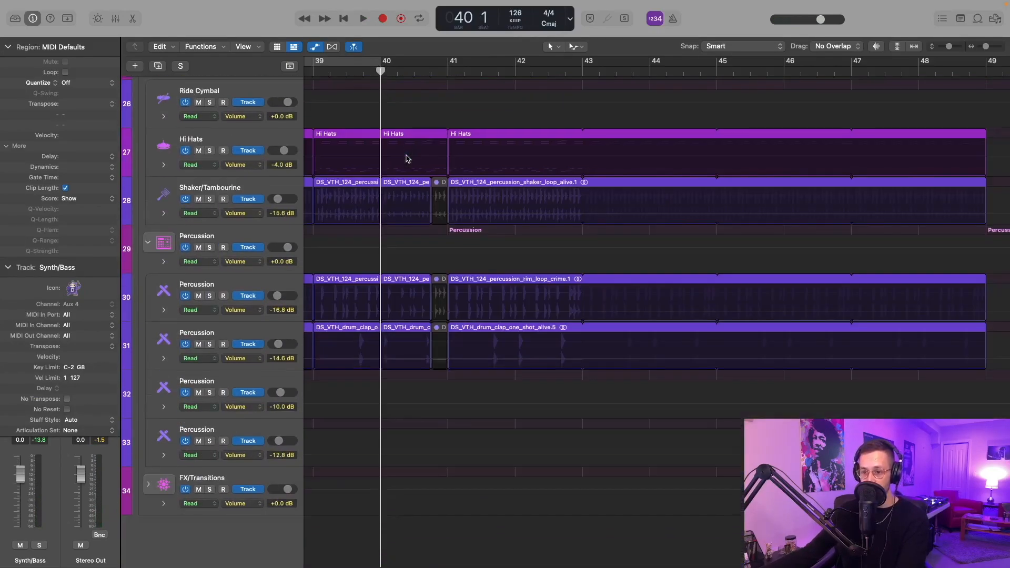
pyautogui.scroll(5, 246, 202)
pyautogui.click(252, 164)
pyautogui.press('super+v')
# - Play back the transition from beat 4 of bar 39 to hear the gap before bar 41
pyautogui.click(364, 75)
pyautogui.press('a')
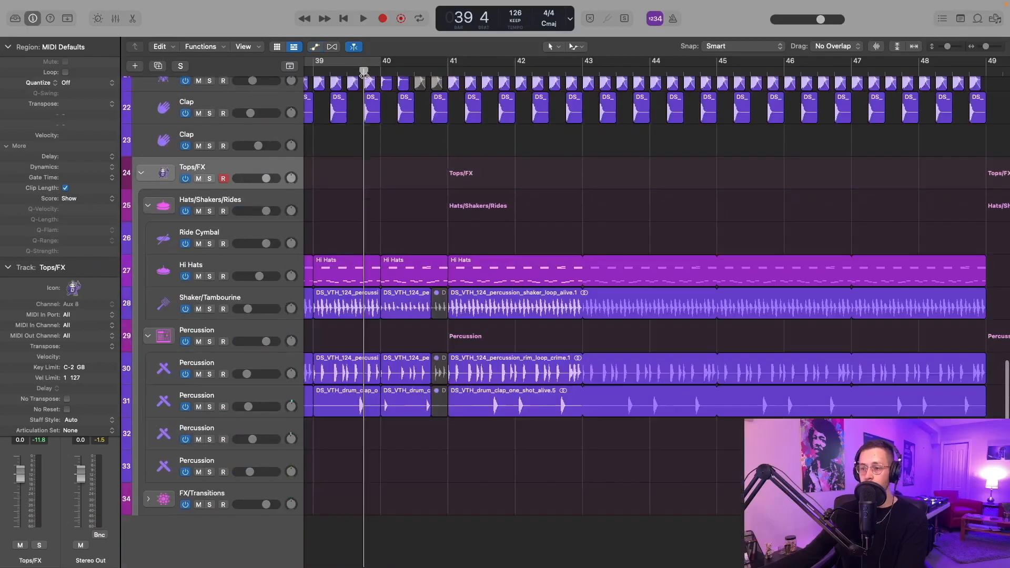
pyautogui.press('space')
pyautogui.press('super+Right')
pyautogui.press('super+Right')
pyautogui.press('super+Right')
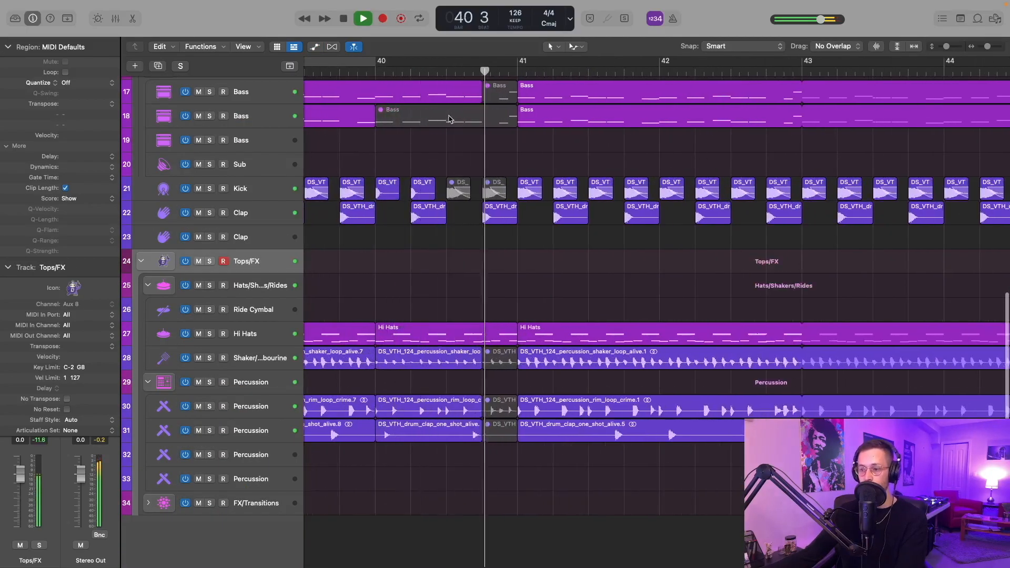
pyautogui.press('a')
pyautogui.press('a')
pyautogui.press('super+Left')
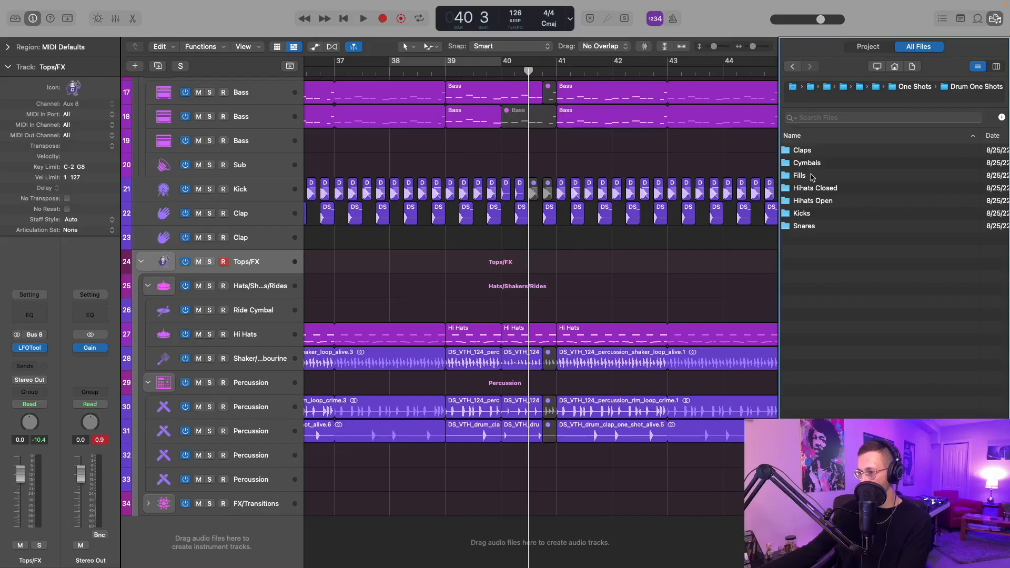
# - Audition the 126 BPM one-shots in the Fills sample folder, from zip through oasis, numb and mint to lil
pyautogui.doubleClick(812, 177)
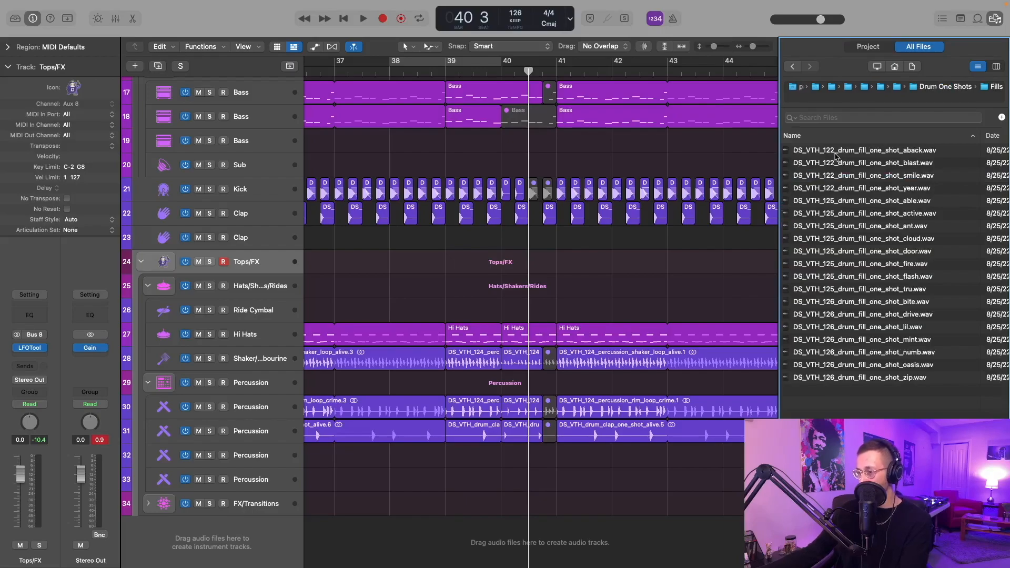
pyautogui.click(883, 377)
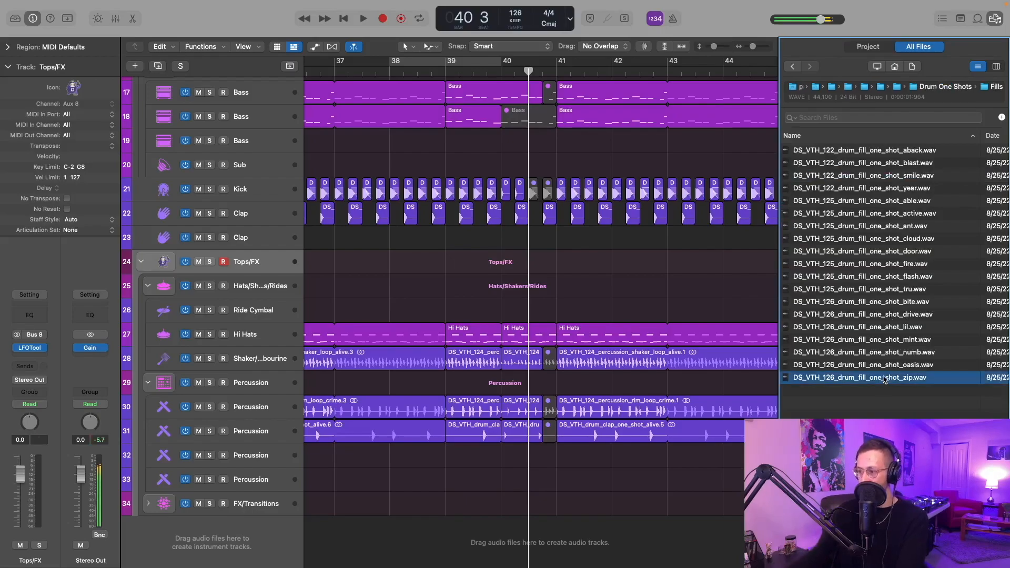
pyautogui.press('Up')
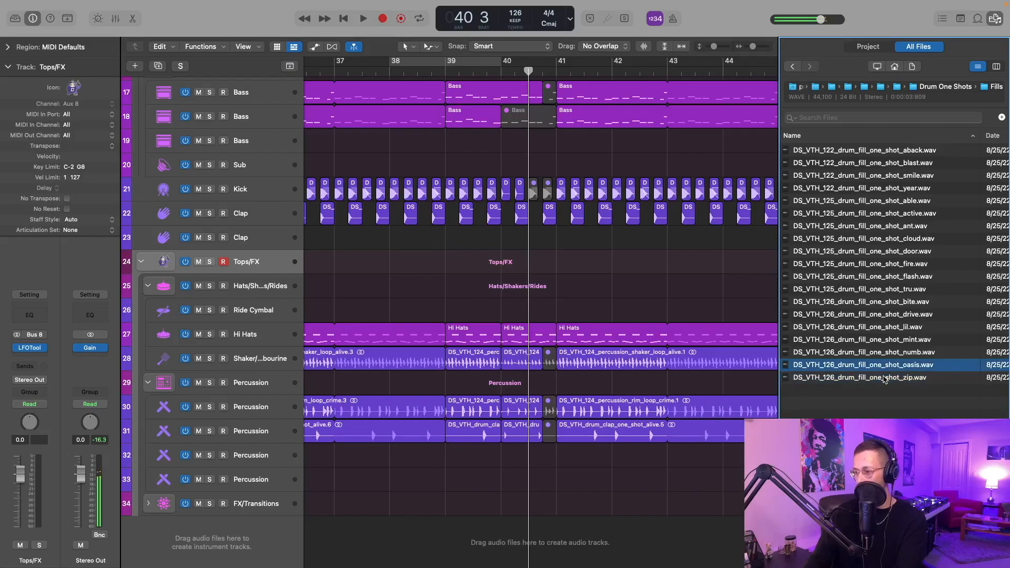
pyautogui.press('Up')
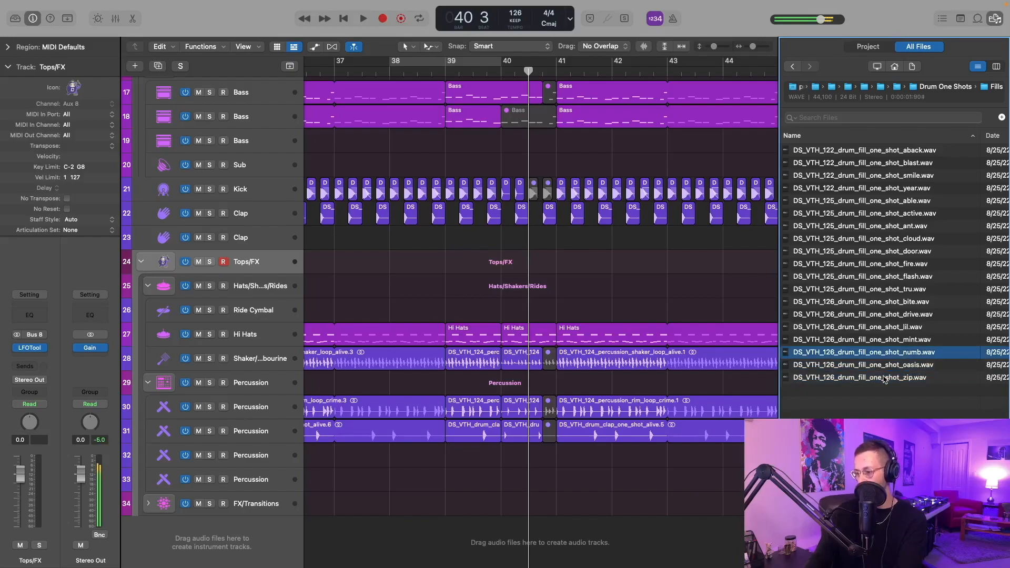
pyautogui.press('Up')
pyautogui.press('Up')
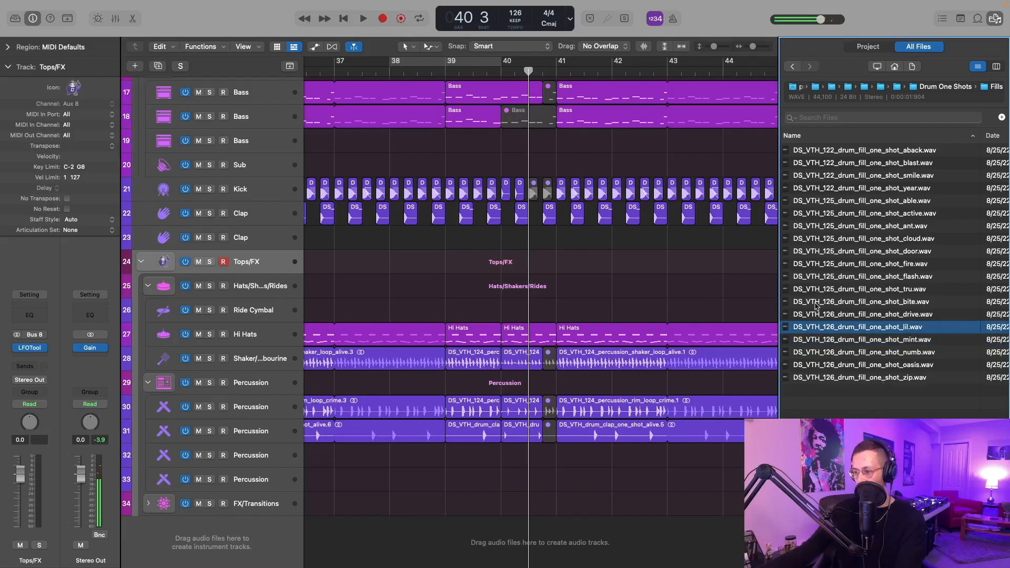
# - Add DS_VTH_126_drum_fill_one_shot_lil.wav on a new Percussion track, starting at beat 2 of bar 40
pyautogui.moveTo(838, 331); pyautogui.dragTo(538, 508)
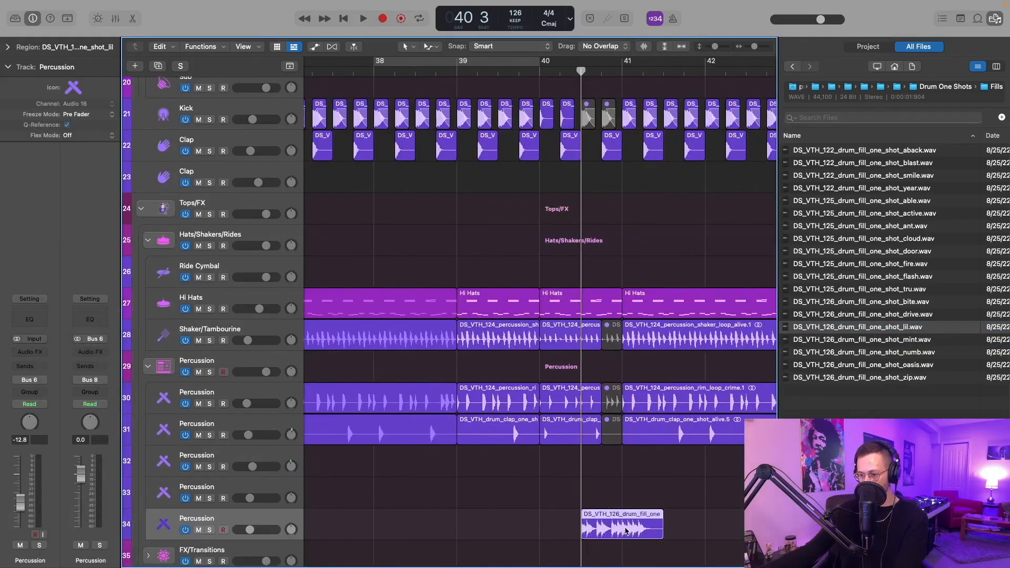
pyautogui.moveTo(626, 530); pyautogui.dragTo(580, 533)
pyautogui.press('super+Right')
pyautogui.press('super+Left')
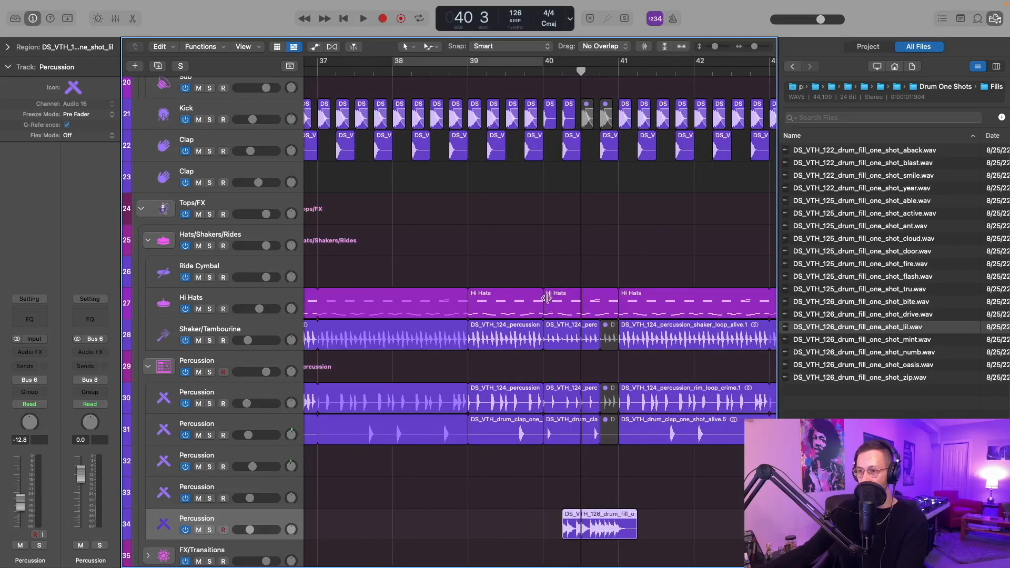
# - Play back the section from beat 2 of bar 39 to hear the drum fill leading into bar 41
pyautogui.click(490, 67)
pyautogui.press('space')
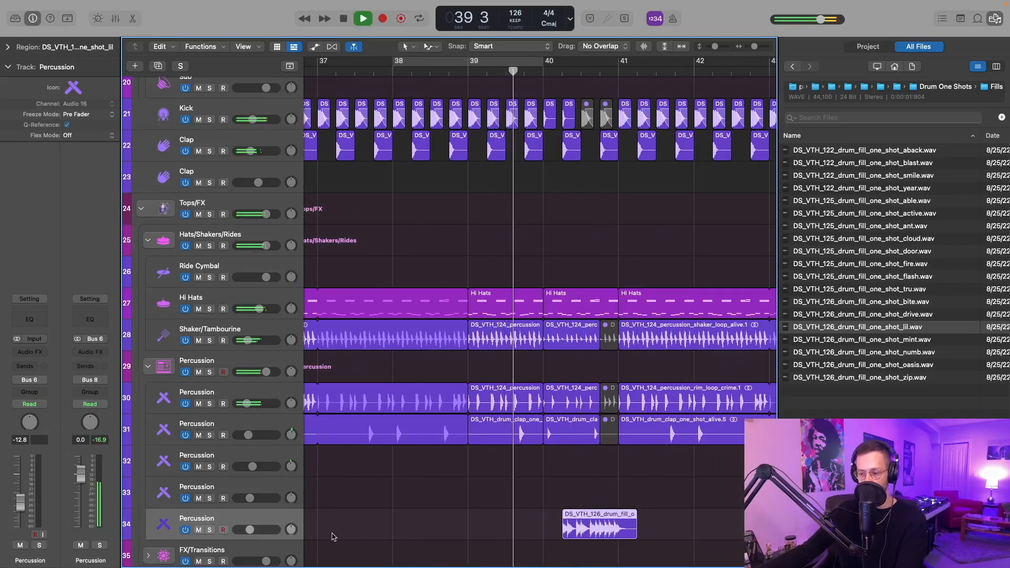
pyautogui.press('super+Right')
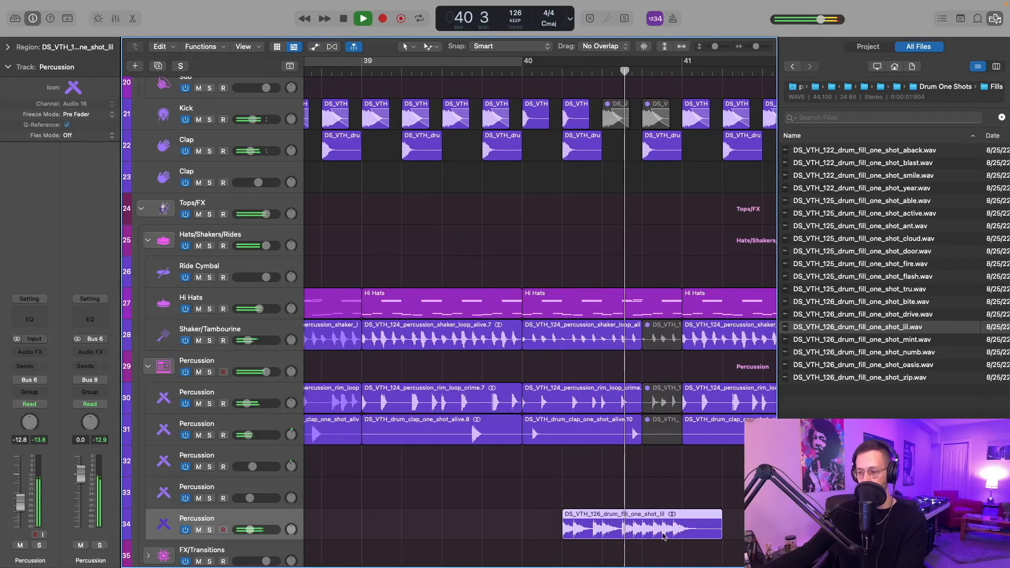
pyautogui.press('space')
pyautogui.press('super+Left')
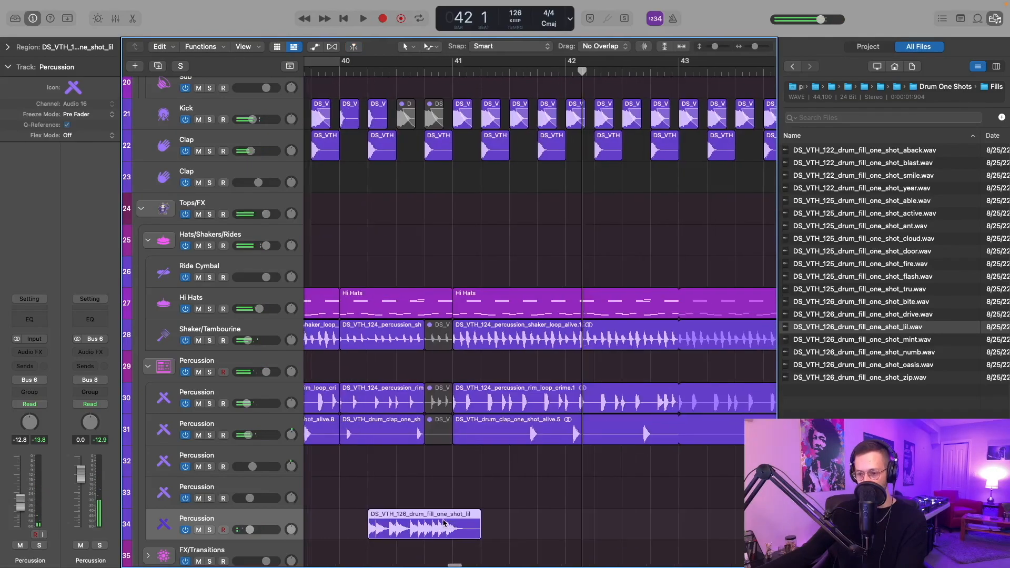
pyautogui.hscroll(-3, 435, 353)
pyautogui.hscroll(1, 436, 353)
pyautogui.scroll(-2, 440, 501)
pyautogui.hscroll(-2, 440, 502)
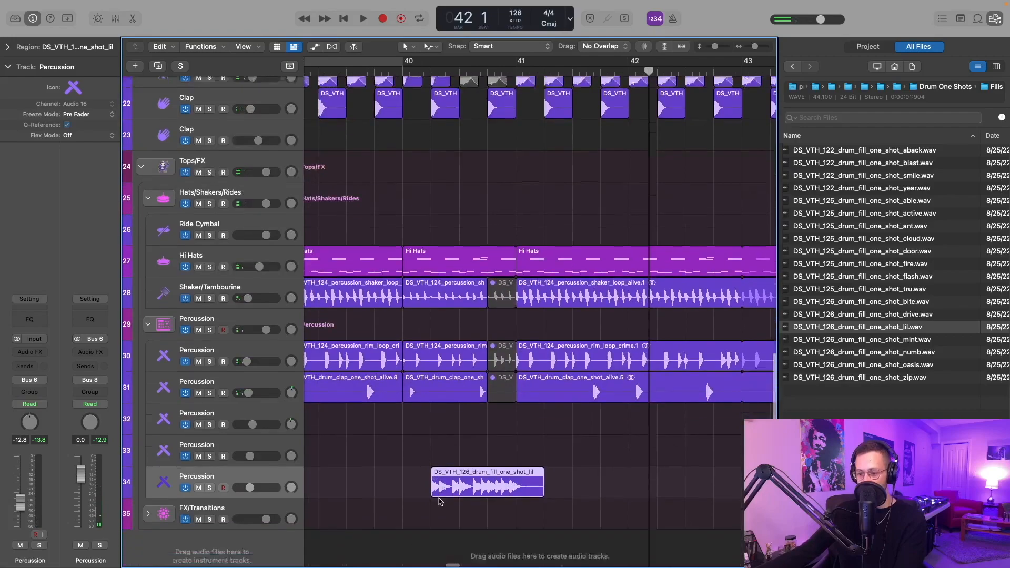
# - Add a Channel EQ with an 87.5 Hz low cut to the fill track and automate its high-cut frequency rising from 480 to 2100 to 20000 Hz
pyautogui.click(30, 319)
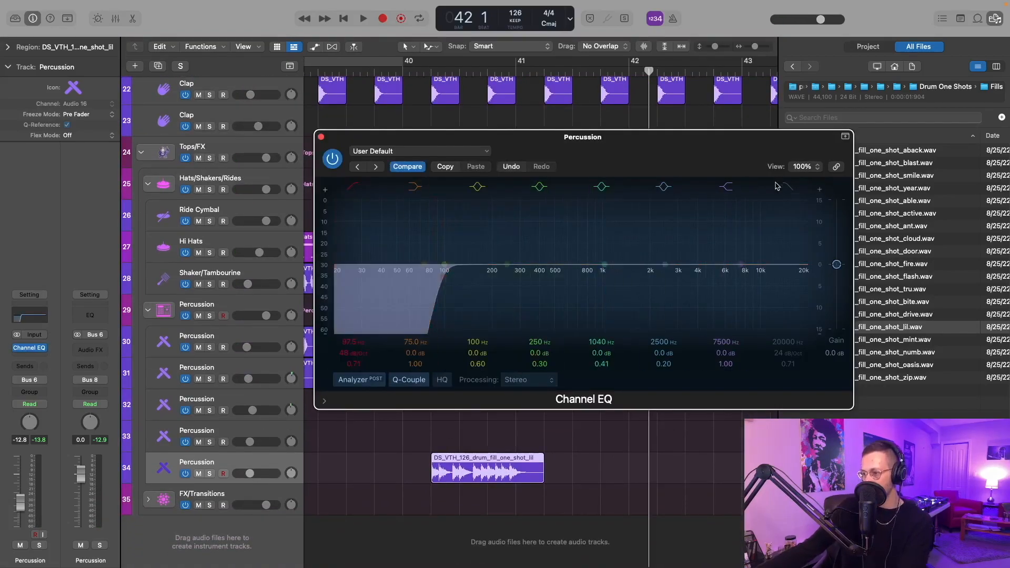
pyautogui.press('a')
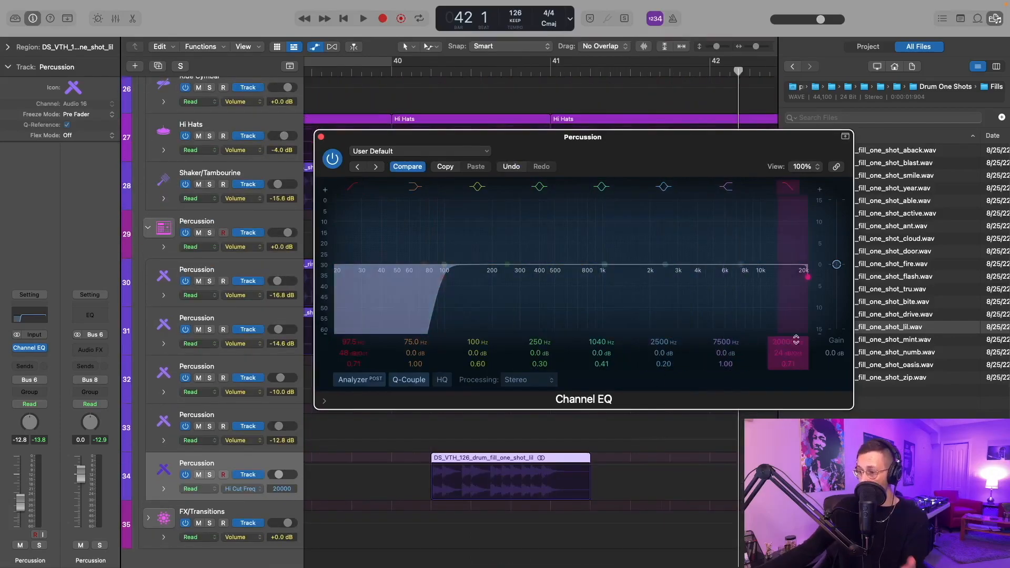
pyautogui.click(321, 136)
pyautogui.click(534, 477)
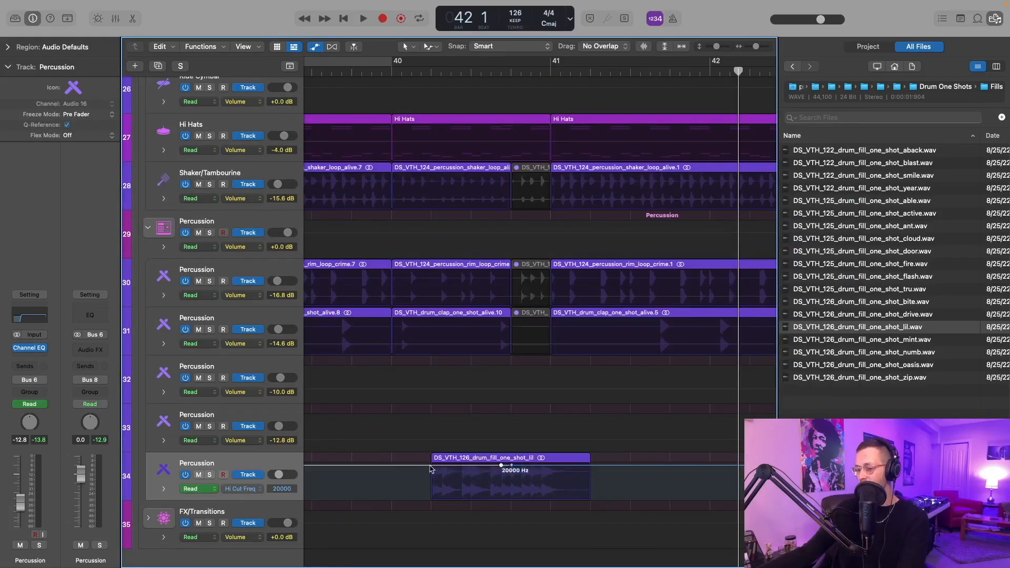
pyautogui.moveTo(414, 466); pyautogui.dragTo(412, 484)
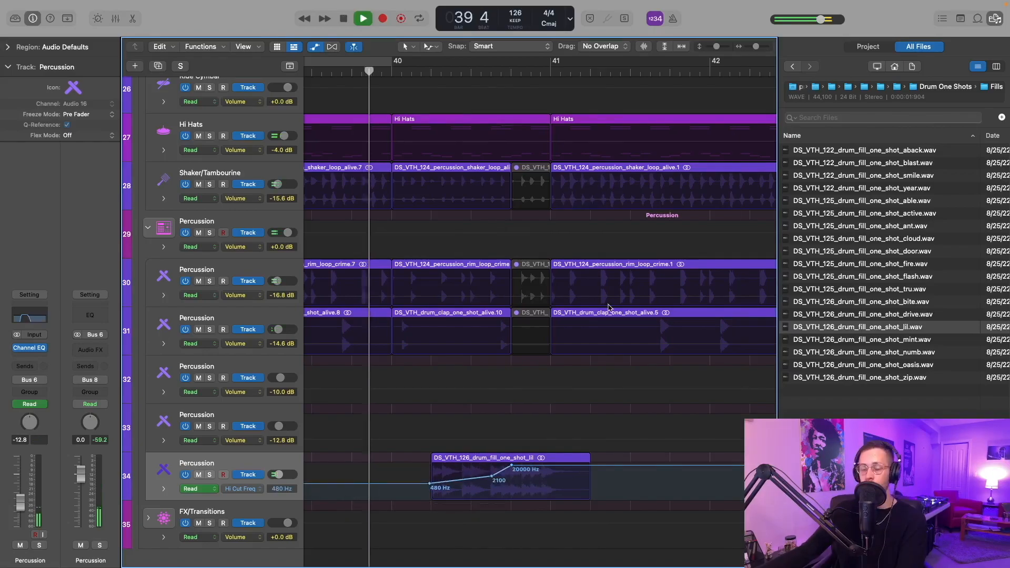
# - Audition the filtered drum fill into bar 41 and review its high-cut automation curve
pyautogui.press('a')
pyautogui.press('super+Up')
pyautogui.press('super+Left')
pyautogui.press('super+Left')
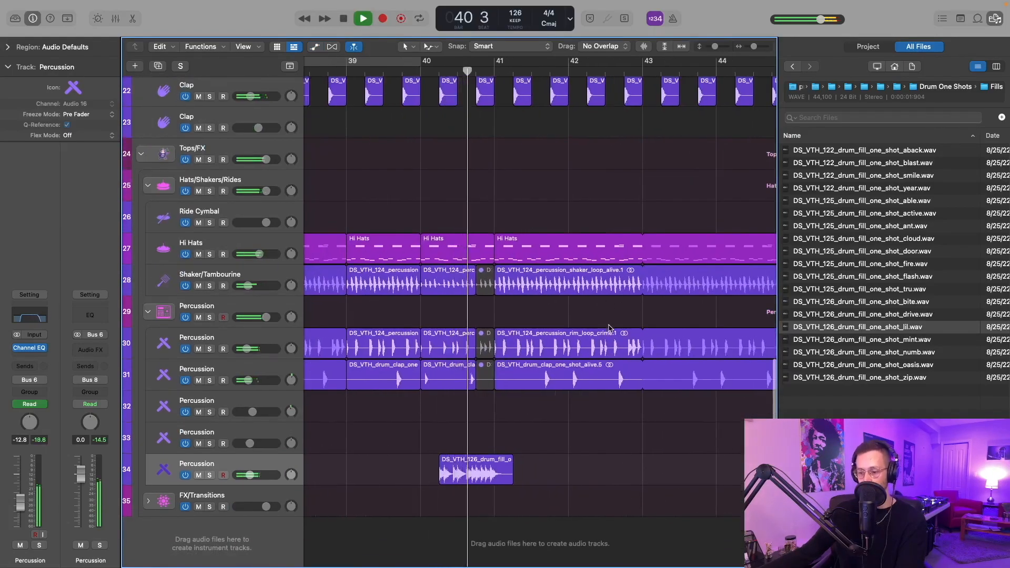
pyautogui.press('a')
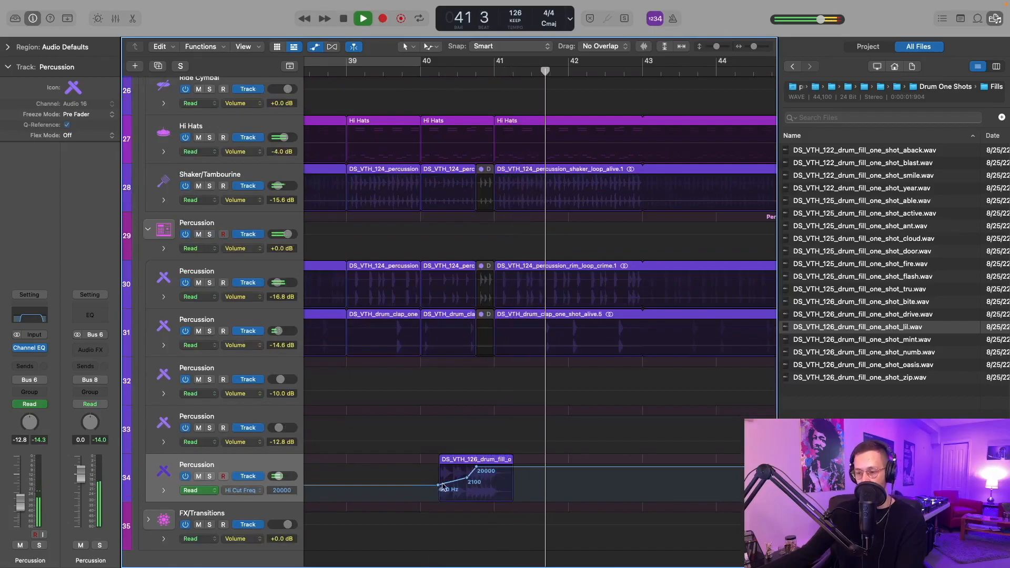
pyautogui.press('a')
pyautogui.press('super+Left')
pyautogui.press('space')
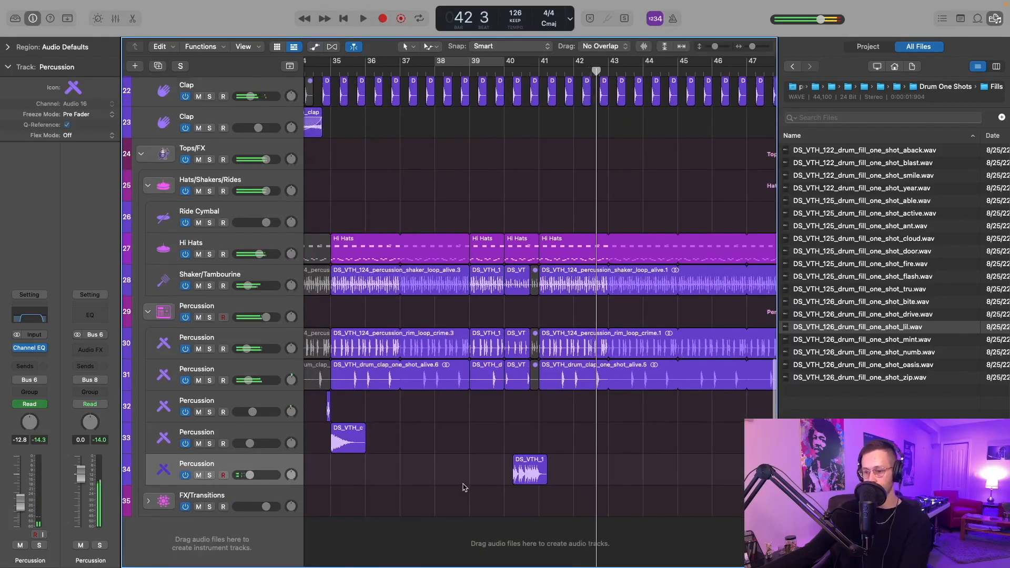
# - Copy the crash to bar 41 and rename the percussion tracks Percussion Loop, Clap Extra, Clap Fill, Crash and Snare Fill
pyautogui.keyDown('ctrl'); pyautogui.keyDown('alt'); pyautogui.click(465, 485); pyautogui.keyUp('alt'); pyautogui.keyUp('ctrl')
pyautogui.moveTo(543, 469); pyautogui.dragTo(562, 437)
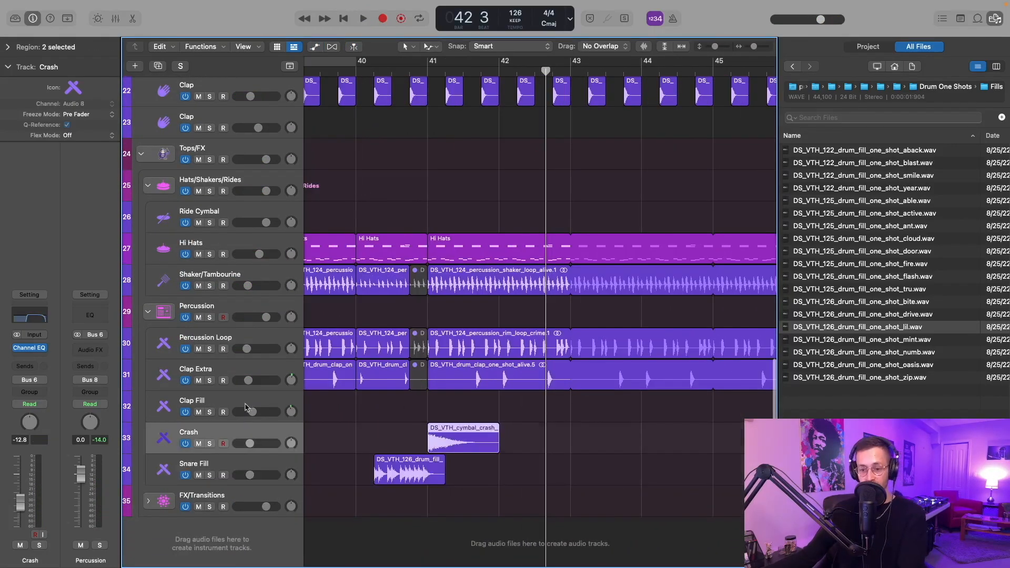
# - Duplicate the Crash track and copy the bar 41 crash region onto it
pyautogui.press('super+d')
pyautogui.moveTo(463, 440); pyautogui.dragTo(463, 471)
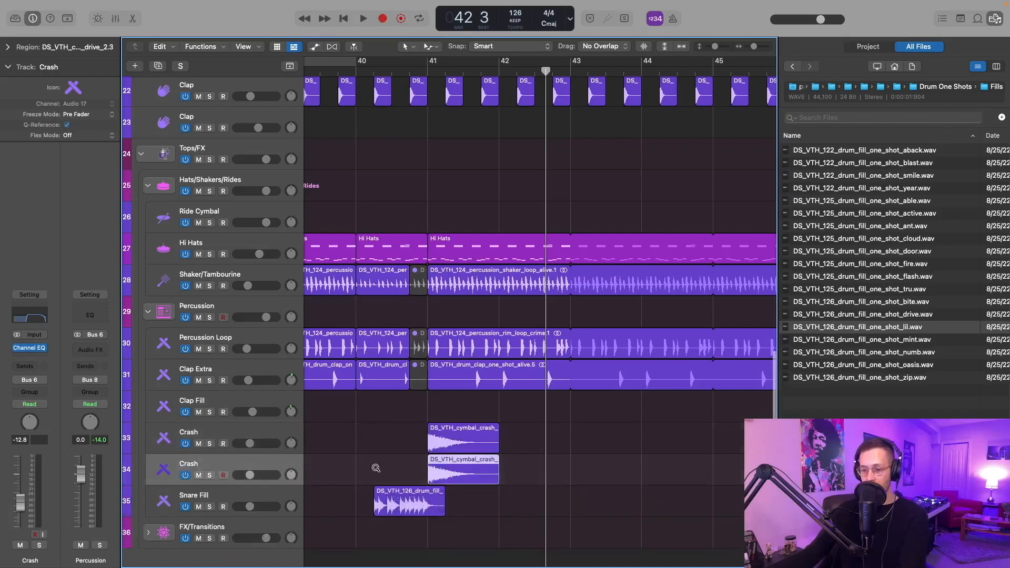
# - Render the copied crash through the Valhalla reverb with an added effect tail using Selection-Based Processing
pyautogui.hotkey('alt', 'x')
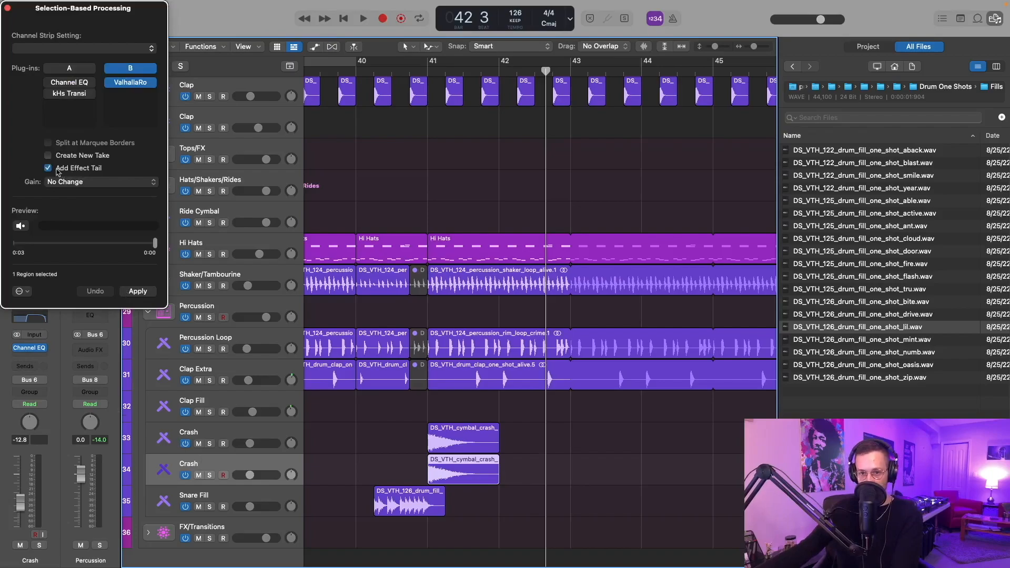
pyautogui.click(7, 8)
pyautogui.press('super+Left')
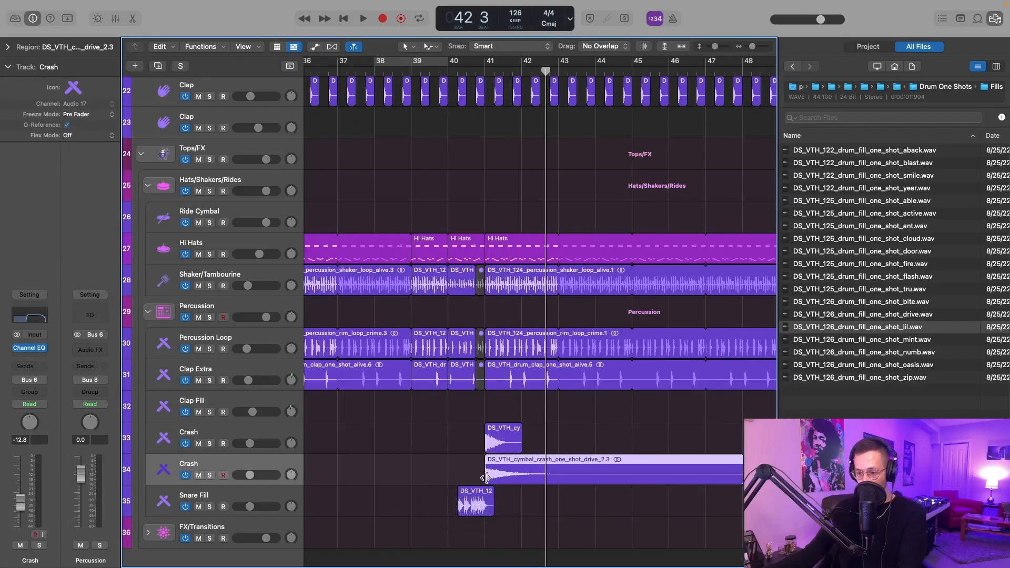
# - Trim the first bar off the rendered crash, start it at bar 39, split it at bar 41 and delete the part after the split
pyautogui.moveTo(486, 479); pyautogui.dragTo(523, 479)
pyautogui.moveTo(592, 477); pyautogui.dragTo(481, 479)
pyautogui.click(483, 71)
pyautogui.press('super+t')
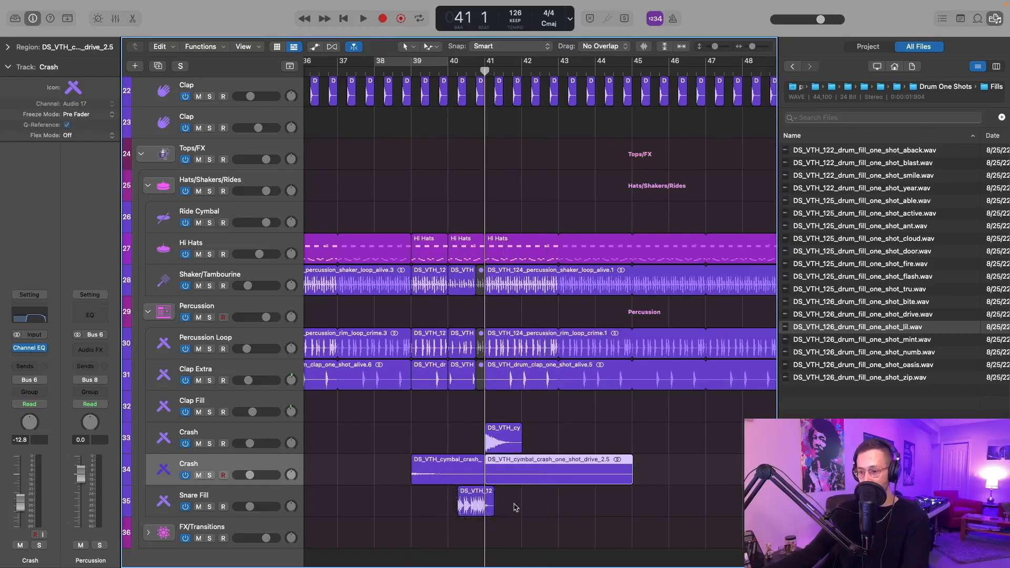
pyautogui.press('Delete')
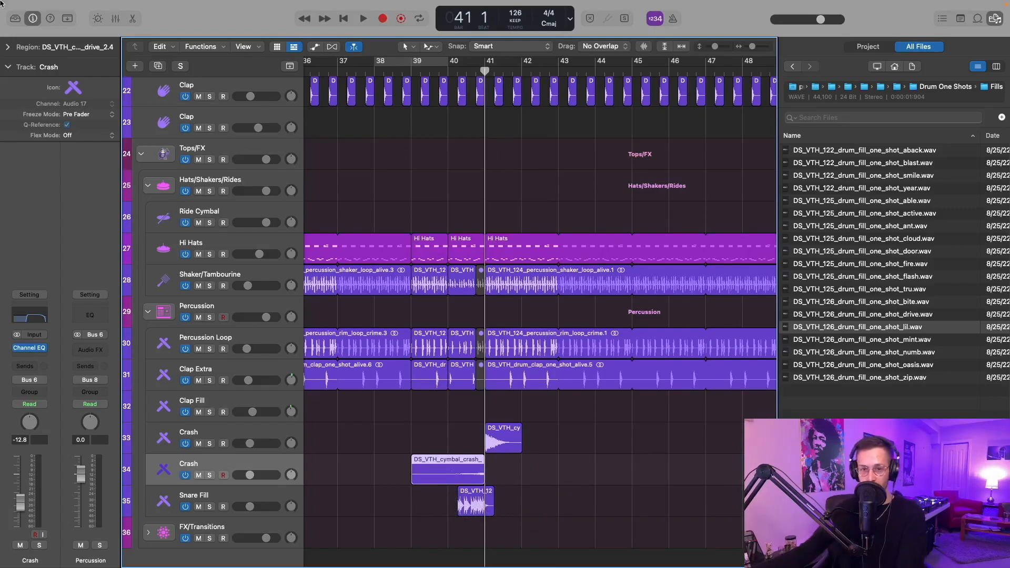
# - Reverse the remaining crash tail and give it a 3600 fade-in with curve 22 and a short fade-out
pyautogui.click(5, 47)
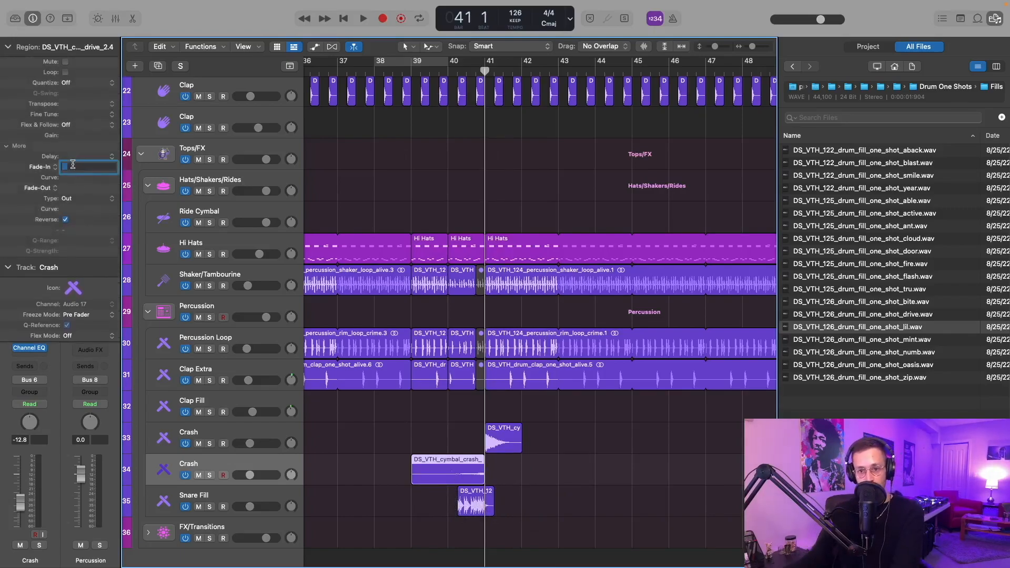
pyautogui.write('3000')
pyautogui.press('Return')
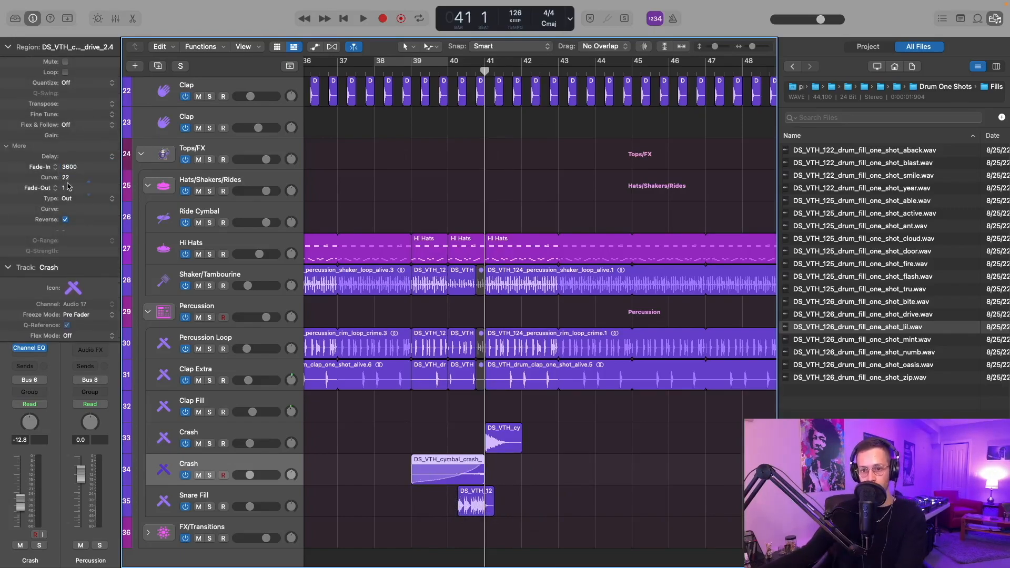
# - Play back the reversed crash swell into bar 41 and set its track volume to -8.2 dB
pyautogui.click(395, 73)
pyautogui.press('space')
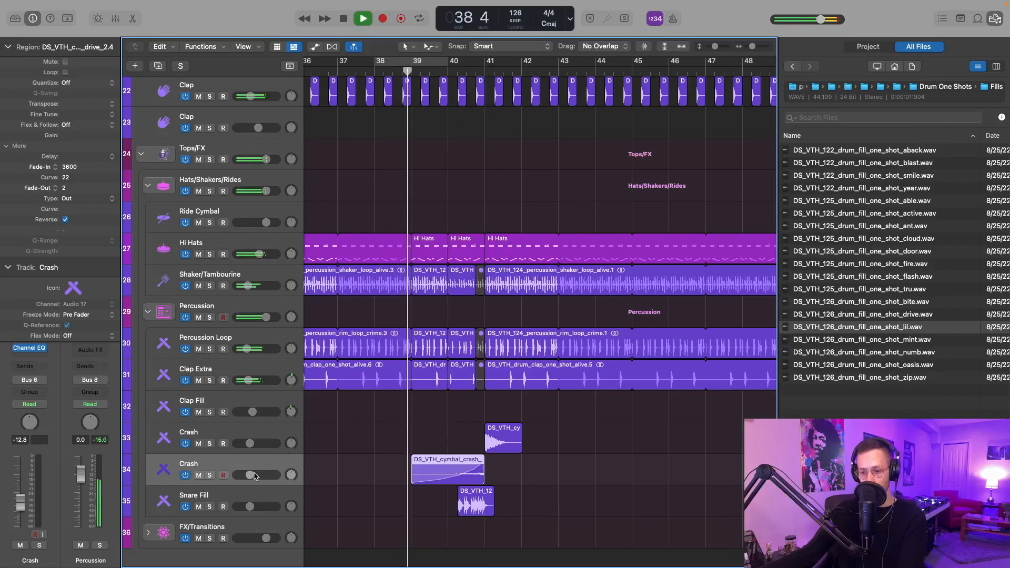
pyautogui.scroll(-3, 448, 486)
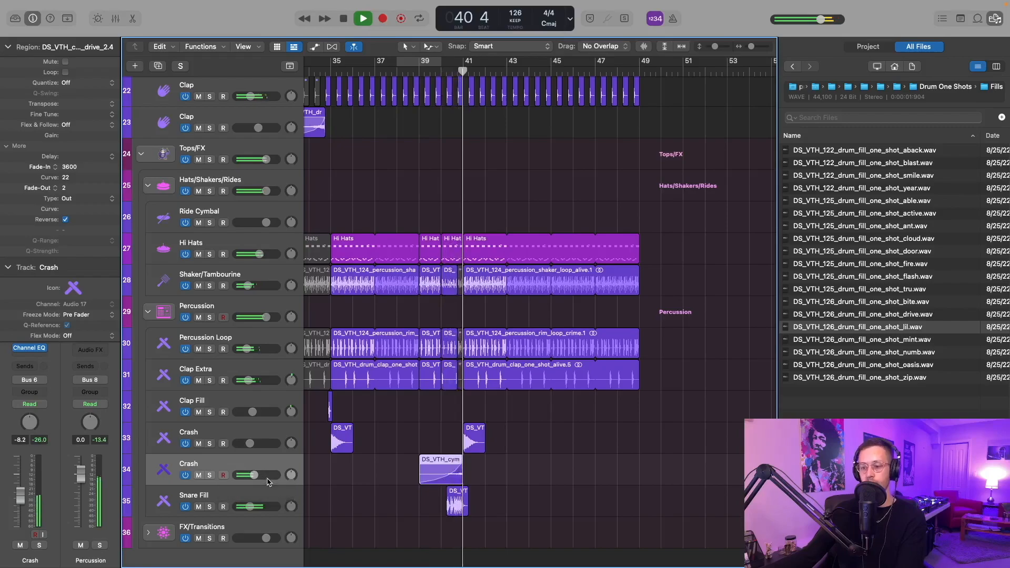
pyautogui.moveTo(267, 476); pyautogui.dragTo(254, 476)
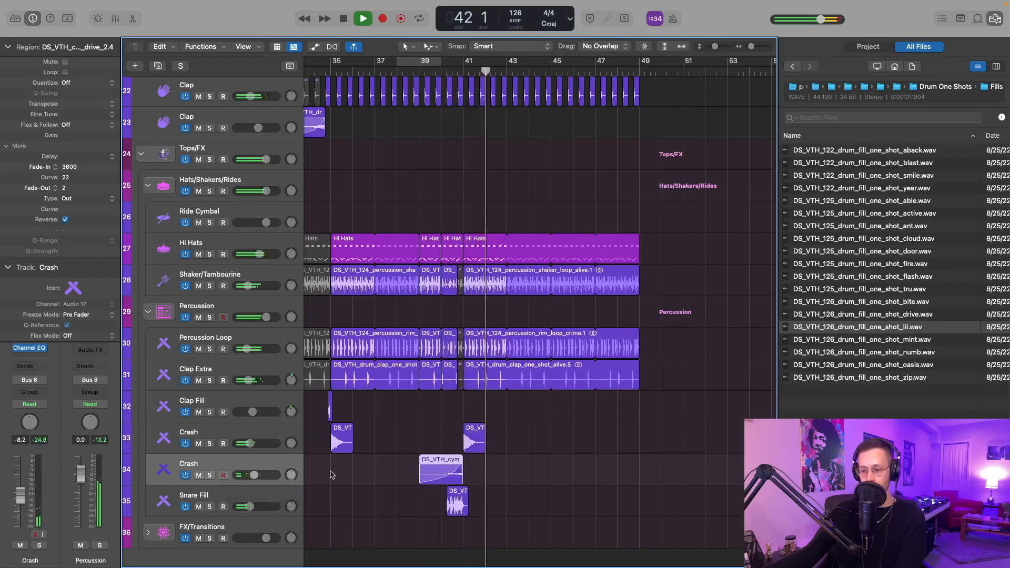
# - Play the drop through from bar 33 and check how the transitions into bars 35 and 41 and the vocal hook work together
pyautogui.scroll(-3, 347, 447)
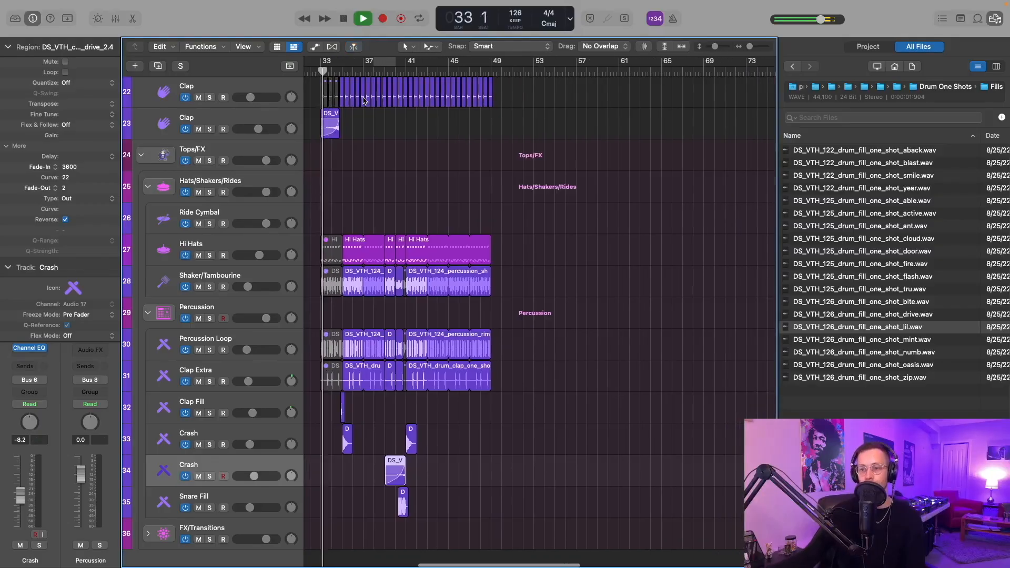
pyautogui.scroll(8, 366, 109)
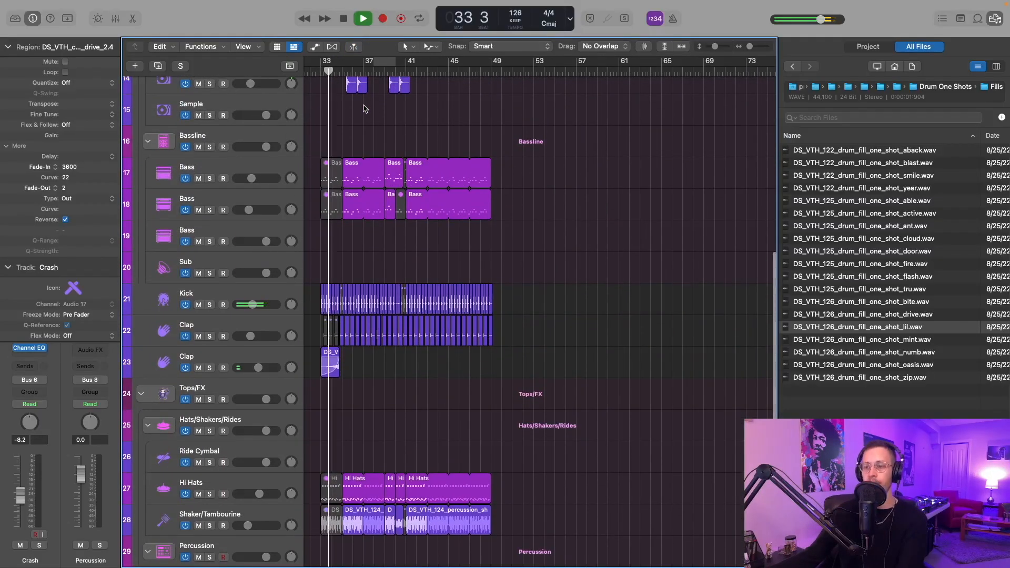
pyautogui.press('z')
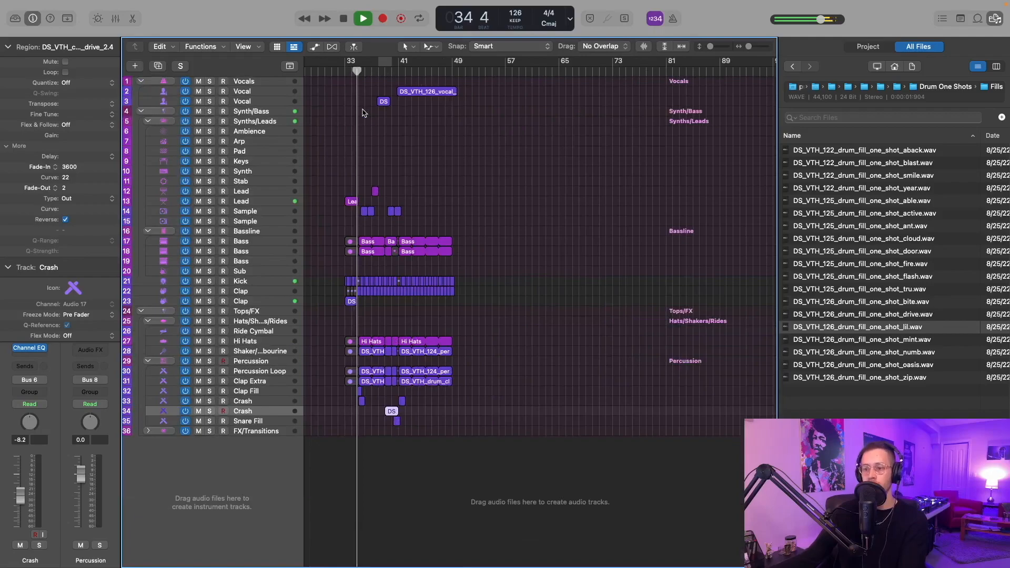
pyautogui.scroll(5, 364, 113)
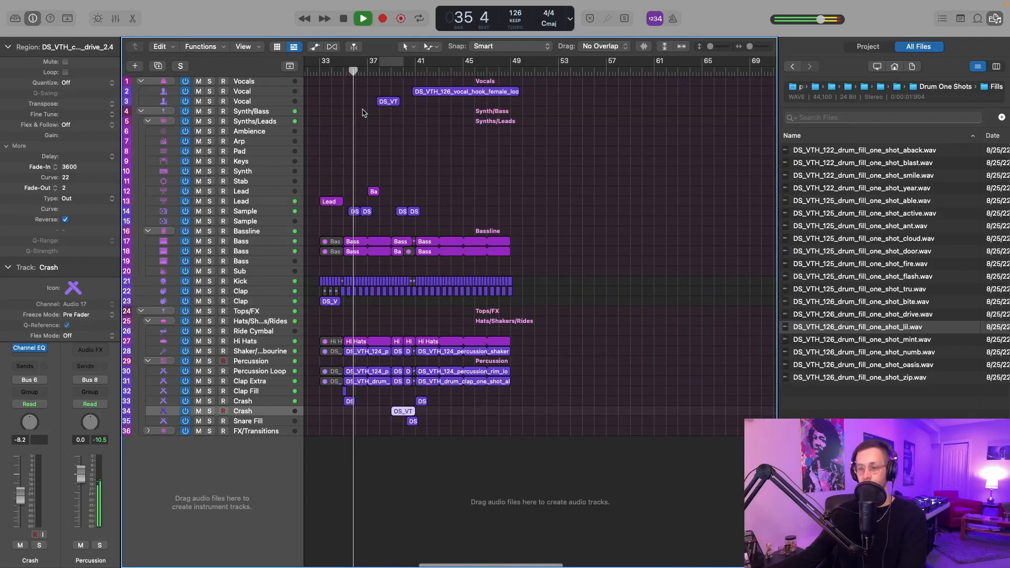
pyautogui.hscroll(-3, 363, 113)
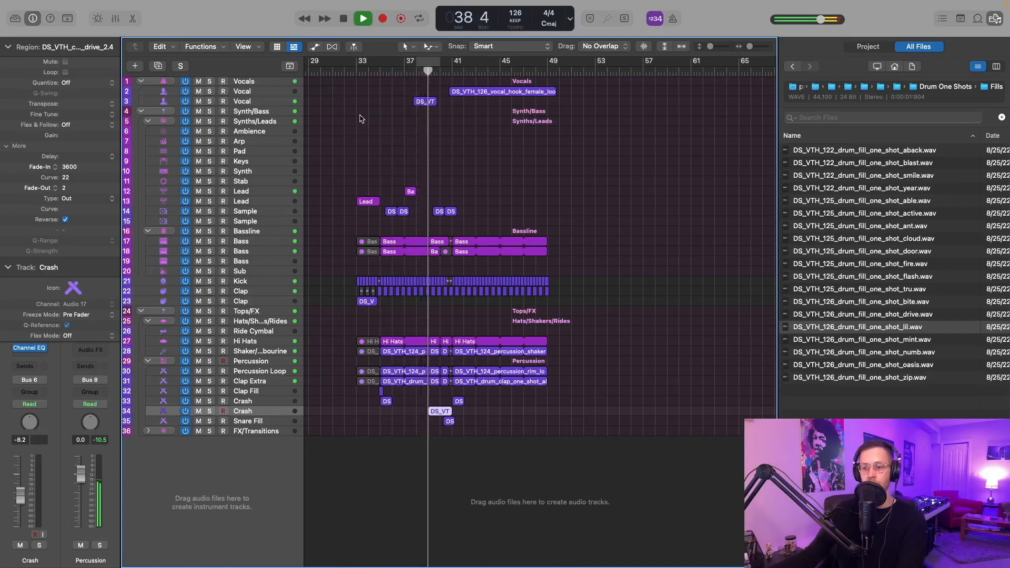
pyautogui.scroll(2, 350, 132)
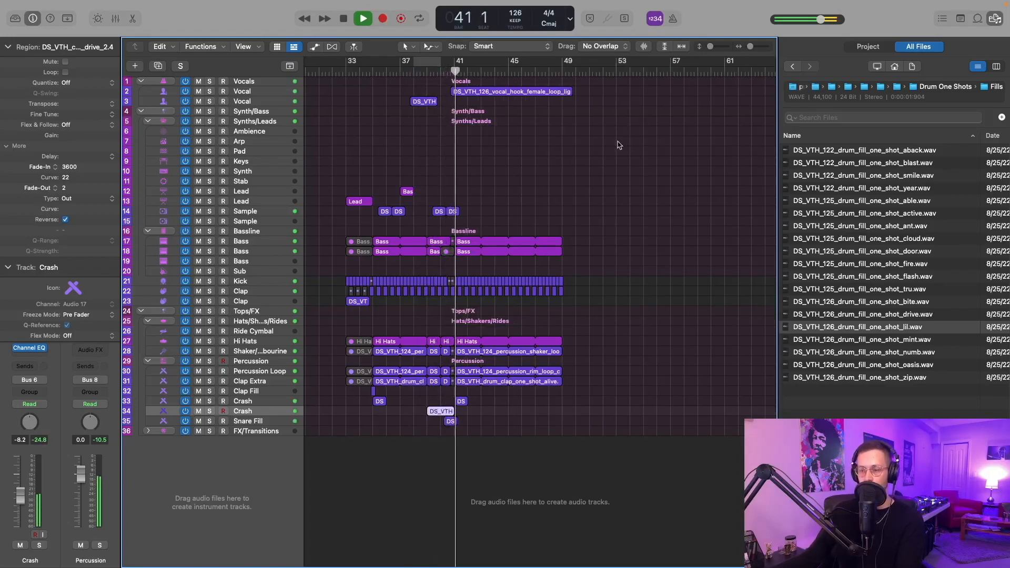
pyautogui.scroll(3, 619, 145)
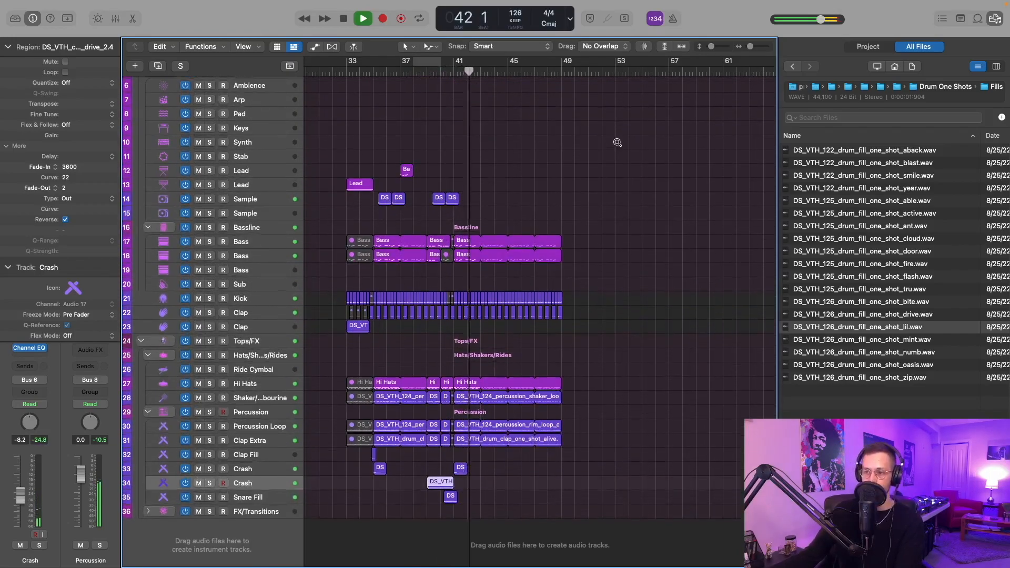
pyautogui.scroll(3, 619, 146)
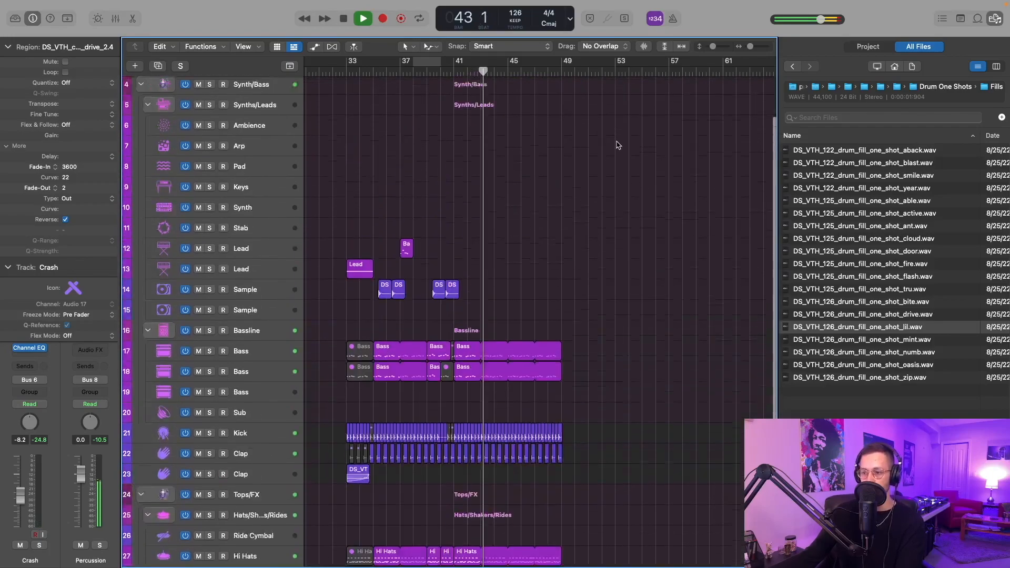
pyautogui.scroll(3, 617, 142)
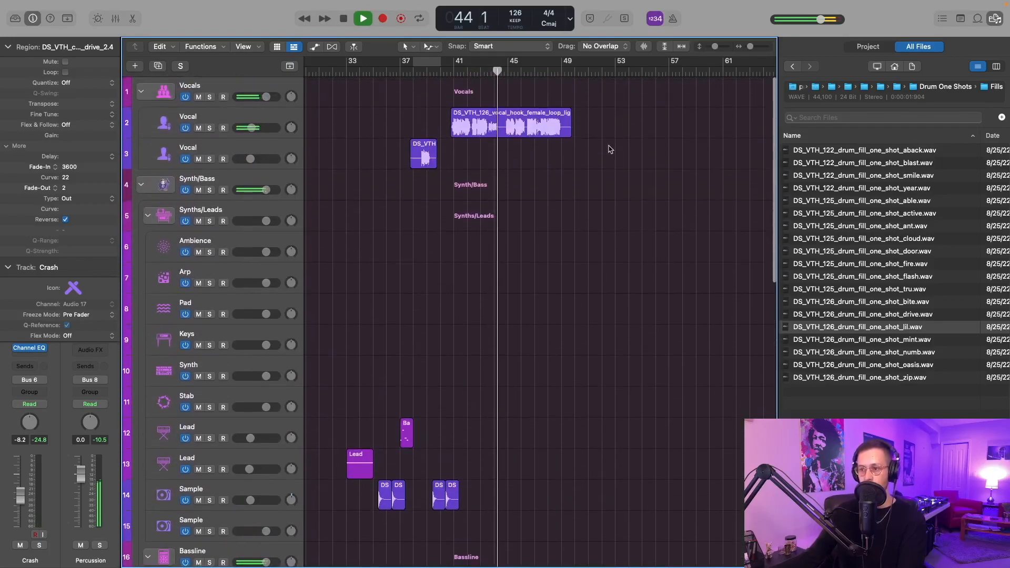
pyautogui.scroll(2, 610, 148)
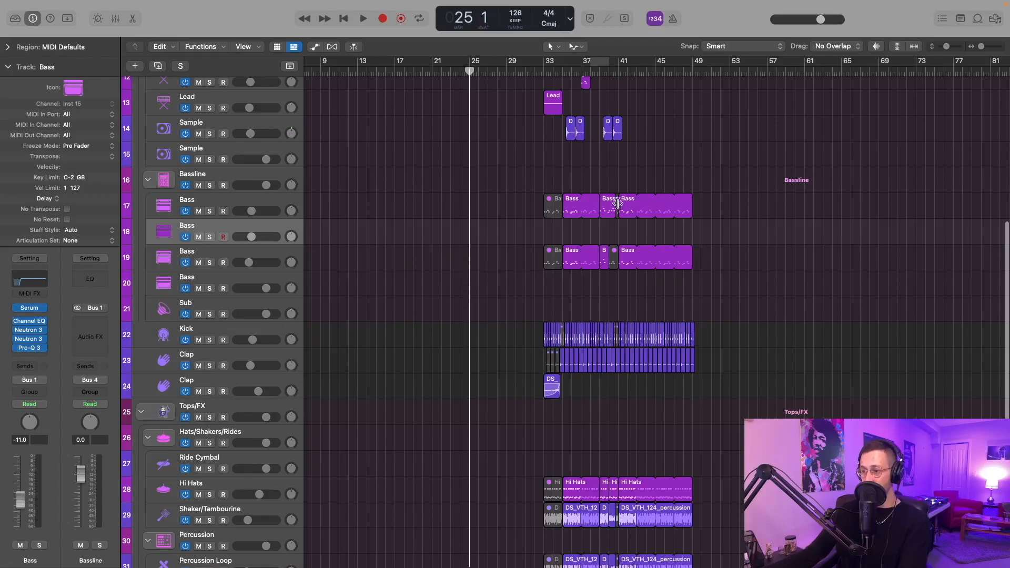
# - Copy the Bass region at bar 41 to the duplicate Bass track at bar 25 and shorten it to end at bar 32
pyautogui.moveTo(627, 206); pyautogui.dragTo(480, 235)
pyautogui.scroll(5, 480, 235)
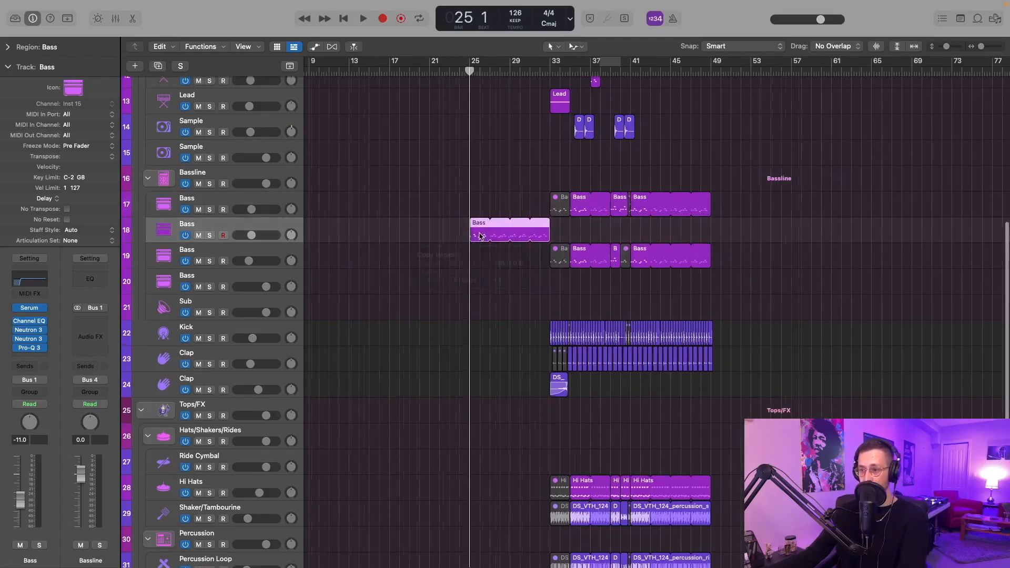
pyautogui.moveTo(602, 227); pyautogui.dragTo(590, 229)
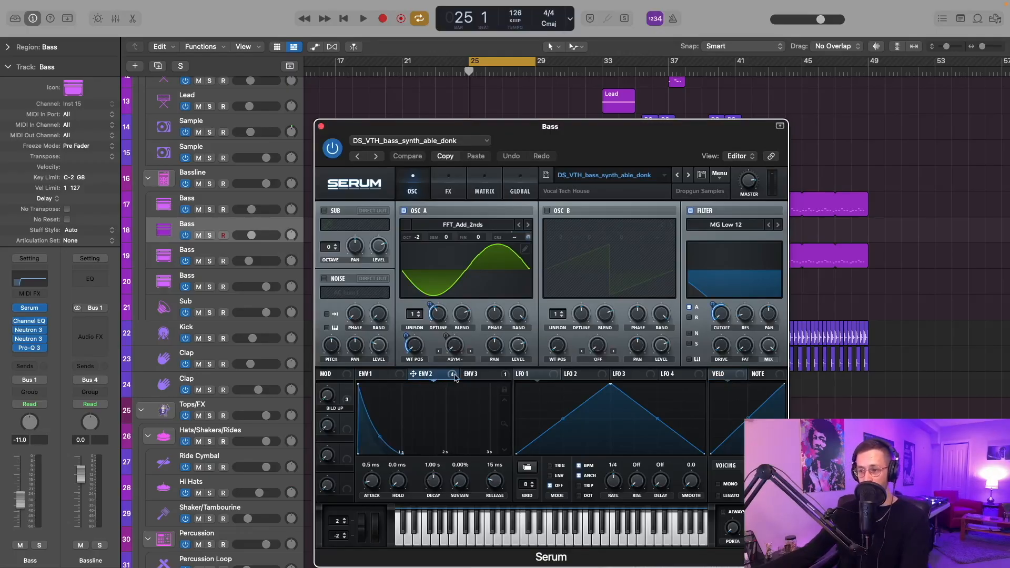
# - Solo the copied bass, loop its opening bars and audition different Env 3 modulation amounts on Serum's oscillator A coarse pitch
pyautogui.press('space')
pyautogui.press('s')
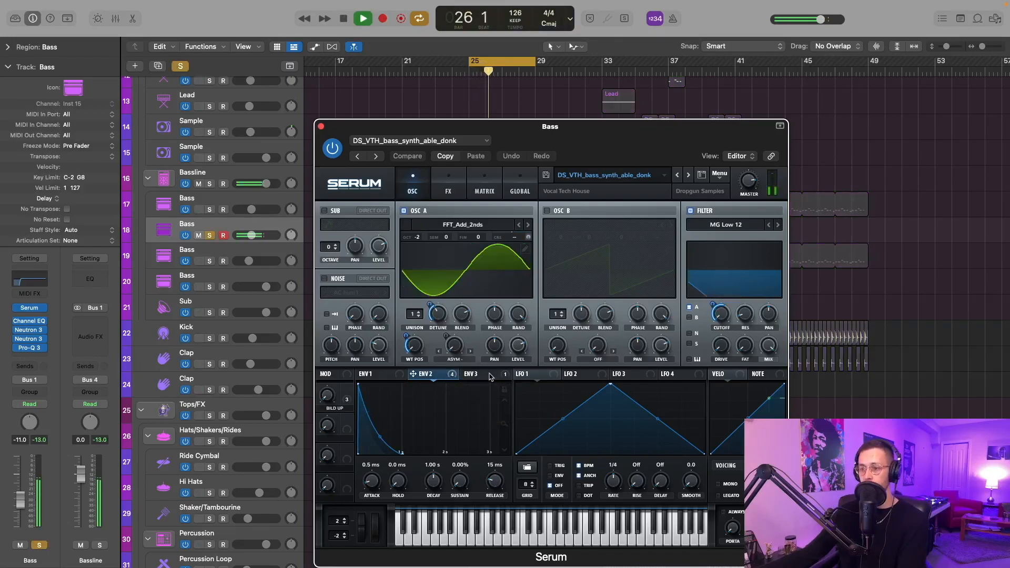
pyautogui.click(480, 375)
pyautogui.press('space')
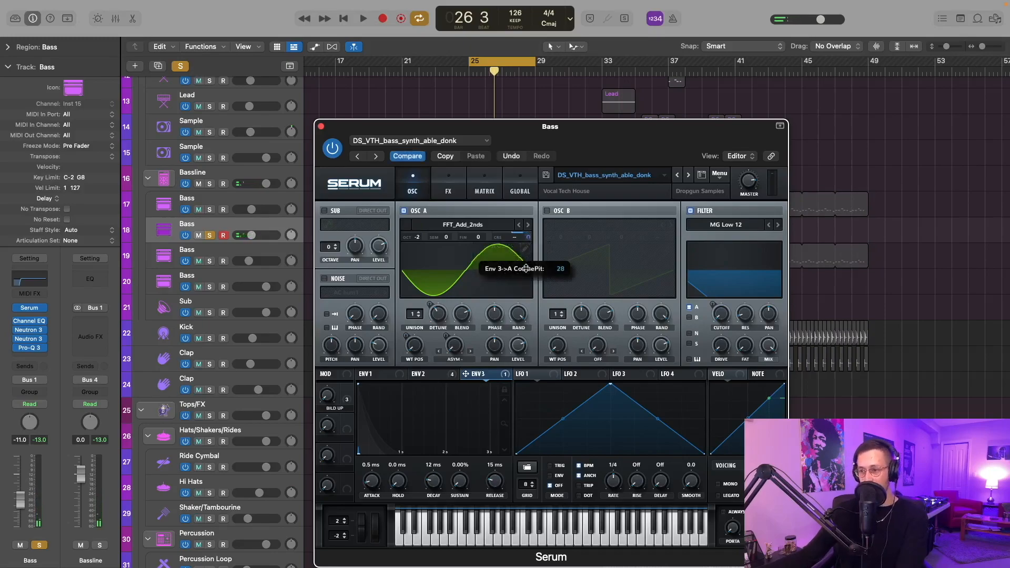
pyautogui.press('space')
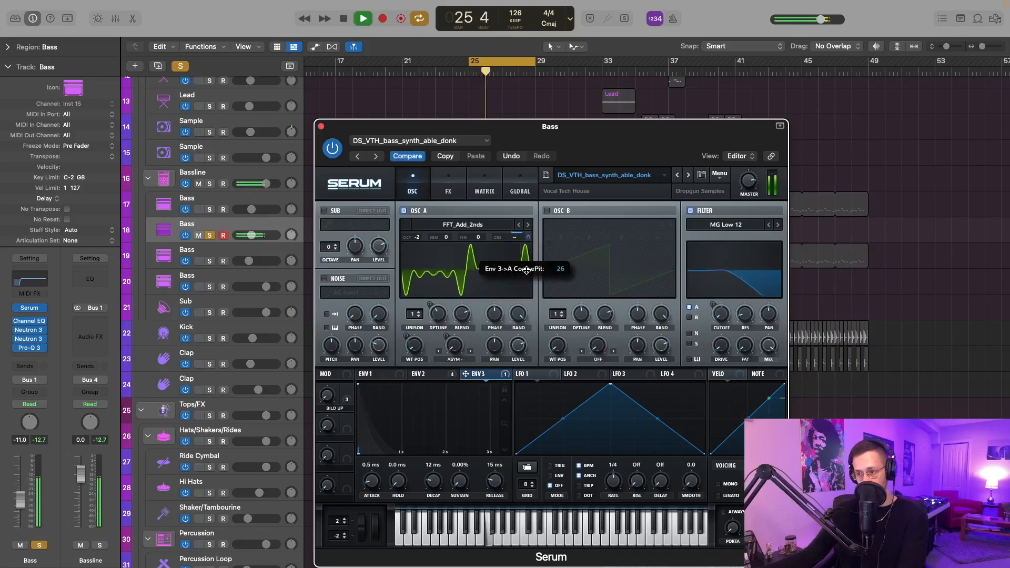
pyautogui.press('space')
# - Audition Env 2's modulation of Serum's filter cutoff and the effect of raising the BILD UP macro on the soloed bass
pyautogui.click(436, 374)
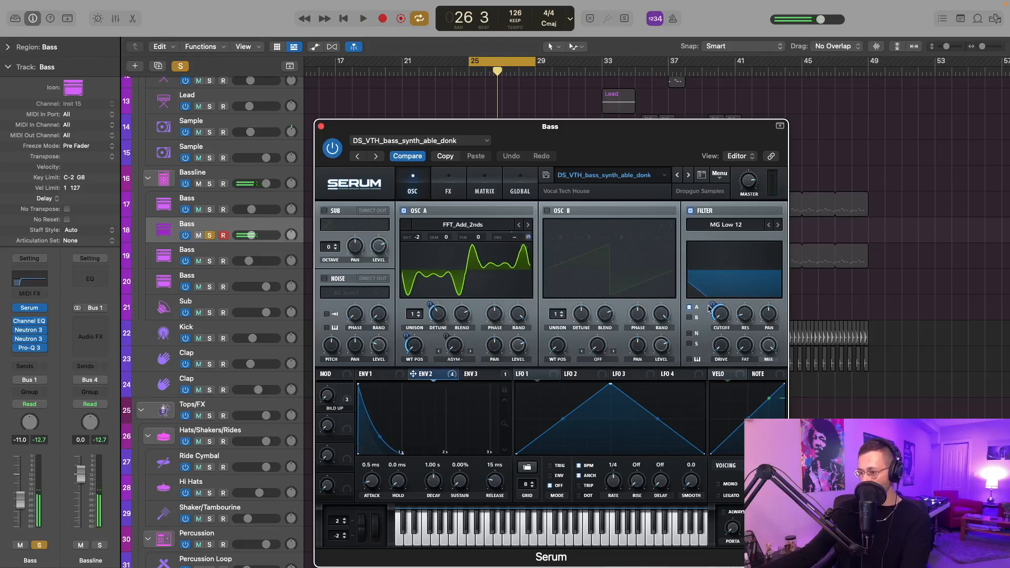
pyautogui.moveTo(713, 305); pyautogui.dragTo(711, 306)
pyautogui.press('space')
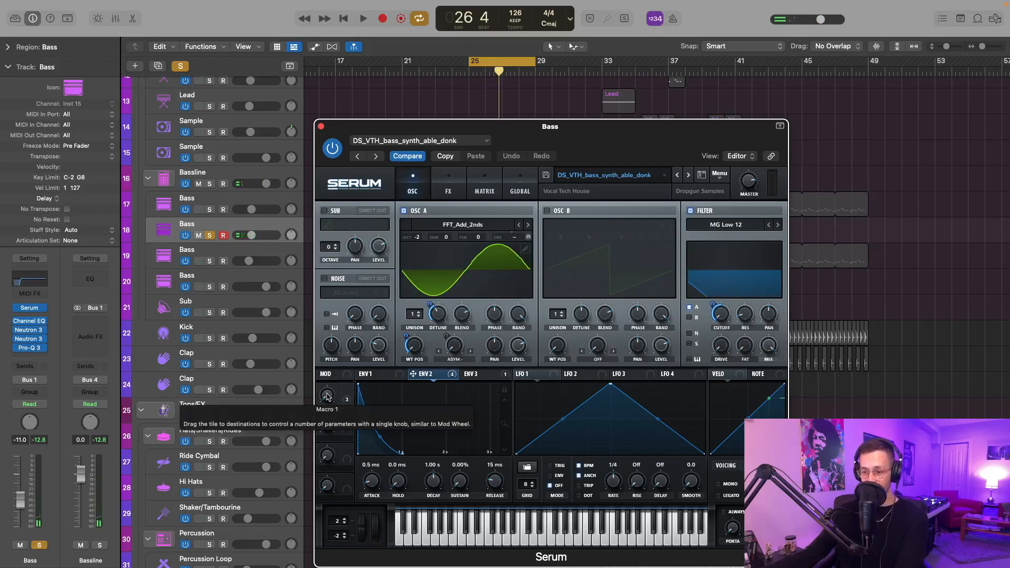
pyautogui.press('space')
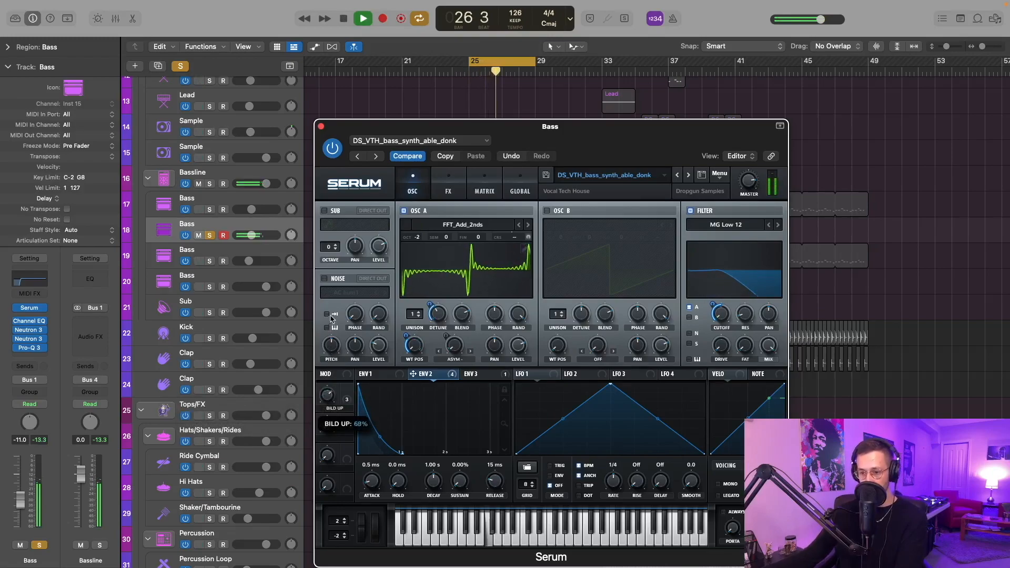
pyautogui.press('space')
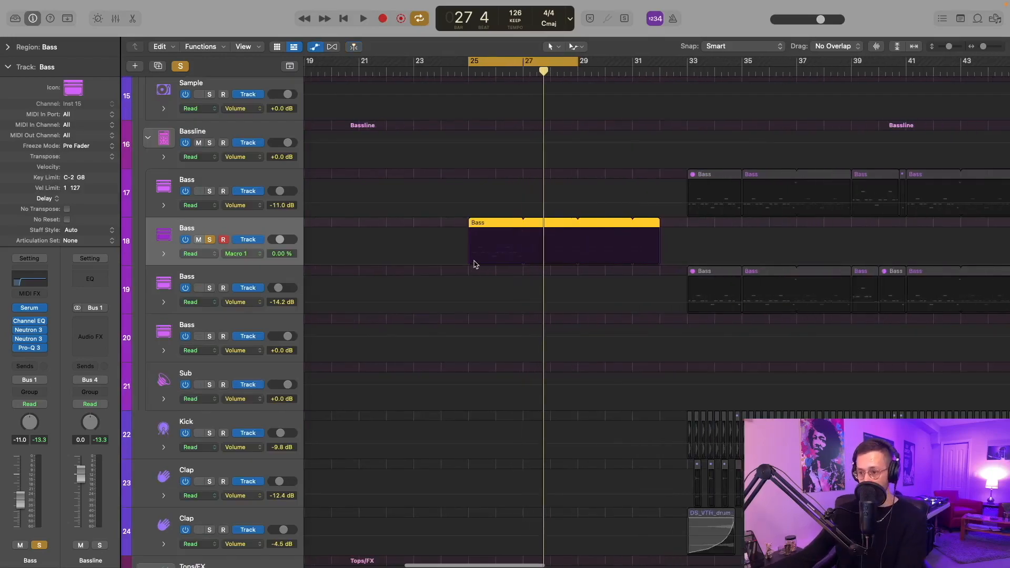
# - Automate Macro 1 on the copied bass from 0% at bar 25 to 100% at bar 32 with a gradually steepening curve, and turn off cycling
pyautogui.click(470, 267)
pyautogui.press('c')
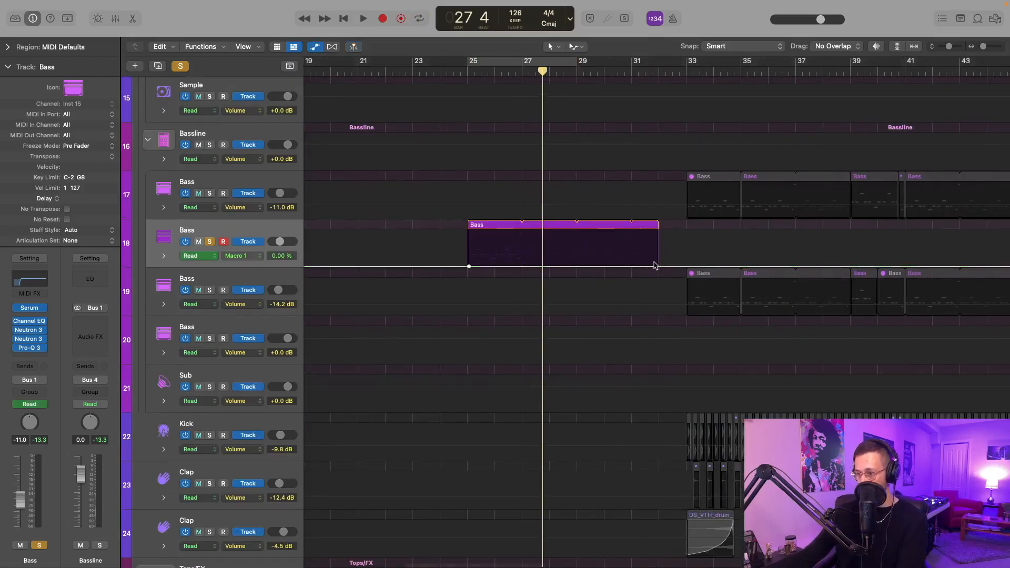
pyautogui.moveTo(658, 268); pyautogui.dragTo(658, 231)
pyautogui.moveTo(564, 250); pyautogui.dragTo(580, 296)
# - Play the bass build-up from bar 25, unsolo the track during playback and hide the automation lanes
pyautogui.press('space')
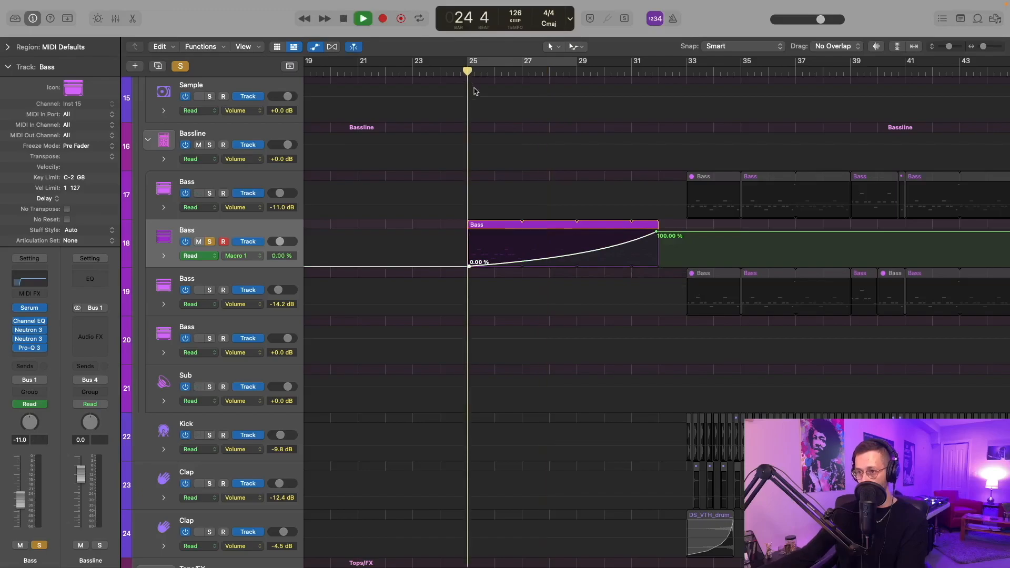
pyautogui.scroll(-4, 539, 216)
pyautogui.hscroll(3, 557, 227)
pyautogui.scroll(-2, 557, 227)
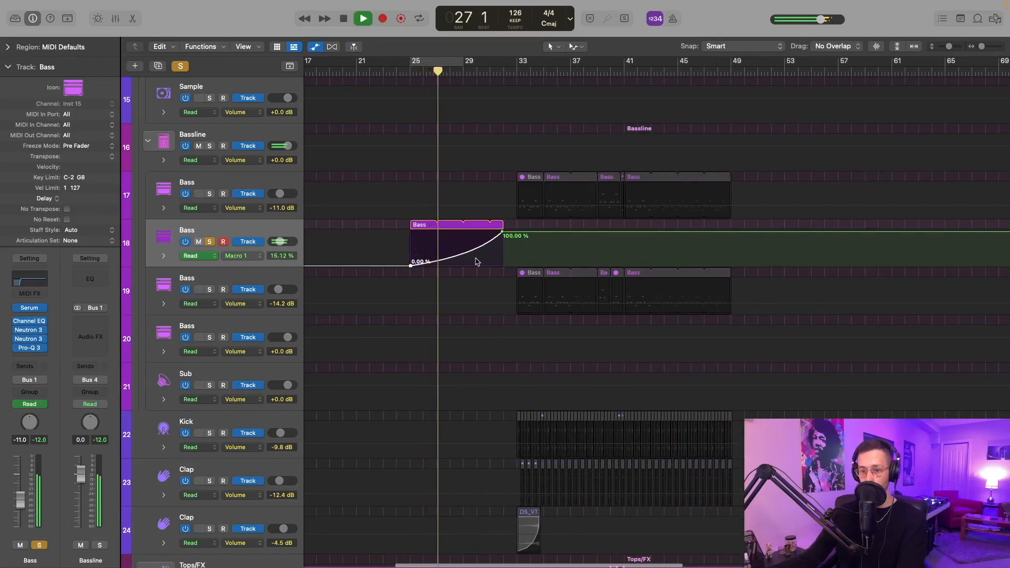
pyautogui.press('s')
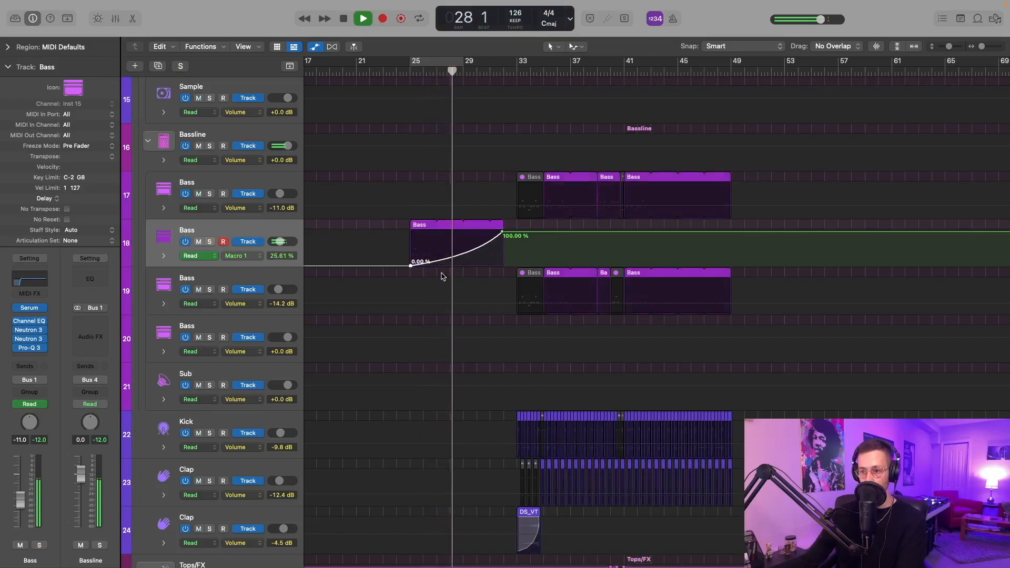
pyautogui.scroll(-2, 442, 274)
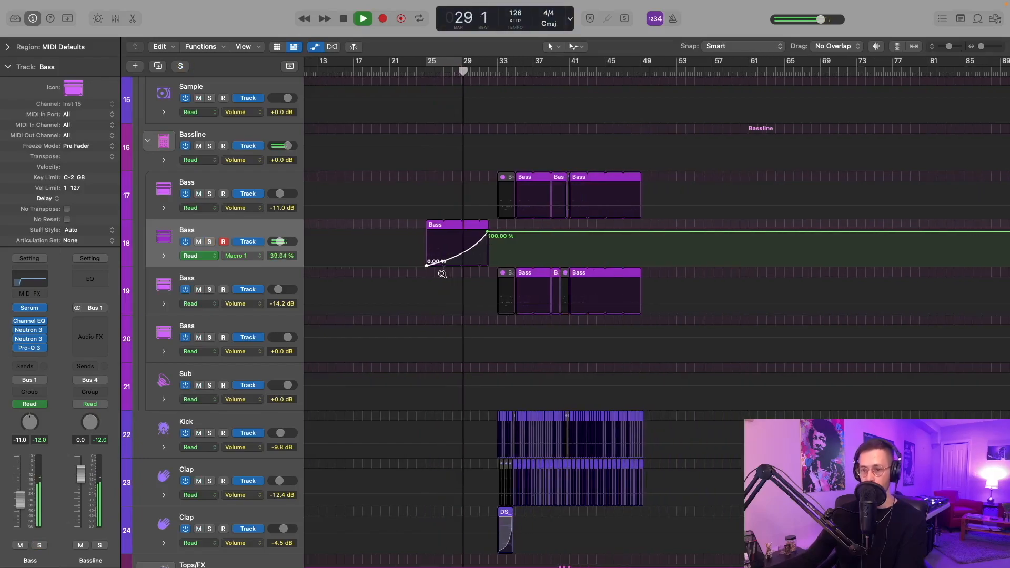
pyautogui.press('a')
pyautogui.scroll(5, 443, 274)
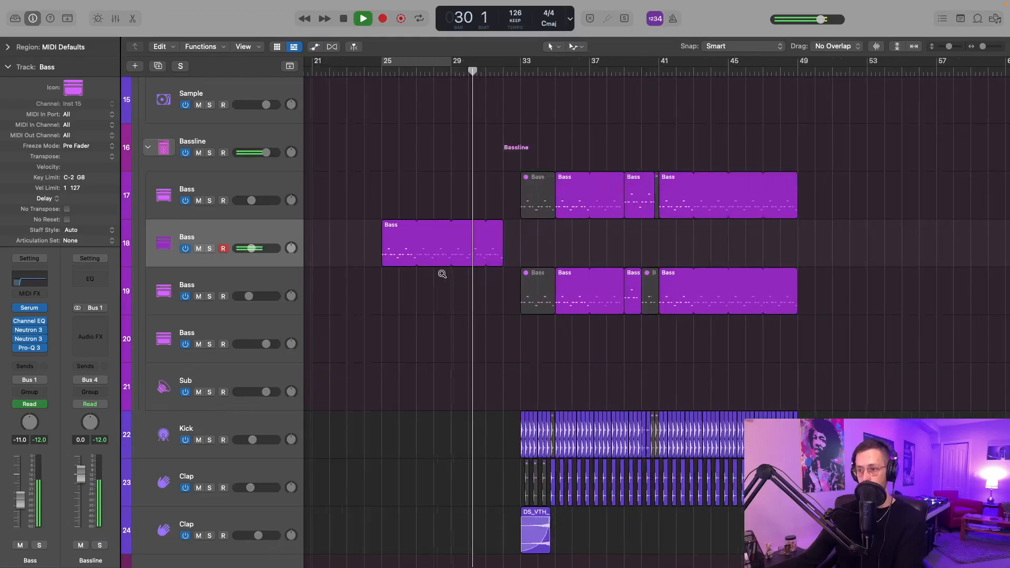
pyautogui.scroll(3, 442, 277)
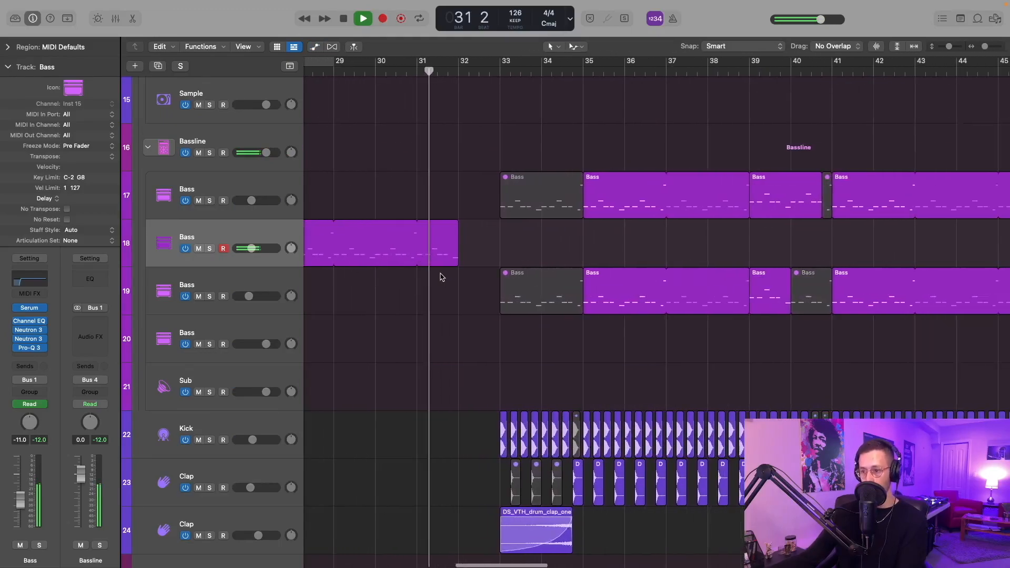
# - Automate Macro 1 on the original Serum Bass track from 0% at bar 39 to 100% at about 40 2 4 and back to 0% before bar 41
pyautogui.click(328, 193)
pyautogui.press('space')
pyautogui.press('a')
pyautogui.hscroll(2, 368, 200)
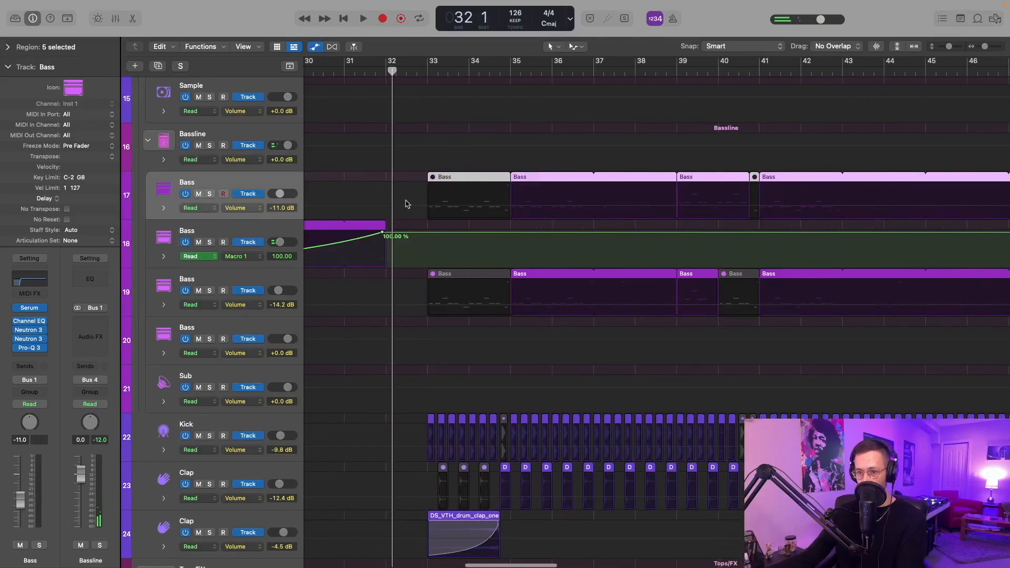
pyautogui.click(30, 309)
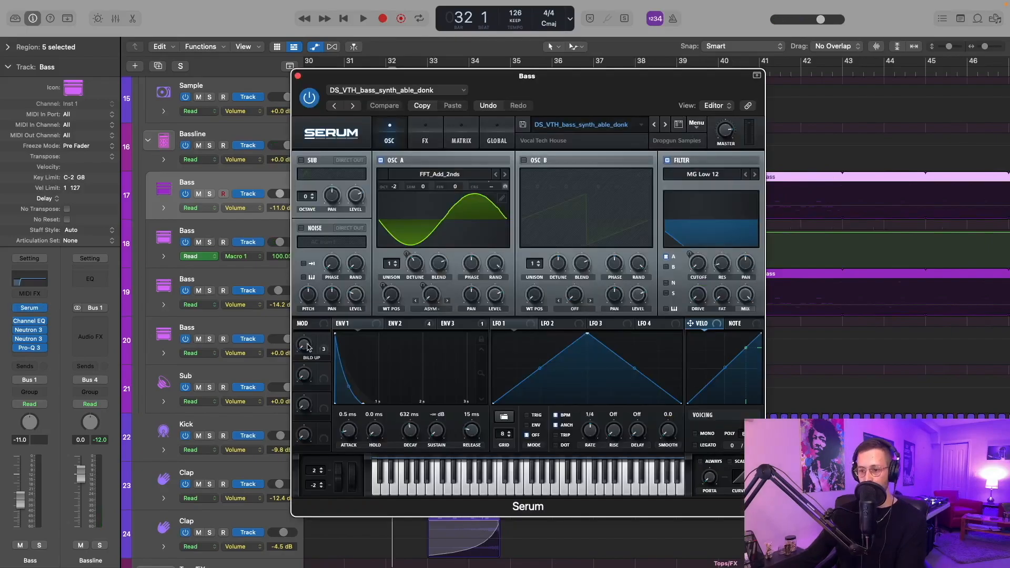
pyautogui.click(298, 77)
pyautogui.hscroll(5, 585, 226)
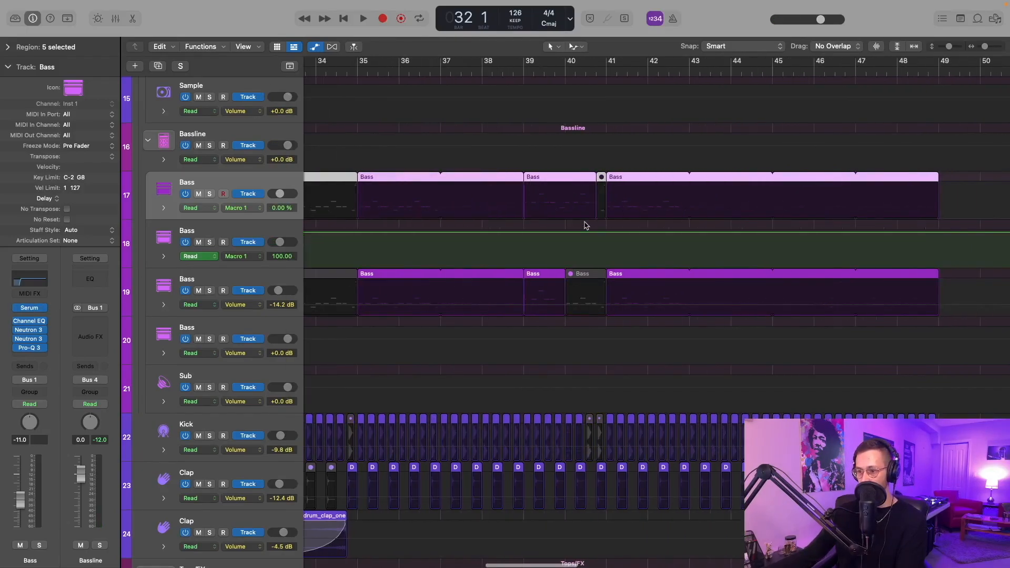
pyautogui.click(562, 221)
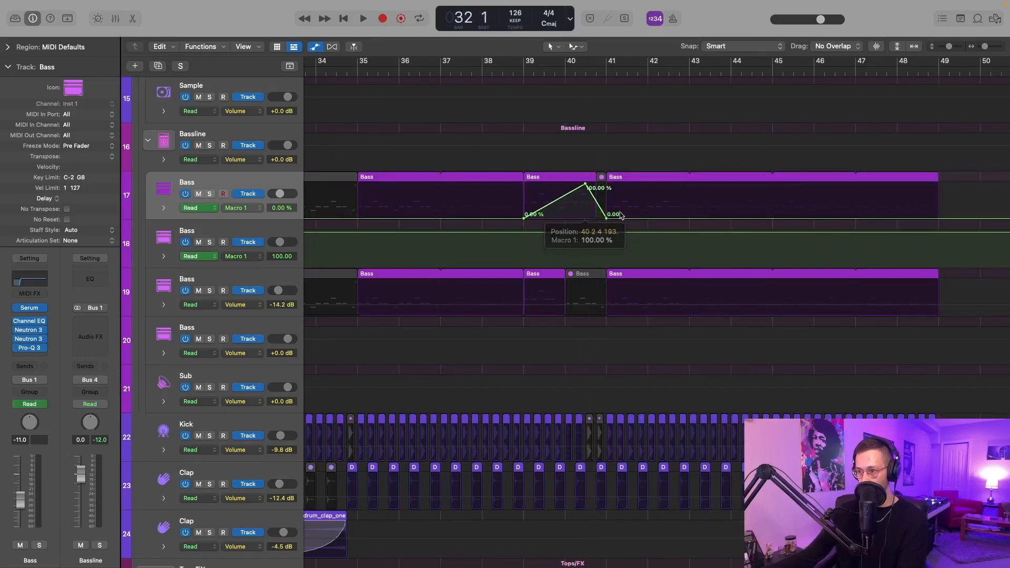
# - Play back the drop across bar 41 to check the Macro 1 rise in the bassline
pyautogui.press('space')
pyautogui.press('super+Left')
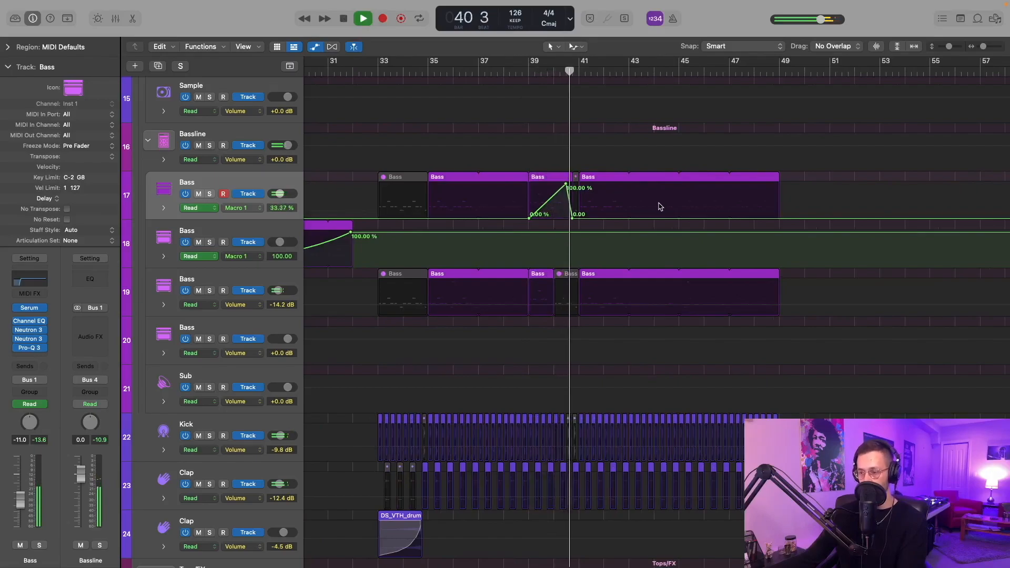
pyautogui.scroll(3, 660, 204)
pyautogui.scroll(-5, 660, 204)
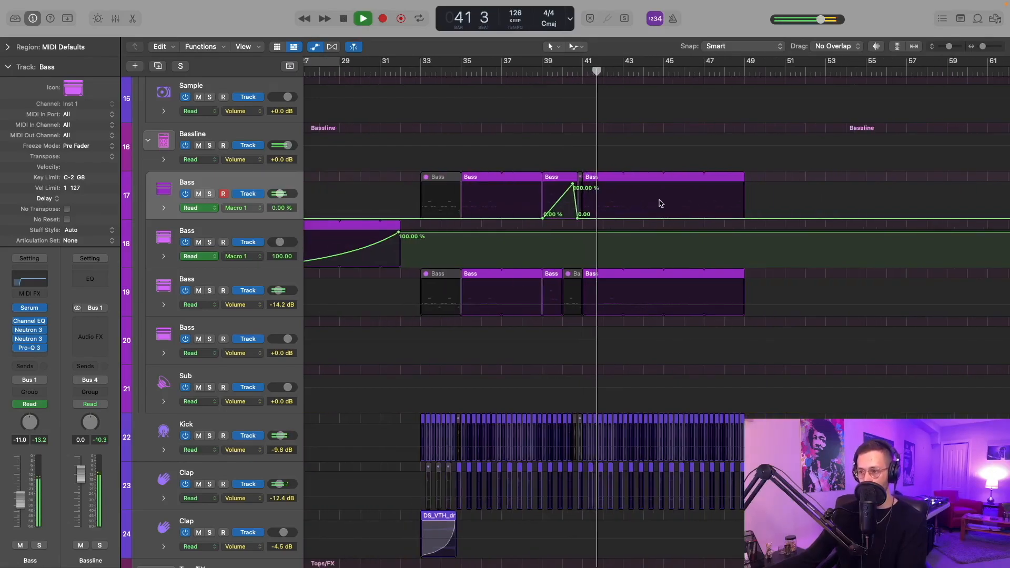
pyautogui.scroll(4, 659, 202)
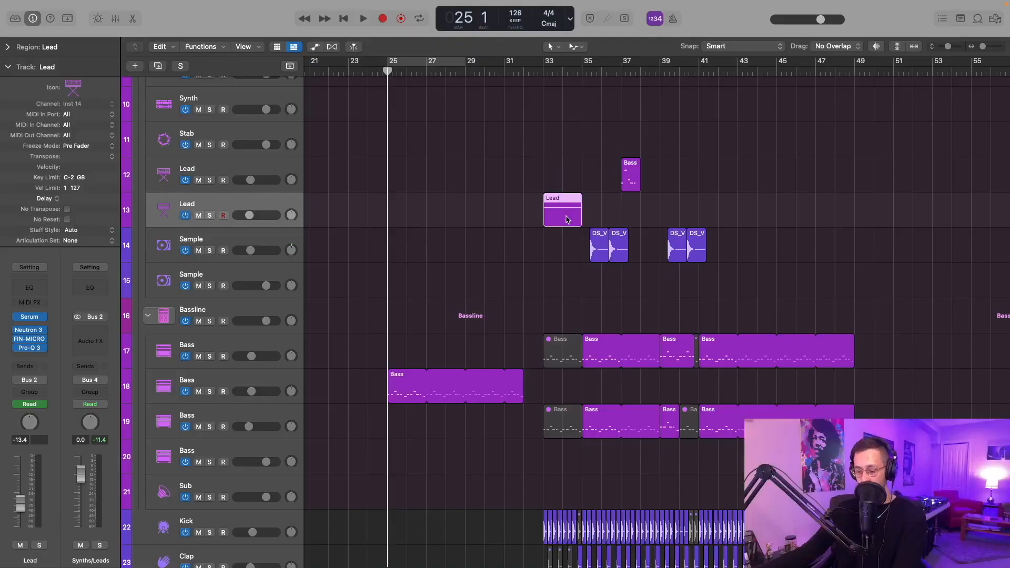
# - Bounce the Lead region at bar 33 in place to a new audio track and trim the bounced region to a length of 0 0 2 0
pyautogui.hotkey('ctrl', 'b')
pyautogui.click(589, 382)
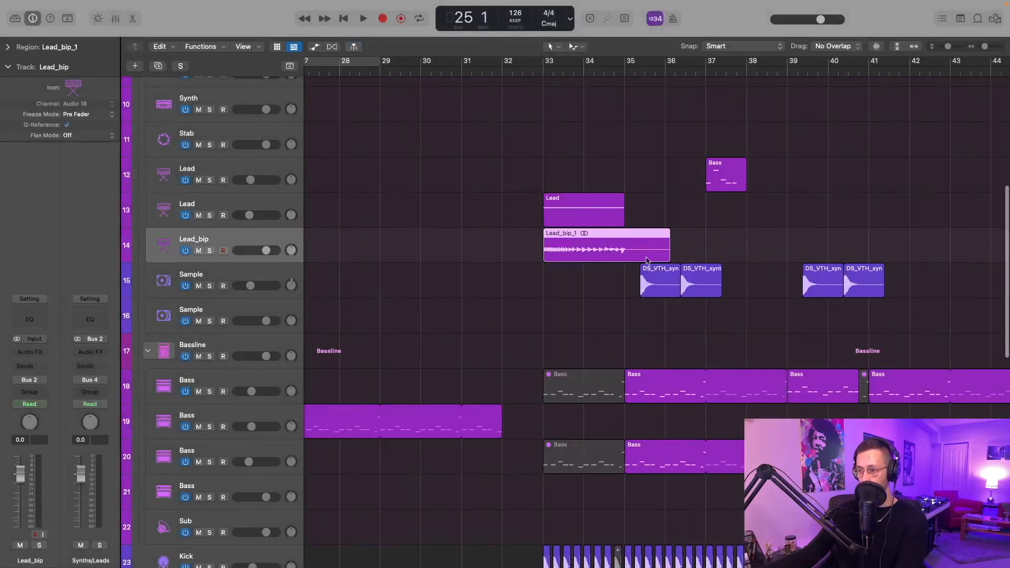
pyautogui.moveTo(669, 261); pyautogui.dragTo(542, 263)
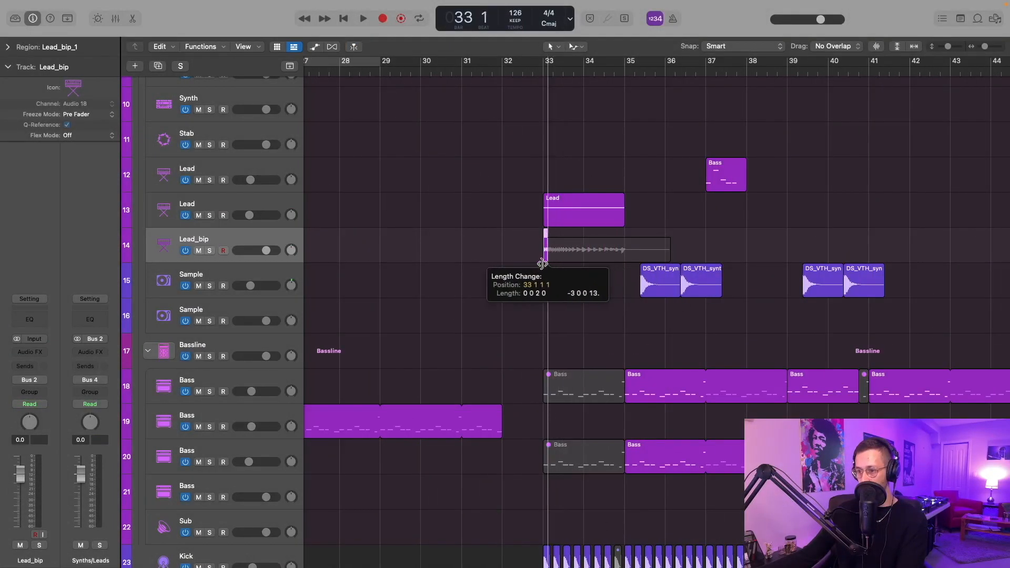
# - Bounce the trimmed Lead_bip region in place again, move the longer result to bar 26 and cut off everything past bar 32
pyautogui.hotkey('alt', 'shift', 'p')
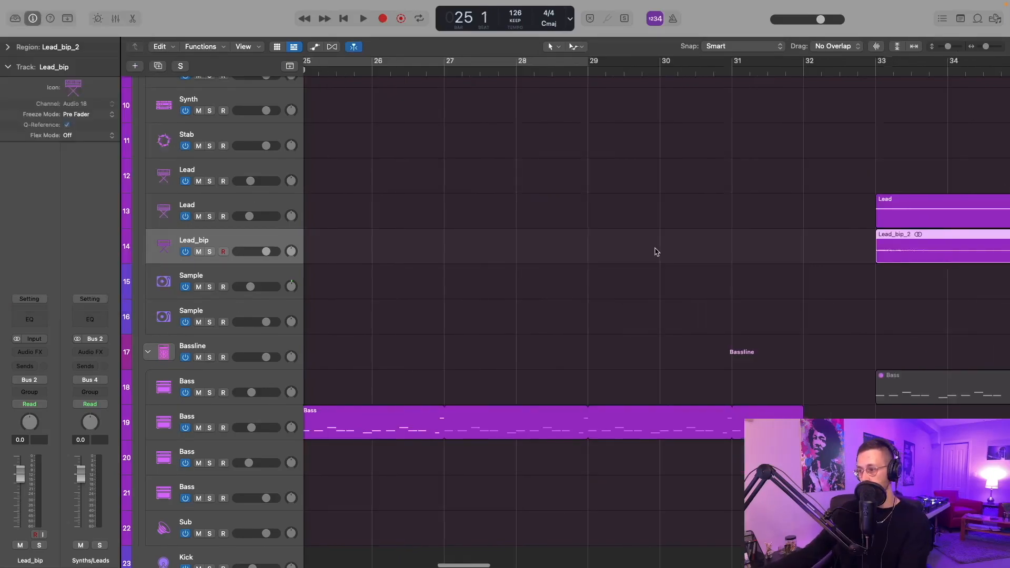
pyautogui.hotkey('ctrl', 'Left')
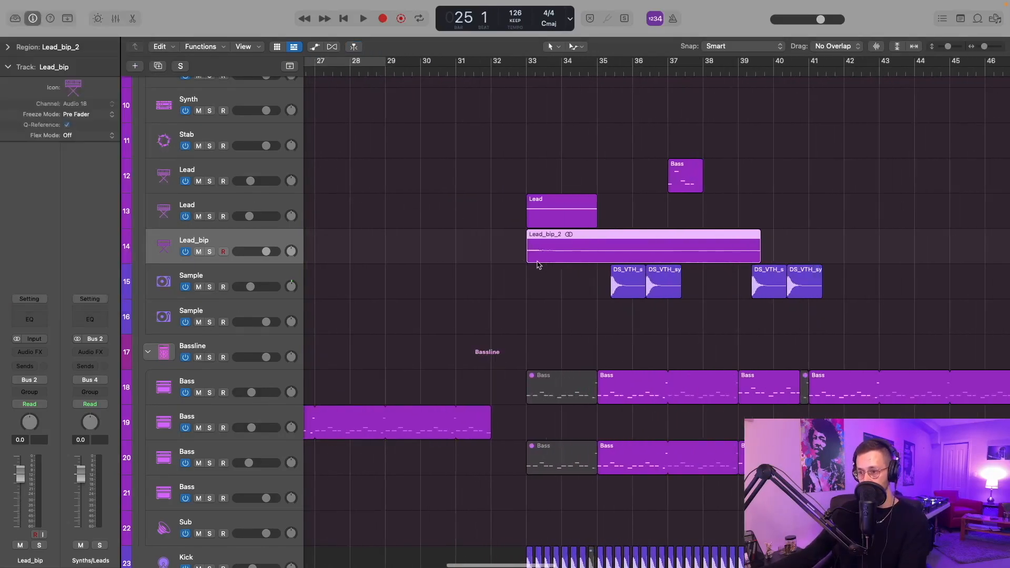
pyautogui.moveTo(529, 258); pyautogui.dragTo(540, 259)
pyautogui.moveTo(739, 261); pyautogui.dragTo(479, 262)
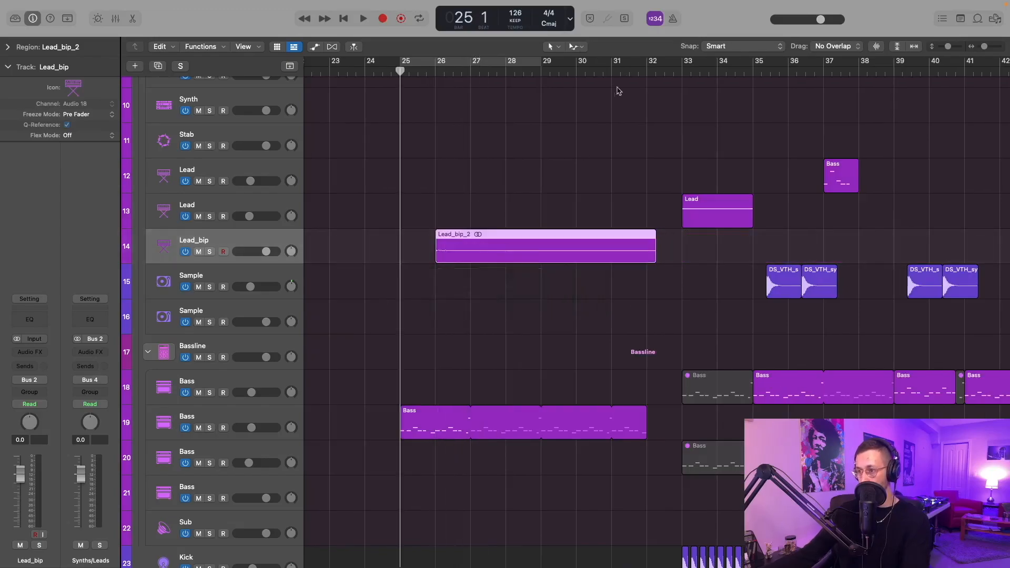
pyautogui.press('super+t')
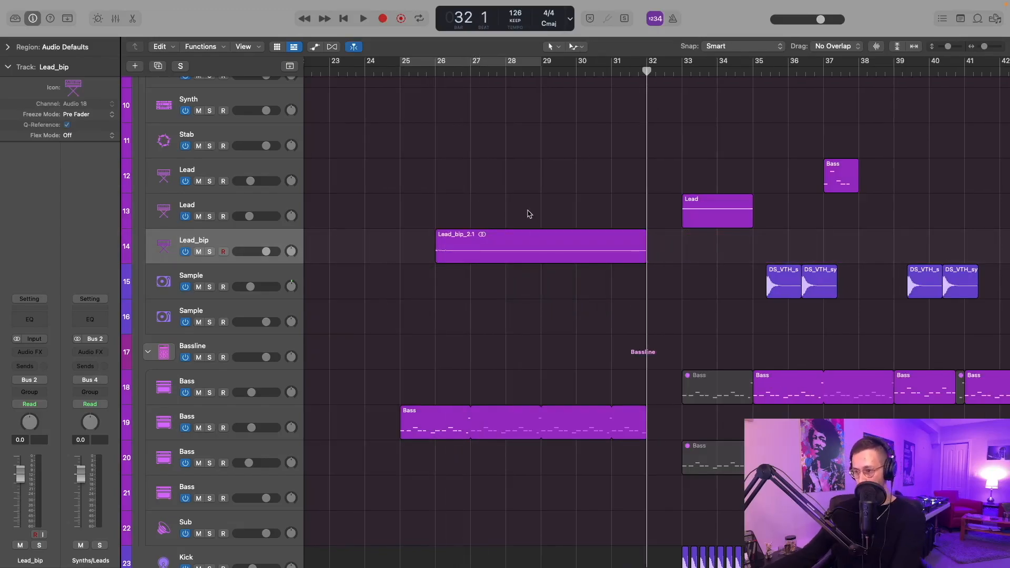
# - Give the reversed Lead_bip region a 10000 fade-in with curve 22 and +8.3 dB gain, and play the build-up
pyautogui.click(517, 260)
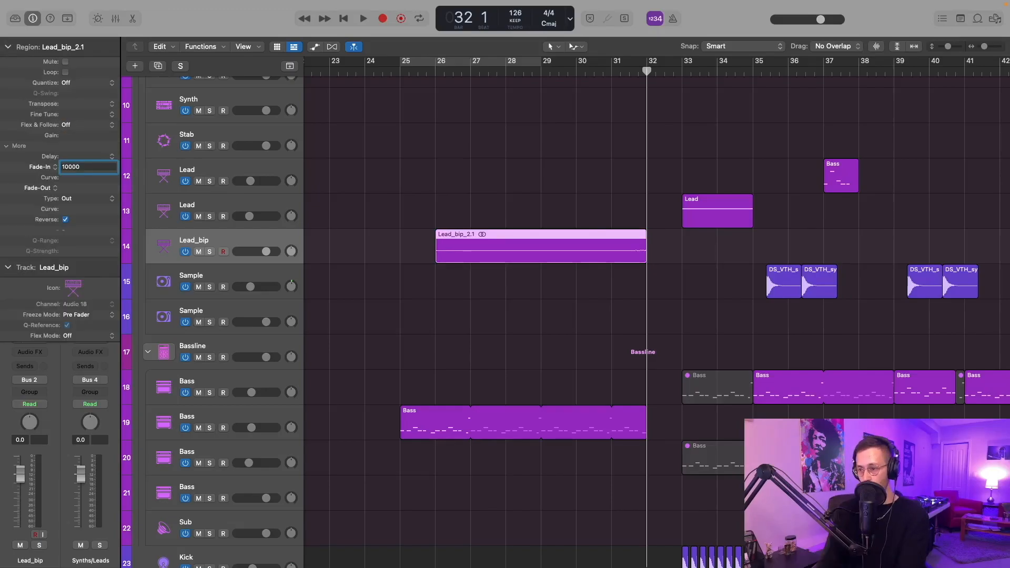
pyautogui.press('Return')
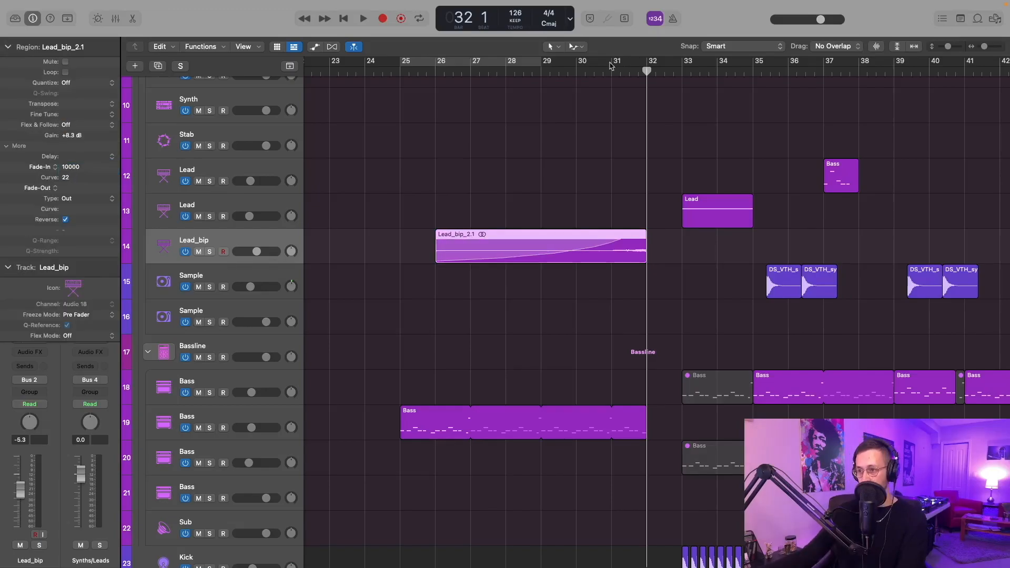
pyautogui.doubleClick(533, 70)
pyautogui.press('super+Left')
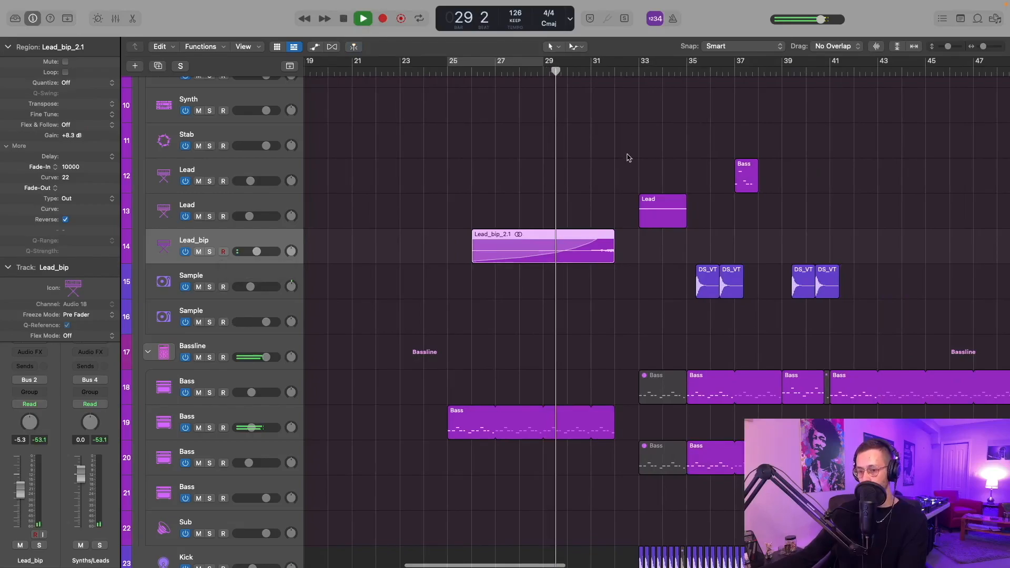
pyautogui.hscroll(3, 621, 154)
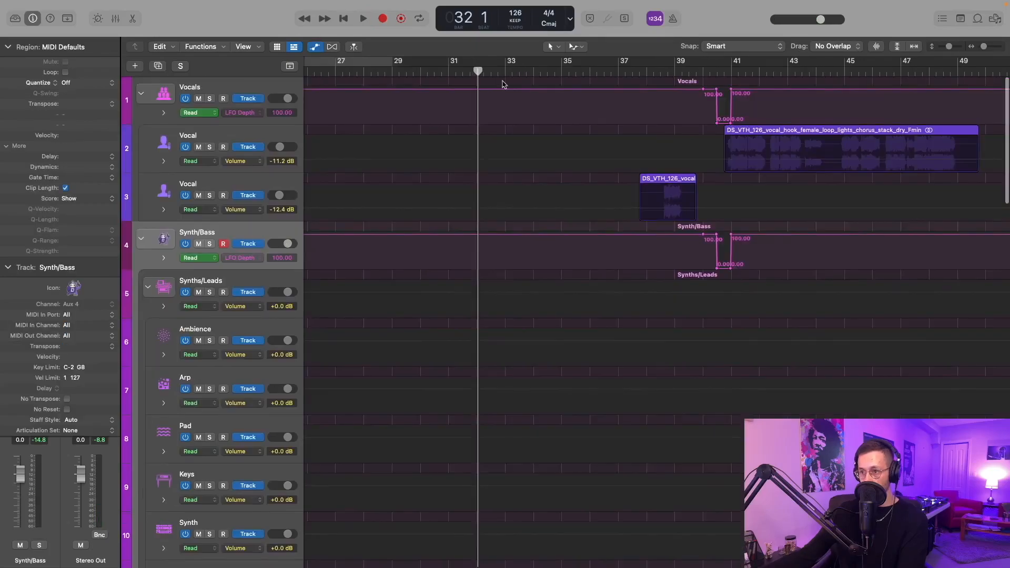
# - Automate LFO Depth on the Synth/Bass stack at 0 until just before bar 33 and 100 from there, adding a matching point on Vocals
pyautogui.click(504, 71)
pyautogui.press('super+Right')
pyautogui.press('super+Right')
pyautogui.press('super+Right')
pyautogui.press('super+Right')
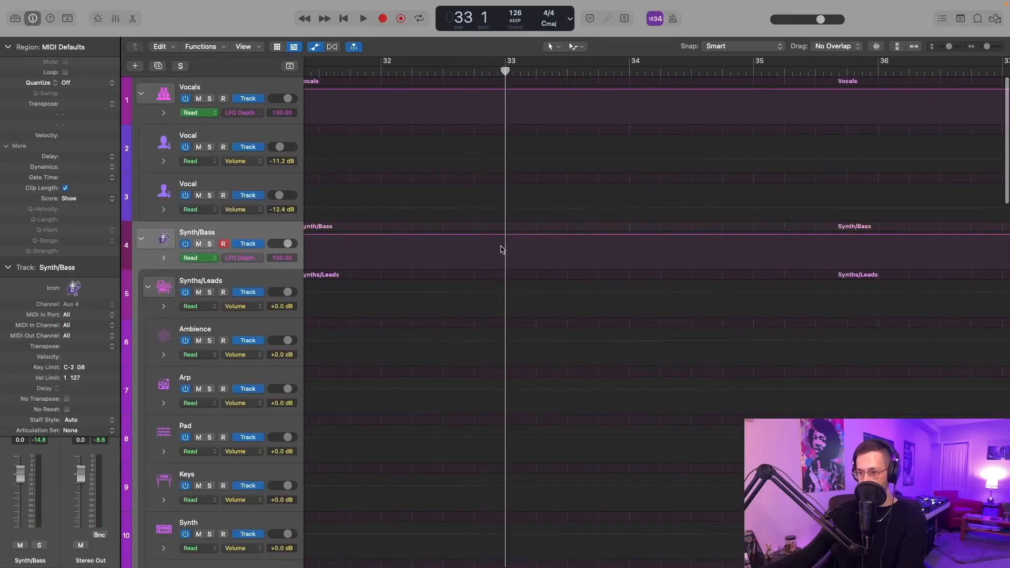
pyautogui.moveTo(500, 238); pyautogui.dragTo(495, 251)
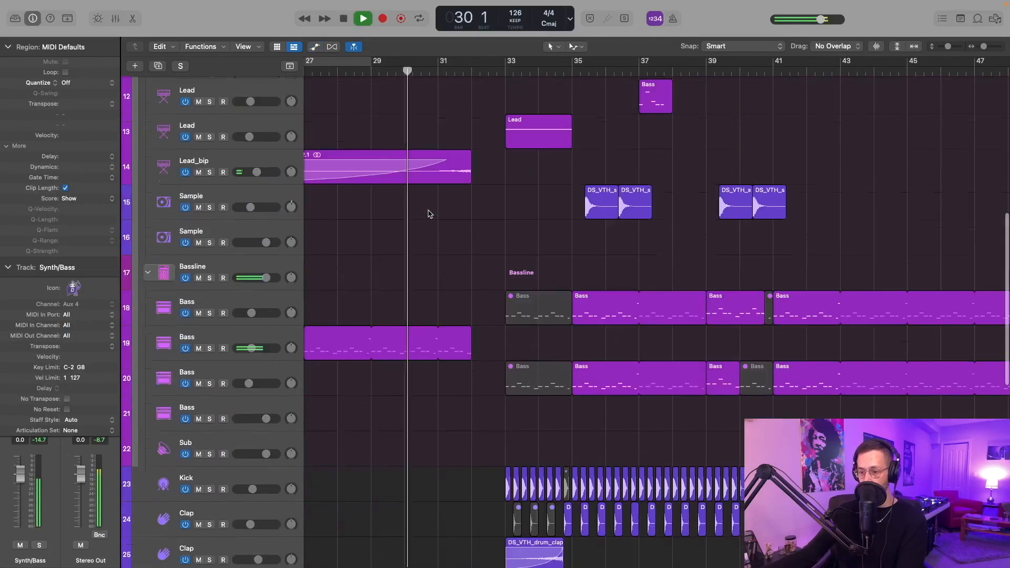
pyautogui.press('super+Left')
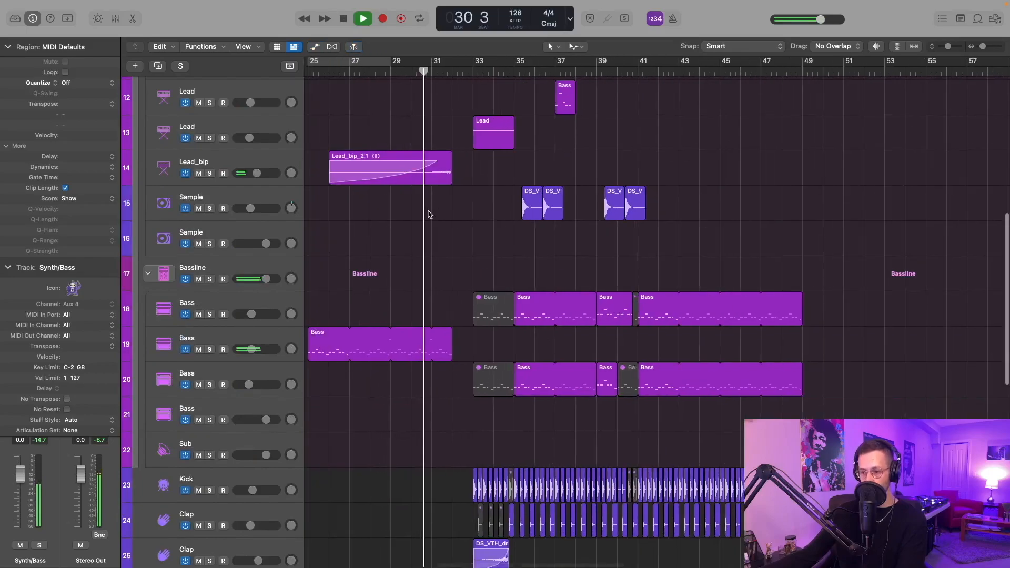
pyautogui.scroll(5, 431, 215)
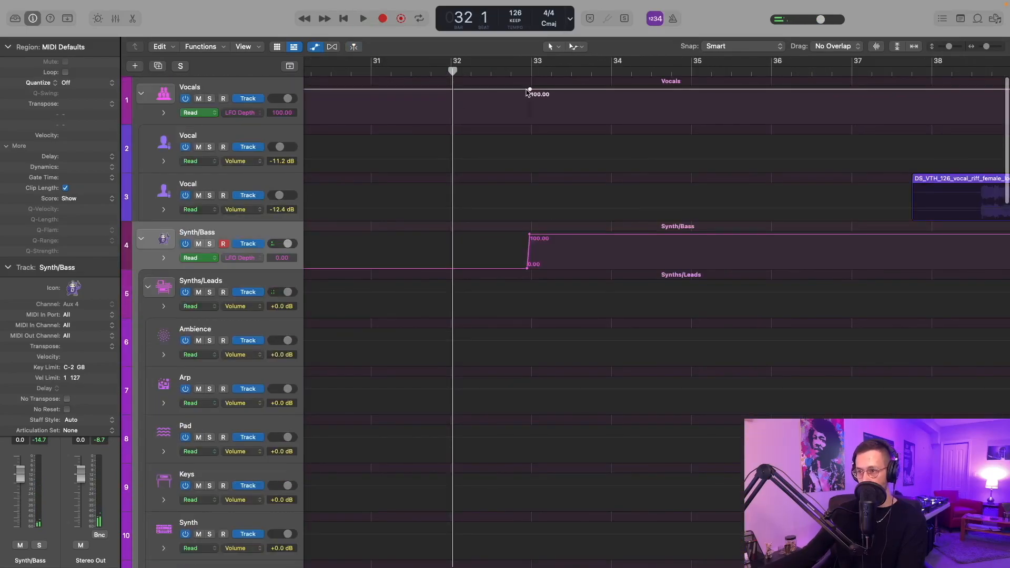
pyautogui.scroll(-10, 501, 187)
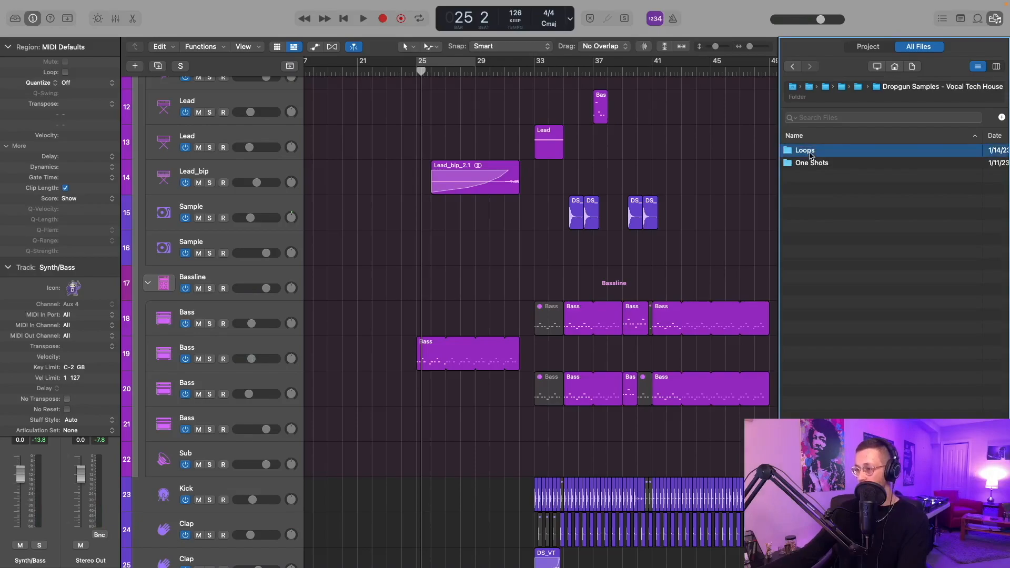
# - Open the Fill Loops folder inside the sample pack's Drum Loops and audition the 122 BPM fire, flash and follow loops
pyautogui.doubleClick(815, 151)
pyautogui.click(820, 153)
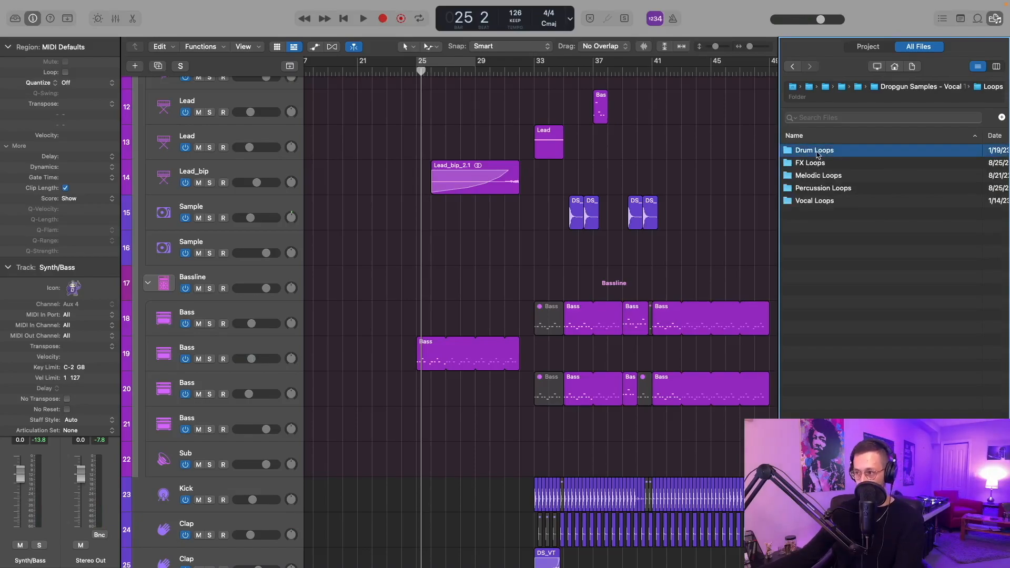
pyautogui.doubleClick(819, 152)
pyautogui.doubleClick(811, 151)
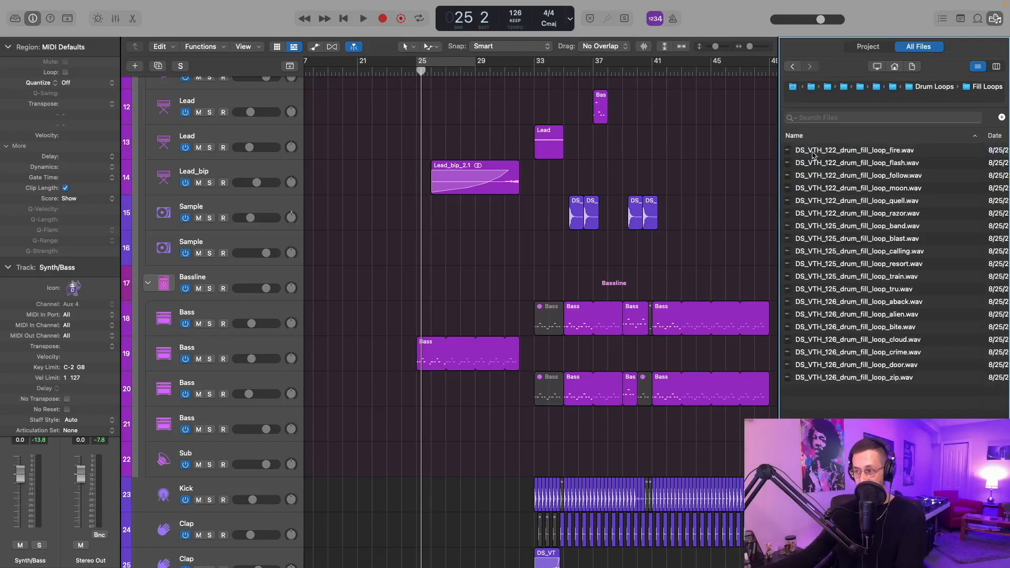
pyautogui.click(814, 151)
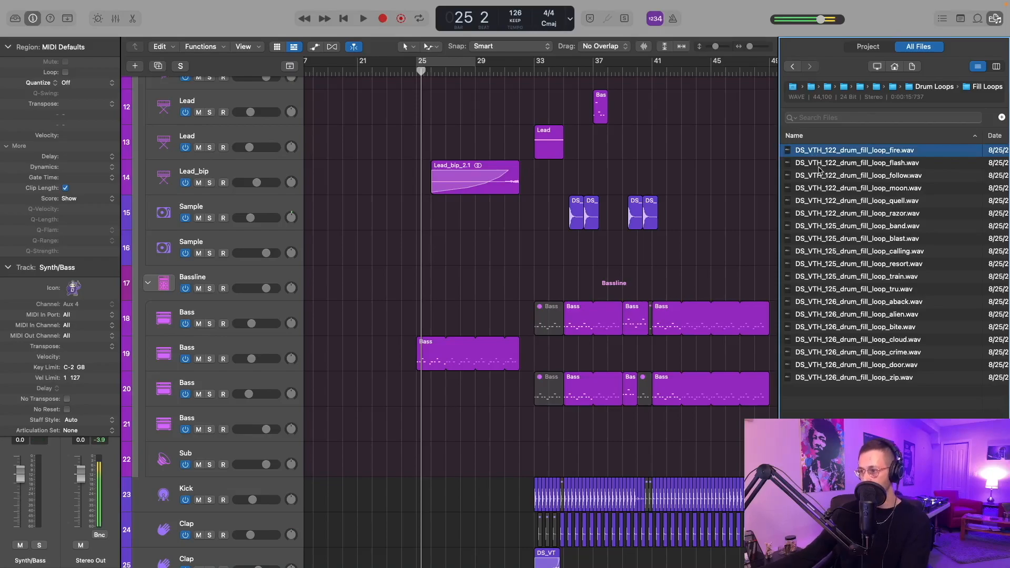
pyautogui.click(820, 167)
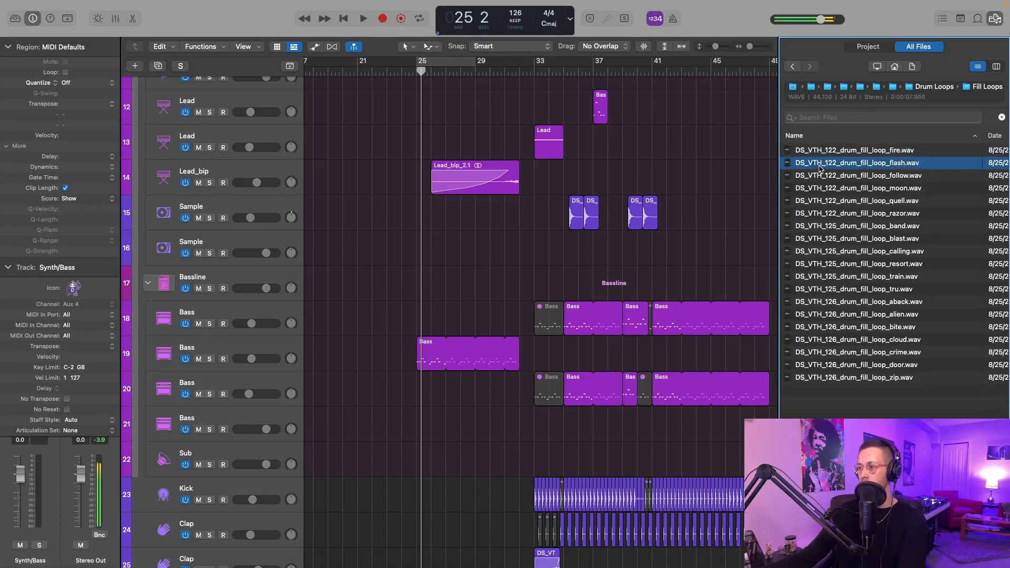
pyautogui.click(822, 173)
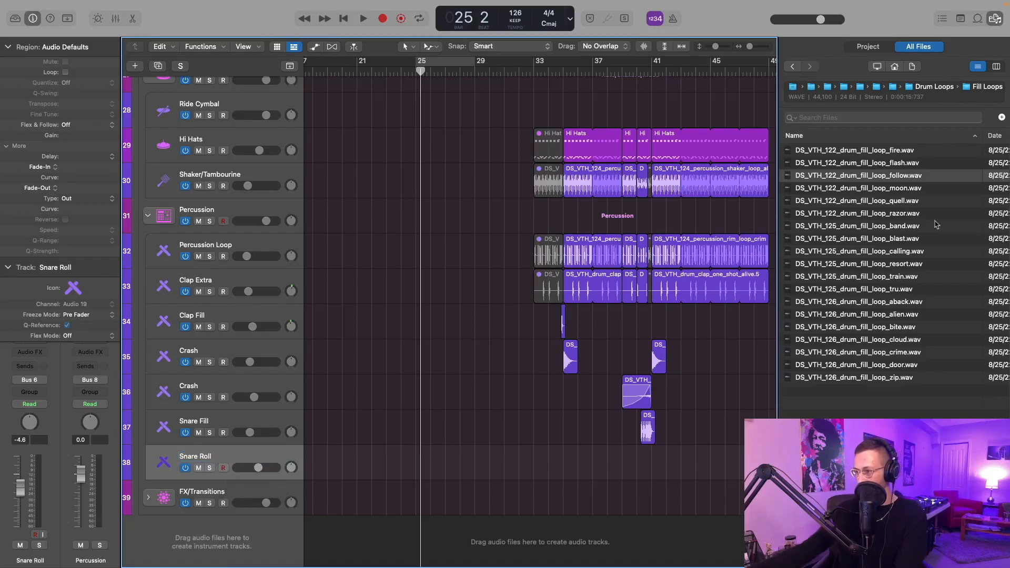
# - Place DS_VTH_122_drum_fill_loop_follow on the Snare Roll track at bar 25 and analyze its tempo with Smart Tempo
pyautogui.moveTo(863, 175); pyautogui.dragTo(419, 456)
pyautogui.doubleClick(466, 471)
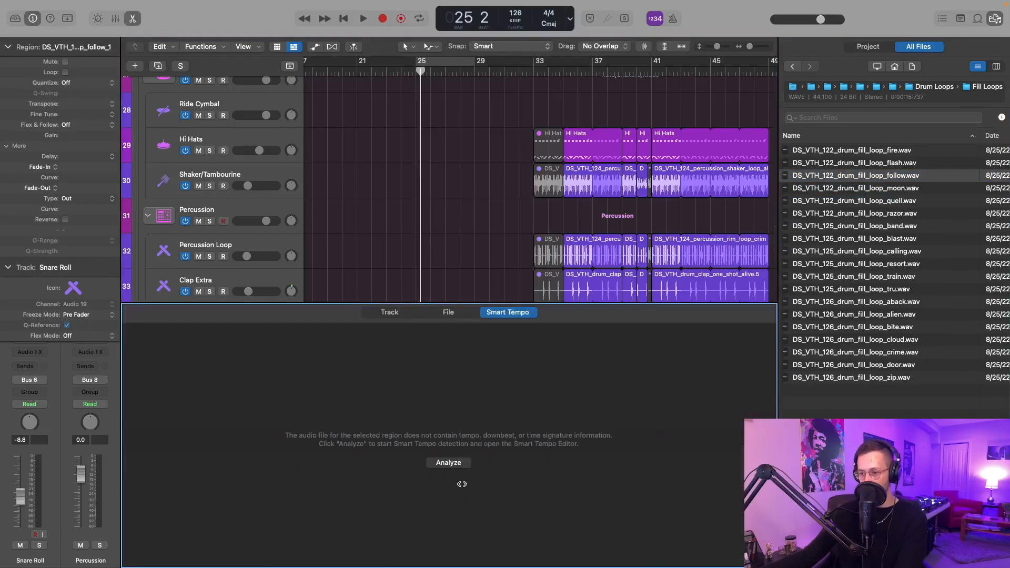
pyautogui.click(448, 463)
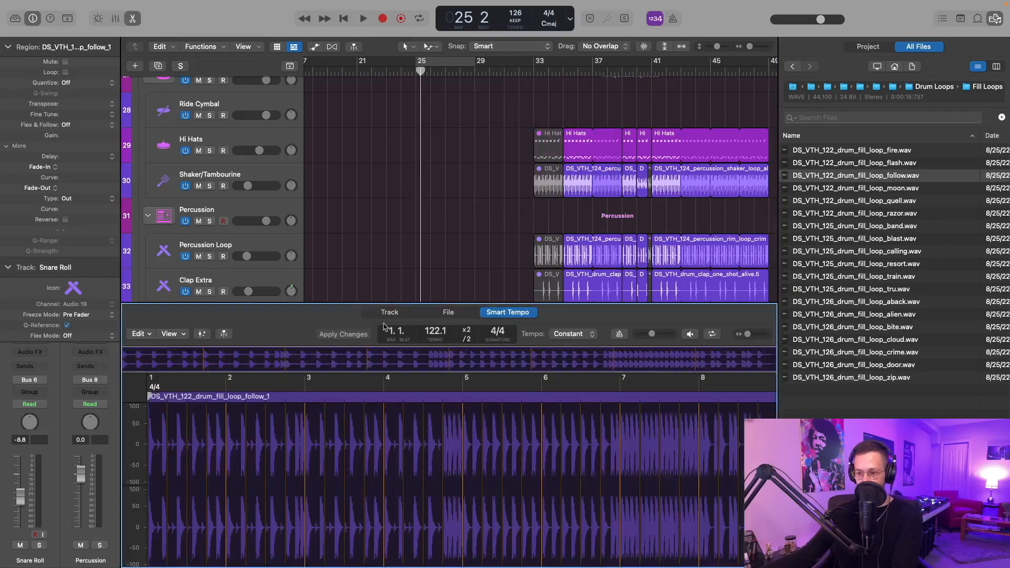
pyautogui.press('e')
# - Quantize the Snare Roll loop to 1/16 Swing B with Flex & Follow on and the Rhythmic flex mode
pyautogui.click(87, 83)
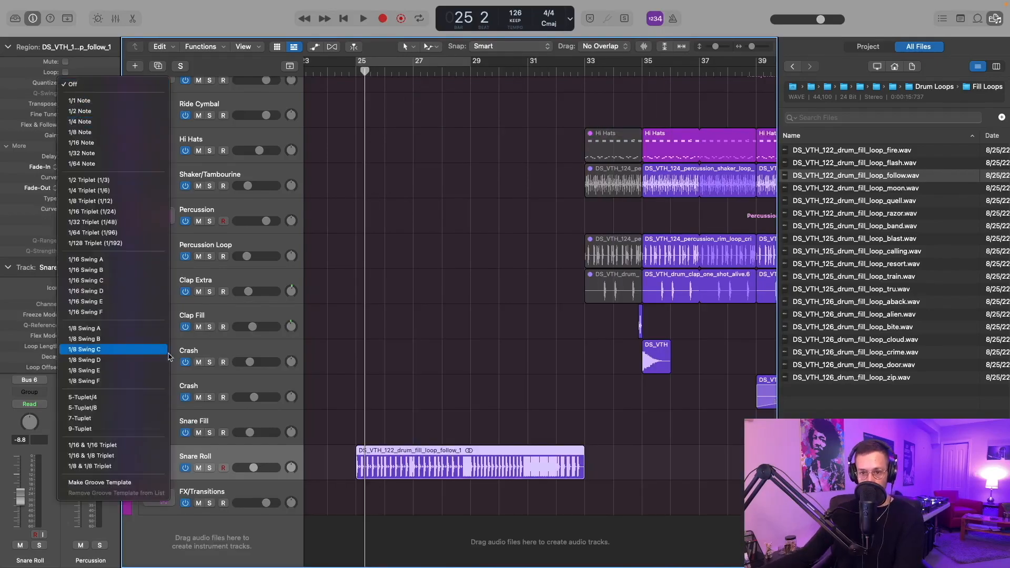
pyautogui.click(110, 270)
pyautogui.press('super+Right')
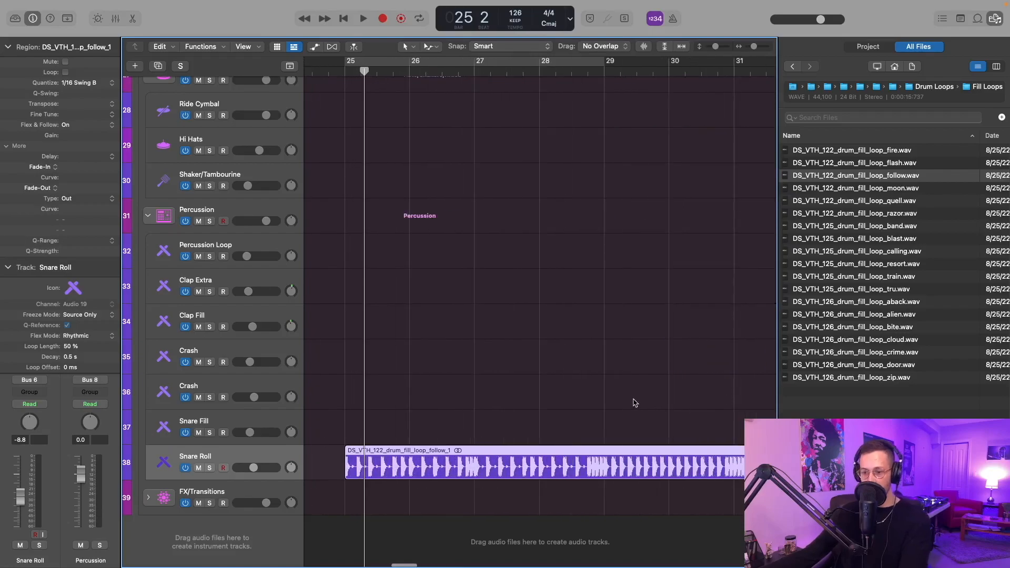
# - Solo and play the snare roll from bar 25, then unsolo it and set its track volume to -11.8 dB
pyautogui.hotkey('ctrl', 's')
pyautogui.press('space')
pyautogui.press('super+Left')
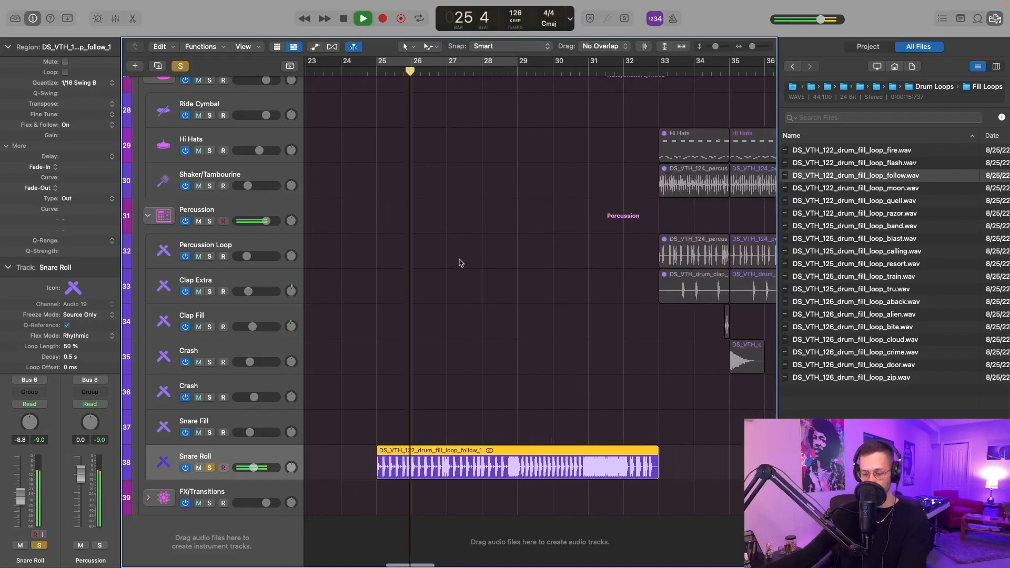
pyautogui.press('super+Left')
pyautogui.press('super+Right')
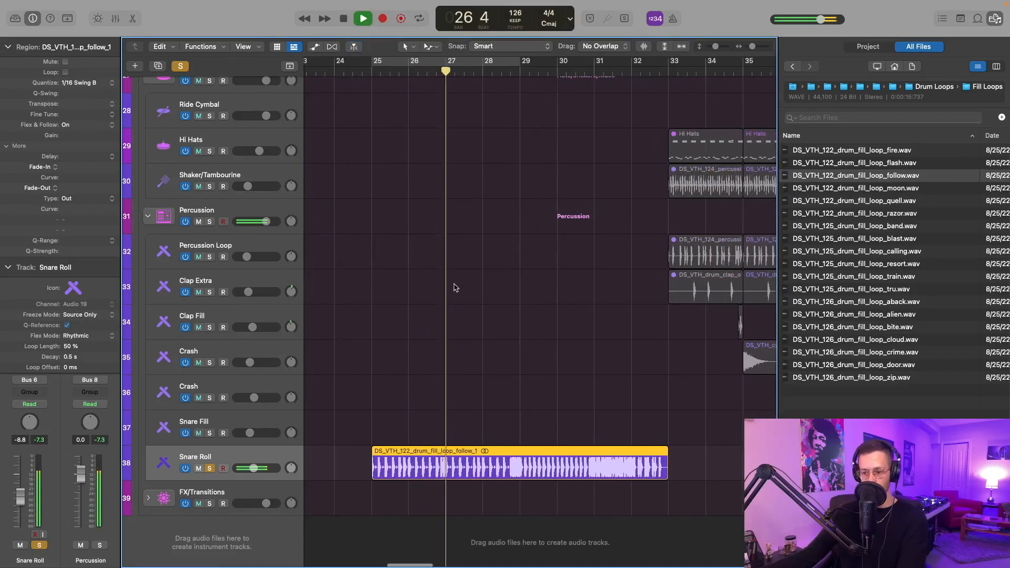
pyautogui.press('super+Left')
pyautogui.press('space')
pyautogui.hotkey('ctrl', 's')
pyautogui.press('super+Left')
pyautogui.press('super+Left')
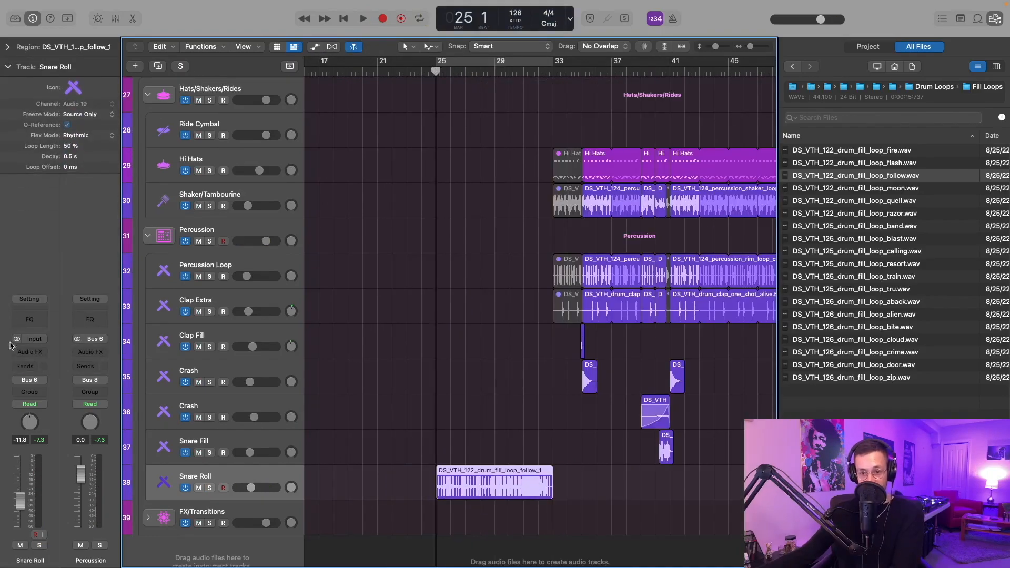
# - Add a Channel EQ to Snare Roll with a 110 Hz, 48 dB/Oct low cut and automate its high cut rising from 422 Hz at bar 25 to 20000 Hz
pyautogui.click(30, 319)
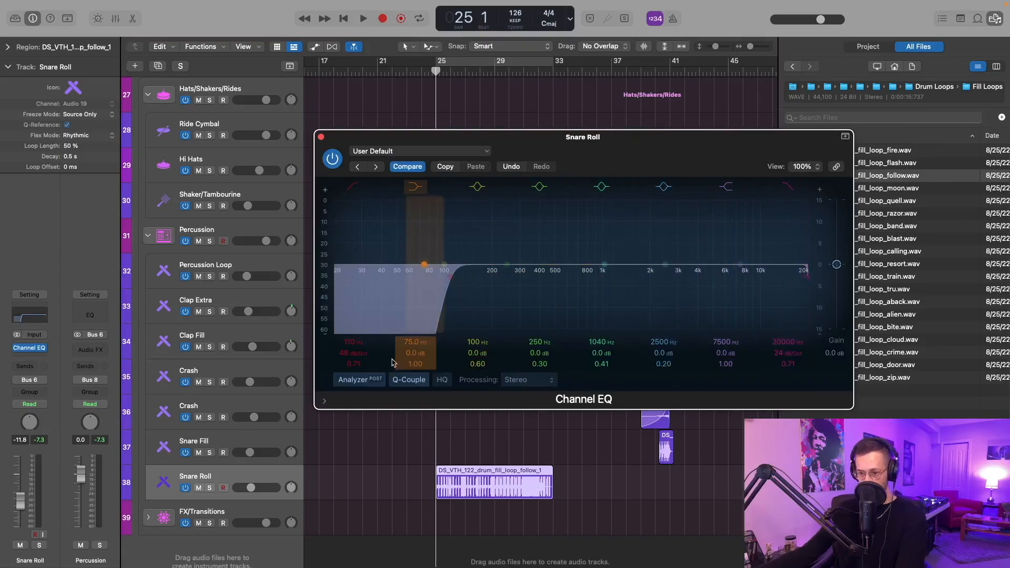
pyautogui.press('a')
pyautogui.click(519, 483)
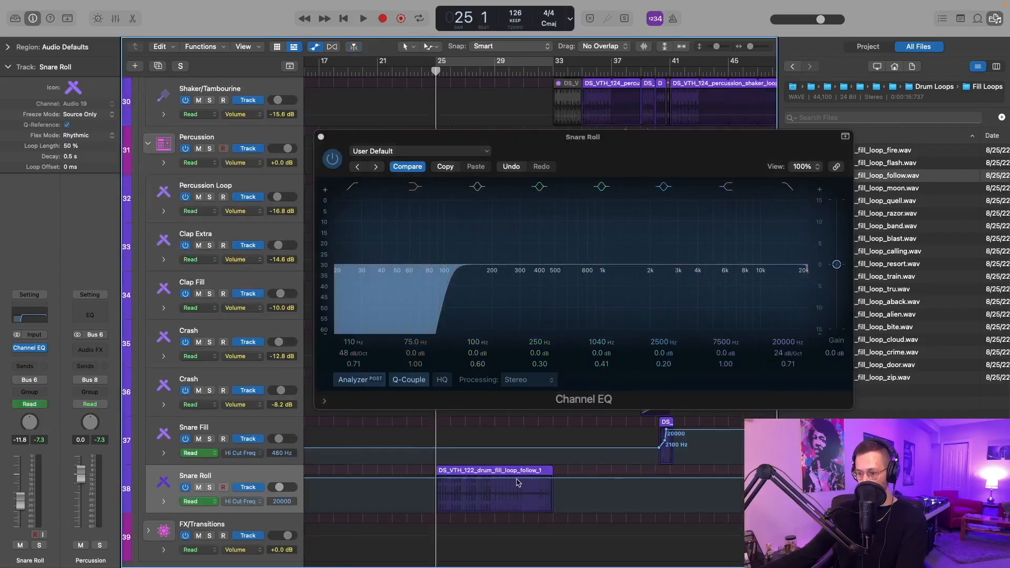
pyautogui.moveTo(434, 482); pyautogui.dragTo(468, 500)
pyautogui.press('space')
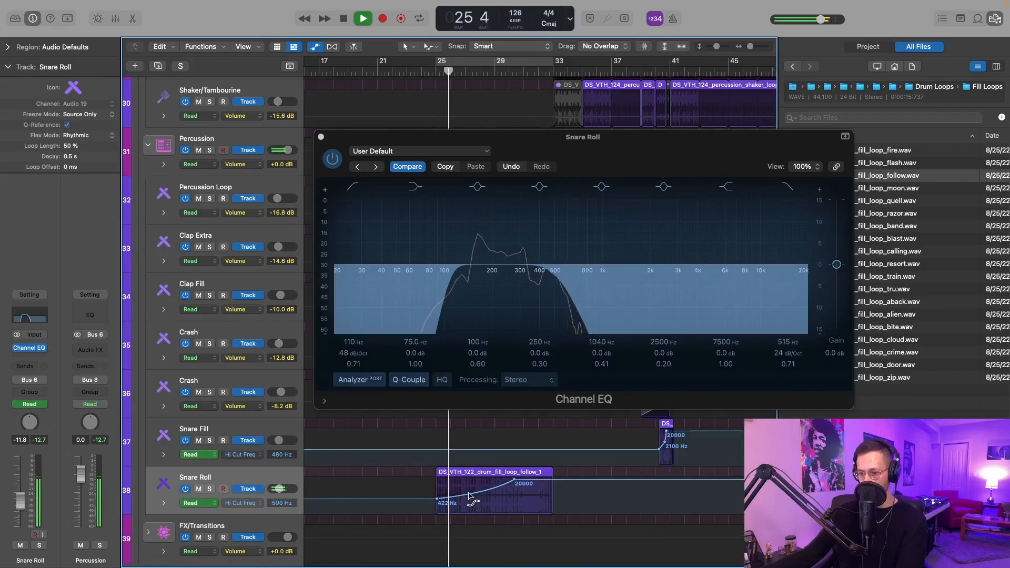
pyautogui.click(458, 498)
# - Set the Snare Roll EQ's low cut to 132 Hz, cut 2.0 dB at 172 Hz and 1.8 dB at 310 Hz, and hide the plug-in and automation
pyautogui.scroll(-1, 368, 482)
pyautogui.moveTo(451, 278); pyautogui.dragTo(457, 287)
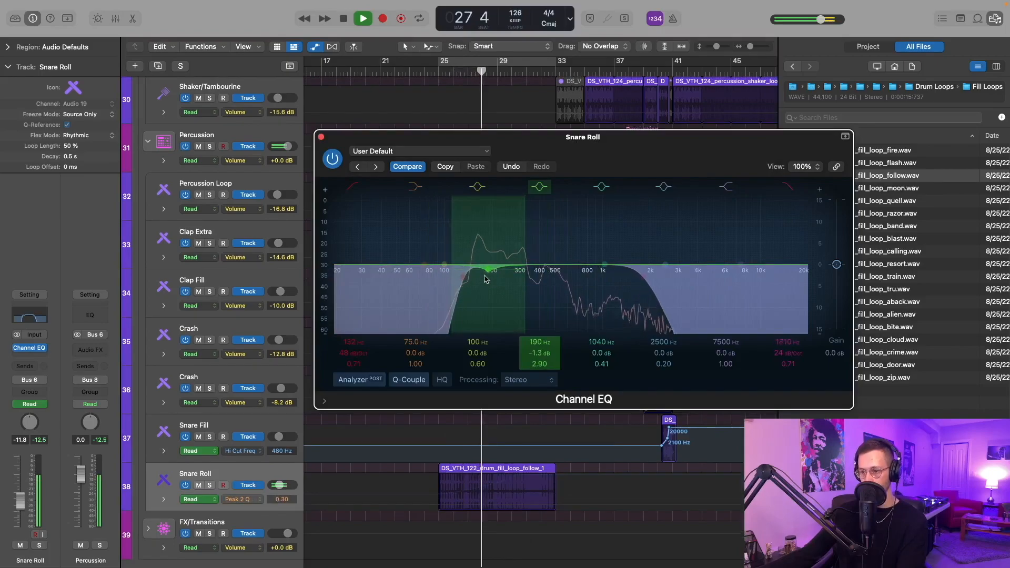
pyautogui.moveTo(481, 276); pyautogui.dragTo(499, 274)
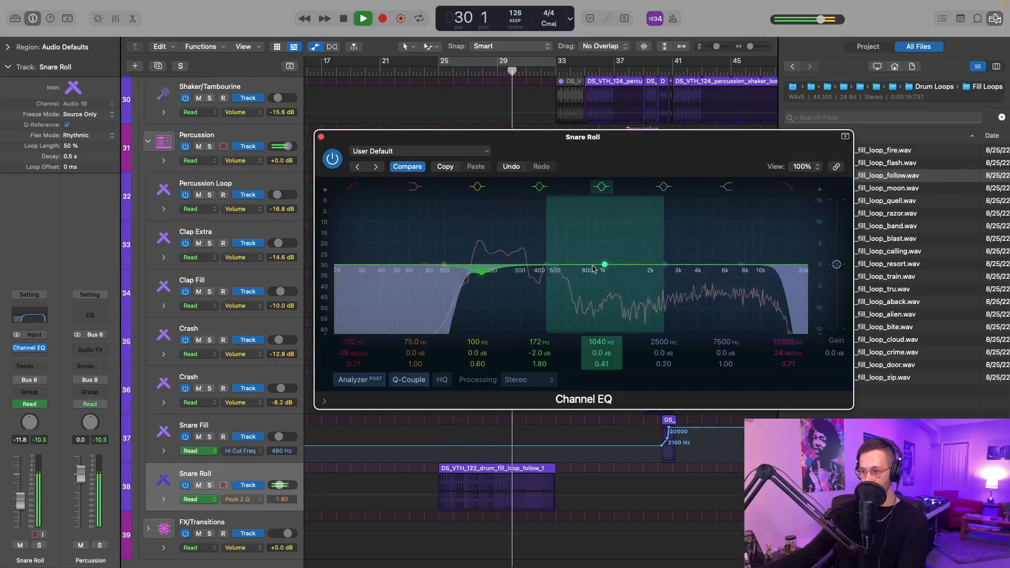
pyautogui.moveTo(602, 265); pyautogui.dragTo(522, 276)
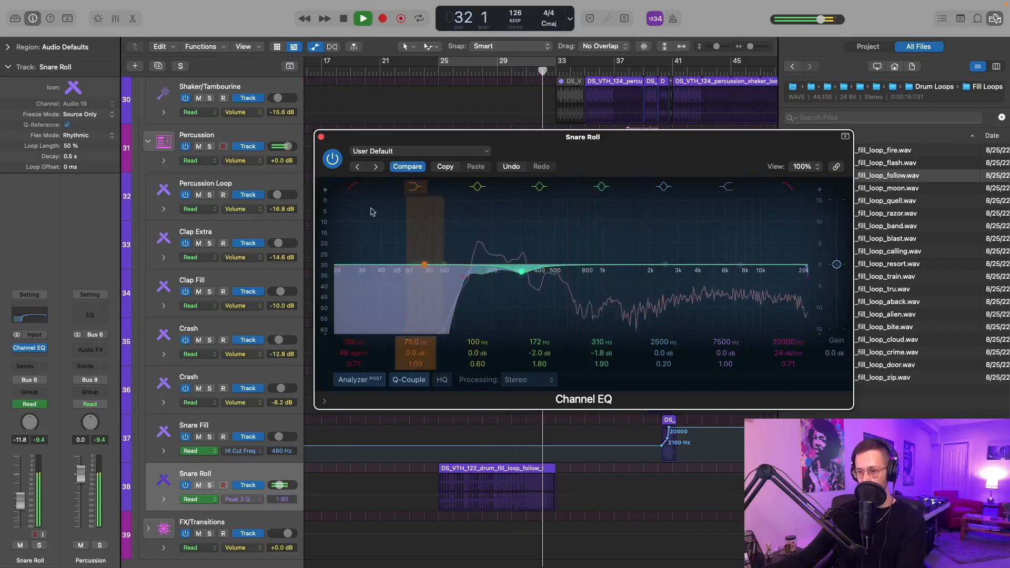
pyautogui.press('v')
pyautogui.press('a')
# - Listen to the transition from the snare roll into the false drop and main drop through bar 36
pyautogui.scroll(4, 597, 243)
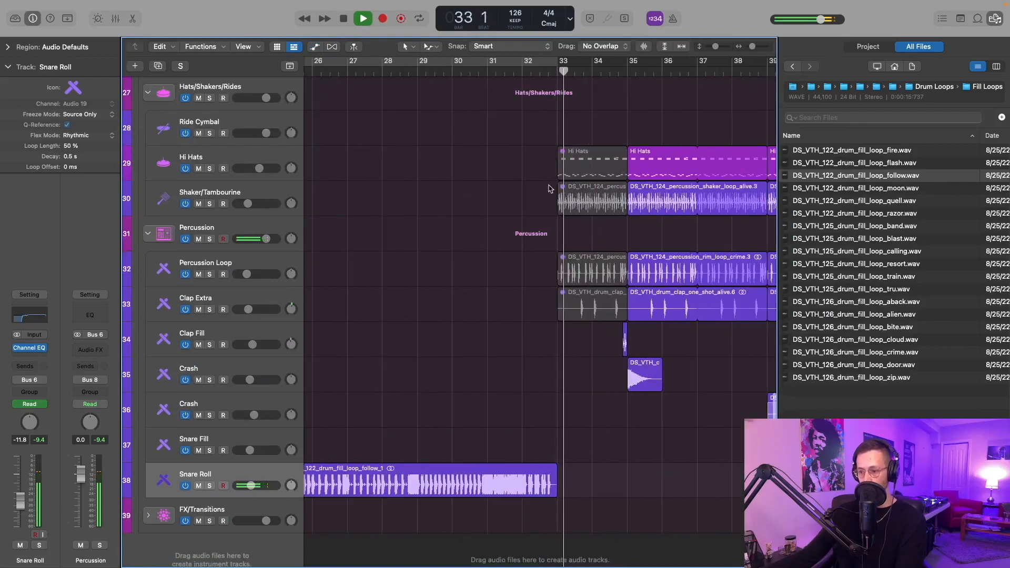
pyautogui.scroll(-6, 528, 177)
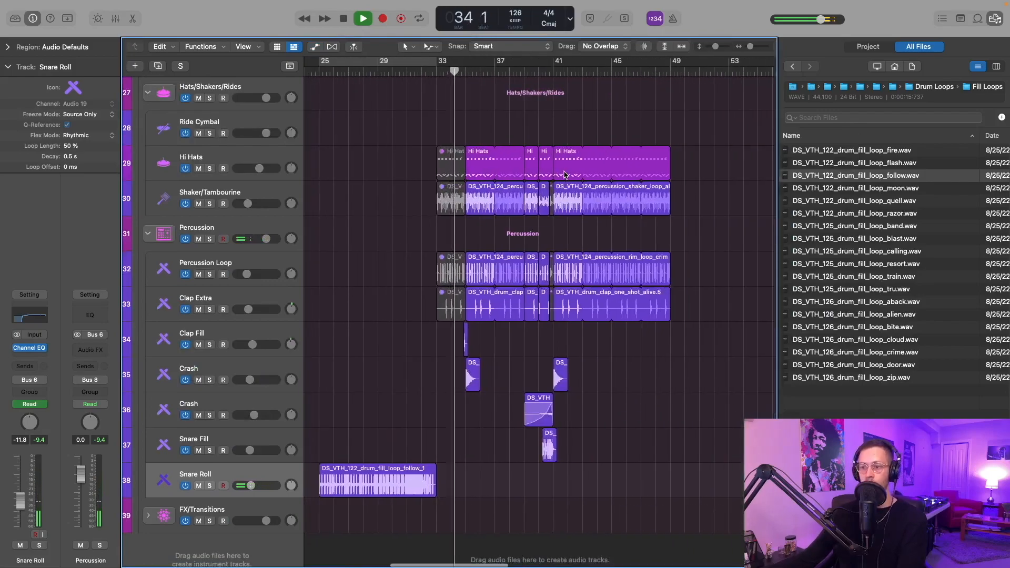
pyautogui.scroll(3, 564, 171)
pyautogui.hscroll(-4, 565, 173)
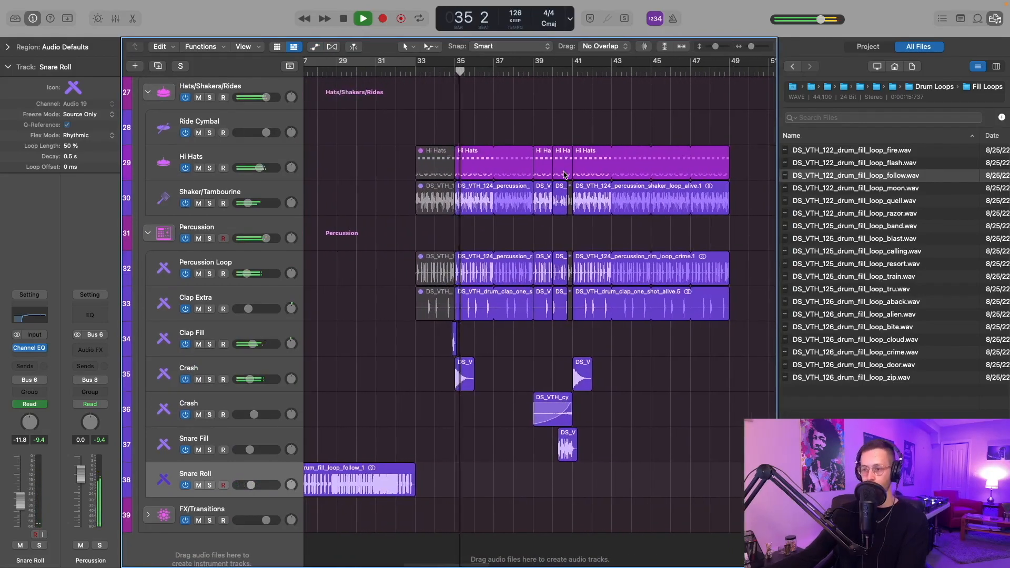
pyautogui.scroll(-4, 565, 173)
pyautogui.scroll(3, 492, 190)
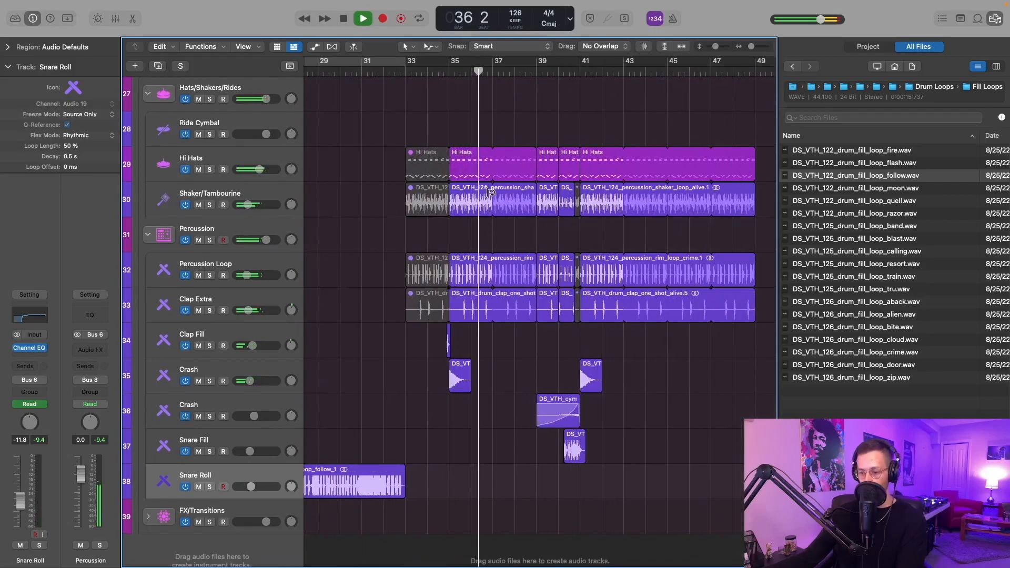
# - Audition the female harmonies and pitched vocal loops in the Lights folder of Vocal Loops
pyautogui.scroll(4, 488, 195)
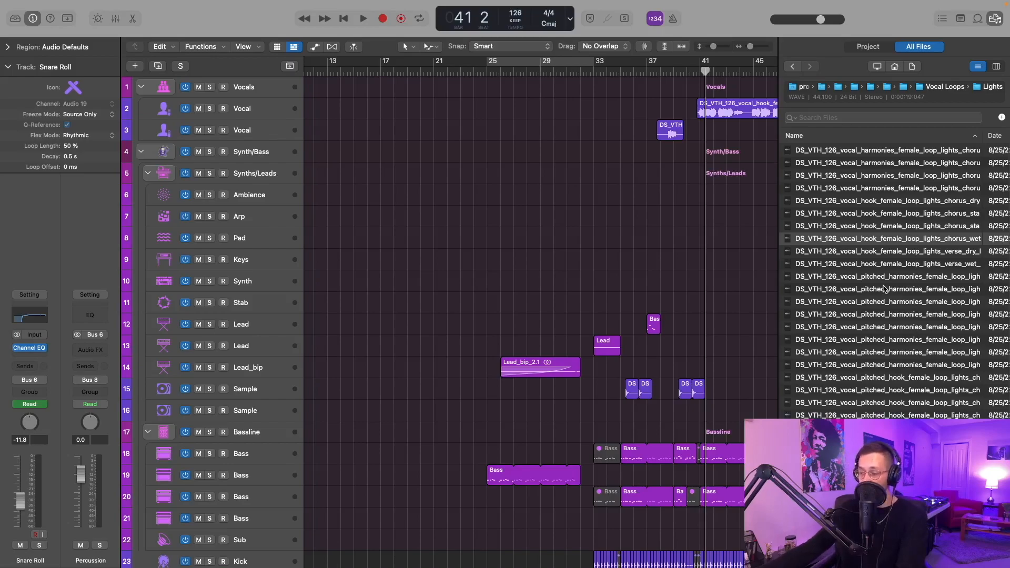
pyautogui.click(888, 281)
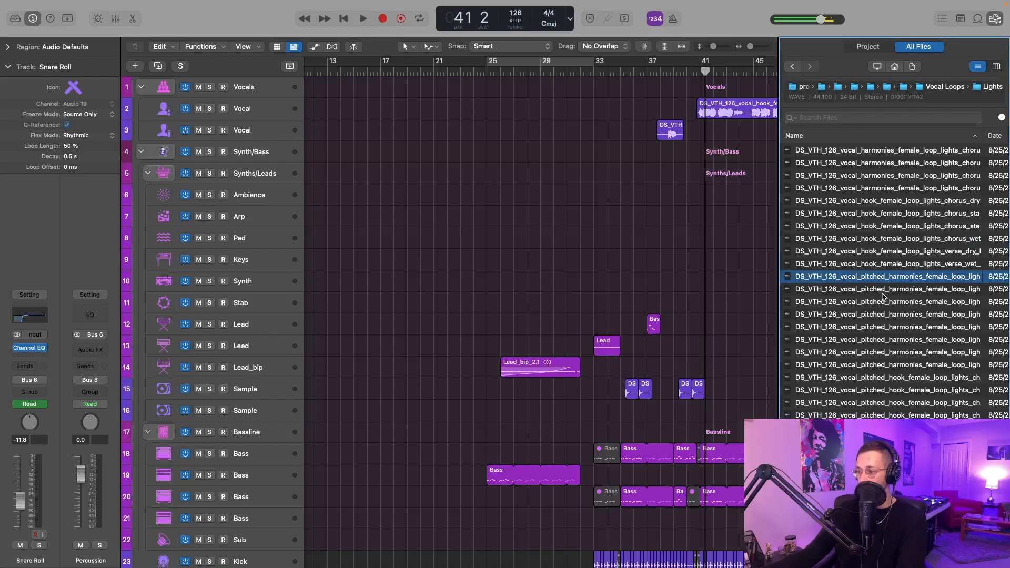
pyautogui.click(875, 331)
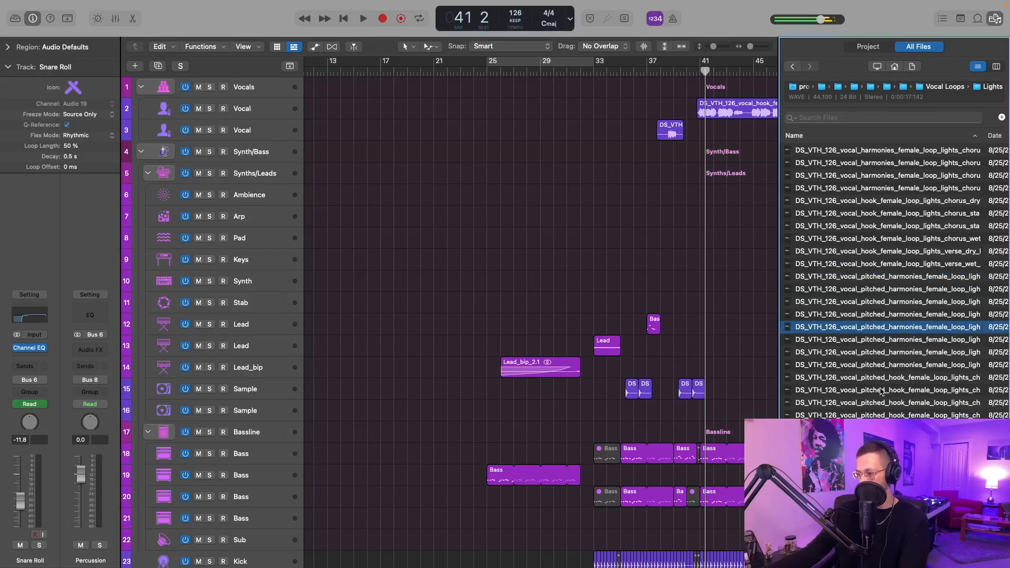
pyautogui.click(882, 392)
pyautogui.click(860, 179)
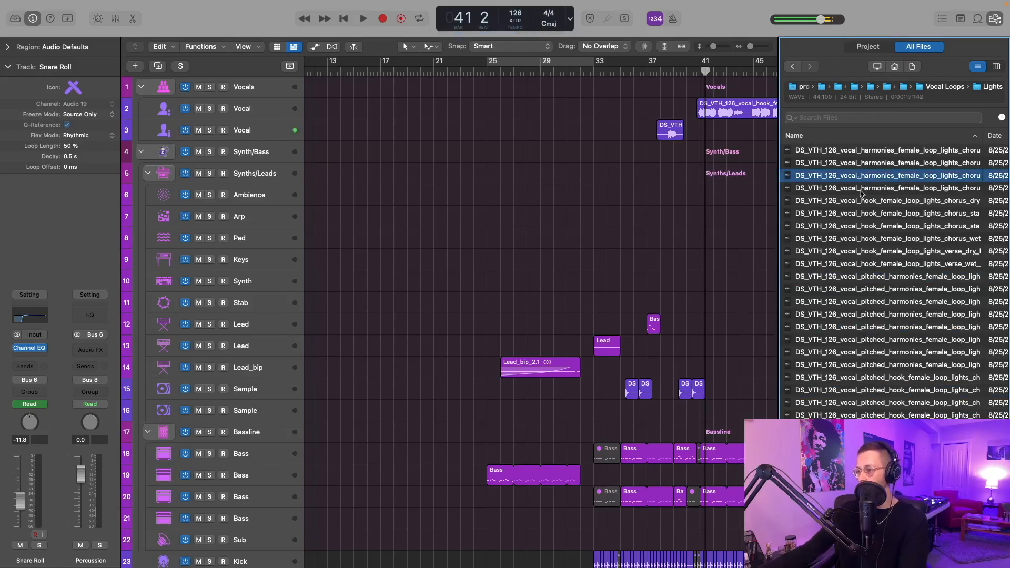
pyautogui.click(863, 291)
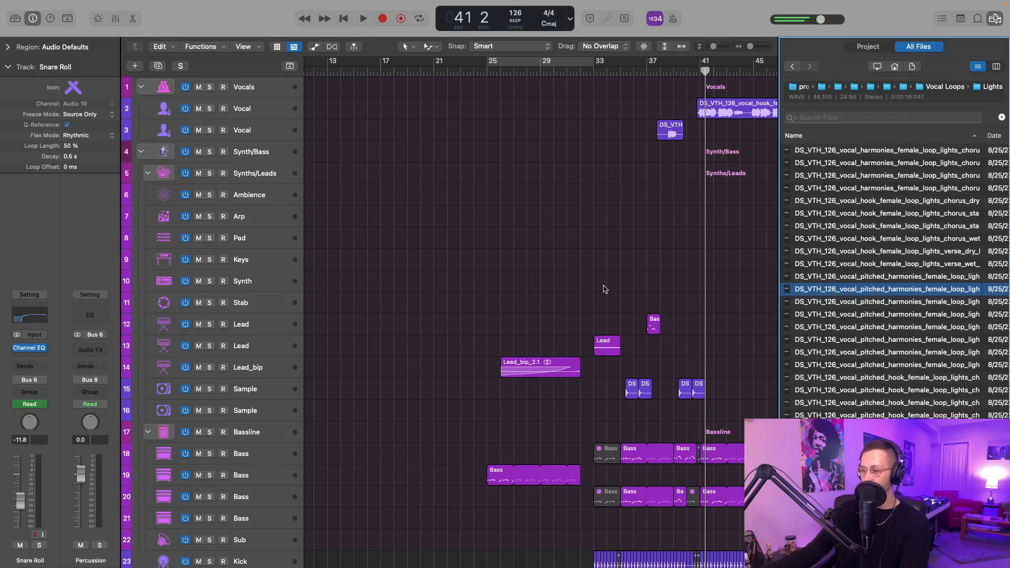
# - Add a new Vocal track and place the pitched harmonies female loop (formant low double wet) on it, starting just before bar 25
pyautogui.click(257, 105)
pyautogui.press('super+d')
pyautogui.moveTo(901, 290); pyautogui.dragTo(452, 138)
pyautogui.click(498, 208)
pyautogui.scroll(3, 499, 207)
pyautogui.scroll(3, 469, 79)
# - Play the build-up from just before bar 24 into the drop and set the new Vocal track's volume to -12.2 dB
pyautogui.click(393, 73)
pyautogui.press('space')
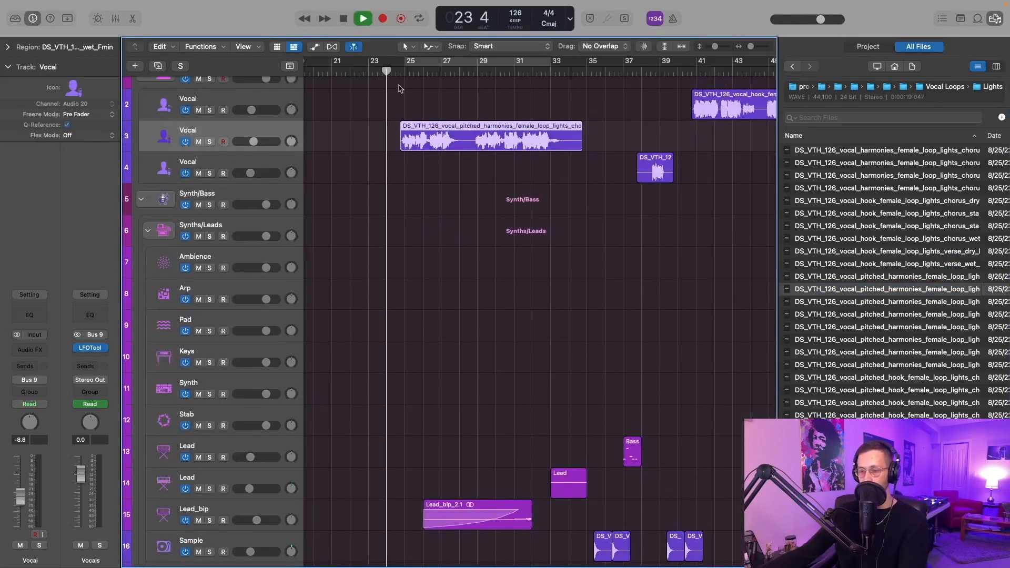
pyautogui.scroll(-2, 441, 182)
pyautogui.scroll(2, 450, 188)
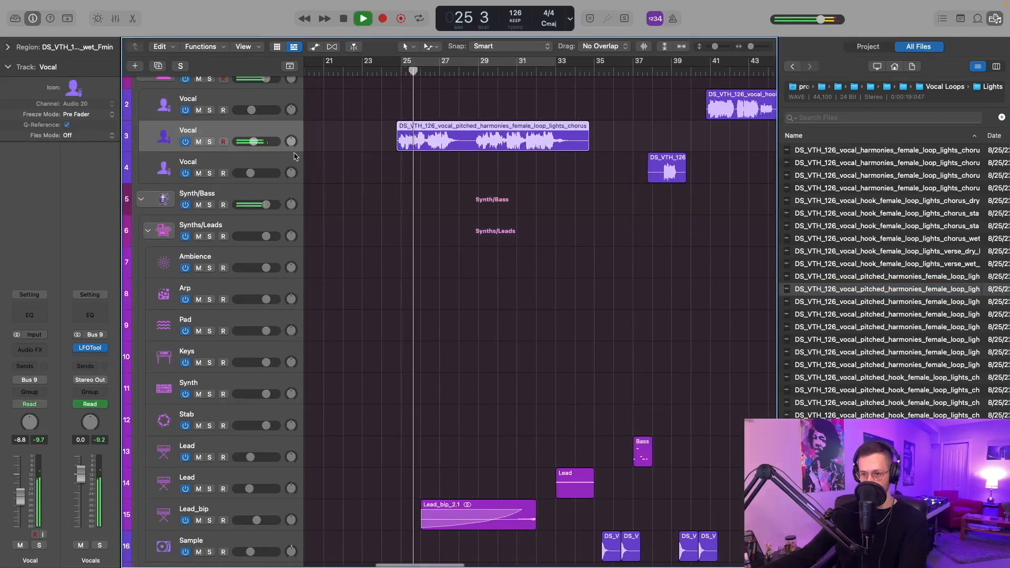
pyautogui.moveTo(263, 149); pyautogui.dragTo(258, 150)
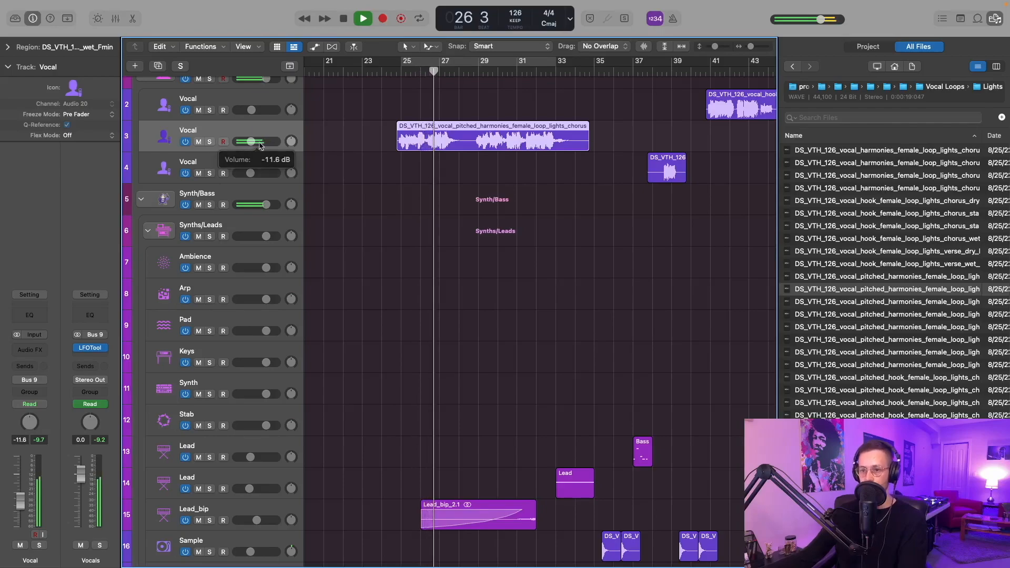
pyautogui.scroll(-2, 374, 154)
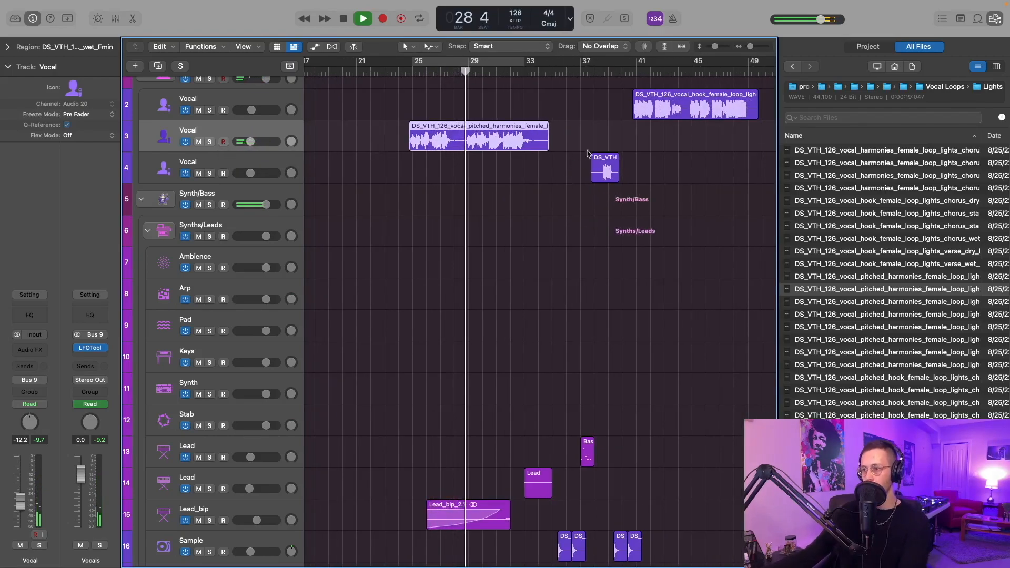
pyautogui.scroll(2, 587, 154)
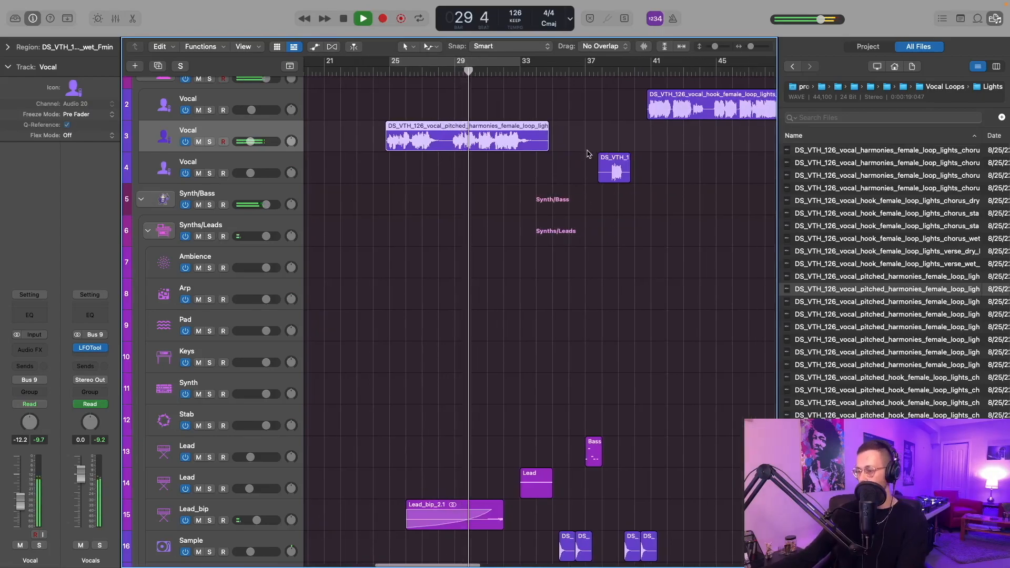
pyautogui.scroll(3, 588, 153)
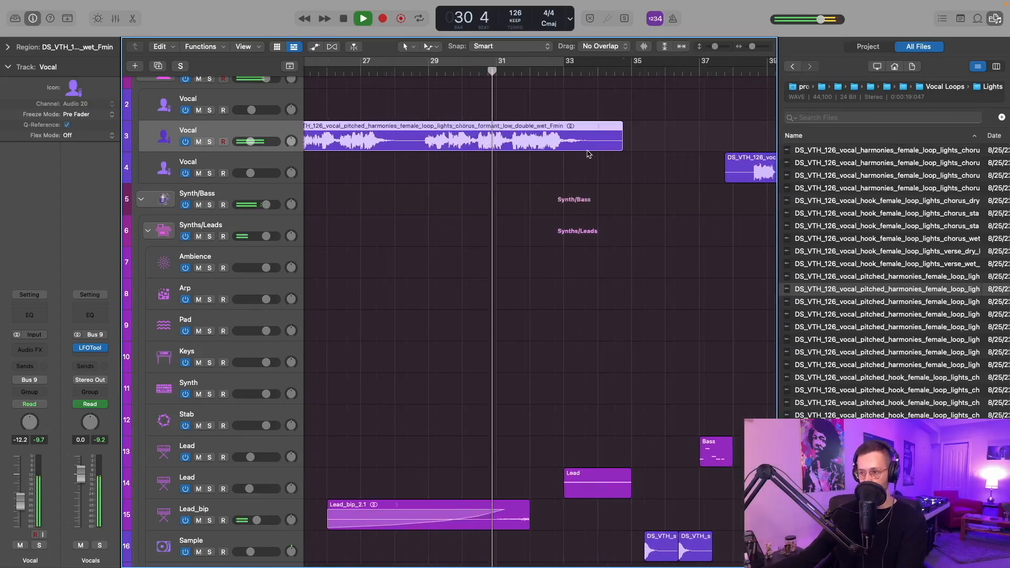
pyautogui.scroll(-3, 588, 153)
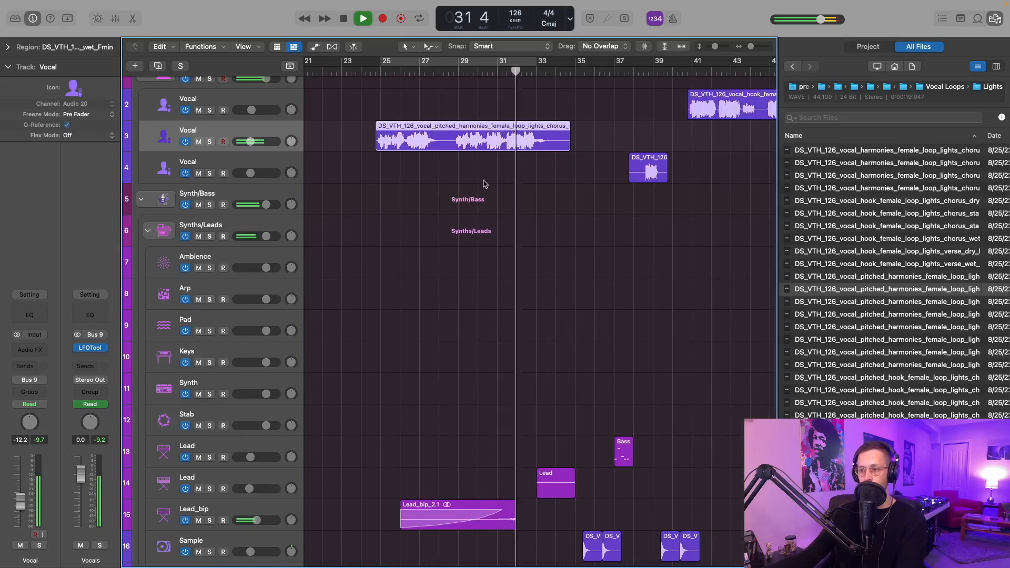
pyautogui.scroll(3, 481, 181)
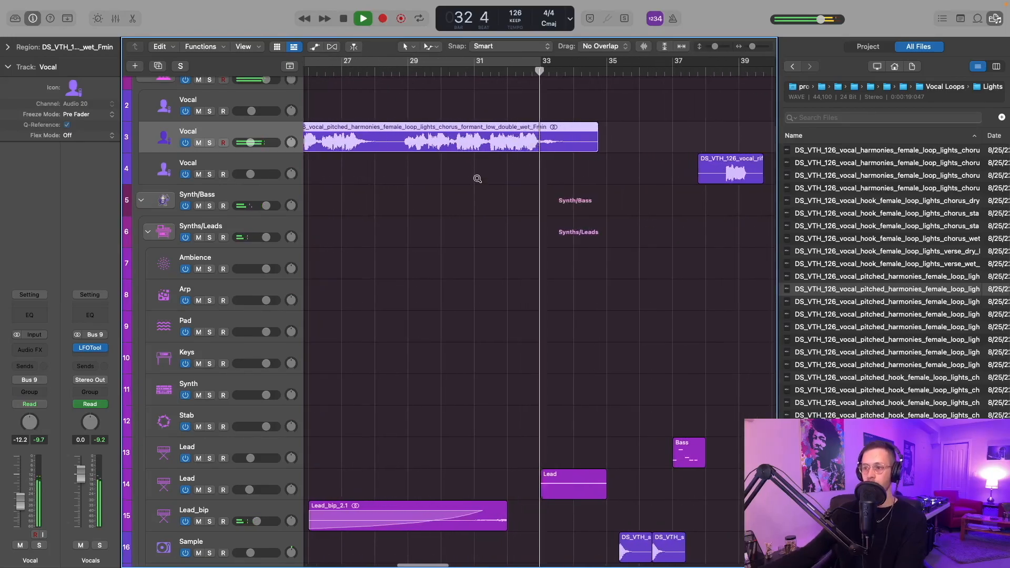
pyautogui.scroll(-3, 477, 179)
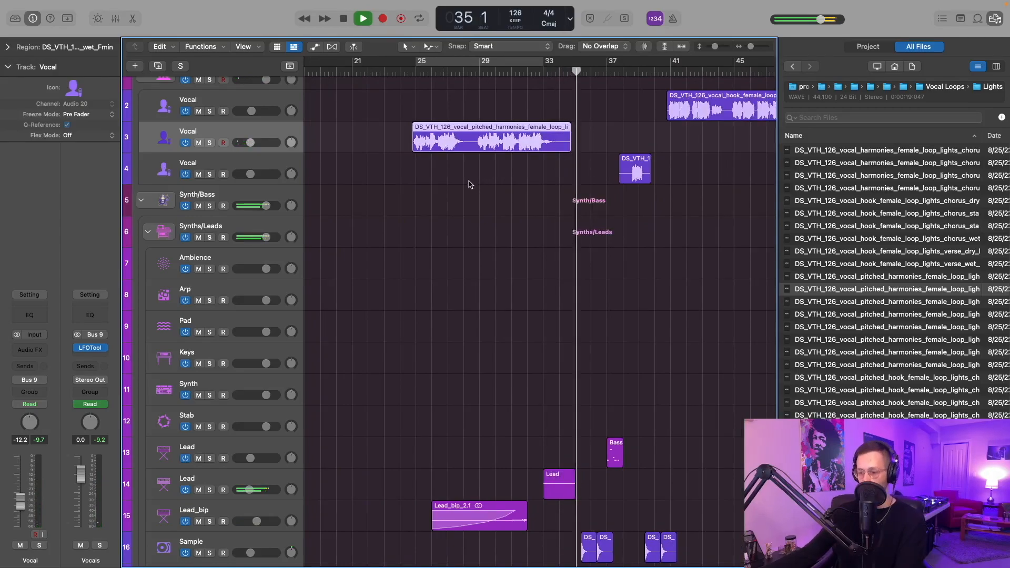
# - Audition tonal, laser and white noise risers in the Risers folder of FX One Shots
pyautogui.scroll(-10, 470, 185)
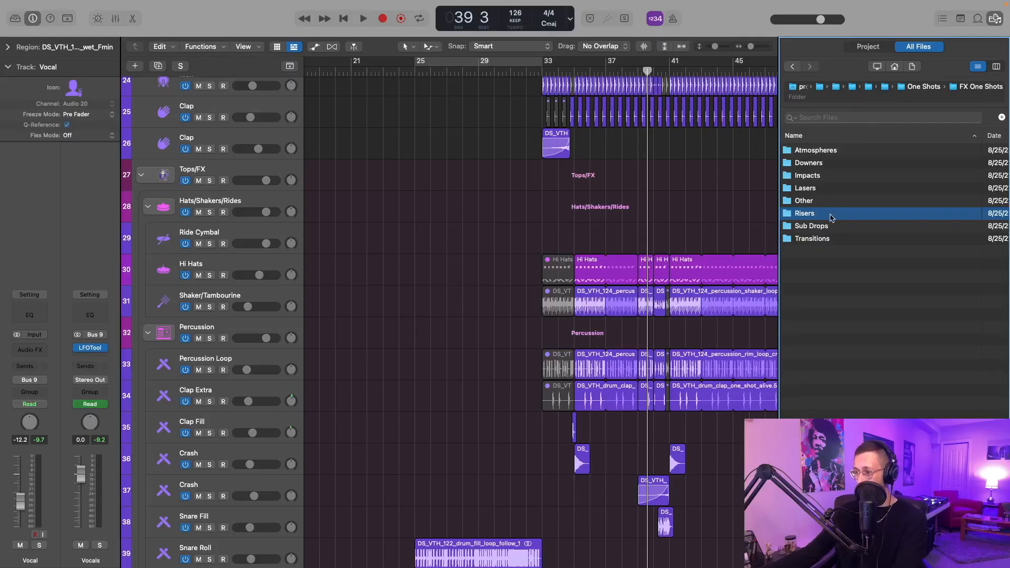
pyautogui.doubleClick(832, 217)
pyautogui.click(836, 151)
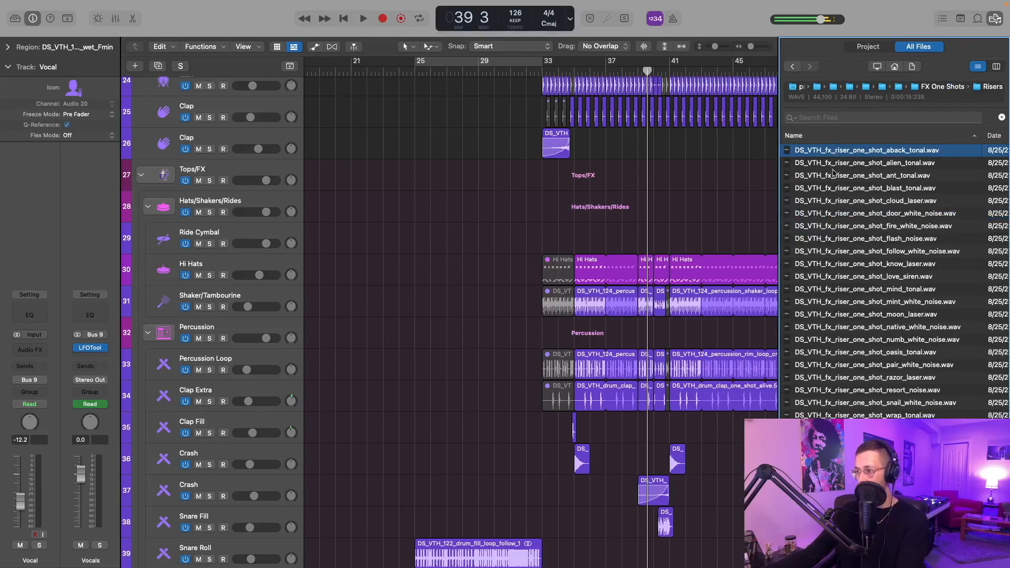
pyautogui.click(835, 175)
pyautogui.click(838, 188)
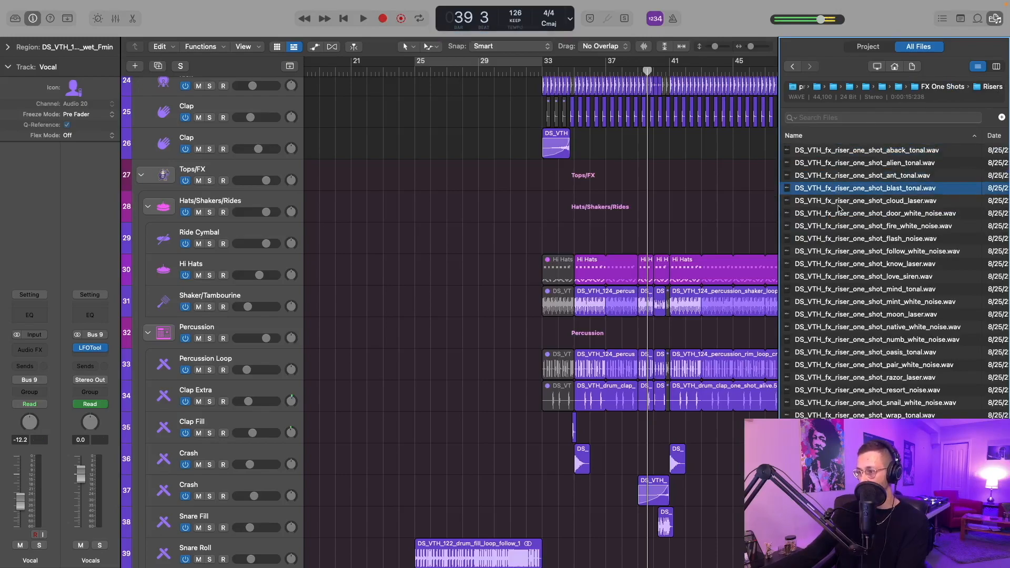
pyautogui.click(839, 204)
pyautogui.click(849, 214)
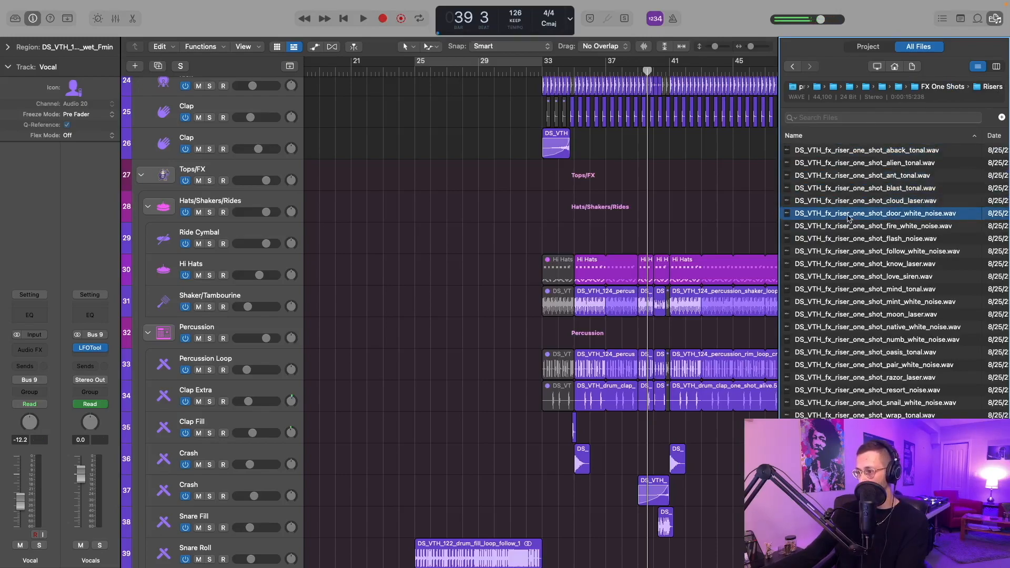
pyautogui.click(853, 230)
# - Place DS_VTH_fx_riser_one_shot_fire_white_noise on the first FX track at bar 25 and shorten it to end at bar 32
pyautogui.scroll(-5, 748, 233)
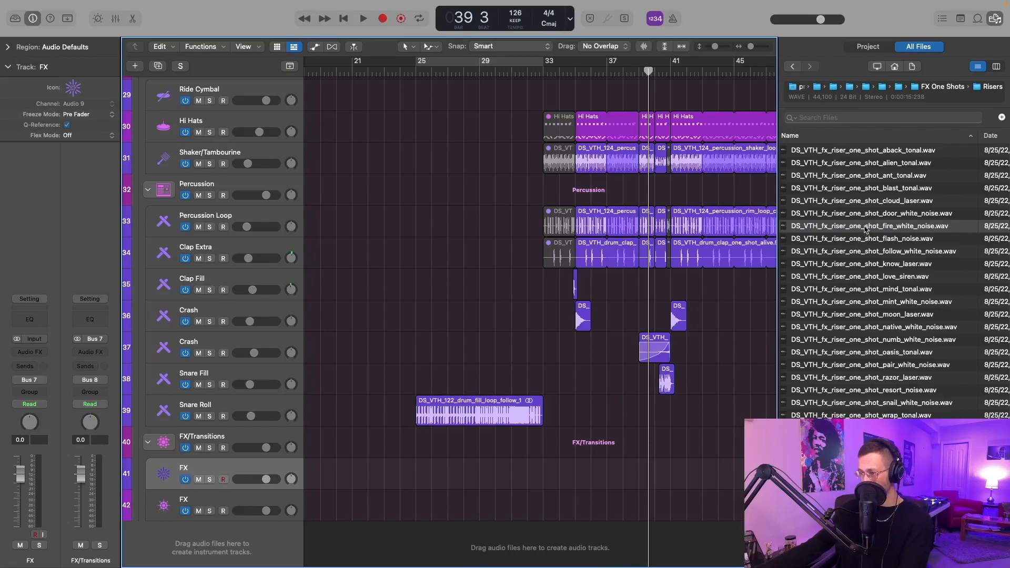
pyautogui.moveTo(865, 230); pyautogui.dragTo(535, 445)
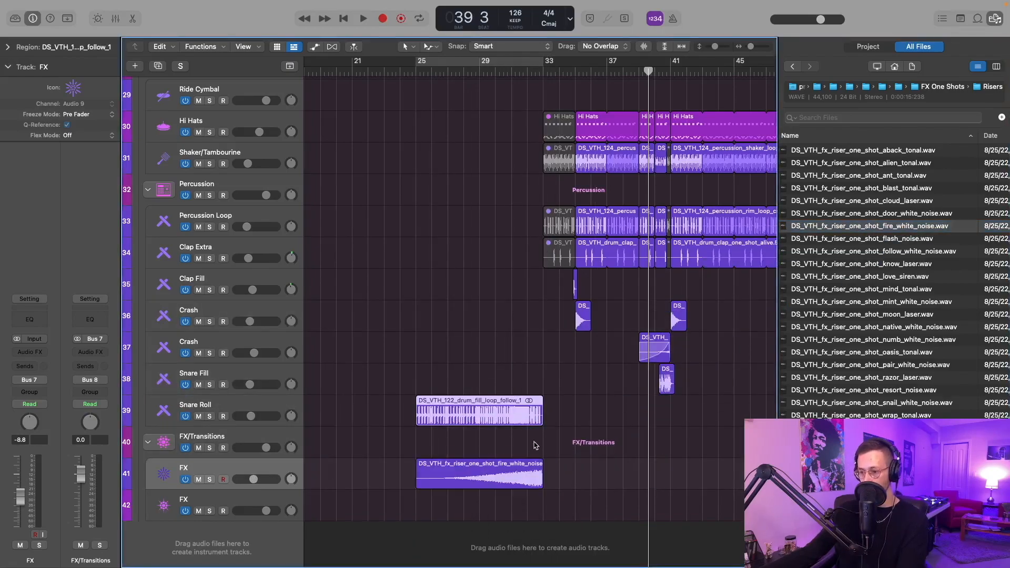
pyautogui.click(536, 466)
pyautogui.press('super+Right')
pyautogui.press('super+Right')
pyautogui.press('super+Right')
pyautogui.press('super+Left')
pyautogui.press('super+Left')
pyautogui.press('super+Left')
pyautogui.press('super+Left')
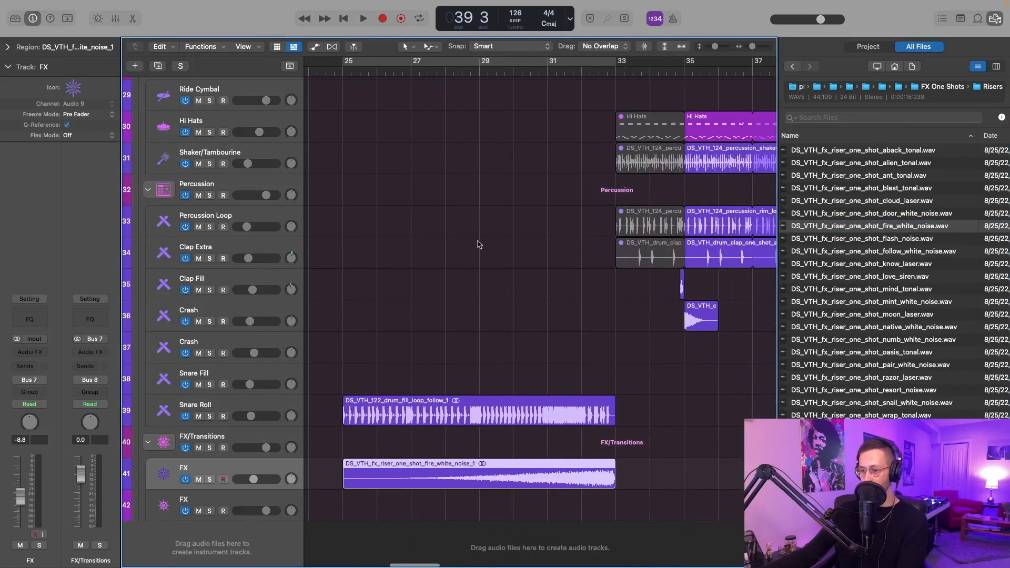
pyautogui.keyDown('ctrl'); pyautogui.keyDown('alt'); pyautogui.click(455, 318); pyautogui.keyUp('alt'); pyautogui.keyUp('ctrl')
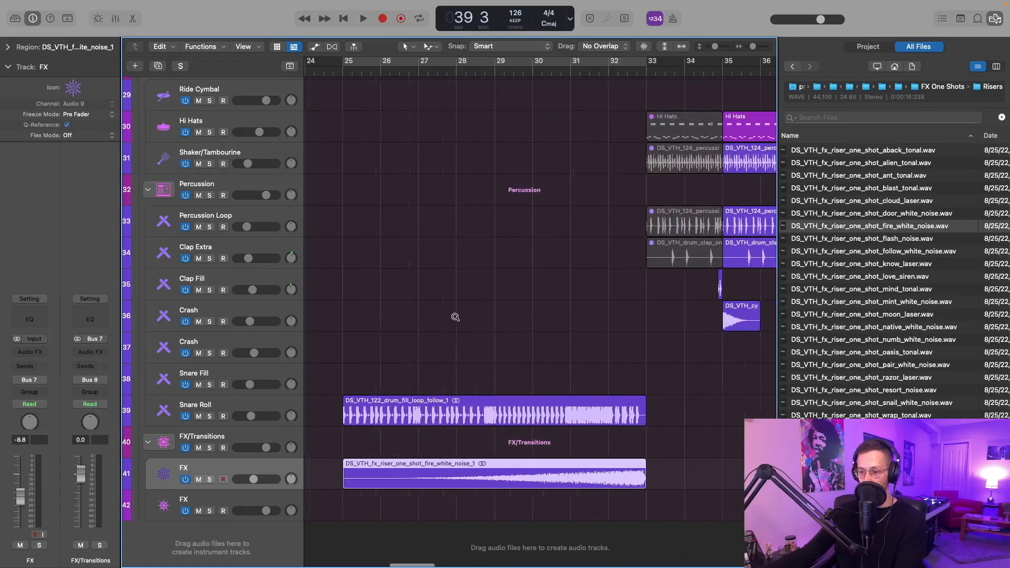
pyautogui.moveTo(350, 484); pyautogui.dragTo(396, 480)
# - Set the FX track's volume to -11.6 dB and add a Channel EQ with a 48 dB/Oct low cut near 1.1 kHz and a lowered high cut
pyautogui.moveTo(271, 480); pyautogui.dragTo(268, 479)
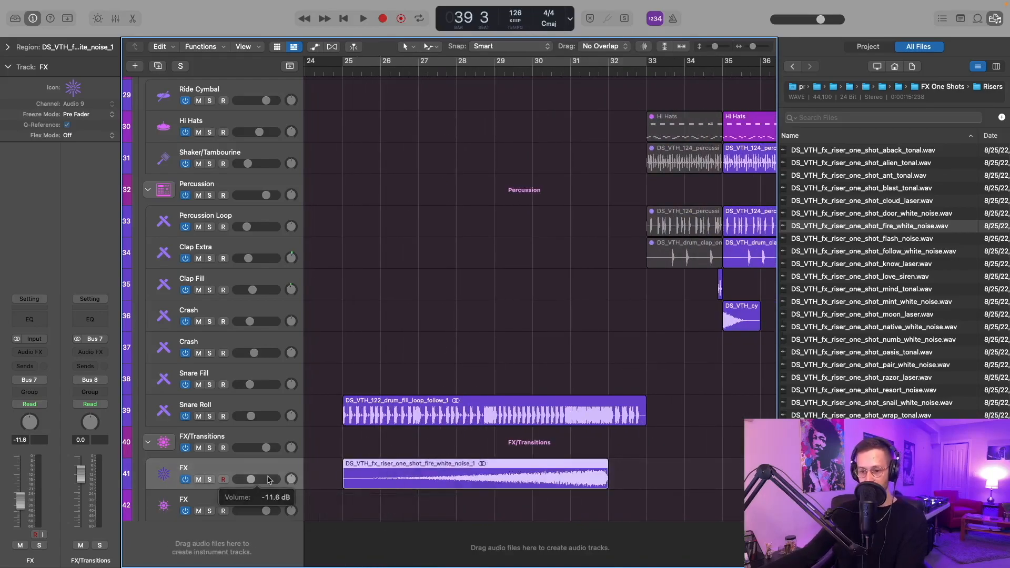
pyautogui.click(36, 325)
pyautogui.moveTo(378, 269); pyautogui.dragTo(631, 298)
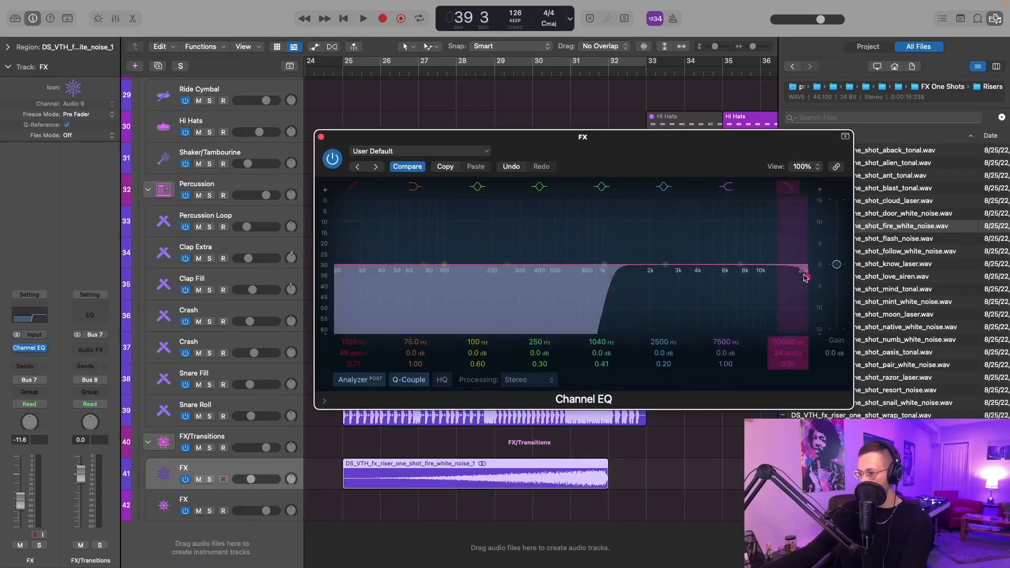
pyautogui.moveTo(806, 277); pyautogui.dragTo(763, 279)
pyautogui.press('super+w')
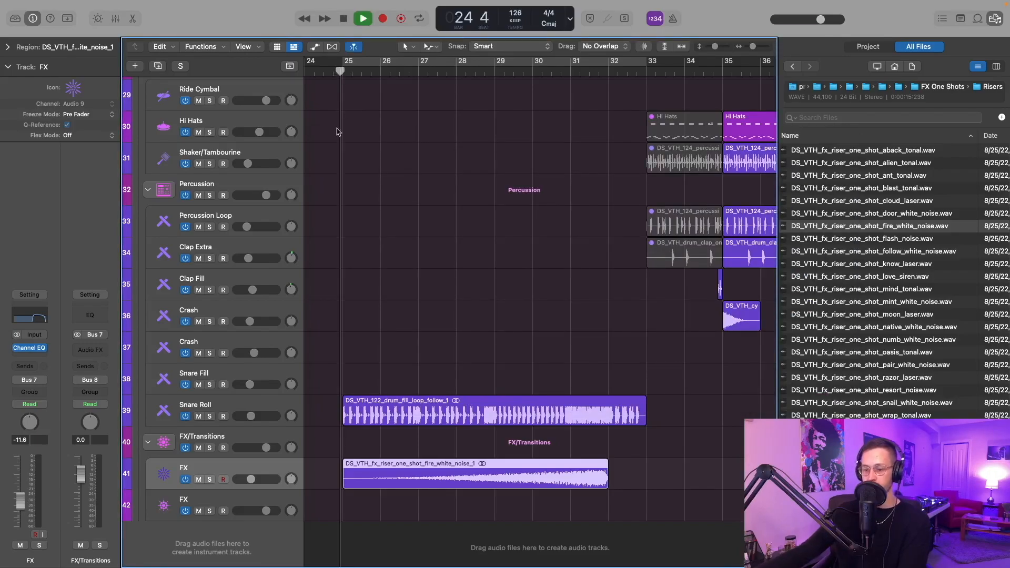
# - Play the riser with the build-up and lower the FX track's volume to -20.5 dB
pyautogui.scroll(1, 252, 486)
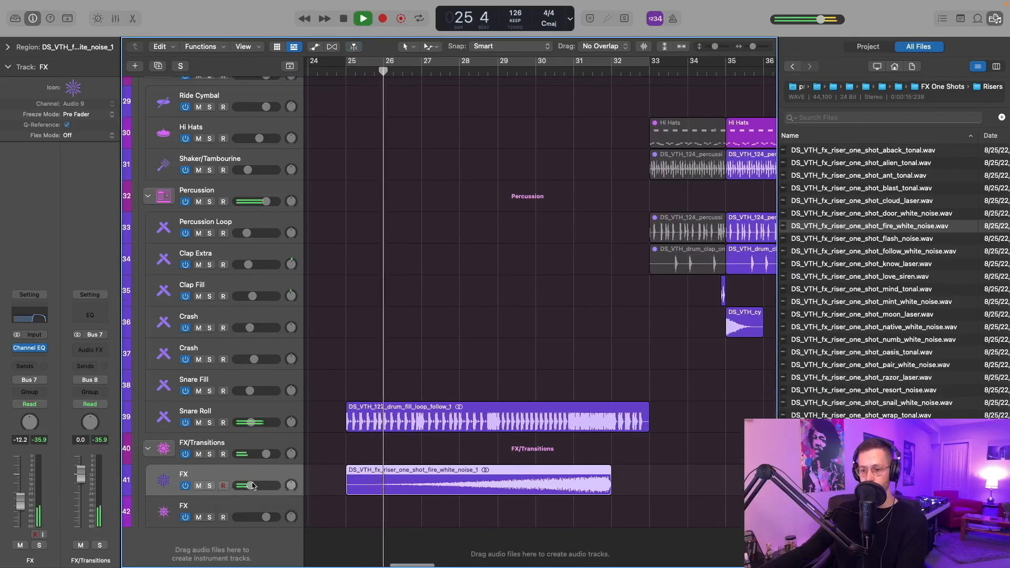
pyautogui.moveTo(253, 486); pyautogui.dragTo(257, 488)
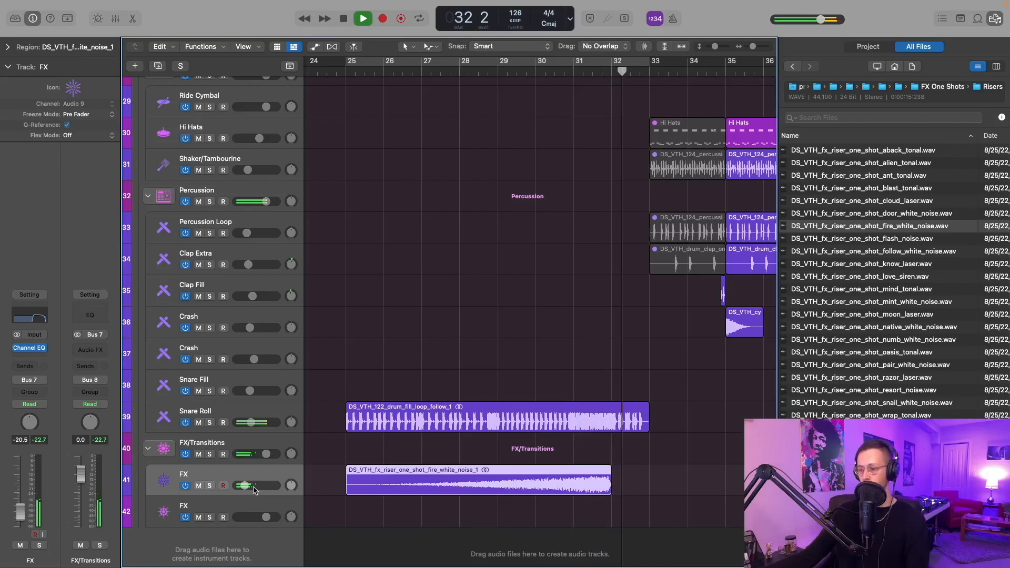
pyautogui.scroll(5, 421, 481)
pyautogui.scroll(-5, 421, 480)
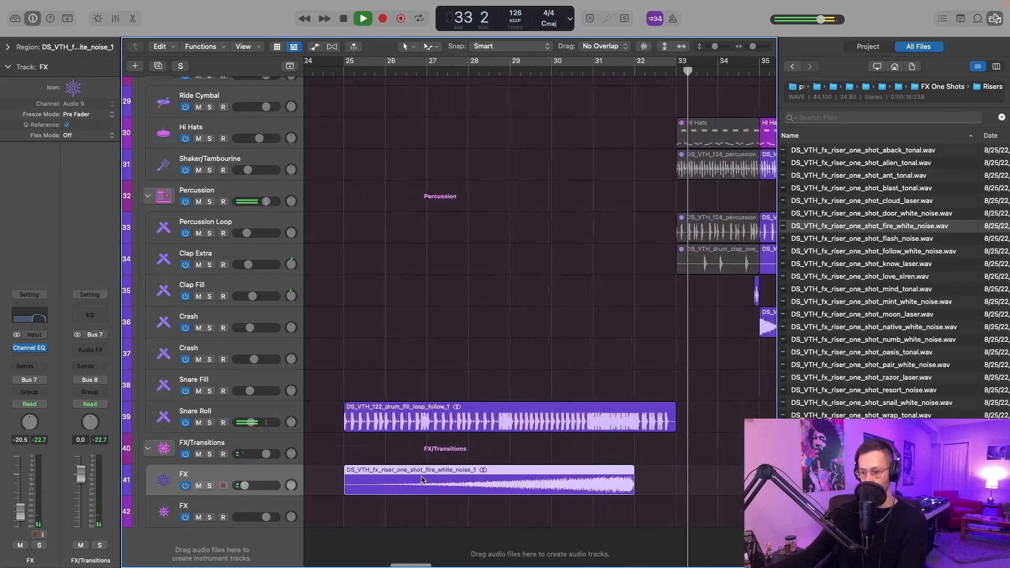
pyautogui.hscroll(5, 422, 479)
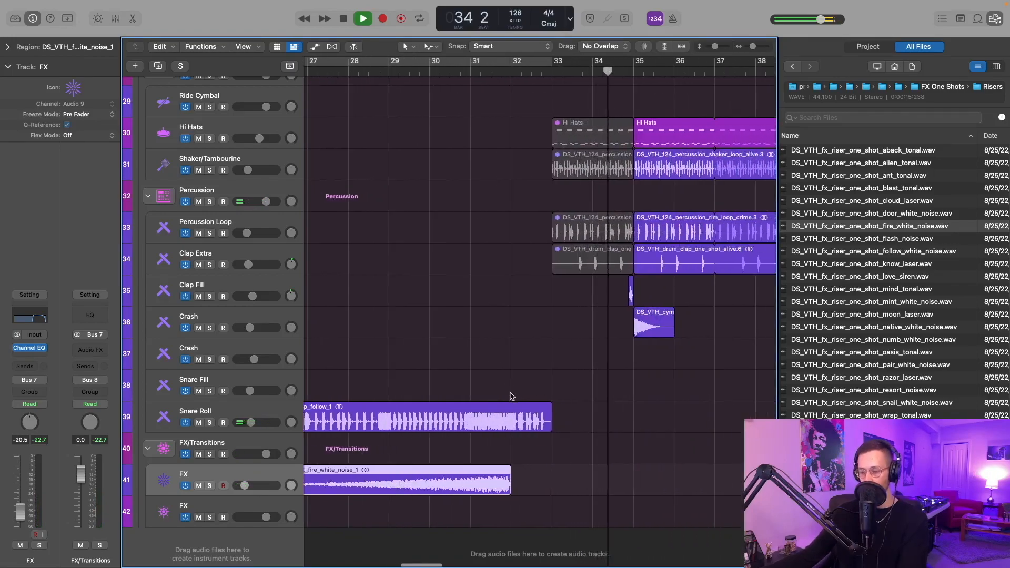
# - Stop playback and cut off the end of the Snare Roll region from bar 32
pyautogui.press('space')
pyautogui.click(512, 80)
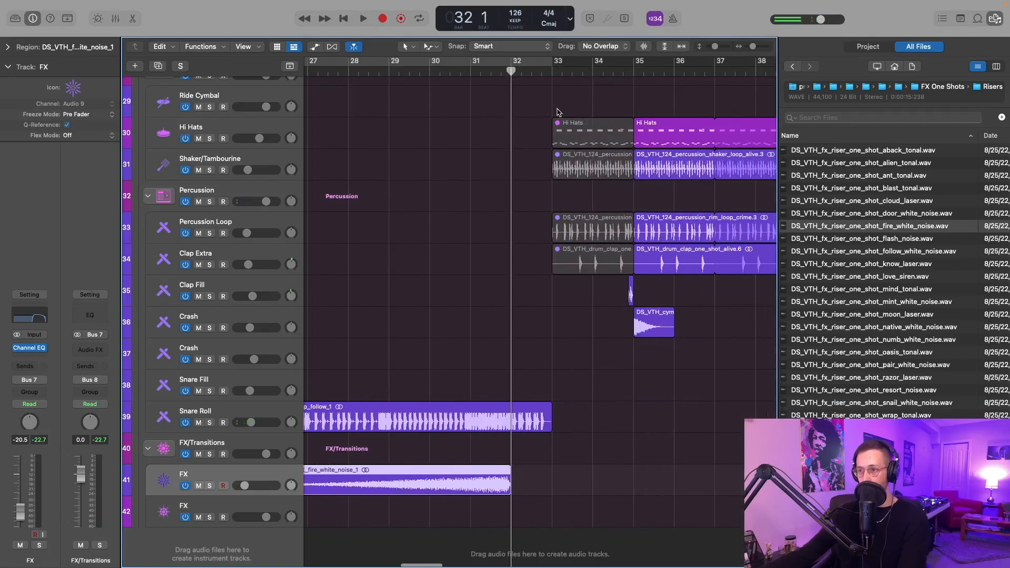
pyautogui.click(546, 360)
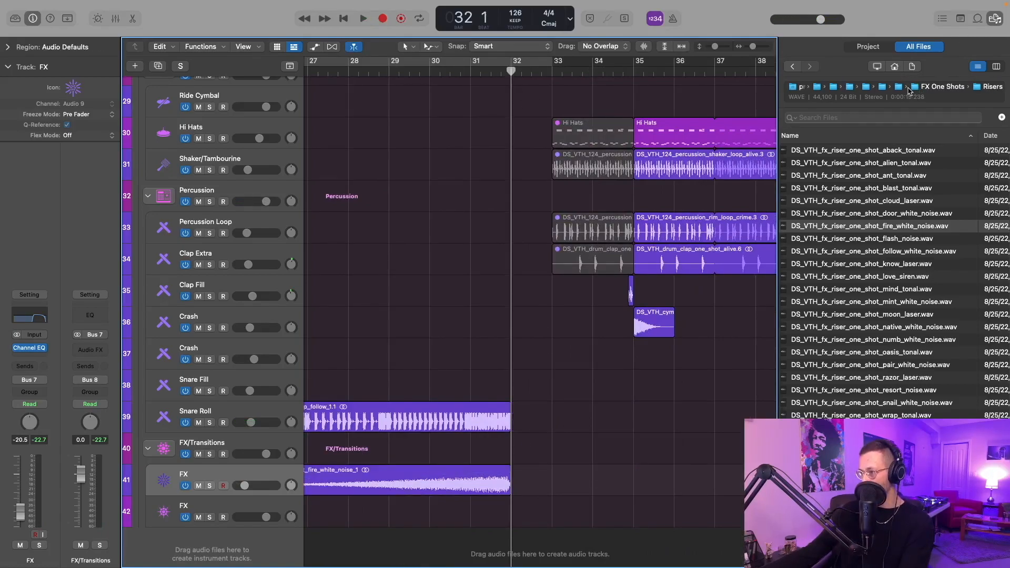
# - Open the Fills folder of the Drum One Shots and audition several drum fills, including DS_VTH_125_drum_fill_one_shot_cloud
pyautogui.click(901, 88)
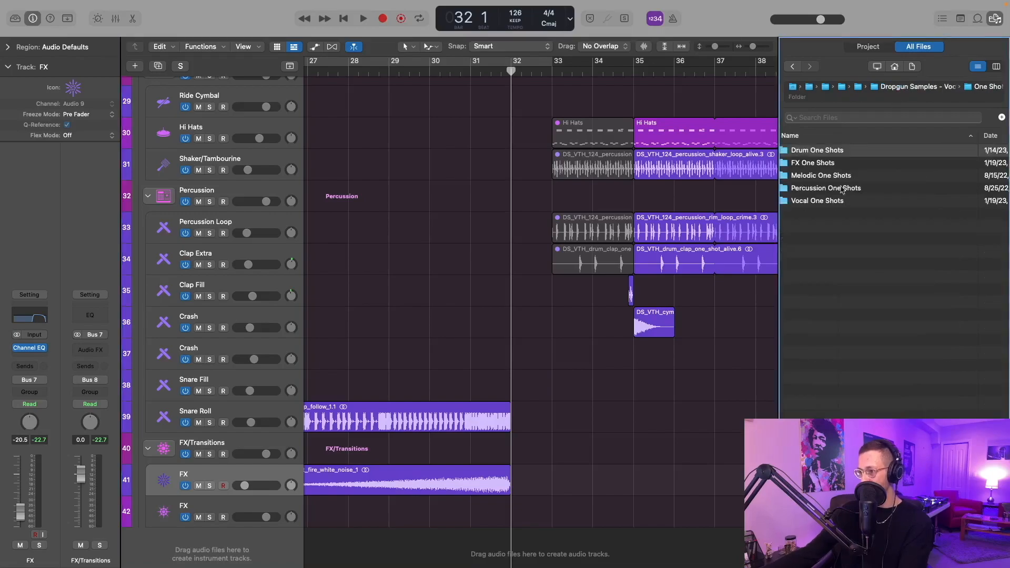
pyautogui.doubleClick(824, 151)
pyautogui.doubleClick(813, 175)
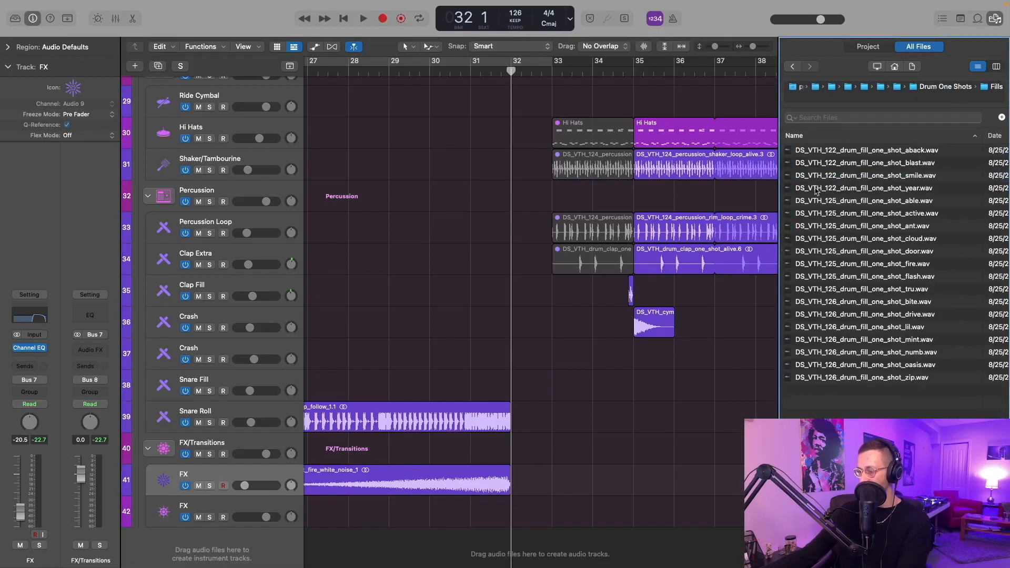
pyautogui.click(842, 282)
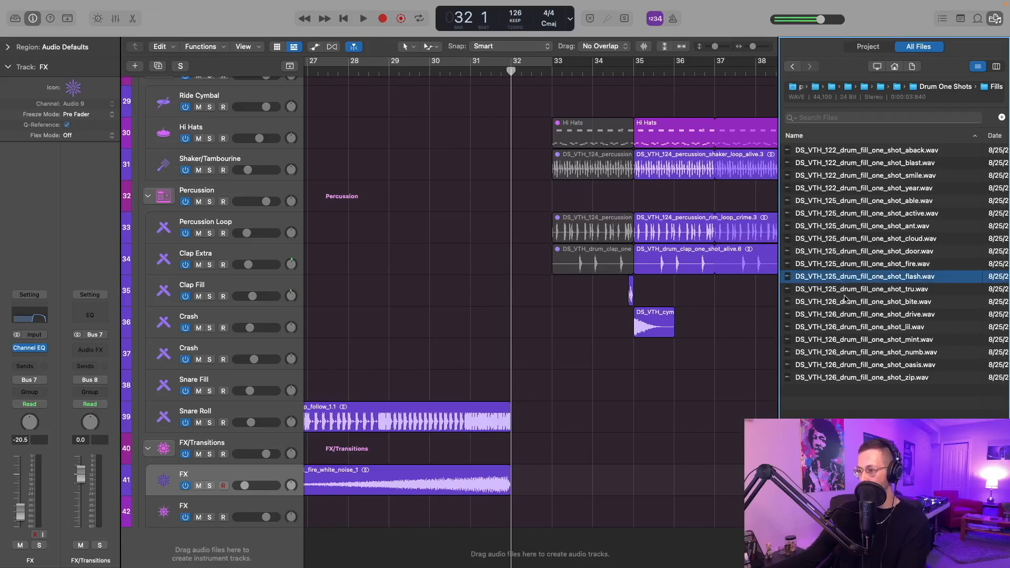
pyautogui.click(845, 301)
pyautogui.click(845, 327)
pyautogui.click(843, 189)
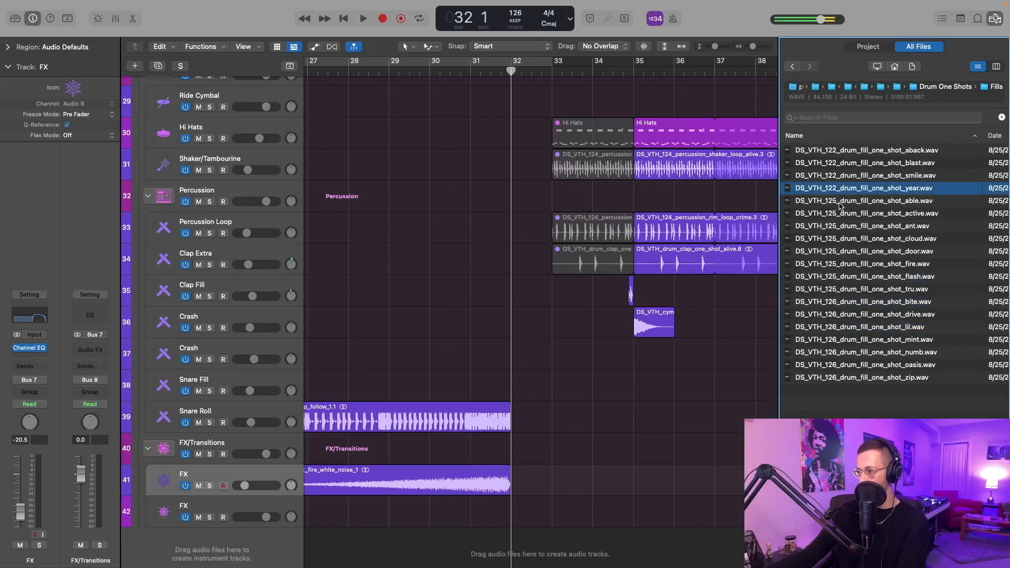
pyautogui.click(843, 201)
pyautogui.click(843, 227)
pyautogui.click(846, 239)
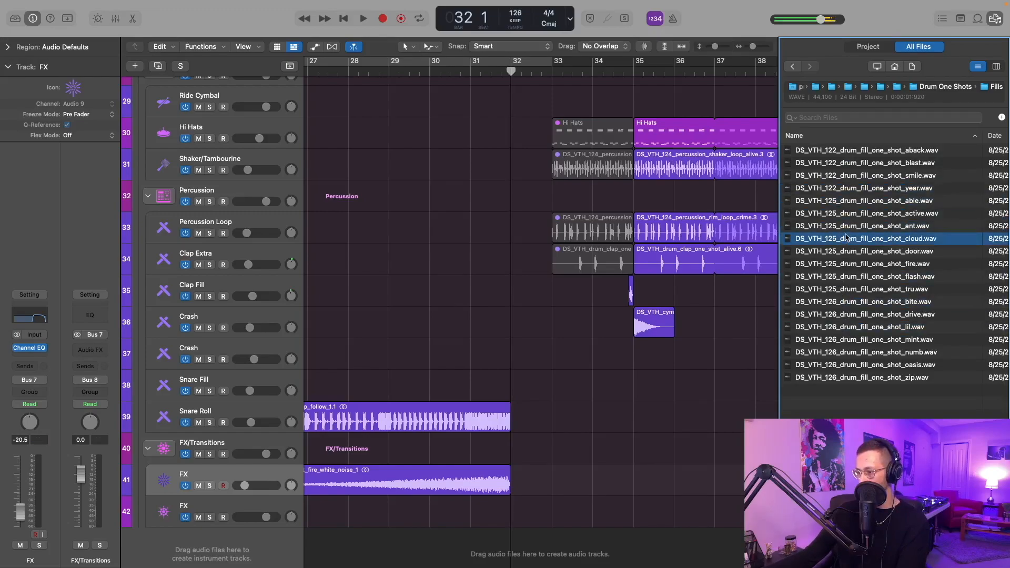
# - Add a duplicate of the Snare Roll track and place DS_VTH_125_drum_fill_one_shot_cloud on it at bar 32
pyautogui.hscroll(1, 599, 295)
pyautogui.scroll(-1, 600, 294)
pyautogui.click(273, 396)
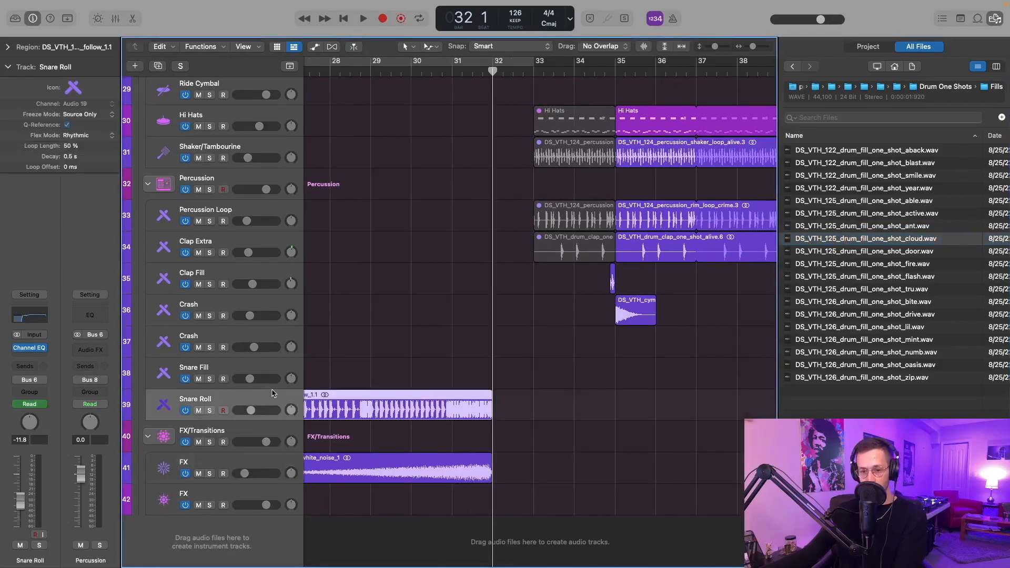
pyautogui.press('super+d')
pyautogui.moveTo(863, 240); pyautogui.dragTo(505, 442)
# - Set the new track's Flex mode to Polyphonic, stretch the drum fill to exactly one bar and quantize it to 1/16 Swing B
pyautogui.click(87, 135)
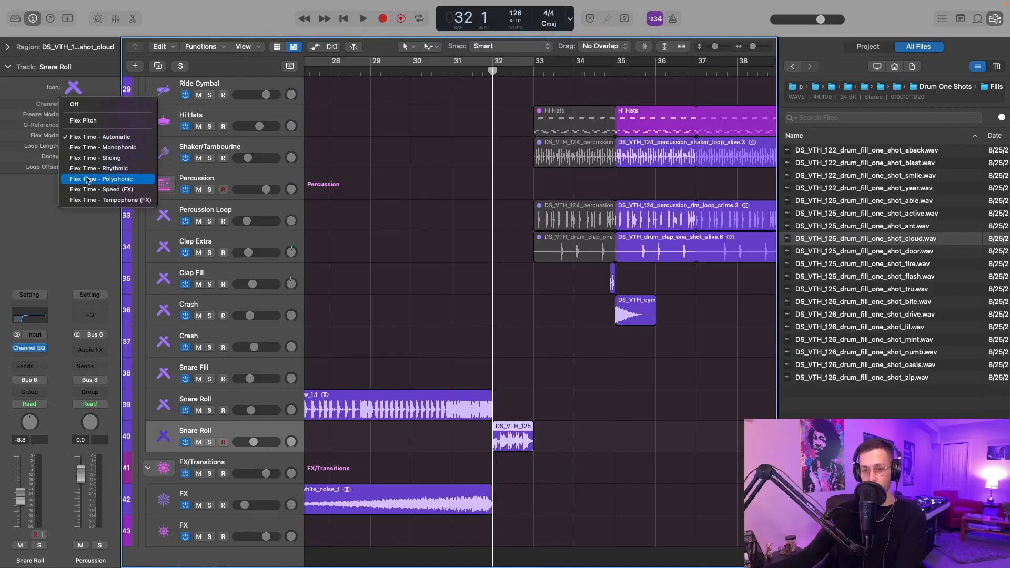
pyautogui.click(90, 176)
pyautogui.moveTo(529, 448); pyautogui.dragTo(529, 448)
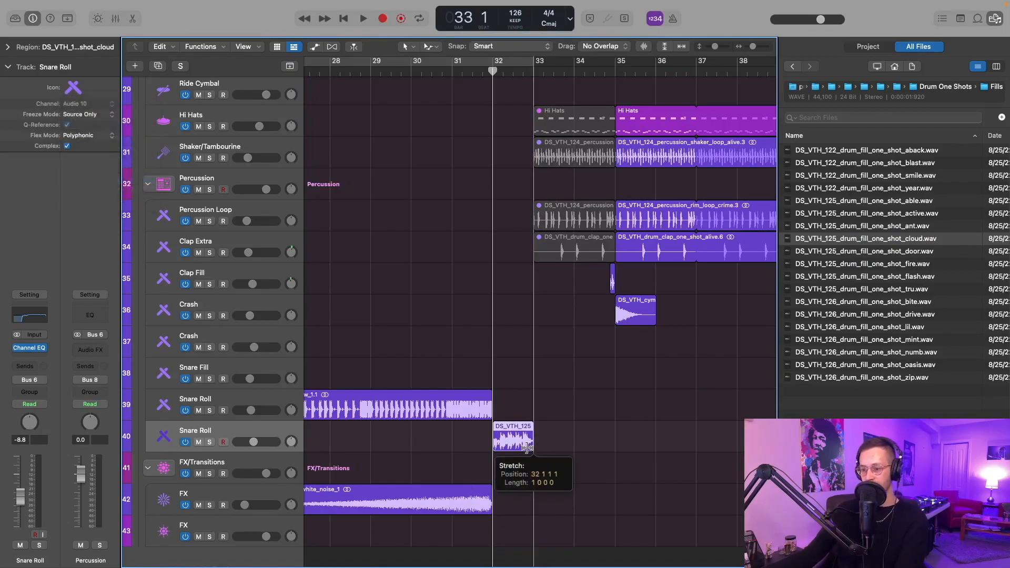
pyautogui.click(8, 47)
pyautogui.click(79, 83)
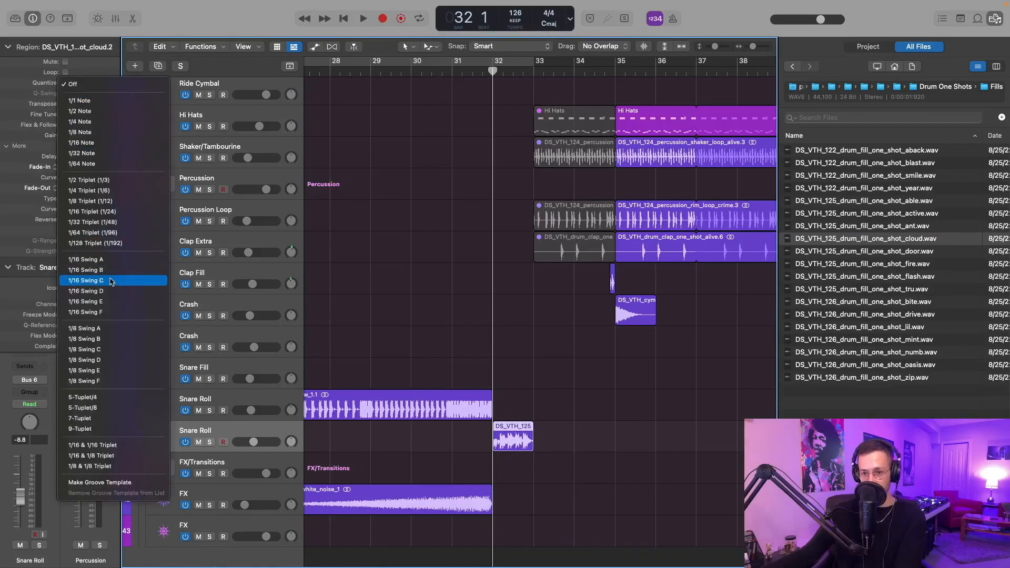
pyautogui.click(110, 271)
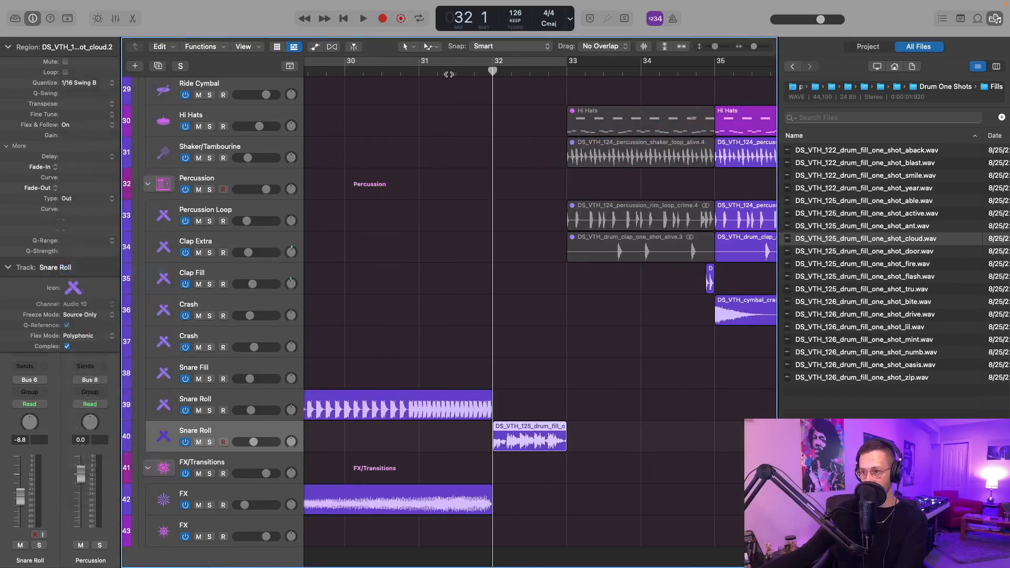
# - Play the end of the build-up from bar 31 through the drum fill into the drop
pyautogui.click(448, 72)
pyautogui.press('space')
pyautogui.scroll(-3, 532, 405)
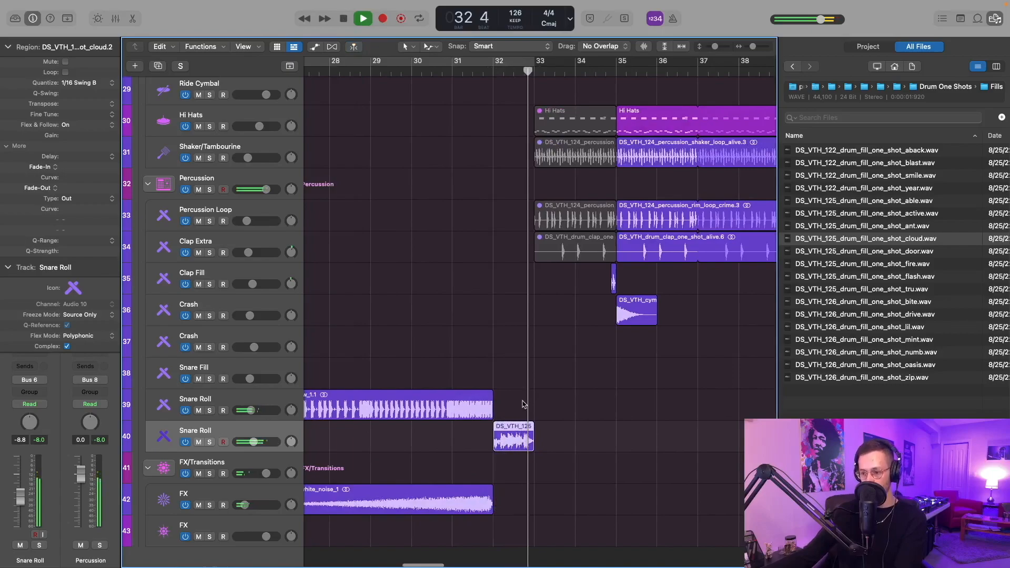
pyautogui.scroll(-3, 520, 404)
pyautogui.press('super+Left')
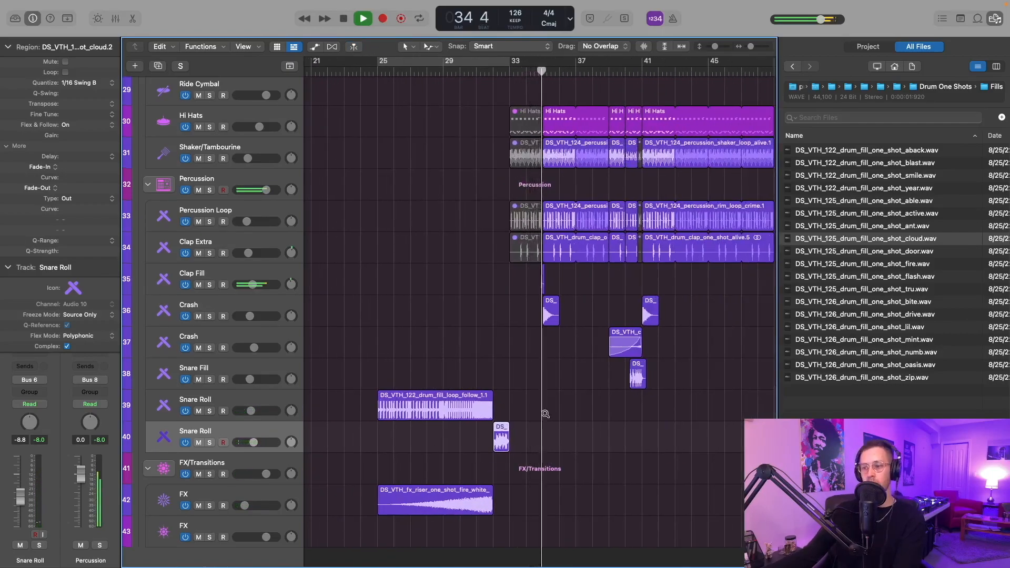
pyautogui.press('super+Right')
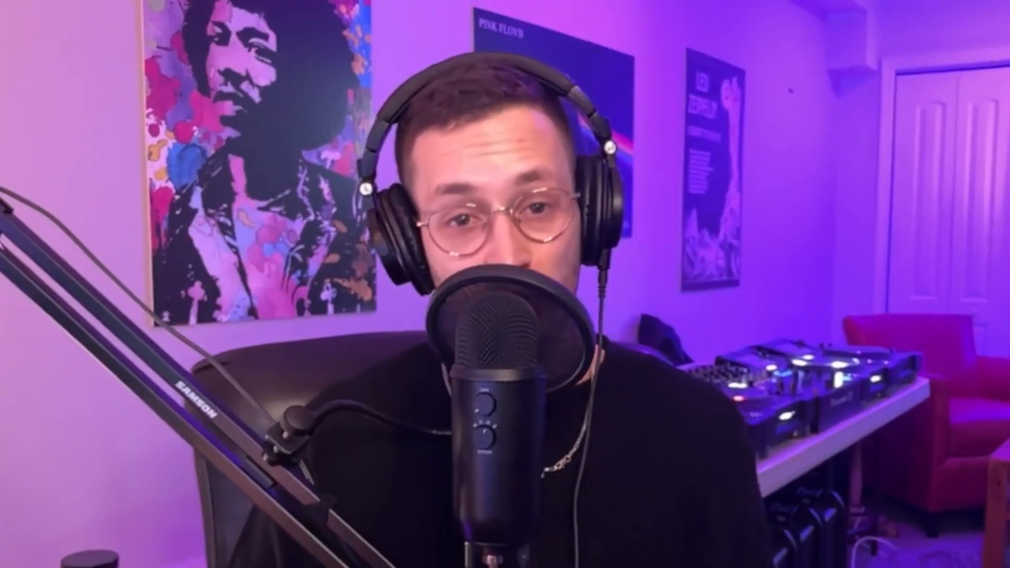